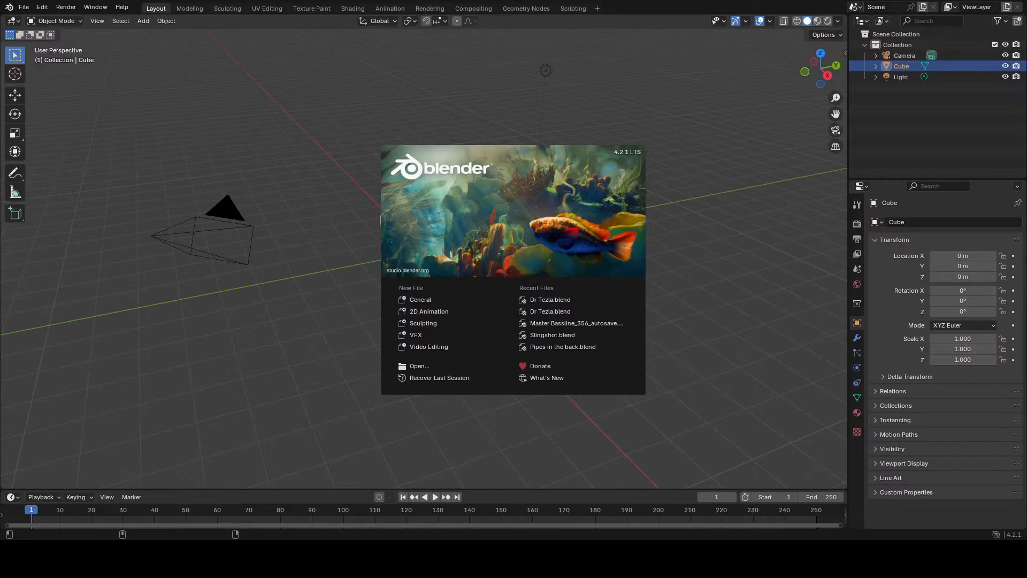
# Step: Delete the default camera, cube and light from the scene
pyautogui.click(655, 347)
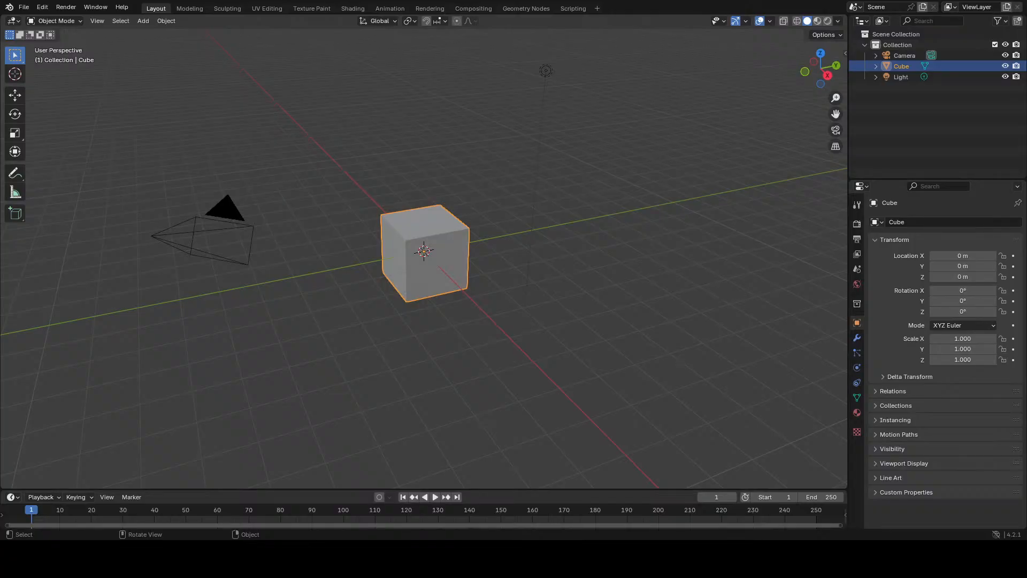
pyautogui.moveTo(642, 396); pyautogui.dragTo(133, 113)
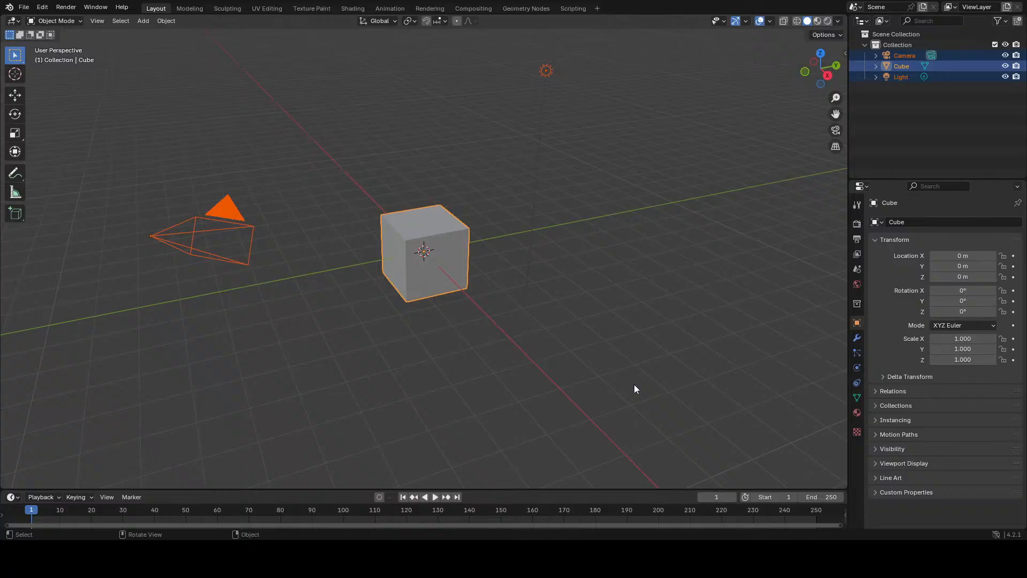
pyautogui.click(432, 341)
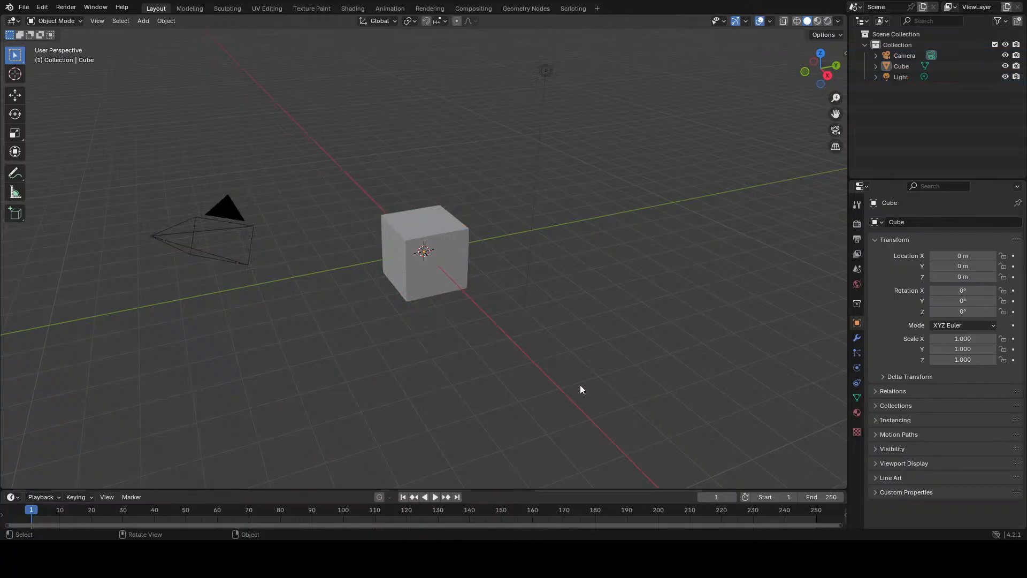
pyautogui.moveTo(639, 410); pyautogui.dragTo(163, 180)
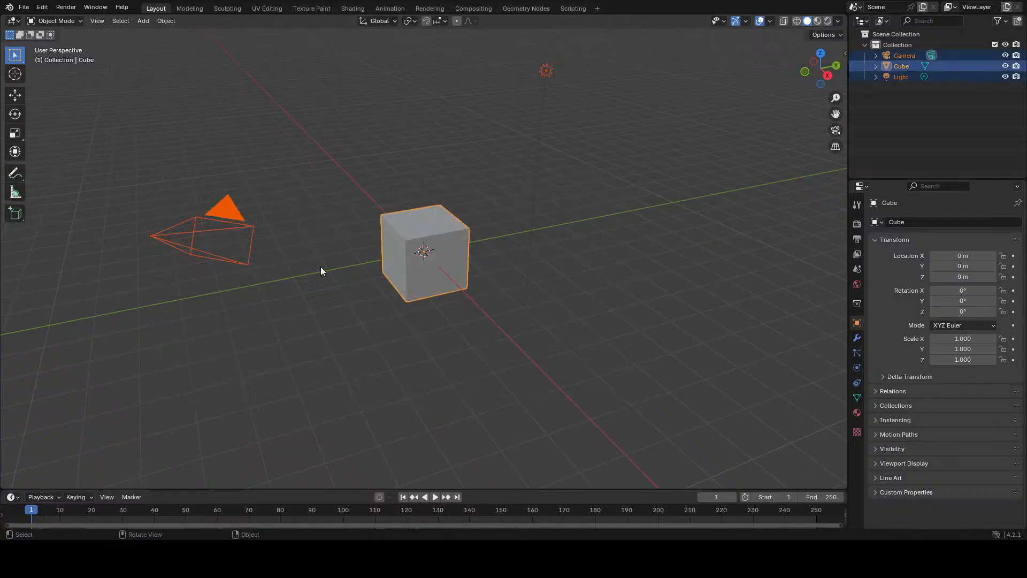
pyautogui.press('Delete')
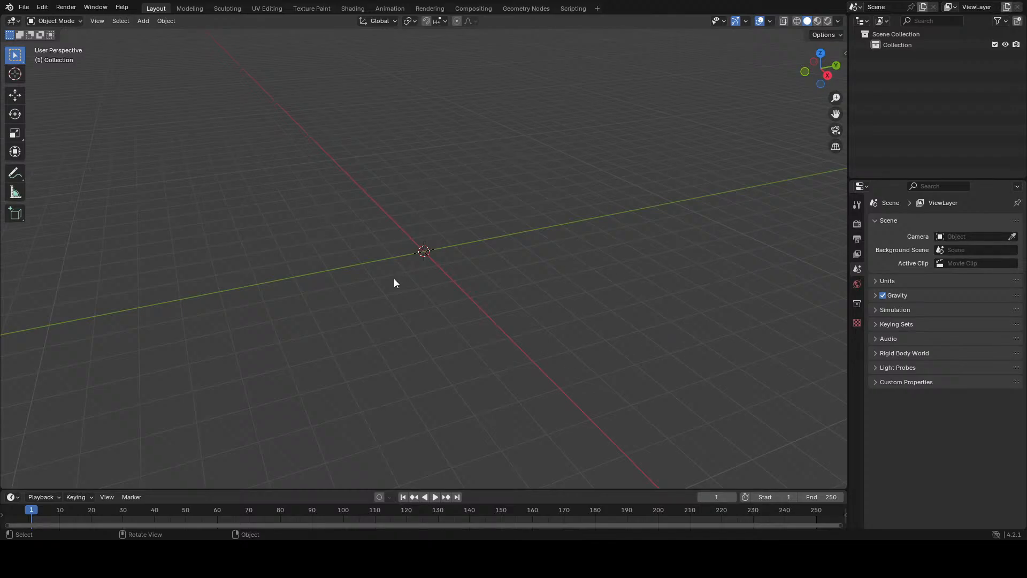
# Step: Add the Nitrium car blueprint image to the scene as an image empty from the top orthographic view
pyautogui.press('KP_7')
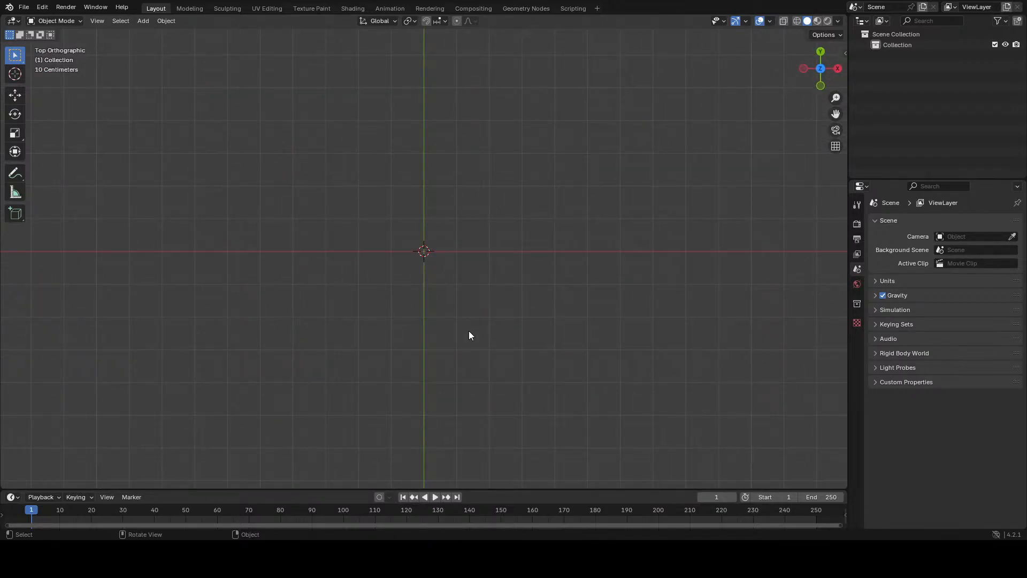
pyautogui.scroll(3, 455, 332)
pyautogui.scroll(-3, 455, 333)
pyautogui.scroll(2, 456, 333)
pyautogui.scroll(-1, 455, 337)
pyautogui.scroll(2, 454, 336)
pyautogui.scroll(-1, 454, 332)
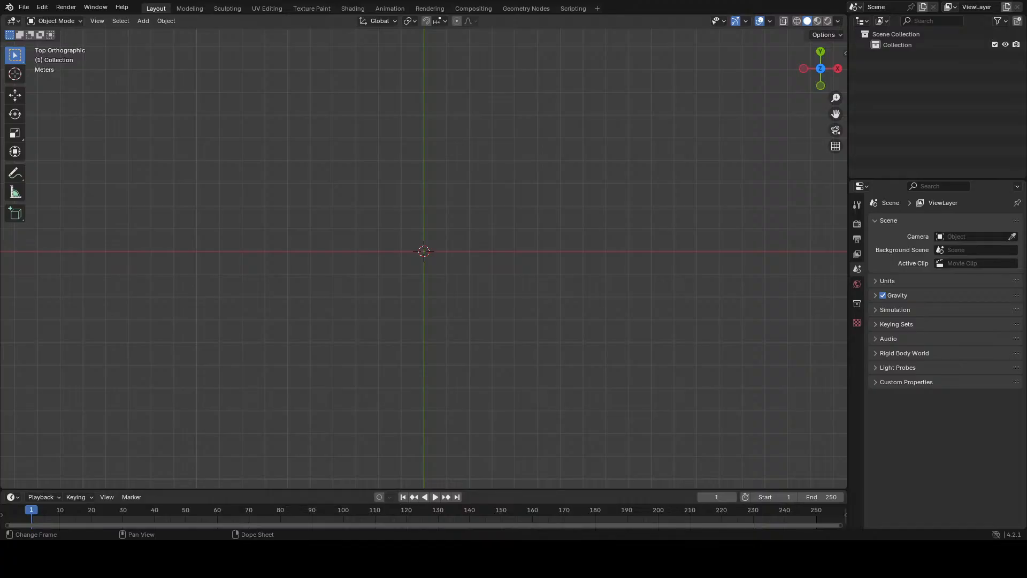
pyautogui.moveTo(396, 298); pyautogui.dragTo(395, 298)
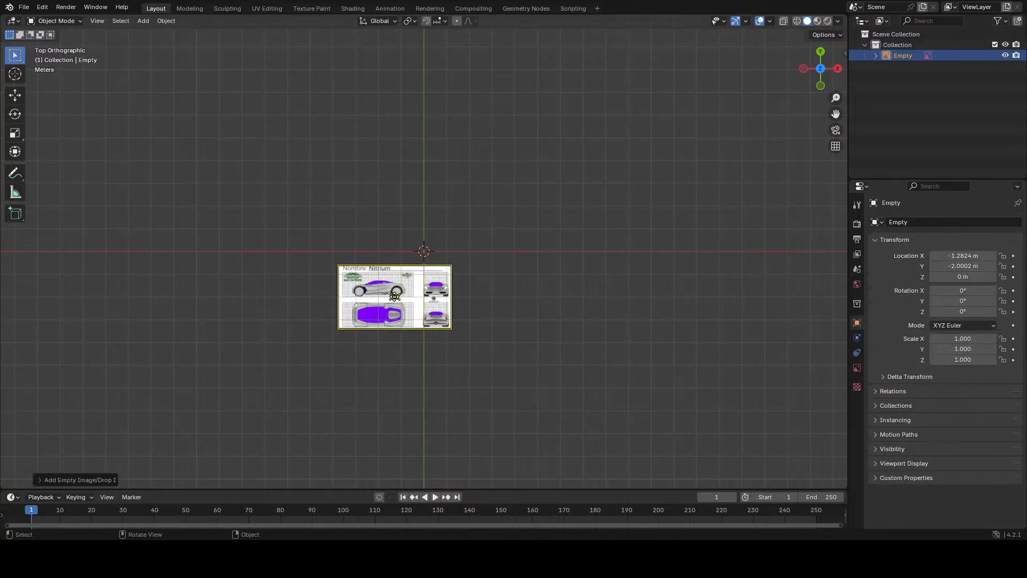
pyautogui.scroll(6, 466, 351)
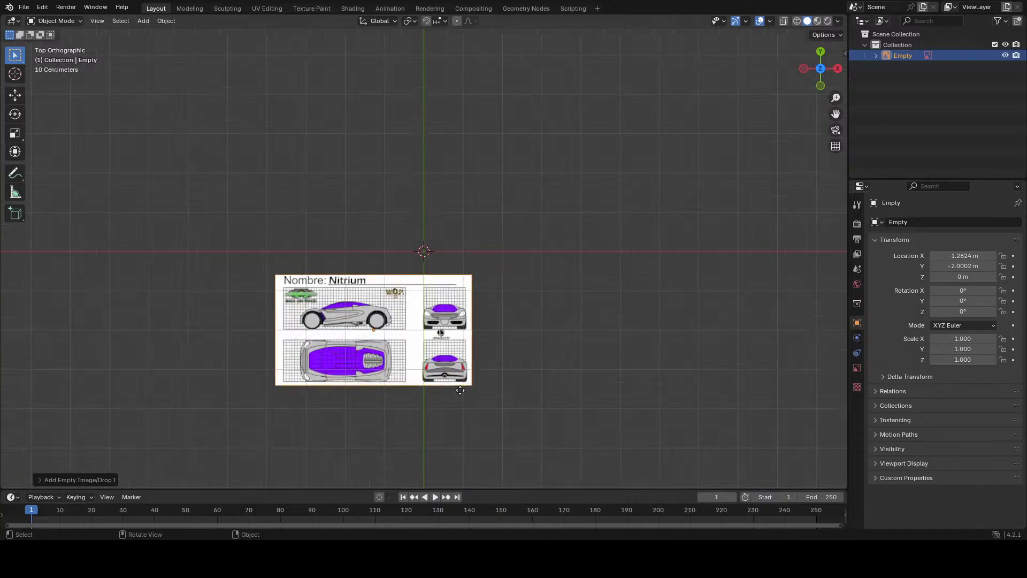
pyautogui.keyDown('shift'); pyautogui.moveTo(452, 481); pyautogui.dragTo(487, 383, button='middle'); pyautogui.keyUp('shift')
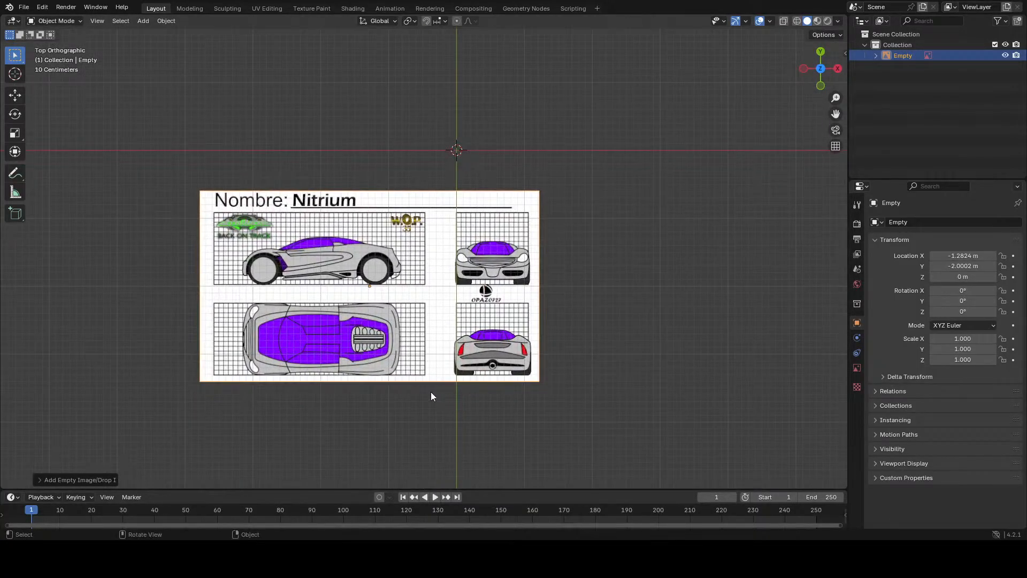
# Step: Clear the blueprint image's rotation and location to place it at the world origin
pyautogui.press('KP_3')
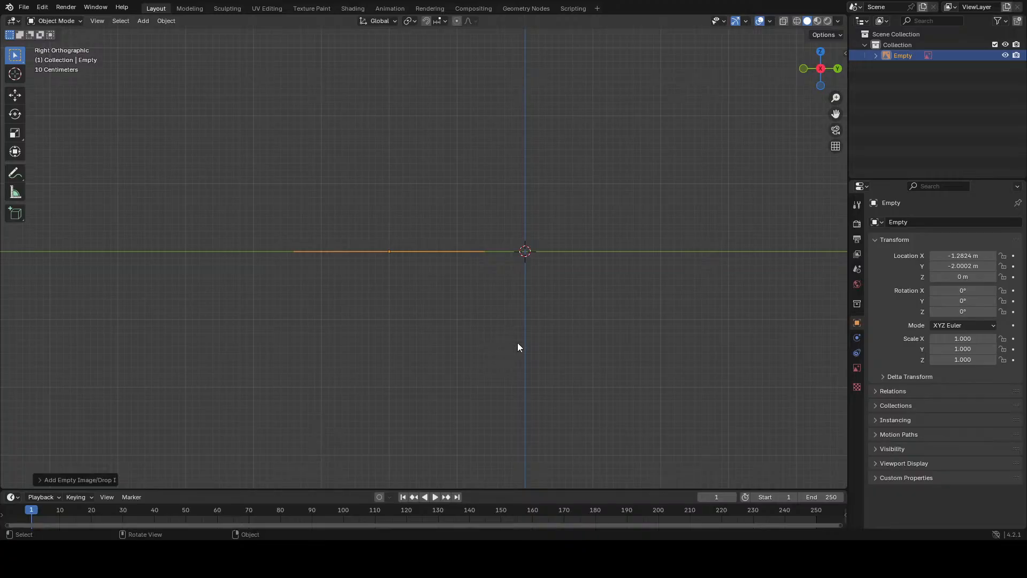
pyautogui.hotkey('alt', 'r')
pyautogui.hotkey('alt', 'g')
pyautogui.keyDown('shift'); pyautogui.moveTo(560, 342); pyautogui.dragTo(476, 377, button='middle'); pyautogui.keyUp('shift')
pyautogui.press('KP_7')
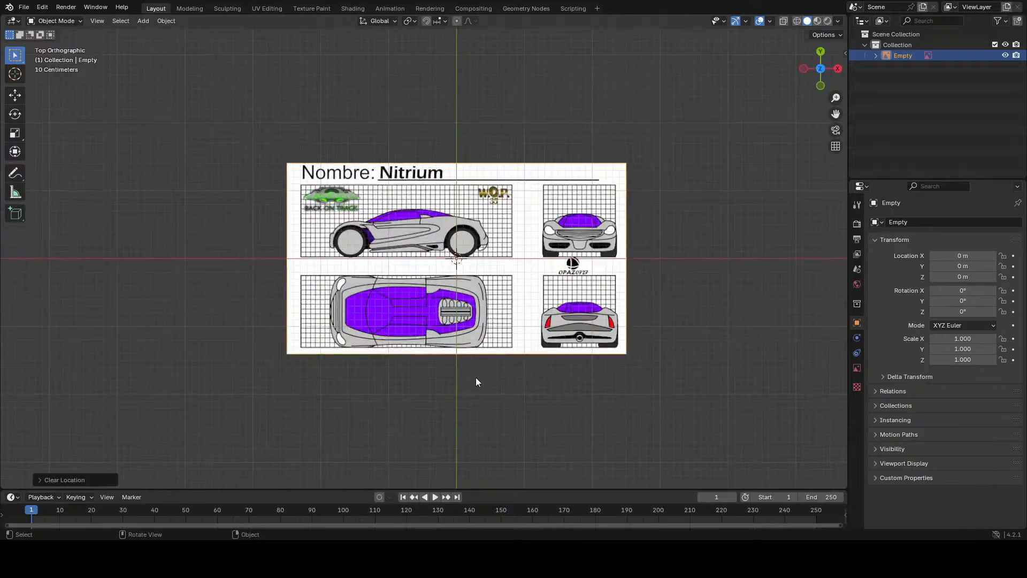
# Step: Stand the blueprint image upright facing the right view by rotating it 90° about X and 90° about global Z
pyautogui.press('KP_3')
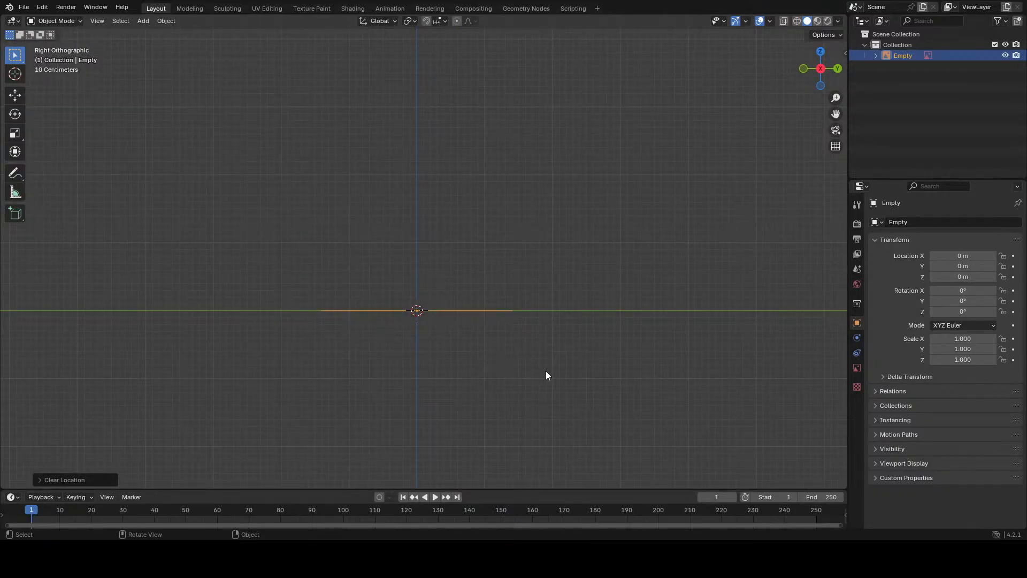
pyautogui.write('r')
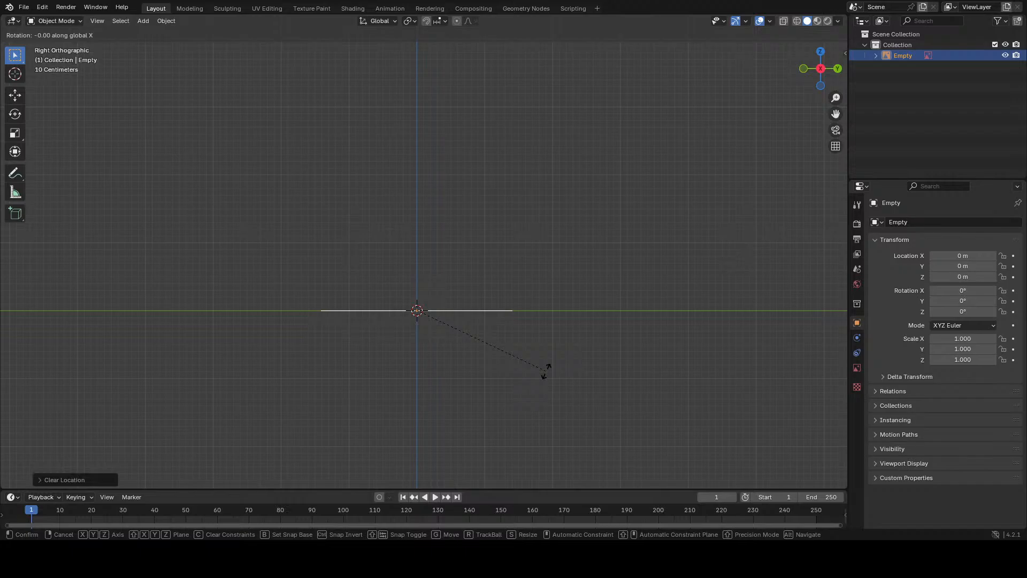
pyautogui.write('90')
pyautogui.press('Return')
pyautogui.press('r')
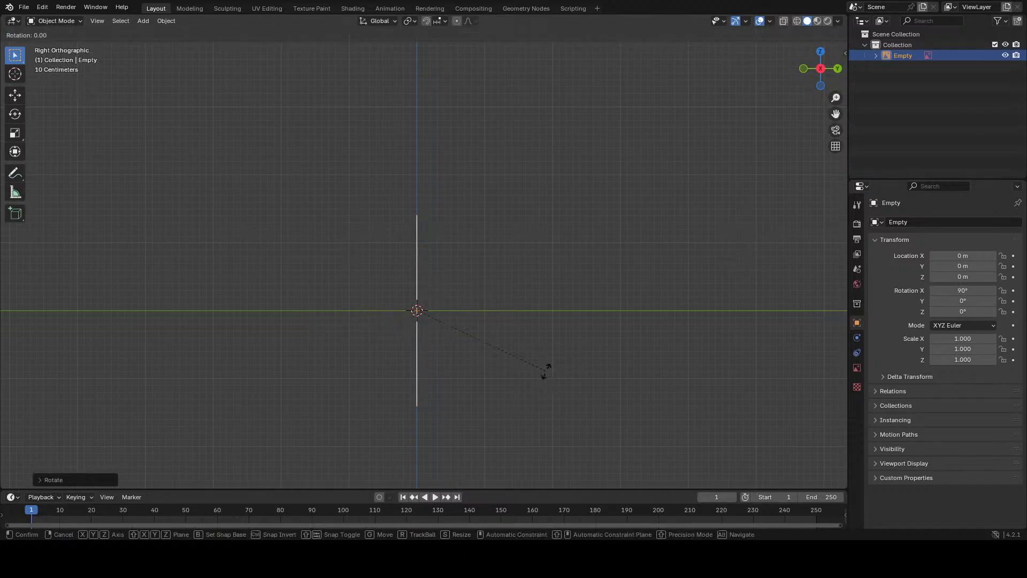
pyautogui.press('z')
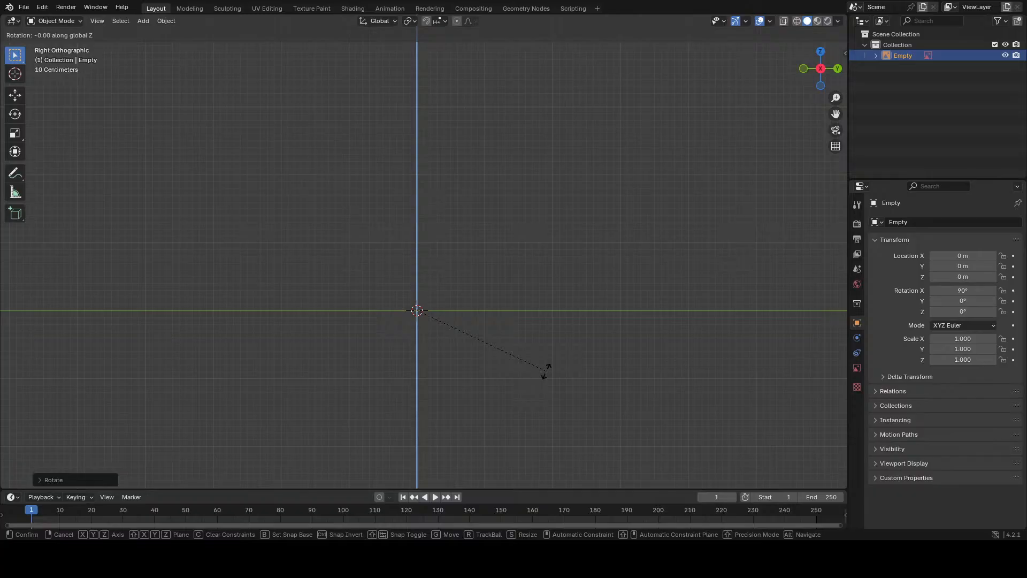
pyautogui.write('90')
pyautogui.press('Return')
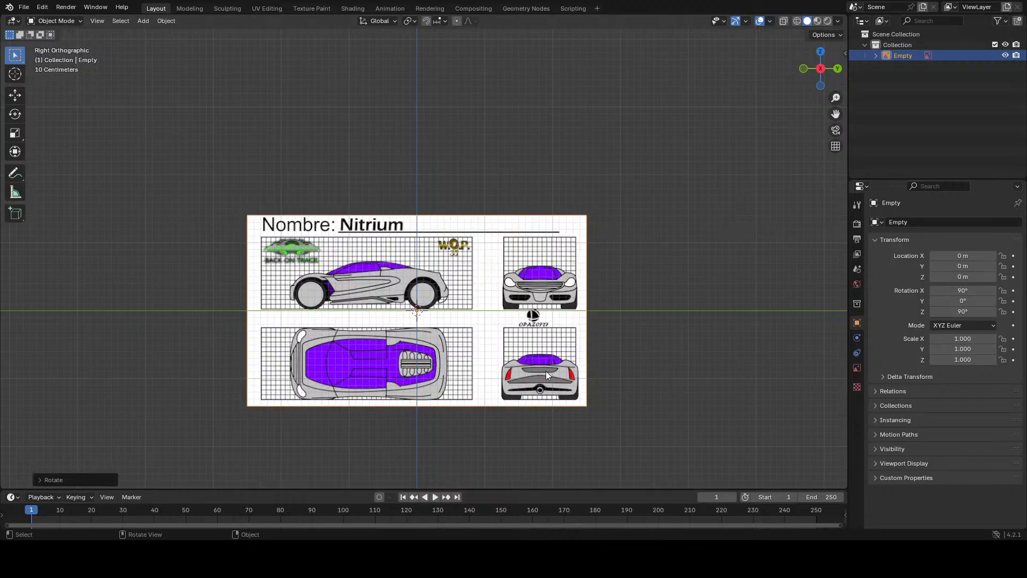
# Step: Move the blueprint image about 0.709 m along Y to centre the car's side view on the origin
pyautogui.click(361, 139)
pyautogui.click(377, 229)
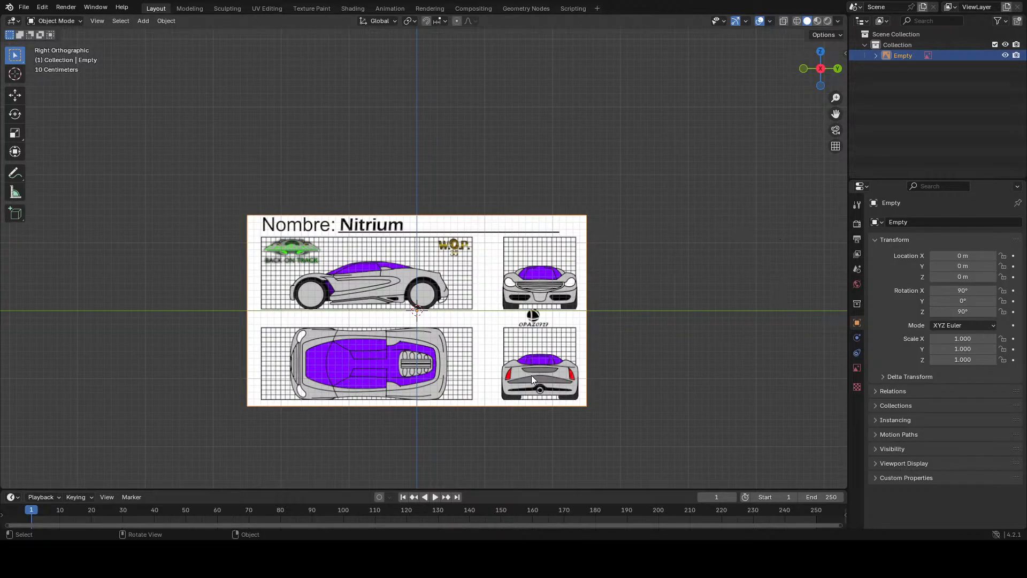
pyautogui.keyDown('ctrl'); pyautogui.moveTo(455, 319); pyautogui.dragTo(469, 369, button='middle'); pyautogui.keyUp('ctrl')
pyautogui.scroll(2, 470, 371)
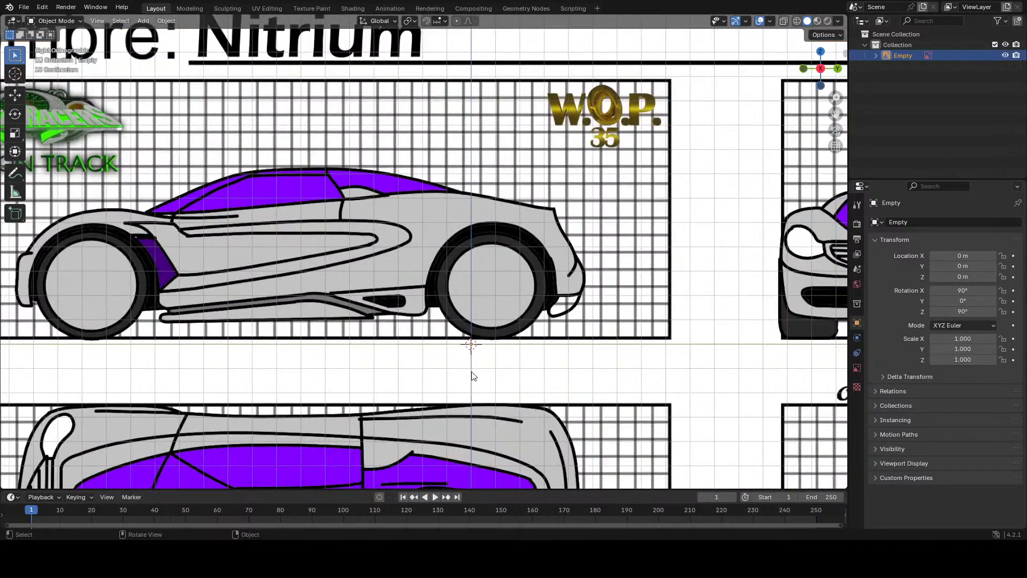
pyautogui.press('g')
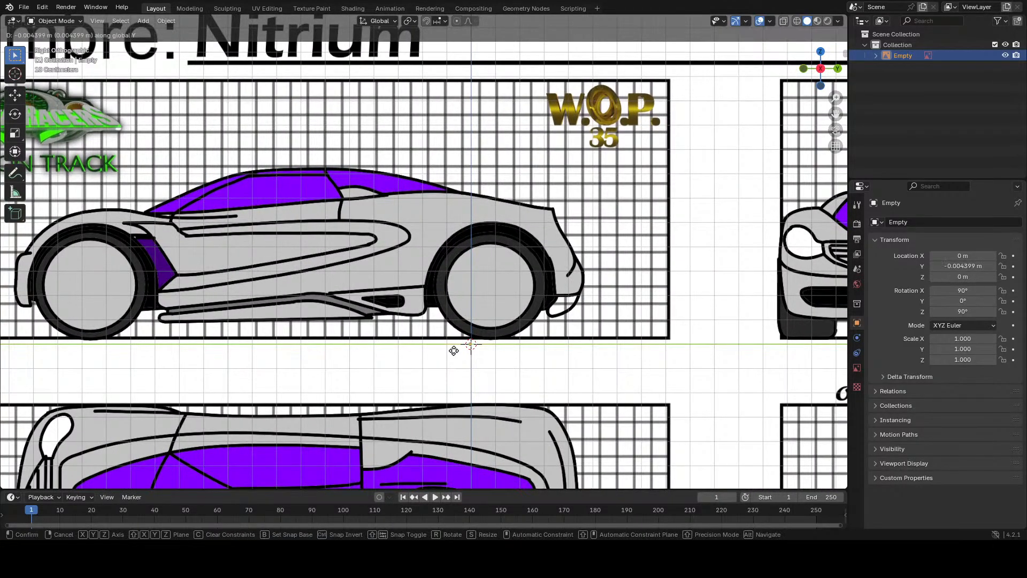
pyautogui.press('y')
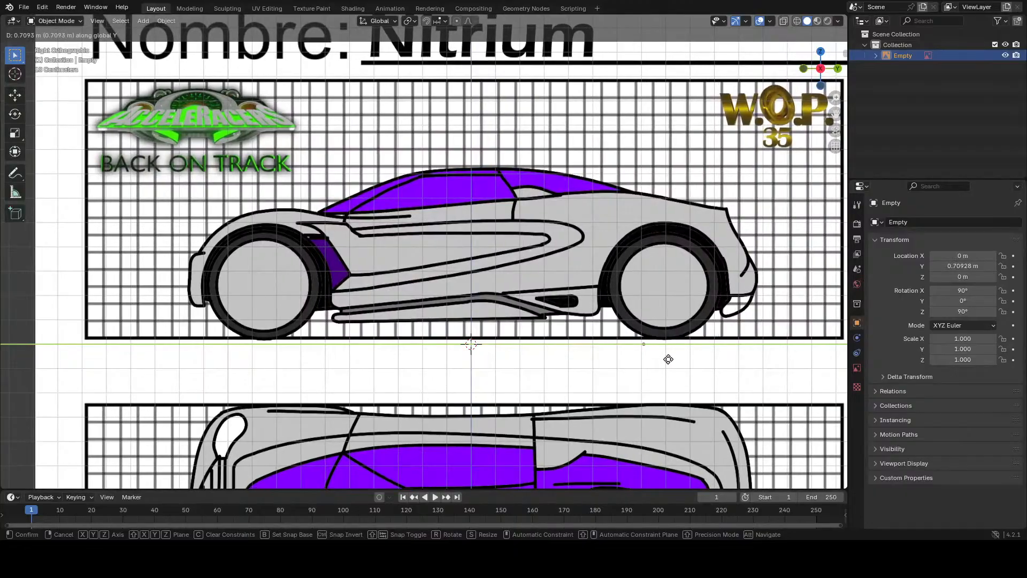
pyautogui.click(667, 358)
# Step: Lower the blueprint image about 0.016 m along Z to align the bottom of the side-view wheels with the ground line
pyautogui.press('g')
pyautogui.press('z')
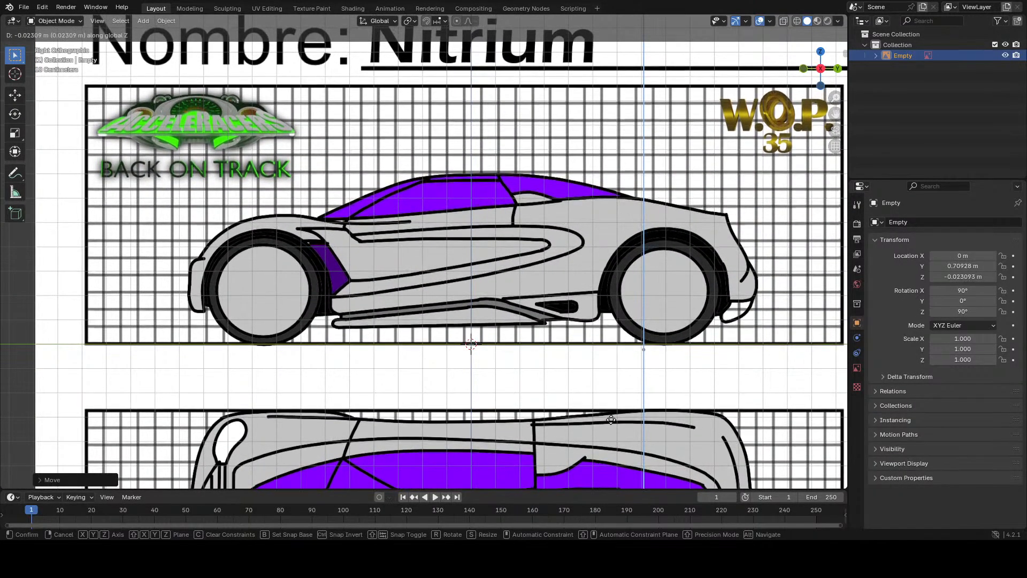
pyautogui.click(608, 407)
pyautogui.scroll(-8, 467, 348)
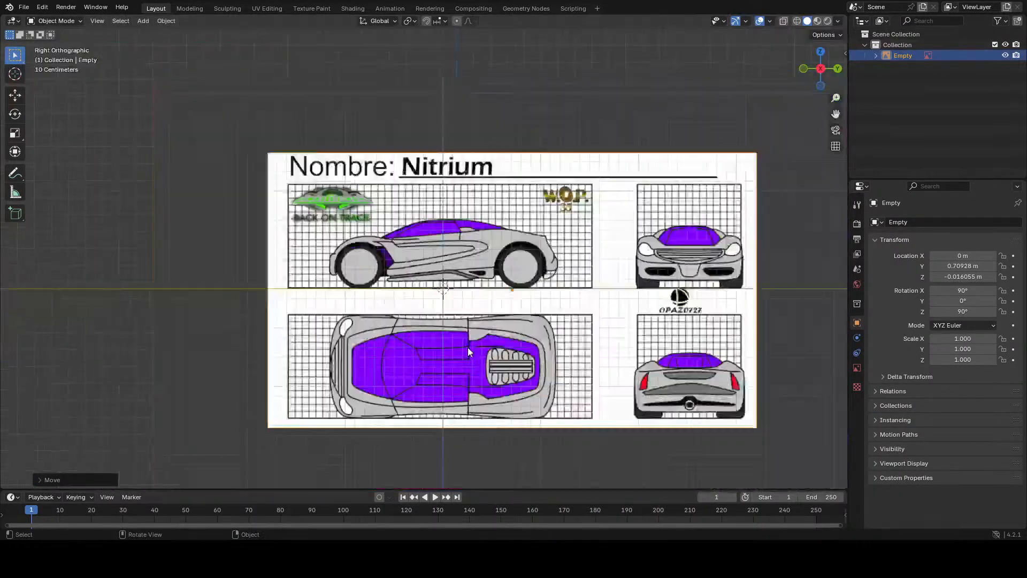
pyautogui.scroll(5, 468, 349)
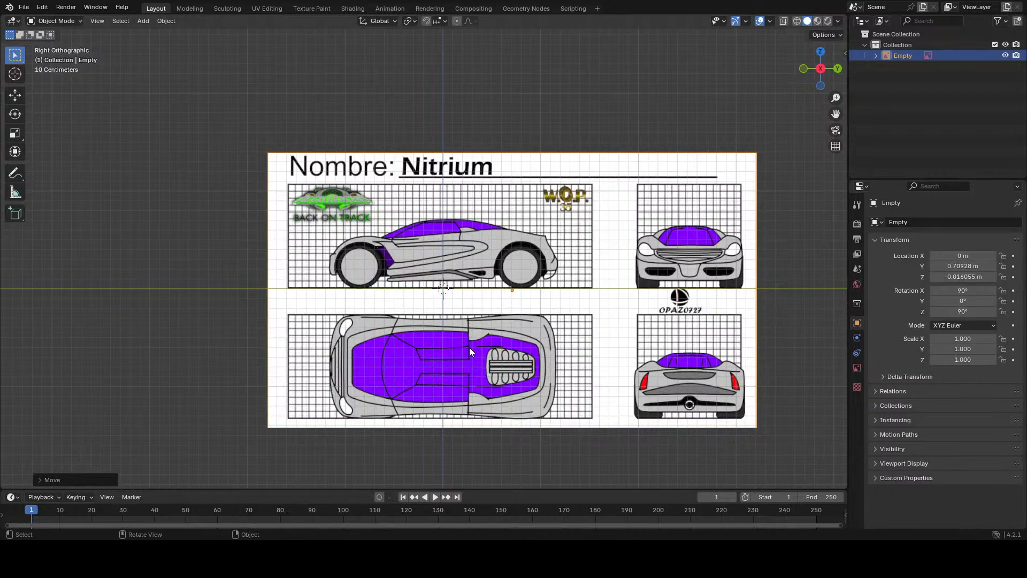
pyautogui.click(236, 105)
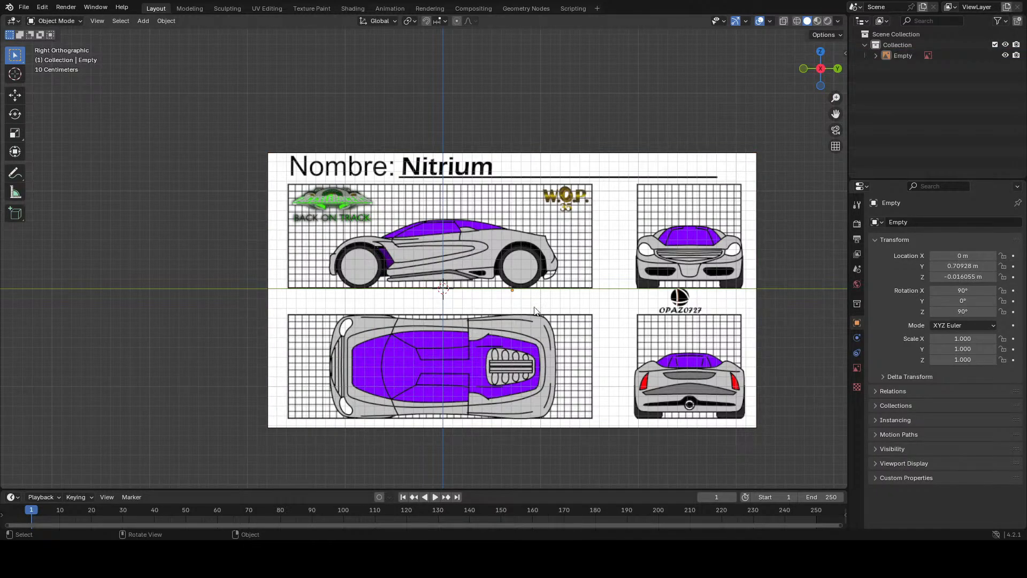
pyautogui.click(374, 346)
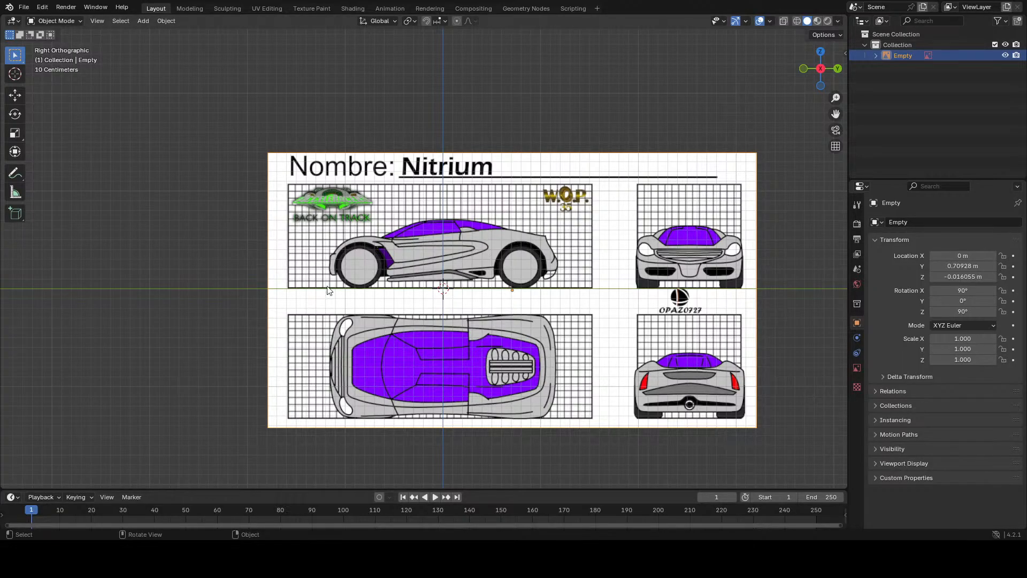
pyautogui.click(213, 195)
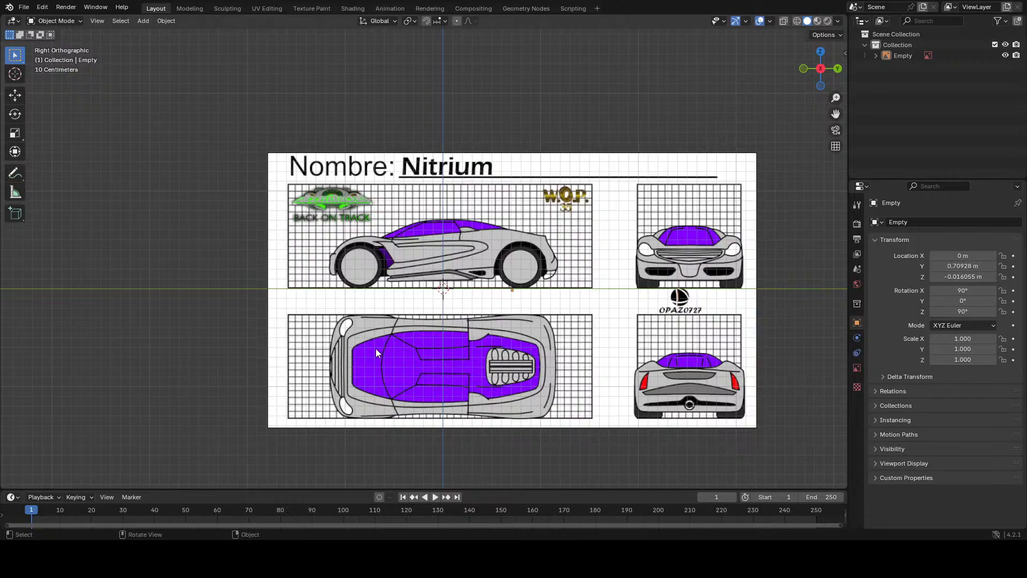
pyautogui.click(368, 361)
pyautogui.scroll(-2, 367, 358)
pyautogui.scroll(2, 367, 359)
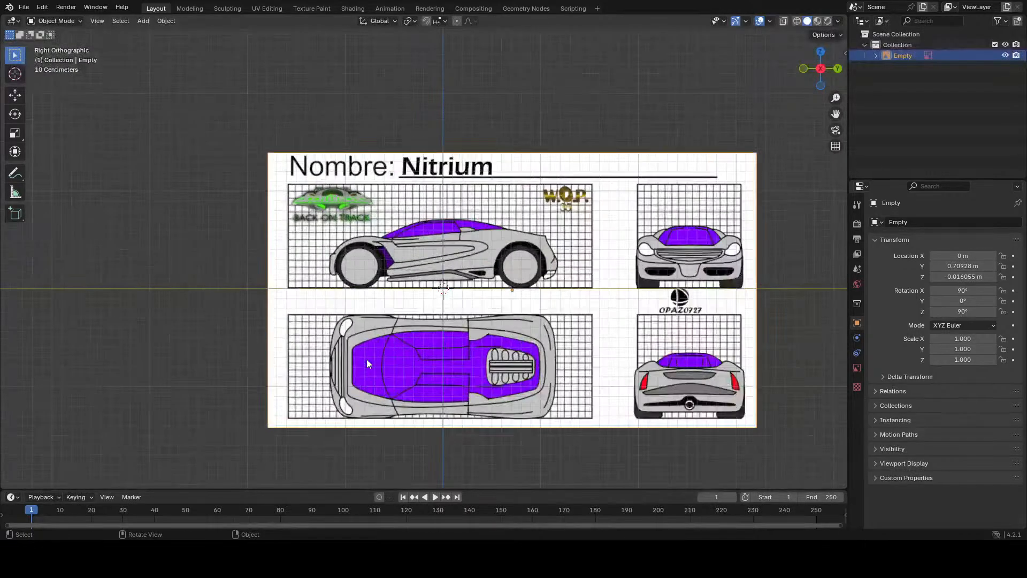
# Step: Move the side-view blueprint image along X to about -1.57 m, away from the origin
pyautogui.press('KP_1')
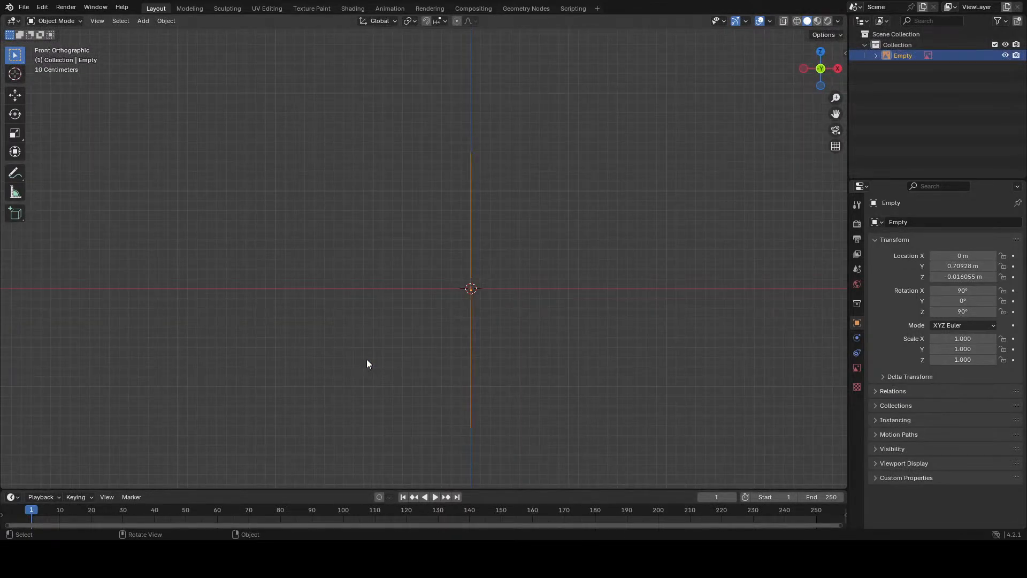
pyautogui.press('g')
pyautogui.press('x')
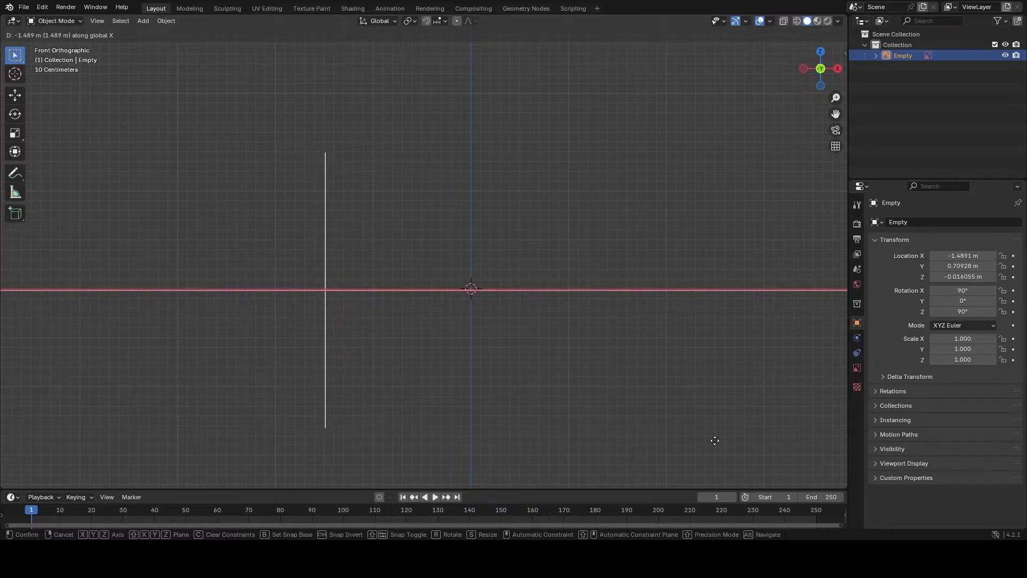
pyautogui.click(631, 425)
pyautogui.scroll(-1, 602, 425)
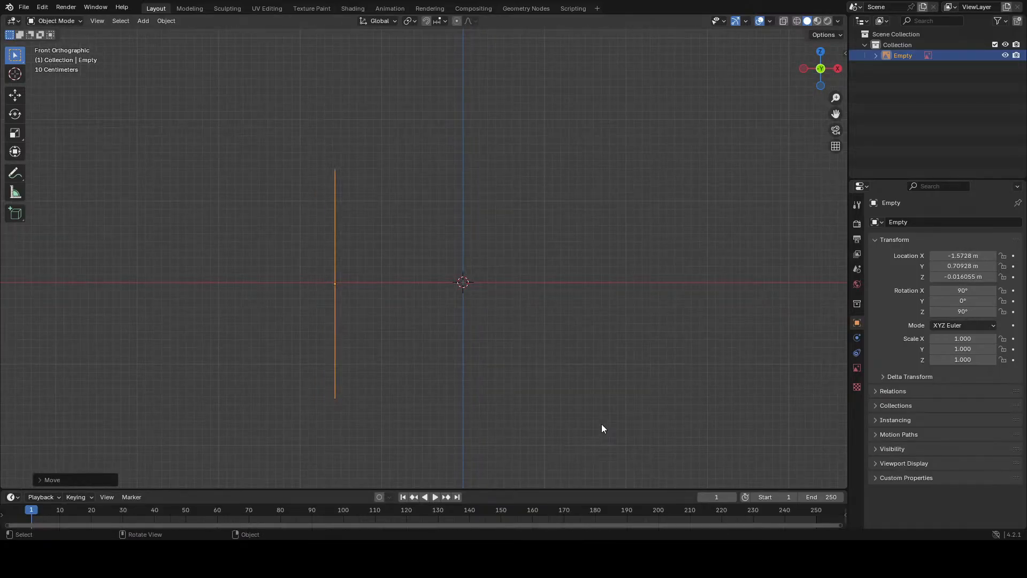
pyautogui.press('KP_3')
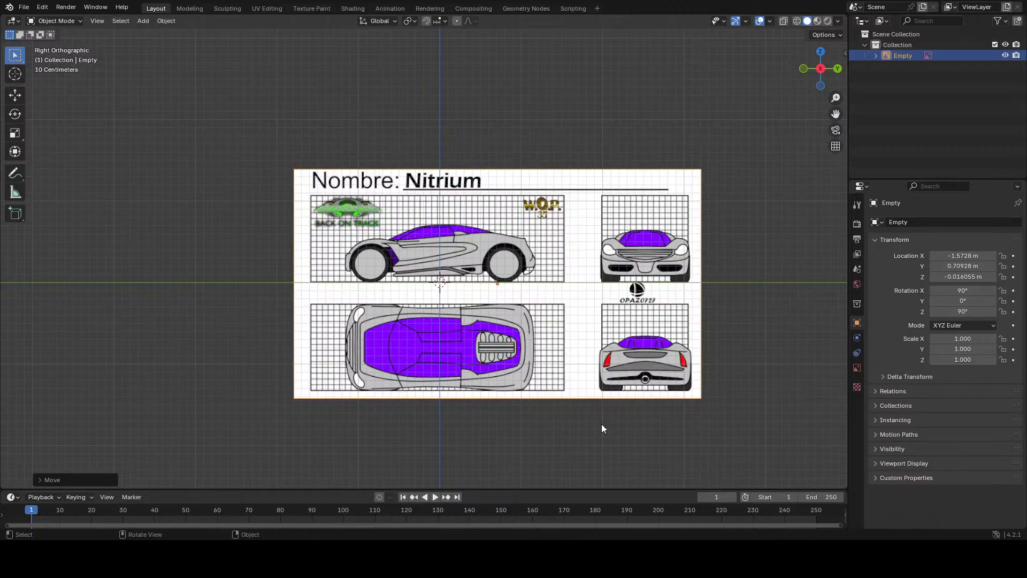
# Step: Duplicate the blueprint image in place and rotate the copy 90° about the global Y axis
pyautogui.press('KP_7')
pyautogui.scroll(2, 391, 237)
pyautogui.keyDown('shift'); pyautogui.moveTo(391, 237); pyautogui.dragTo(401, 319, button='middle'); pyautogui.keyUp('shift')
pyautogui.hotkey('shift', 'd')
pyautogui.rightClick(441, 351)
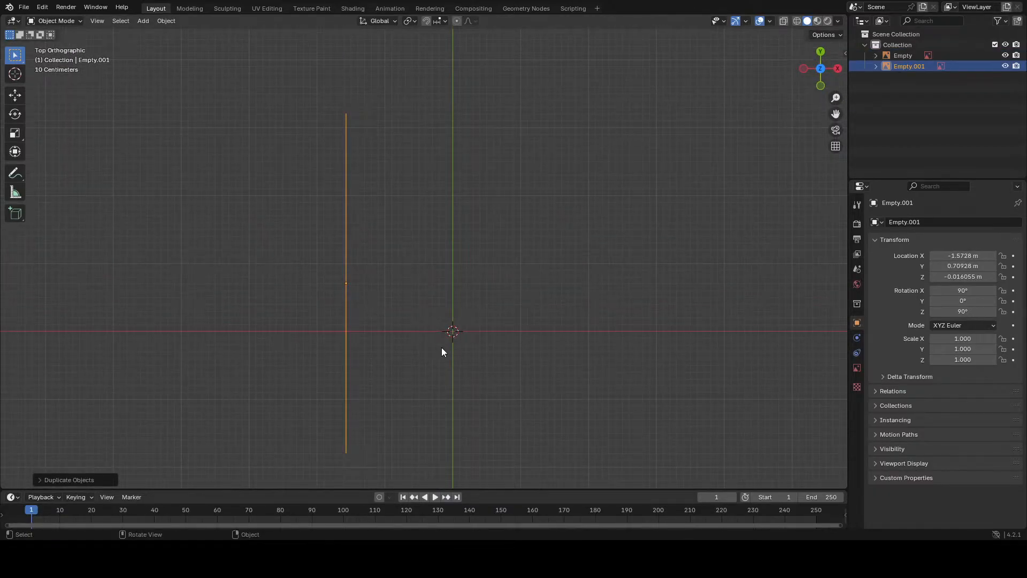
pyautogui.write('ry')
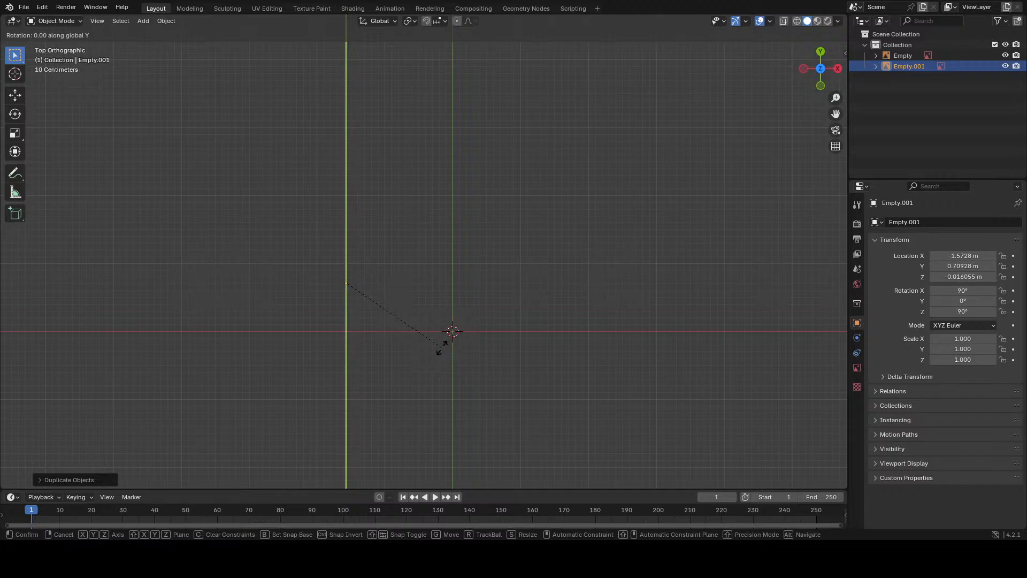
pyautogui.write('90')
pyautogui.press('Return')
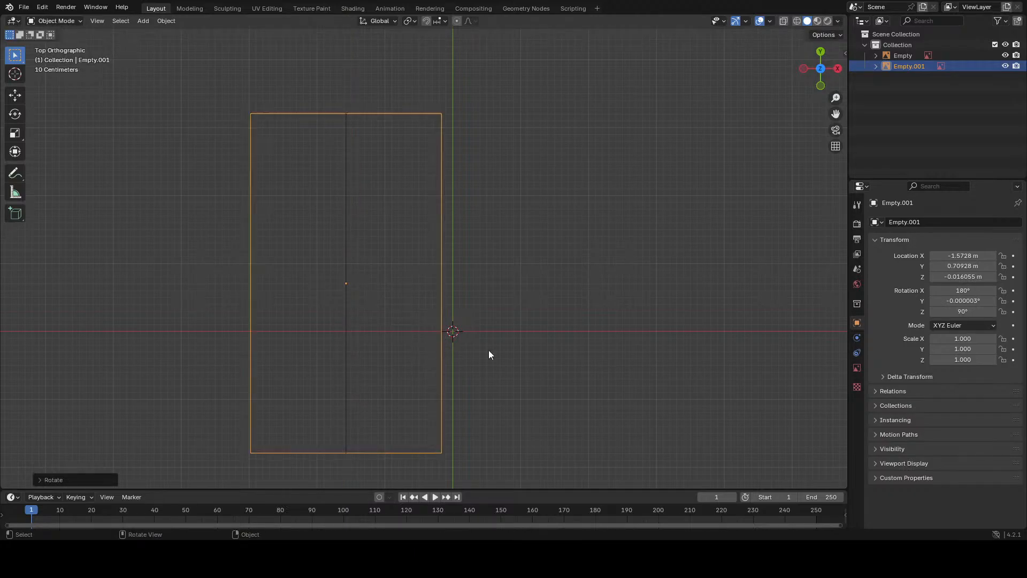
# Step: Set the rotated blueprint copy to front depth and back-side display, and show it in perspective views
pyautogui.click(857, 367)
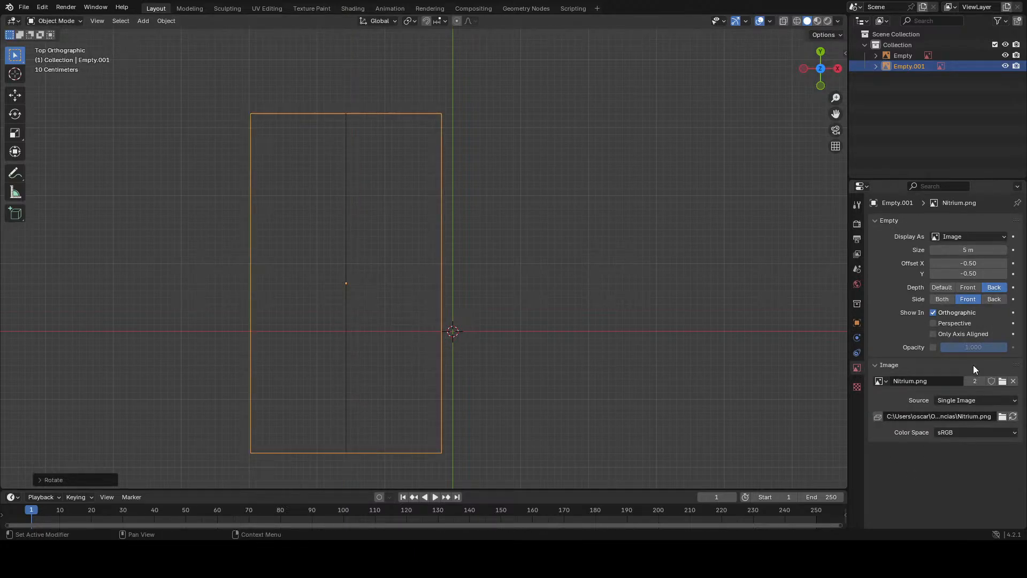
pyautogui.click(943, 288)
pyautogui.click(968, 289)
pyautogui.click(994, 299)
pyautogui.scroll(1, 445, 359)
pyautogui.scroll(-2, 445, 359)
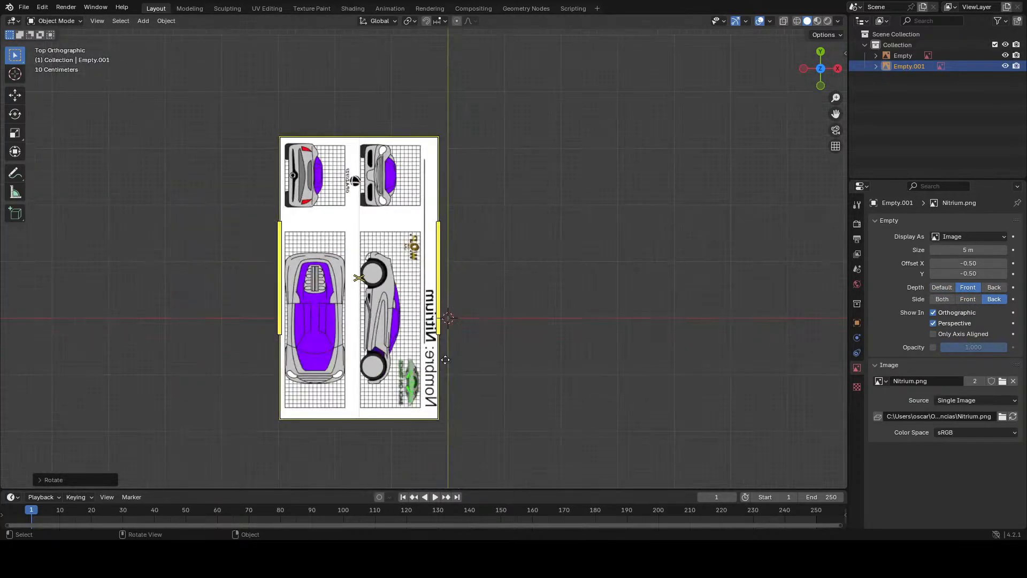
# Step: Move the rotated blueprint copy along X to about 0.781 m to centre the car's top view on the origin
pyautogui.press('g')
pyautogui.press('x')
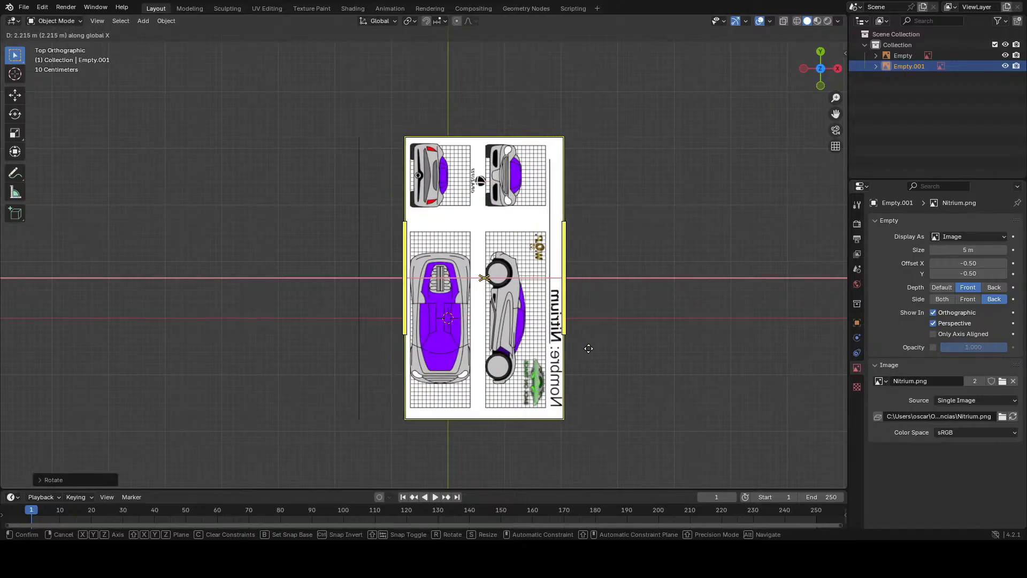
pyautogui.click(665, 344)
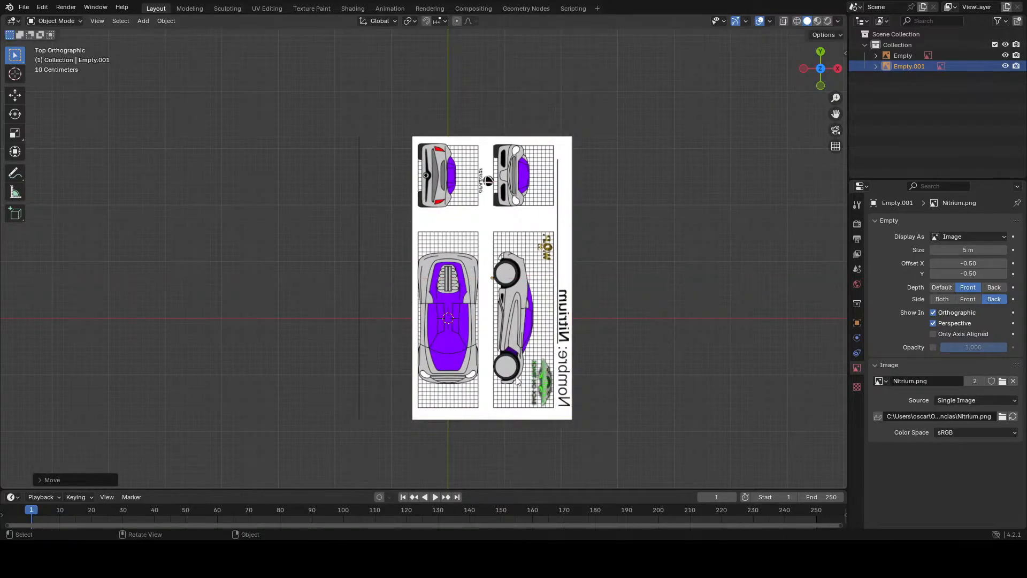
pyautogui.scroll(-6, 472, 381)
pyautogui.scroll(7, 472, 381)
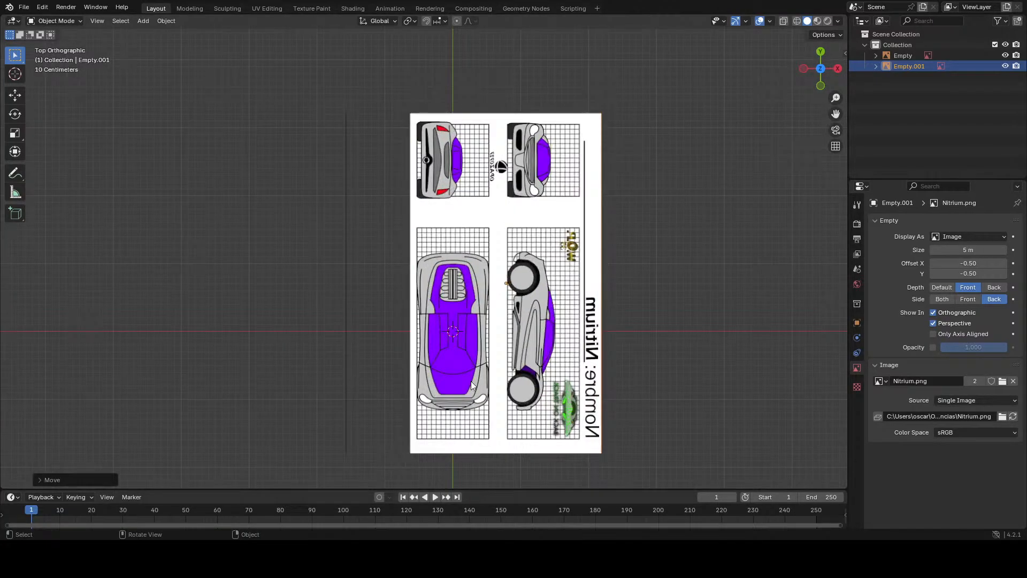
pyautogui.click(643, 327)
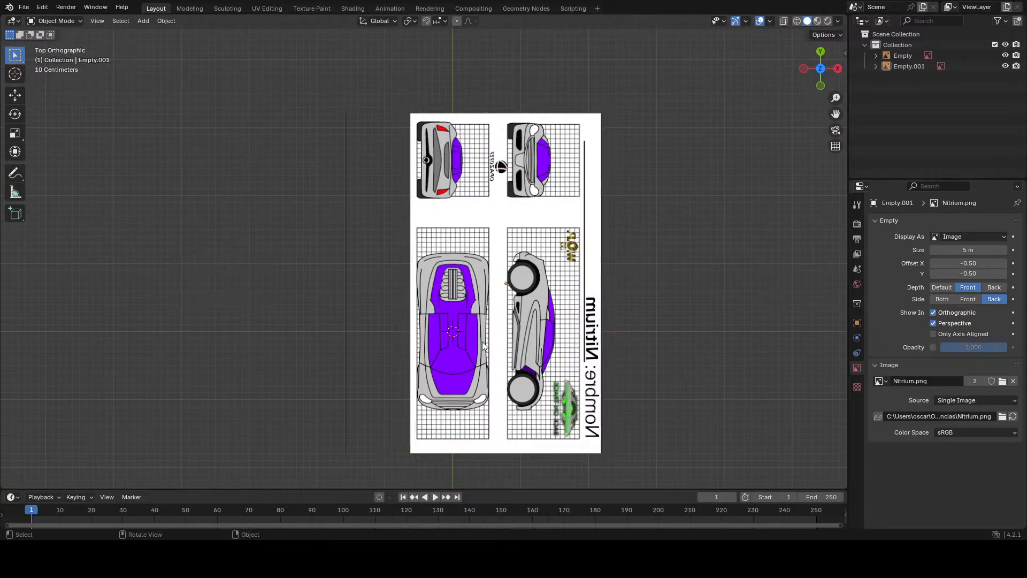
pyautogui.scroll(-5, 599, 367)
pyautogui.scroll(3, 599, 367)
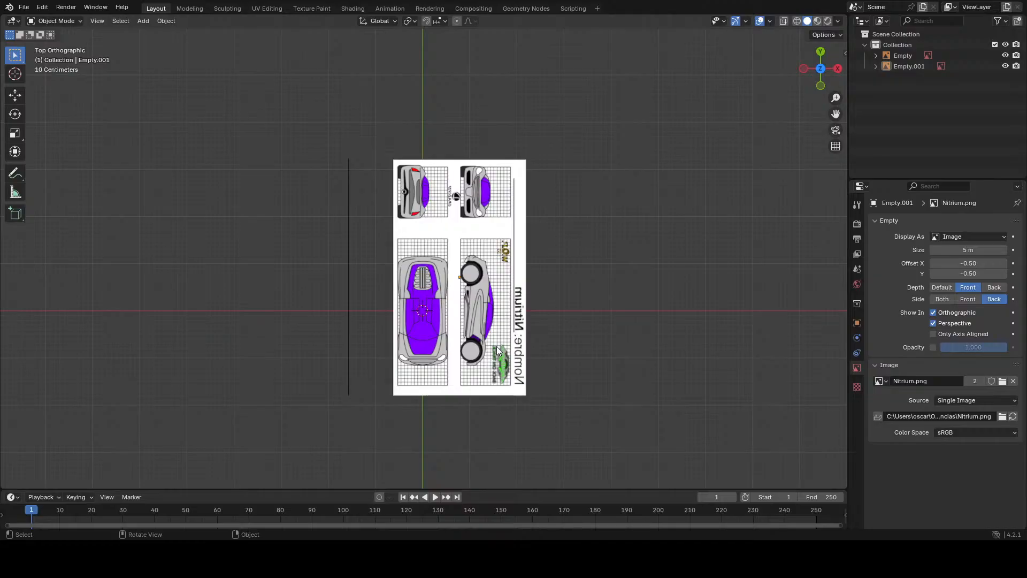
pyautogui.scroll(2, 514, 337)
# Step: Make the side-view blueprint image display in perspective views too
pyautogui.keyDown('shift'); pyautogui.moveTo(575, 391); pyautogui.dragTo(406, 343, button='middle'); pyautogui.keyUp('shift')
pyautogui.click(904, 56)
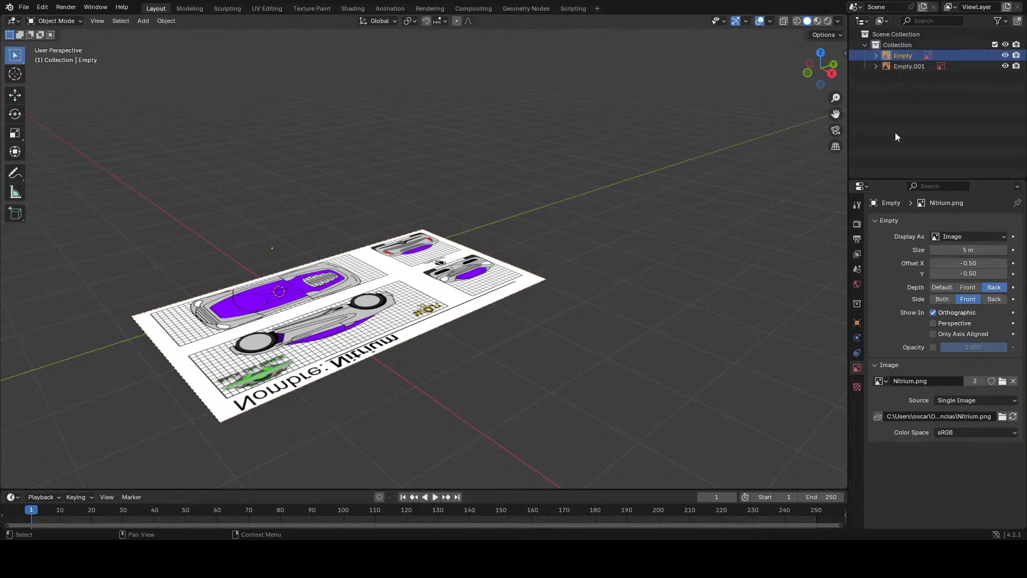
pyautogui.click(933, 323)
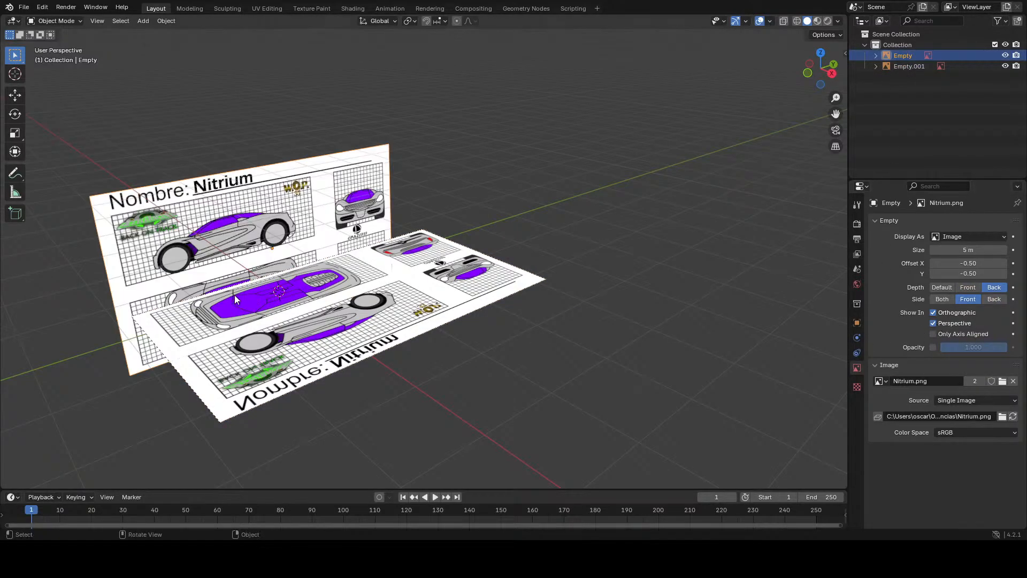
pyautogui.moveTo(234, 295); pyautogui.dragTo(396, 317, button='middle')
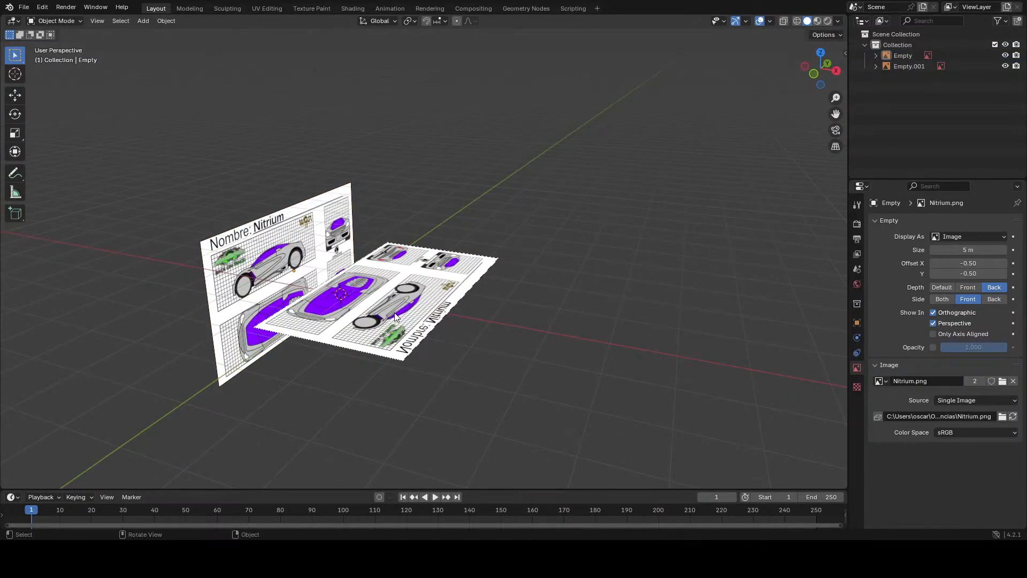
pyautogui.press('z')
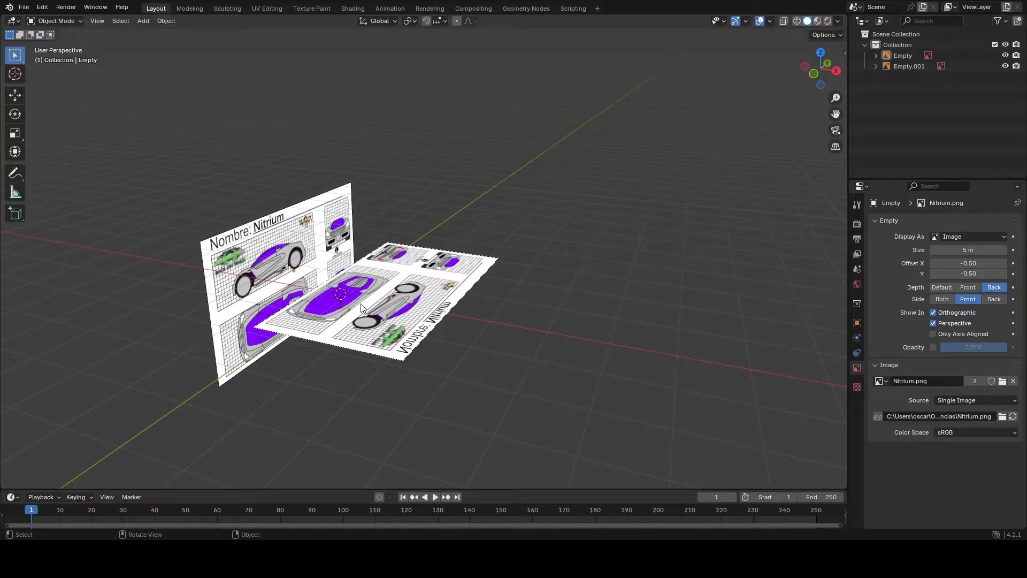
# Step: Lower the top-view blueprint image about 1.38 m along Z, below the ground line
pyautogui.click(887, 55)
pyautogui.click(899, 67)
pyautogui.press('g')
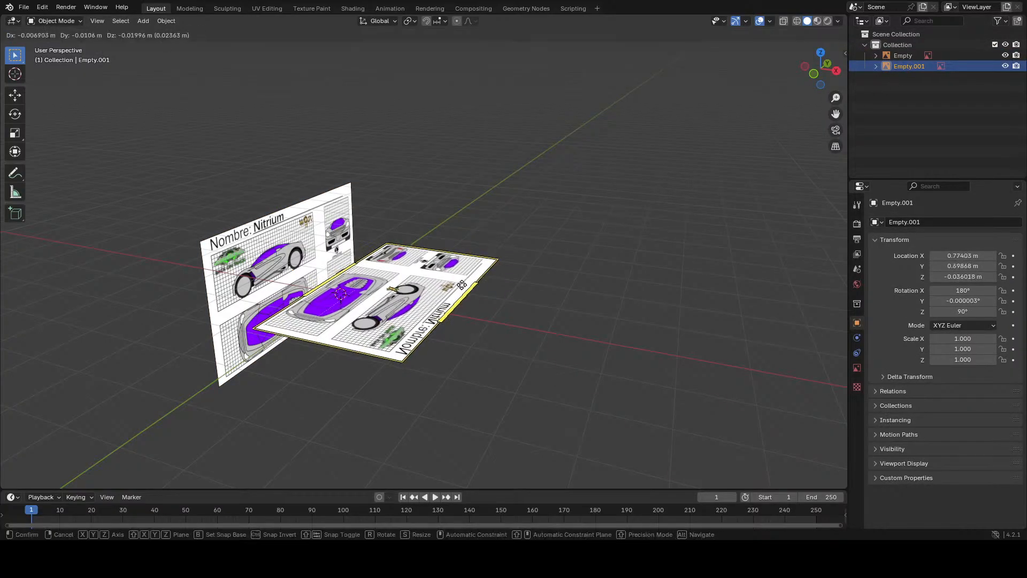
pyautogui.press('z')
pyautogui.click(487, 345)
# Step: Fine-tune the top-view image's height to about -1.42 m on Z, level with the side-view image's lower edge
pyautogui.press('KP_3')
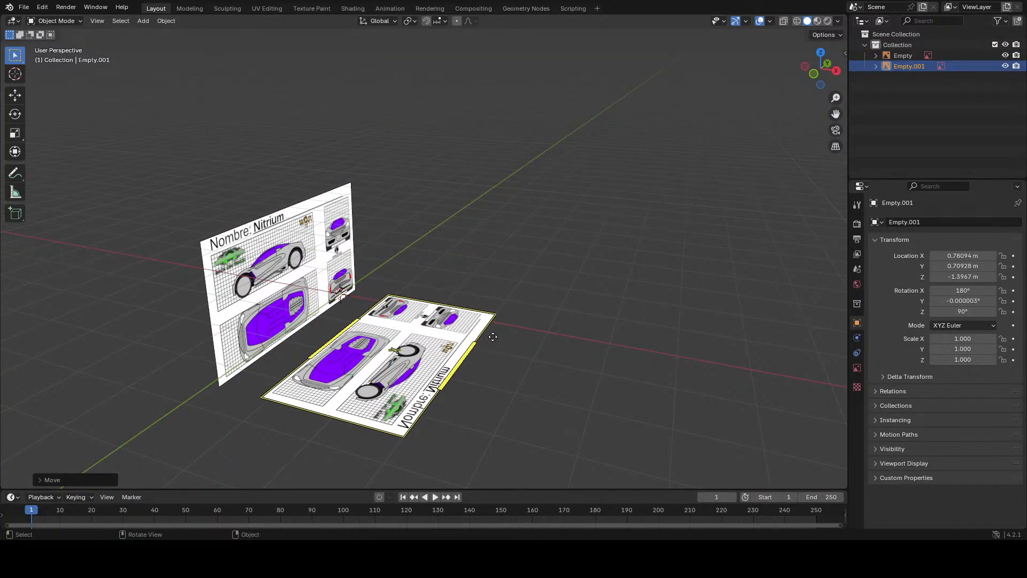
pyautogui.scroll(2, 492, 336)
pyautogui.scroll(-3, 489, 332)
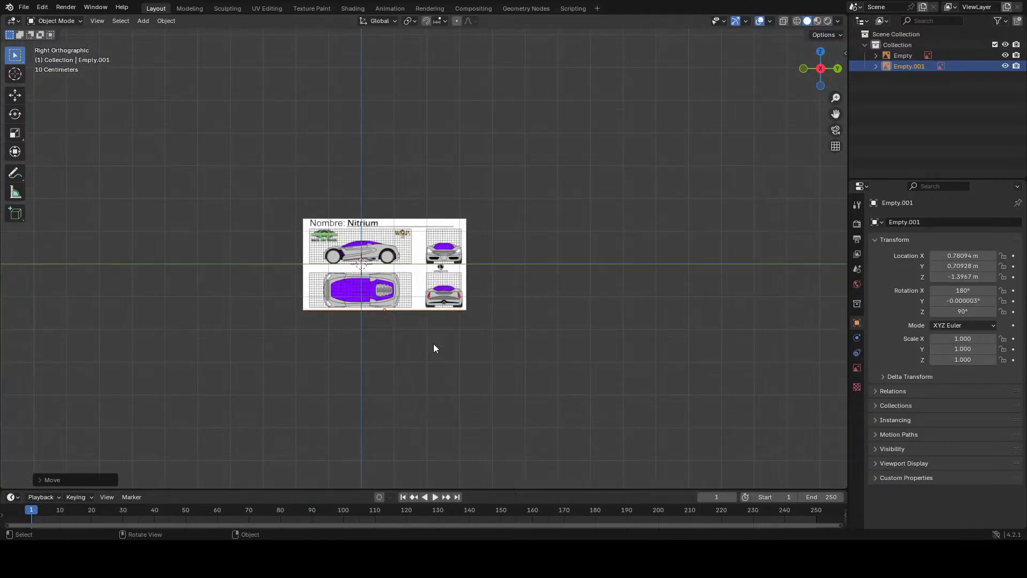
pyautogui.scroll(3, 434, 344)
pyautogui.press('g')
pyautogui.press('z')
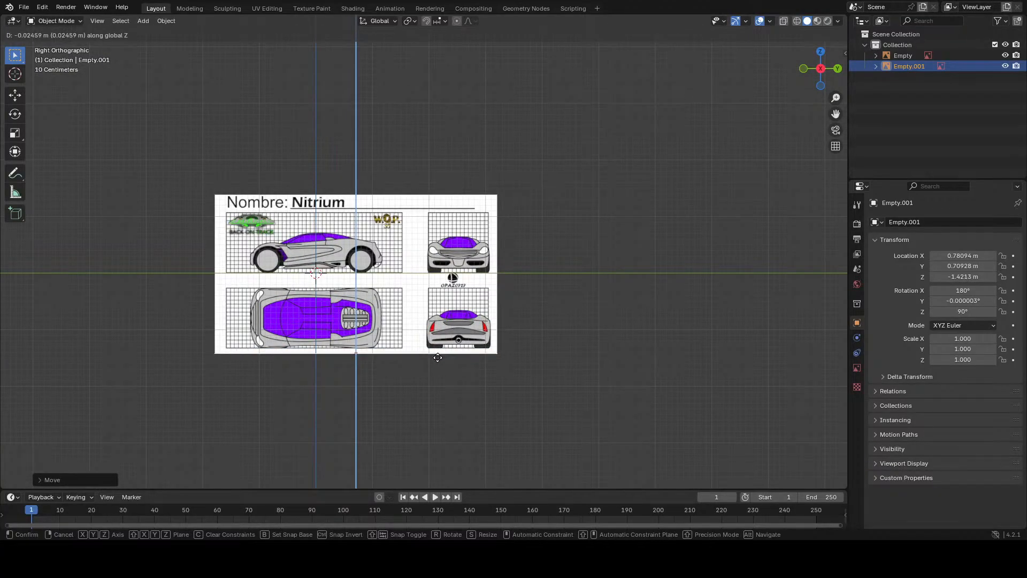
pyautogui.click(433, 357)
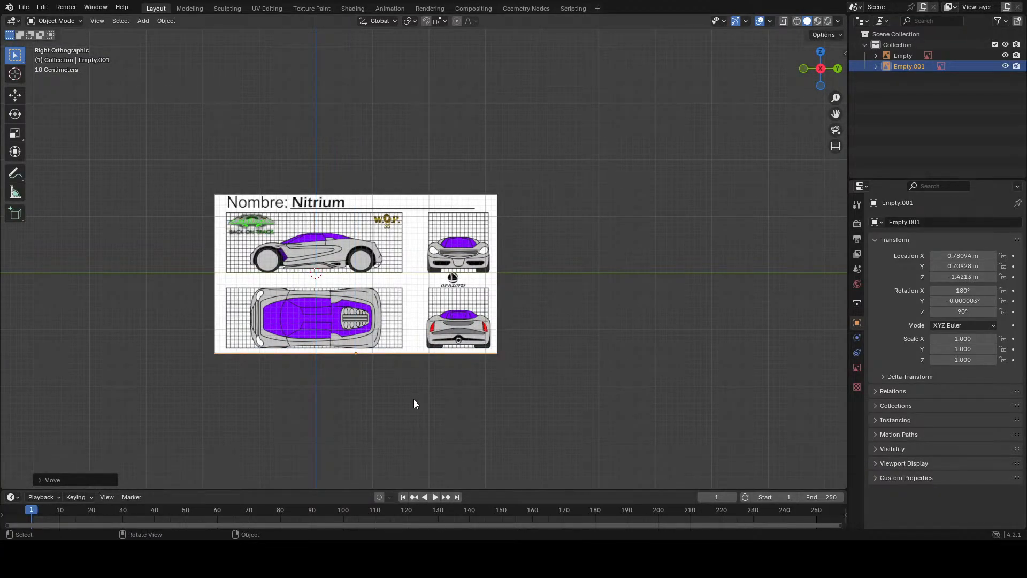
# Step: Duplicate the side-view blueprint image and rotate the copy 90° about the global Z axis
pyautogui.click(396, 318)
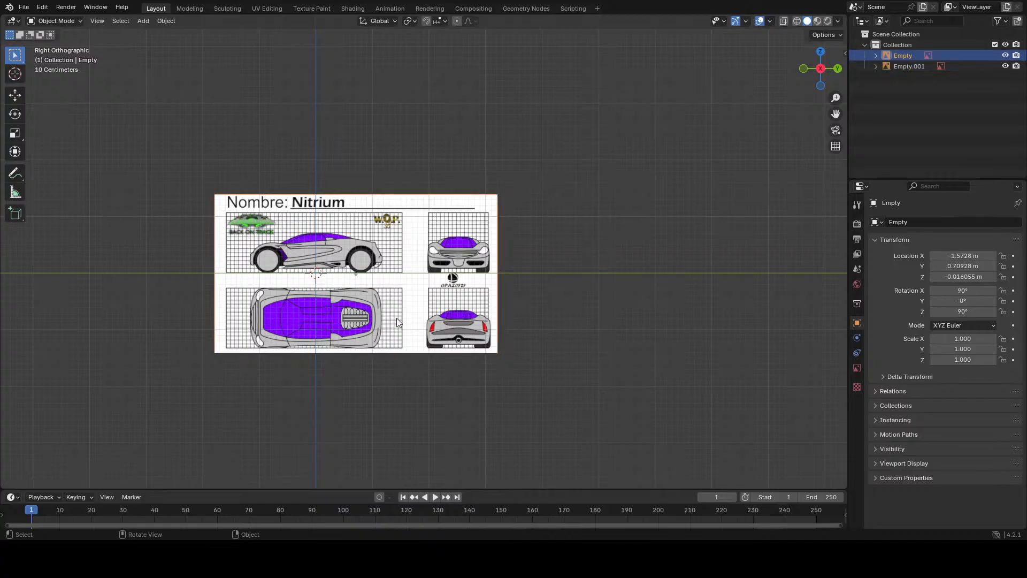
pyautogui.hotkey('shift', 'd')
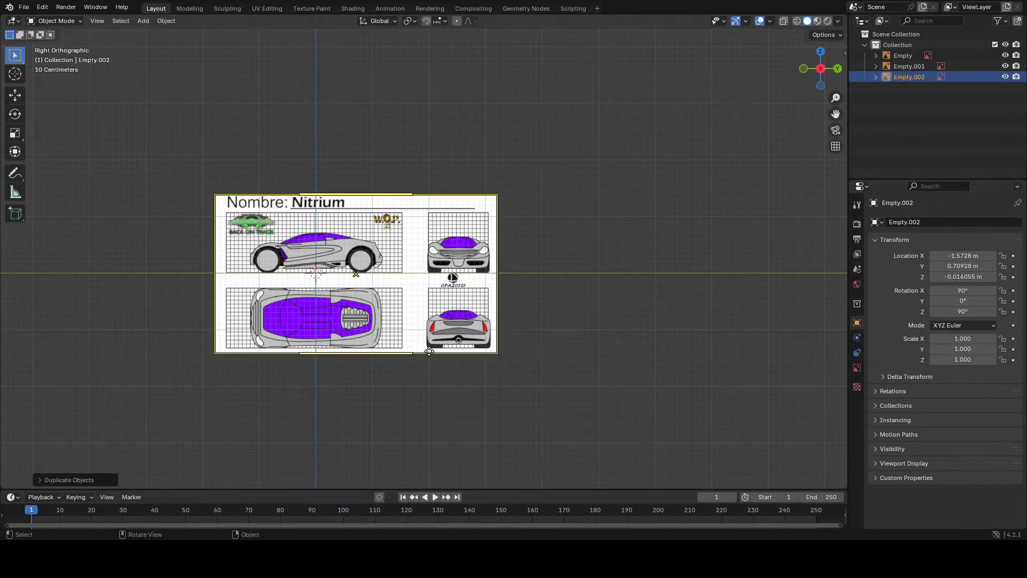
pyautogui.press('r')
pyautogui.press('z')
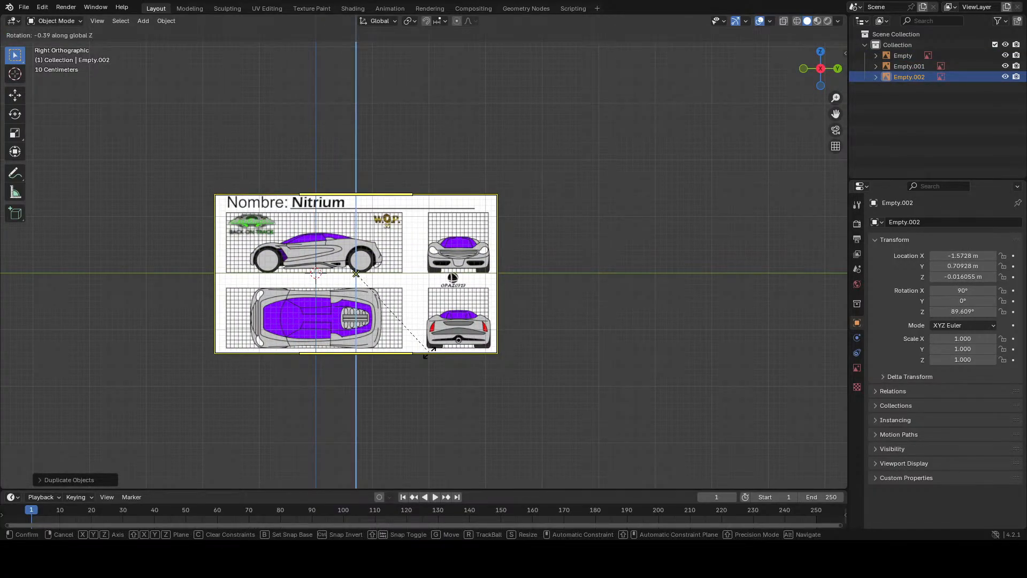
pyautogui.write('90')
pyautogui.press('Return')
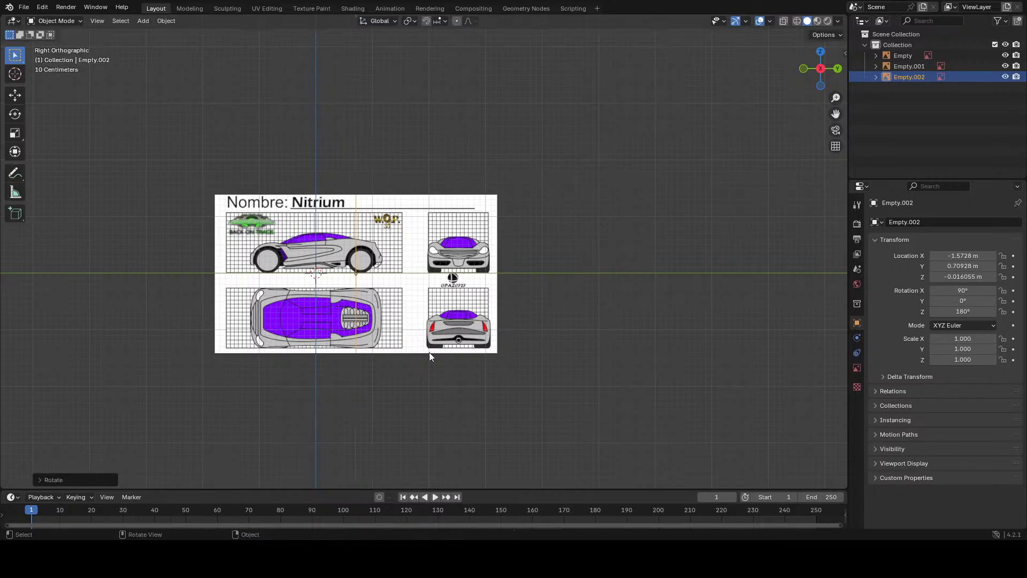
# Step: Set the new blueprint copy to display on both sides so it can be seen from the front view
pyautogui.press('KP_7')
pyautogui.scroll(-3, 429, 352)
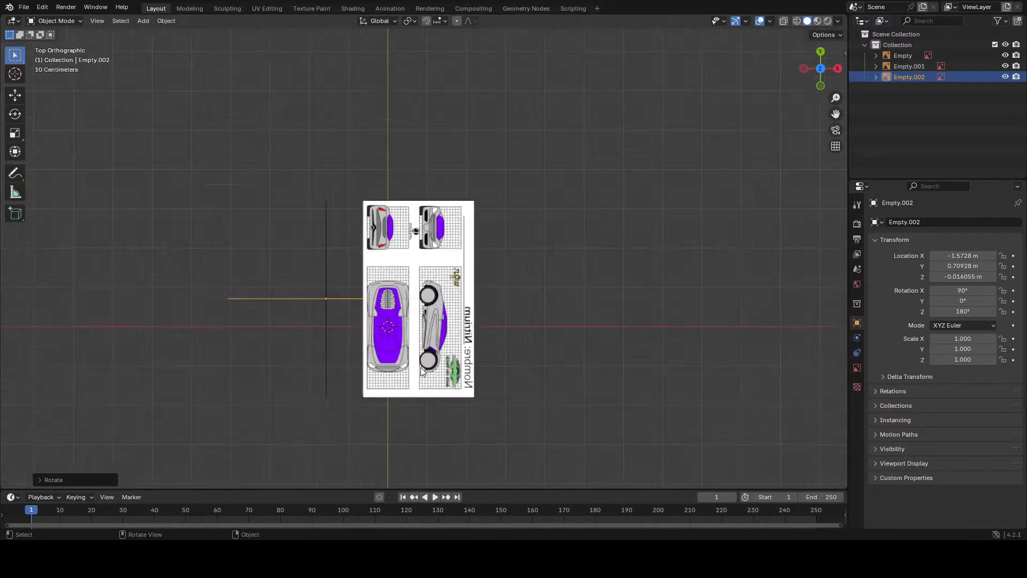
pyautogui.moveTo(421, 367); pyautogui.dragTo(433, 367, button='middle')
pyautogui.press('KP_1')
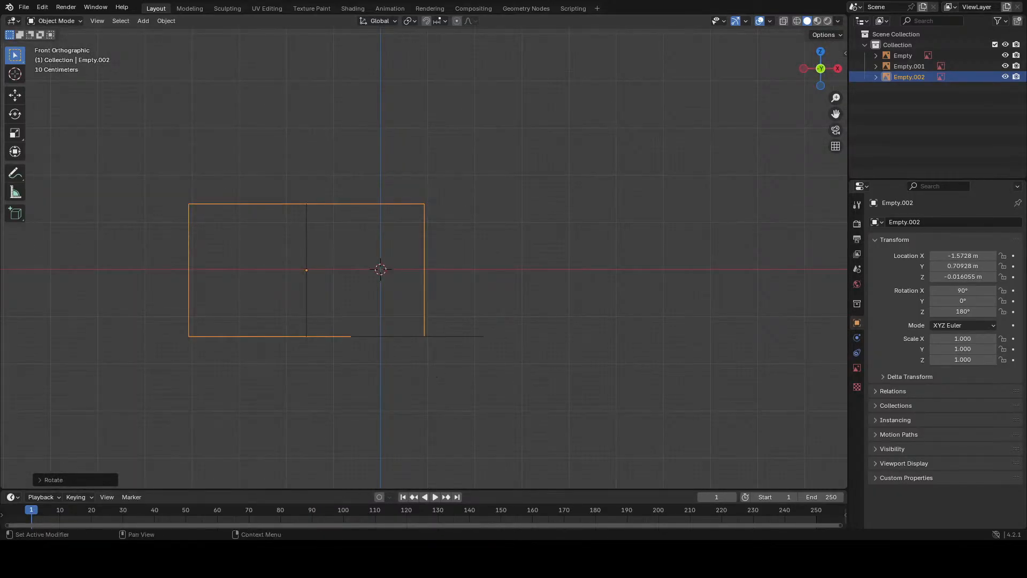
pyautogui.click(856, 369)
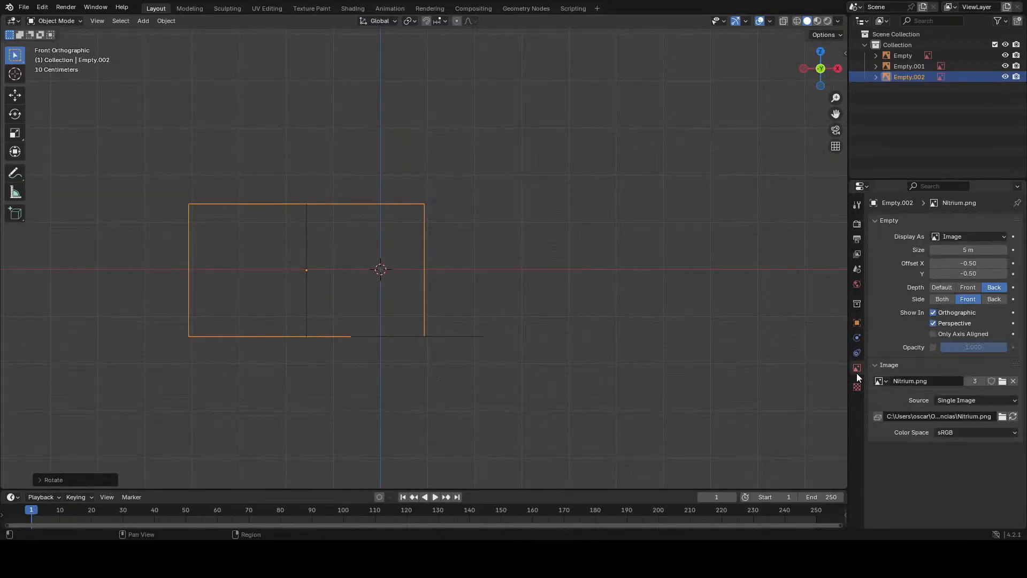
pyautogui.click(950, 299)
# Step: Move the new blueprint copy about 3.4 m along X to centre the car's front view on the vertical axis
pyautogui.scroll(3, 299, 328)
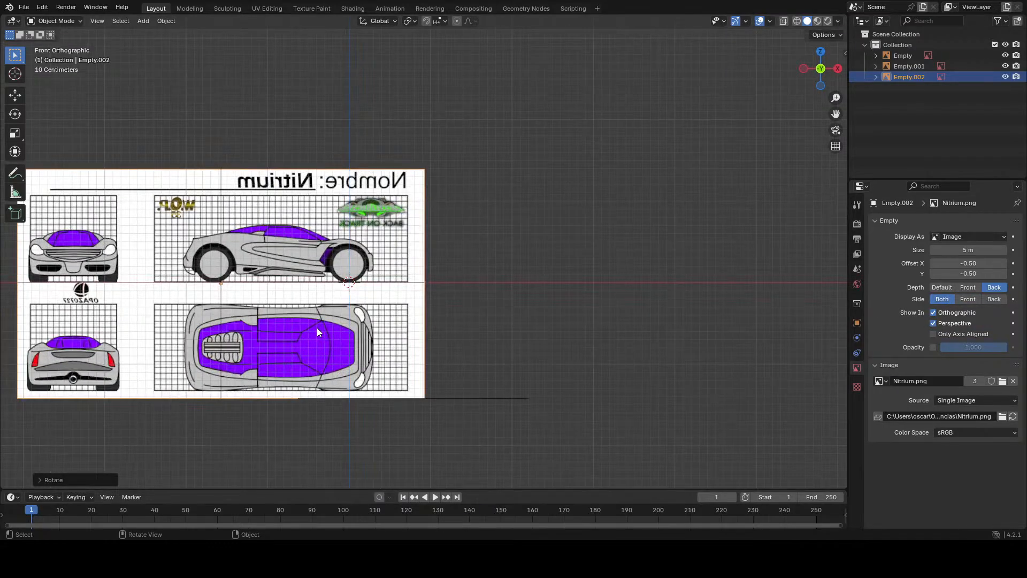
pyautogui.press('g')
pyautogui.press('x')
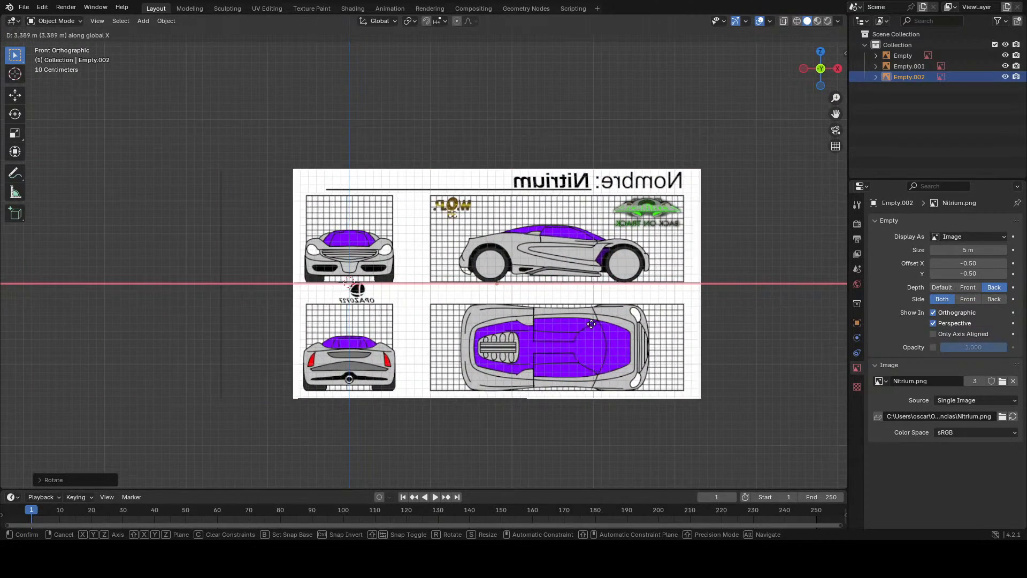
pyautogui.click(588, 323)
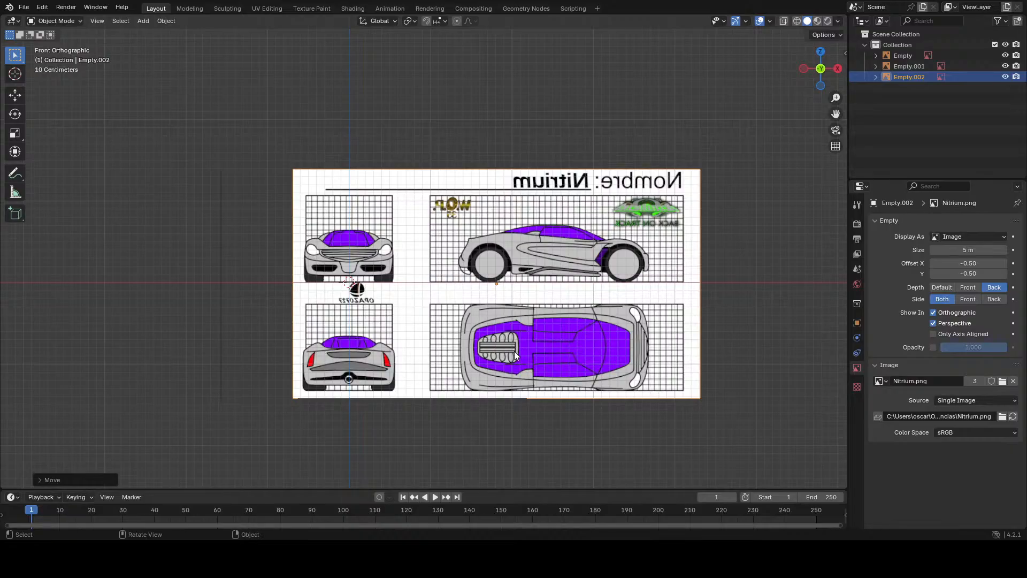
# Step: Move the front-view blueprint image along positive Y to behind the car's side and top views
pyautogui.scroll(-4, 515, 351)
pyautogui.moveTo(517, 354); pyautogui.dragTo(464, 396, button='middle')
pyautogui.scroll(5, 464, 396)
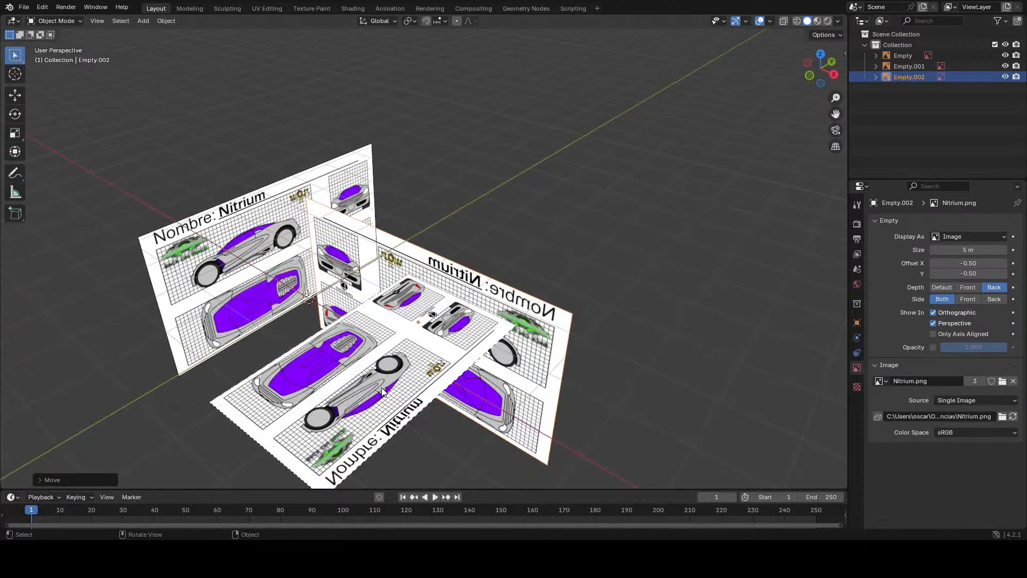
pyautogui.press('g')
pyautogui.press('y')
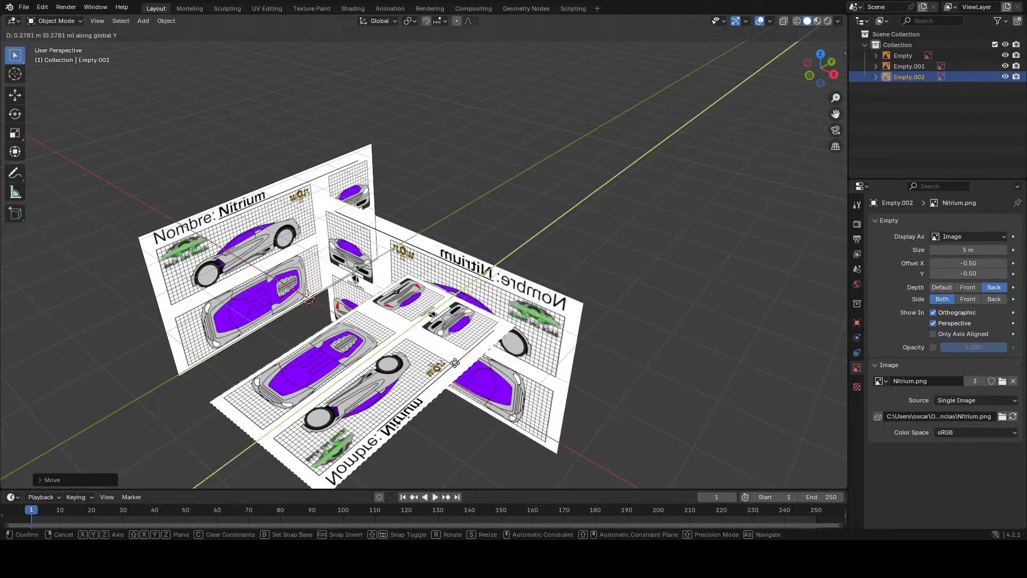
pyautogui.click(662, 247)
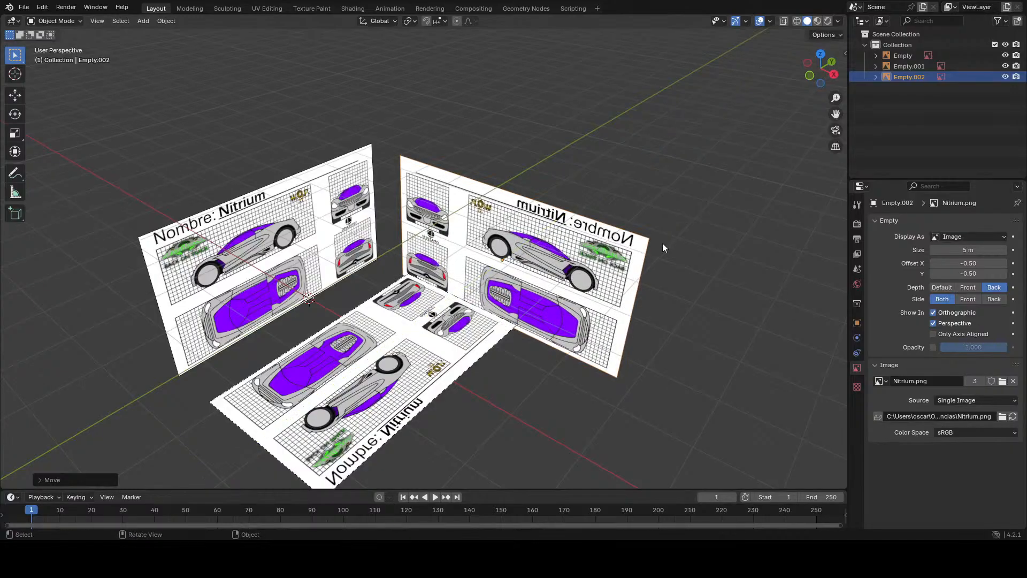
# Step: Adjust the front-view image along Y to line it up with the far edge of the top-view image
pyautogui.press('KP_7')
pyautogui.scroll(-3, 444, 246)
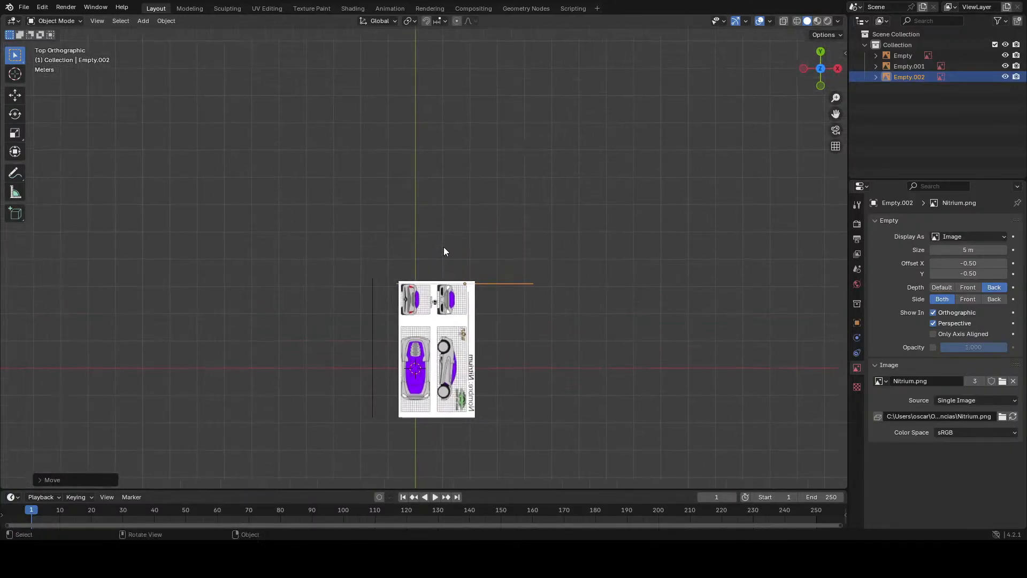
pyautogui.scroll(4, 444, 251)
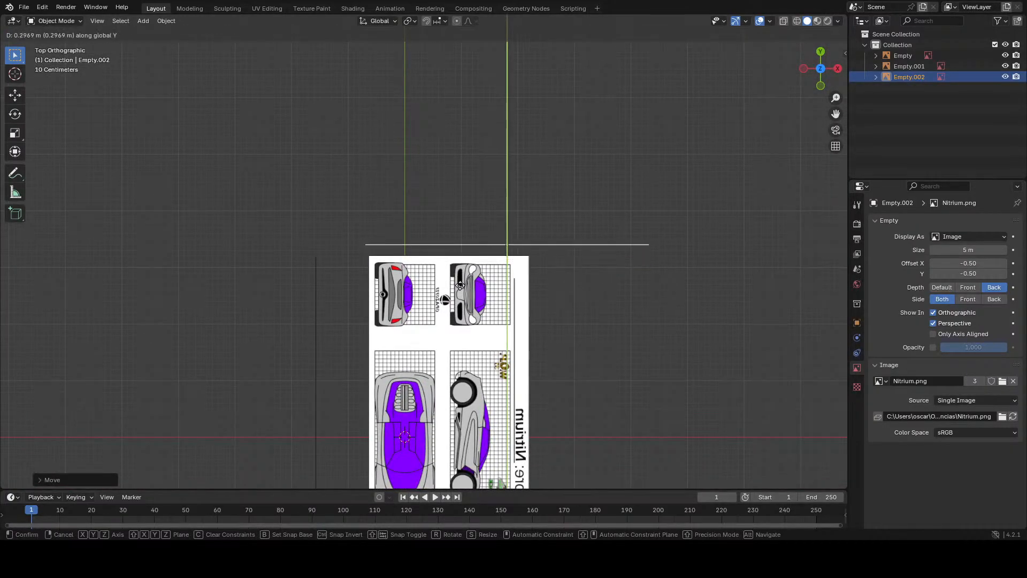
pyautogui.click(467, 363)
pyautogui.scroll(-5, 466, 364)
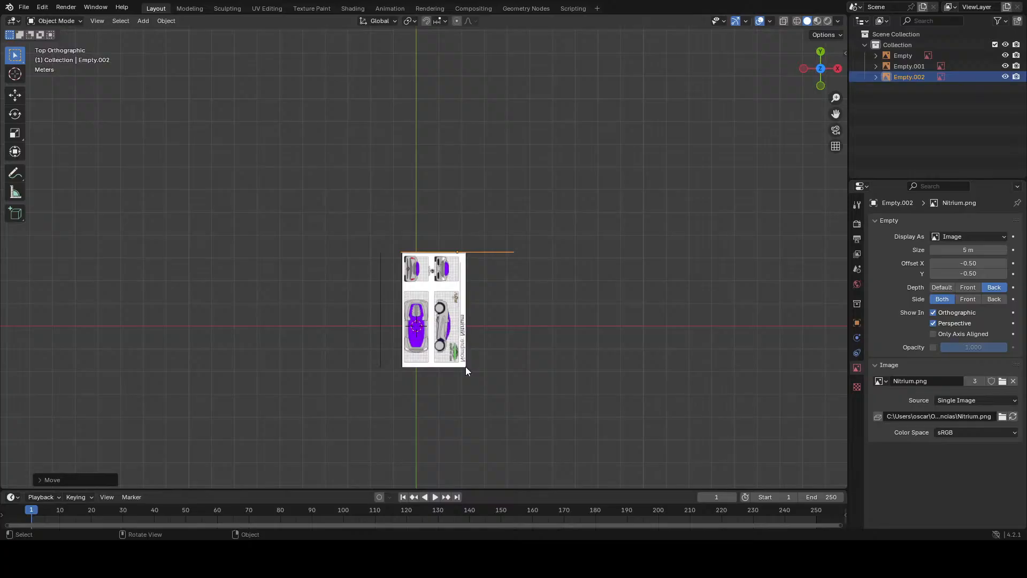
# Step: Duplicate the front-view blueprint image in place
pyautogui.press('KP_1')
pyautogui.scroll(8, 465, 367)
pyautogui.scroll(2, 466, 368)
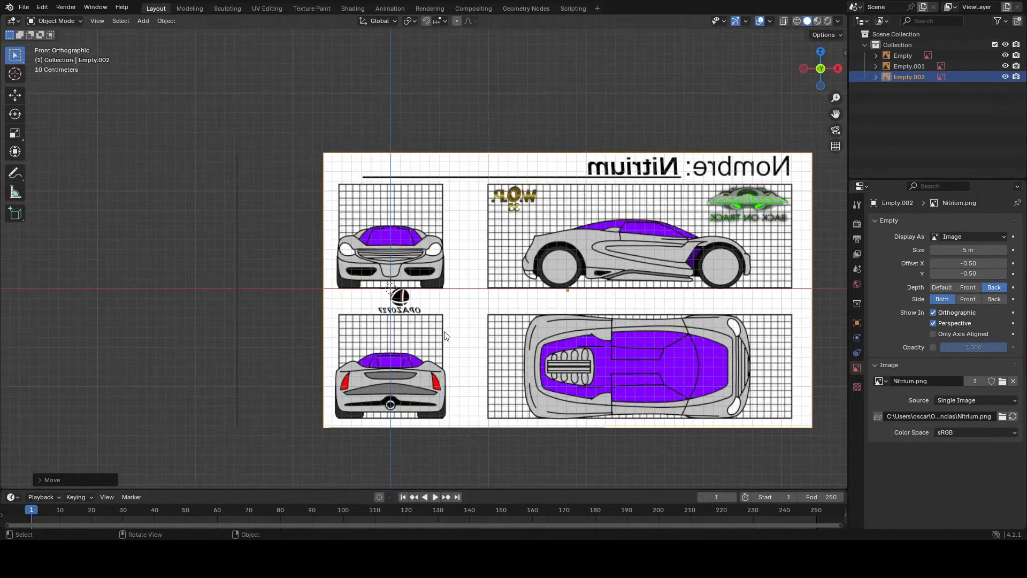
pyautogui.hotkey('shift', 'd')
pyautogui.rightClick(496, 371)
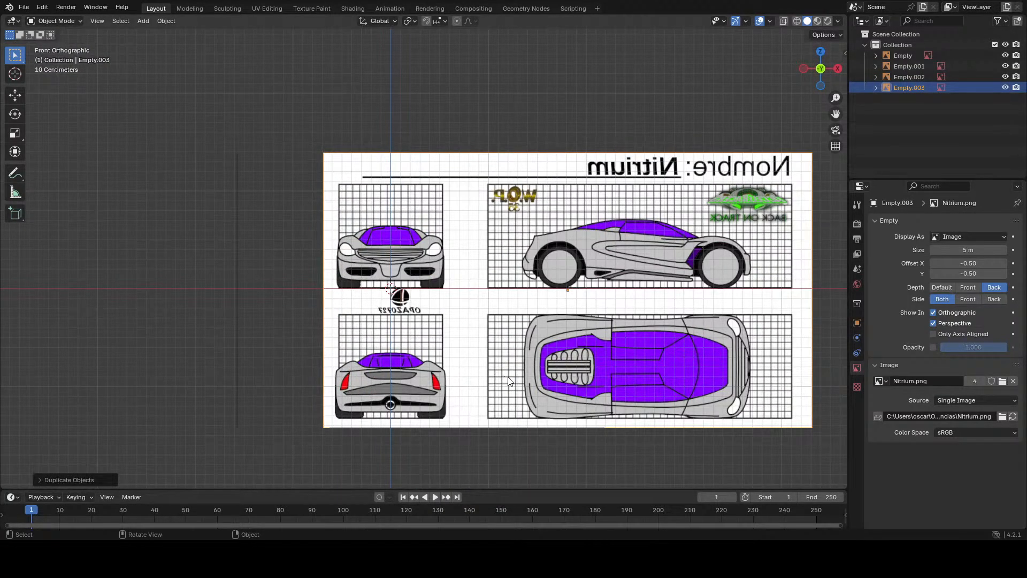
# Step: Move the duplicated blueprint image about 5 m along negative Y, to the near side of the top-view image
pyautogui.scroll(-3, 503, 377)
pyautogui.moveTo(503, 374); pyautogui.dragTo(419, 390, button='middle')
pyautogui.press('g')
pyautogui.press('y')
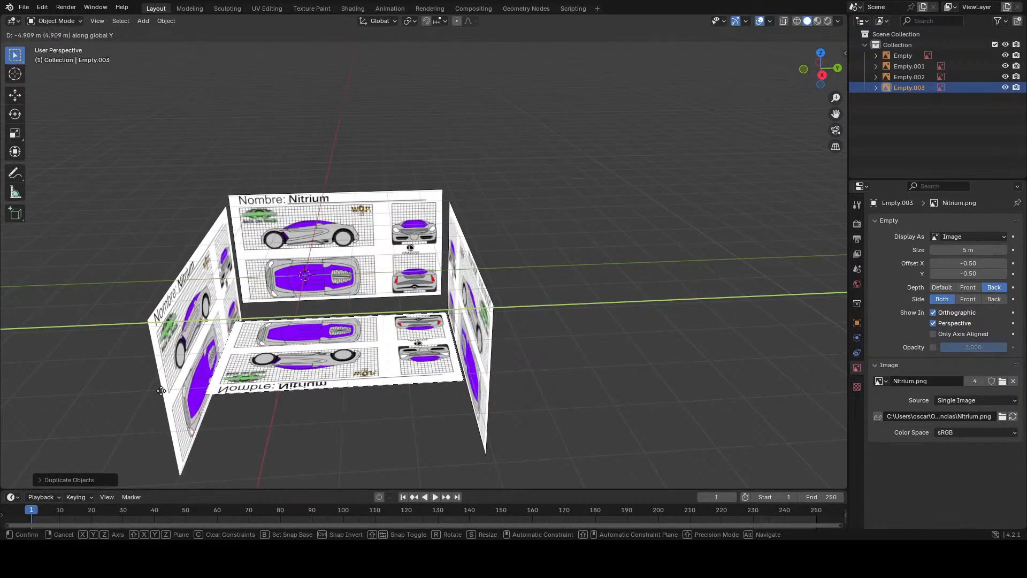
pyautogui.click(150, 390)
pyautogui.moveTo(150, 390); pyautogui.dragTo(354, 380, button='middle')
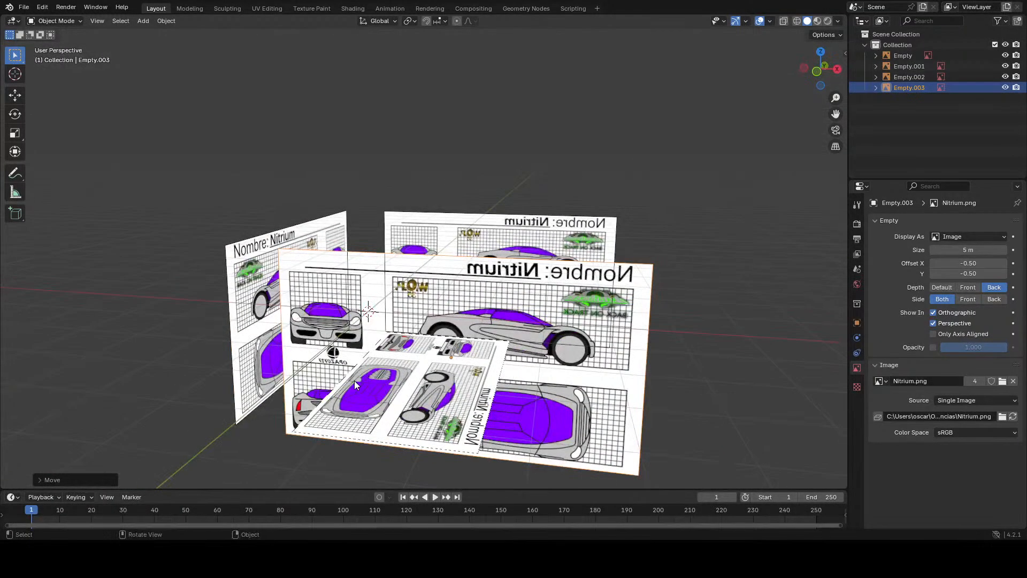
# Step: Raise the new blueprint copy along Z until the car's rear view stands on the ground line in front view
pyautogui.press('KP_1')
pyautogui.scroll(3, 343, 376)
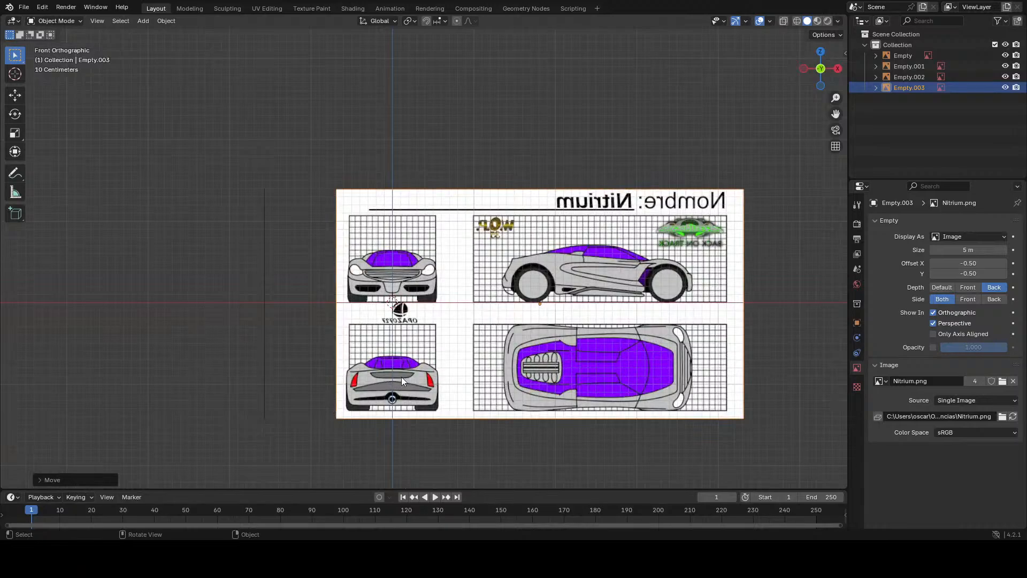
pyautogui.press('g')
pyautogui.press('z')
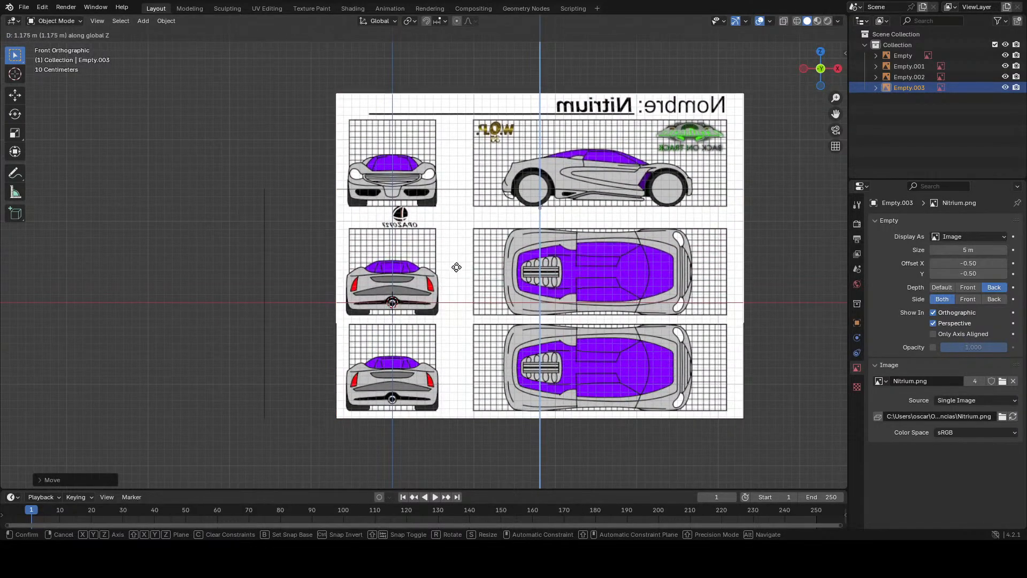
pyautogui.click(465, 180)
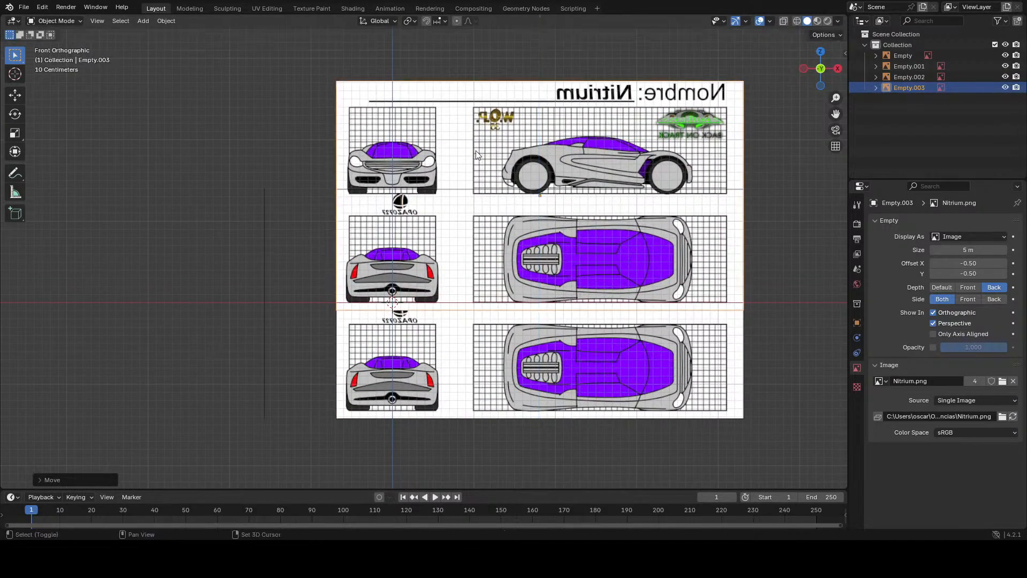
# Step: Examine the arrangement of the four blueprint images in perspective and in the right side view
pyautogui.scroll(-3, 448, 302)
pyautogui.moveTo(448, 303); pyautogui.dragTo(470, 371, button='middle')
pyautogui.scroll(-4, 402, 339)
pyautogui.scroll(3, 471, 370)
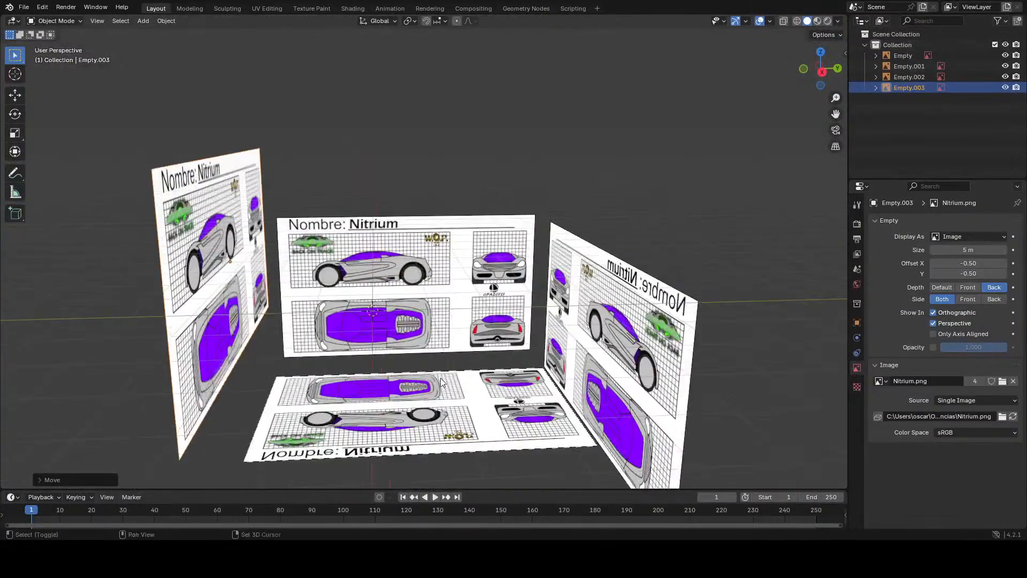
pyautogui.scroll(-3, 469, 376)
pyautogui.scroll(3, 469, 376)
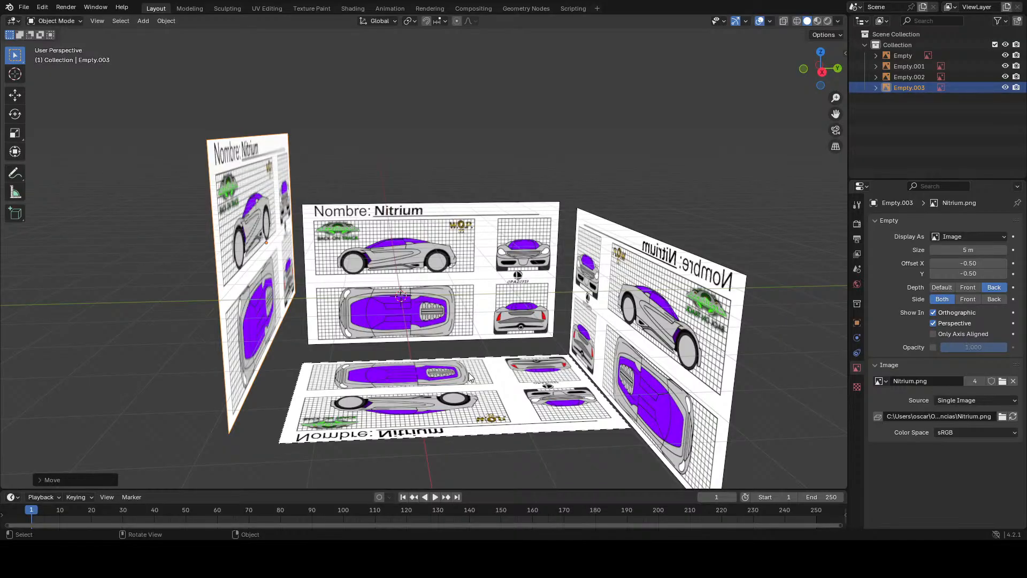
pyautogui.scroll(-3, 470, 376)
pyautogui.scroll(3, 470, 376)
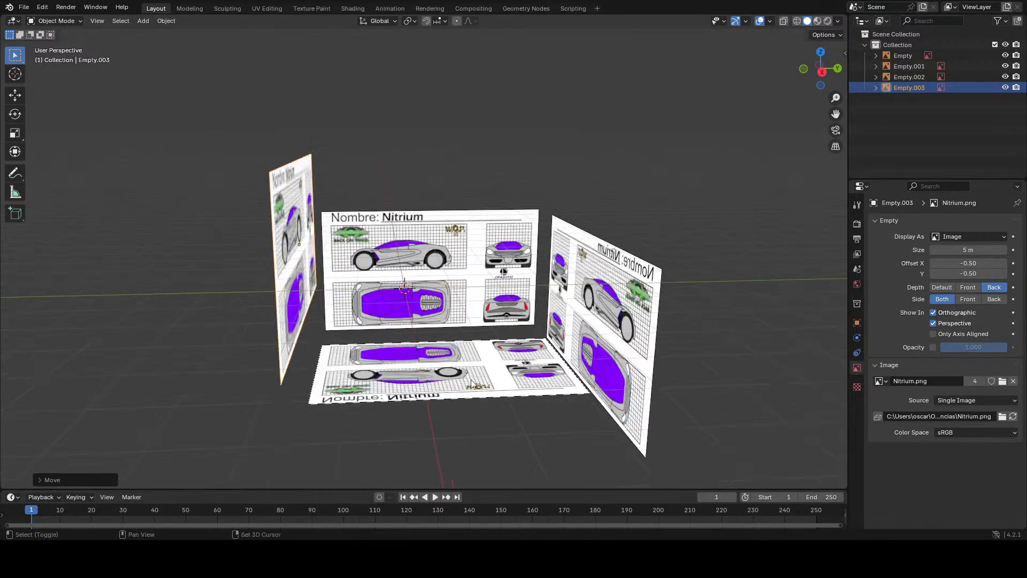
pyautogui.moveTo(469, 376); pyautogui.dragTo(503, 339, button='middle')
pyautogui.press('KP_3')
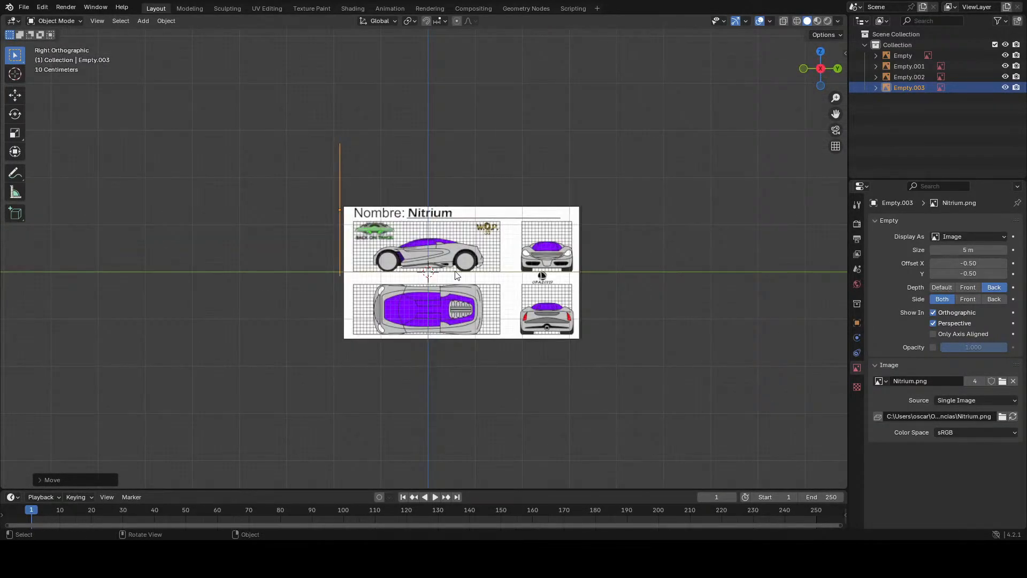
pyautogui.scroll(4, 476, 258)
pyautogui.scroll(-4, 496, 399)
pyautogui.click(448, 371)
pyautogui.scroll(2, 448, 374)
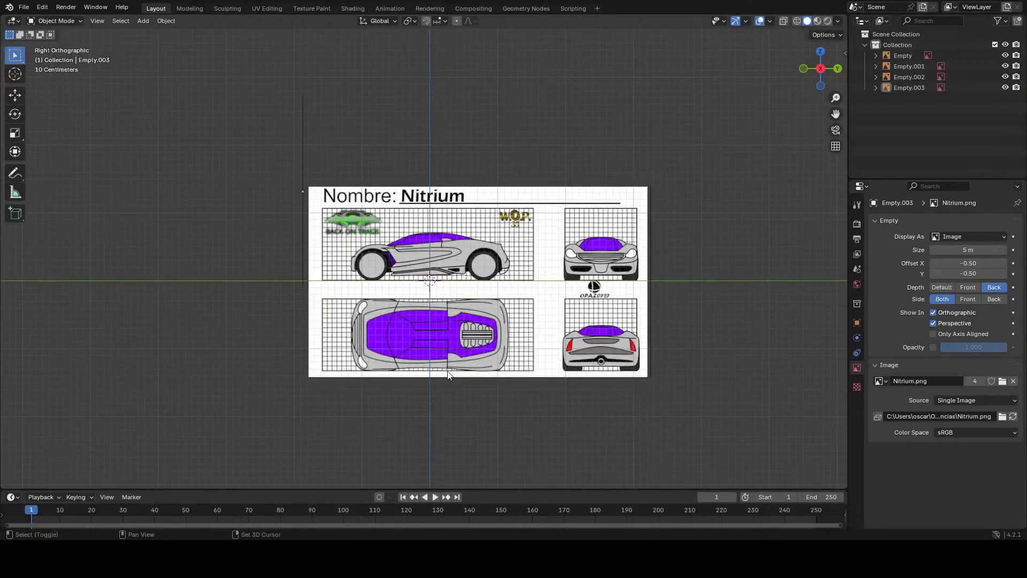
pyautogui.scroll(-2, 467, 407)
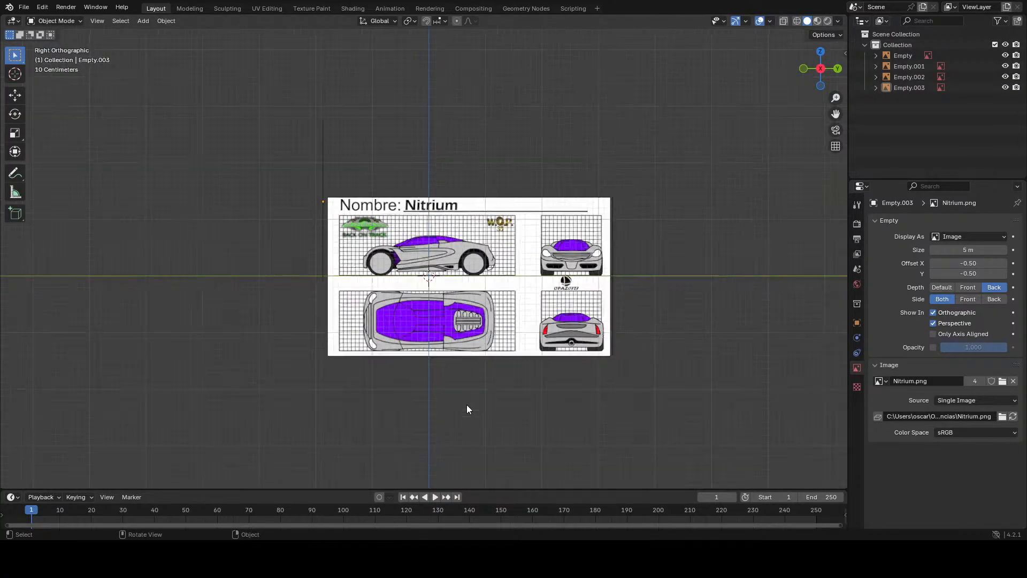
pyautogui.moveTo(467, 405); pyautogui.dragTo(417, 394, button='middle')
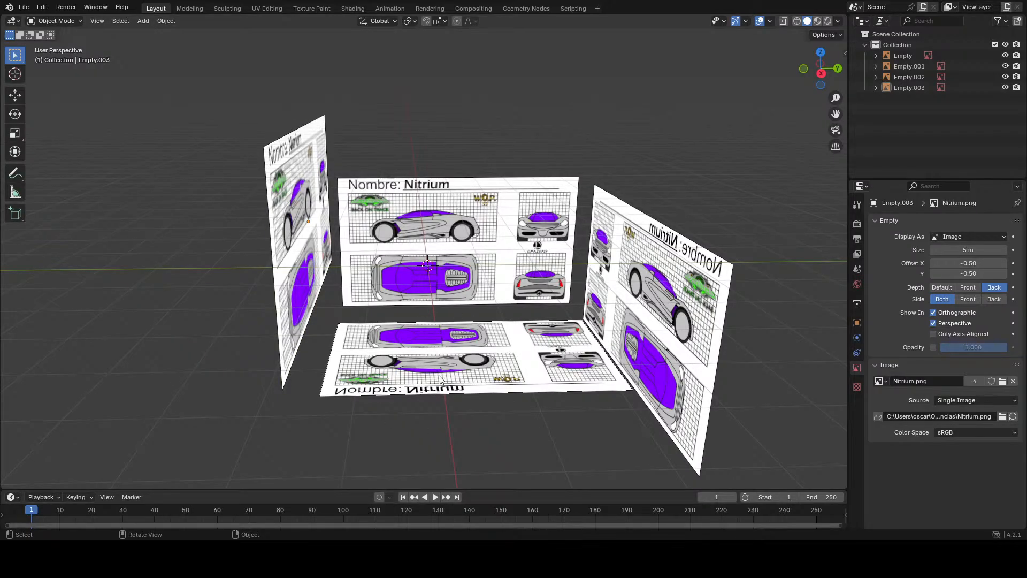
# Step: Add a cube mesh at the origin and display it as see-through wireframe over the car's side view
pyautogui.hotkey('shift', 'a')
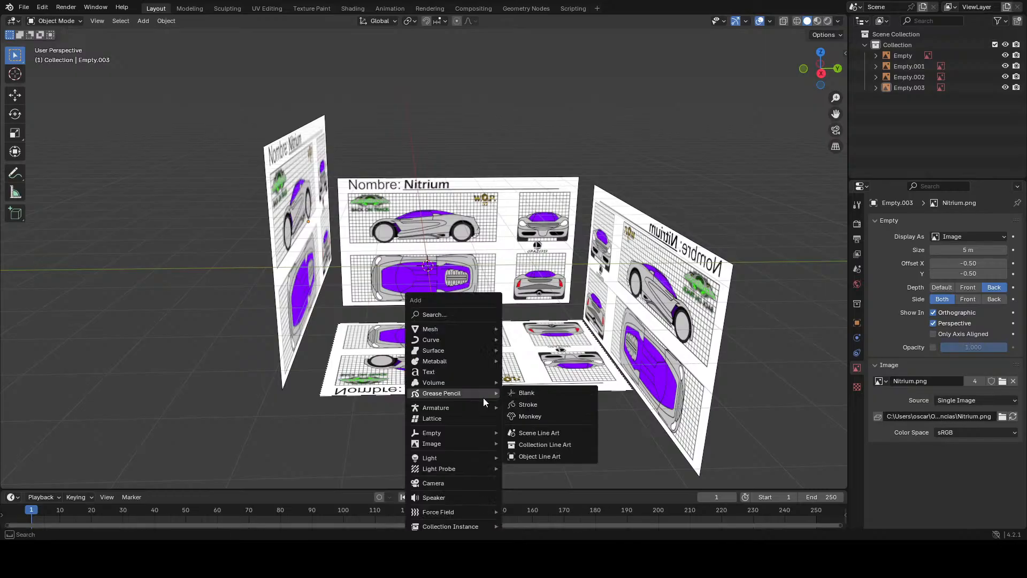
pyautogui.moveTo(467, 327)
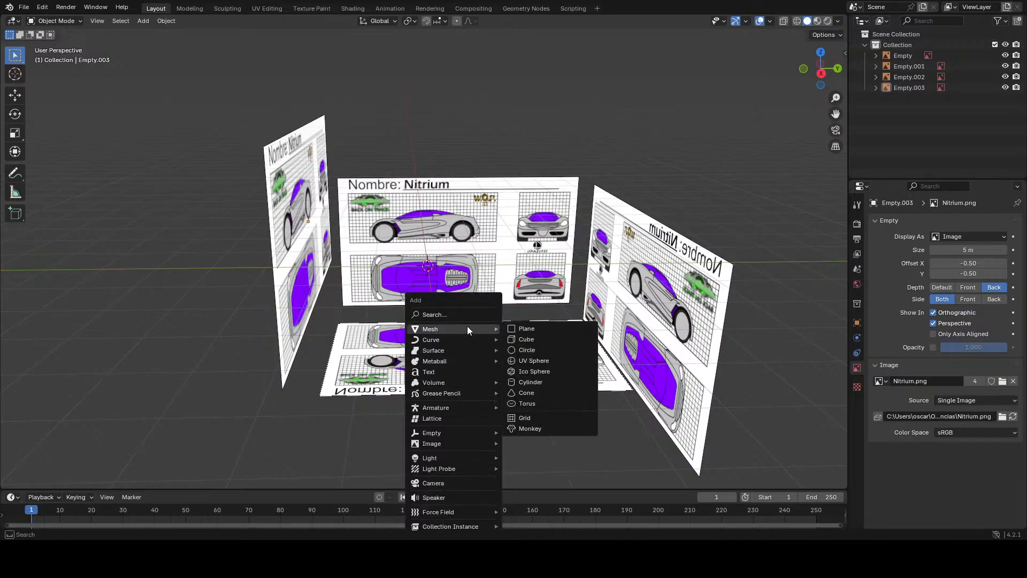
pyautogui.click(528, 339)
pyautogui.press('KP_3')
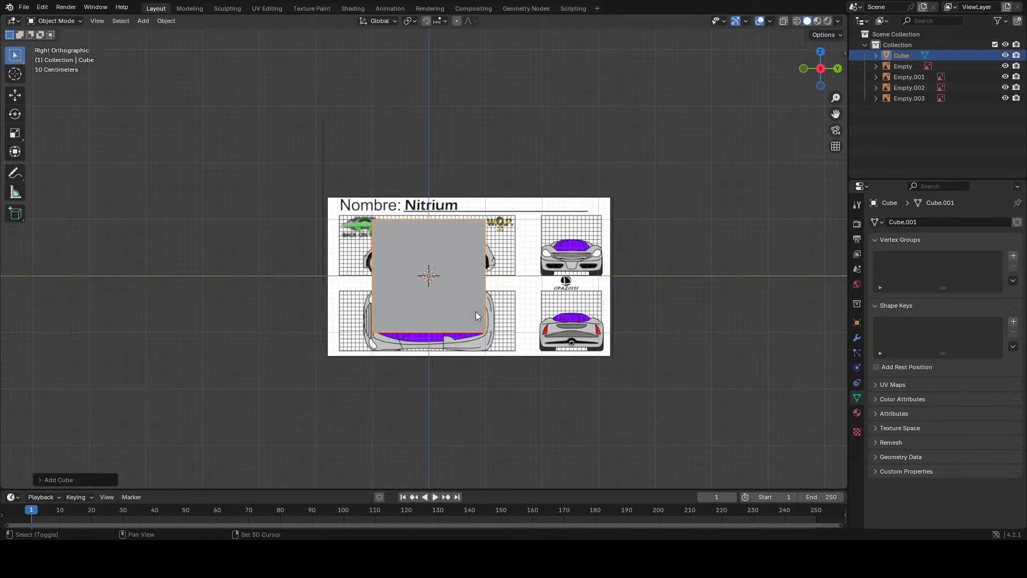
pyautogui.hotkey('alt', 'z')
pyautogui.scroll(2, 477, 333)
pyautogui.scroll(3, 478, 329)
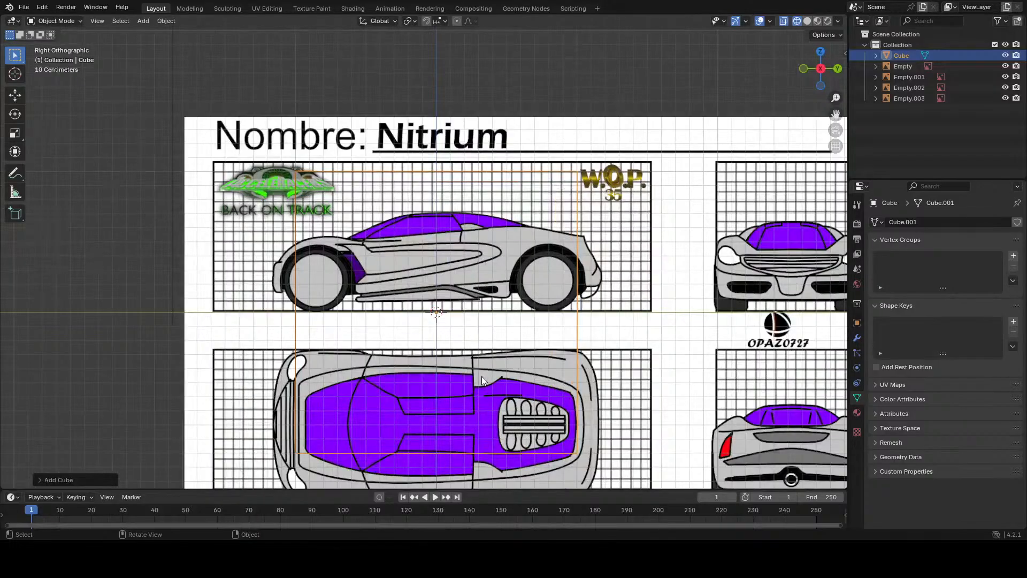
# Step: Flatten the cube along Z and raise it about 0.4 m to the middle of the car's side view
pyautogui.scroll(-2, 481, 377)
pyautogui.press('s')
pyautogui.press('z')
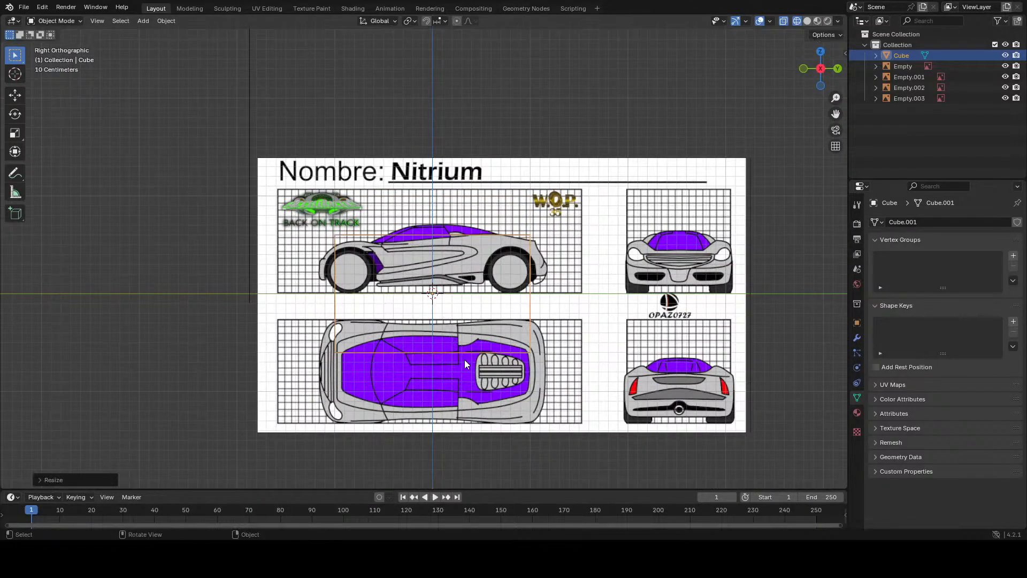
pyautogui.click(465, 360)
pyautogui.press('g')
pyautogui.press('z')
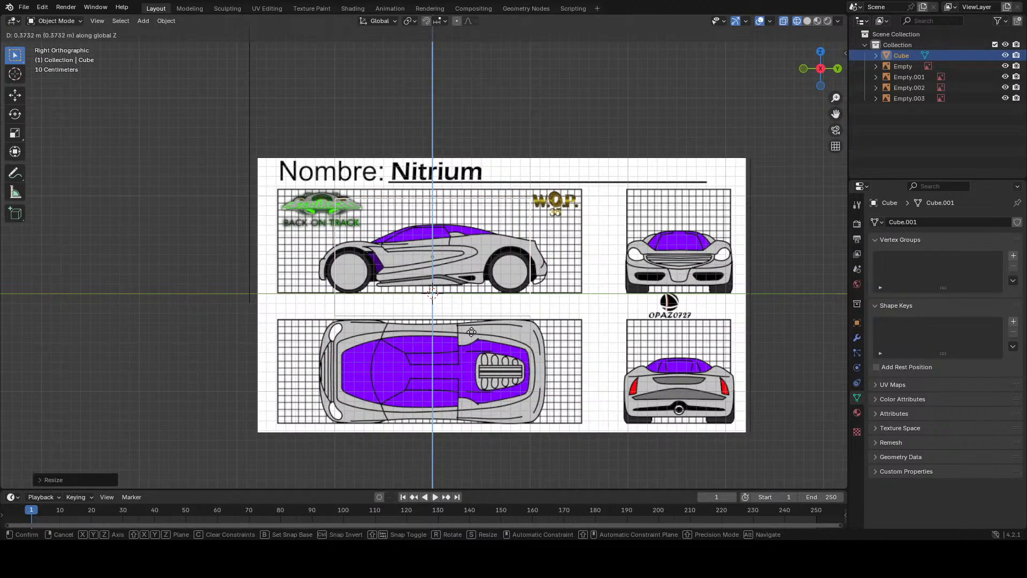
pyautogui.click(469, 327)
# Step: Fit the cube's height and Z position to the car's side view, from the ground line up to the roof
pyautogui.press('s')
pyautogui.press('z')
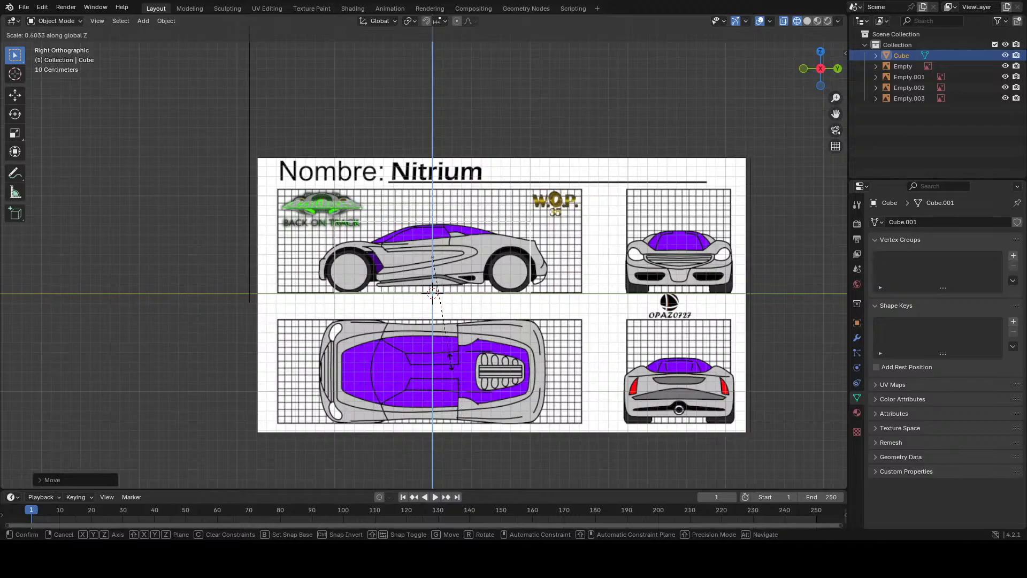
pyautogui.click(450, 360)
pyautogui.scroll(4, 454, 348)
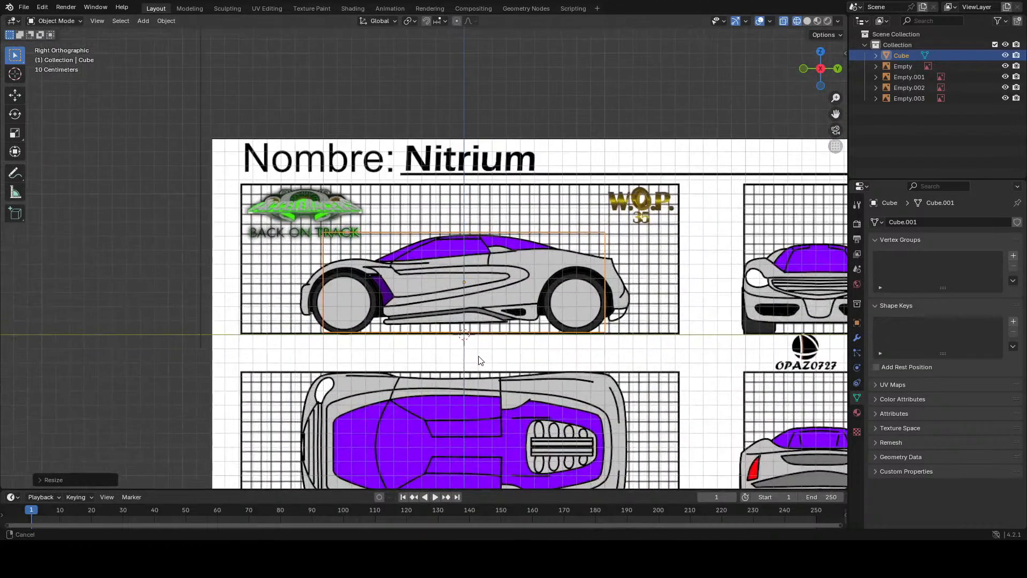
pyautogui.press('g')
pyautogui.press('z')
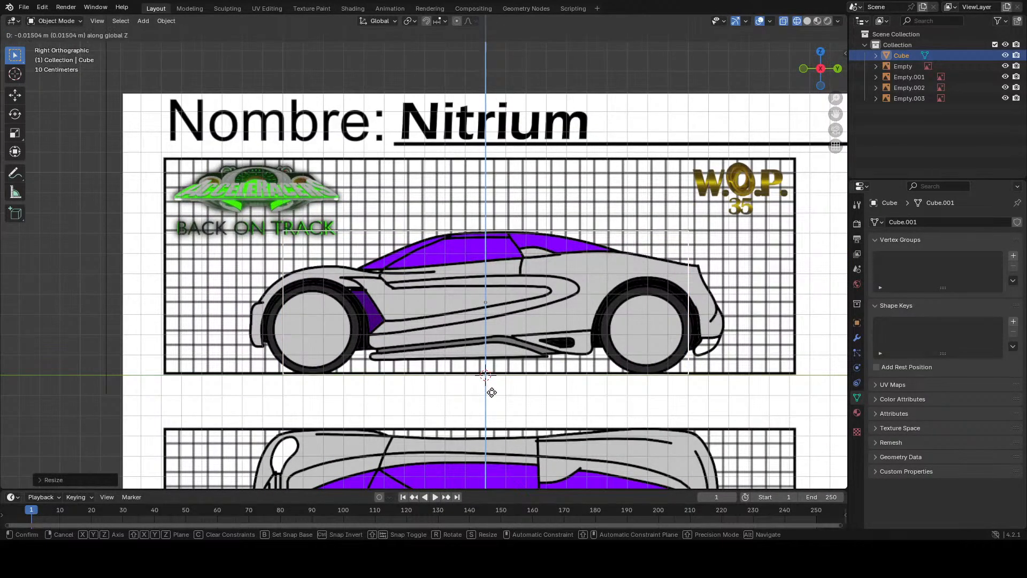
pyautogui.click(495, 385)
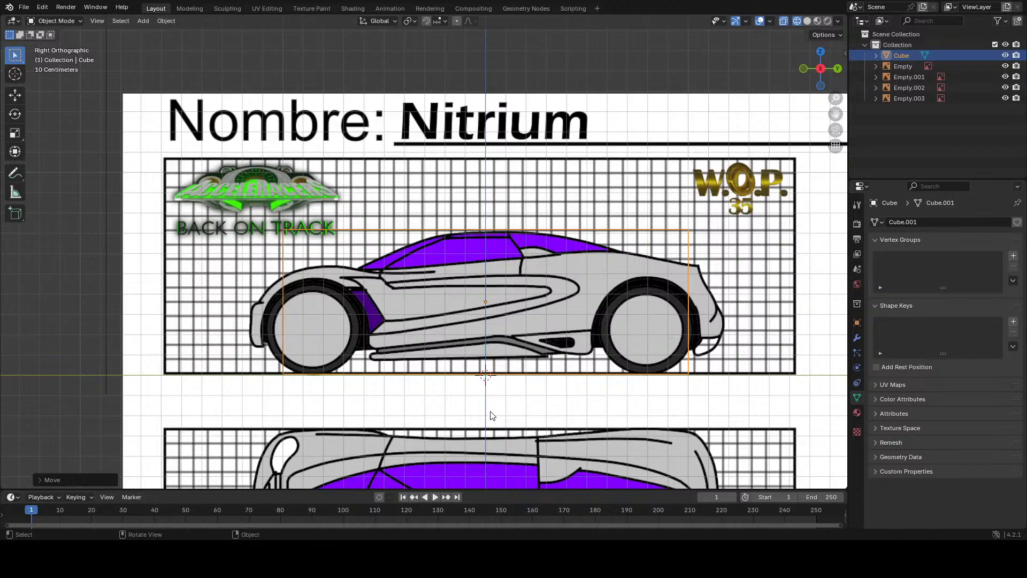
pyautogui.press('s')
pyautogui.press('z')
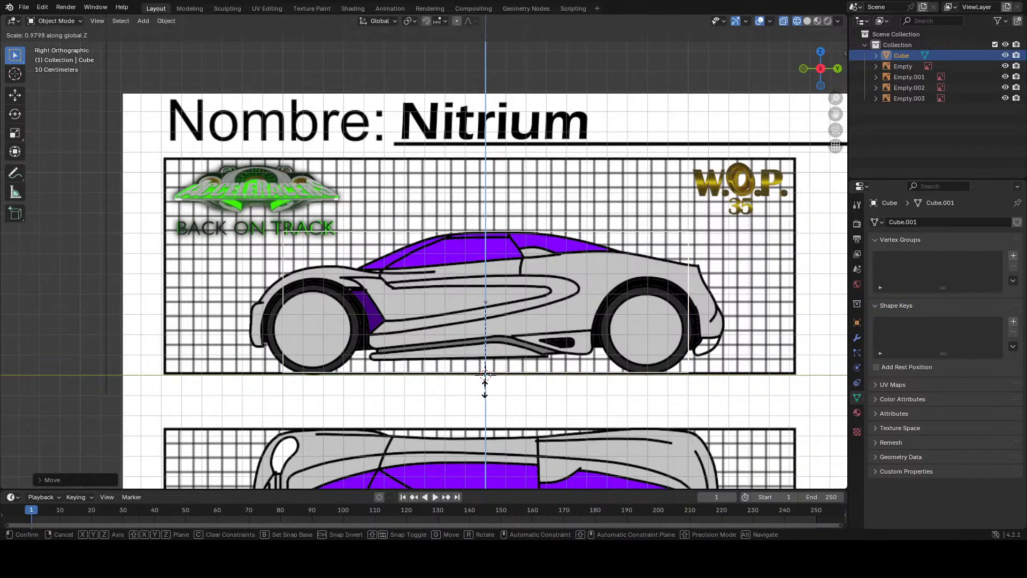
pyautogui.click(486, 383)
# Step: Stretch the cube along Y to the car's full length and nudge it along Y to line up with both bumpers
pyautogui.press('s')
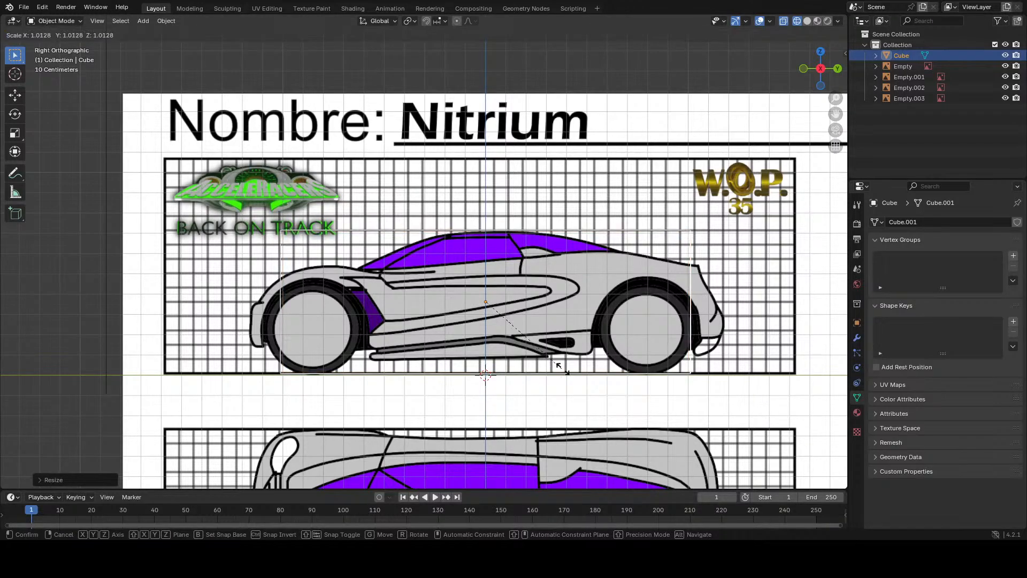
pyautogui.press('y')
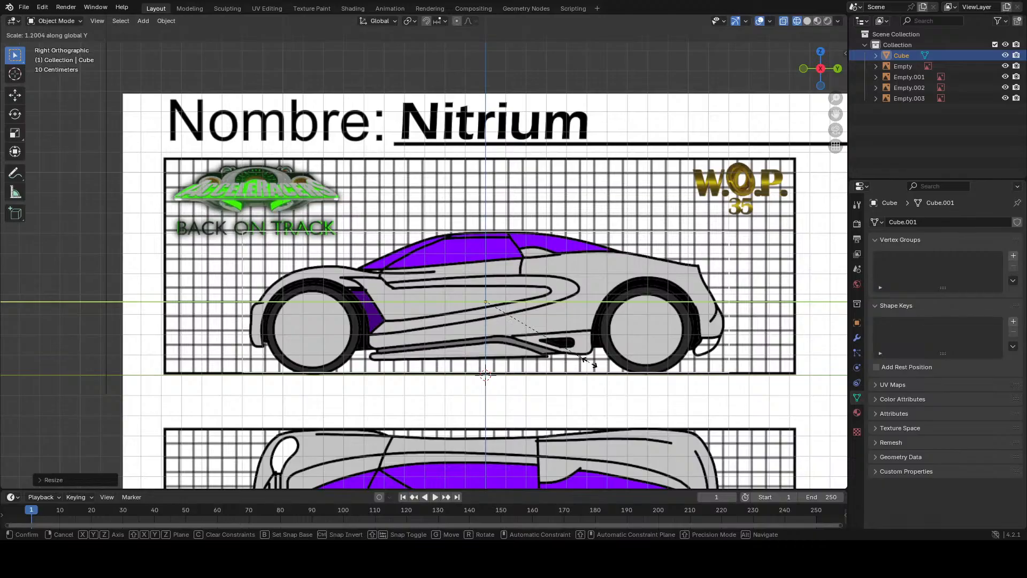
pyautogui.click(554, 367)
pyautogui.press('g')
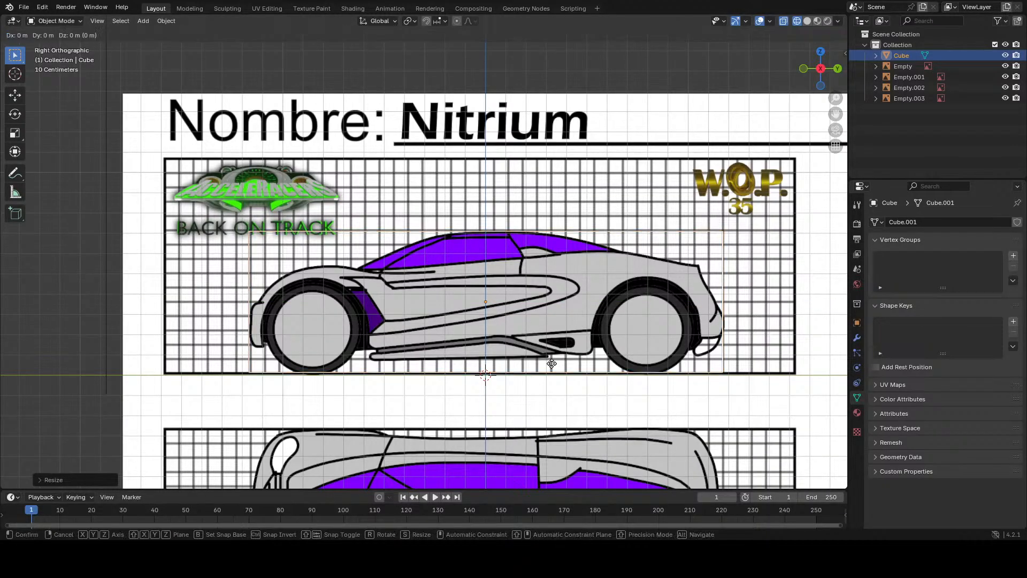
pyautogui.press('y')
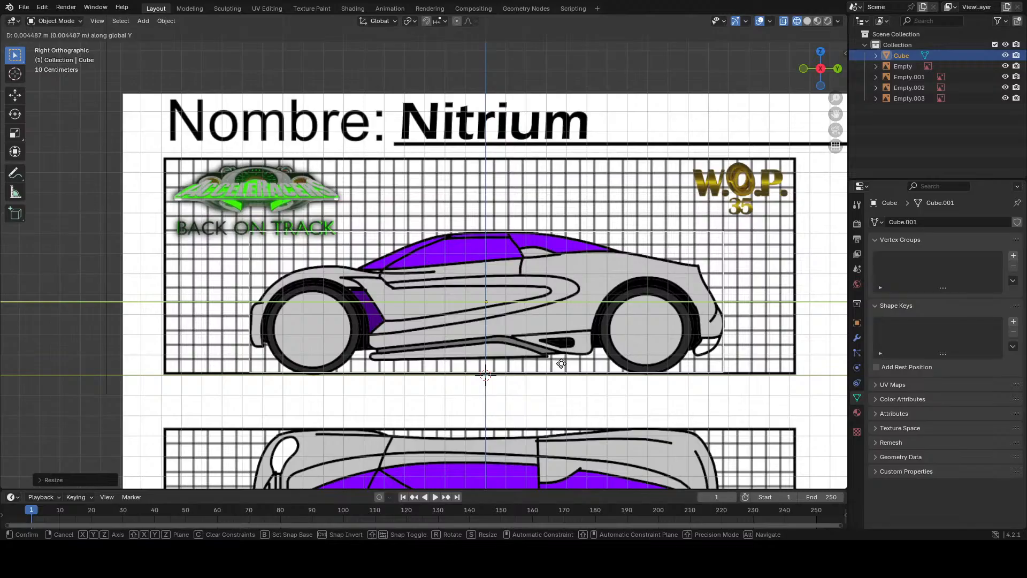
pyautogui.click(559, 364)
pyautogui.scroll(-2, 432, 347)
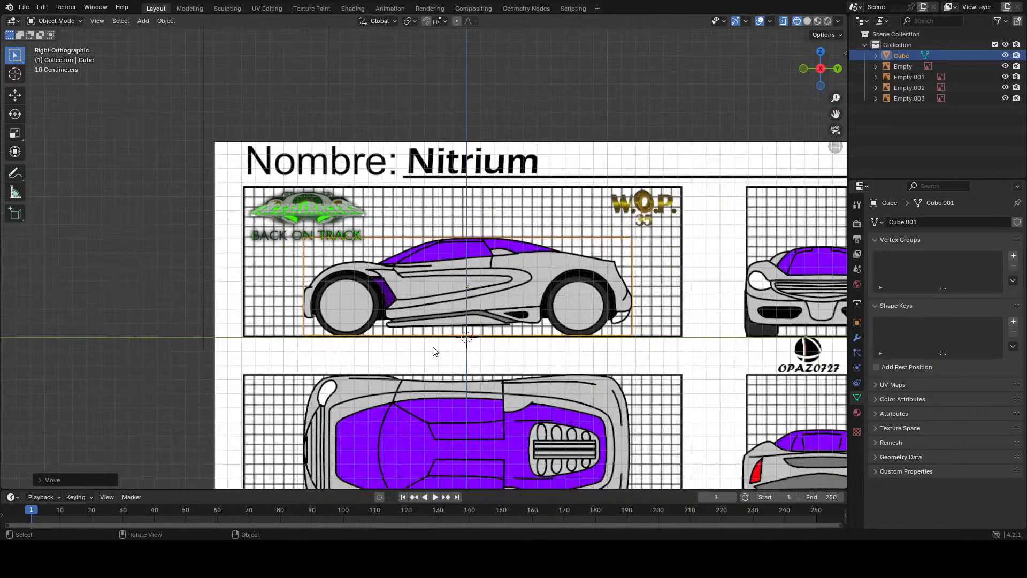
# Step: Narrow the cube along X to match the car's full width in the rear view
pyautogui.press('KP_1')
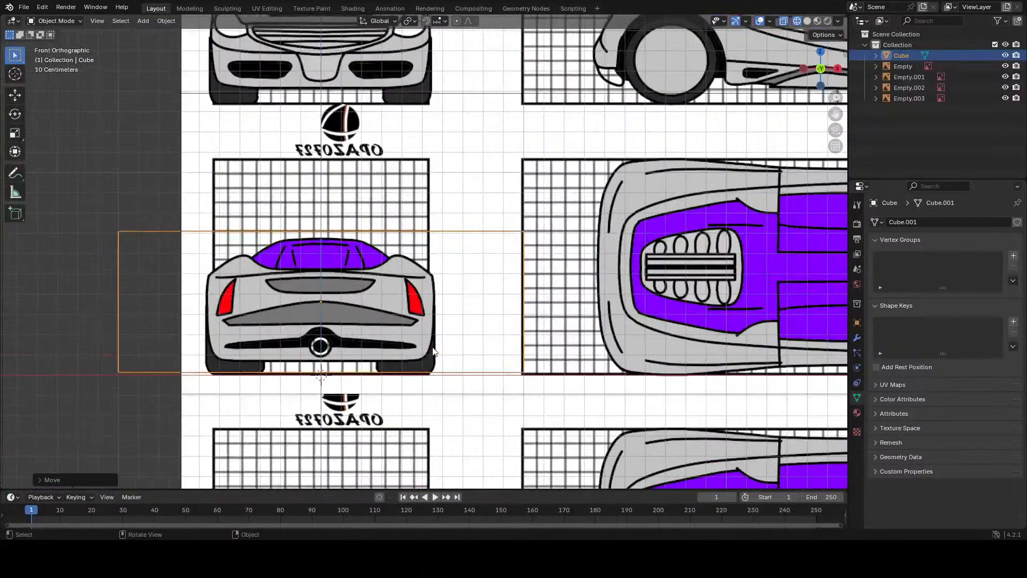
pyautogui.scroll(1, 433, 351)
pyautogui.keyDown('shift'); pyautogui.moveTo(433, 352); pyautogui.dragTo(573, 394, button='middle'); pyautogui.keyUp('shift')
pyautogui.press('s')
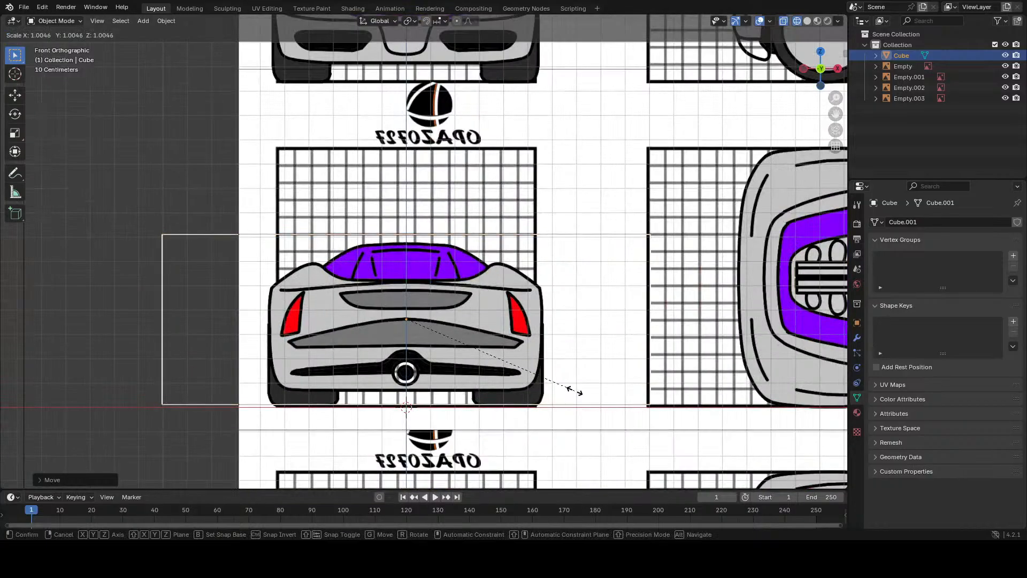
pyautogui.press('x')
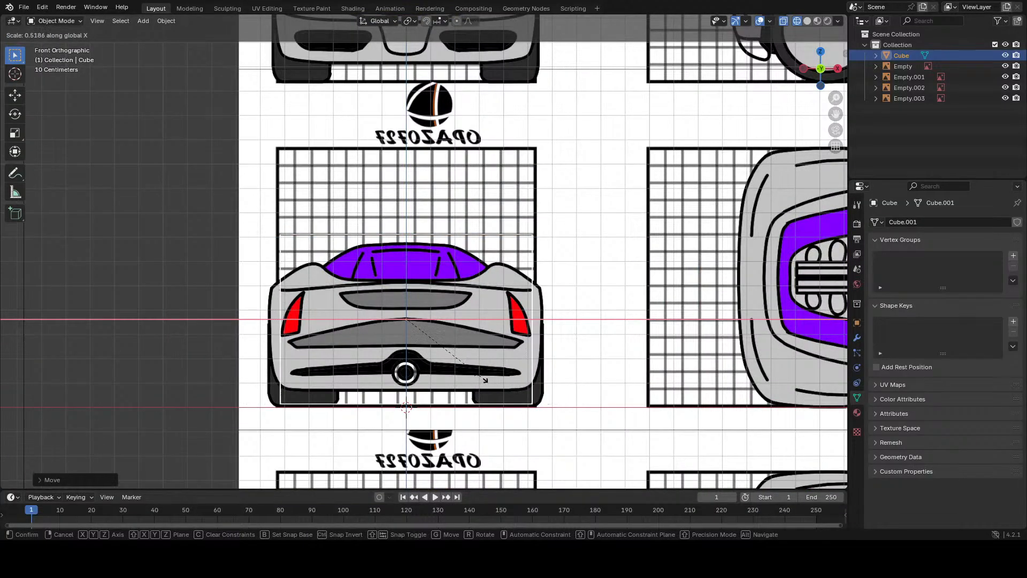
pyautogui.click(522, 385)
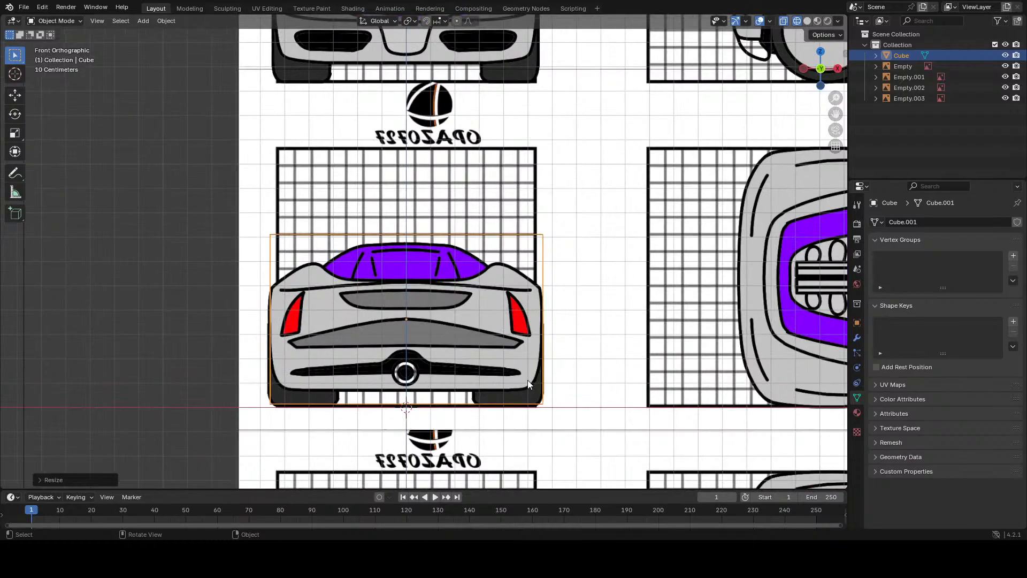
# Step: Hide the rear-view blueprint image Empty.003 to check the cube against the car's front view
pyautogui.click(644, 399)
pyautogui.click(596, 336)
pyautogui.scroll(-8, 484, 367)
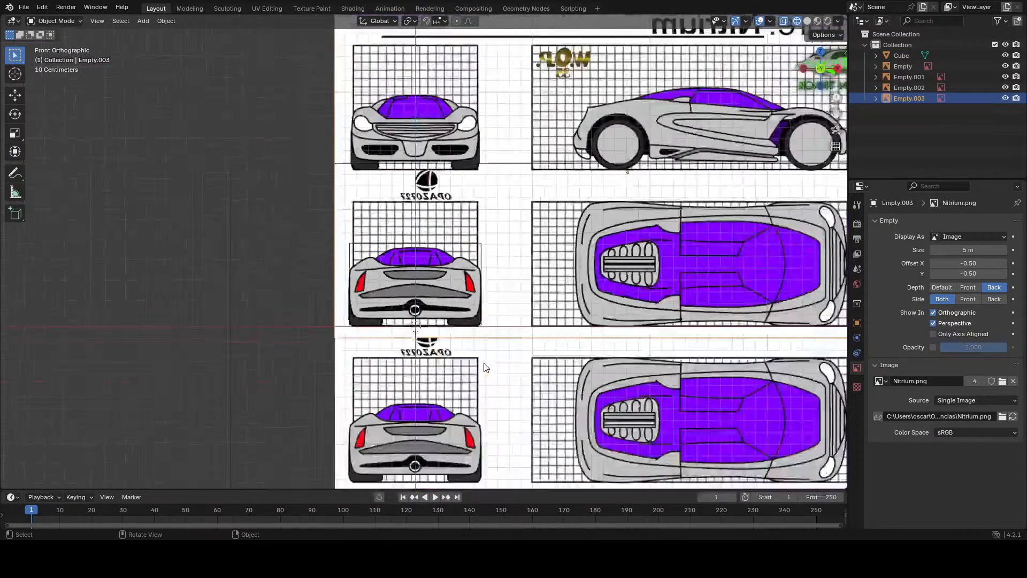
pyautogui.scroll(3, 479, 366)
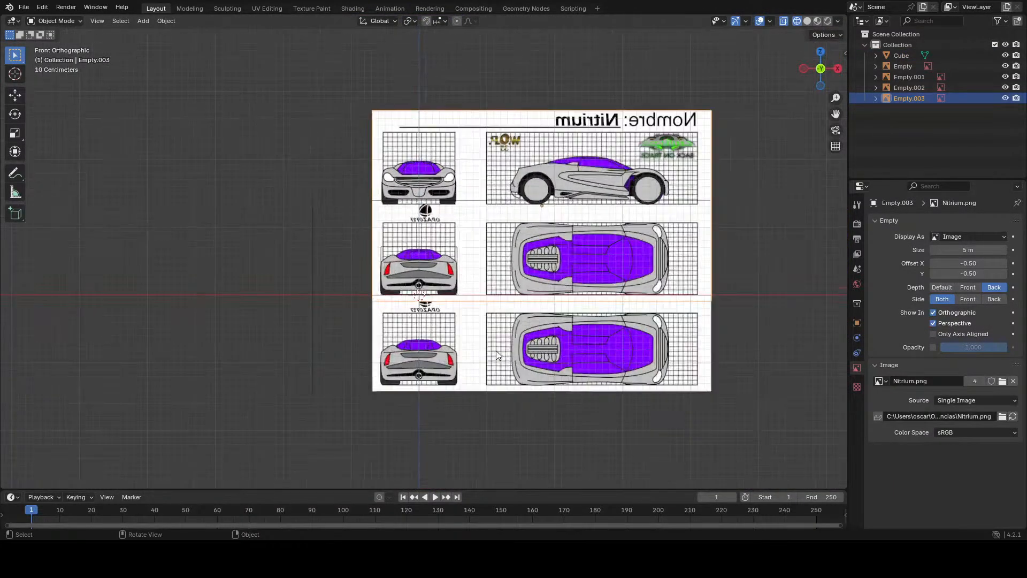
pyautogui.click(1005, 98)
pyautogui.scroll(7, 407, 241)
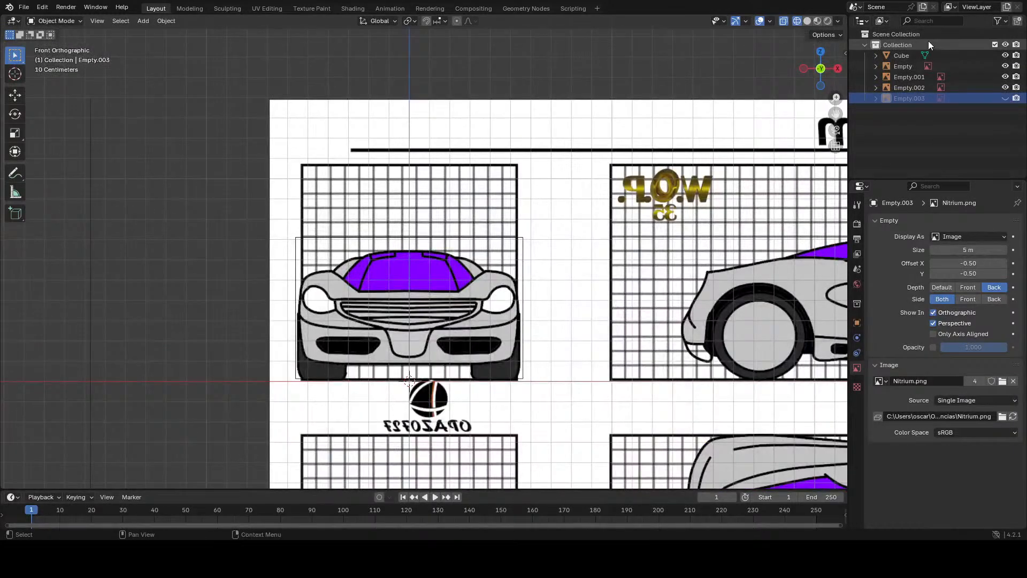
# Step: Narrow the cube slightly along X so its sides match the car's full width in the front-view blueprint
pyautogui.click(905, 55)
pyautogui.scroll(2, 460, 370)
pyautogui.click(637, 344)
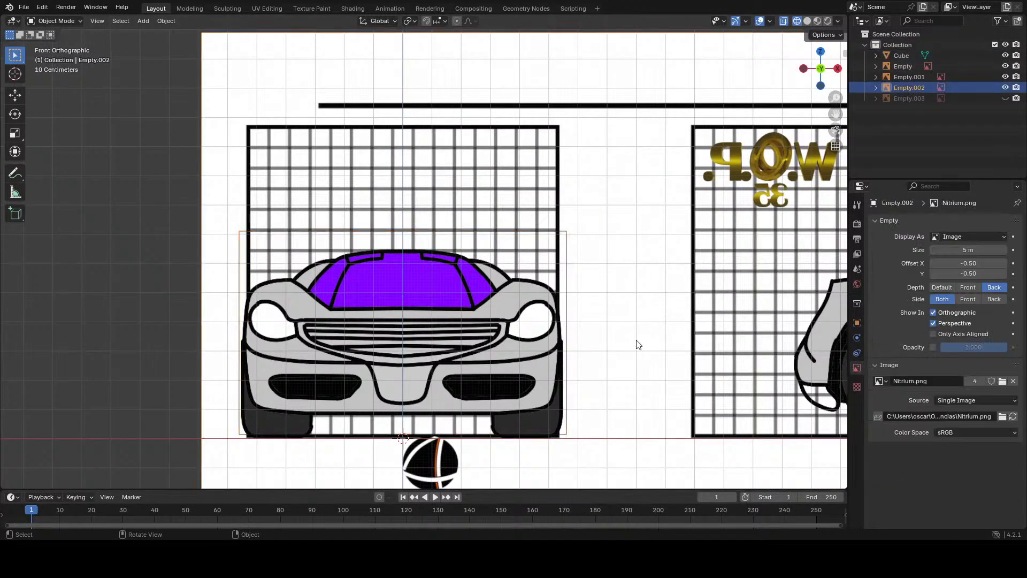
pyautogui.scroll(-2, 605, 369)
pyautogui.scroll(1, 534, 353)
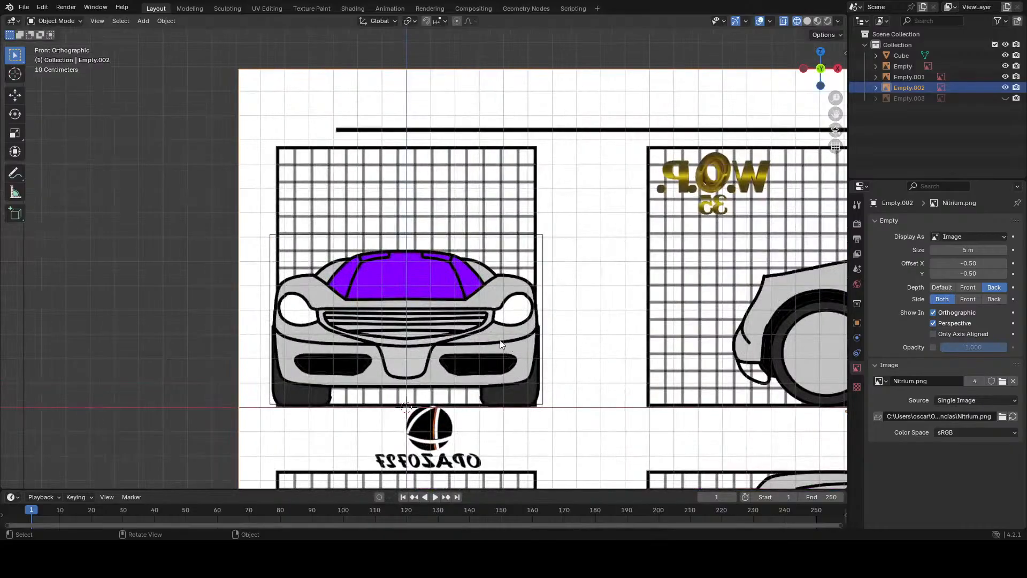
pyautogui.click(904, 55)
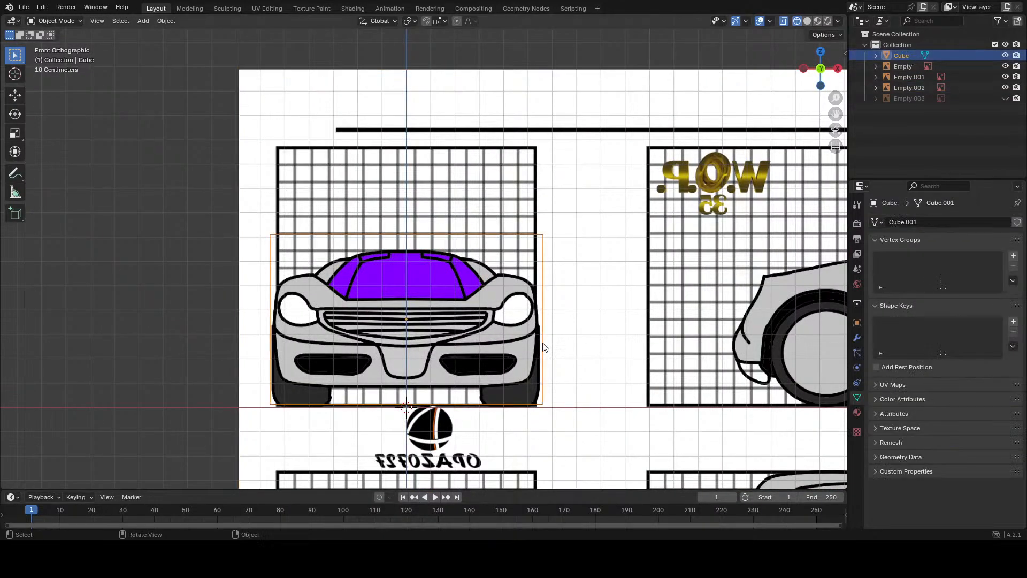
pyautogui.press('s')
pyautogui.press('x')
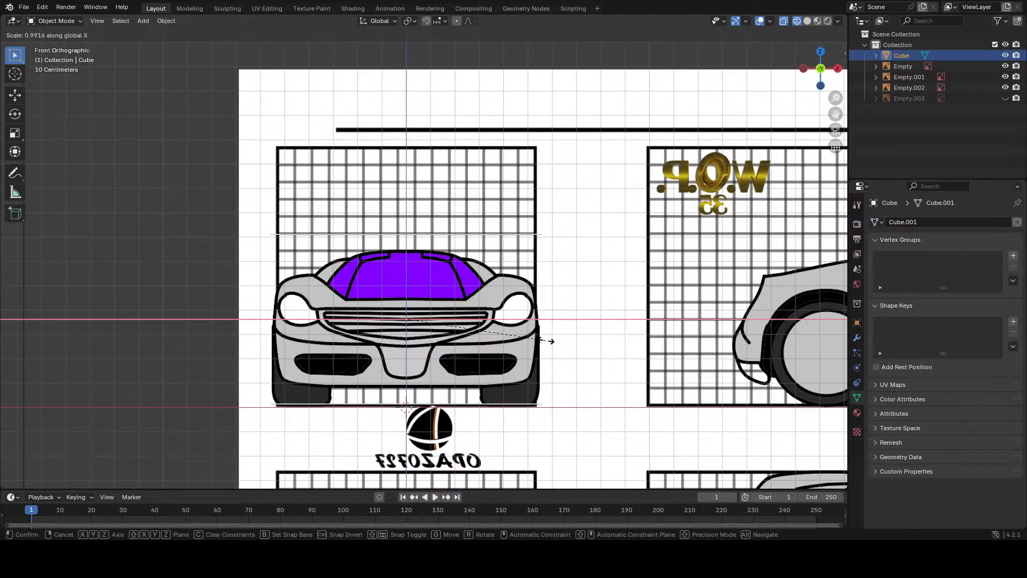
pyautogui.click(540, 338)
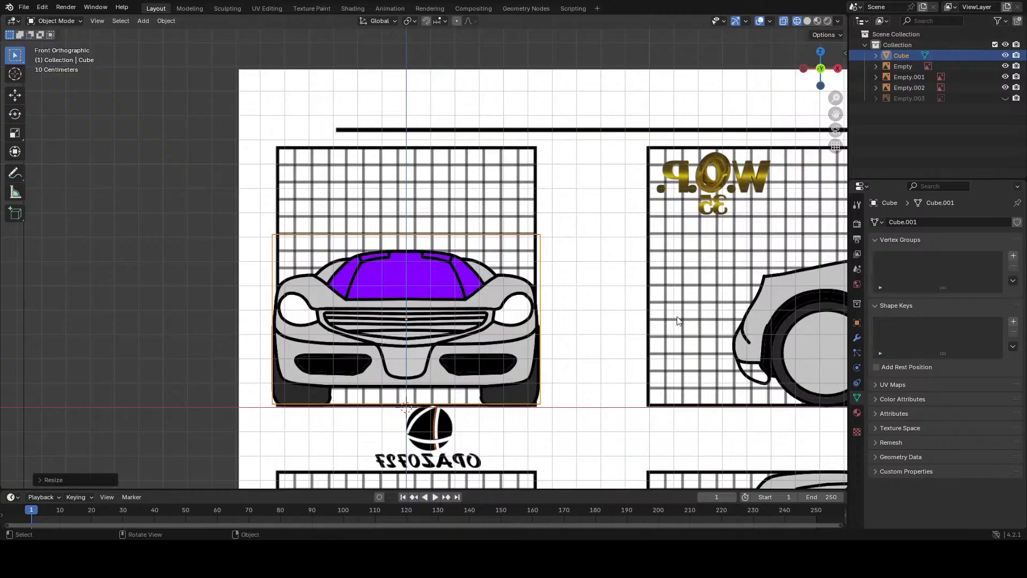
# Step: Unhide the rear-view image Empty.003, select it, and set the transform pivot point to 3D Cursor
pyautogui.click(1005, 97)
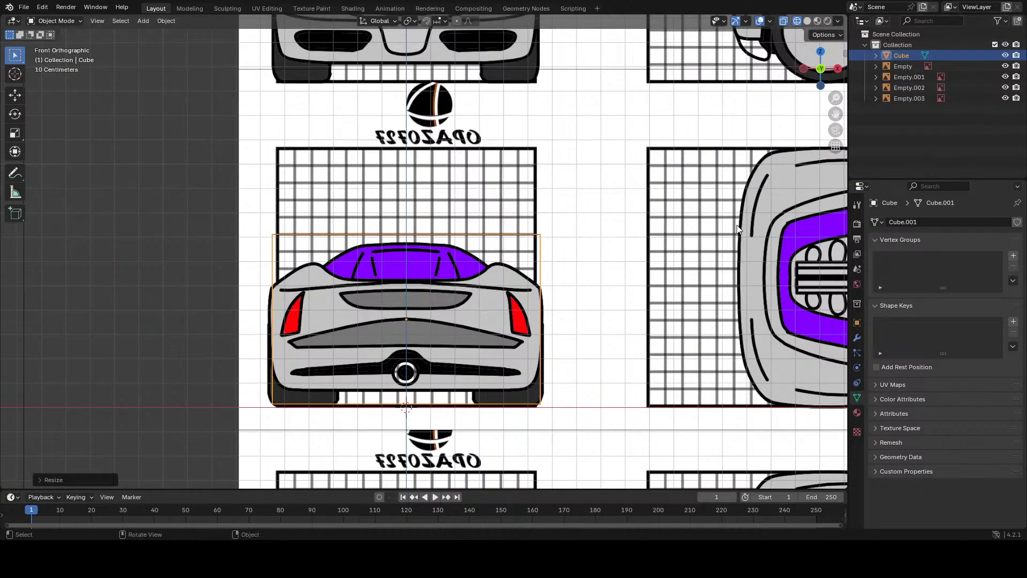
pyautogui.click(903, 97)
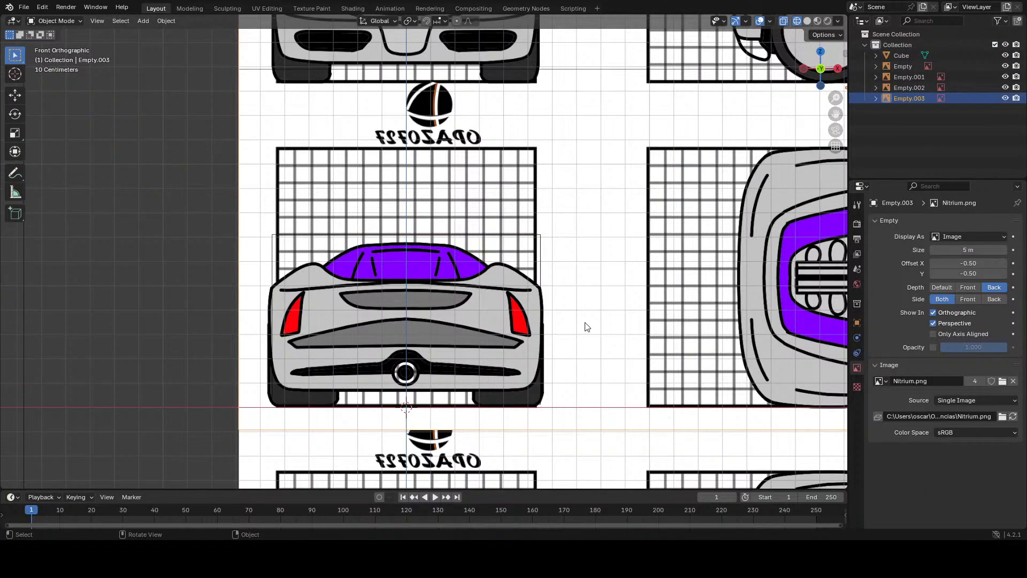
pyautogui.press('s')
pyautogui.press('Escape')
pyautogui.scroll(-1, 697, 274)
pyautogui.click(416, 21)
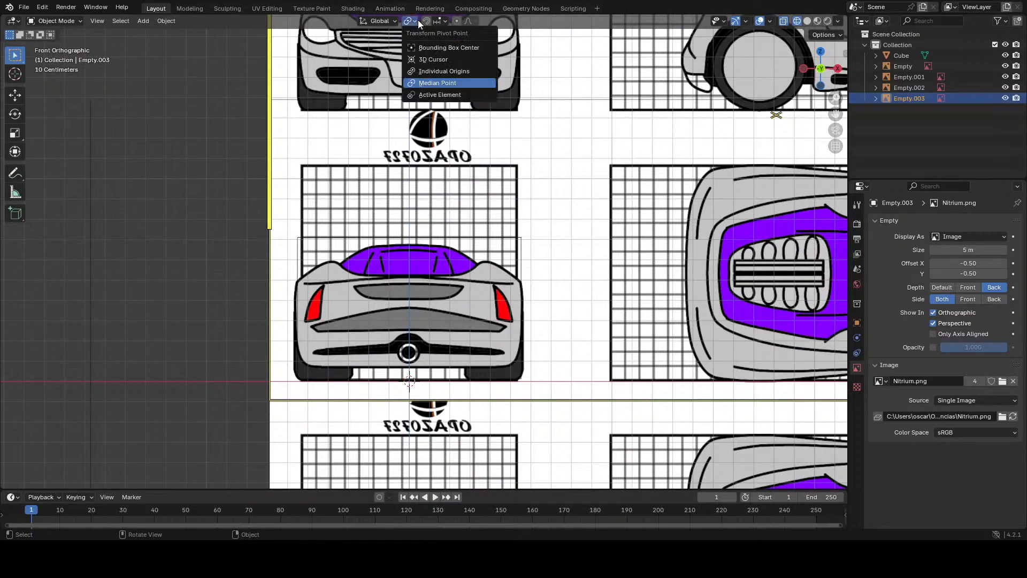
pyautogui.click(430, 59)
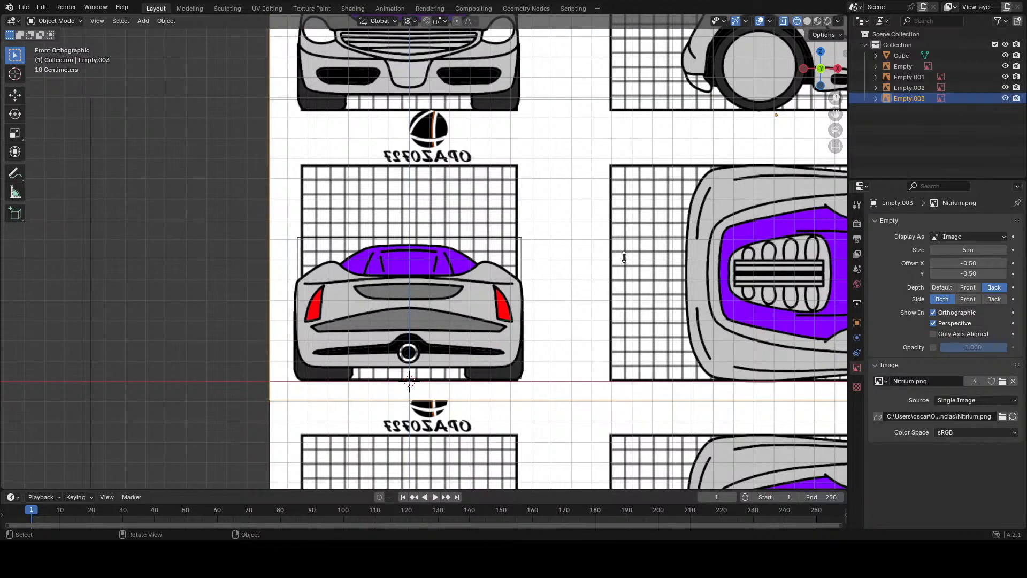
# Step: Scale the rear-view image Empty.003 down slightly along X until the car's width matches the cube
pyautogui.press('s')
pyautogui.press('x')
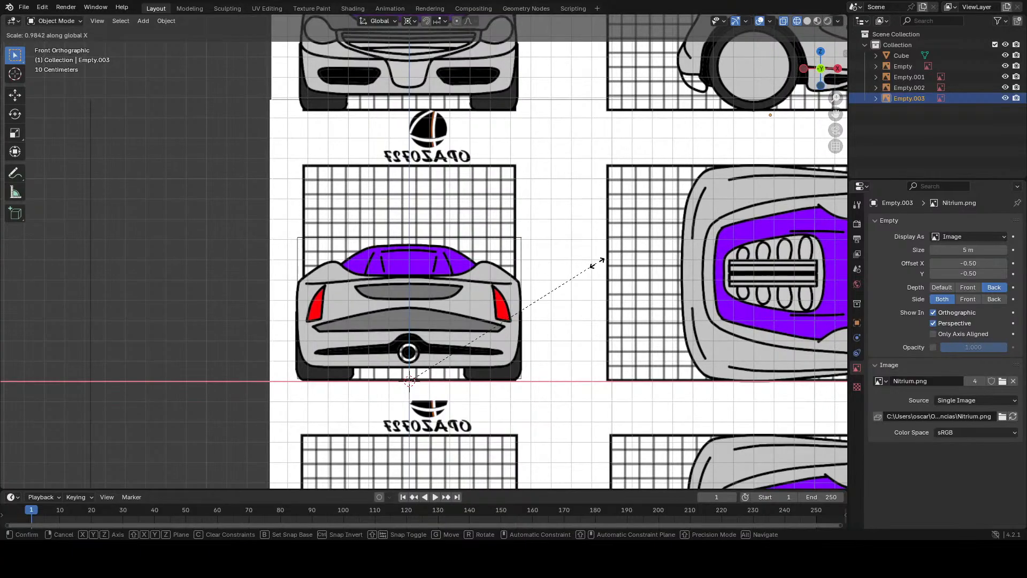
pyautogui.click(583, 270)
pyautogui.scroll(2, 524, 291)
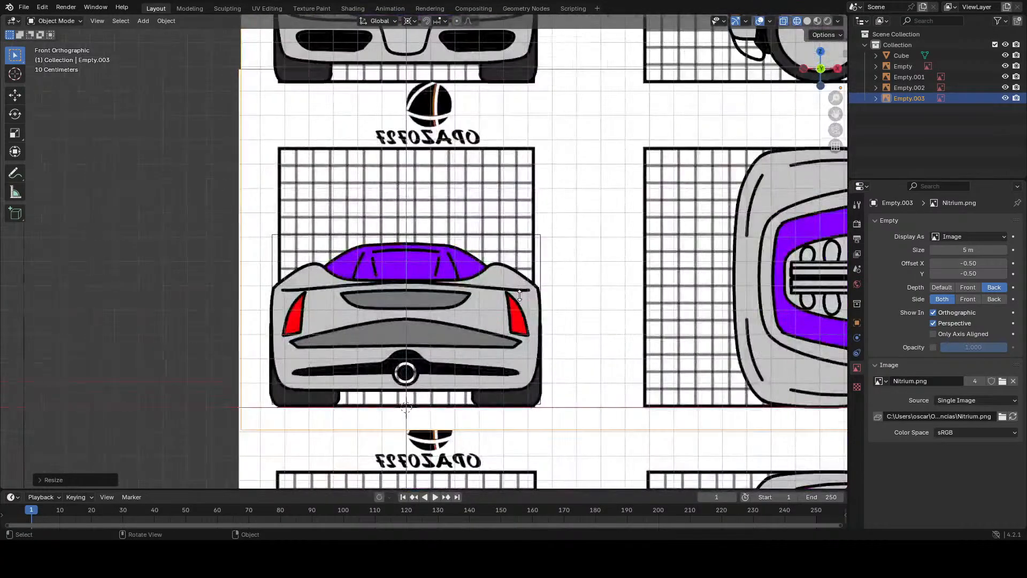
pyautogui.scroll(-5, 520, 295)
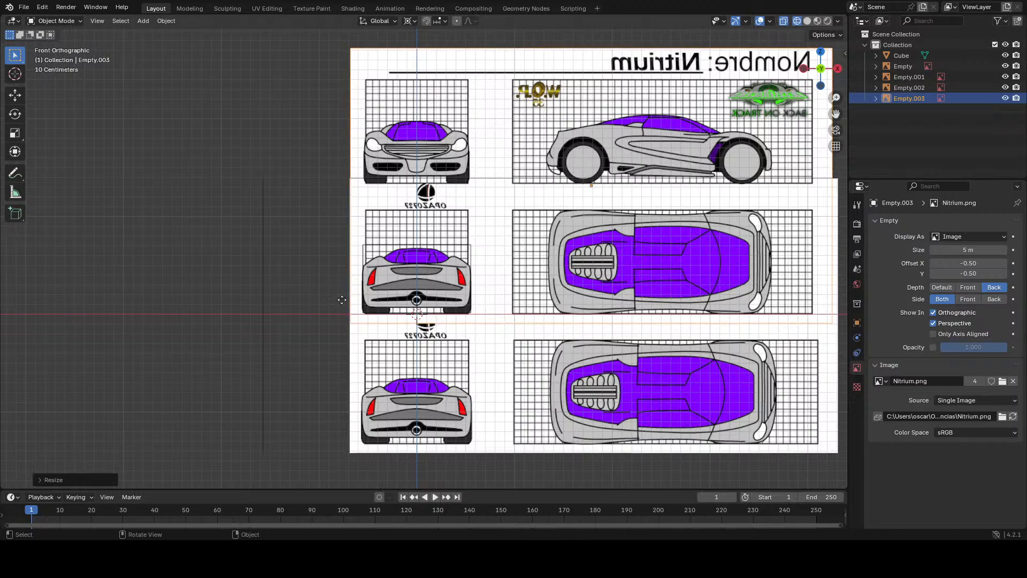
pyautogui.scroll(2, 386, 269)
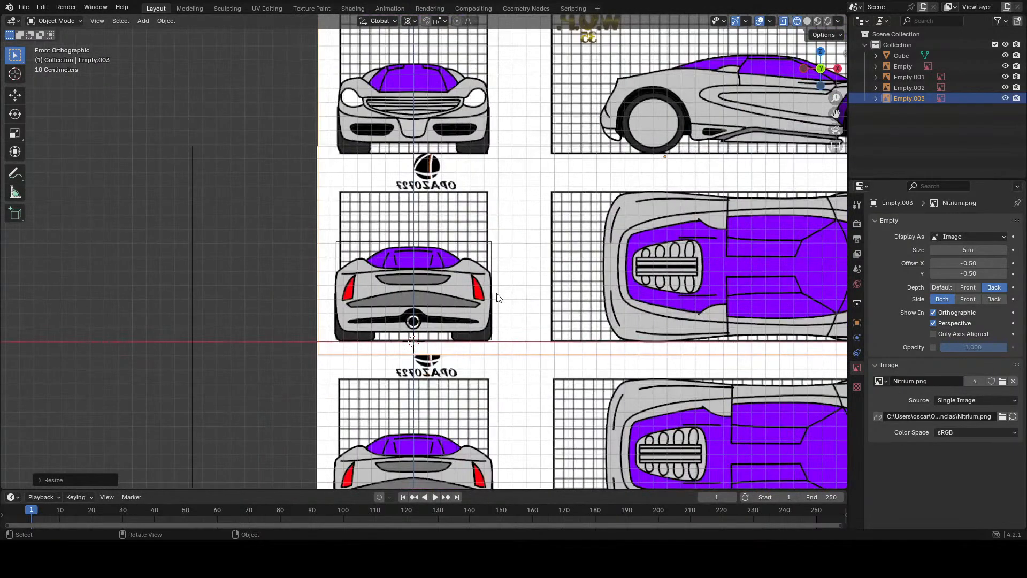
# Step: Check the cube's outline against the car's length and height in the right side view
pyautogui.press('KP_3')
pyautogui.scroll(5, 496, 293)
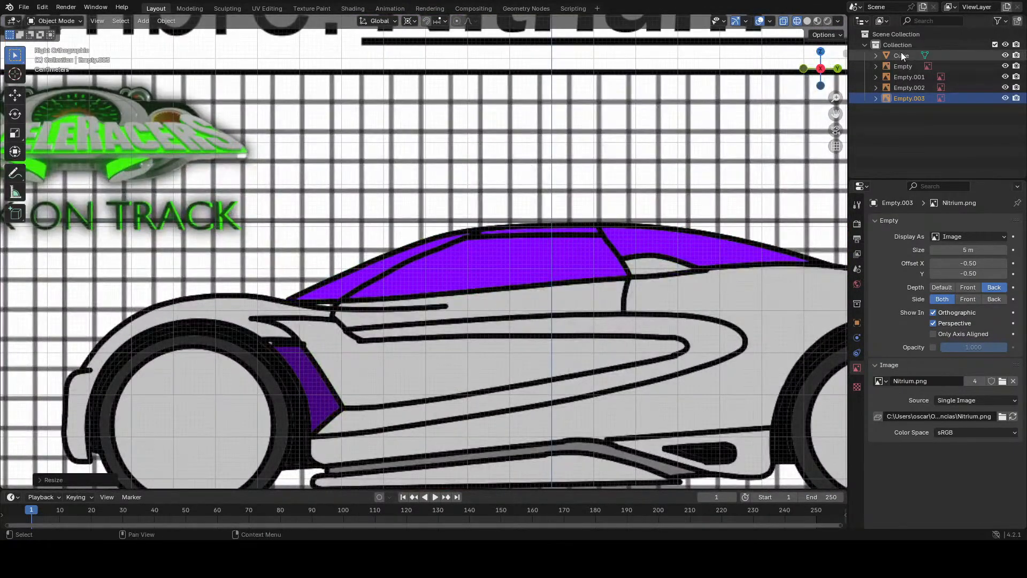
pyautogui.click(902, 56)
pyautogui.scroll(-5, 515, 300)
pyautogui.scroll(1, 509, 307)
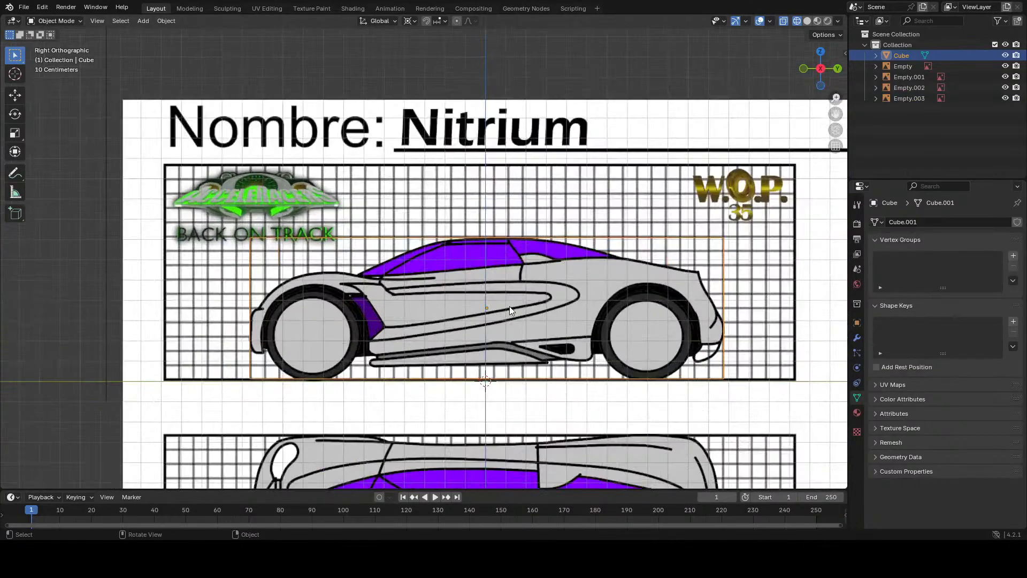
pyautogui.scroll(-3, 509, 306)
pyautogui.scroll(3, 509, 306)
pyautogui.scroll(-5, 476, 253)
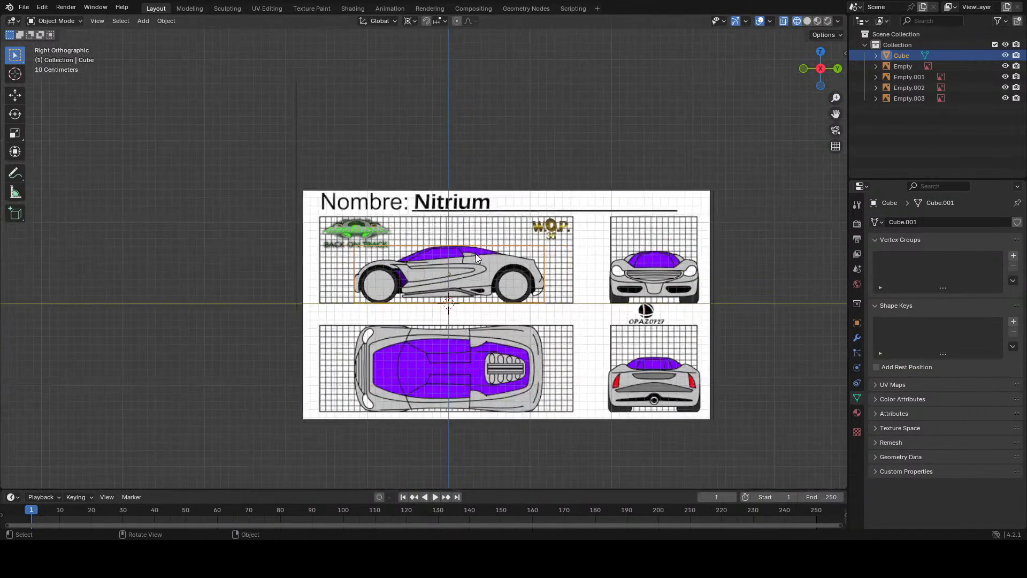
pyautogui.scroll(3, 476, 255)
pyautogui.scroll(-1, 585, 273)
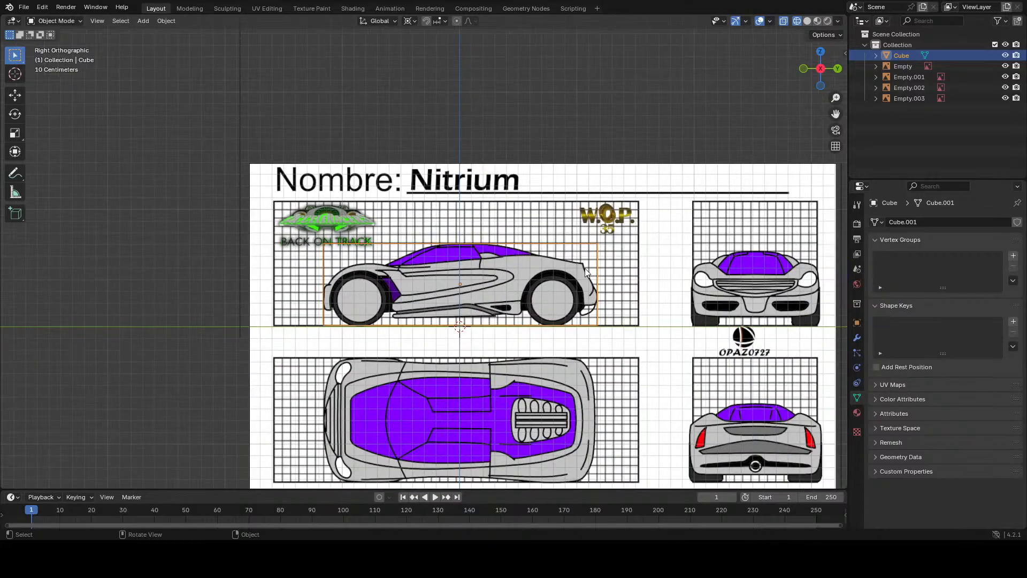
pyautogui.scroll(-2, 586, 270)
pyautogui.scroll(2, 585, 268)
# Step: Enlarge the front- and rear-view images Empty.002 and Empty.003 together by about 1.05 around the 3D cursor
pyautogui.press('KP_1')
pyautogui.scroll(2, 412, 355)
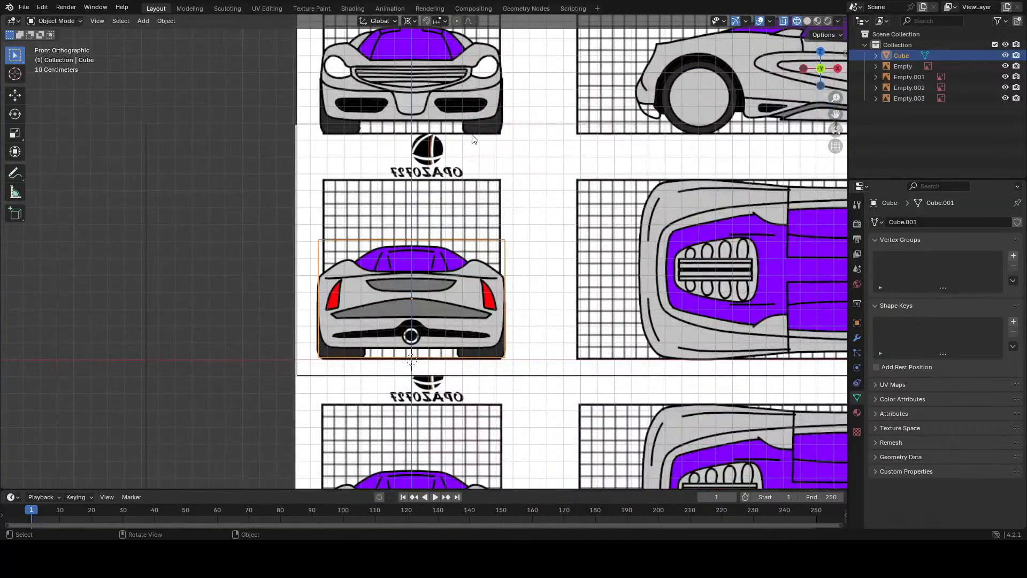
pyautogui.click(898, 80)
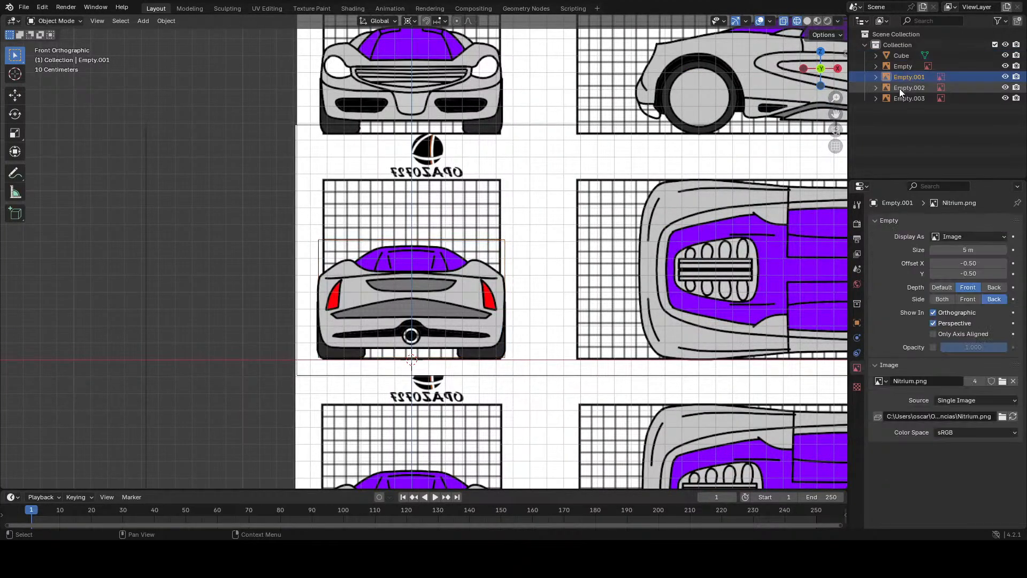
pyautogui.click(899, 89)
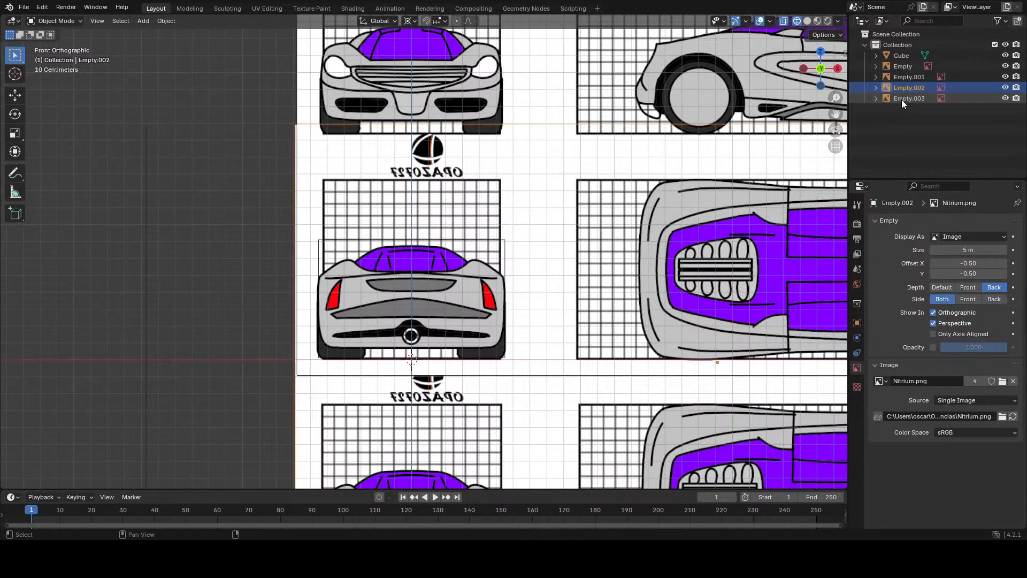
pyautogui.keyDown('shift'); pyautogui.click(901, 100); pyautogui.keyUp('shift')
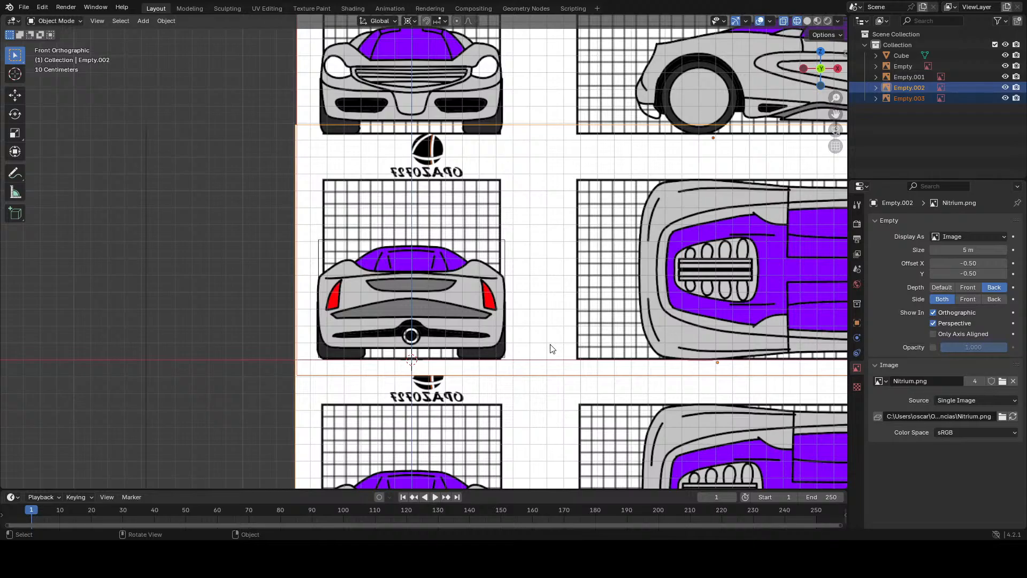
pyautogui.press('s')
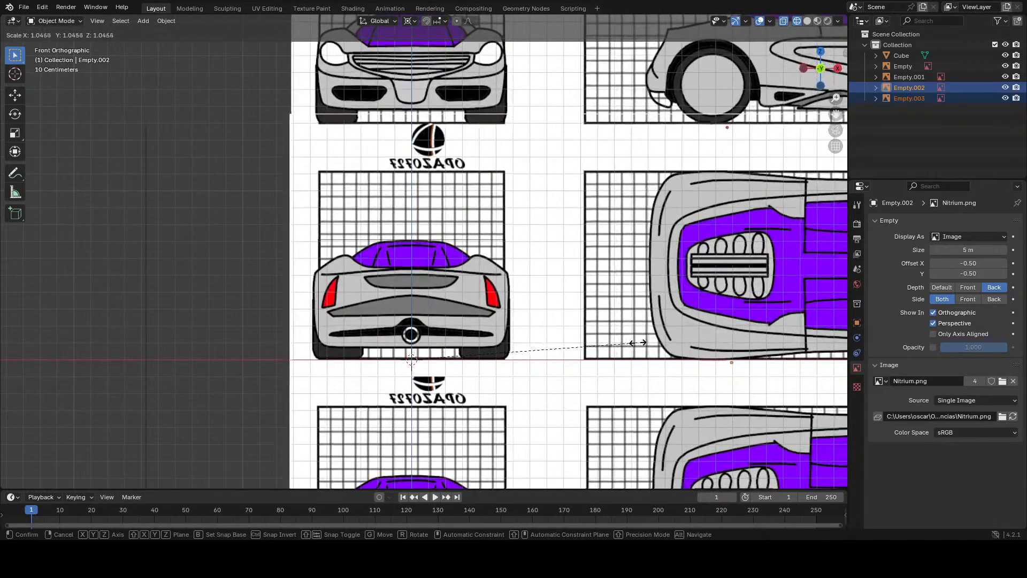
pyautogui.click(580, 335)
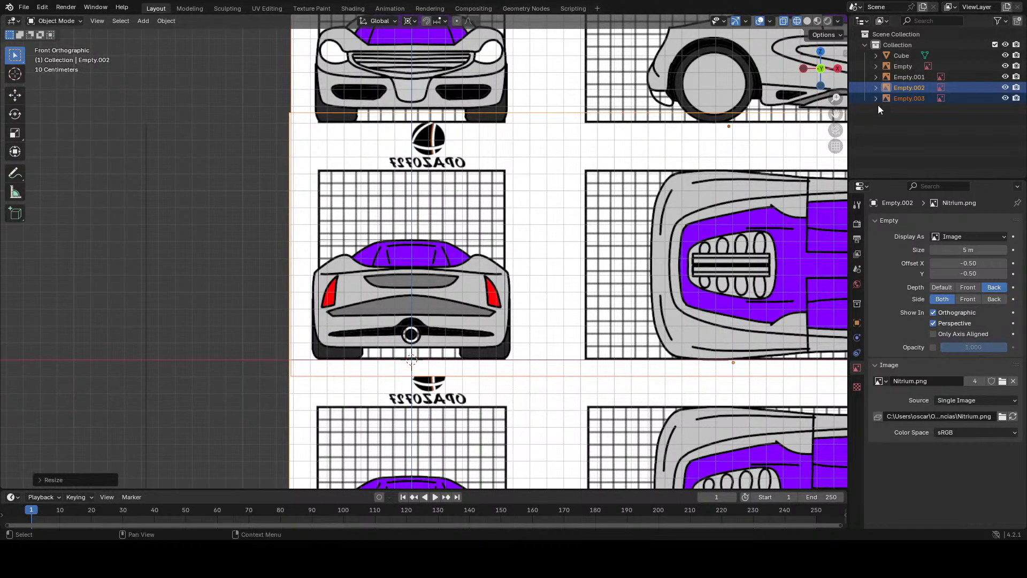
# Step: Widen the cube along X to match the car's full width in the enlarged rear-view image
pyautogui.click(900, 67)
pyautogui.click(900, 55)
pyautogui.click(900, 66)
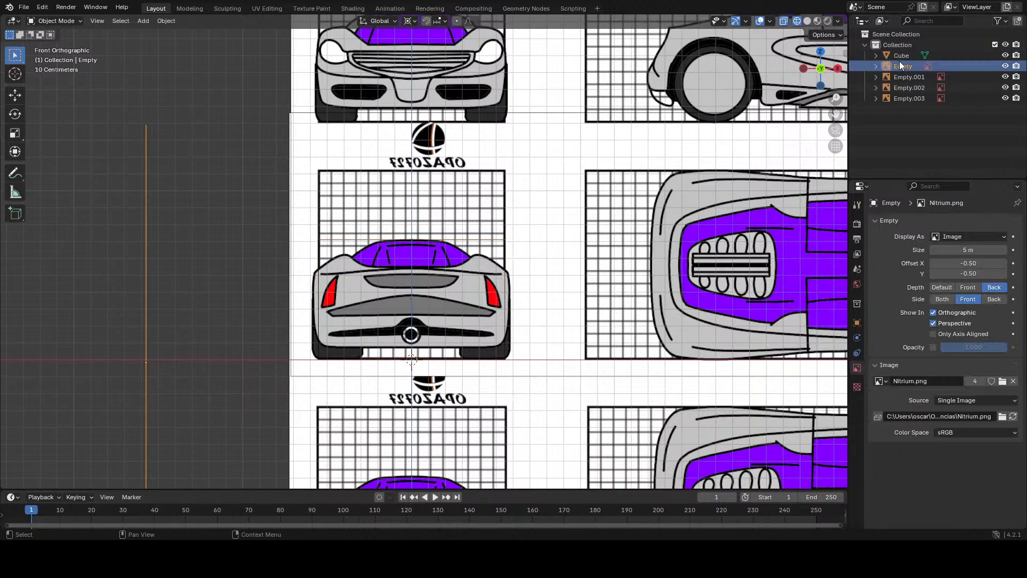
pyautogui.click(900, 56)
pyautogui.press('s')
pyautogui.press('x')
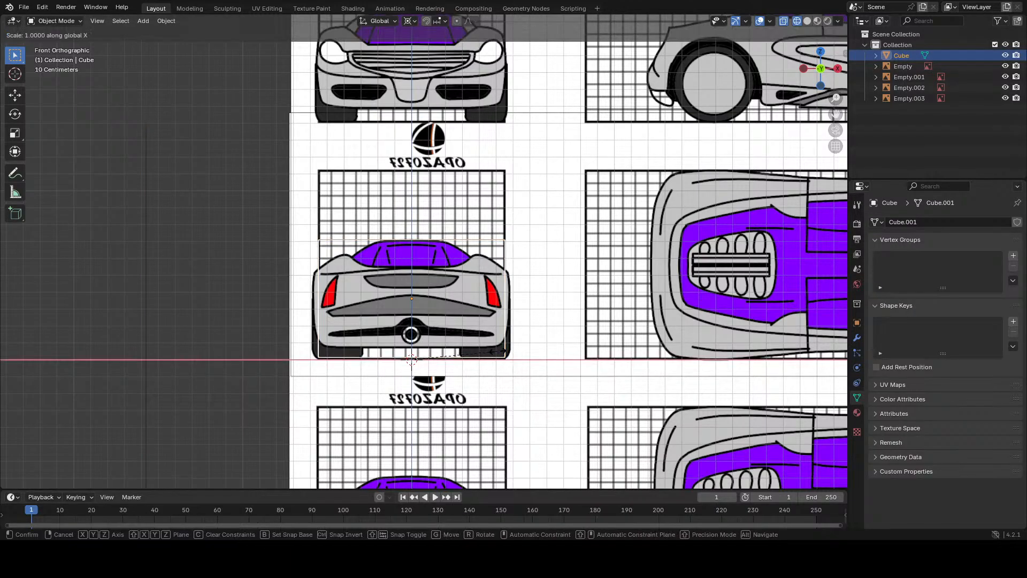
pyautogui.click(547, 349)
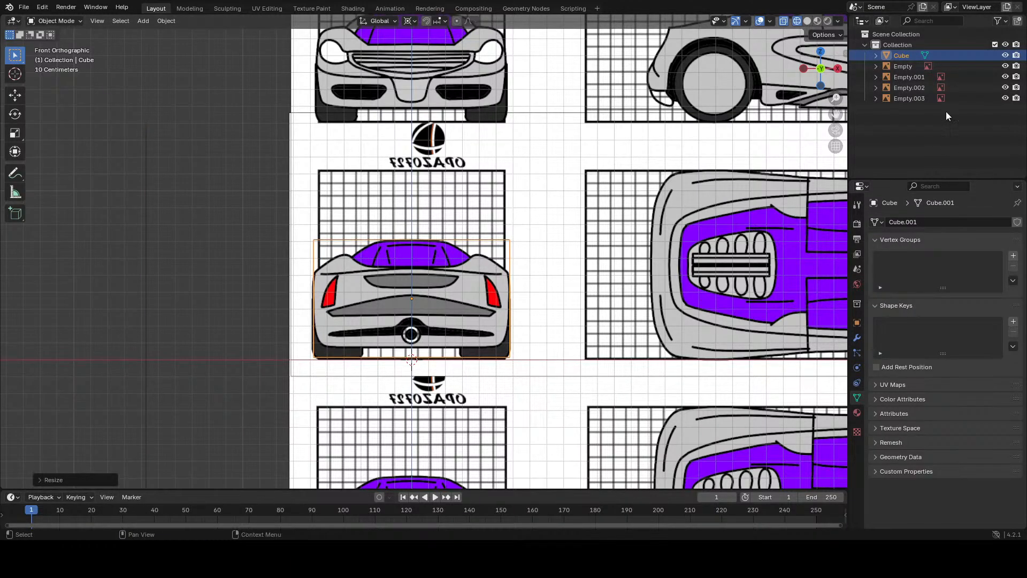
# Step: Hide the rear-view image Empty.003 and narrow the cube along X to fit the car's width in the front view
pyautogui.click(1005, 98)
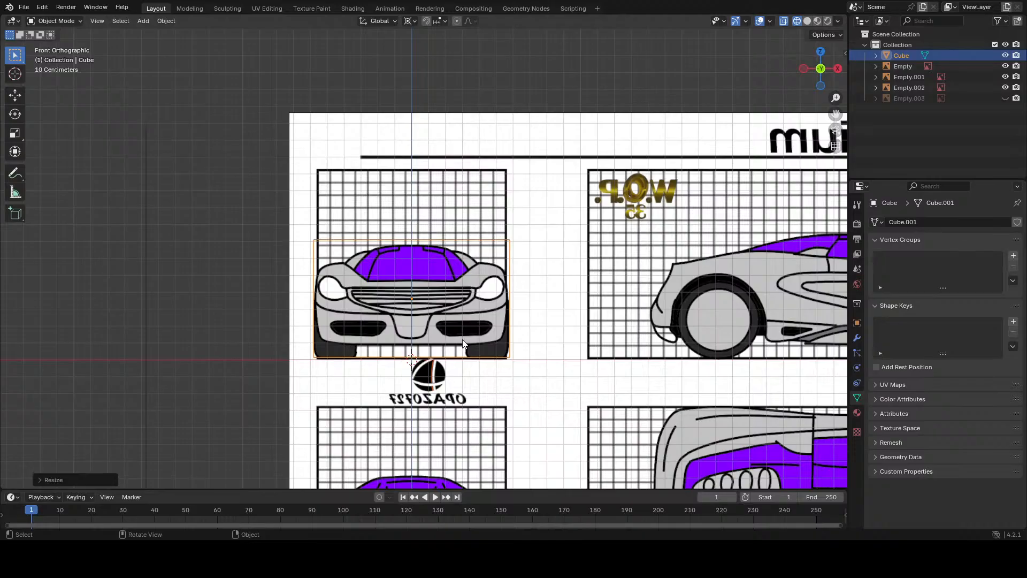
pyautogui.press('s')
pyautogui.press('x')
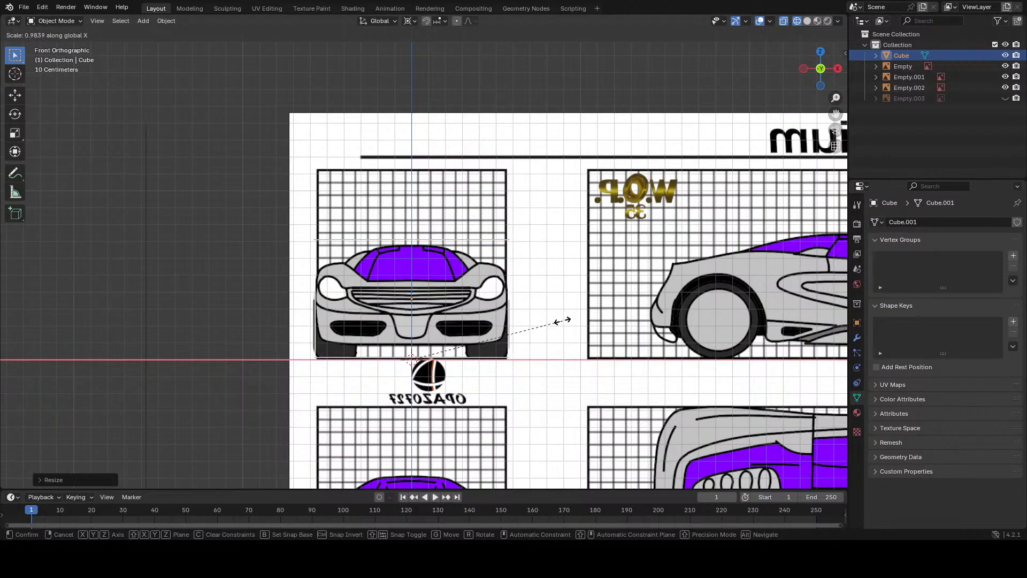
pyautogui.click(562, 324)
pyautogui.scroll(-1, 432, 312)
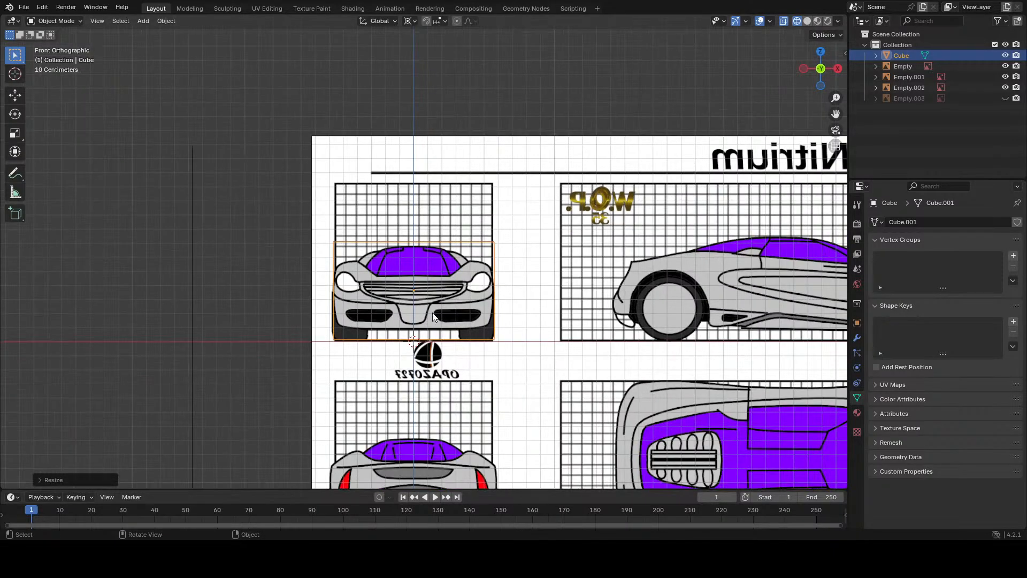
# Step: Check how the cube lines up with the car's outline in the top-view blueprint
pyautogui.press('KP_7')
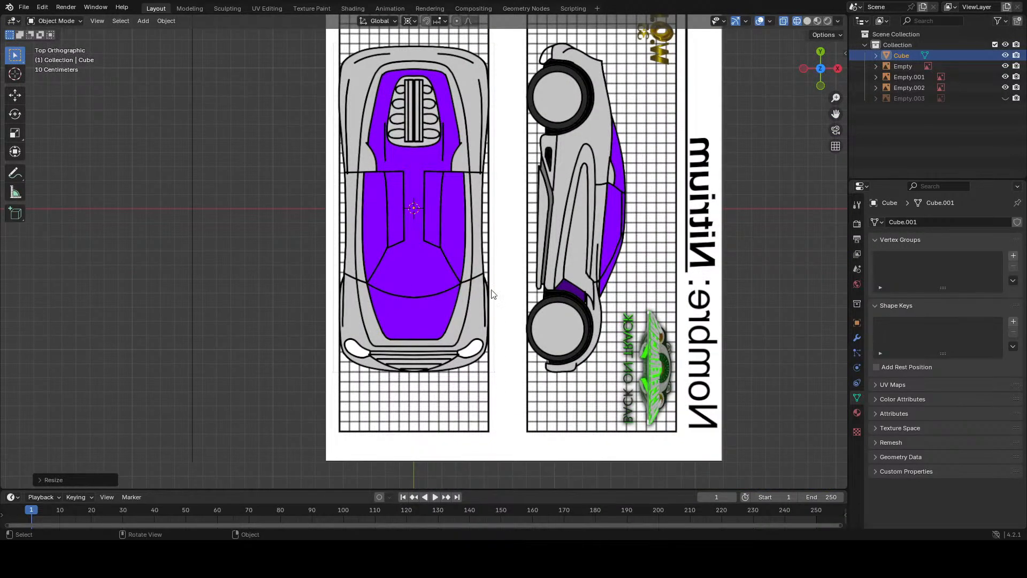
pyautogui.moveTo(81, 460); pyautogui.dragTo(267, 401, button='middle')
pyautogui.moveTo(433, 252); pyautogui.dragTo(456, 256, button='middle')
pyautogui.press('KP_7')
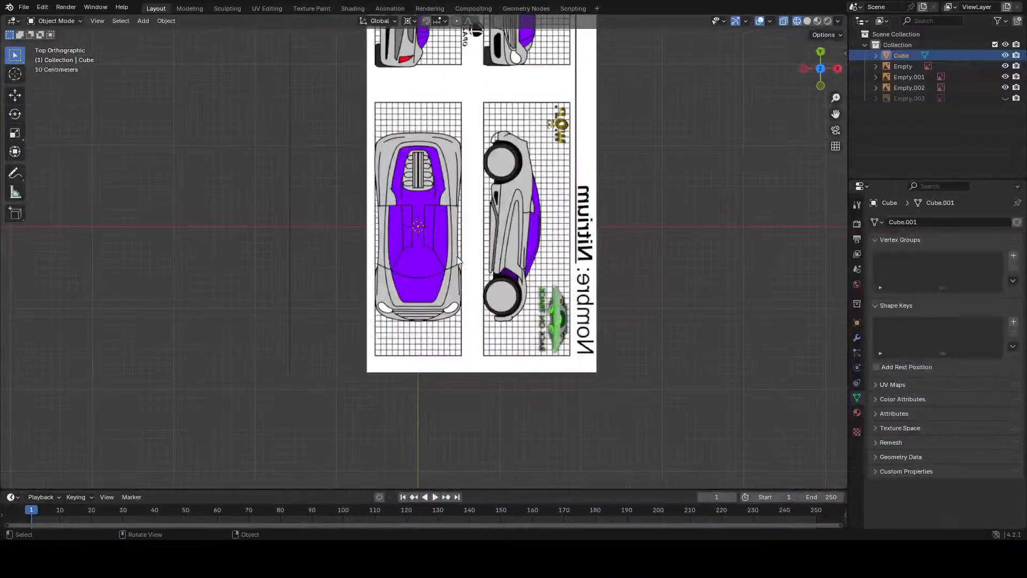
pyautogui.scroll(3, 457, 256)
pyautogui.scroll(1, 458, 257)
pyautogui.press('g')
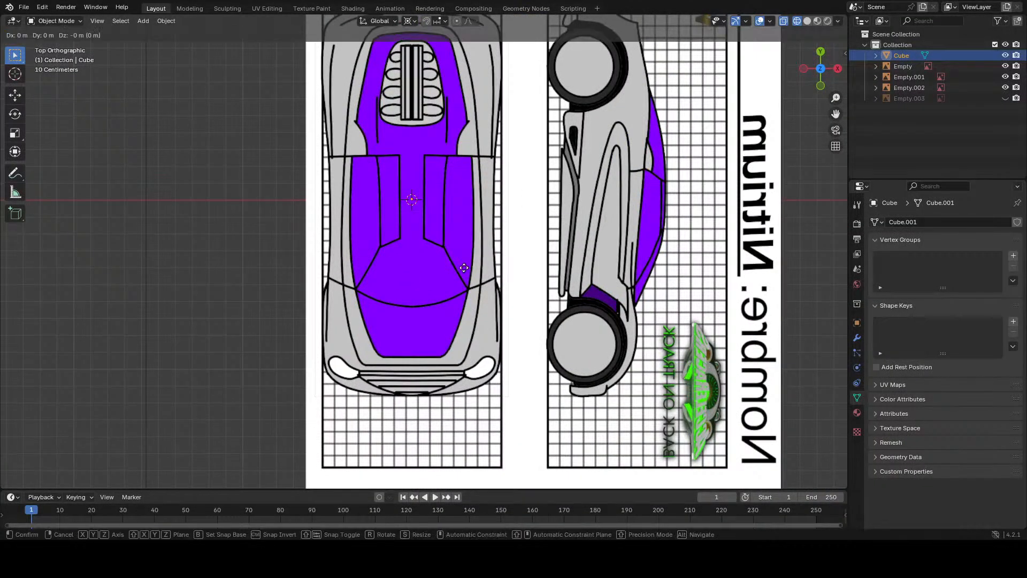
pyautogui.rightClick(511, 299)
pyautogui.scroll(-3, 512, 303)
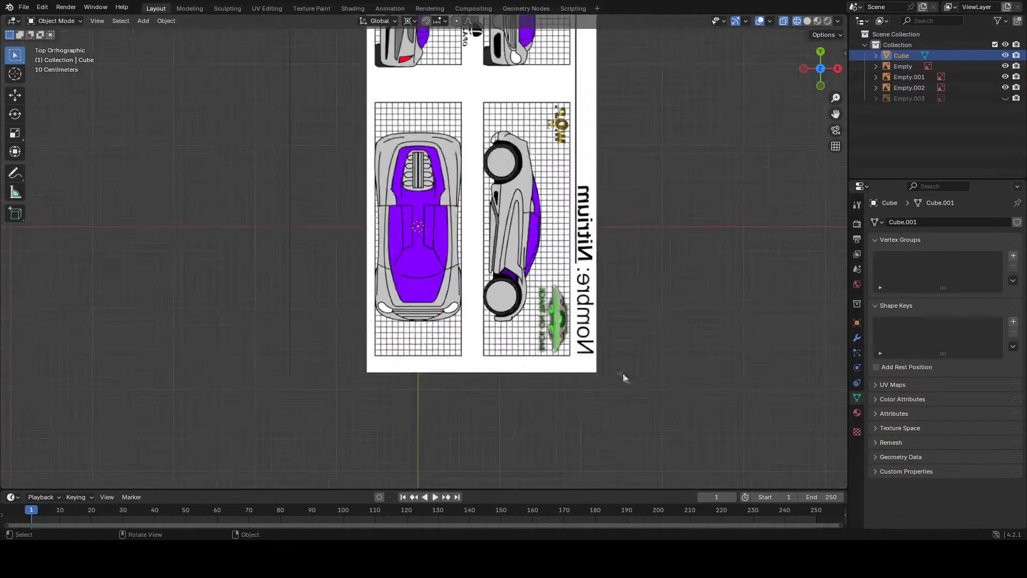
# Step: Set the depth of the top-view reference image Empty.001 to Default so the cube's outline can be seen against it
pyautogui.moveTo(623, 378); pyautogui.dragTo(717, 388, button='middle')
pyautogui.hotkey('alt', 'a')
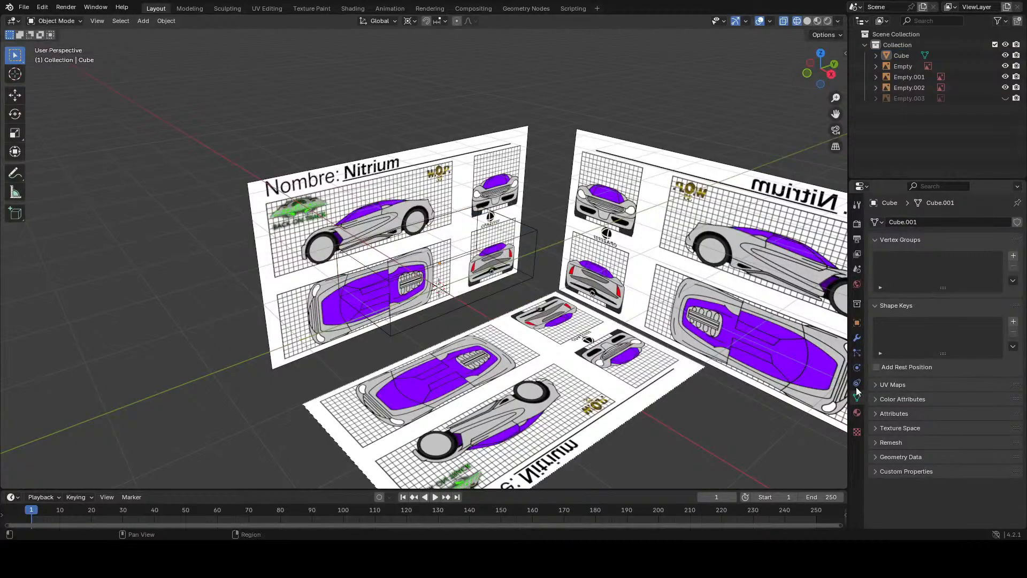
pyautogui.click(906, 76)
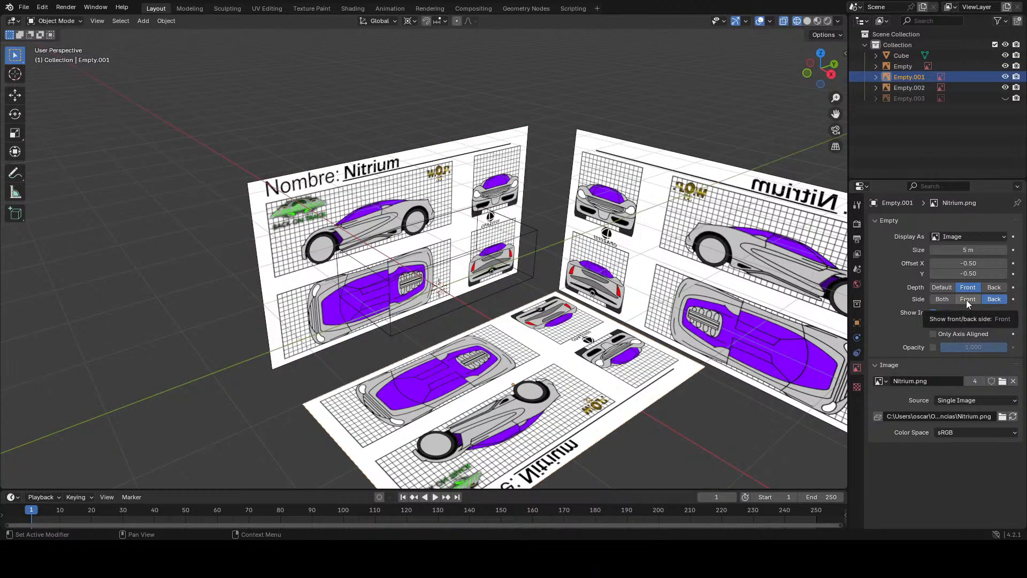
pyautogui.click(941, 289)
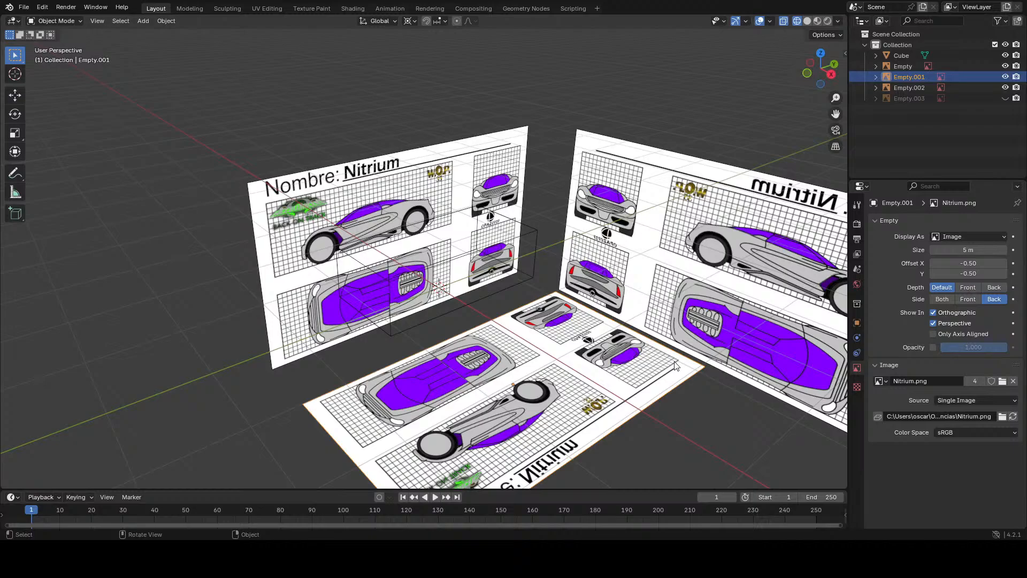
pyautogui.press('KP_7')
pyautogui.click(895, 57)
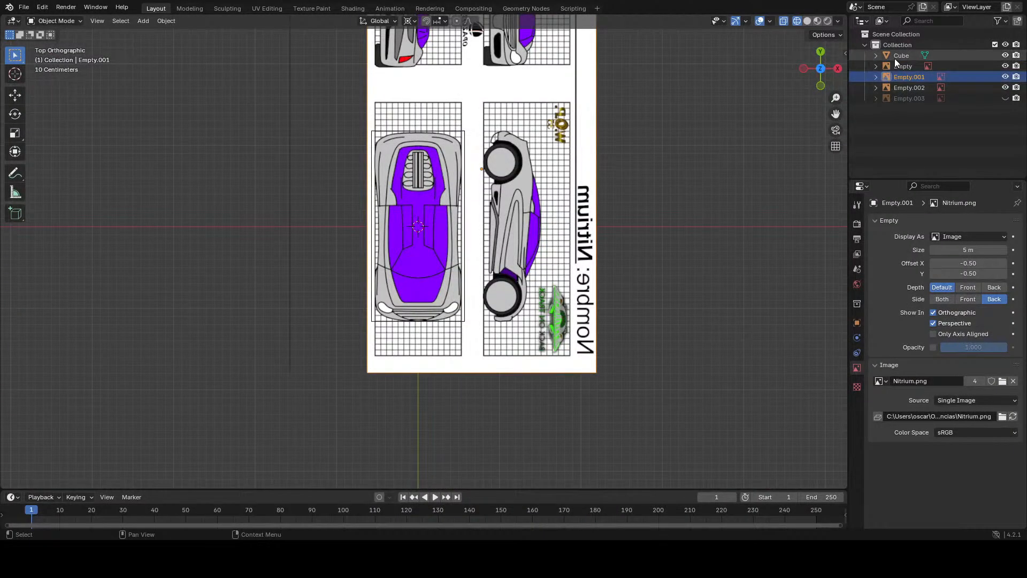
pyautogui.scroll(3, 450, 214)
pyautogui.scroll(2, 454, 213)
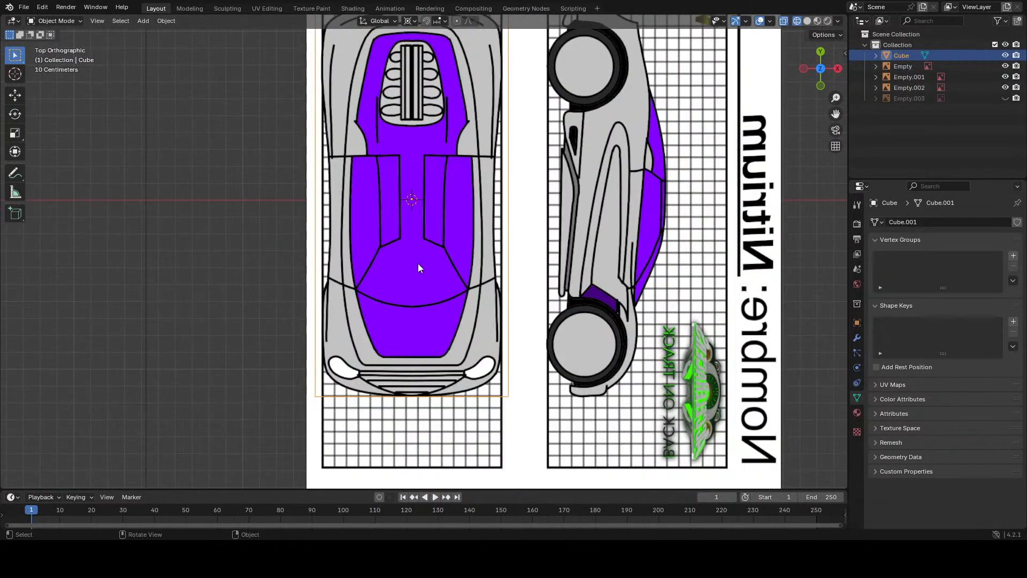
pyautogui.scroll(-2, 419, 268)
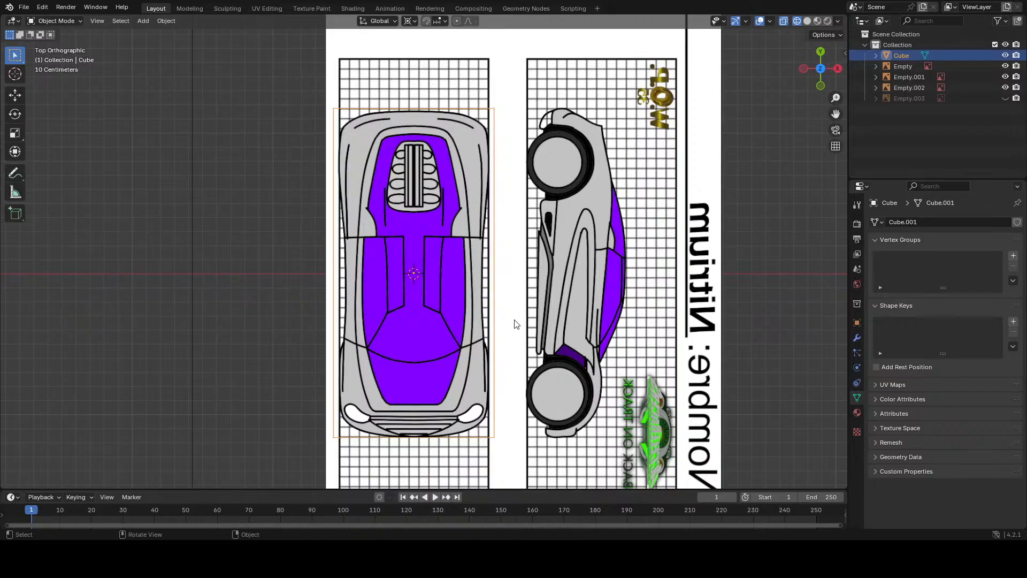
pyautogui.press('g')
pyautogui.press('y')
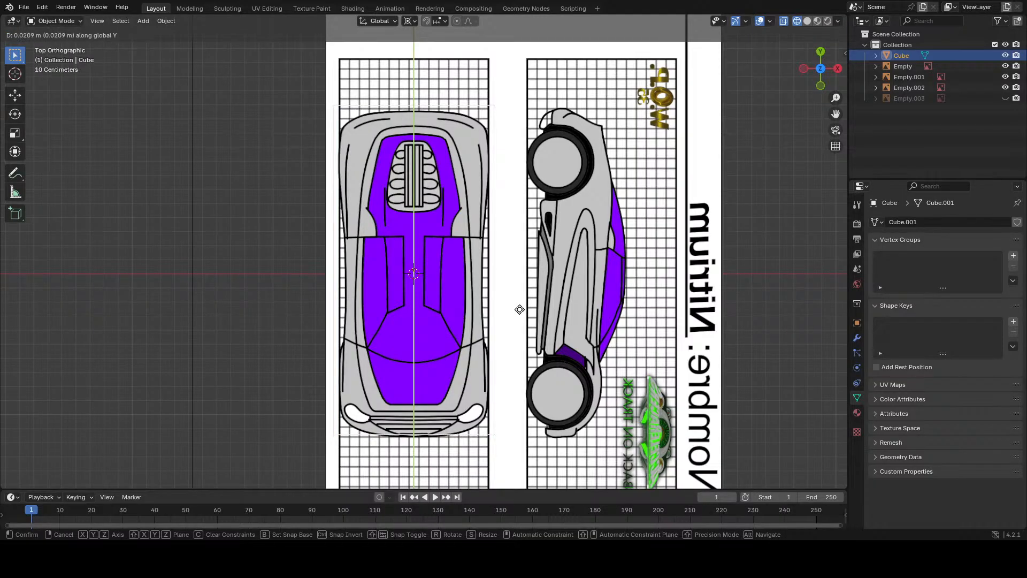
pyautogui.press('Escape')
# Step: Move the top-view image Empty.001 slightly in the positive Y direction to align the car with the cube's front and rear edges
pyautogui.click(535, 315)
pyautogui.press('g')
pyautogui.press('y')
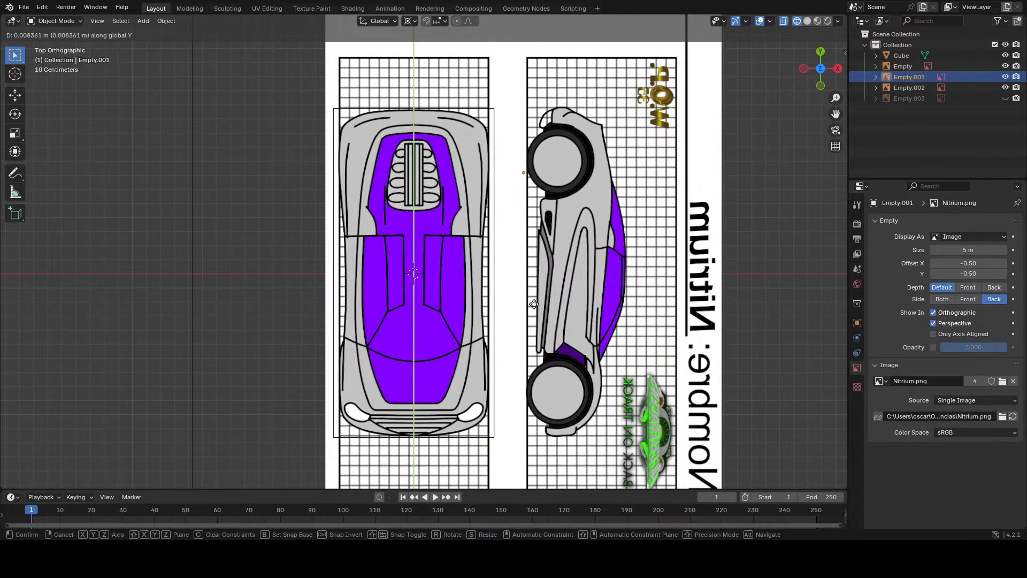
pyautogui.click(534, 306)
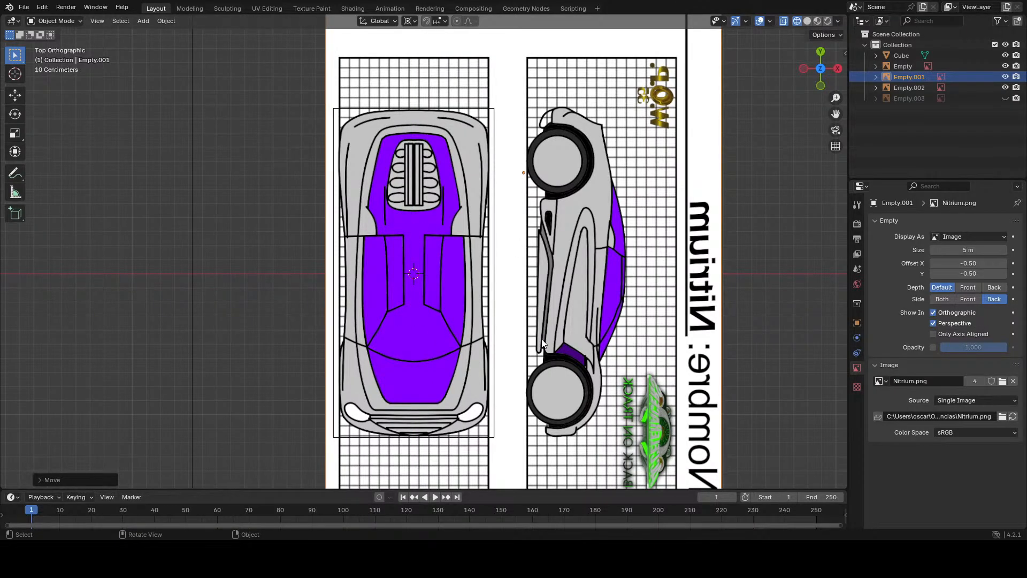
# Step: Widen Empty.001 along X to fit the car to the cube's width and shrink it along Y by about 0.996
pyautogui.press('s')
pyautogui.press('x')
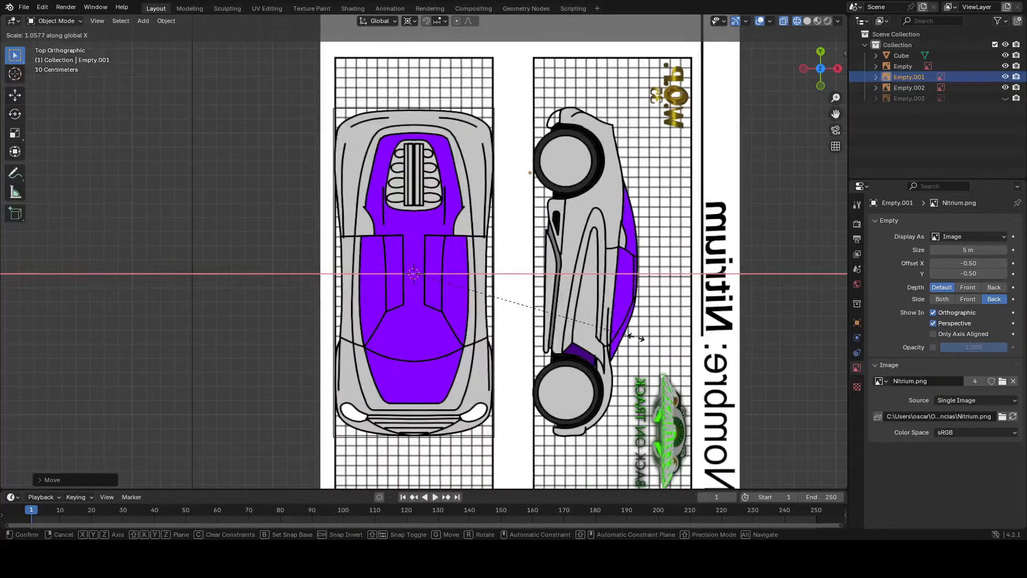
pyautogui.click(664, 338)
pyautogui.press('s')
pyautogui.press('y')
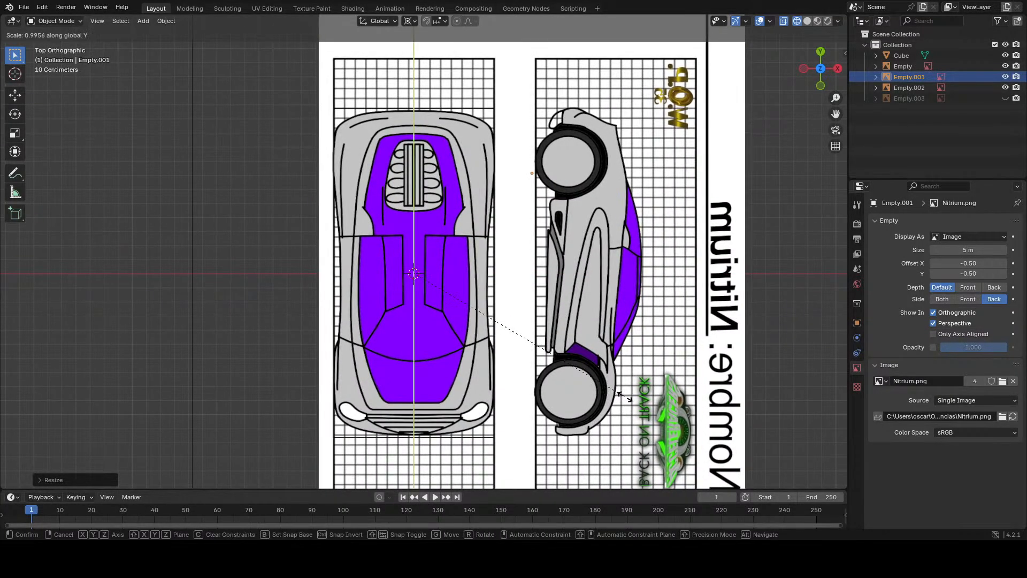
pyautogui.click(629, 399)
pyautogui.scroll(-1, 523, 398)
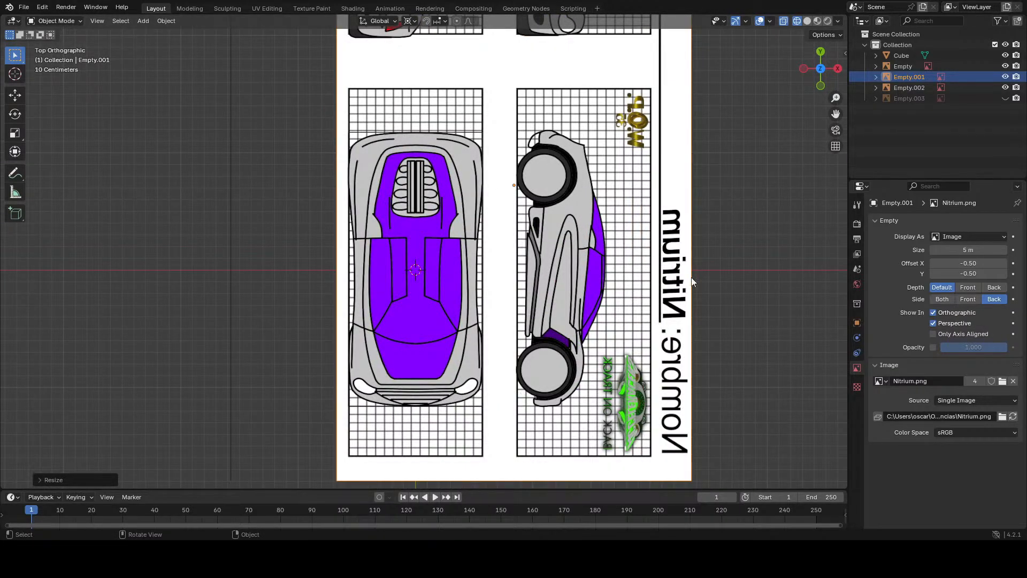
# Step: Deselect everything and save the file Nitrium Prototype 1.blend
pyautogui.hotkey('alt', 'a')
pyautogui.scroll(-2, 509, 286)
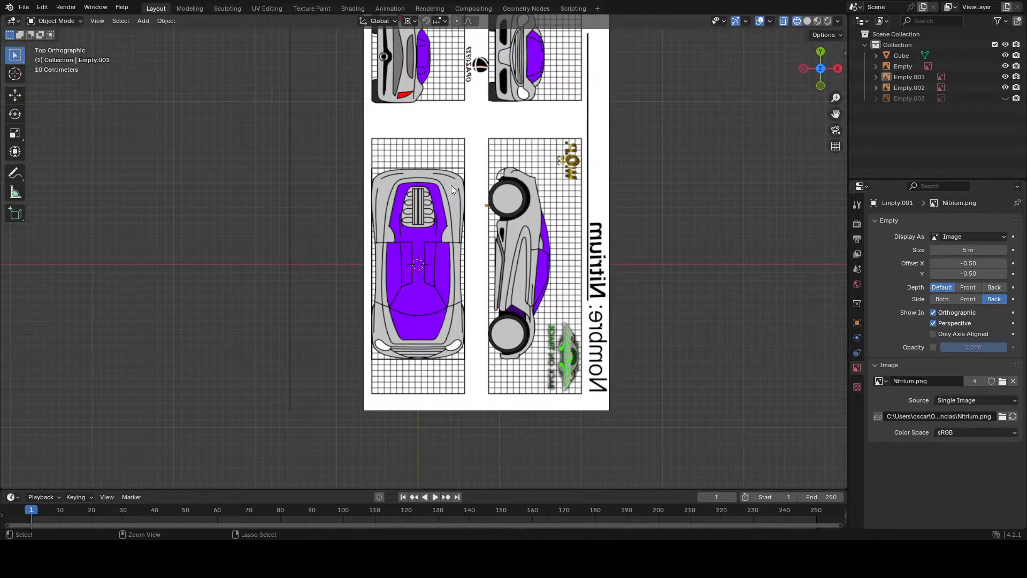
pyautogui.click(486, 398)
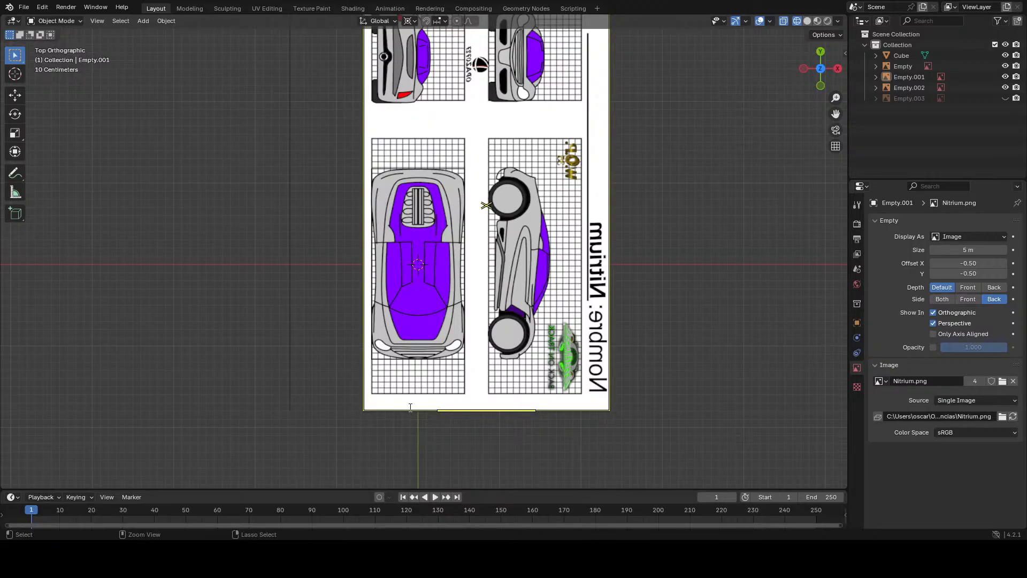
pyautogui.click(480, 426)
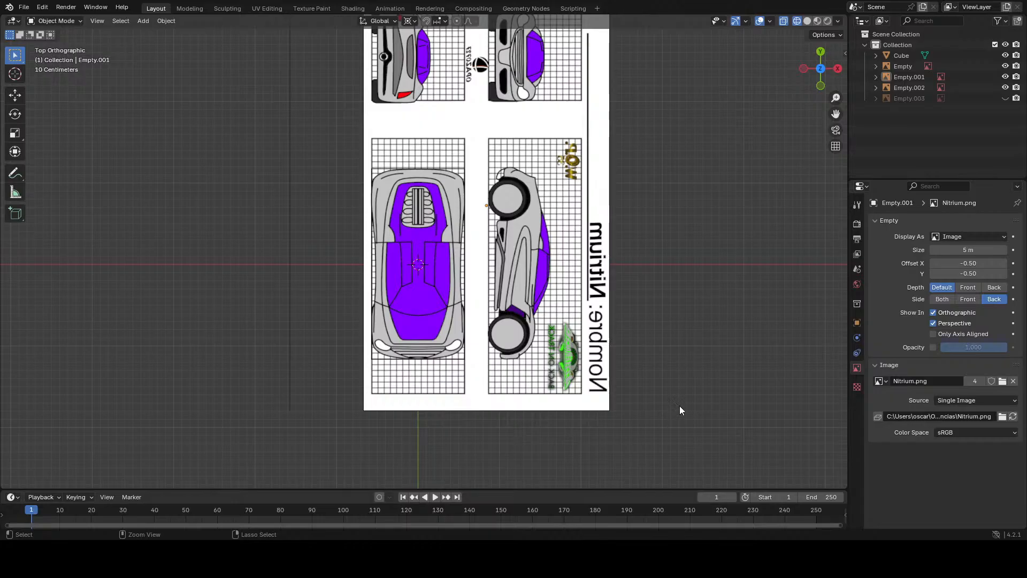
pyautogui.hotkey('ctrl', 's')
# Step: Examine the alignment of the blueprint reference images in the right and top orthographic views
pyautogui.scroll(-3, 481, 385)
pyautogui.scroll(2, 524, 341)
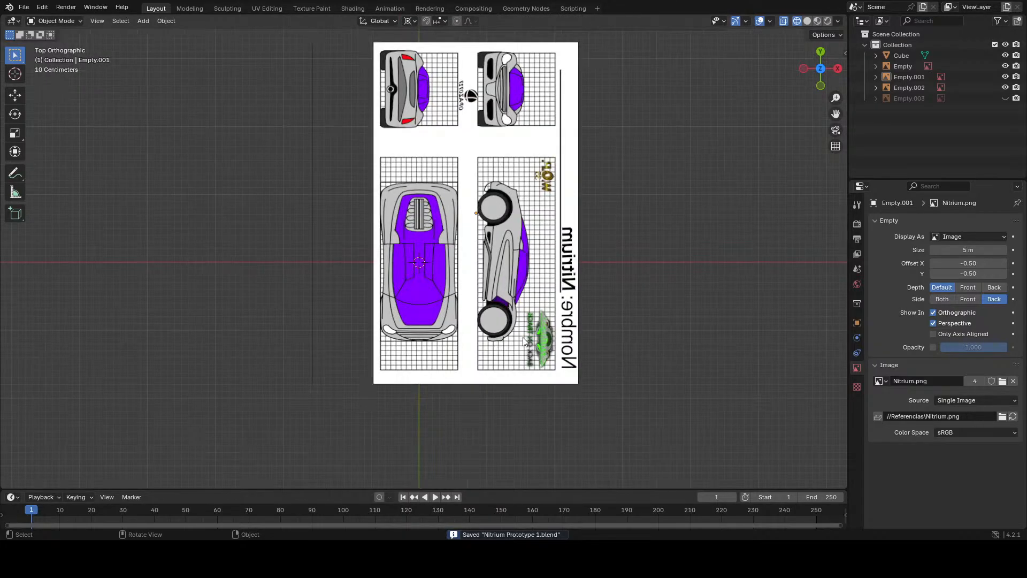
pyautogui.moveTo(524, 341); pyautogui.dragTo(463, 334, button='middle')
pyautogui.scroll(1, 466, 325)
pyautogui.scroll(4, 466, 326)
pyautogui.scroll(-4, 463, 335)
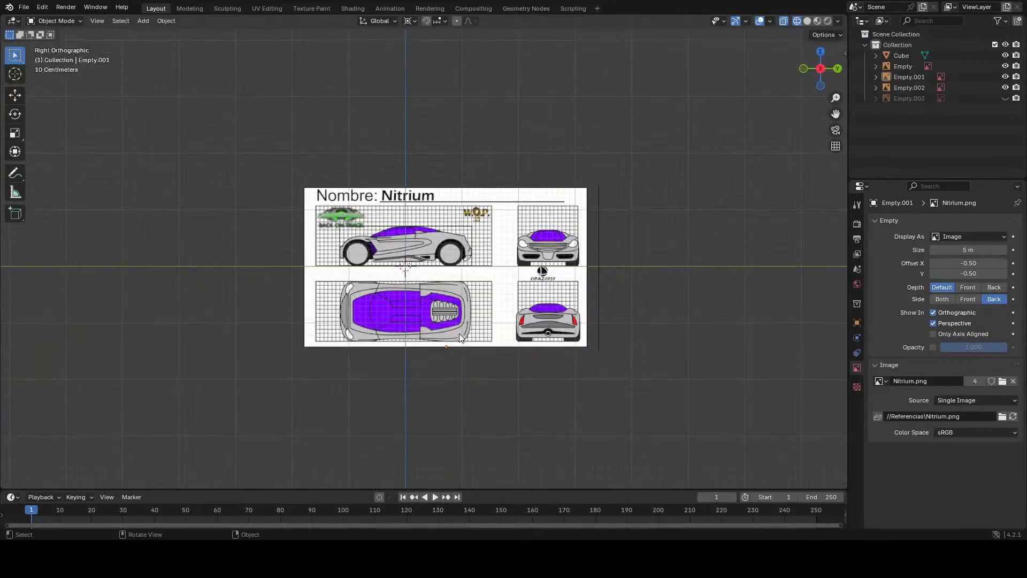
pyautogui.scroll(3, 460, 337)
pyautogui.scroll(-1, 460, 337)
pyautogui.scroll(-1, 394, 329)
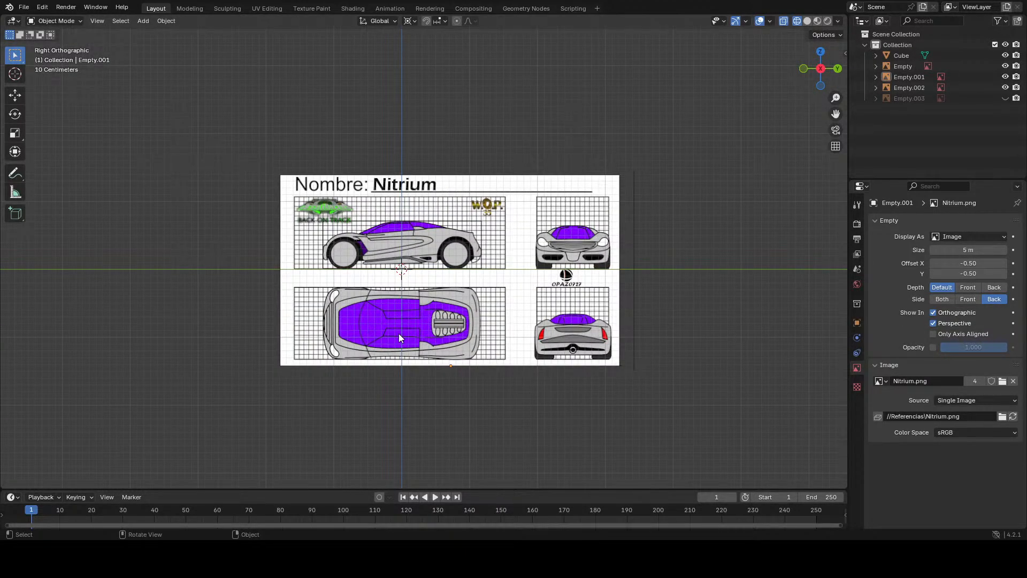
pyautogui.press('KP_7')
pyautogui.scroll(1, 400, 329)
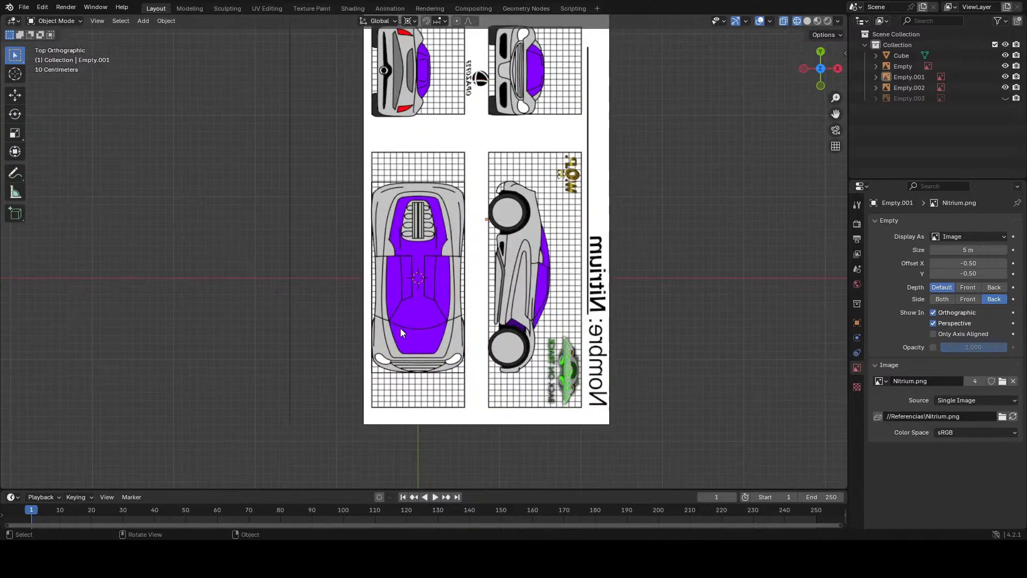
pyautogui.scroll(-1, 400, 329)
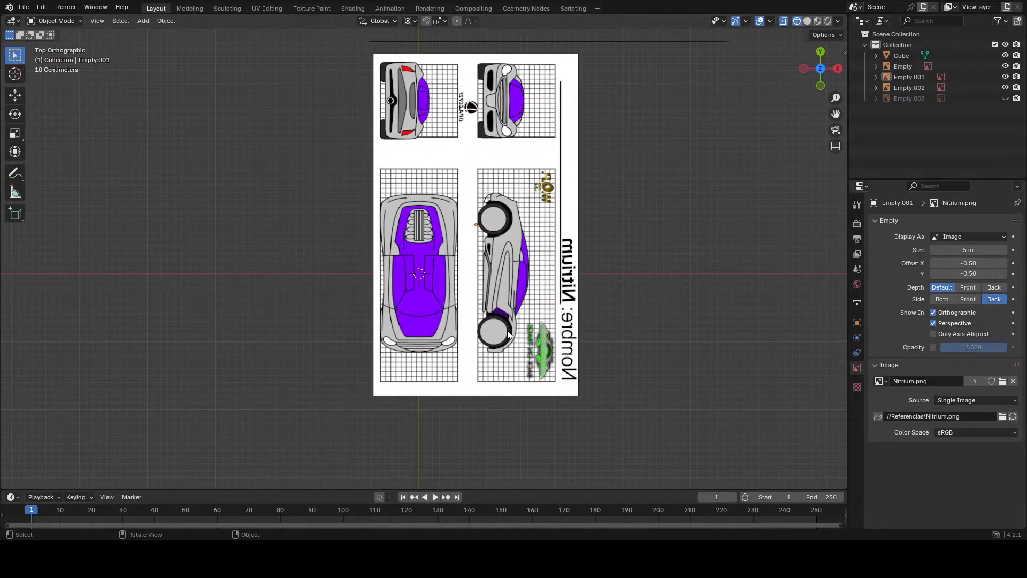
pyautogui.scroll(1, 492, 315)
pyautogui.keyDown('shift'); pyautogui.moveTo(475, 298); pyautogui.dragTo(509, 328, button='middle'); pyautogui.keyUp('shift')
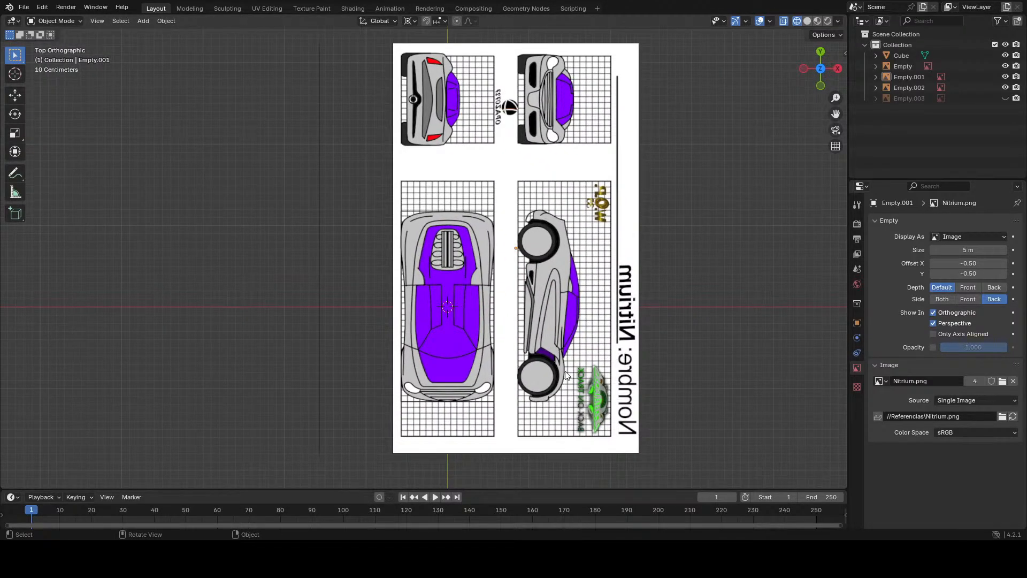
# Step: Split two stacked areas off beside the main 3D viewport and change both to UV Editors
pyautogui.moveTo(4, 26); pyautogui.dragTo(249, 35)
pyautogui.moveTo(5, 21); pyautogui.dragTo(13, 268)
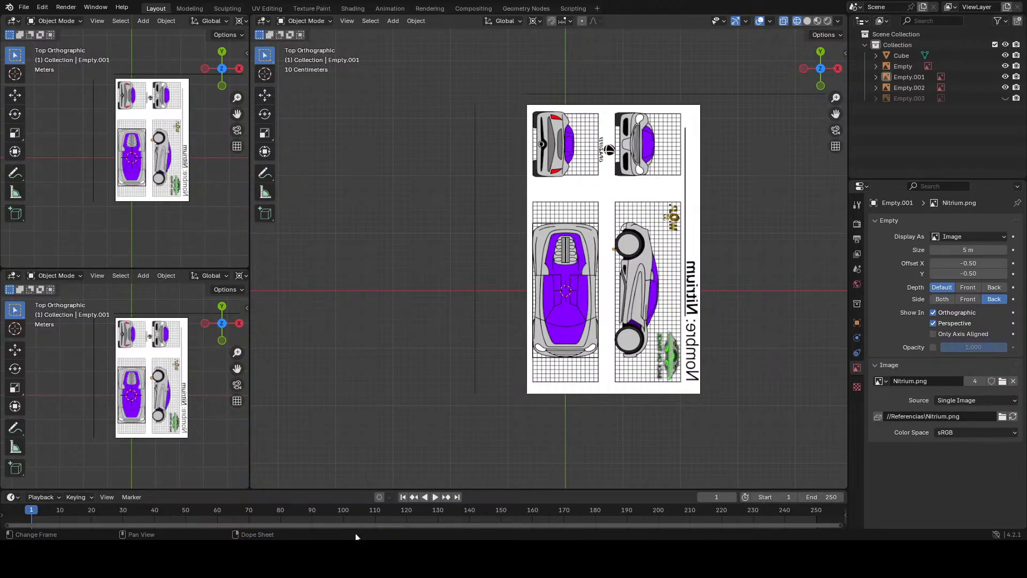
pyautogui.click(13, 21)
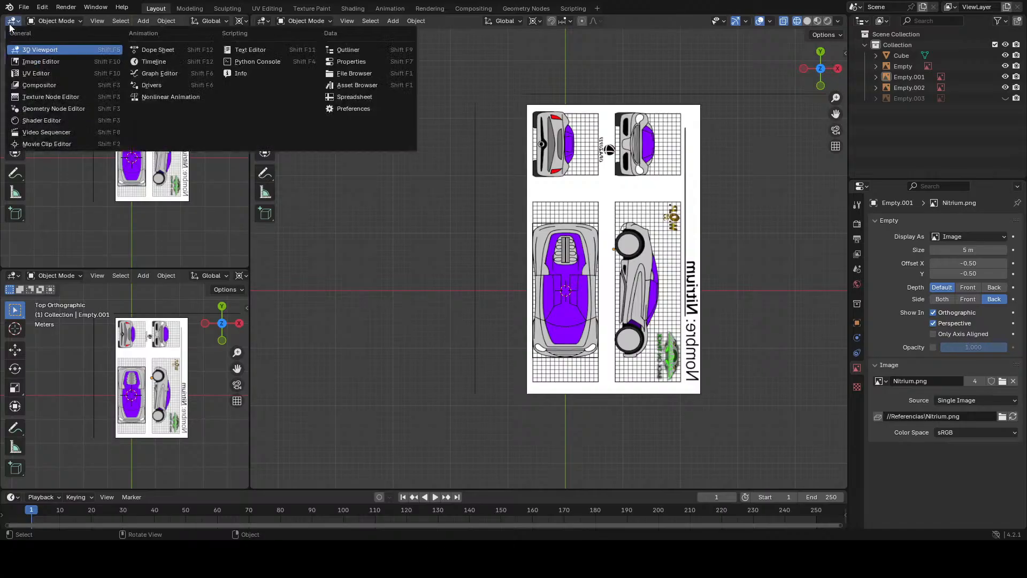
pyautogui.click(40, 75)
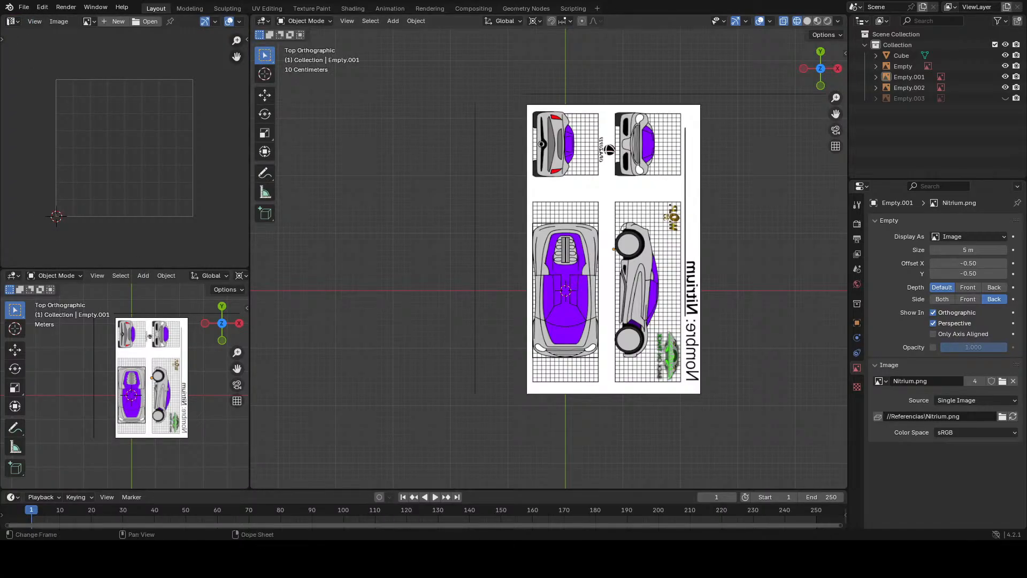
pyautogui.click(13, 275)
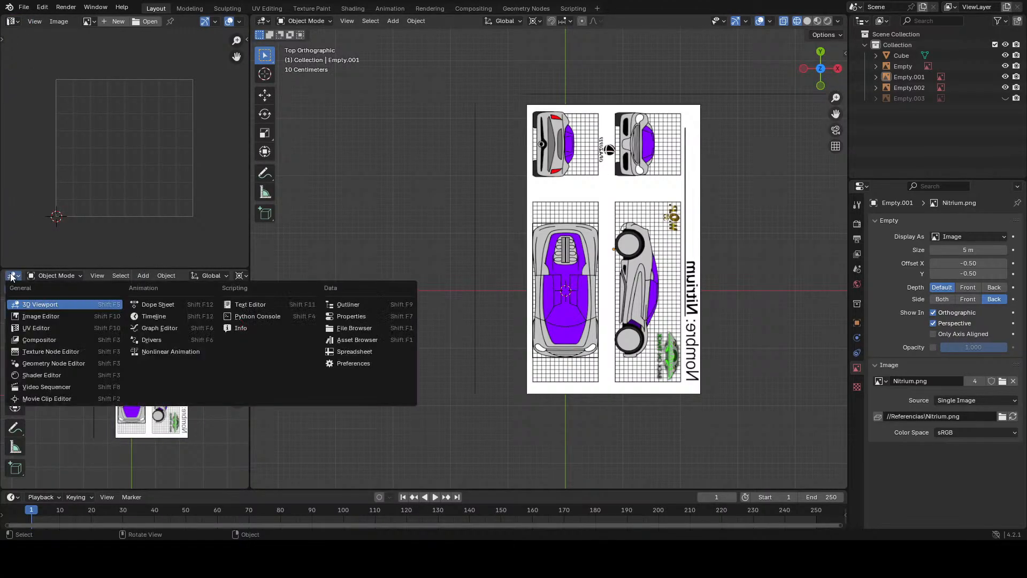
pyautogui.click(32, 319)
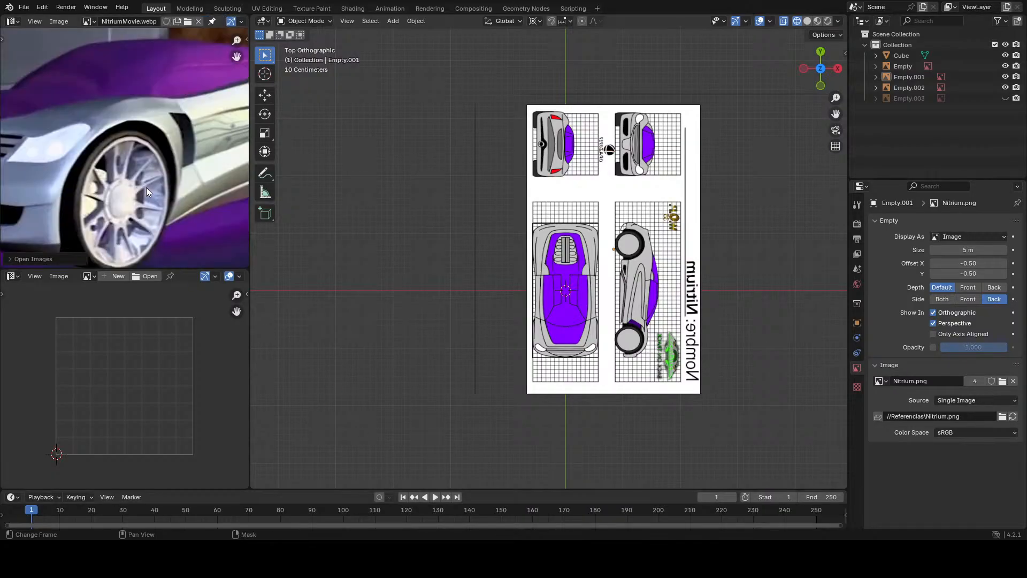
# Step: Open NitriumMovie.webp in the upper UV Editor and Captura de pantalla 2026-05-15 121514.png in the lower one, framing the car in each
pyautogui.scroll(-3, 146, 188)
pyautogui.scroll(1, 146, 187)
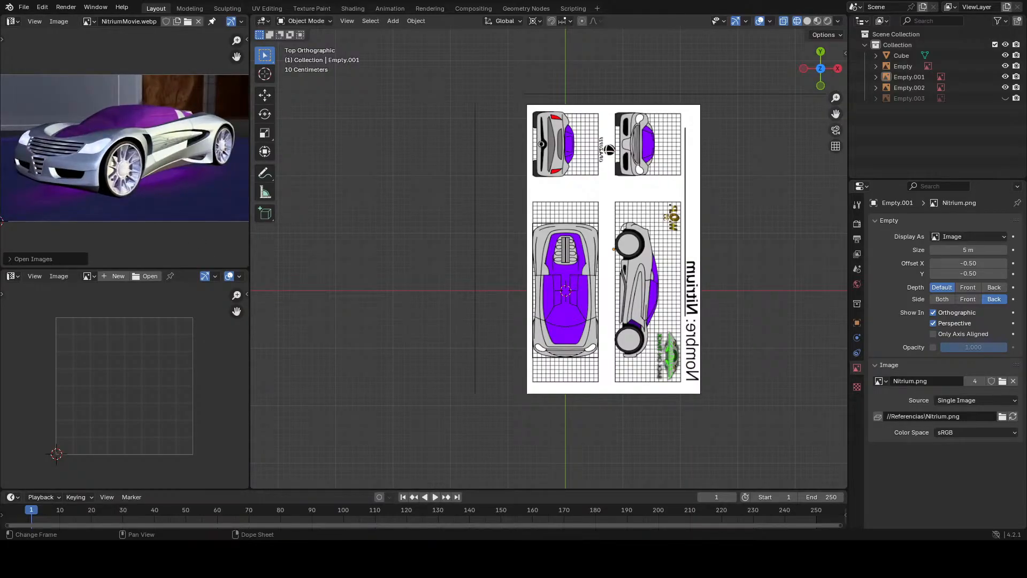
pyautogui.moveTo(421, 487); pyautogui.dragTo(101, 402)
pyautogui.scroll(-6, 101, 402)
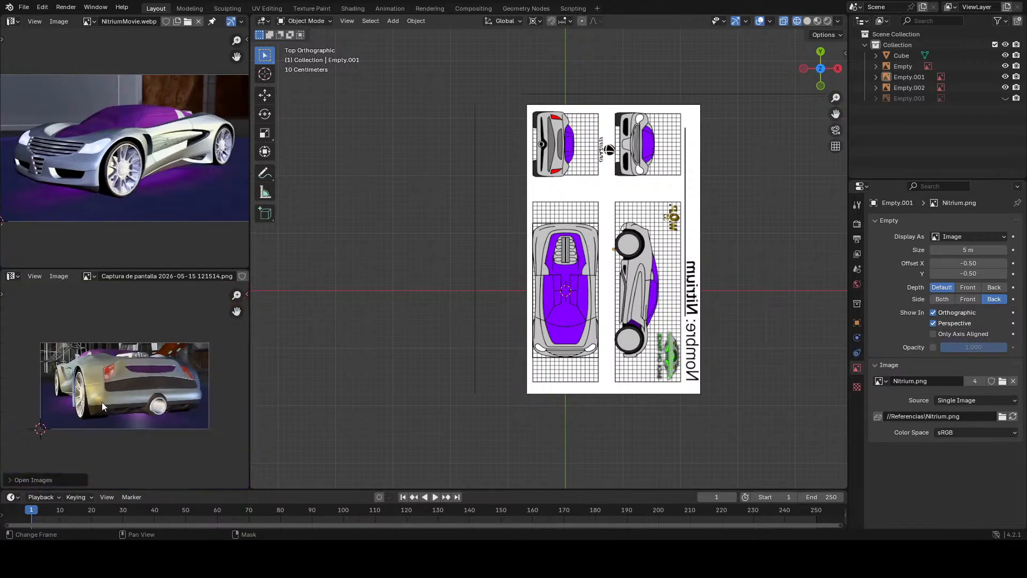
pyautogui.scroll(3, 102, 402)
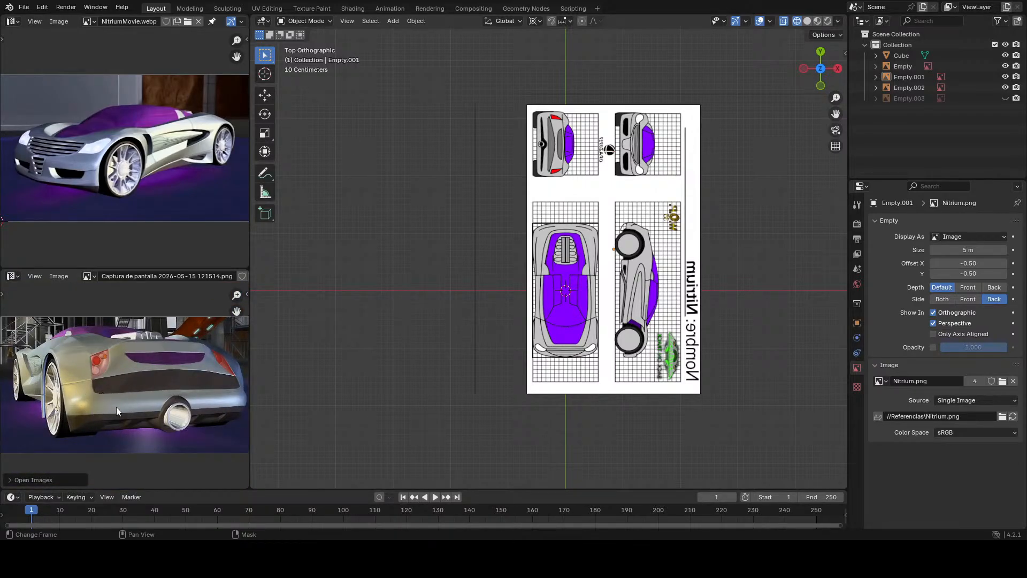
pyautogui.scroll(-3, 358, 354)
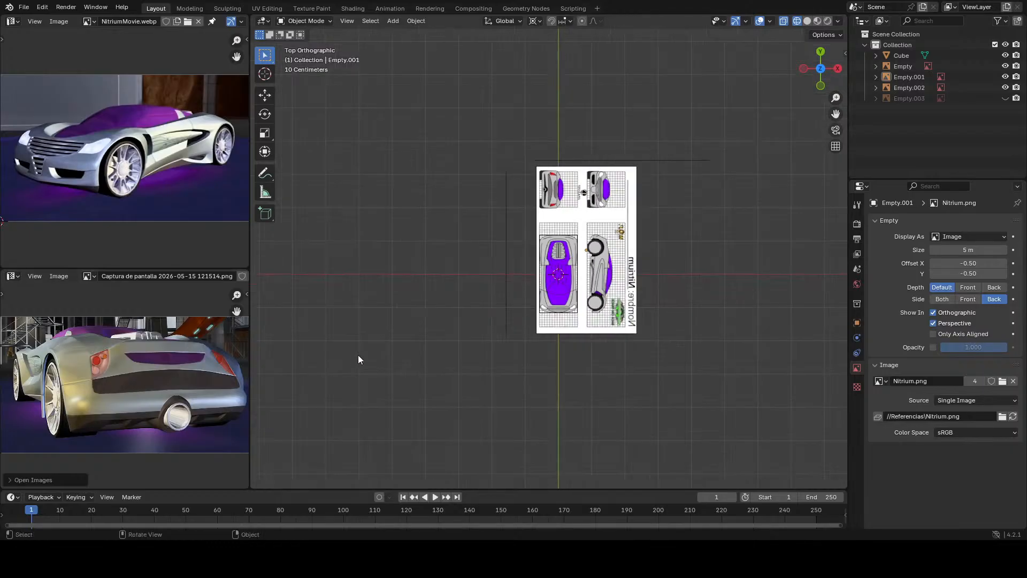
pyautogui.scroll(3, 398, 380)
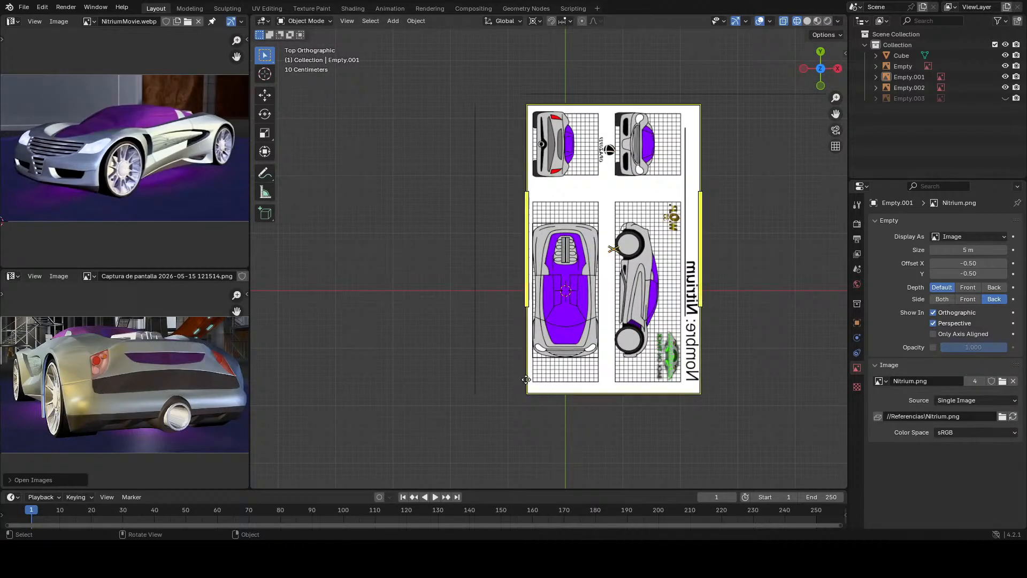
pyautogui.moveTo(402, 384); pyautogui.dragTo(539, 379, button='middle')
pyautogui.press('KP_7')
pyautogui.scroll(-2, 520, 377)
pyautogui.scroll(2, 396, 366)
pyautogui.scroll(1, 397, 365)
pyautogui.scroll(1, 540, 379)
pyautogui.scroll(-3, 509, 387)
pyautogui.scroll(3, 512, 390)
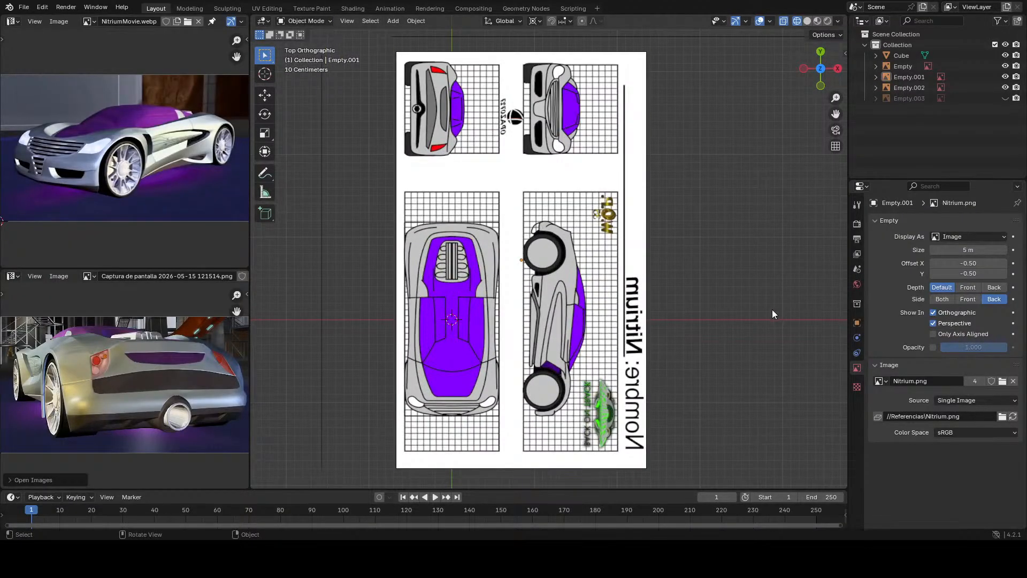
# Step: Add a plane mesh at the 3D cursor and show it against the side-view blueprint
pyautogui.scroll(-1, 497, 337)
pyautogui.hotkey('shift', 'a')
pyautogui.moveTo(481, 337)
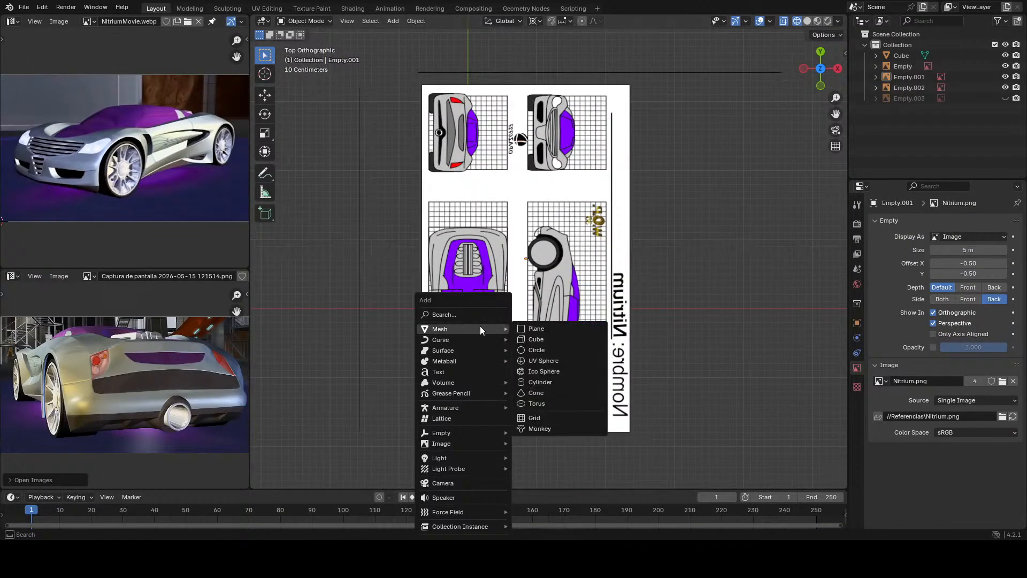
pyautogui.click(568, 329)
pyautogui.scroll(1, 478, 349)
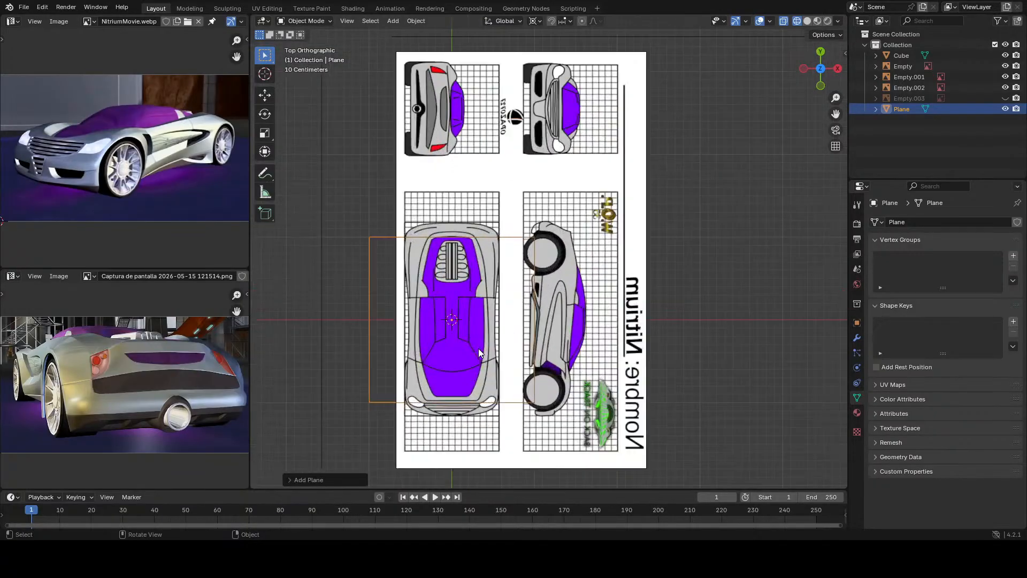
pyautogui.press('KP_3')
pyautogui.scroll(1, 478, 348)
pyautogui.scroll(-1, 478, 349)
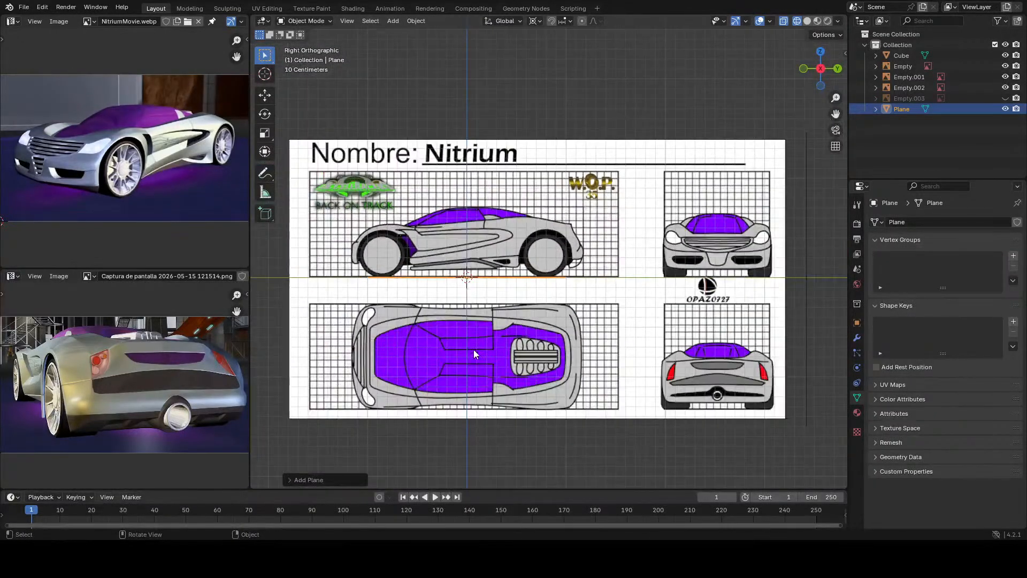
# Step: Raise the plane along the Z axis to the top of the car's roof in the side-view blueprint
pyautogui.scroll(1, 503, 342)
pyautogui.scroll(2, 531, 336)
pyautogui.press('g')
pyautogui.press('z')
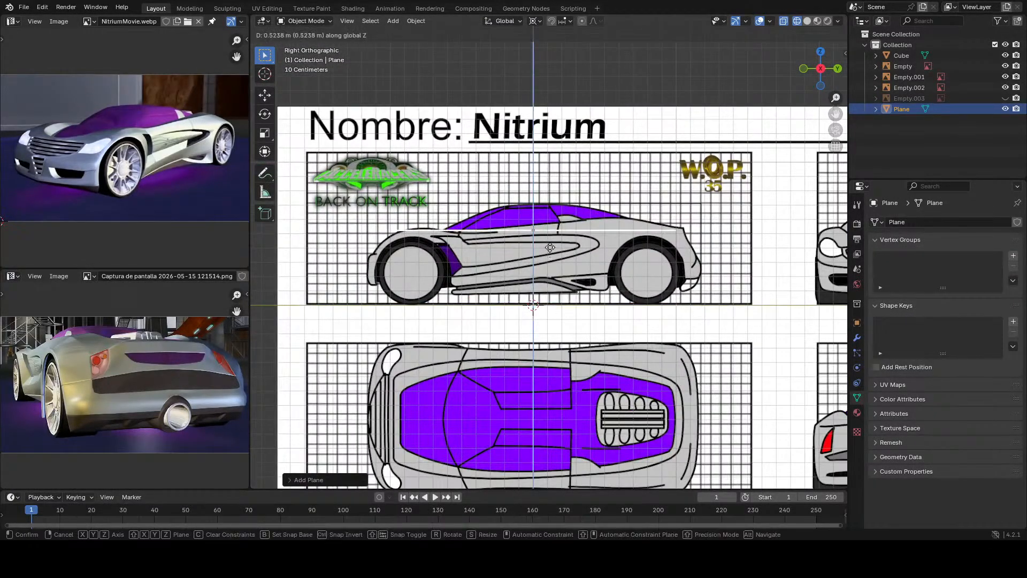
pyautogui.click(555, 230)
pyautogui.scroll(3, 552, 255)
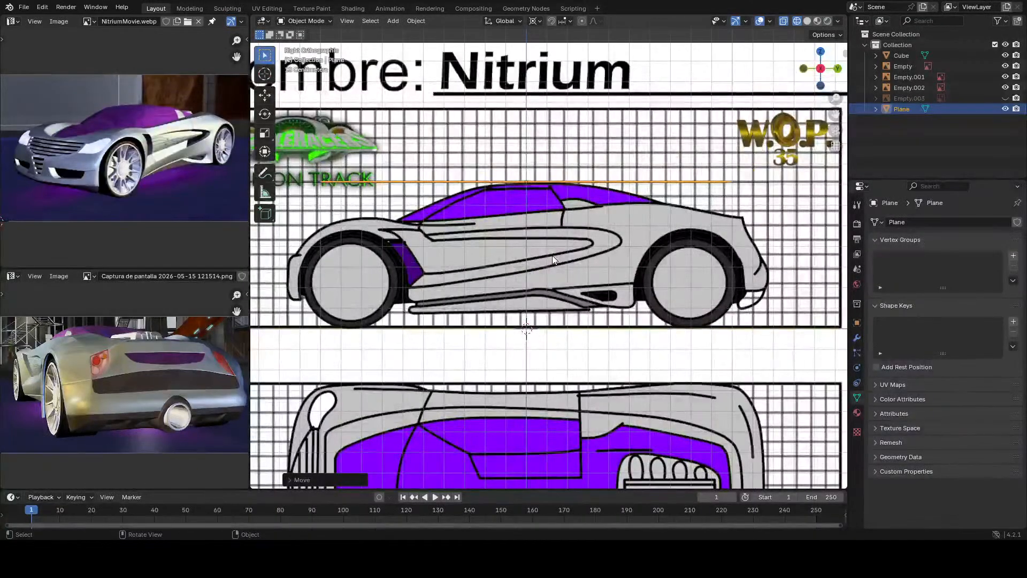
pyautogui.moveTo(551, 255); pyautogui.dragTo(554, 259, button='middle')
# Step: In the top view, add a centred lengthwise loop cut to the plane in Edit Mode, splitting it into two halves
pyautogui.press('KP_7')
pyautogui.scroll(-3, 435, 275)
pyautogui.scroll(1, 474, 288)
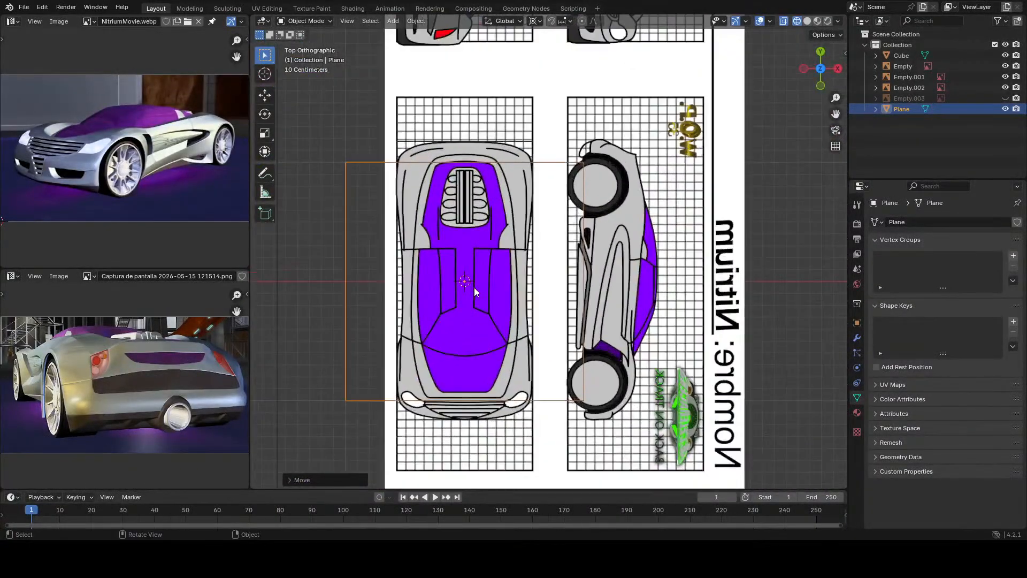
pyautogui.press('Tab')
pyautogui.hotkey('ctrl', 'r')
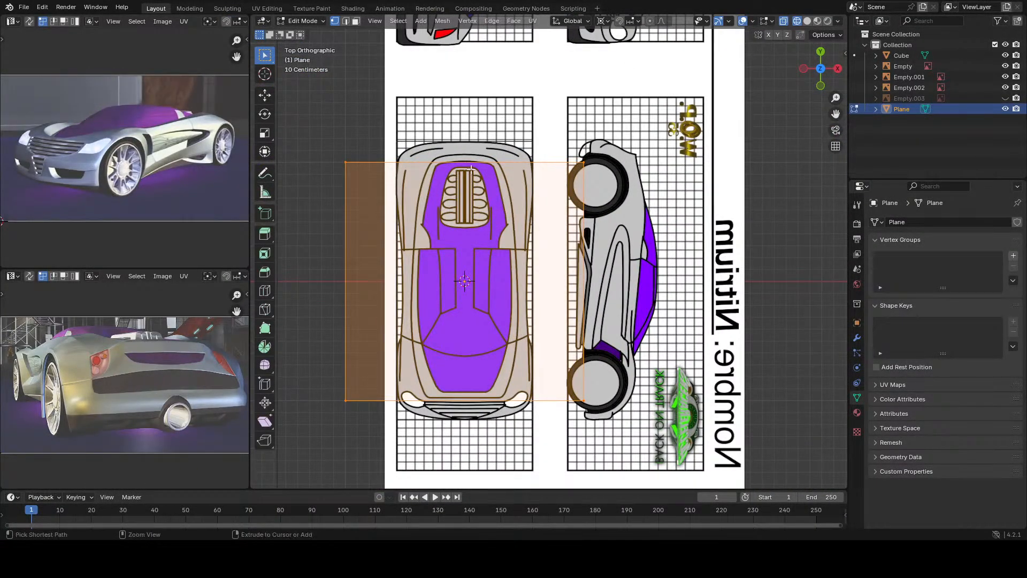
pyautogui.click(471, 169)
pyautogui.rightClick(423, 284)
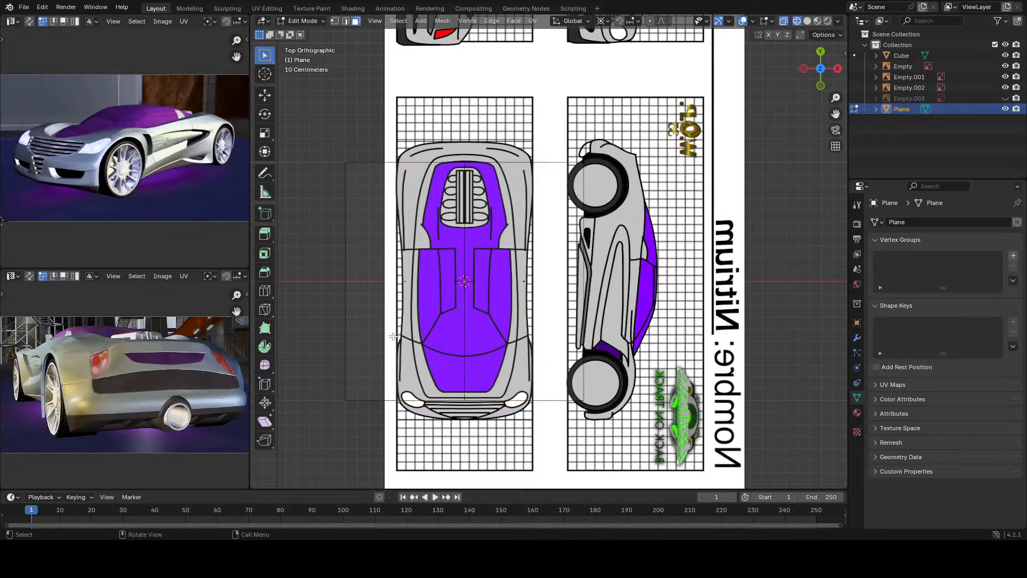
# Step: Delete the plane's face on the negative X side of the centre line and return to Object Mode
pyautogui.press('3')
pyautogui.click(413, 289)
pyautogui.press('x')
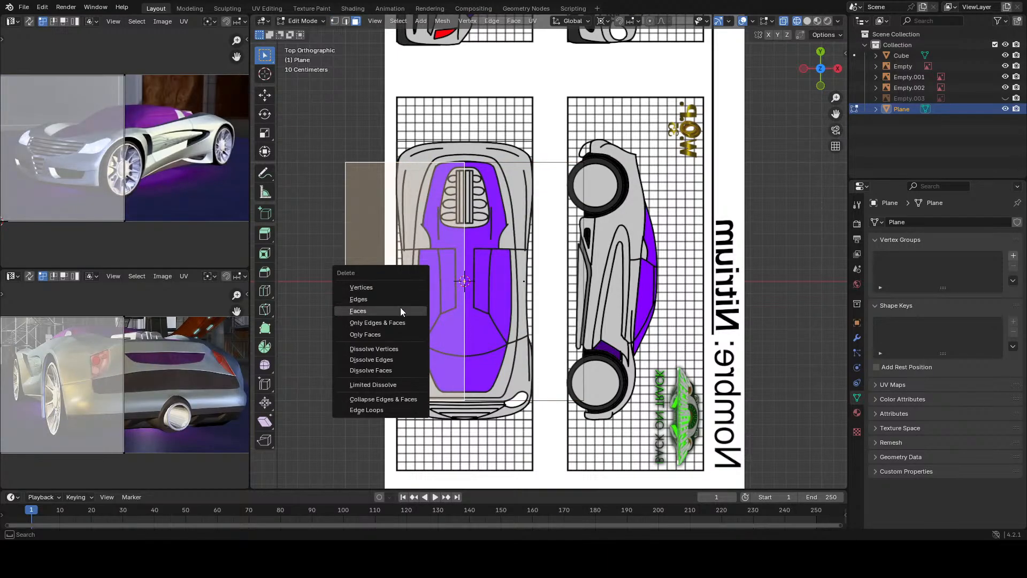
pyautogui.click(400, 308)
pyautogui.press('Tab')
pyautogui.press('Tab')
pyautogui.press('Tab')
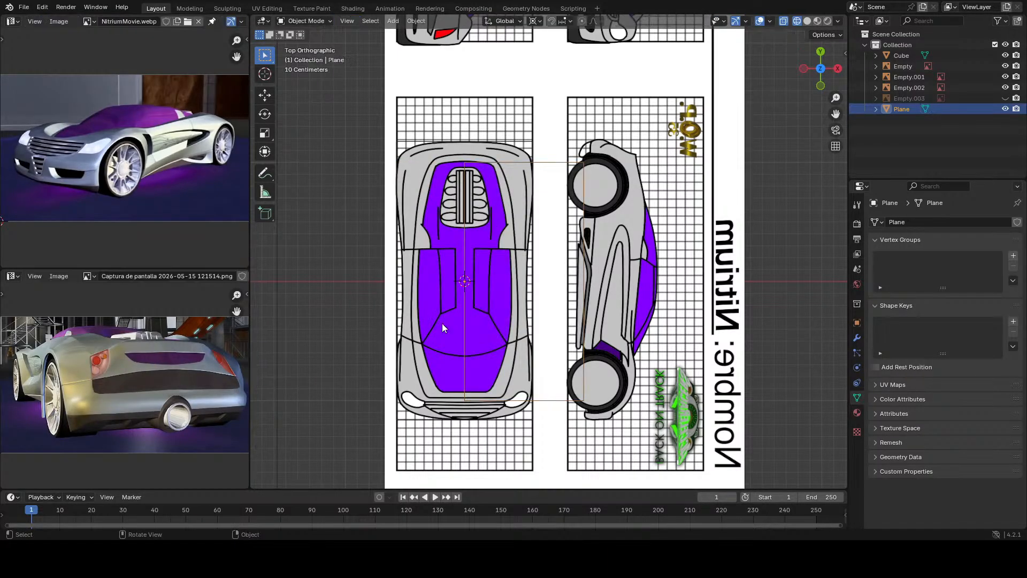
# Step: Add a Mirror modifier on the X axis to the half plane and enable Clipping
pyautogui.click(857, 338)
pyautogui.click(881, 222)
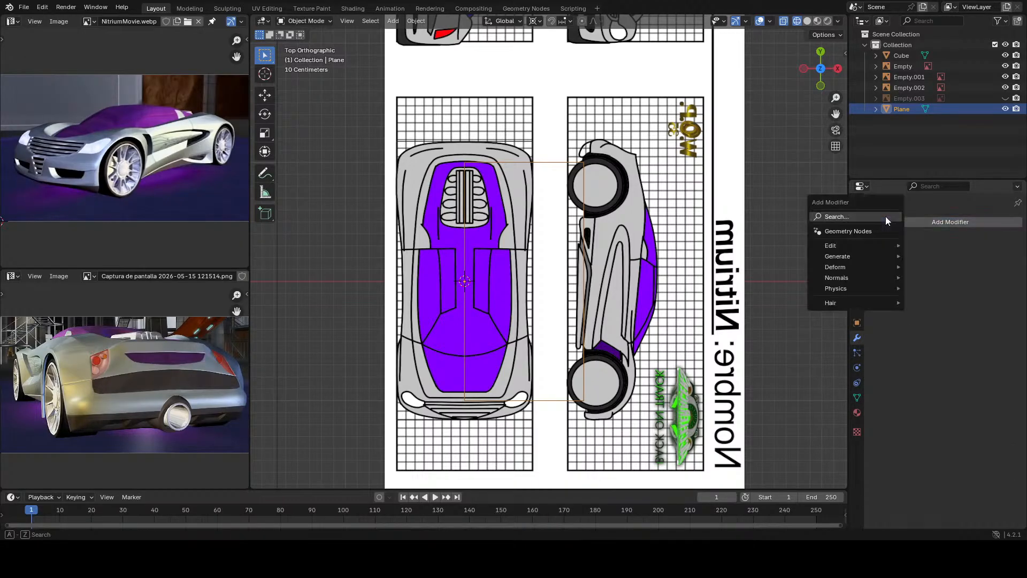
pyautogui.moveTo(837, 256)
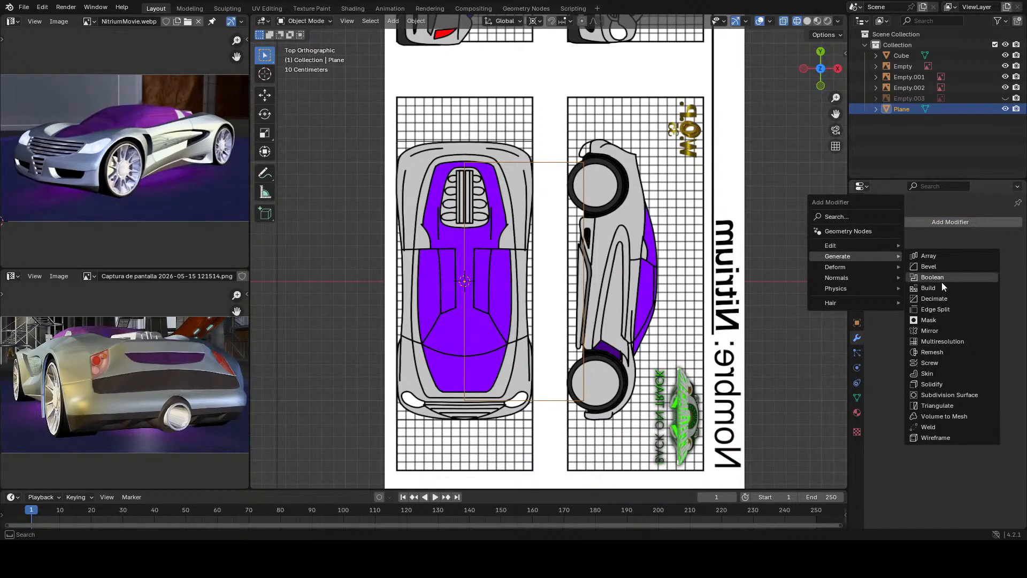
pyautogui.click(942, 330)
pyautogui.press('Tab')
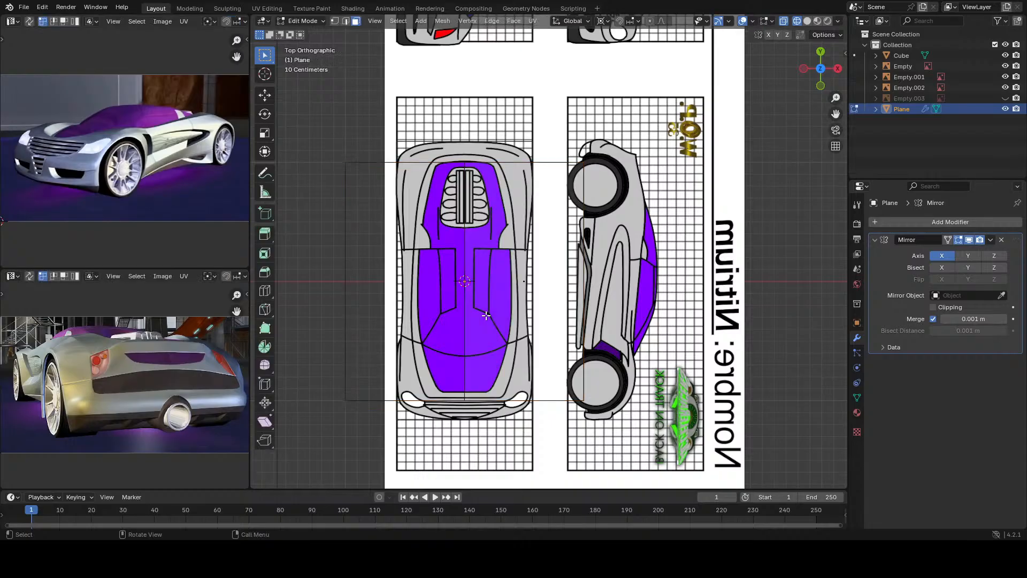
pyautogui.click(933, 307)
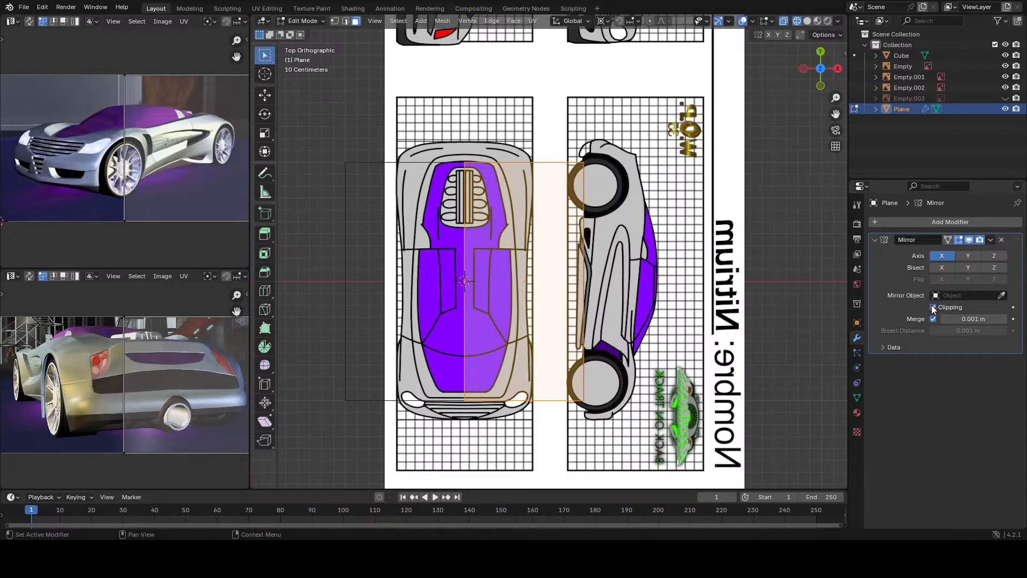
# Step: Scale the mirrored half plane down to a small patch over the middle of the cabin in the top-view blueprint
pyautogui.press('s')
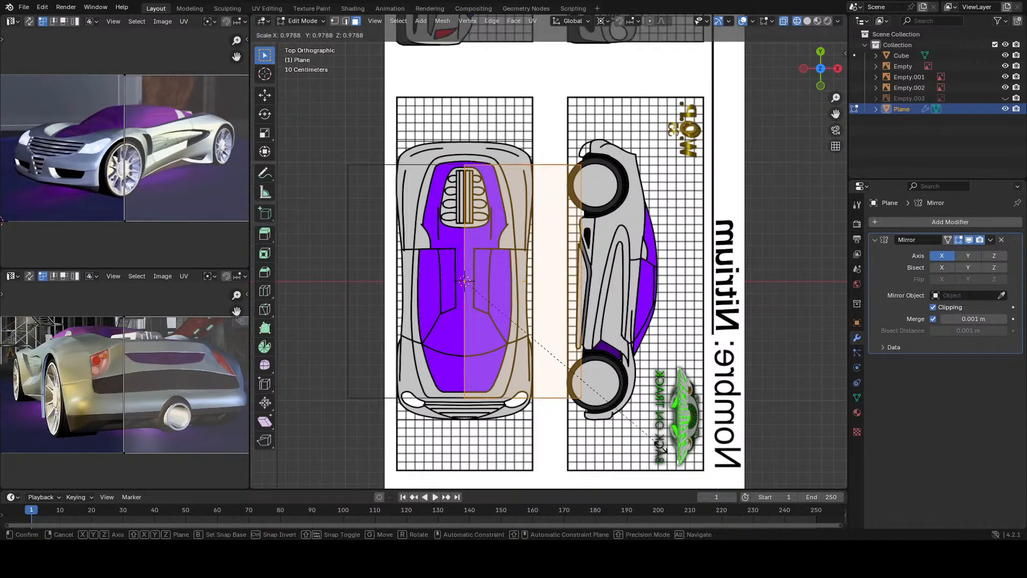
pyautogui.click(493, 298)
pyautogui.scroll(7, 311, 376)
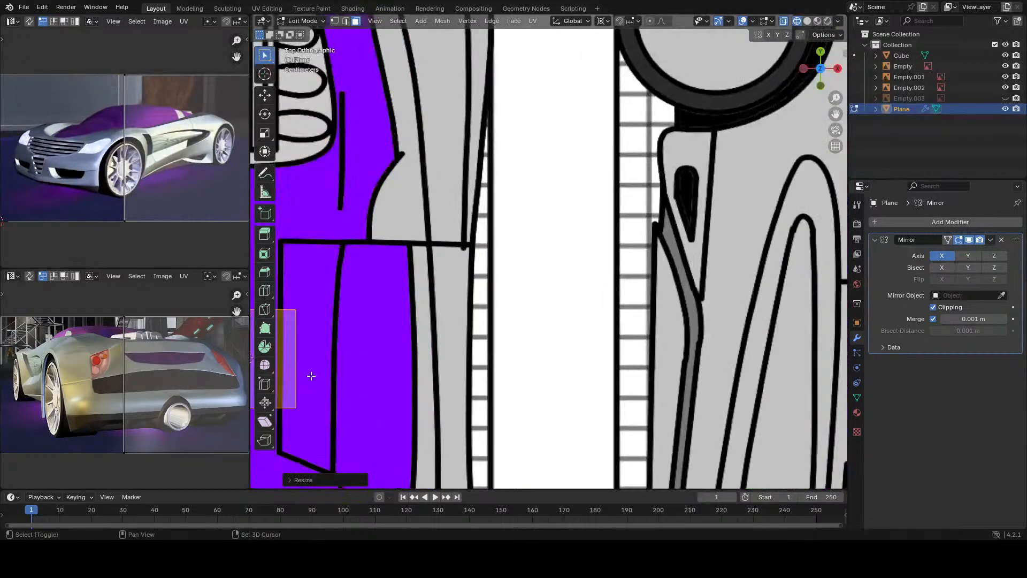
pyautogui.keyDown('shift'); pyautogui.moveTo(312, 376); pyautogui.dragTo(575, 348, button='middle'); pyautogui.keyUp('shift')
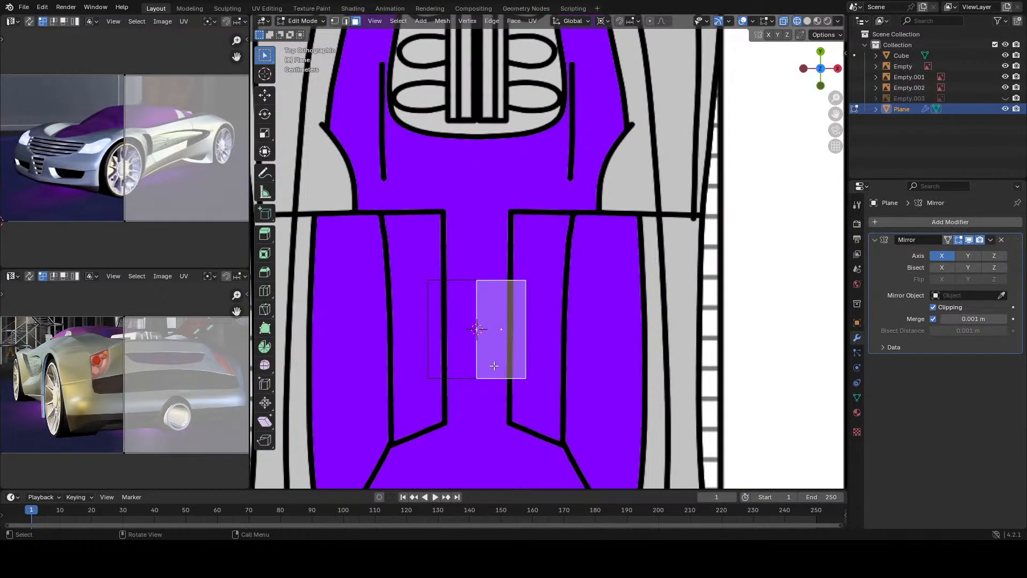
pyautogui.press('2')
pyautogui.click(474, 347)
pyautogui.press('e')
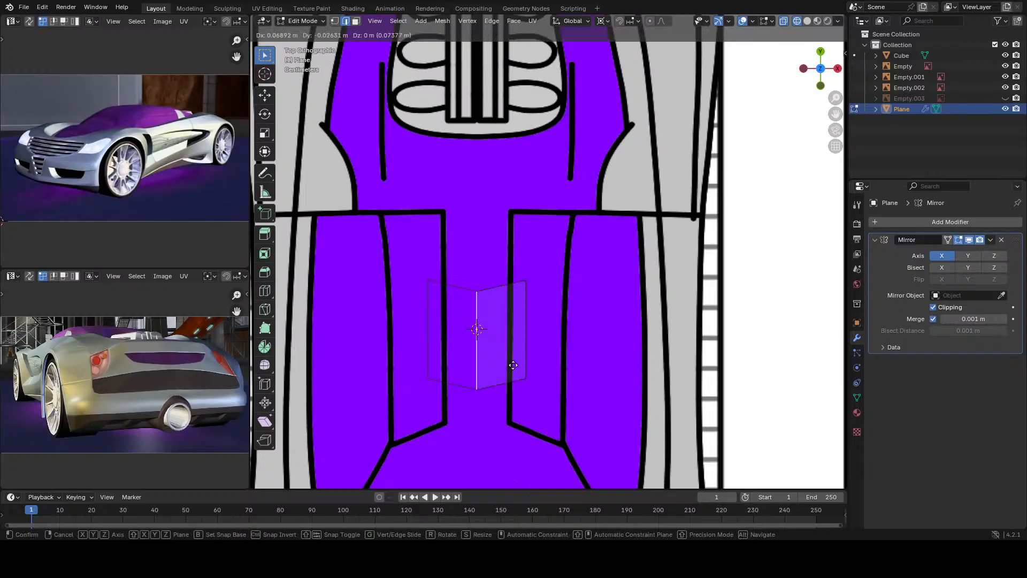
pyautogui.press('Escape')
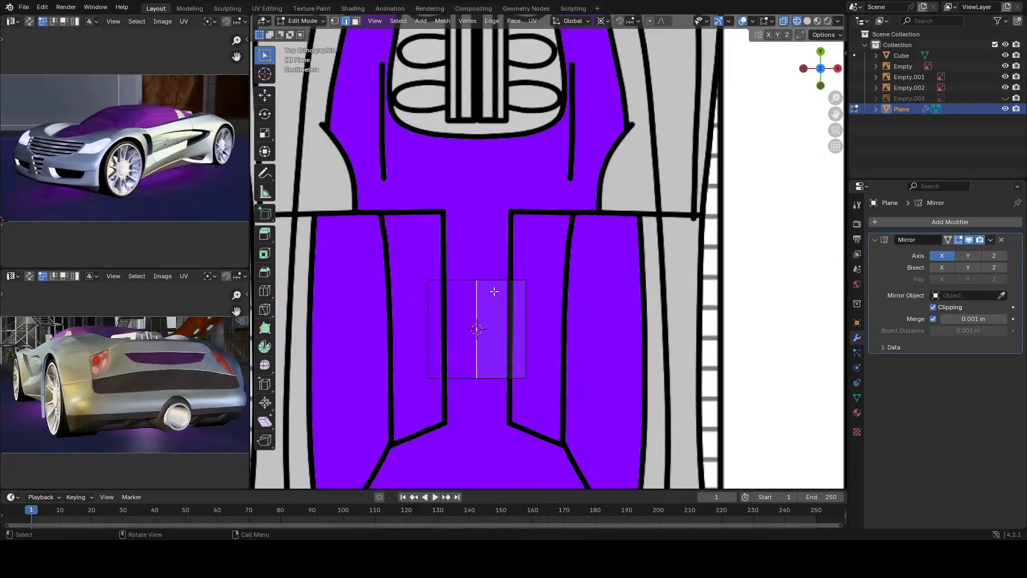
# Step: Examine the plane's position against the car's roof line in the right and top orthographic views
pyautogui.scroll(-5, 523, 359)
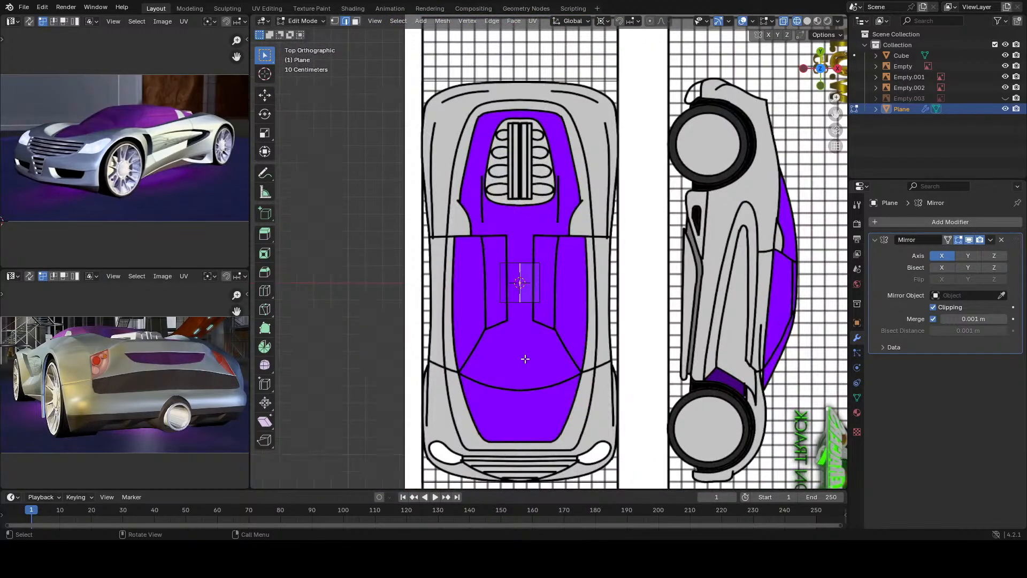
pyautogui.press('KP_3')
pyautogui.scroll(3, 527, 343)
pyautogui.scroll(2, 539, 288)
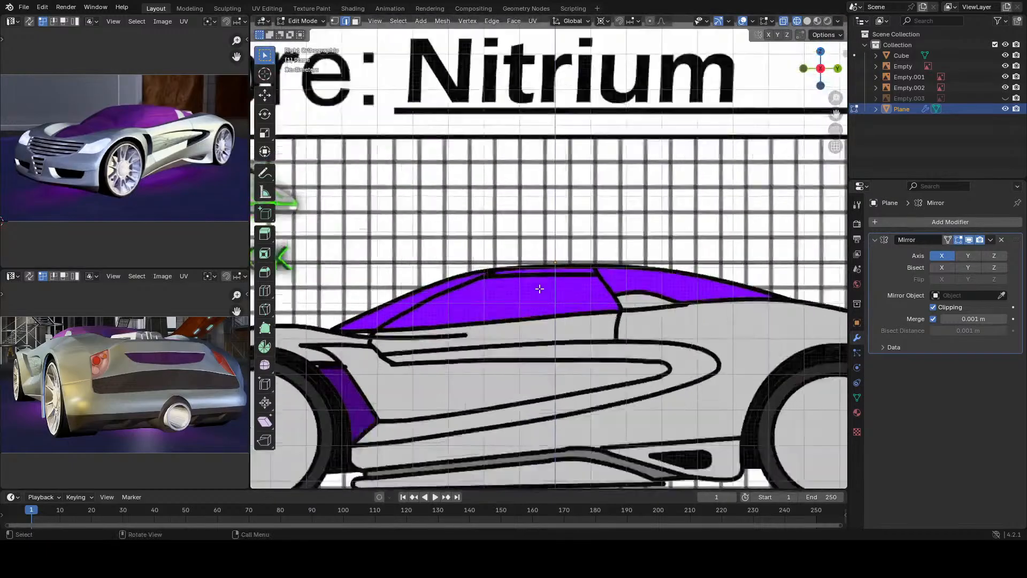
pyautogui.scroll(-6, 539, 289)
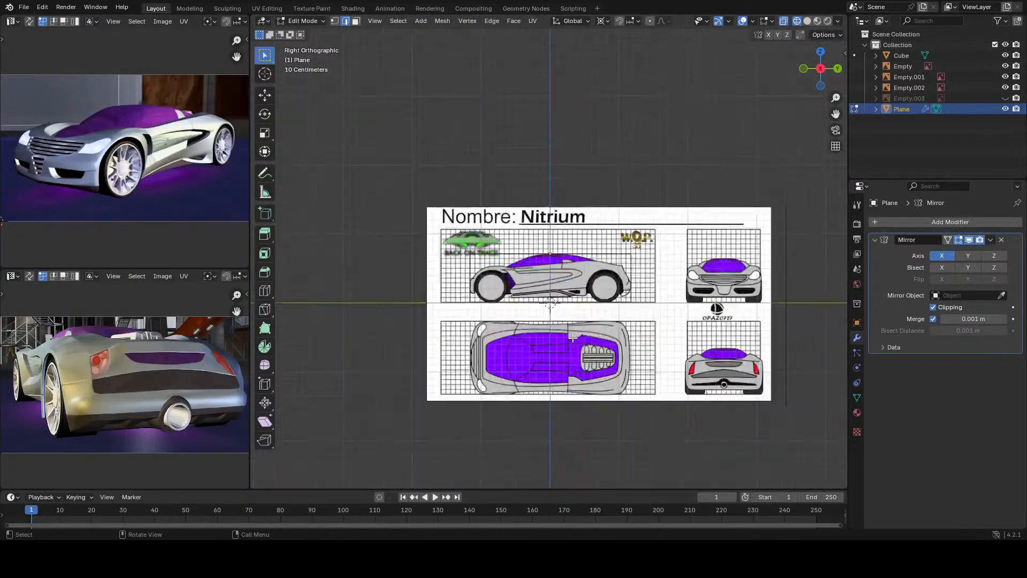
pyautogui.scroll(8, 573, 338)
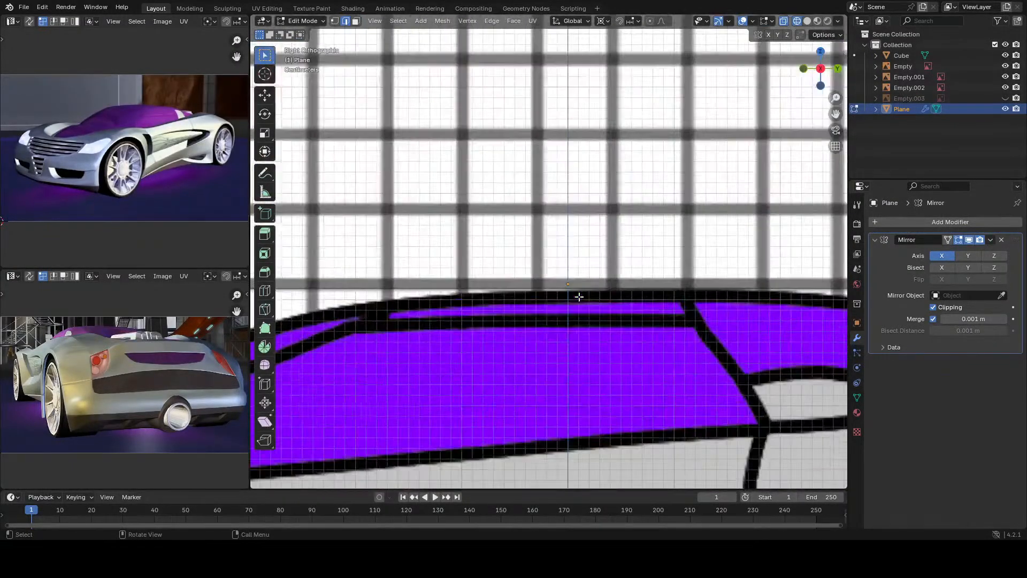
pyautogui.press('1')
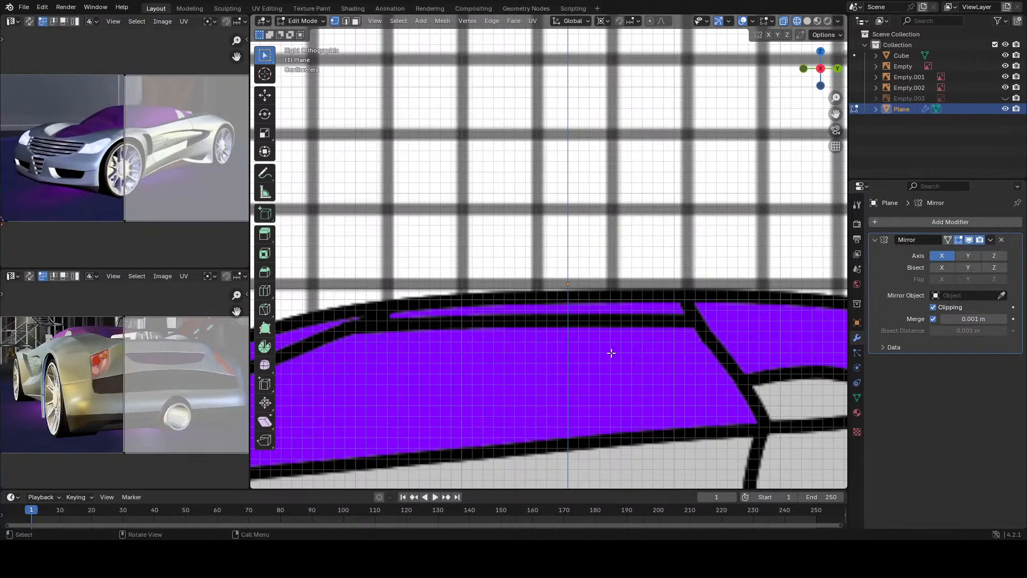
pyautogui.scroll(-6, 653, 333)
pyautogui.scroll(4, 591, 328)
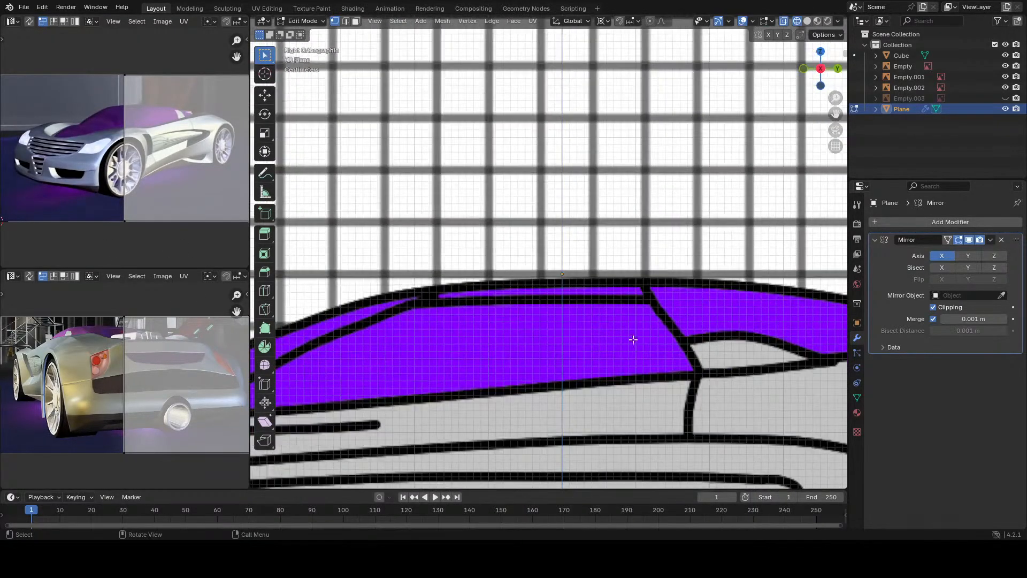
pyautogui.moveTo(579, 282); pyautogui.dragTo(617, 357, button='middle')
pyautogui.press('KP_7')
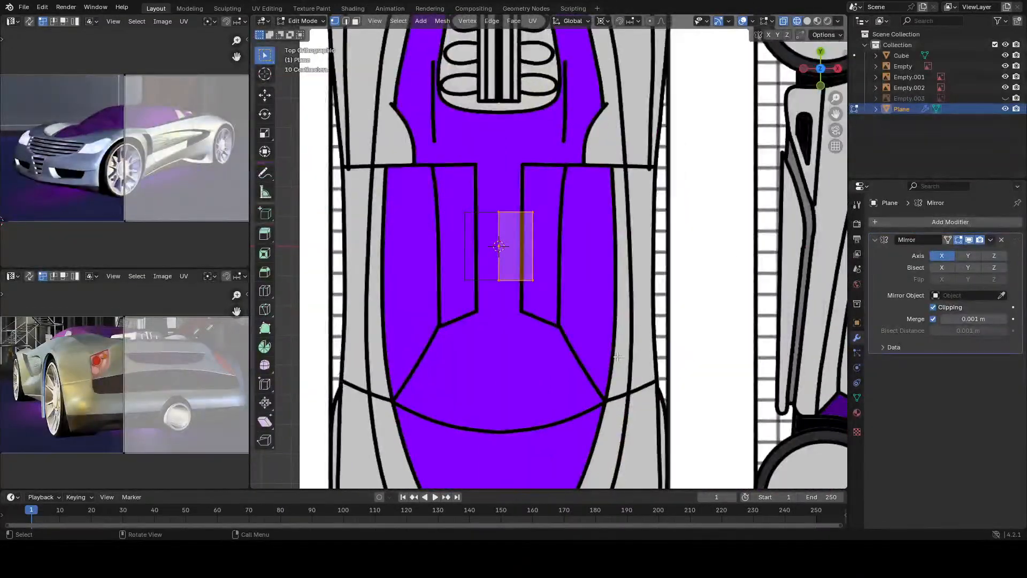
pyautogui.press('KP_3')
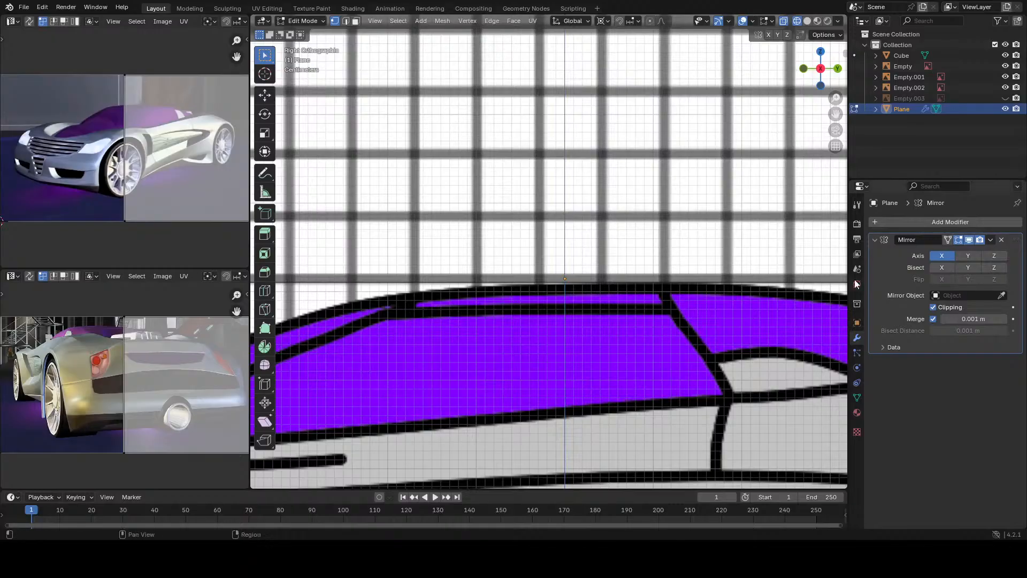
# Step: Unhide the Empty.003 reference, leave Edit Mode, and set the Depth of the Empty reference image to Default
pyautogui.click(1005, 99)
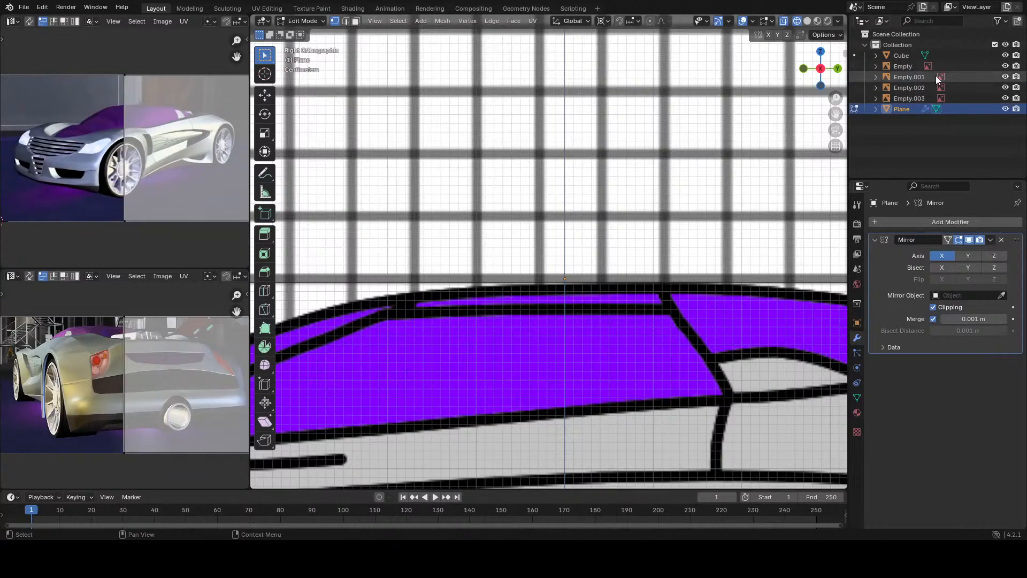
pyautogui.click(911, 67)
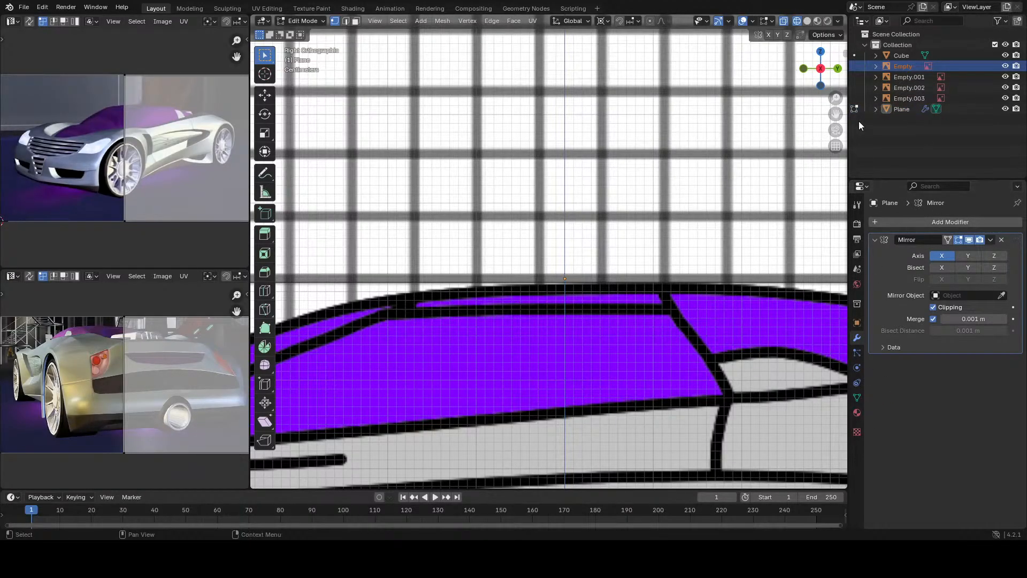
pyautogui.press('Tab')
pyautogui.click(902, 65)
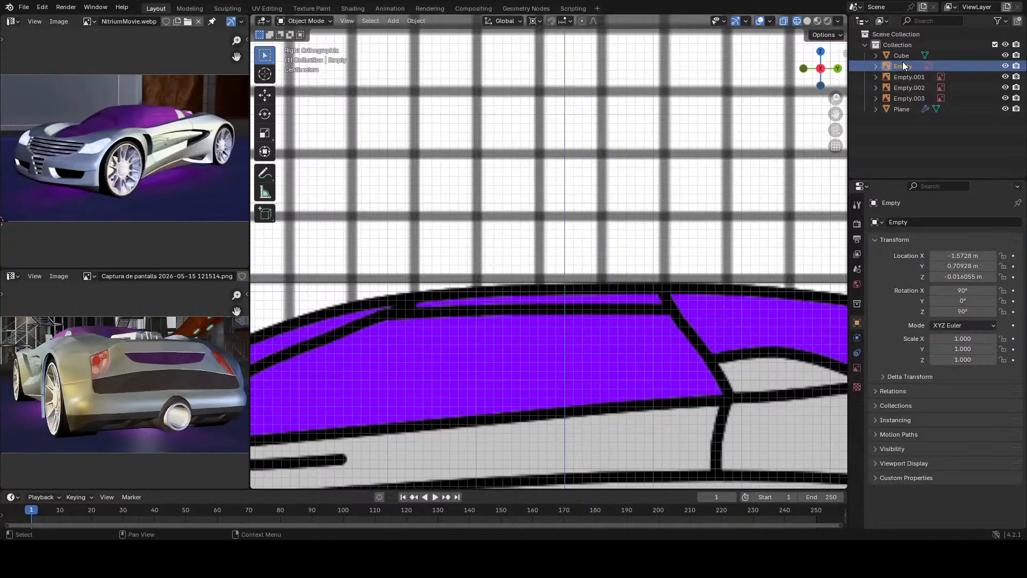
pyautogui.click(857, 368)
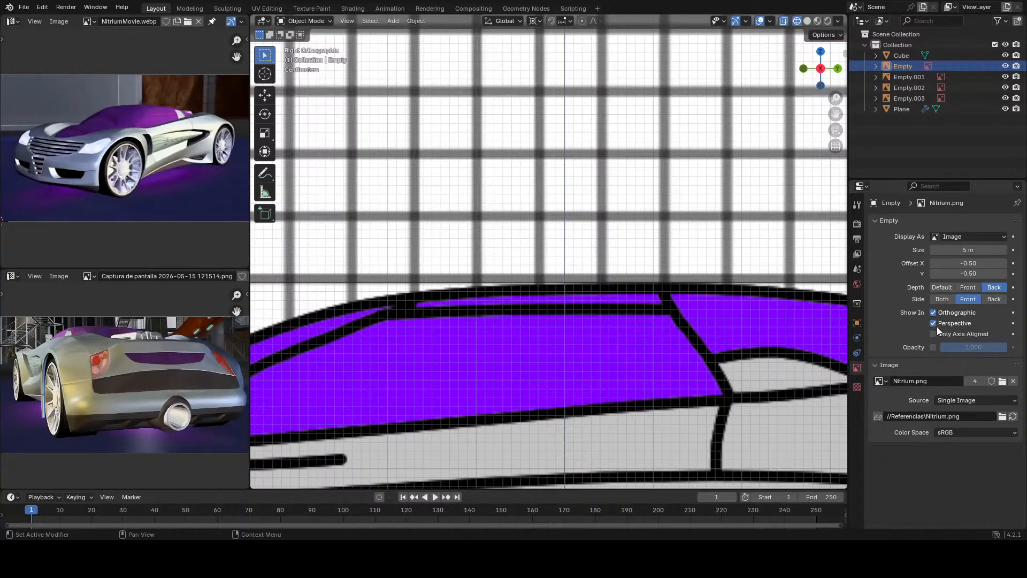
pyautogui.click(941, 289)
pyautogui.click(994, 299)
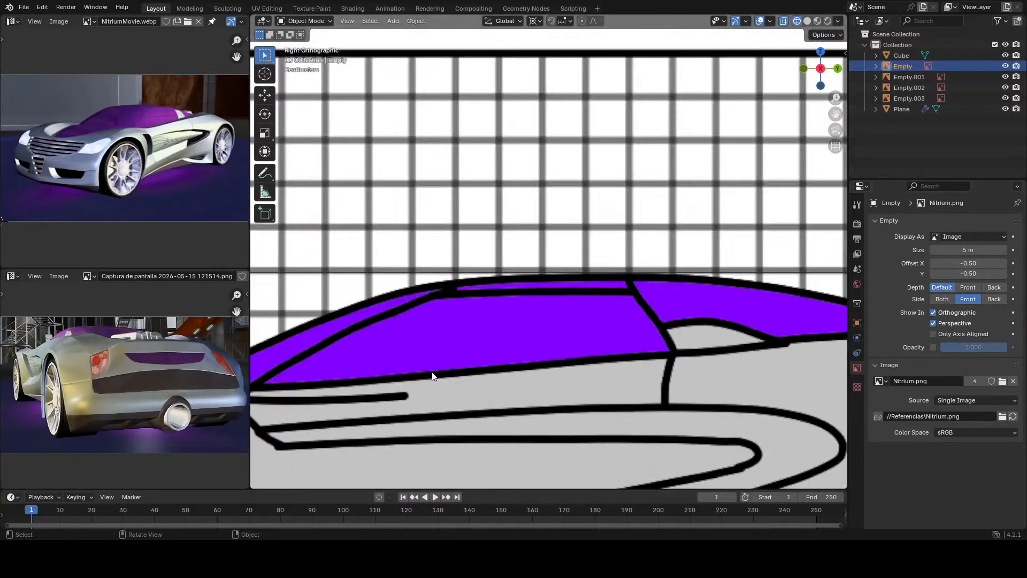
# Step: Set the Depth of the remaining blueprint reference images, Empty.001 to Empty.003, to Default
pyautogui.click(906, 78)
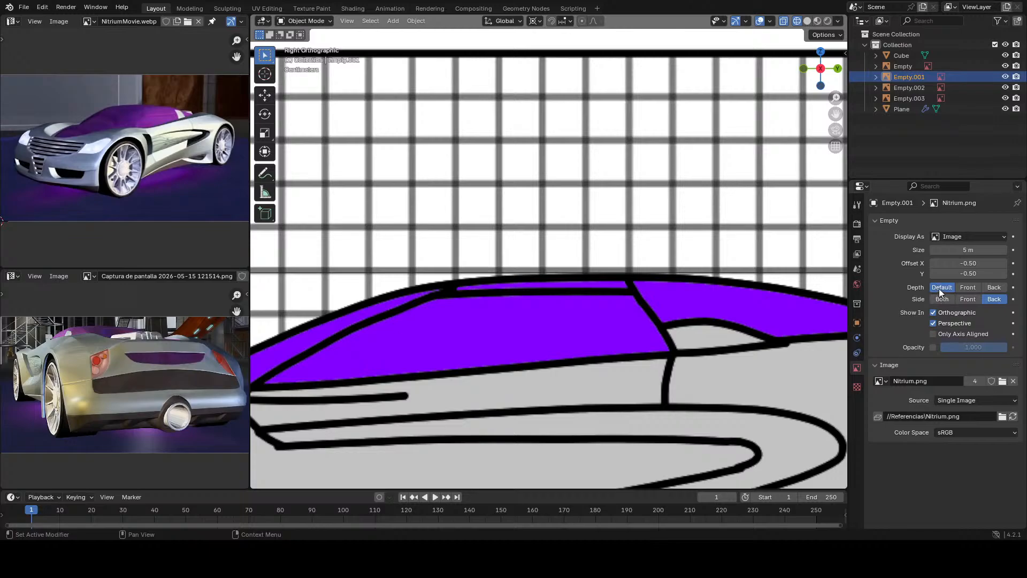
pyautogui.click(910, 86)
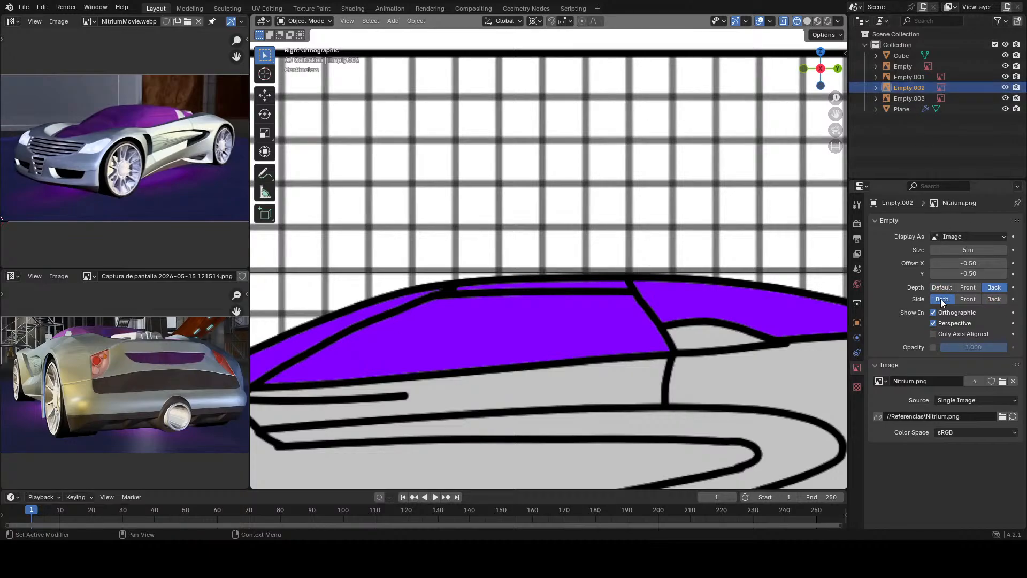
pyautogui.click(909, 99)
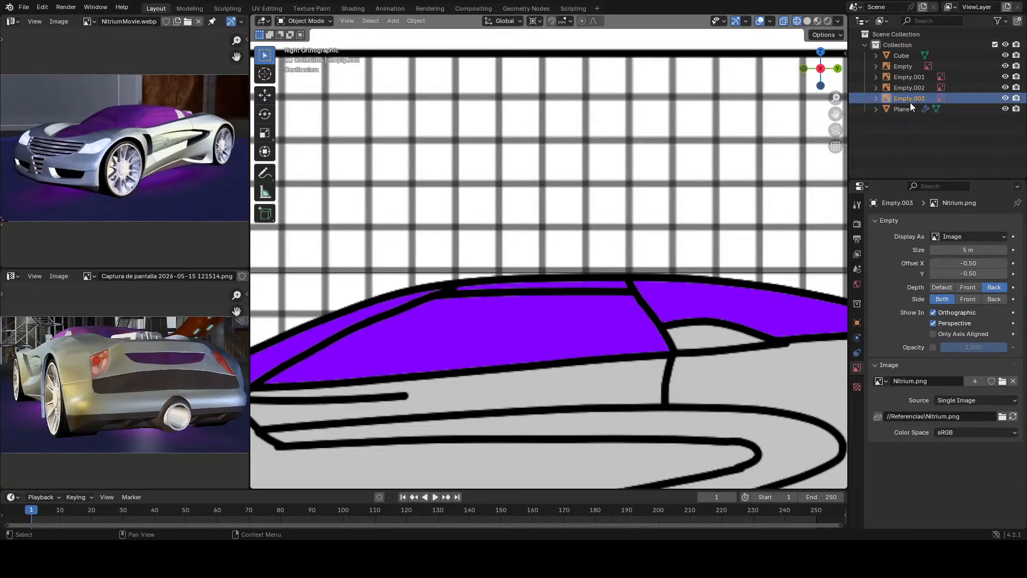
pyautogui.click(944, 288)
# Step: Enter Edit Mode on the Plane and raise its geometry along Z to the car's roof line in the right orthographic view
pyautogui.moveTo(480, 310); pyautogui.dragTo(522, 377, button='middle')
pyautogui.click(522, 377)
pyautogui.press('KP_3')
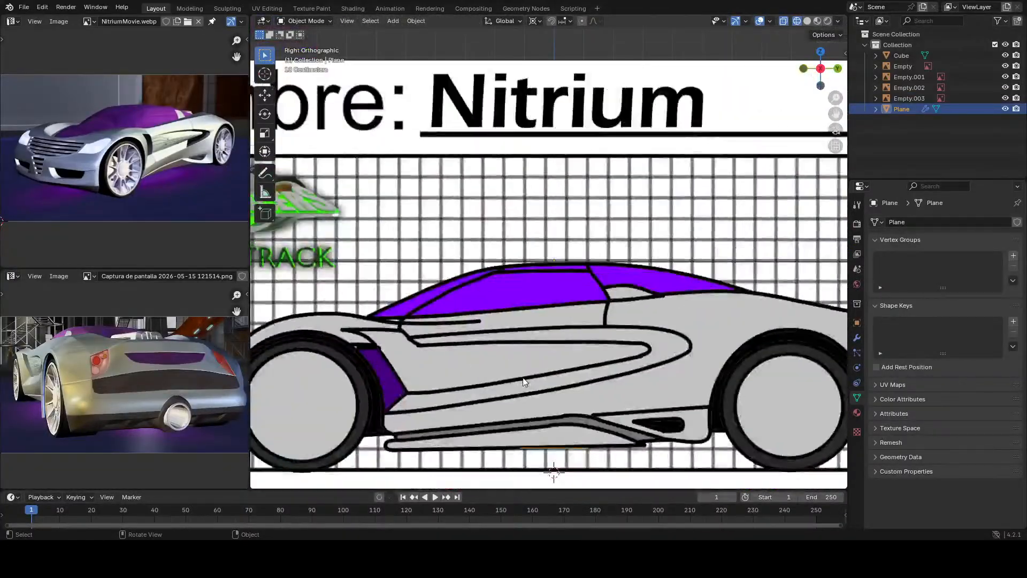
pyautogui.press('Tab')
pyautogui.scroll(4, 522, 378)
pyautogui.scroll(3, 595, 314)
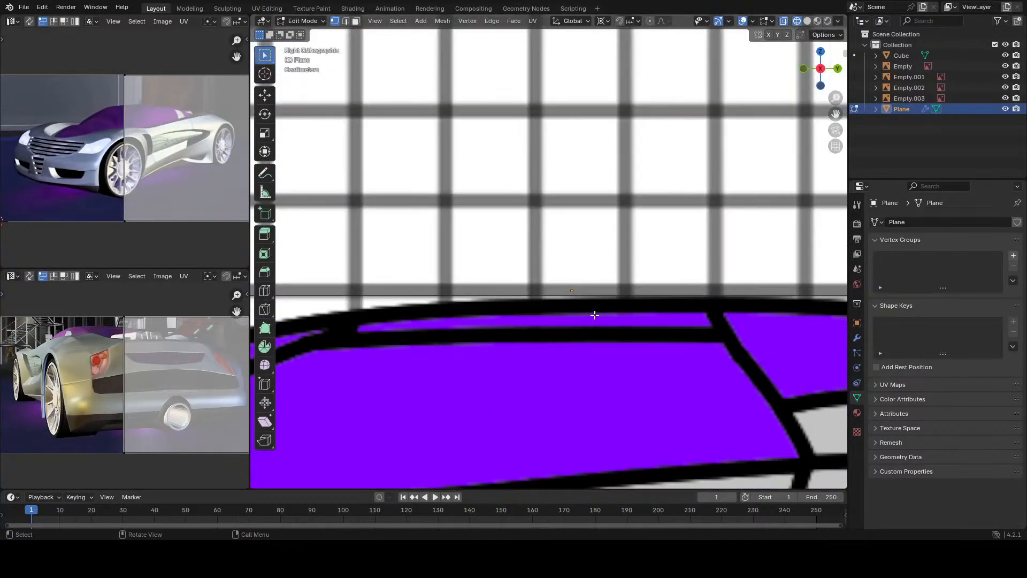
pyautogui.moveTo(596, 314); pyautogui.dragTo(529, 335, button='middle')
pyautogui.press('KP_3')
pyautogui.scroll(3, 529, 335)
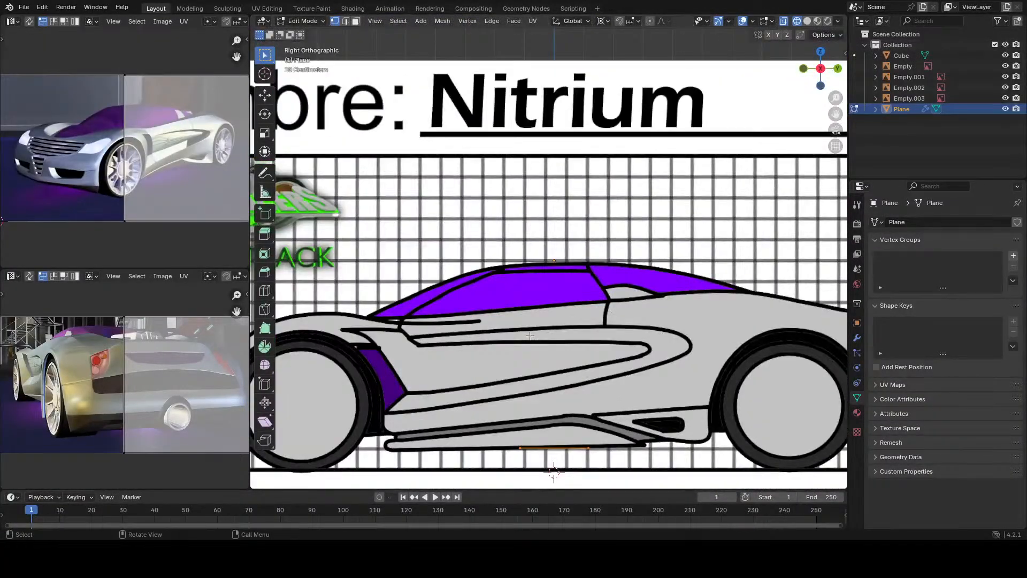
pyautogui.press('g')
pyautogui.press('z')
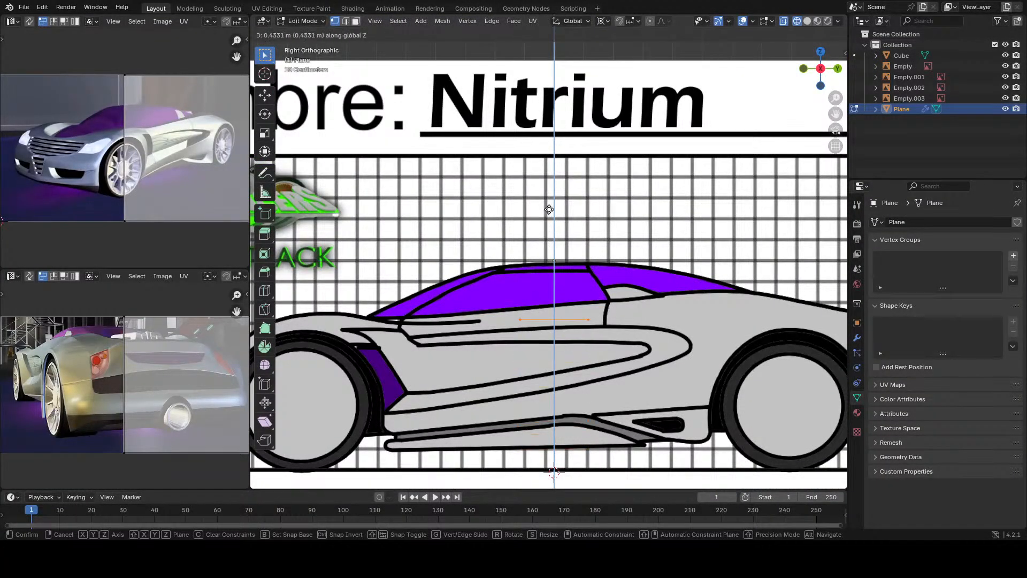
pyautogui.click(560, 167)
# Step: Lower the plane slightly along Z to fit the roof's top outline in the side blueprint
pyautogui.scroll(6, 597, 311)
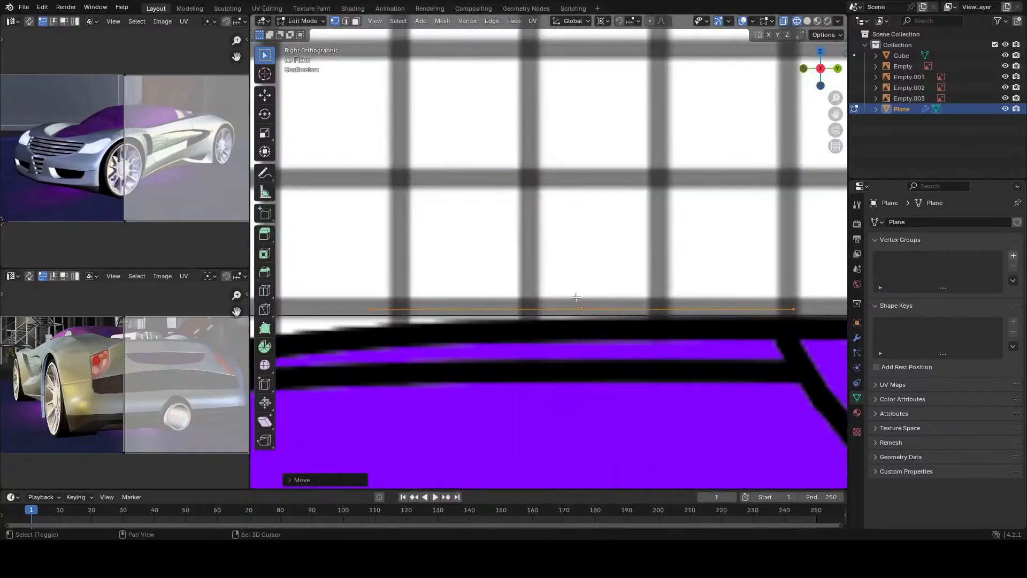
pyautogui.scroll(-3, 597, 310)
pyautogui.press('g')
pyautogui.press('z')
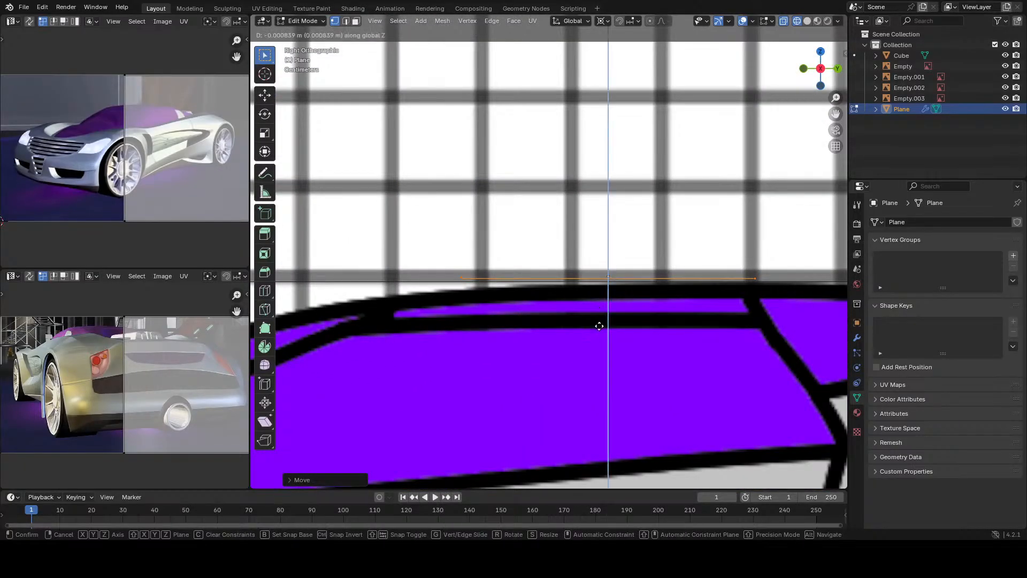
pyautogui.click(608, 425)
# Step: In the top orthographic view, move the plane's outer edge about 0.04 m inward along X to the roof panel's inner line
pyautogui.press('KP_7')
pyautogui.scroll(-5, 608, 433)
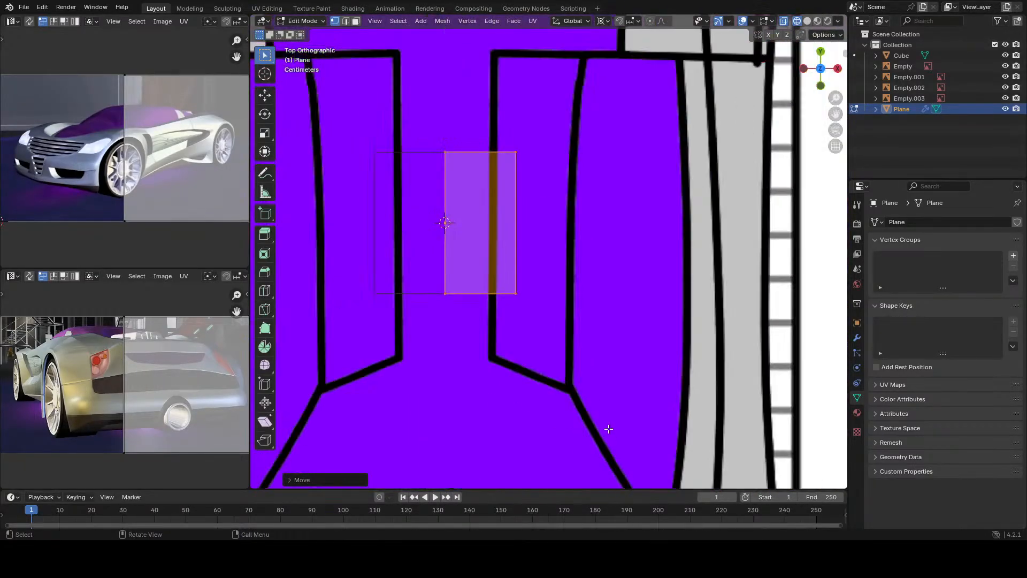
pyautogui.scroll(7, 598, 374)
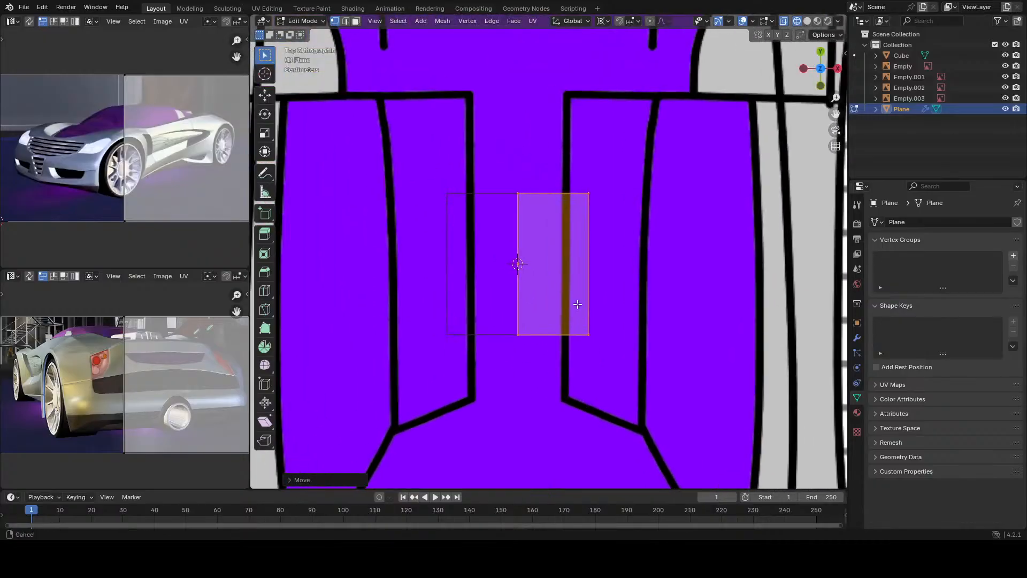
pyautogui.moveTo(613, 398); pyautogui.dragTo(538, 110)
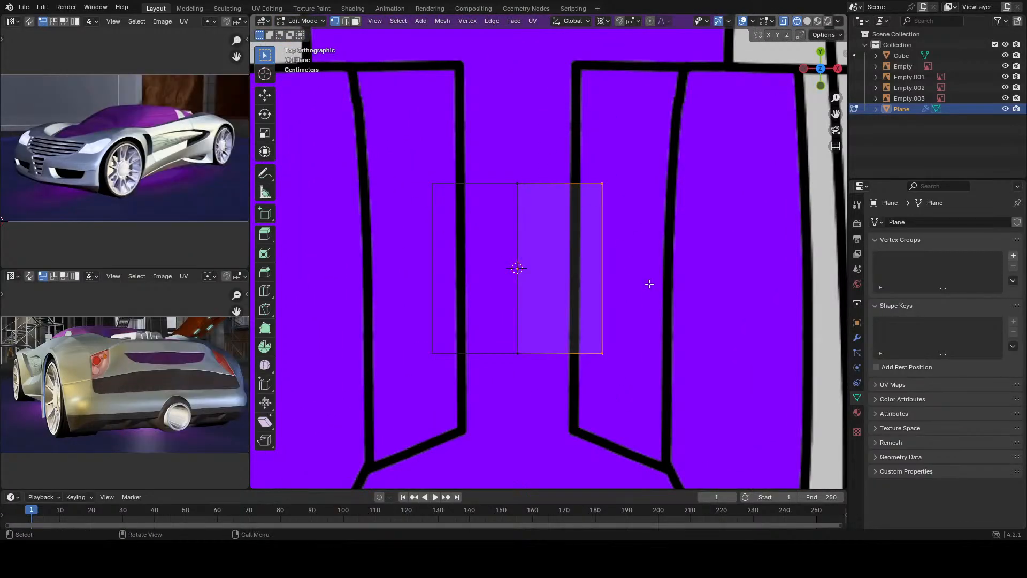
pyautogui.press('g')
pyautogui.press('x')
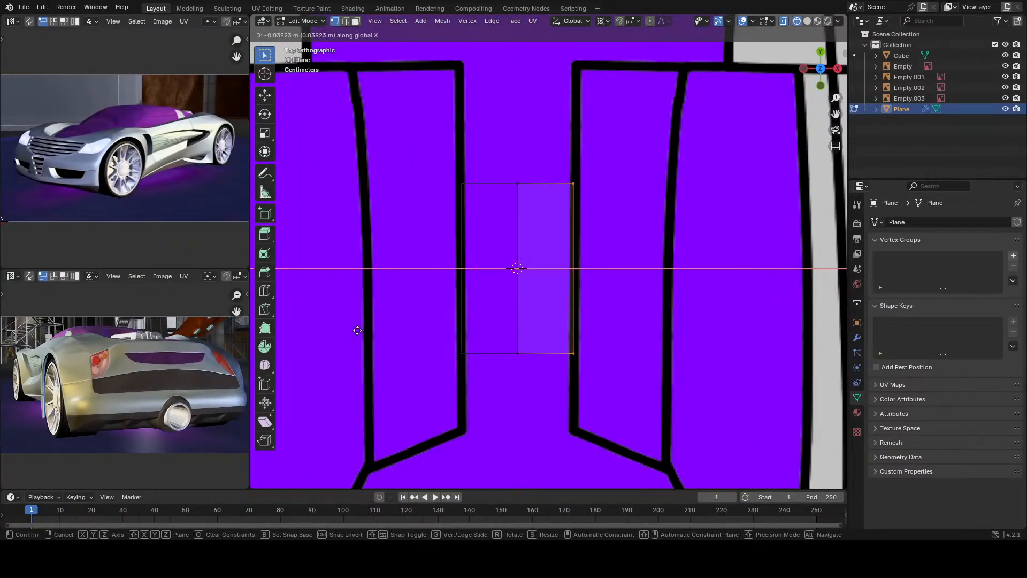
pyautogui.click(366, 331)
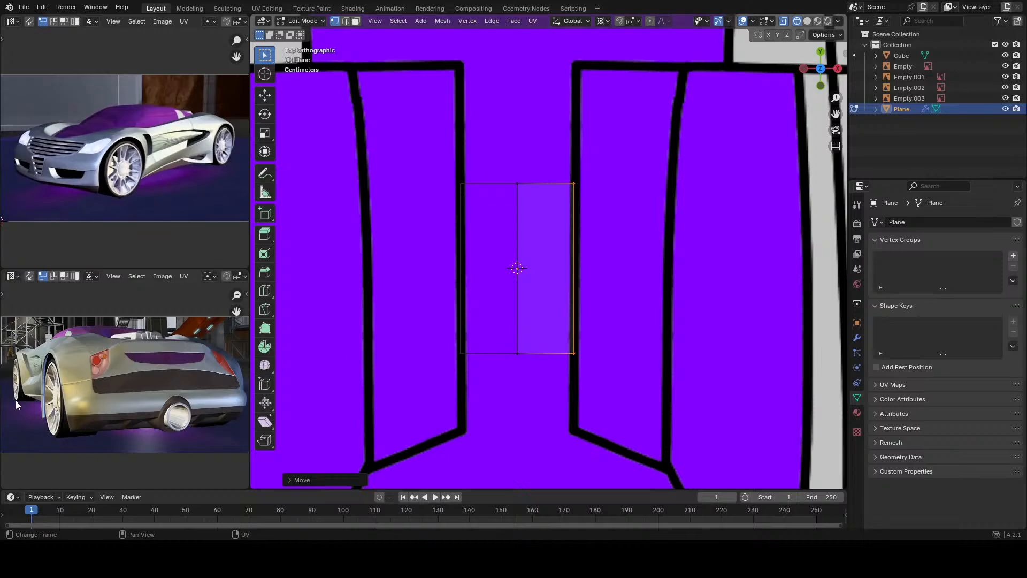
# Step: Shorten the plane along Y by moving its rear and front edges toward the centre in the top view
pyautogui.scroll(5, 66, 146)
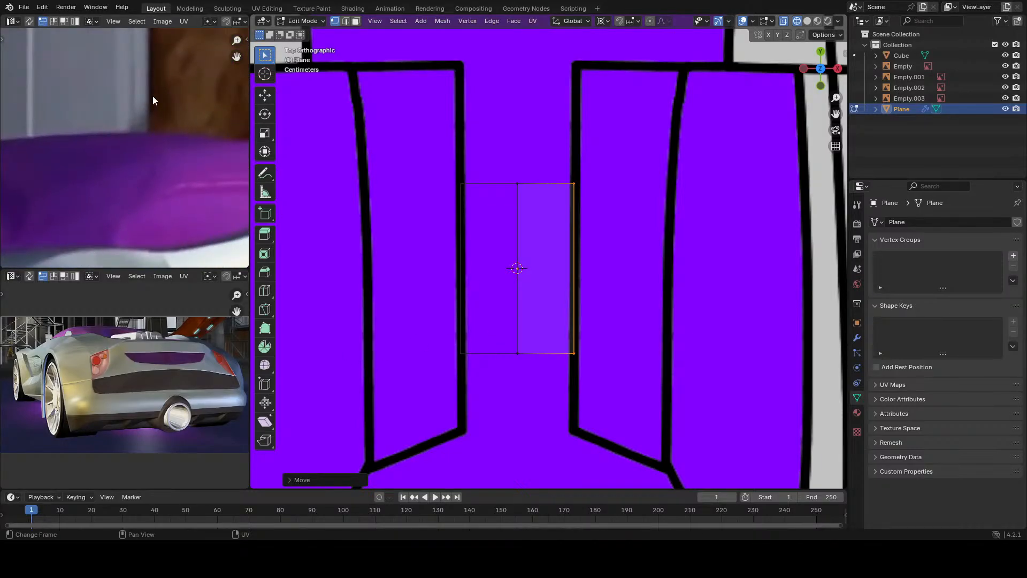
pyautogui.scroll(-4, 548, 349)
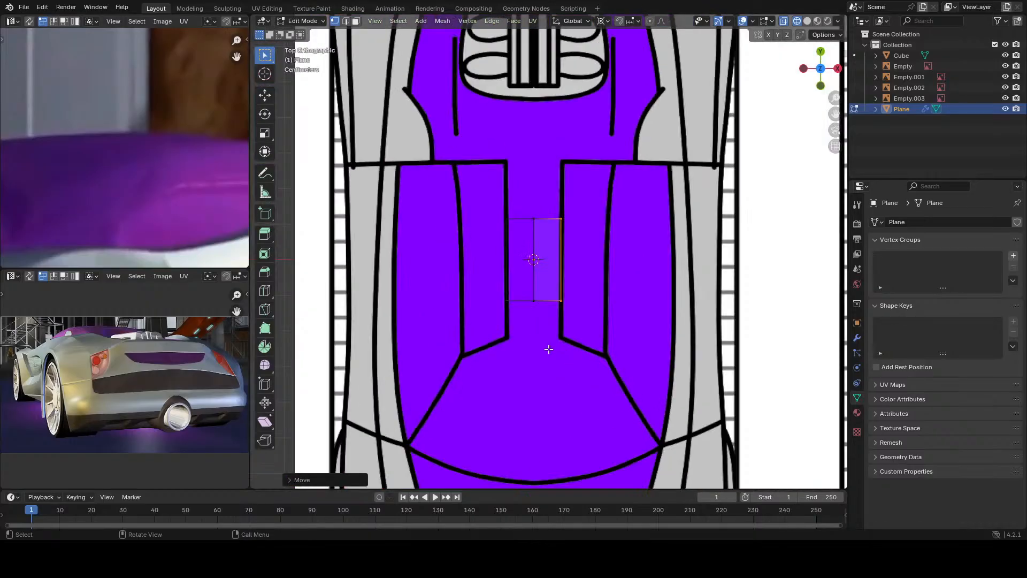
pyautogui.scroll(2, 642, 278)
pyautogui.moveTo(669, 255); pyautogui.dragTo(475, 194)
pyautogui.press('g')
pyautogui.press('y')
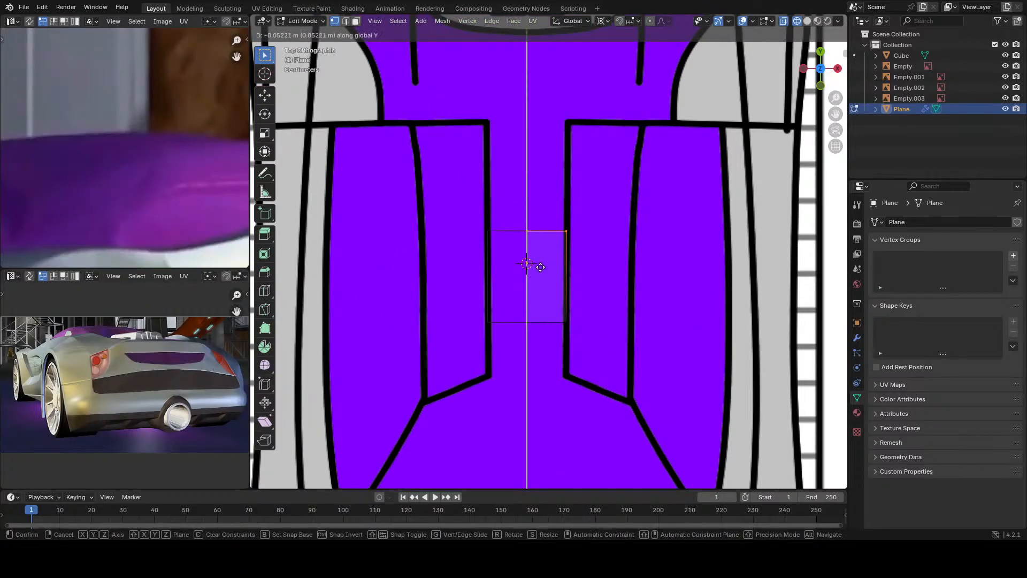
pyautogui.click(531, 270)
pyautogui.moveTo(608, 378); pyautogui.dragTo(463, 292)
pyautogui.press('g')
pyautogui.press('y')
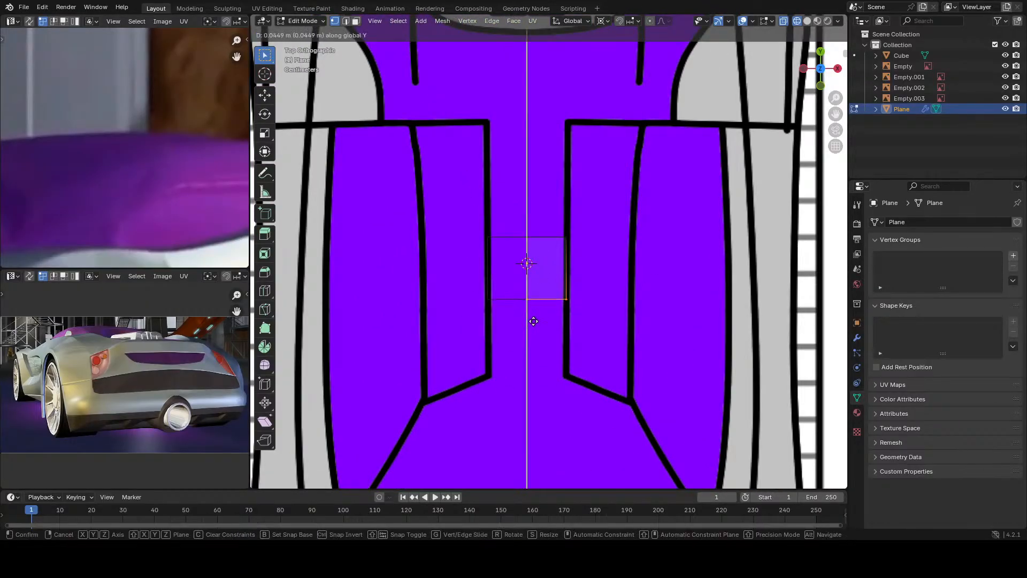
pyautogui.click(534, 314)
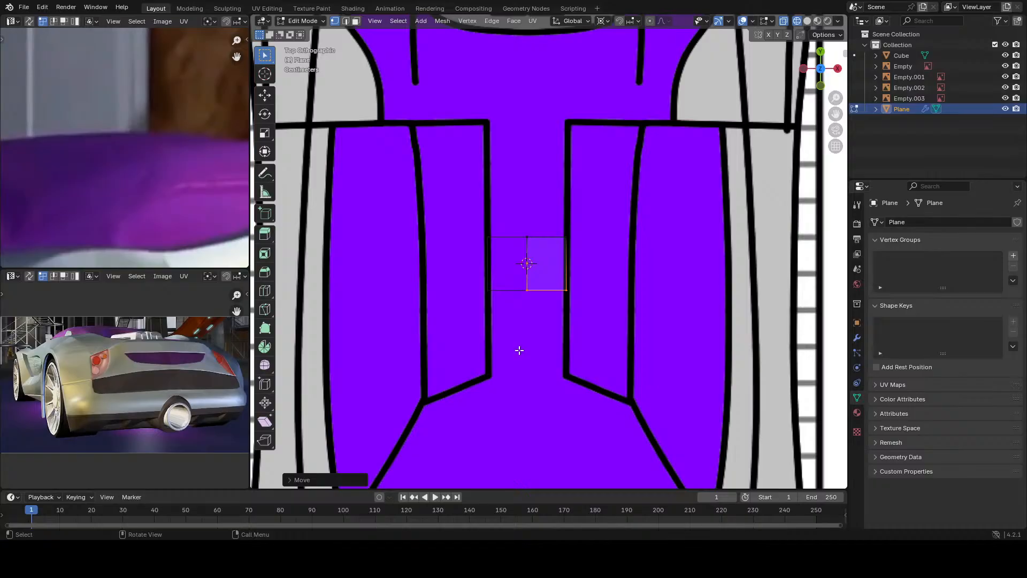
# Step: Examine the car's roof shape in the front reference photo and the plane's place on the top-view blueprint
pyautogui.scroll(-5, 520, 351)
pyautogui.scroll(5, 518, 351)
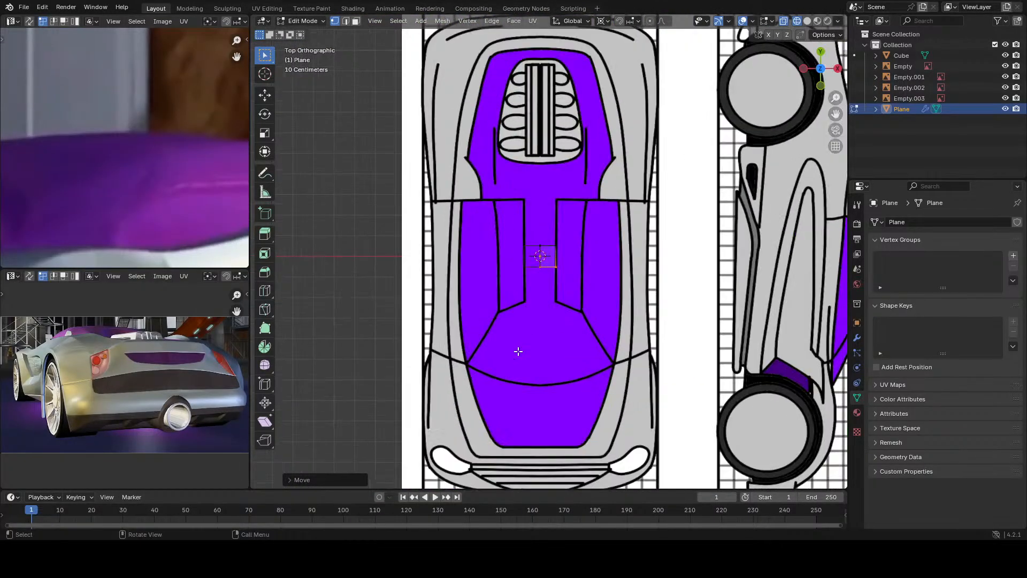
pyautogui.scroll(3, 518, 351)
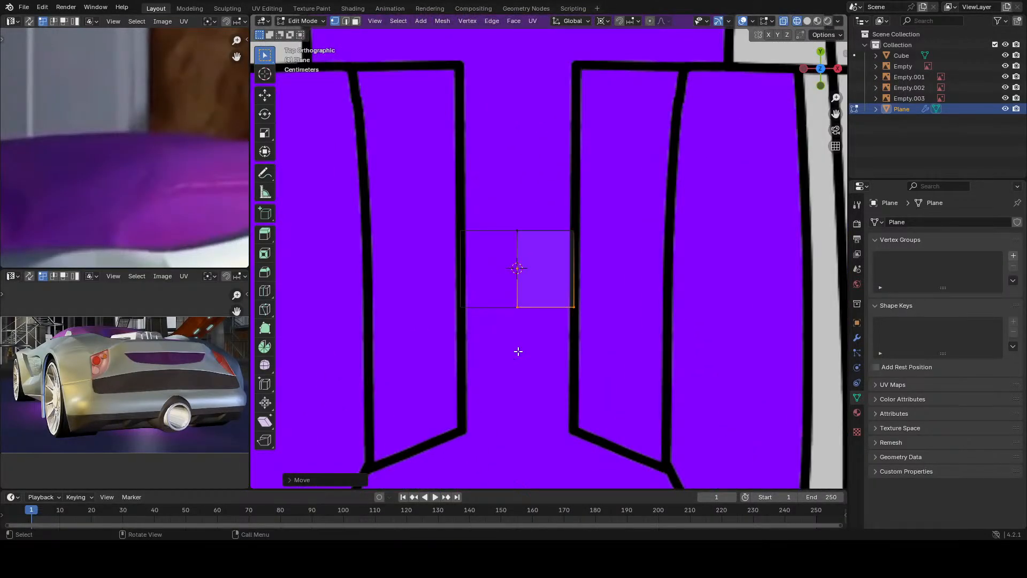
pyautogui.scroll(-5, 137, 199)
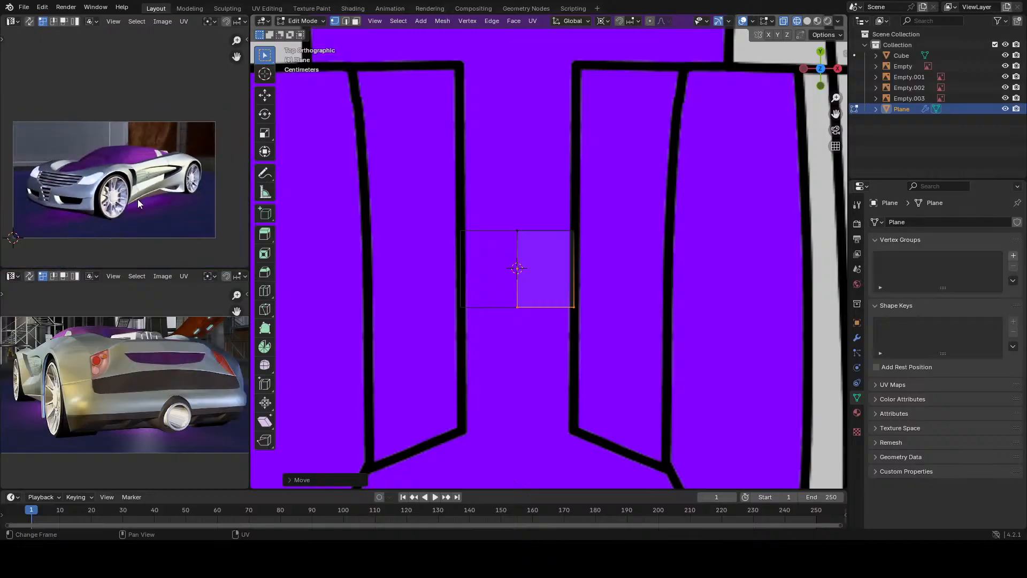
pyautogui.moveTo(137, 199); pyautogui.dragTo(148, 200, button='middle')
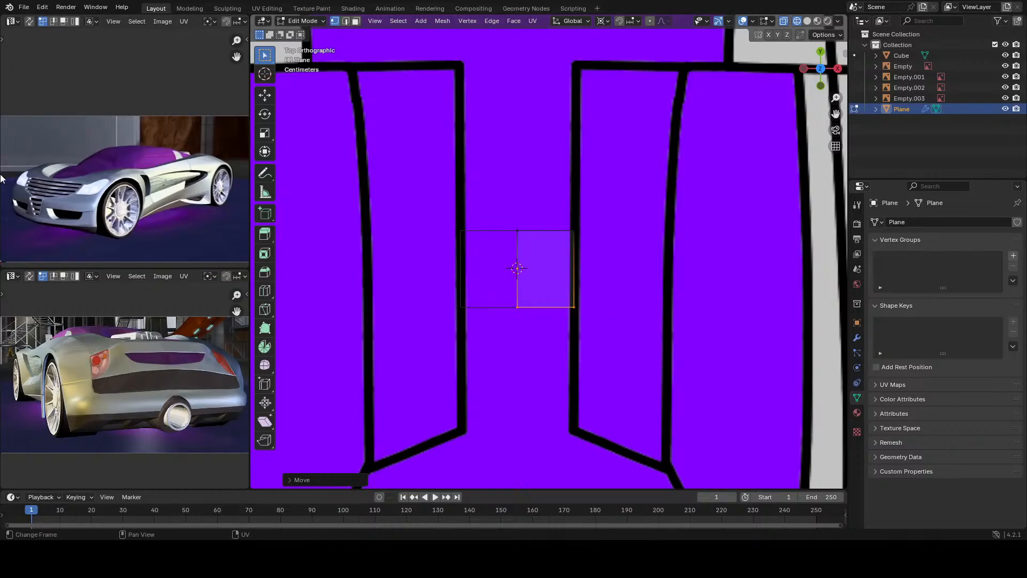
pyautogui.scroll(-7, 558, 375)
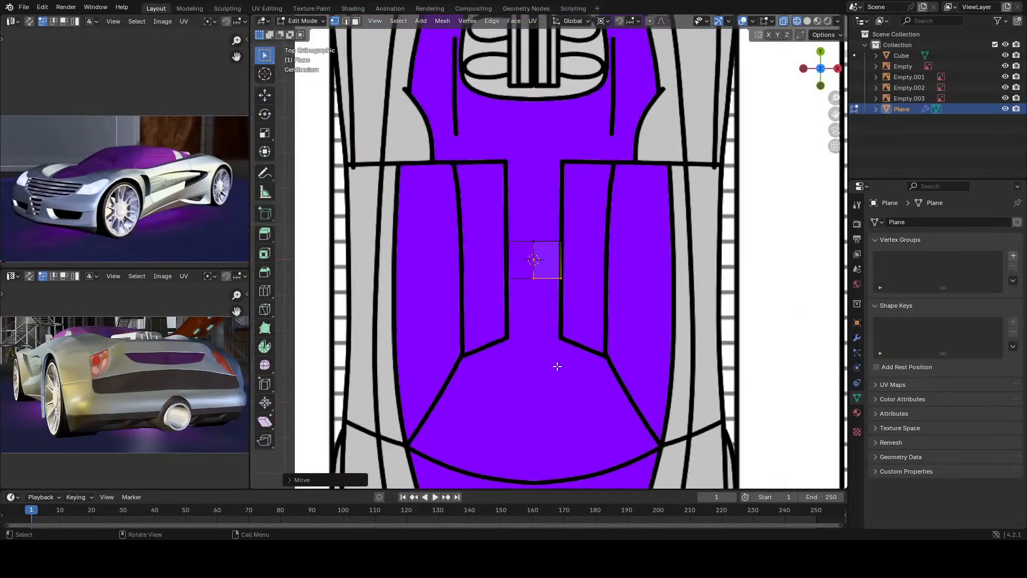
pyautogui.scroll(8, 557, 364)
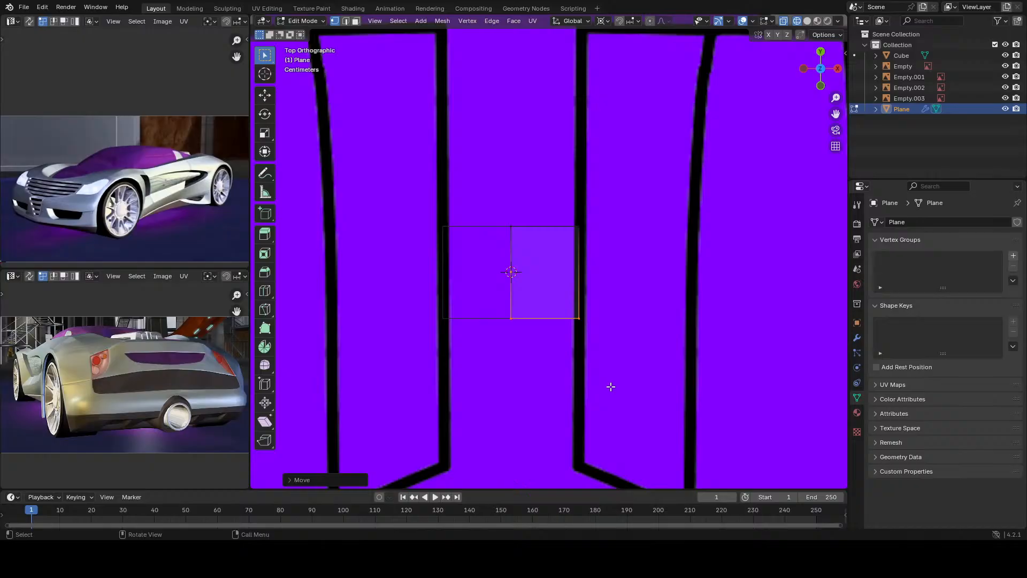
pyautogui.scroll(-6, 611, 386)
pyautogui.scroll(7, 580, 383)
# Step: Select the plane's front edge and extrude it forward along Y to the curved base line of the windshield
pyautogui.click(534, 300)
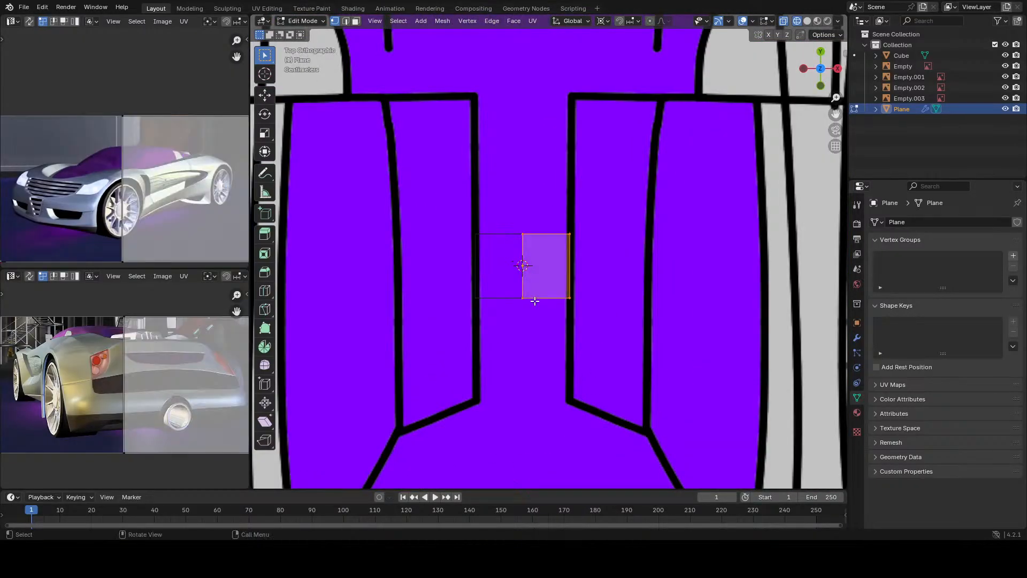
pyautogui.moveTo(600, 277); pyautogui.dragTo(508, 321)
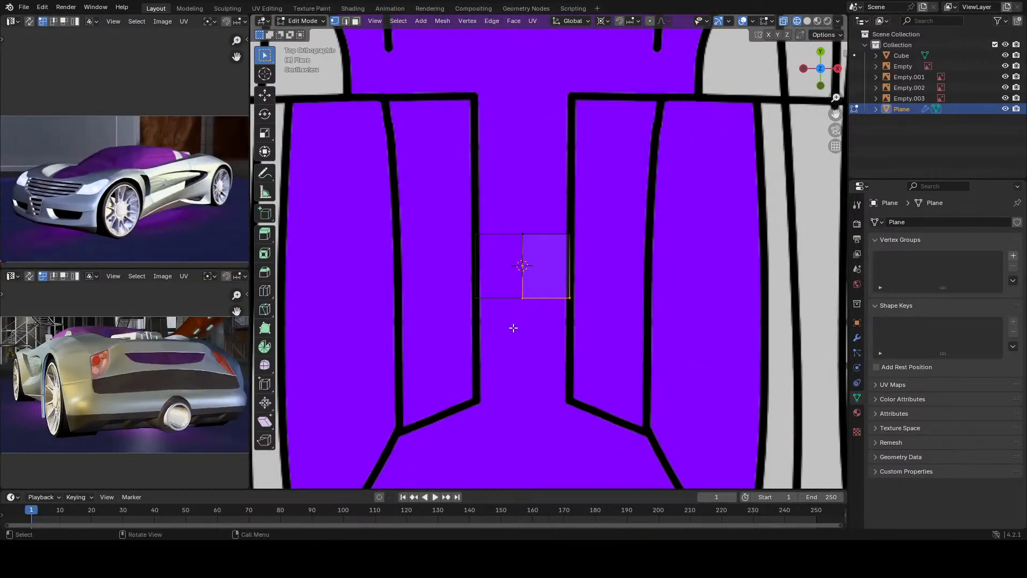
pyautogui.press('KP_3')
pyautogui.press('KP_7')
pyautogui.scroll(-5, 514, 327)
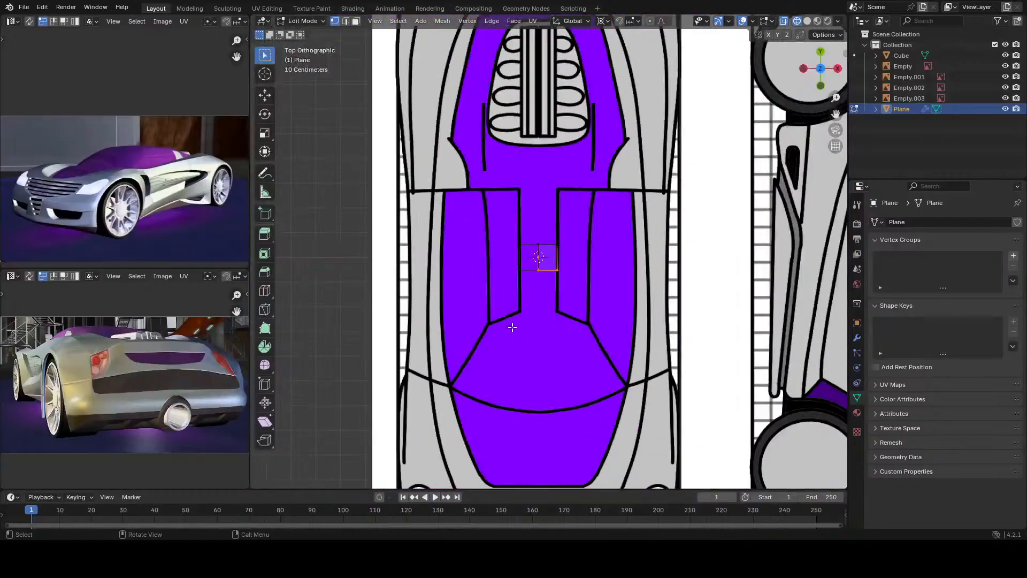
pyautogui.scroll(4, 528, 356)
pyautogui.keyDown('shift'); pyautogui.moveTo(528, 355); pyautogui.dragTo(533, 305, button='middle'); pyautogui.keyUp('shift')
pyautogui.scroll(2, 547, 305)
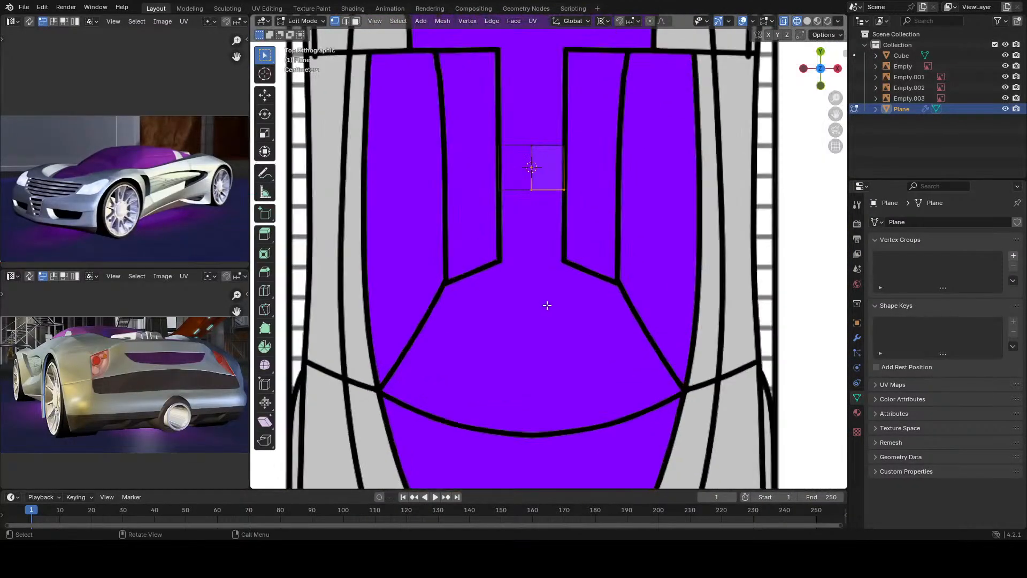
pyautogui.press('e')
pyautogui.press('y')
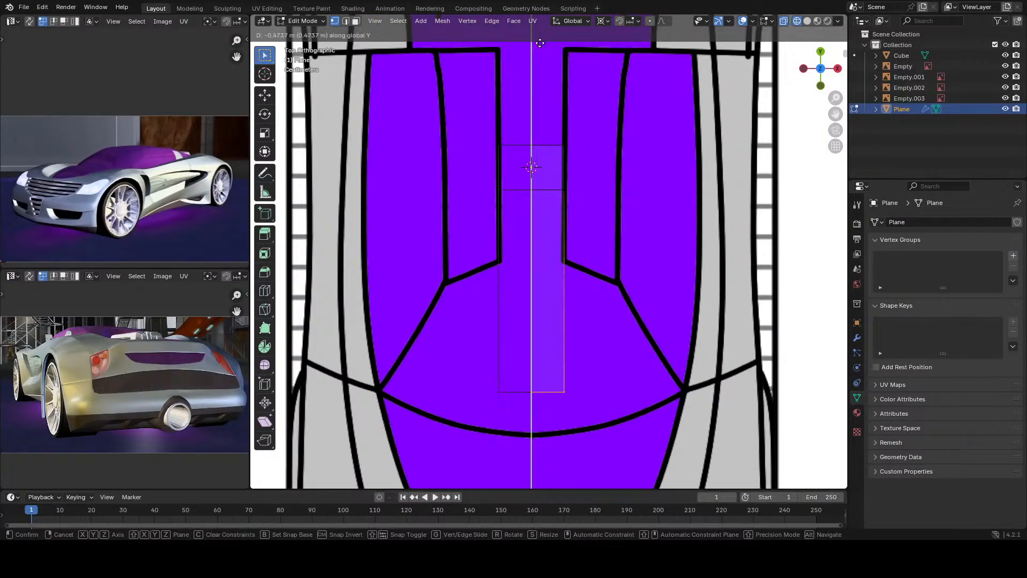
pyautogui.click(556, 81)
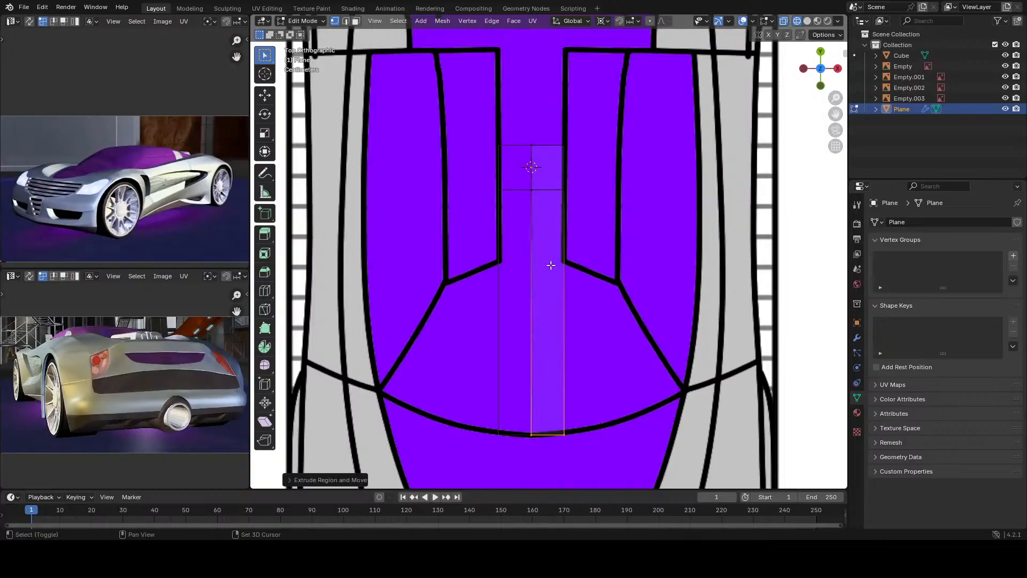
# Step: In the right orthographic view, lower the extruded front edge about 0.18 m along Z to the base of the windshield
pyautogui.keyDown('shift'); pyautogui.moveTo(552, 300); pyautogui.dragTo(551, 159, button='middle'); pyautogui.keyUp('shift')
pyautogui.scroll(3, 527, 215)
pyautogui.keyDown('shift'); pyautogui.moveTo(560, 322); pyautogui.dragTo(511, 347, button='middle'); pyautogui.keyUp('shift')
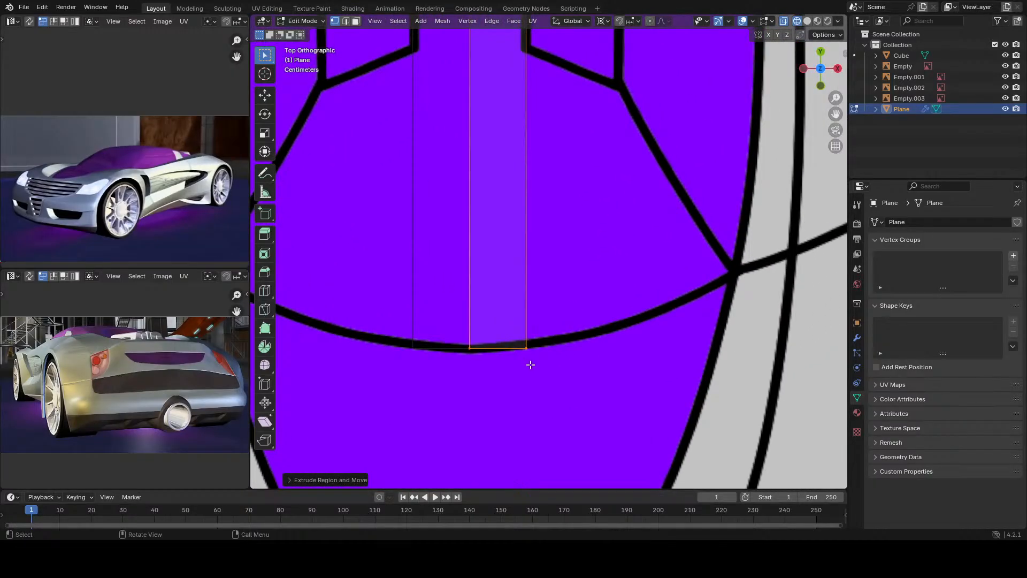
pyautogui.press('KP_3')
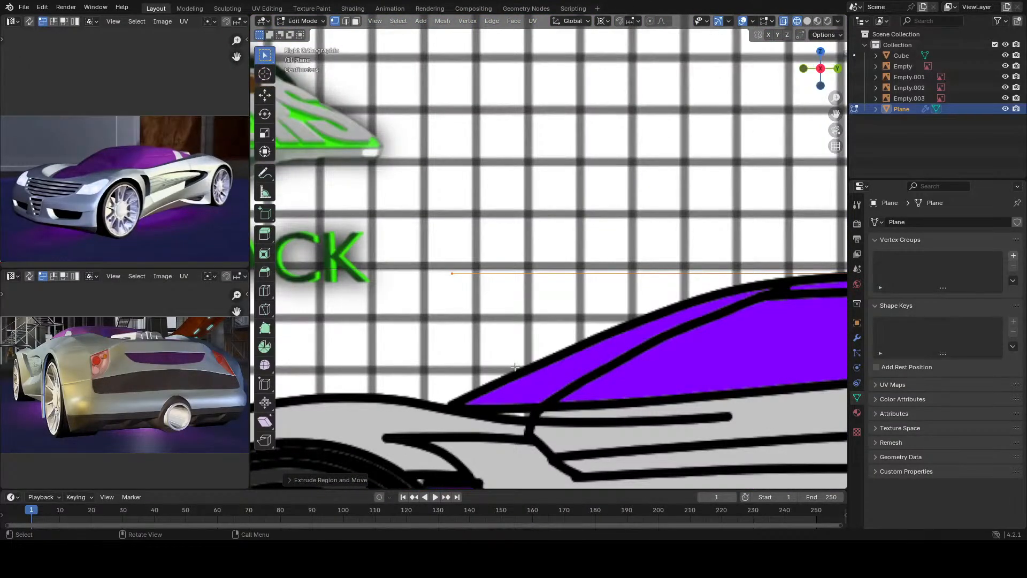
pyautogui.keyDown('shift'); pyautogui.moveTo(515, 367); pyautogui.dragTo(508, 276, button='middle'); pyautogui.keyUp('shift')
pyautogui.scroll(3, 480, 318)
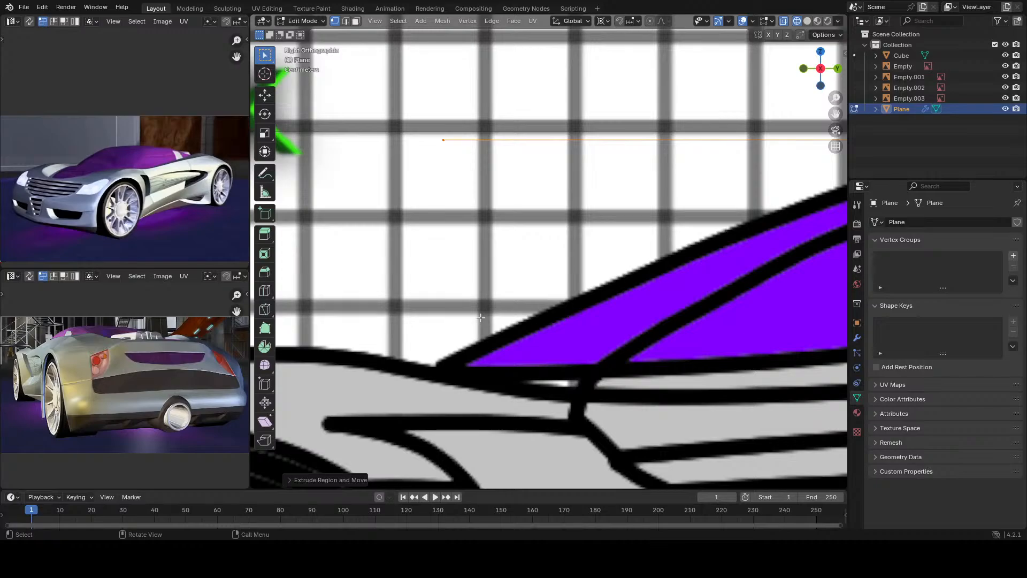
pyautogui.press('g')
pyautogui.press('z')
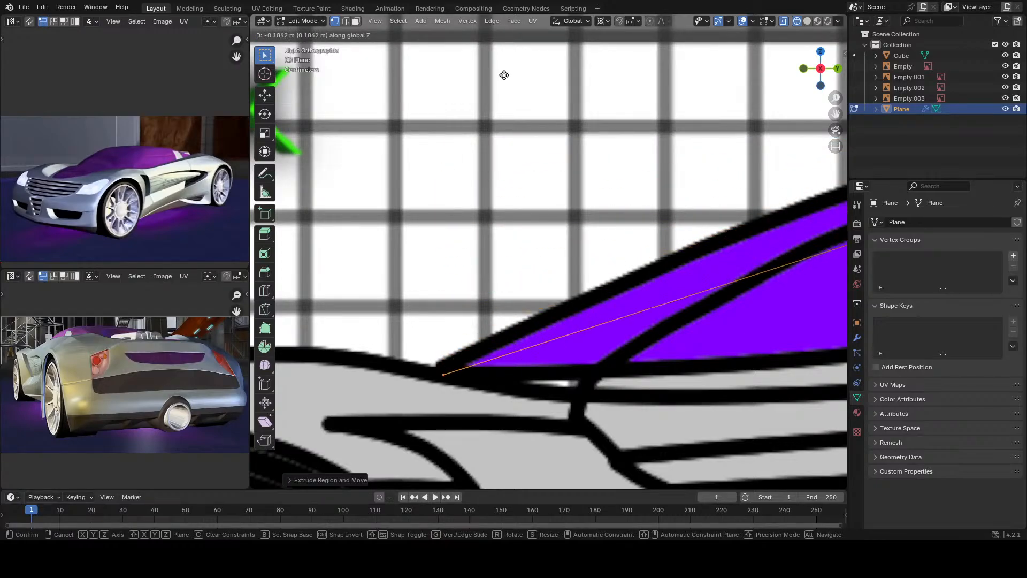
pyautogui.click(503, 74)
# Step: Add one centred loop cut across the sloping windshield strip
pyautogui.scroll(-6, 443, 210)
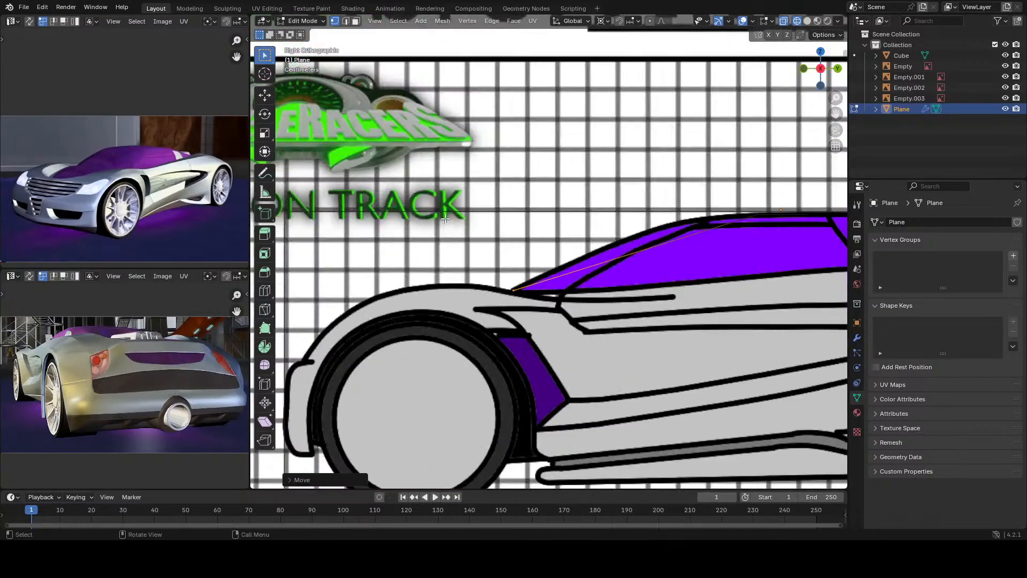
pyautogui.scroll(5, 468, 284)
pyautogui.scroll(3, 467, 283)
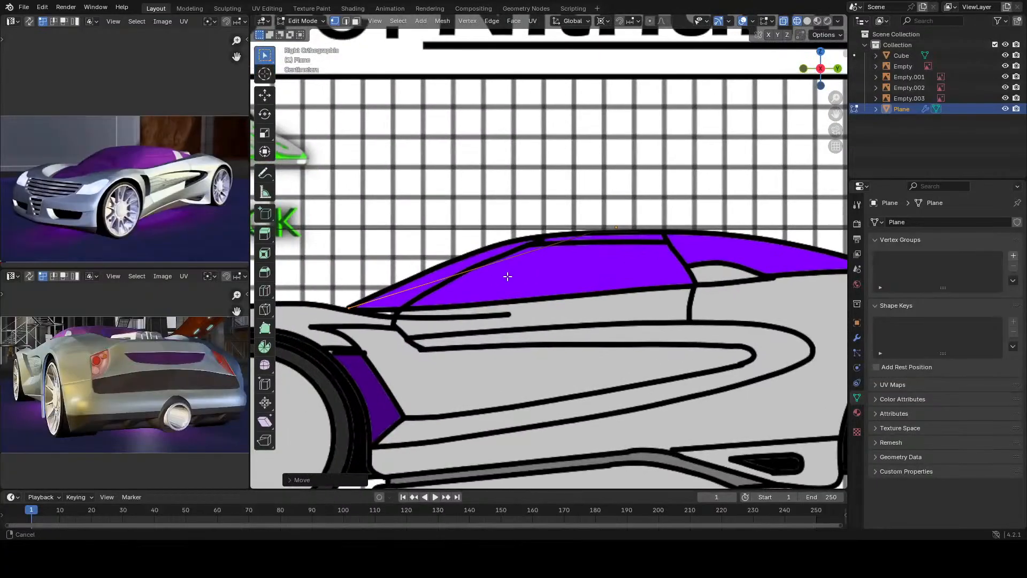
pyautogui.hotkey('ctrl', 'r')
pyautogui.click(467, 274)
pyautogui.rightClick(466, 274)
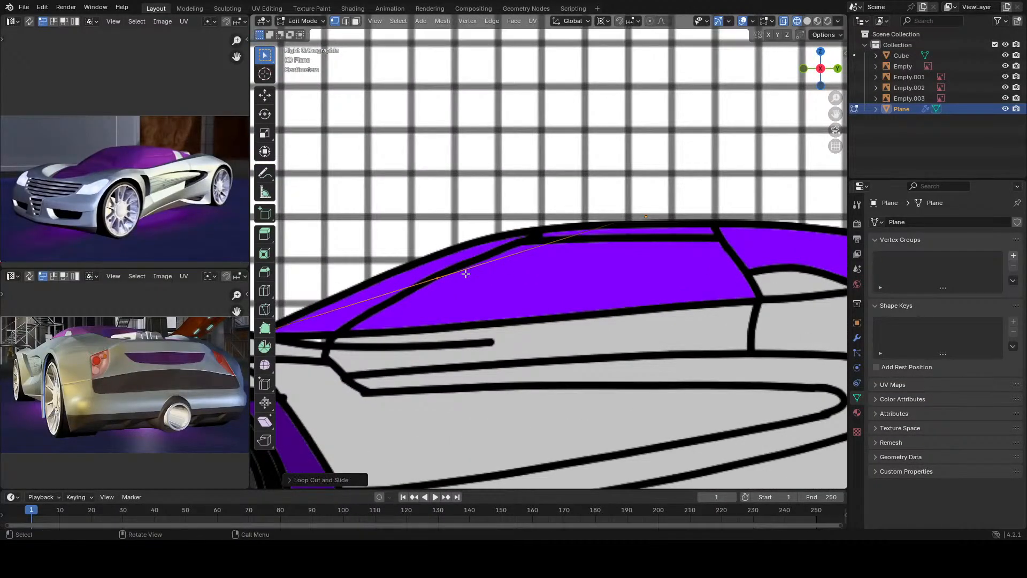
# Step: Move the new windshield loop up onto the car's side outline in the right orthographic view
pyautogui.press('g')
pyautogui.click(489, 266)
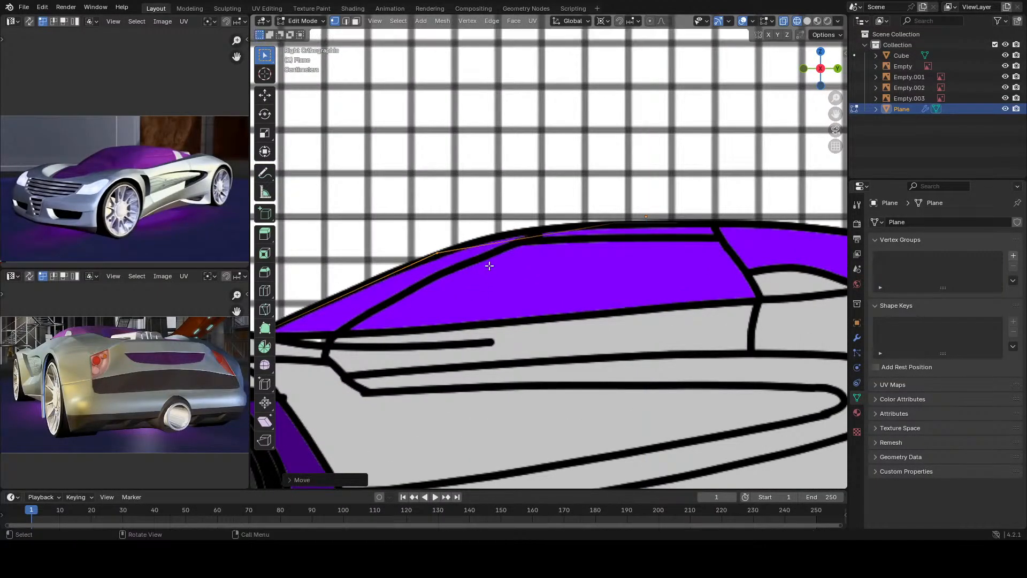
pyautogui.keyDown('shift'); pyautogui.moveTo(529, 264); pyautogui.dragTo(418, 281, button='middle'); pyautogui.keyUp('shift')
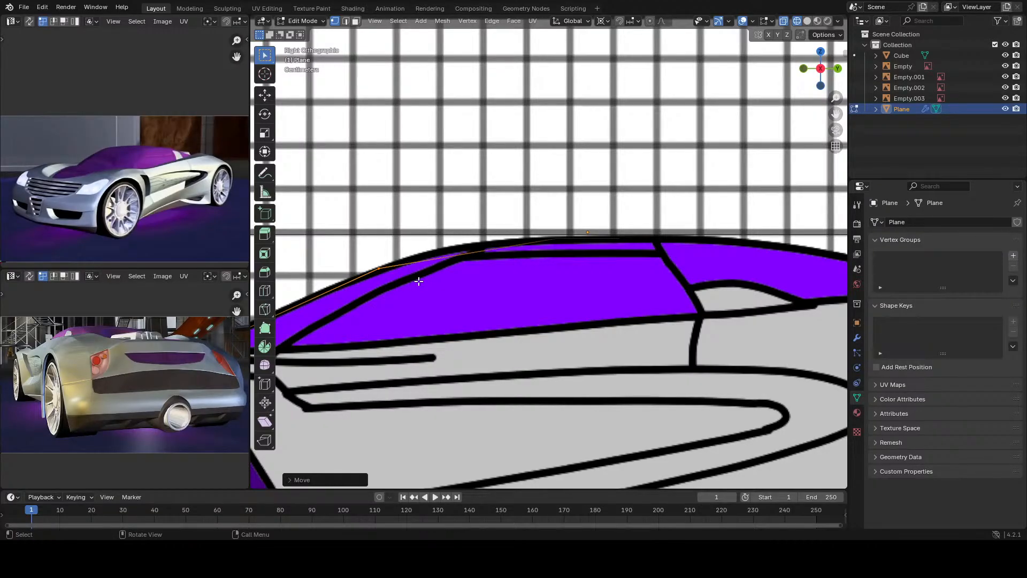
# Step: Add another centred loop cut in the upper windshield section and raise it about 0.015 m along Z onto the outline
pyautogui.hotkey('ctrl', 'r')
pyautogui.click(465, 253)
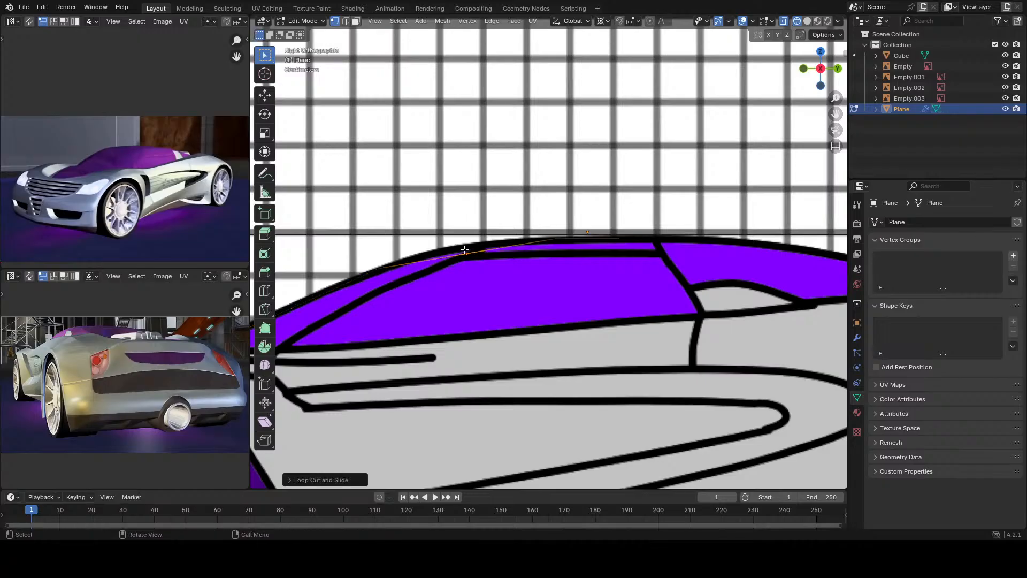
pyautogui.scroll(1, 464, 250)
pyautogui.press('g')
pyautogui.press('z')
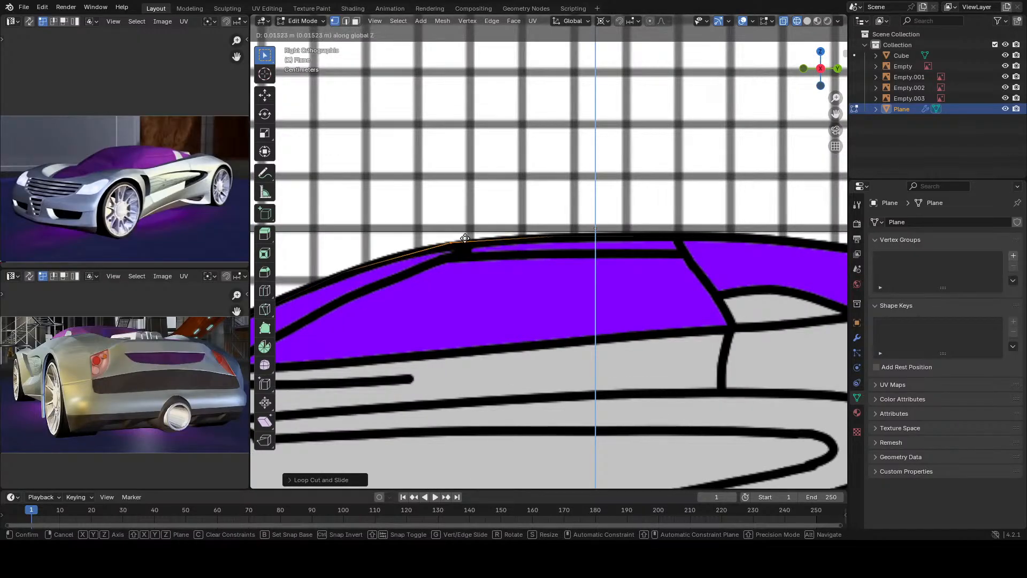
pyautogui.click(465, 241)
pyautogui.scroll(-4, 471, 257)
pyautogui.scroll(4, 484, 288)
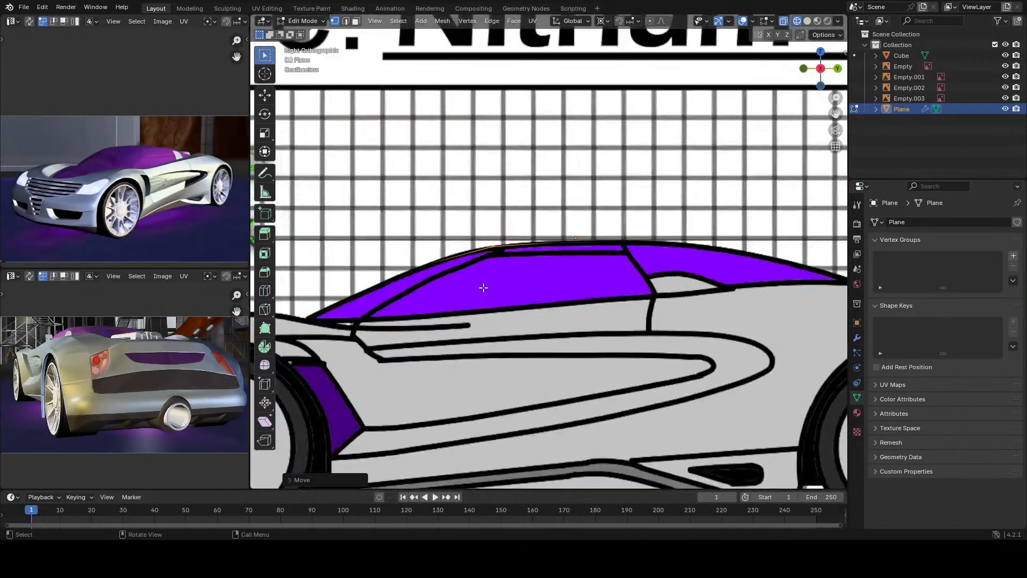
# Step: Compare the strip's loops with the roof and windshield in the top view, side view and front reference photo
pyautogui.press('KP_7')
pyautogui.scroll(-4, 500, 298)
pyautogui.scroll(4, 541, 362)
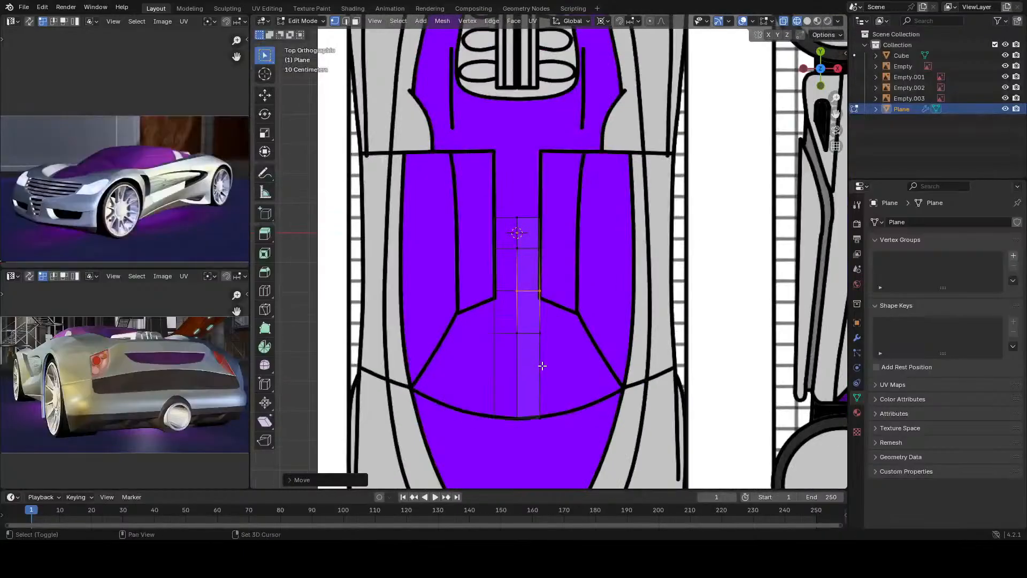
pyautogui.scroll(1, 539, 329)
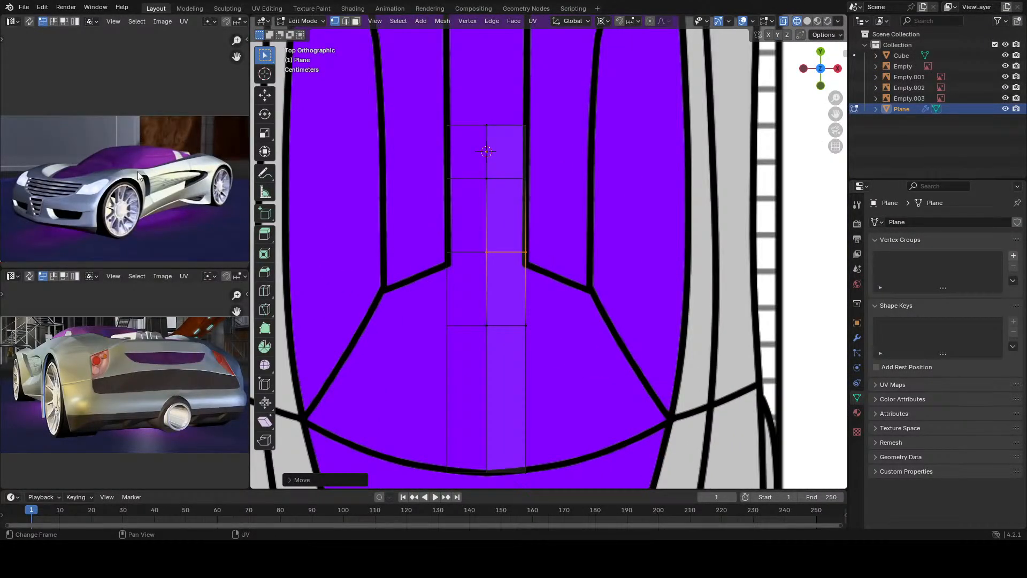
pyautogui.scroll(4, 137, 171)
pyautogui.moveTo(136, 165); pyautogui.dragTo(158, 166, button='middle')
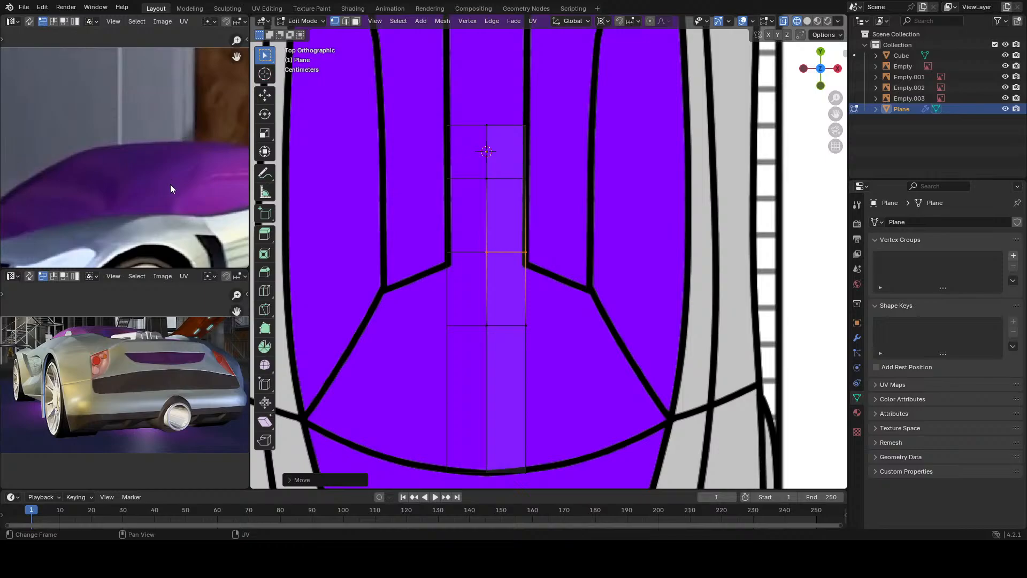
pyautogui.scroll(-2, 523, 298)
pyautogui.scroll(1, 536, 308)
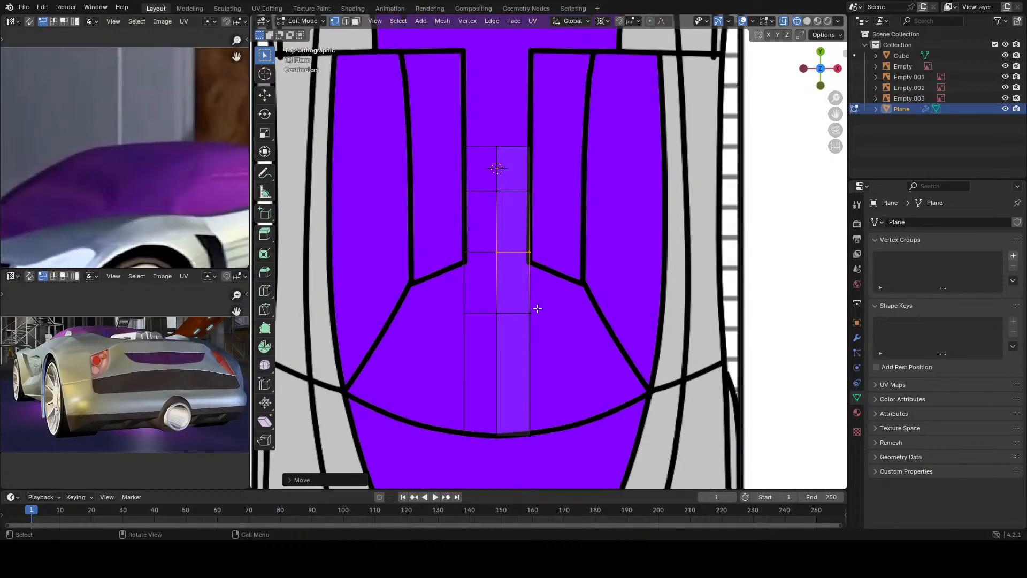
pyautogui.press('KP_3')
pyautogui.scroll(5, 537, 309)
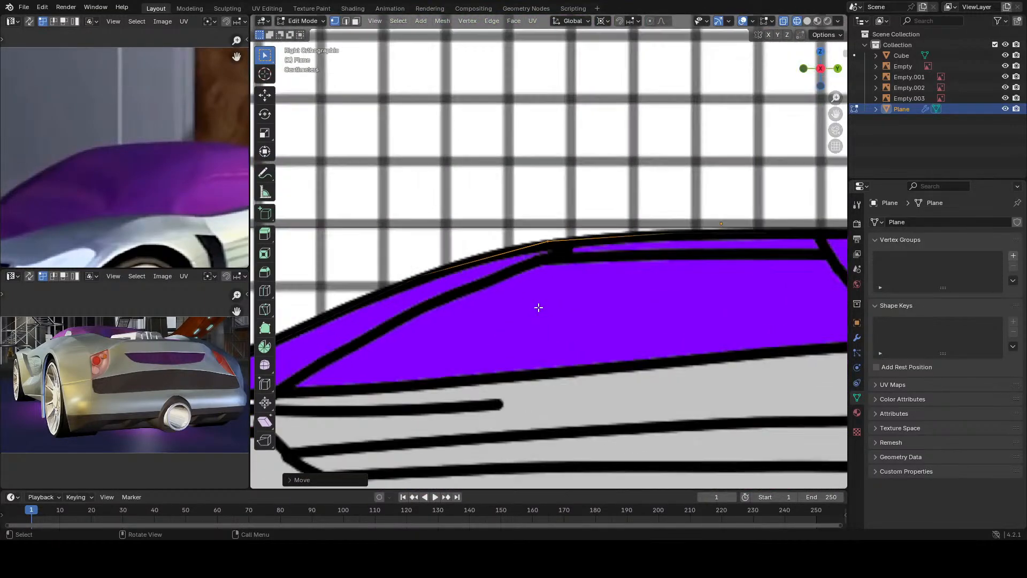
pyautogui.scroll(-1, 540, 302)
pyautogui.press('KP_7')
pyautogui.scroll(-2, 549, 298)
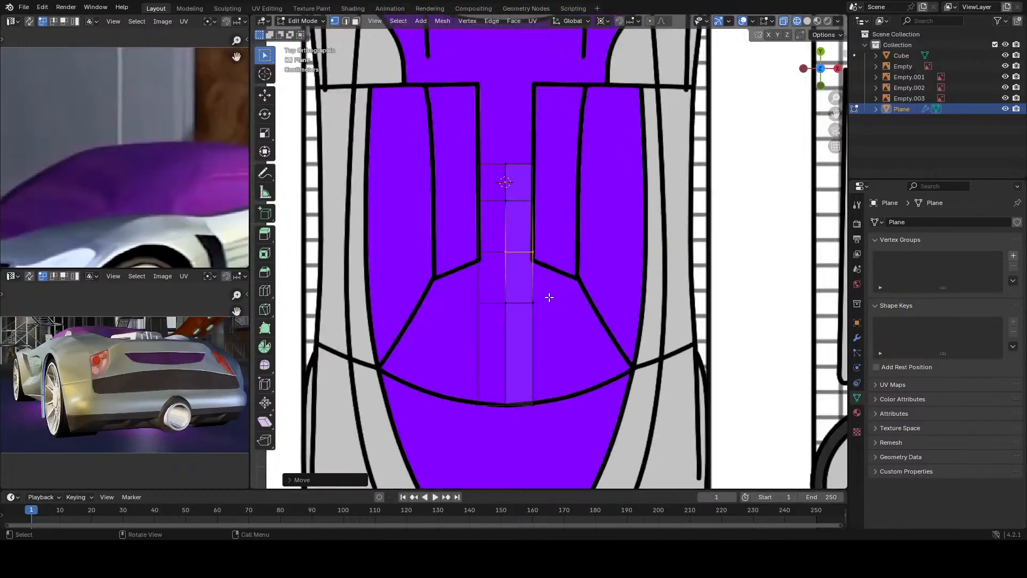
# Step: Shift the upper windshield loop about 0.016 m forward along Y, towards the front corners of the central roof panel
pyautogui.scroll(2, 549, 297)
pyautogui.press('g')
pyautogui.press('y')
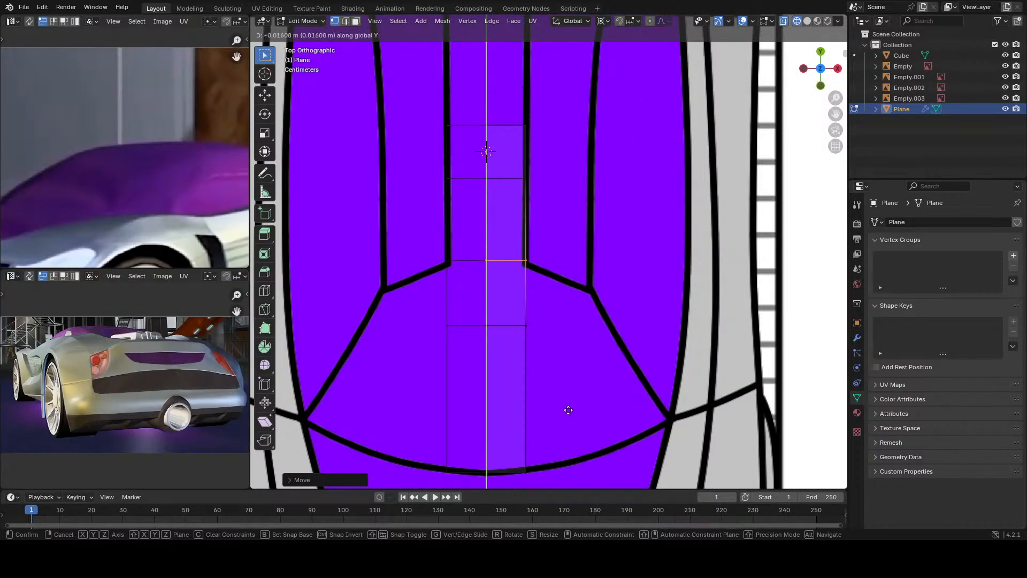
pyautogui.click(568, 410)
# Step: Delete the frontmost segment of the windshield strip in the top view
pyautogui.scroll(-3, 555, 388)
pyautogui.moveTo(554, 452); pyautogui.dragTo(418, 271)
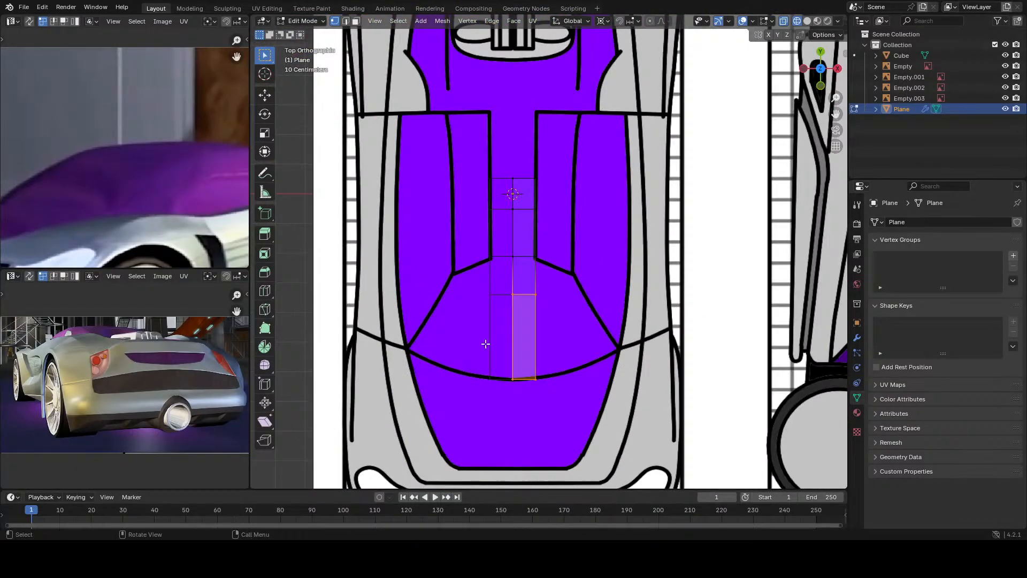
pyautogui.press('x')
pyautogui.click(512, 360)
# Step: Select the strip's remaining front edge and move it forward along Y to the windshield's curved base line
pyautogui.moveTo(568, 259); pyautogui.dragTo(506, 296)
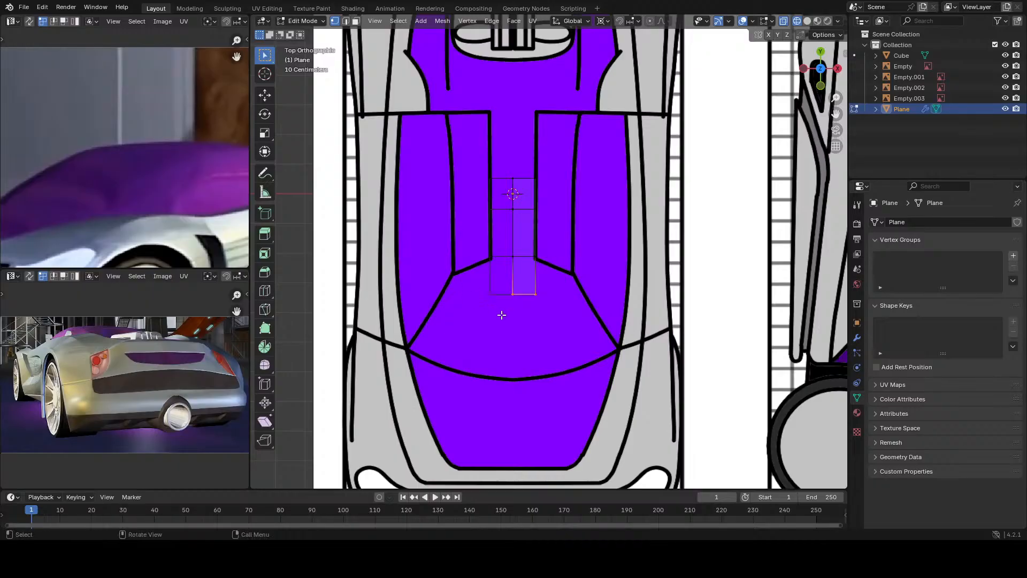
pyautogui.press('KP_3')
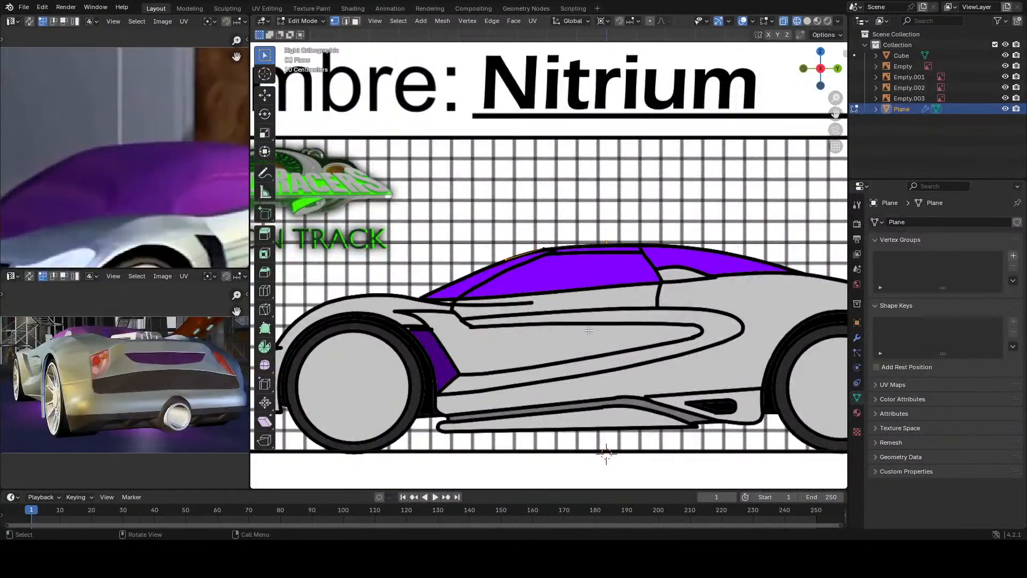
pyautogui.press('KP_7')
pyautogui.press('e')
pyautogui.press('y')
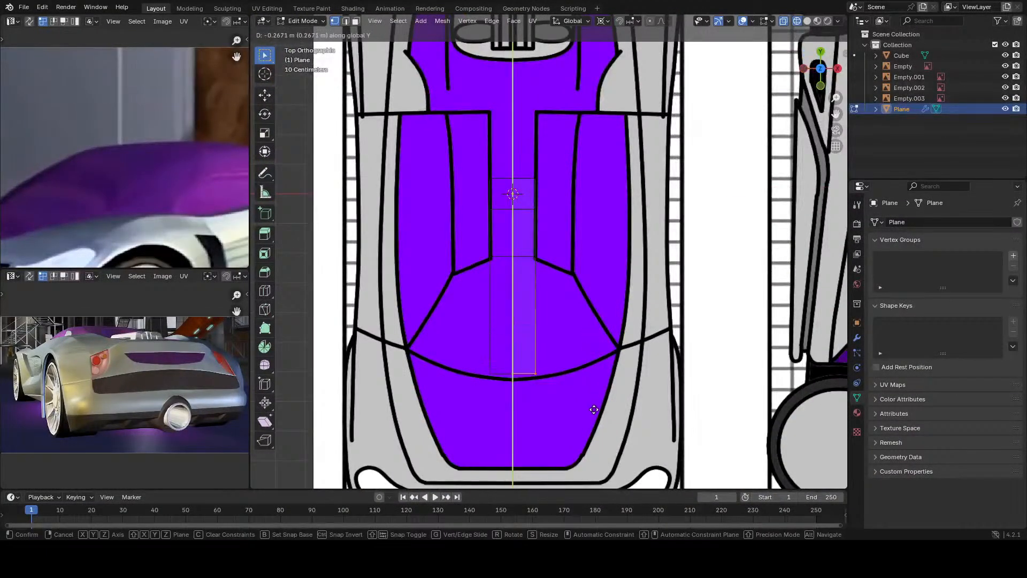
pyautogui.click(597, 417)
# Step: In the right orthographic view, lower the front edge along Z to the base of the windshield
pyautogui.press('KP_3')
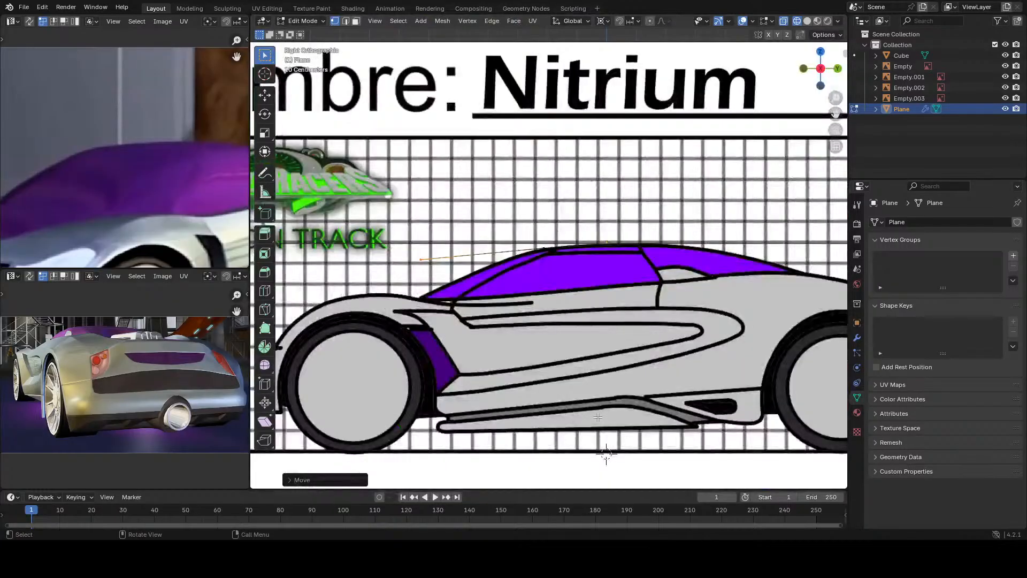
pyautogui.press('g')
pyautogui.press('z')
pyautogui.click(613, 455)
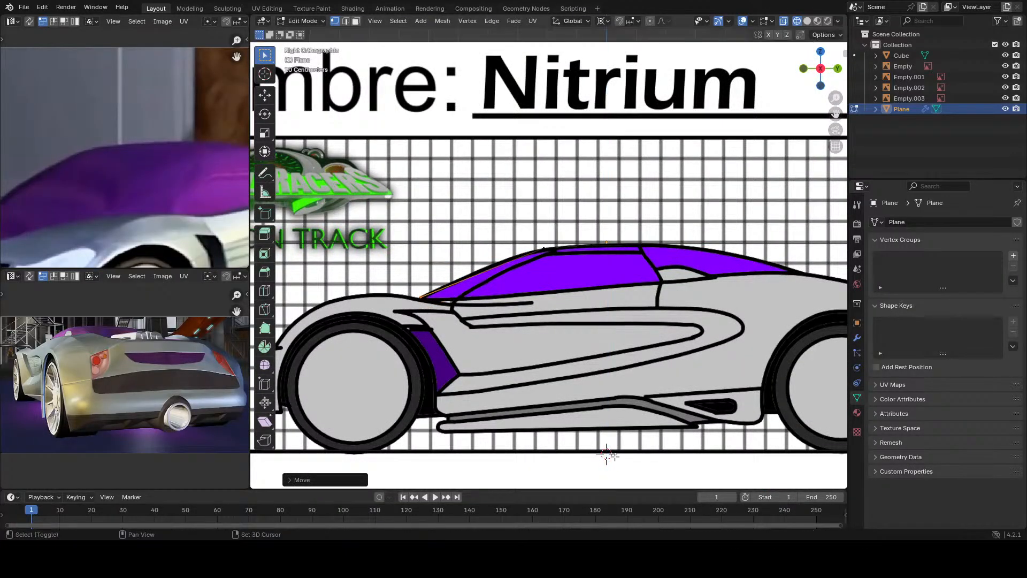
pyautogui.scroll(3, 609, 456)
pyautogui.moveTo(609, 456); pyautogui.dragTo(573, 313, button='middle')
# Step: In the top view, move the edge where roof meets windshield slightly forward along Y to the central panel's front corners
pyautogui.press('KP_7')
pyautogui.scroll(3, 558, 332)
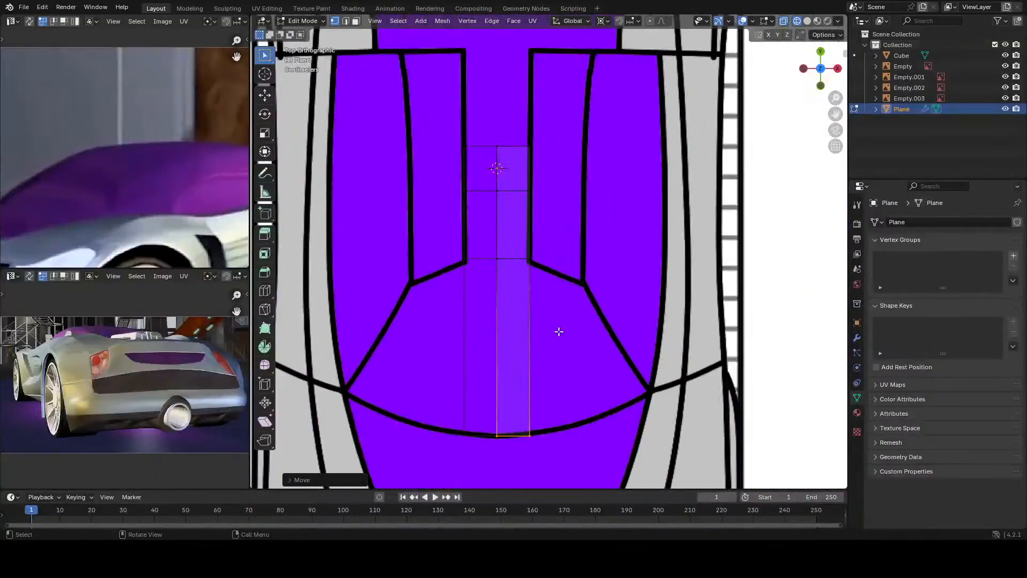
pyautogui.scroll(4, 559, 331)
pyautogui.click(518, 303)
pyautogui.press('g')
pyautogui.press('y')
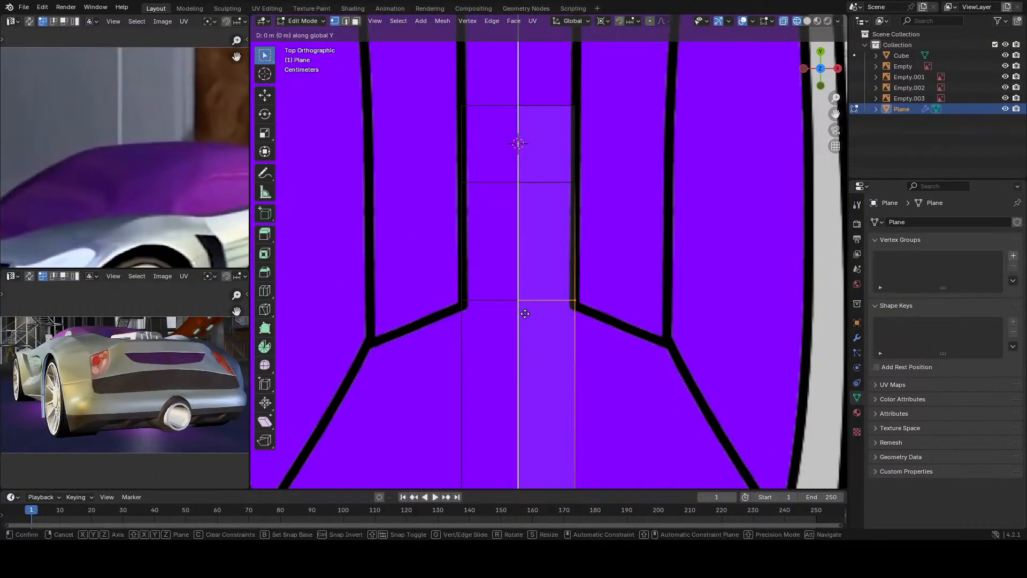
pyautogui.click(540, 354)
# Step: In the right orthographic view, lower the edge between roof and windshield slightly along Z onto the side outline
pyautogui.press('KP_3')
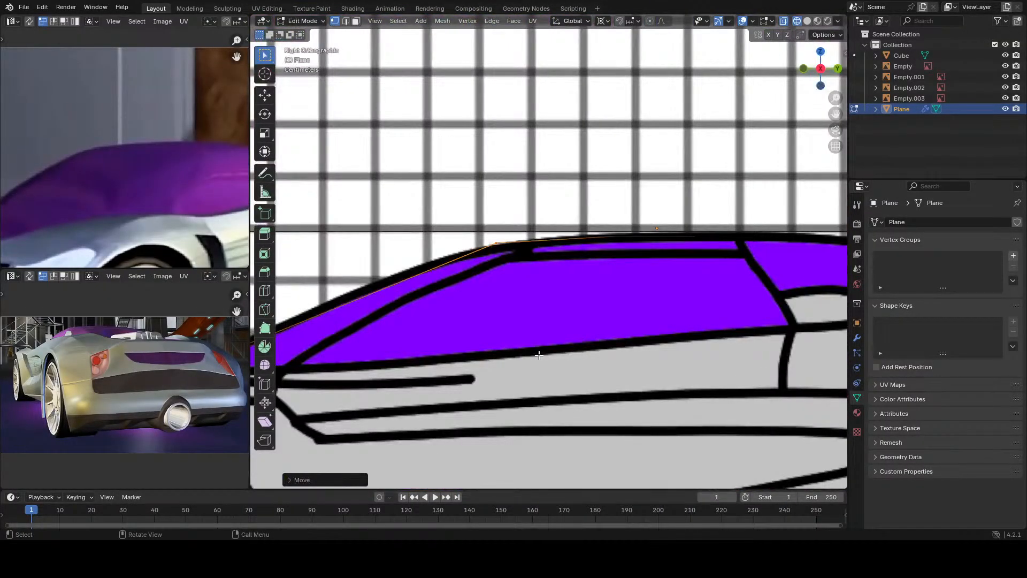
pyautogui.press('g')
pyautogui.press('z')
pyautogui.click(556, 396)
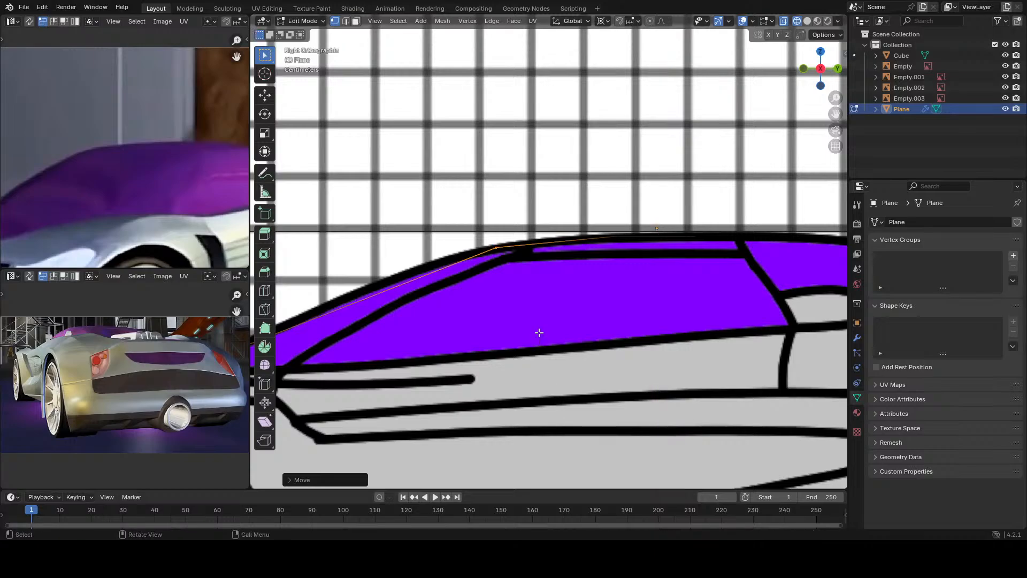
pyautogui.scroll(-4, 539, 333)
pyautogui.scroll(4, 539, 333)
pyautogui.scroll(-4, 503, 335)
pyautogui.scroll(4, 462, 336)
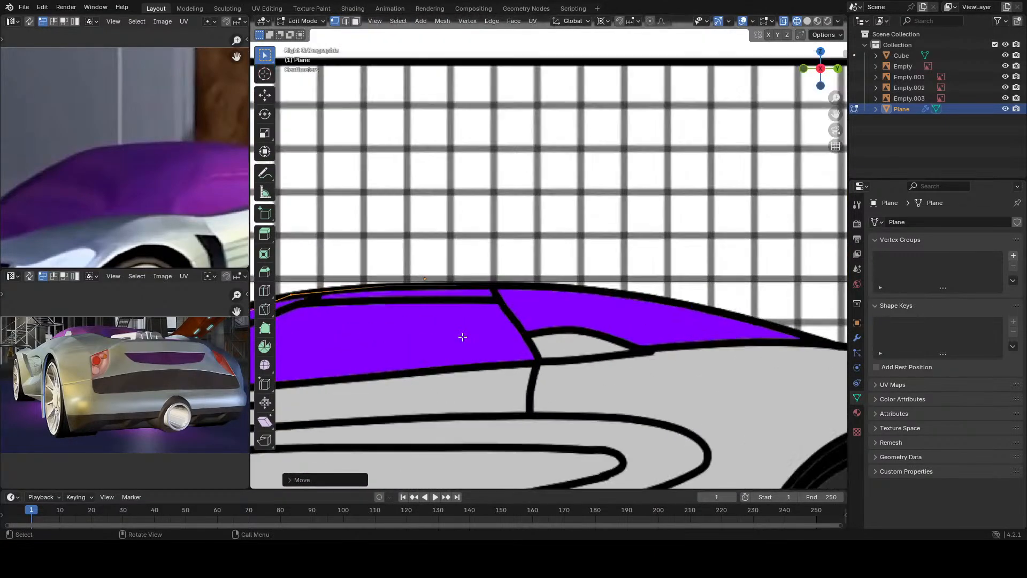
# Step: In the top view, move the roof edge behind the windshield forward along Y to even out the roof face lengths
pyautogui.scroll(1, 559, 328)
pyautogui.press('KP_7')
pyautogui.scroll(1, 585, 338)
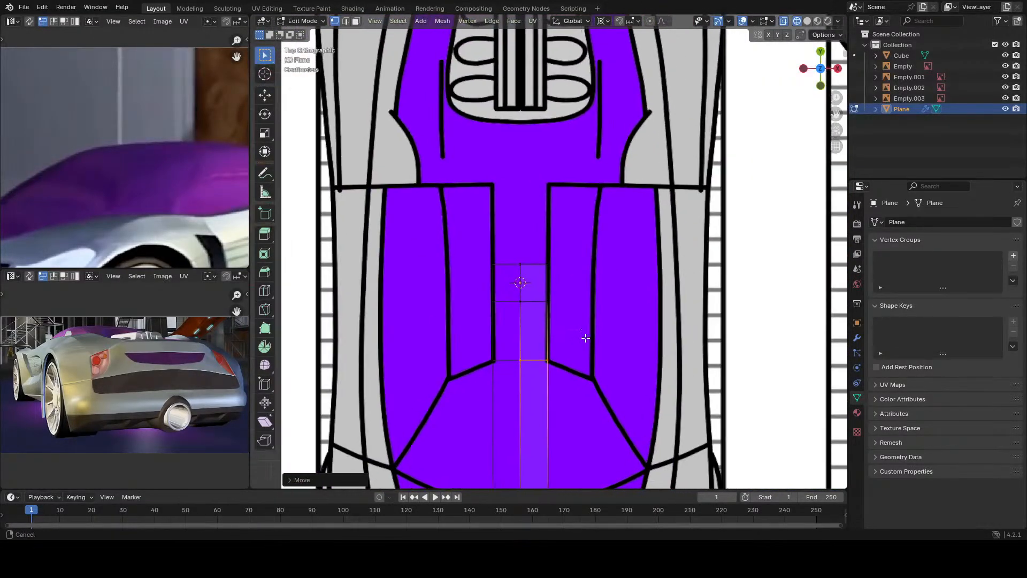
pyautogui.click(549, 322)
pyautogui.press('g')
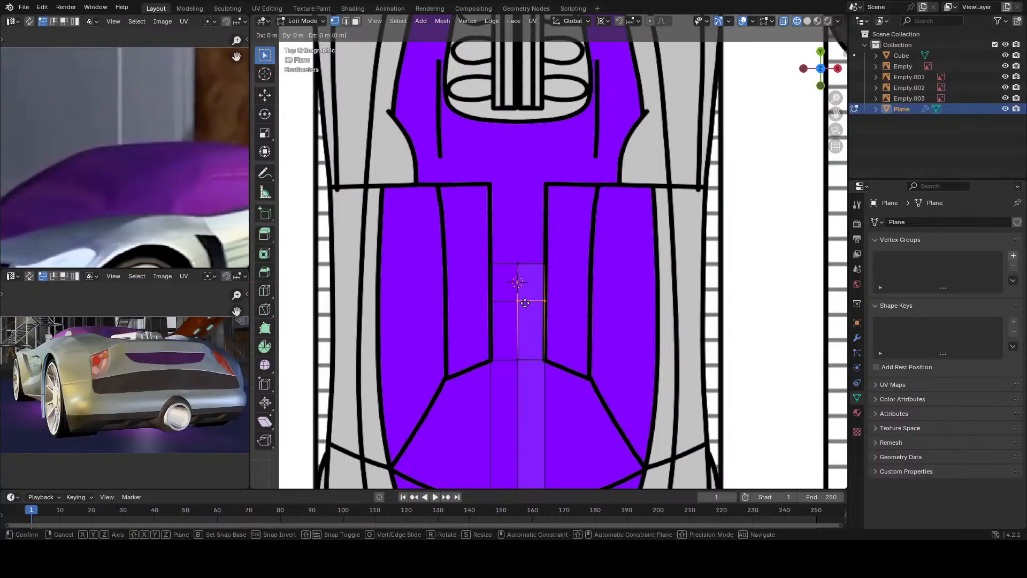
pyautogui.press('y')
pyautogui.click(564, 450)
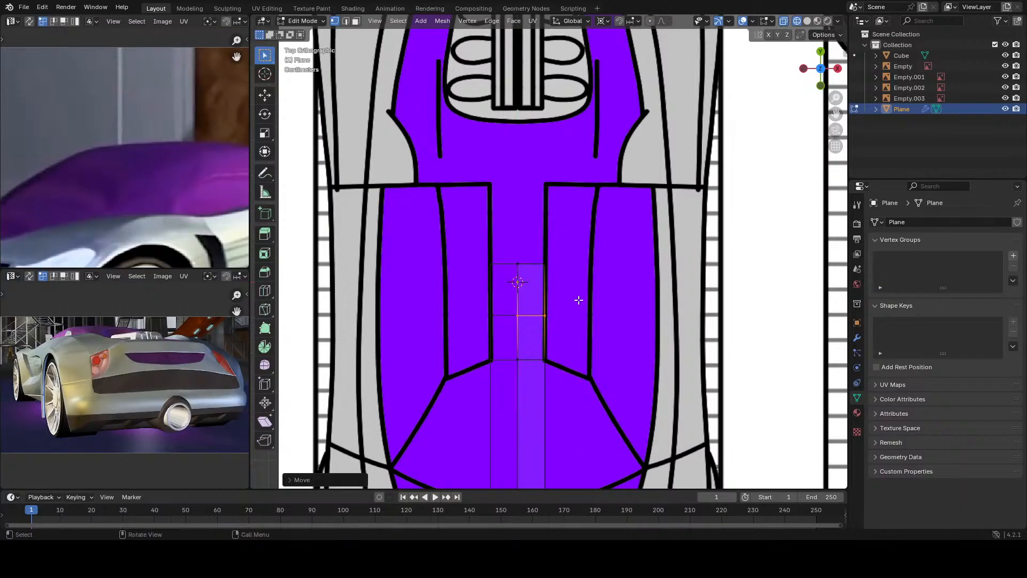
# Step: Extrude the strip's rear edge about 0.22 m backward along Y to the rear line of the roof panels
pyautogui.keyDown('shift'); pyautogui.scroll(3, 580, 298); pyautogui.keyUp('shift')
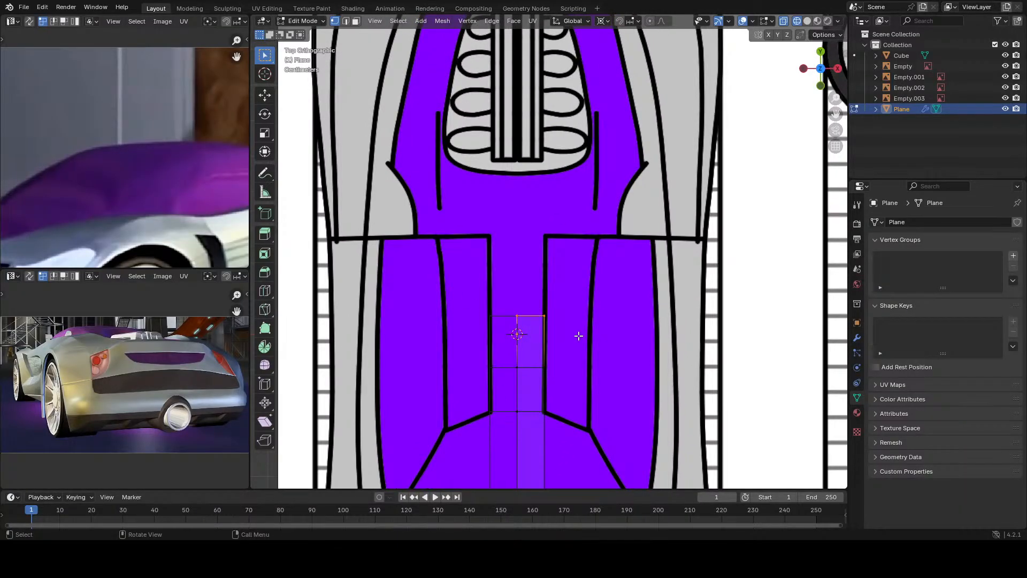
pyautogui.press('g')
pyautogui.press('y')
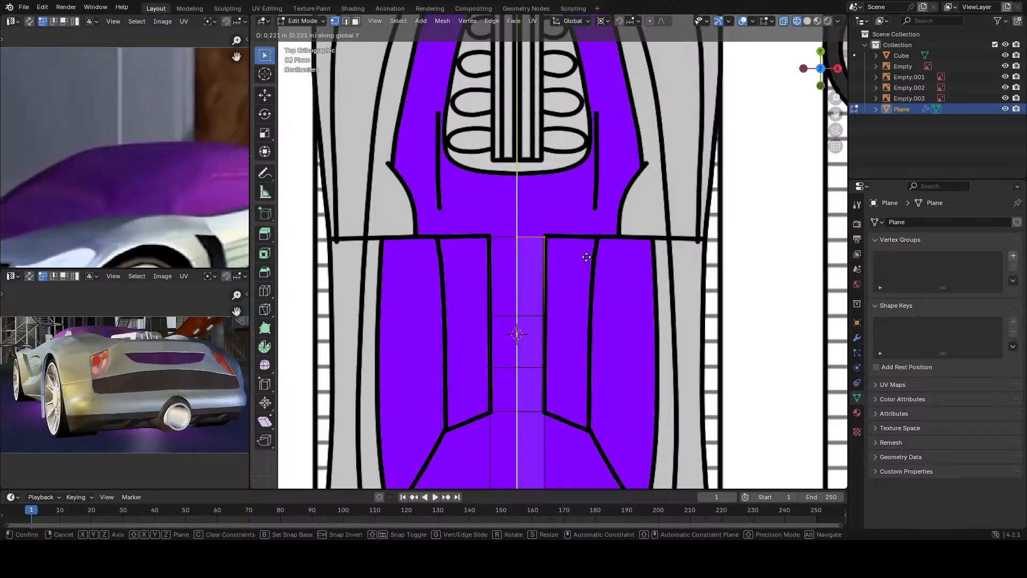
pyautogui.click(586, 257)
# Step: Examine the whole strip against the top-view blueprint and the roof's shape in the front reference photo
pyautogui.scroll(-4, 576, 337)
pyautogui.scroll(4, 601, 385)
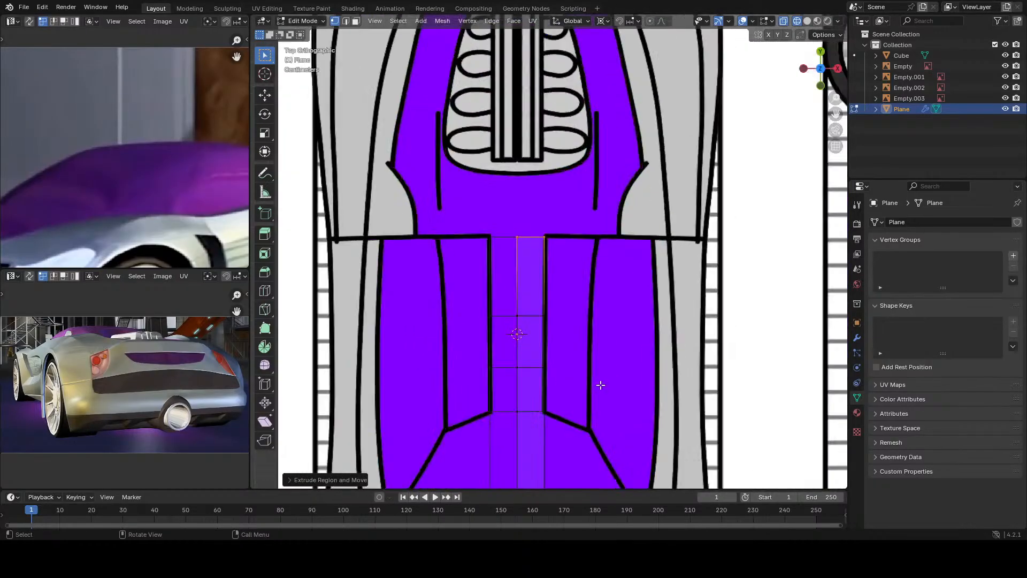
pyautogui.scroll(-4, 666, 362)
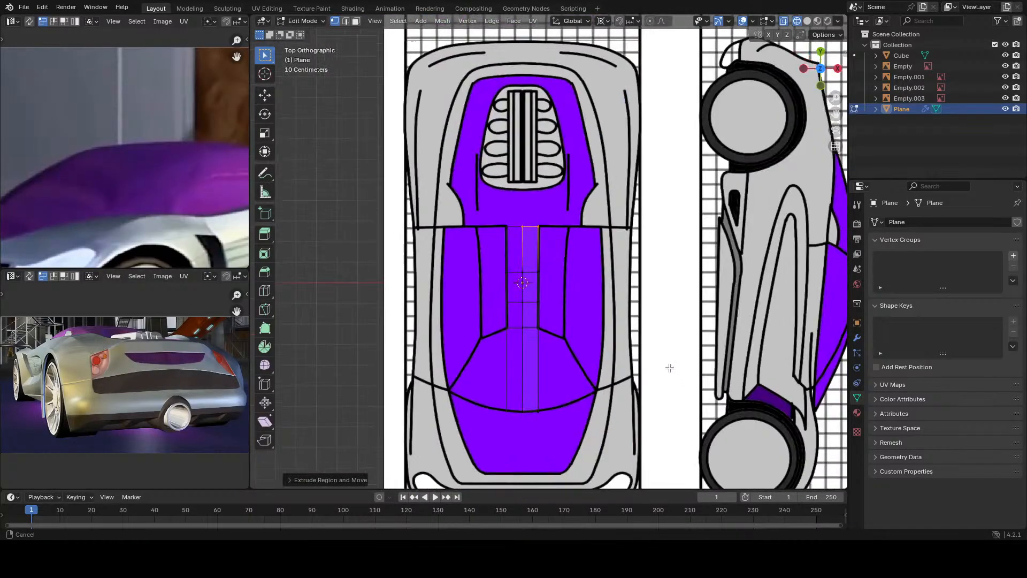
pyautogui.scroll(5, 520, 373)
pyautogui.scroll(-4, 520, 374)
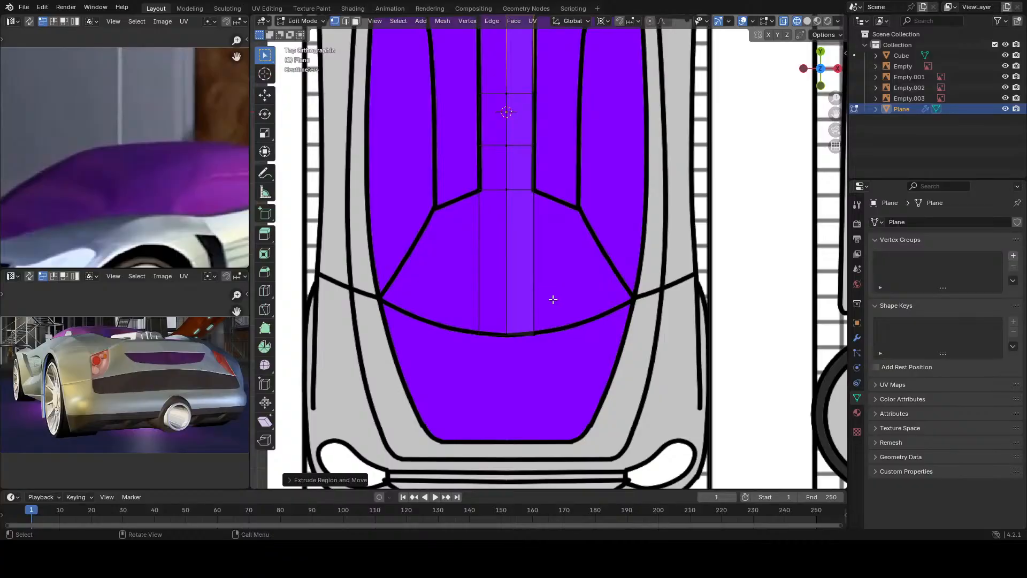
pyautogui.scroll(5, 552, 298)
pyautogui.scroll(-5, 542, 344)
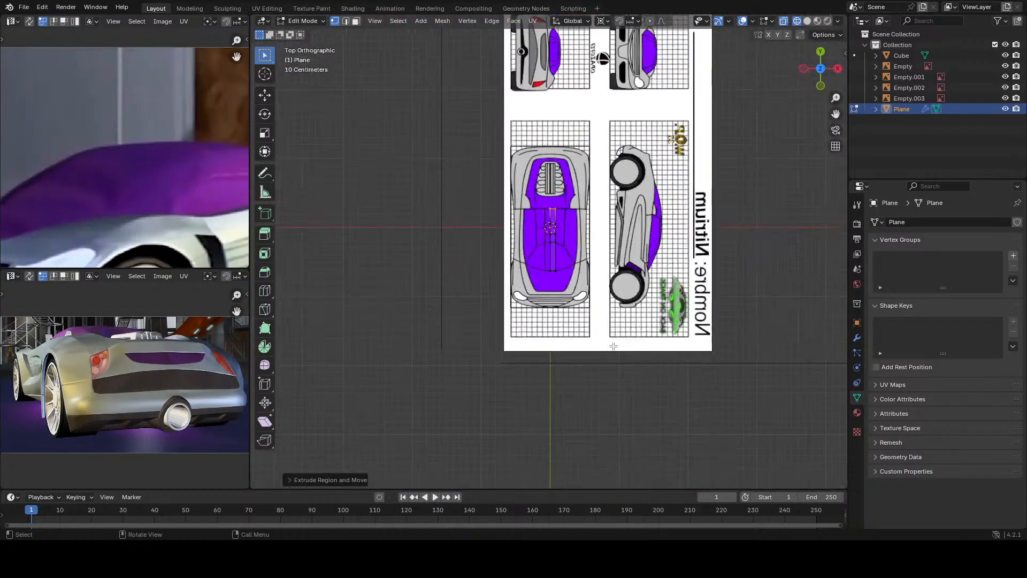
pyautogui.scroll(3, 560, 350)
pyautogui.scroll(-2, 529, 364)
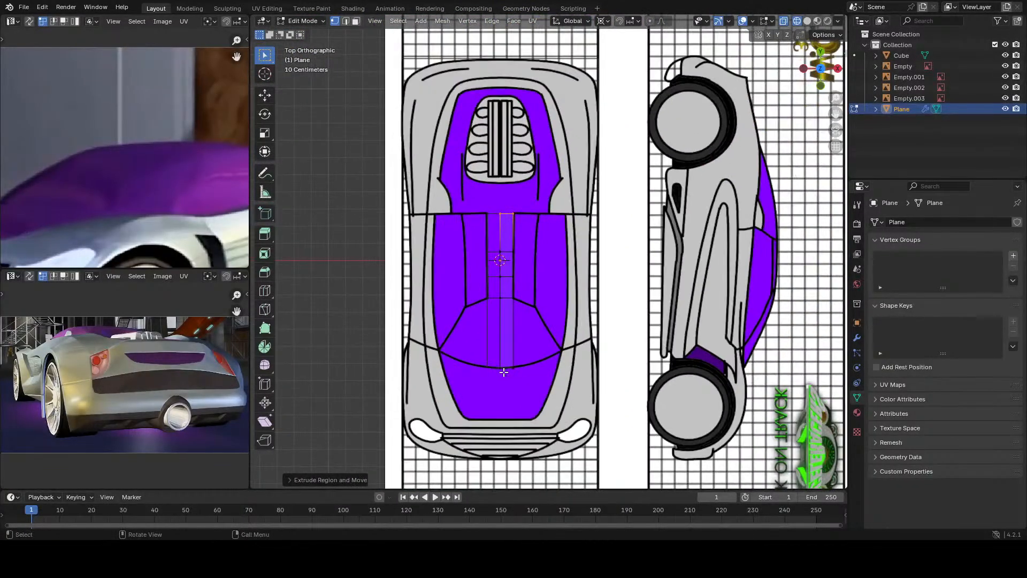
pyautogui.scroll(-3, 83, 224)
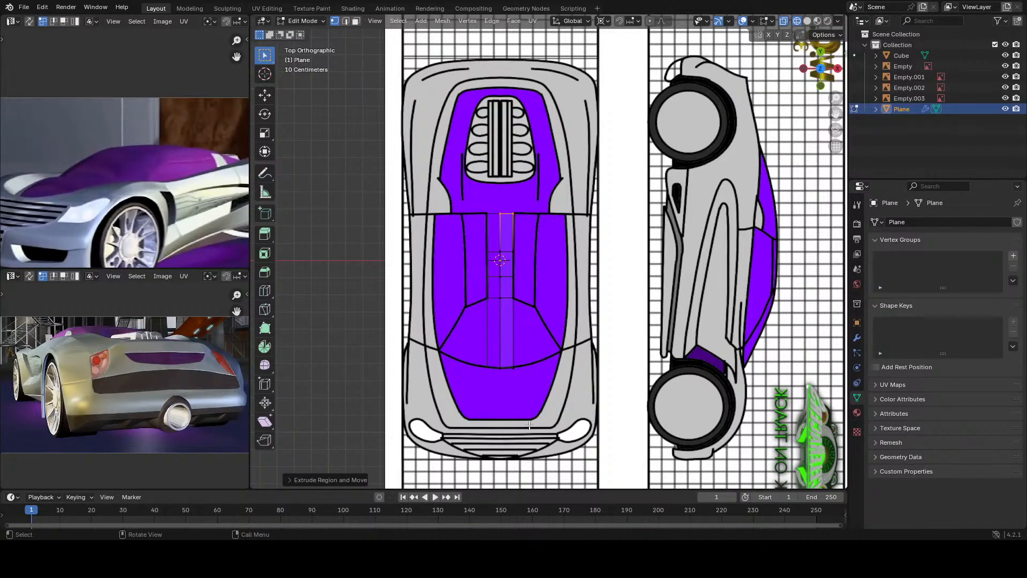
pyautogui.scroll(1, 549, 383)
pyautogui.scroll(4, 514, 389)
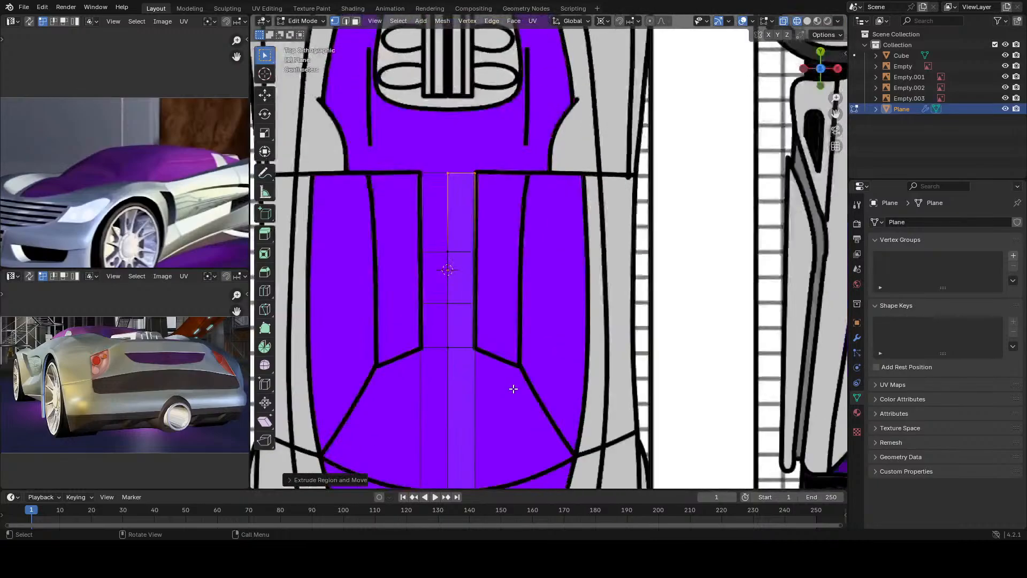
# Step: In the top view, extrude the strip's outer roof edges about 0.13 m outward along X to the next roof panel line
pyautogui.click(526, 411)
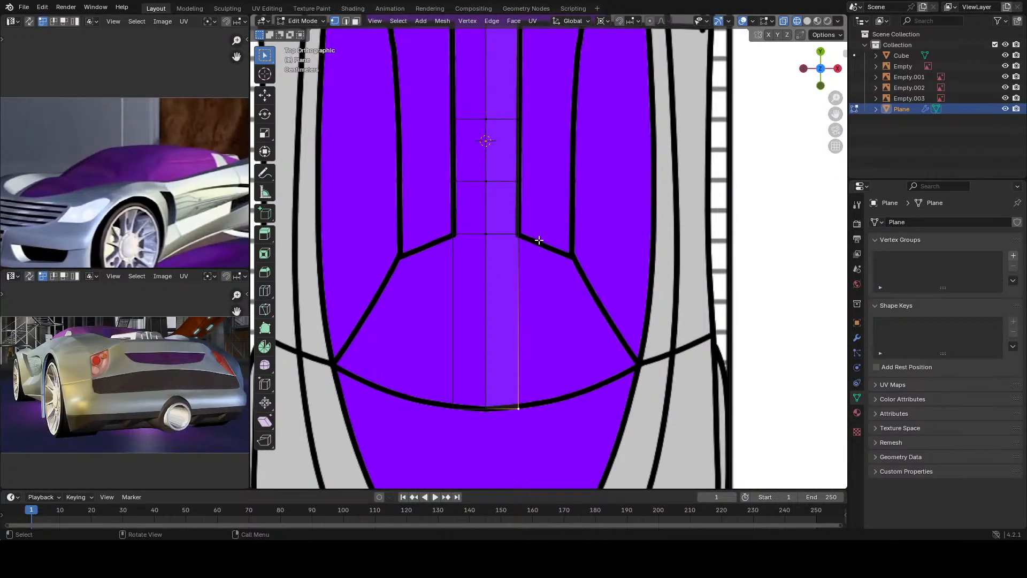
pyautogui.keyDown('shift'); pyautogui.moveTo(521, 249); pyautogui.dragTo(530, 316, button='middle'); pyautogui.keyUp('shift')
pyautogui.click(522, 346)
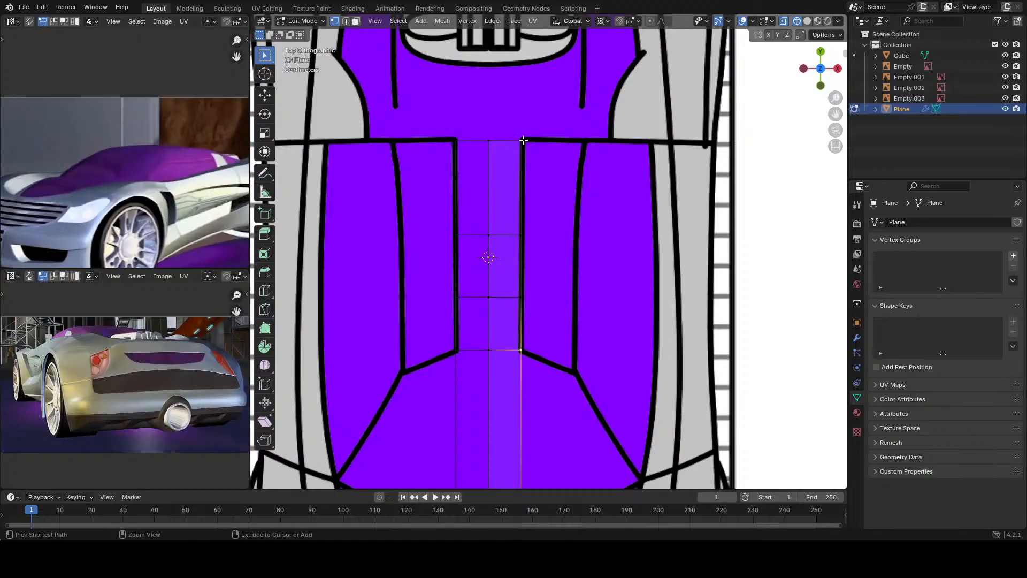
pyautogui.keyDown('ctrl'); pyautogui.click(521, 142); pyautogui.keyUp('ctrl')
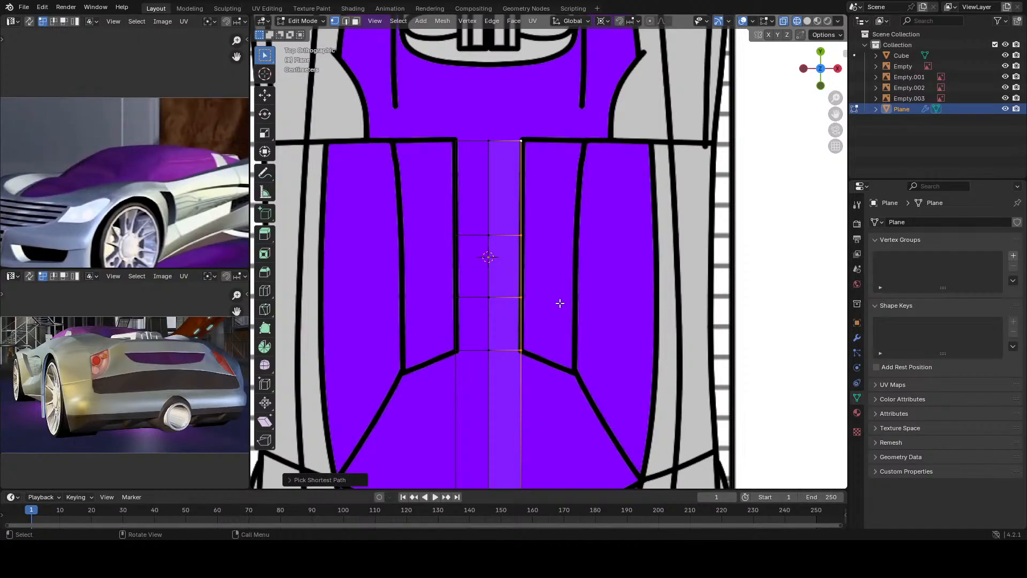
pyautogui.press('g')
pyautogui.press('x')
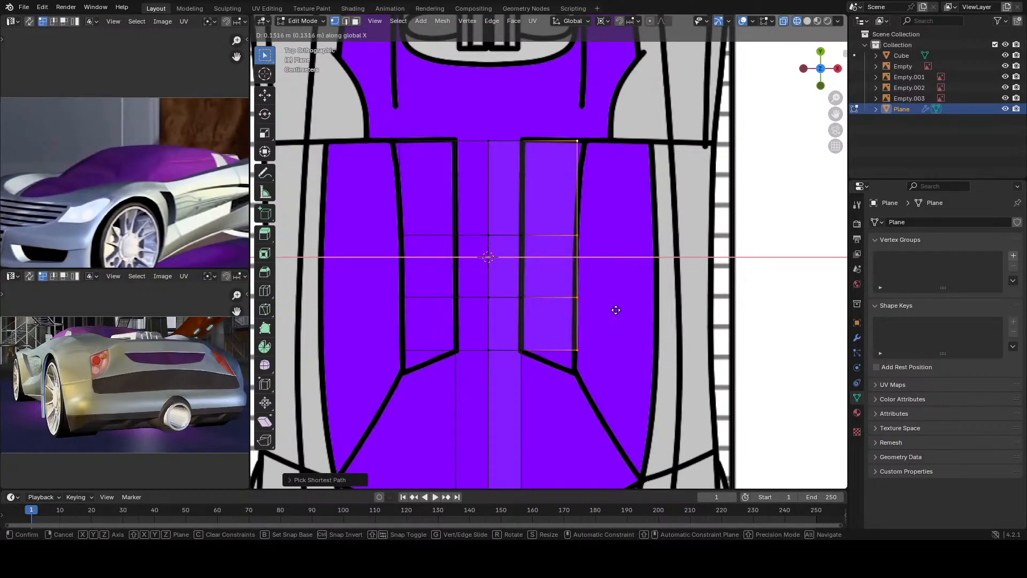
pyautogui.click(615, 310)
# Step: In the front orthographic view, set the rear-view blueprint Empty.003's depth to Back so that the front-view blueprint shows behind the mesh
pyautogui.press('KP_1')
pyautogui.scroll(5, 616, 311)
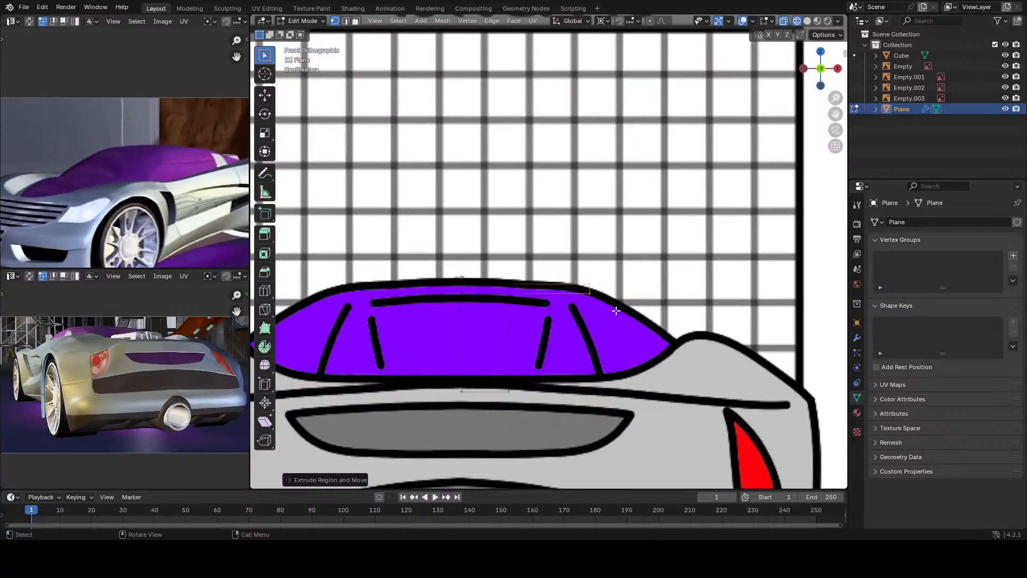
pyautogui.press('Tab')
pyautogui.scroll(-9, 683, 311)
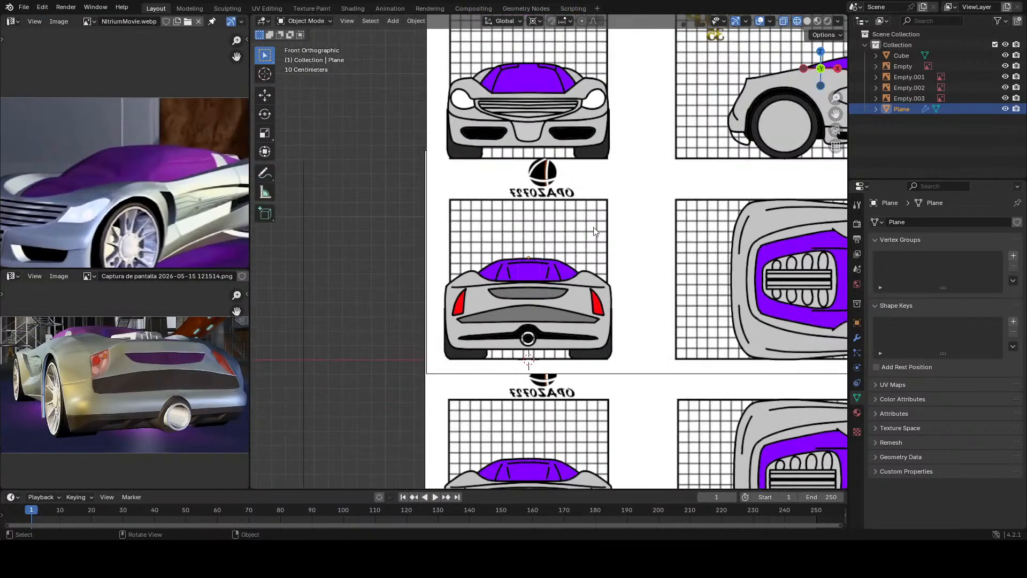
pyautogui.click(601, 210)
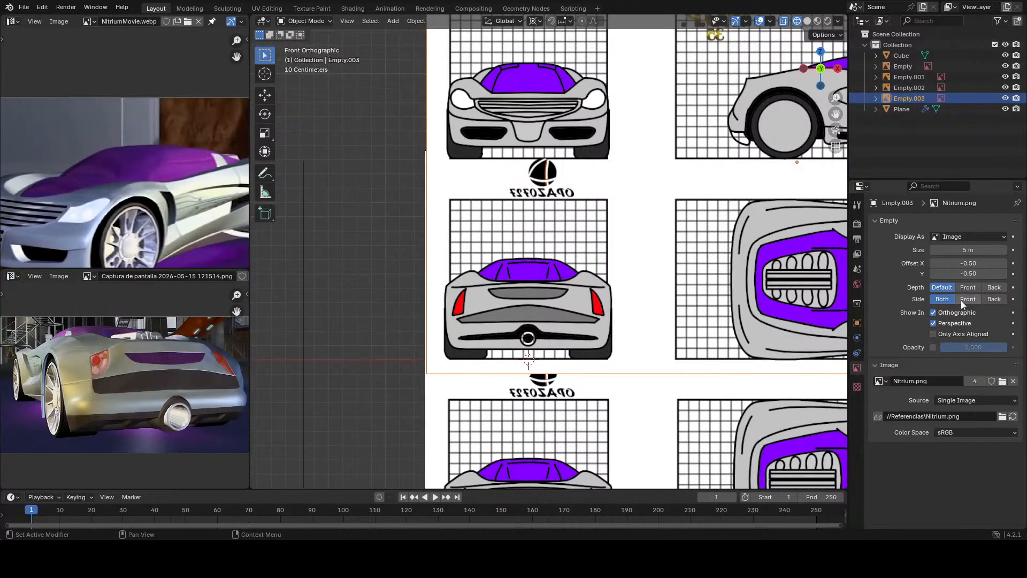
pyautogui.click(991, 288)
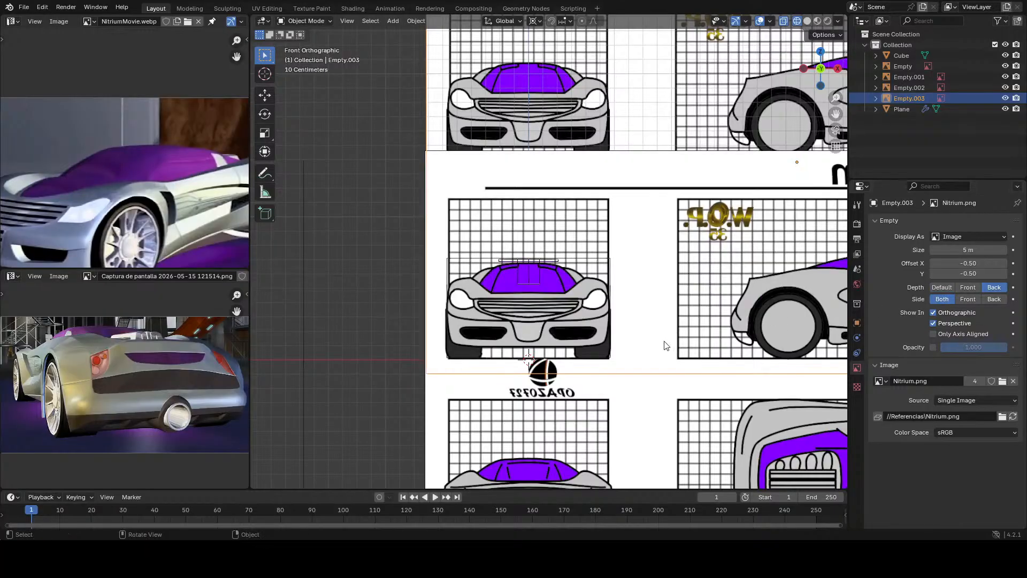
pyautogui.click(944, 288)
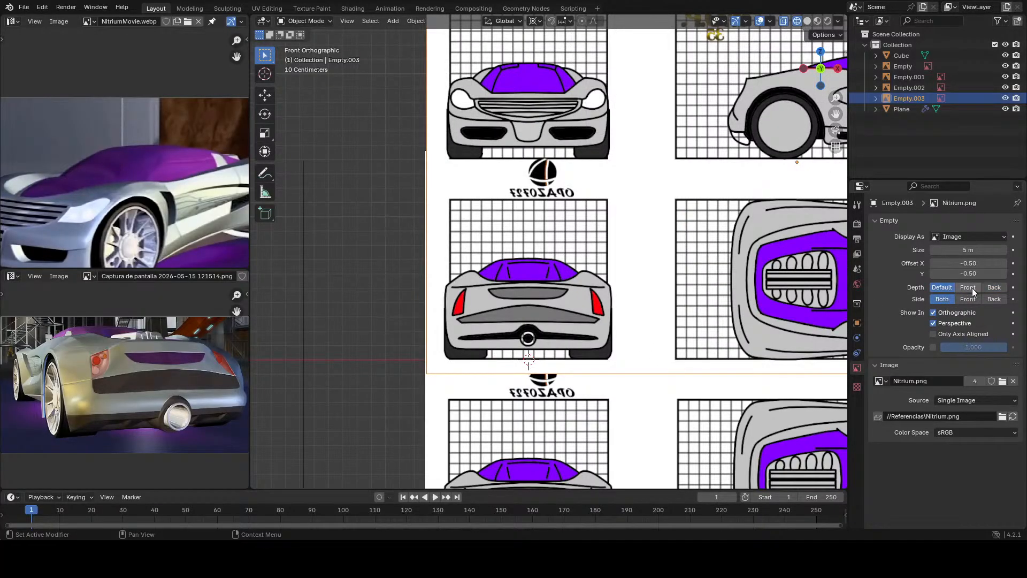
pyautogui.click(993, 287)
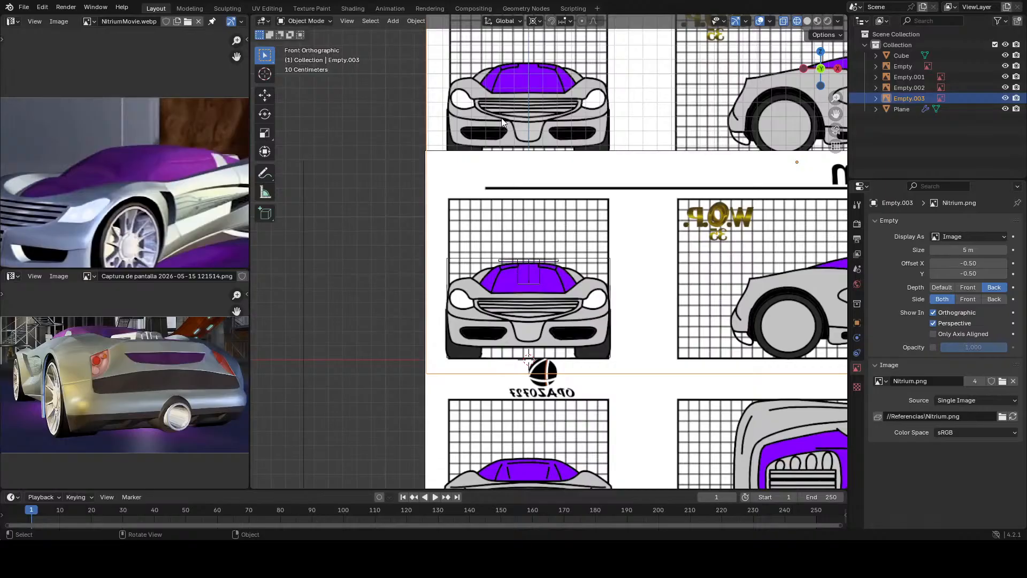
# Step: Scale the front-view blueprint Empty.002 up slightly to match its car roof to the height of the roof strip
pyautogui.scroll(5, 505, 307)
pyautogui.click(526, 278)
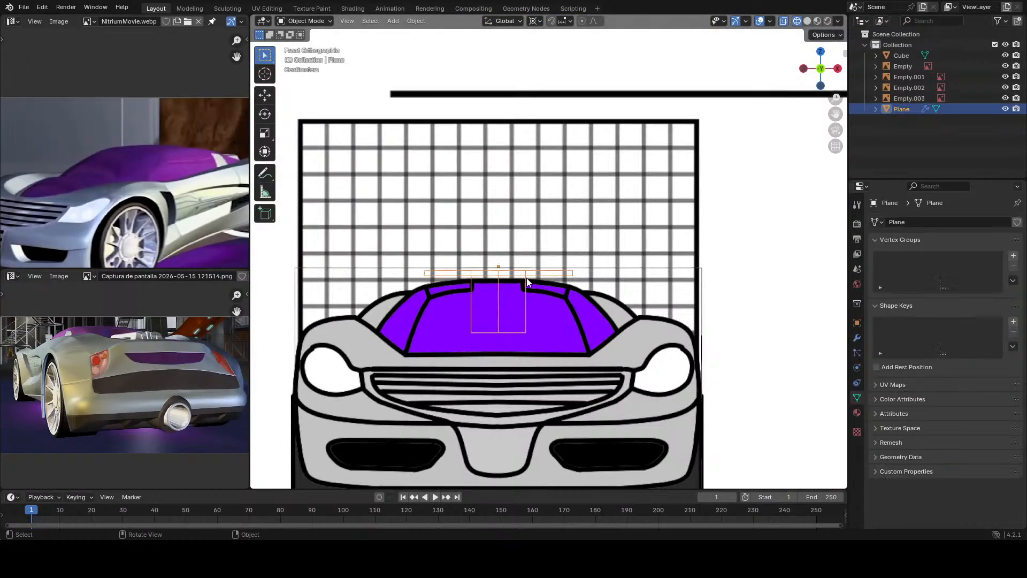
pyautogui.scroll(-4, 536, 306)
pyautogui.scroll(2, 538, 310)
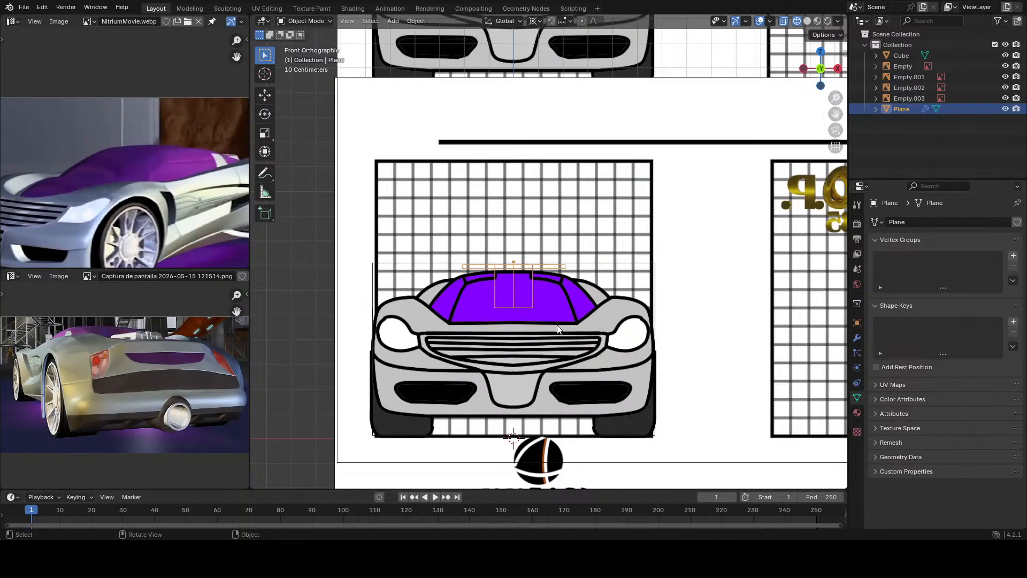
pyautogui.scroll(-3, 590, 305)
pyautogui.scroll(4, 591, 306)
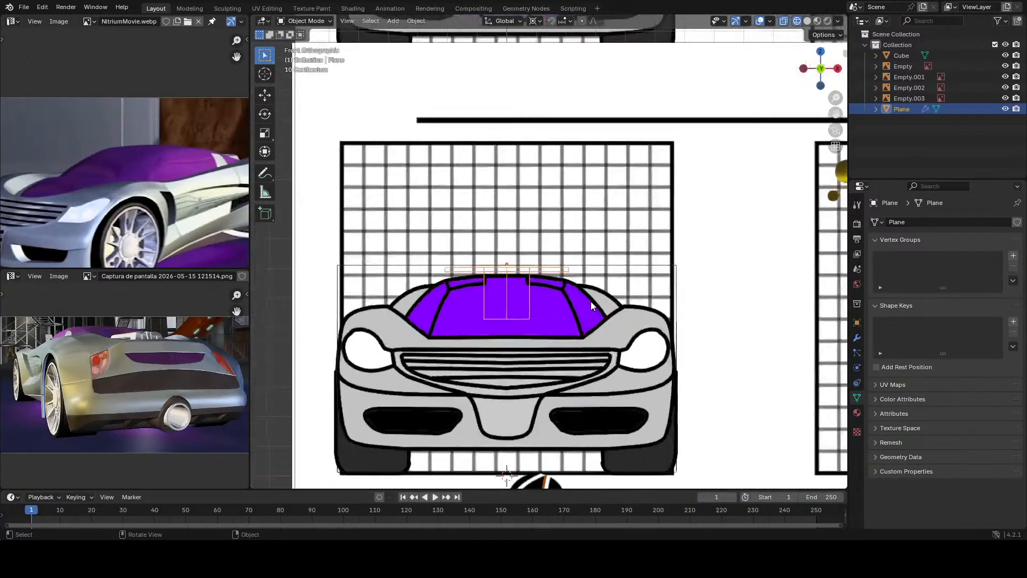
pyautogui.scroll(-5, 591, 306)
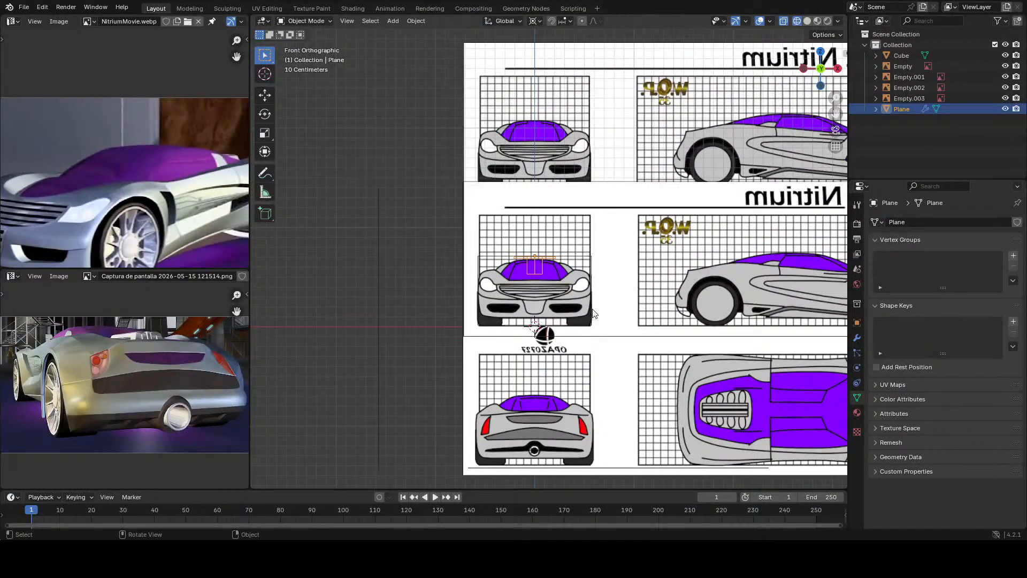
pyautogui.scroll(3, 593, 314)
pyautogui.scroll(1, 542, 309)
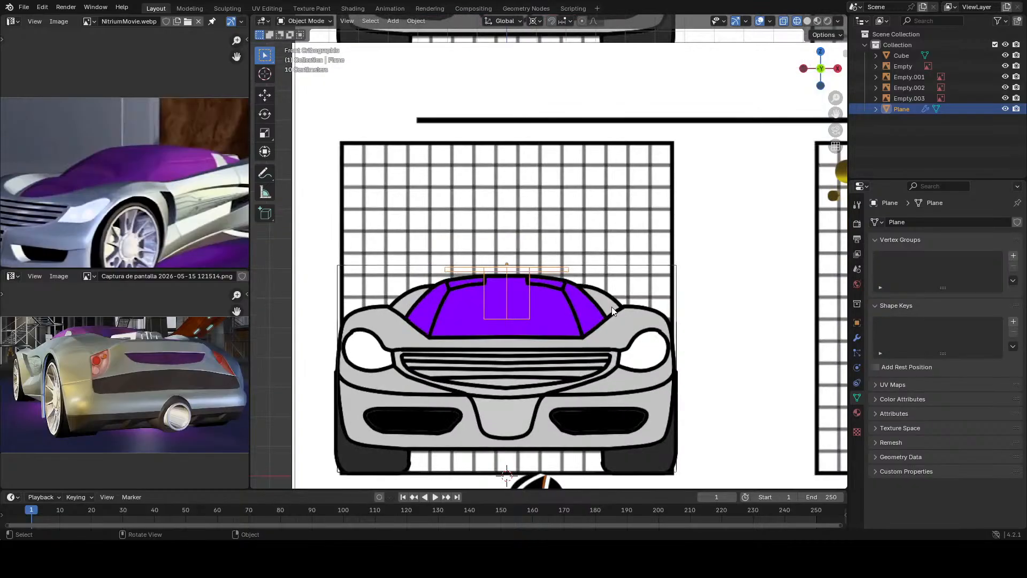
pyautogui.click(614, 308)
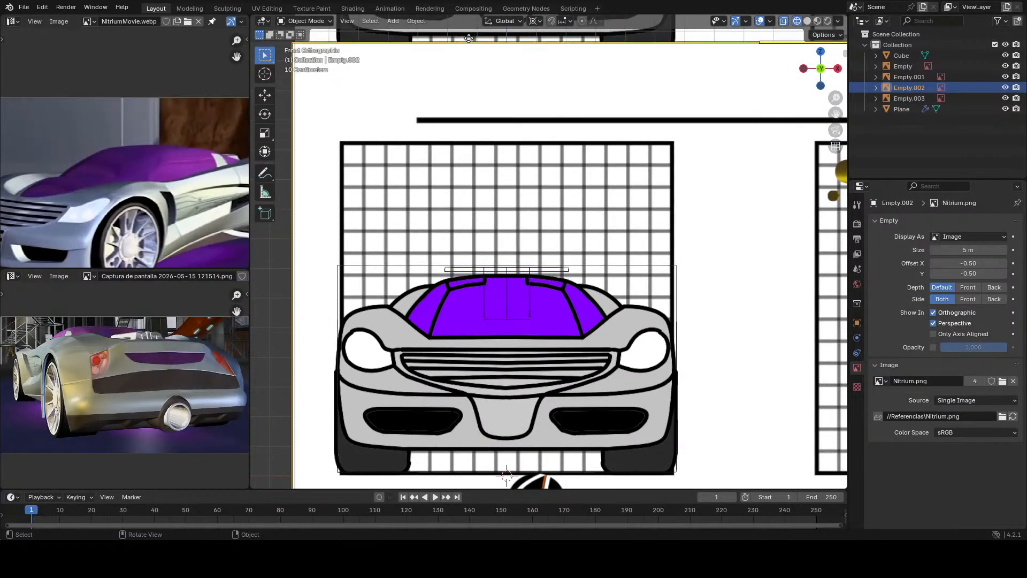
pyautogui.press('s')
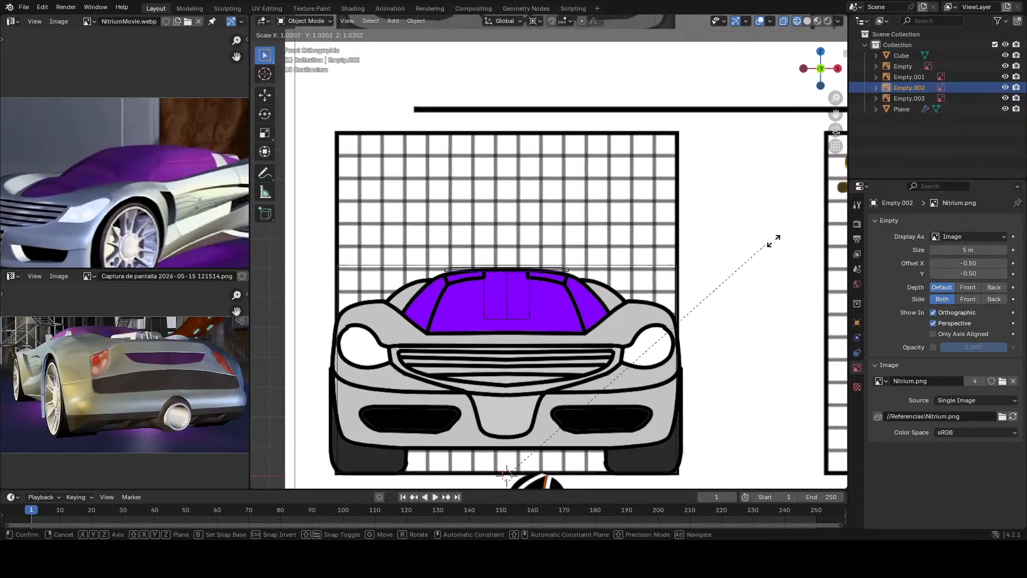
pyautogui.click(807, 223)
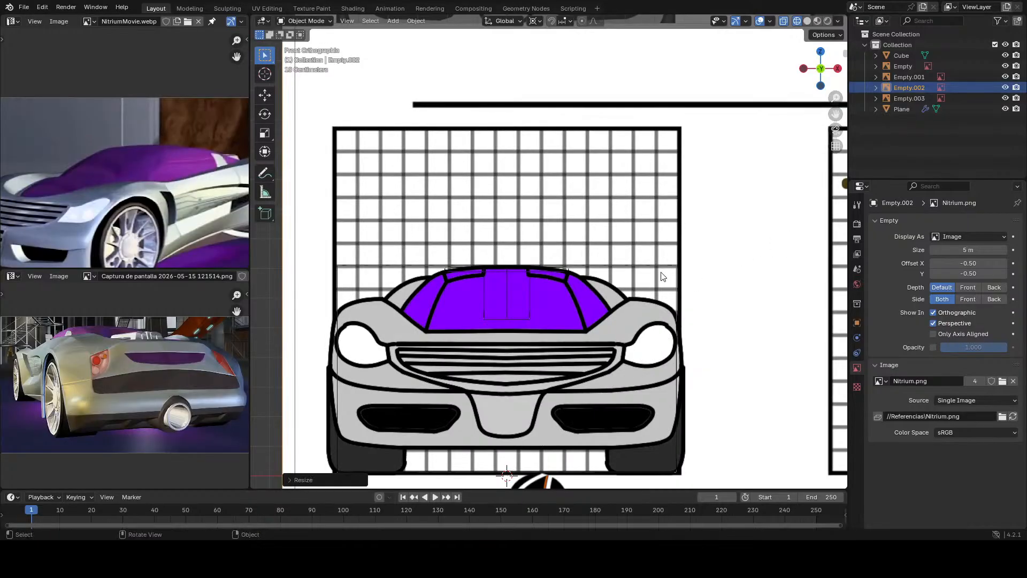
# Step: Try sending the front-view blueprint Empty.002 to Back depth and rescaling it against the rear-view blueprint
pyautogui.click(531, 271)
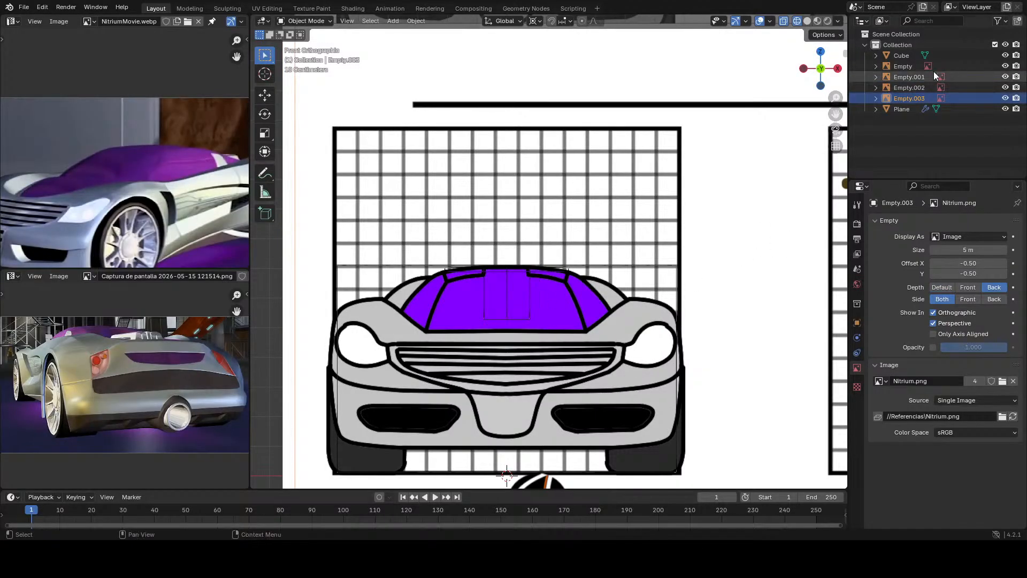
pyautogui.scroll(-7, 720, 329)
pyautogui.scroll(4, 720, 328)
pyautogui.scroll(-3, 720, 328)
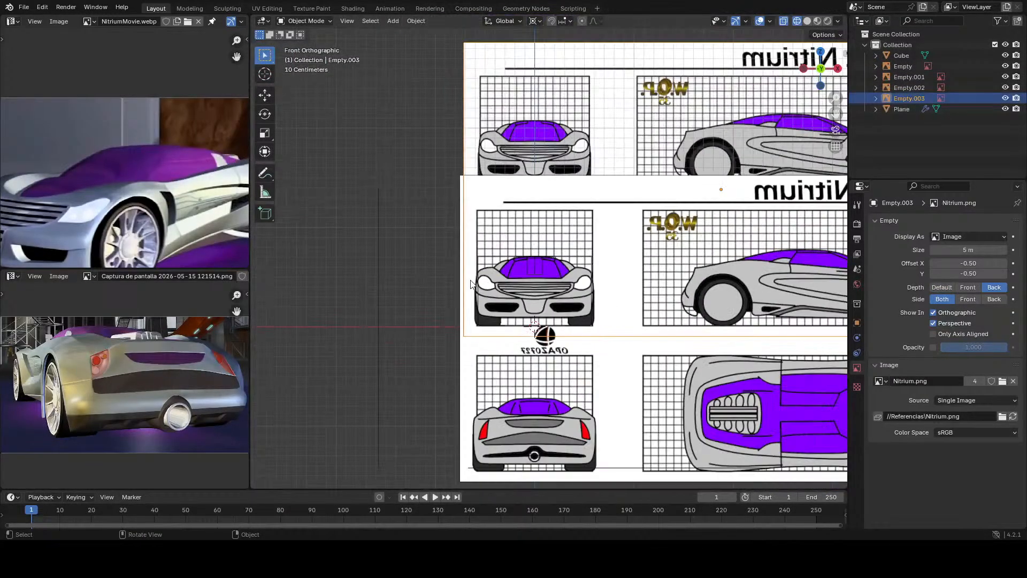
pyautogui.click(520, 359)
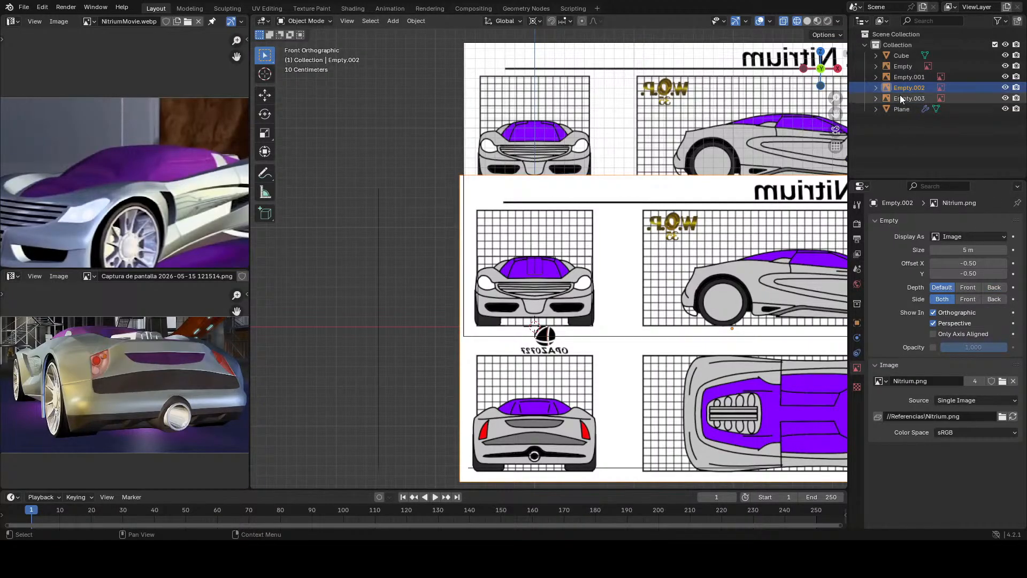
pyautogui.click(991, 287)
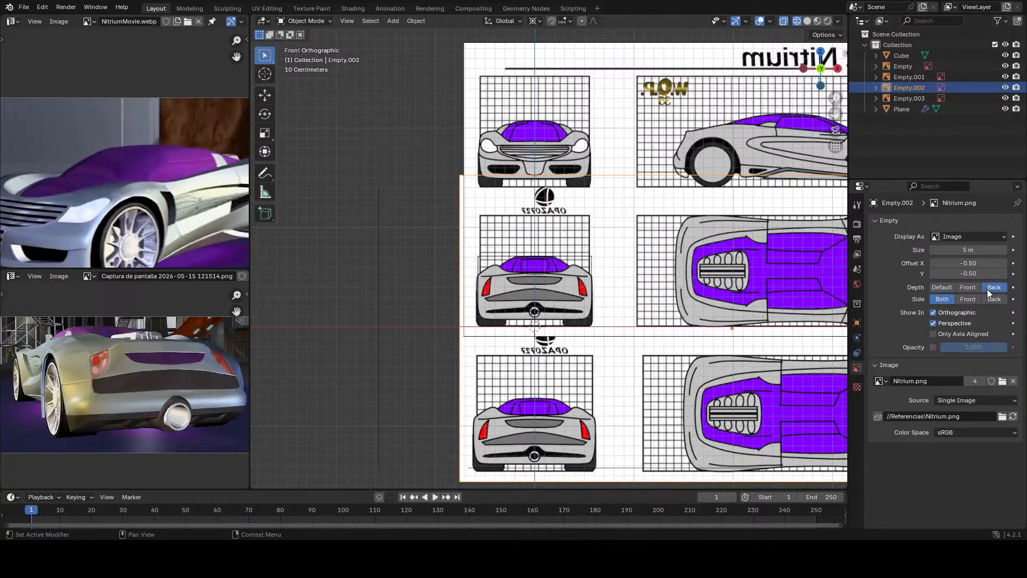
pyautogui.press('s')
pyautogui.rightClick(693, 355)
# Step: Return Empty.002's depth to Default and set Empty.003's depth to Default and back to Back
pyautogui.click(585, 129)
pyautogui.click(938, 287)
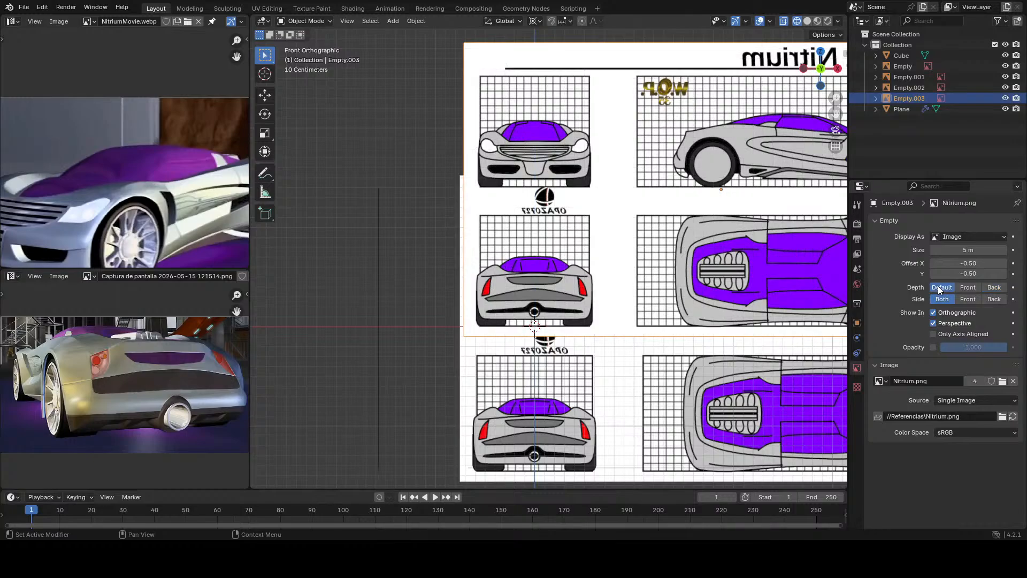
pyautogui.click(843, 327)
pyautogui.click(937, 287)
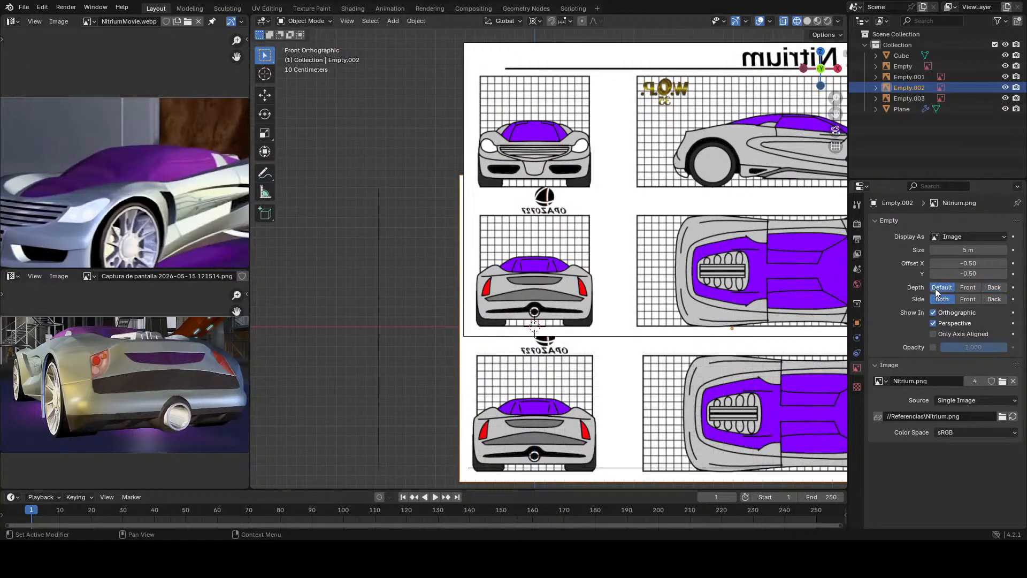
pyautogui.click(654, 305)
pyautogui.click(985, 288)
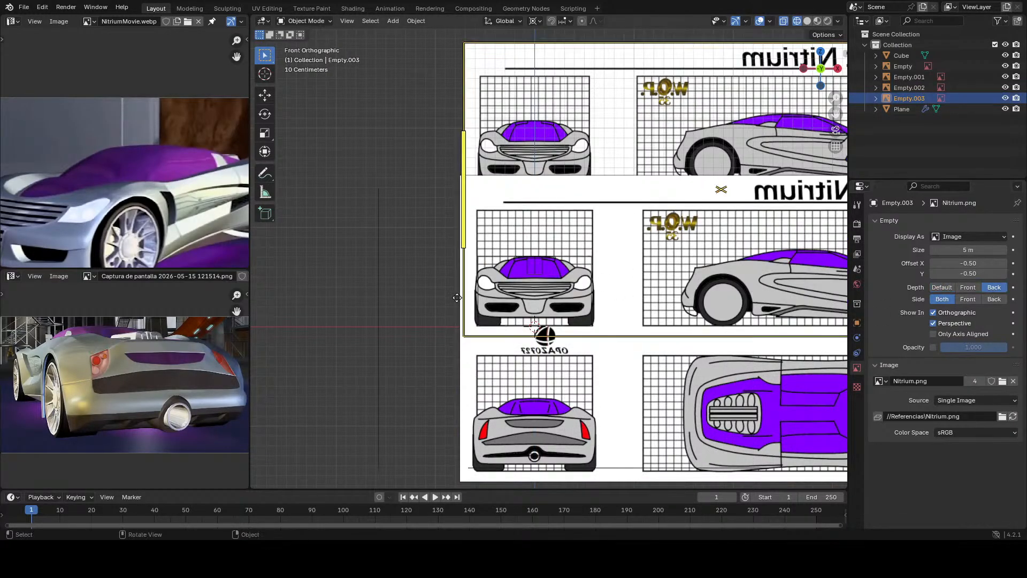
# Step: In the plane's Edit Mode, lower the extruded outer roof edge about 0.01 m along Z onto the front blueprint's roof outline
pyautogui.click(538, 270)
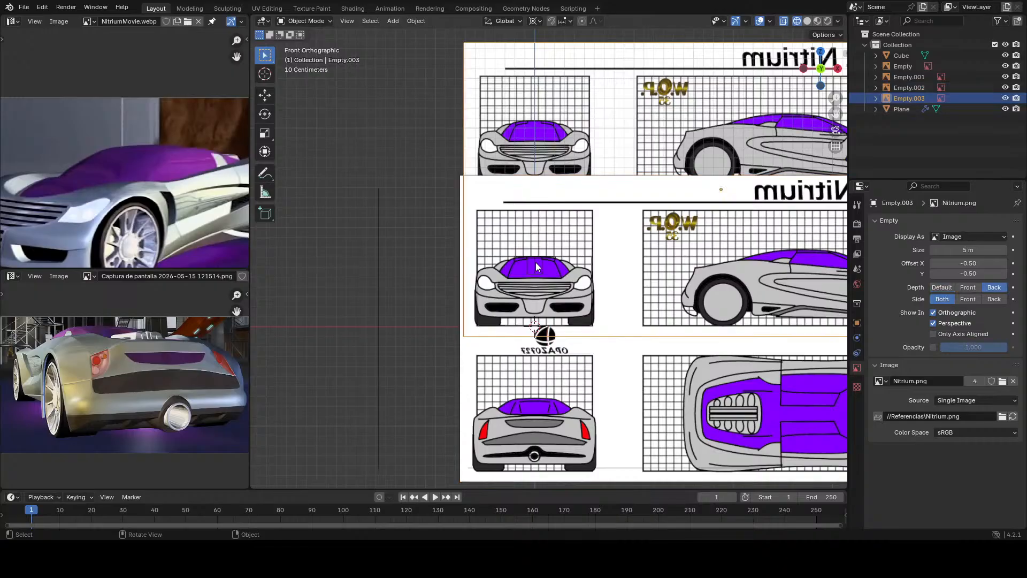
pyautogui.scroll(5, 539, 276)
pyautogui.scroll(2, 540, 276)
pyautogui.press('Tab')
pyautogui.scroll(4, 540, 277)
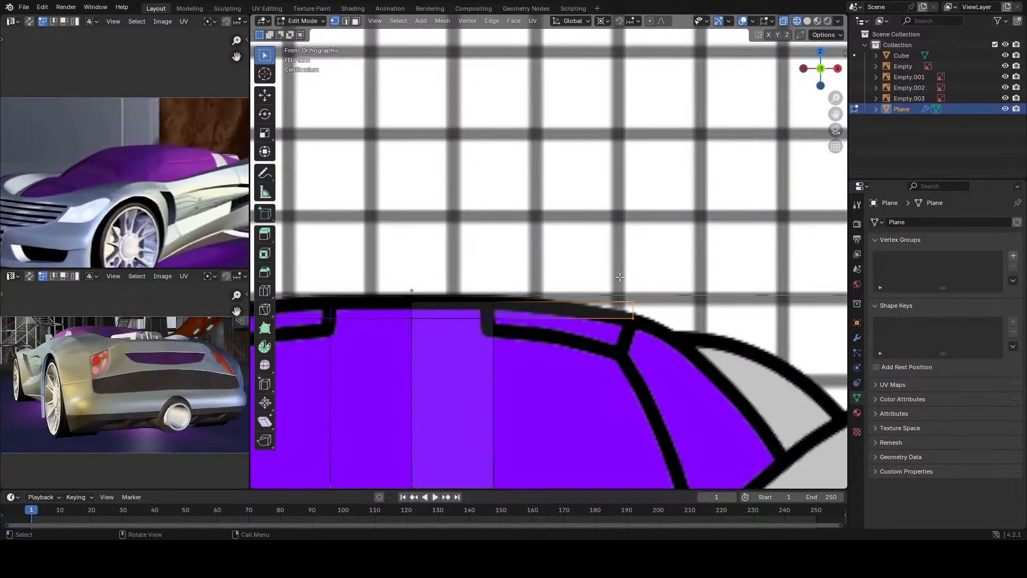
pyautogui.press('g')
pyautogui.press('z')
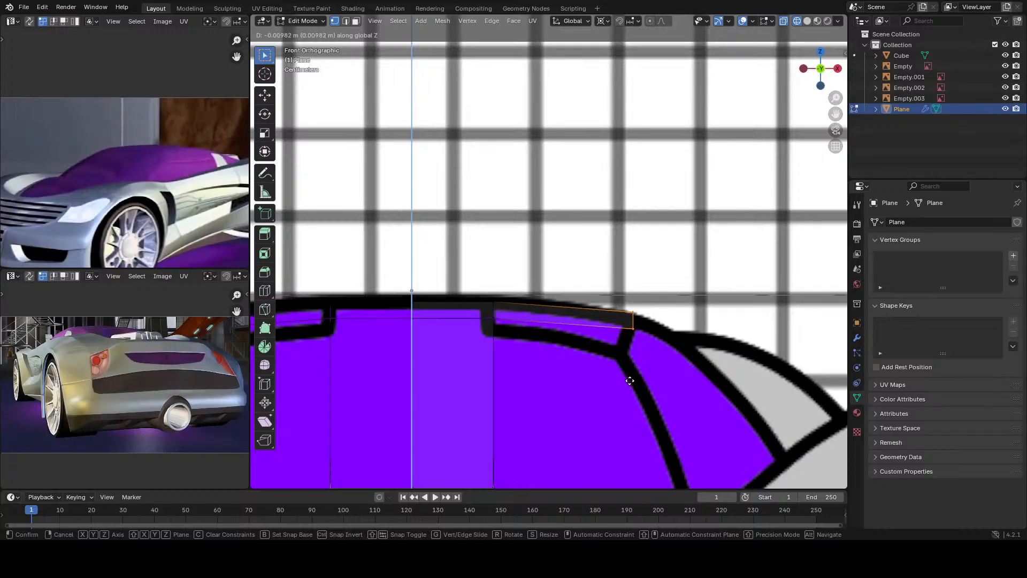
pyautogui.click(612, 398)
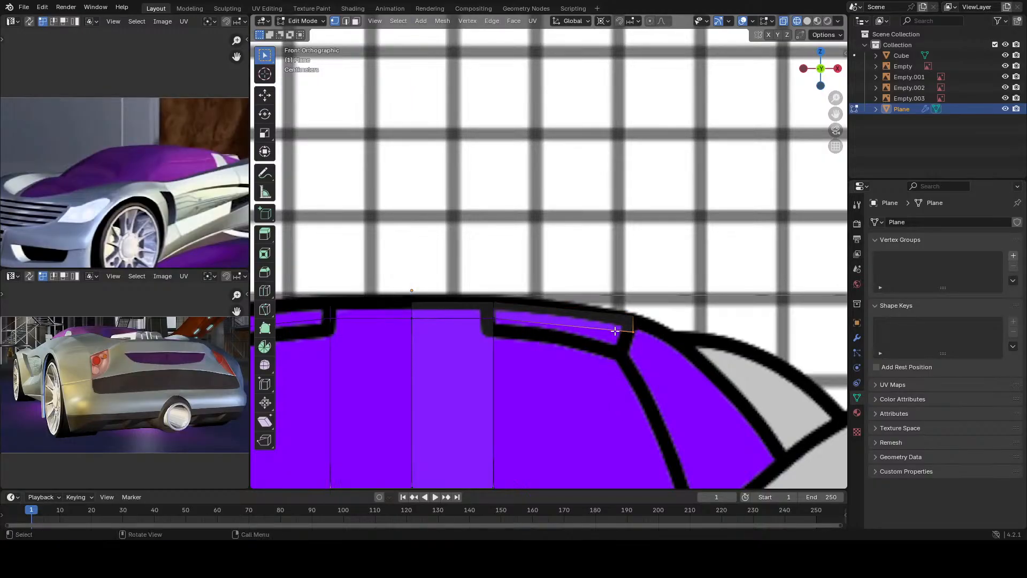
# Step: Move the outer edge of the side roof panel slightly inward in front view to follow the blueprint outline
pyautogui.press('g')
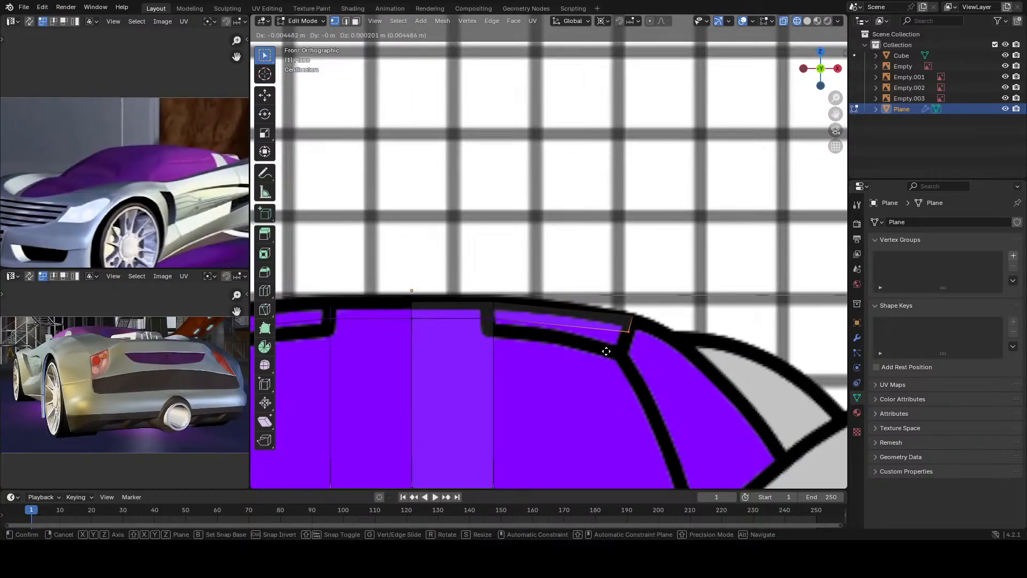
pyautogui.click(595, 350)
pyautogui.scroll(-5, 594, 352)
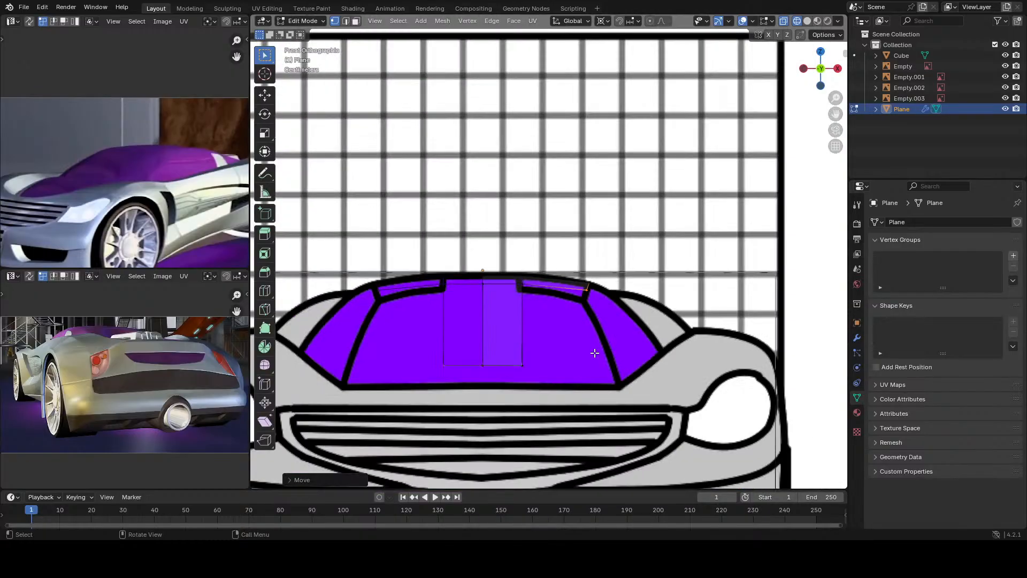
pyautogui.scroll(-3, 595, 353)
pyautogui.scroll(6, 594, 353)
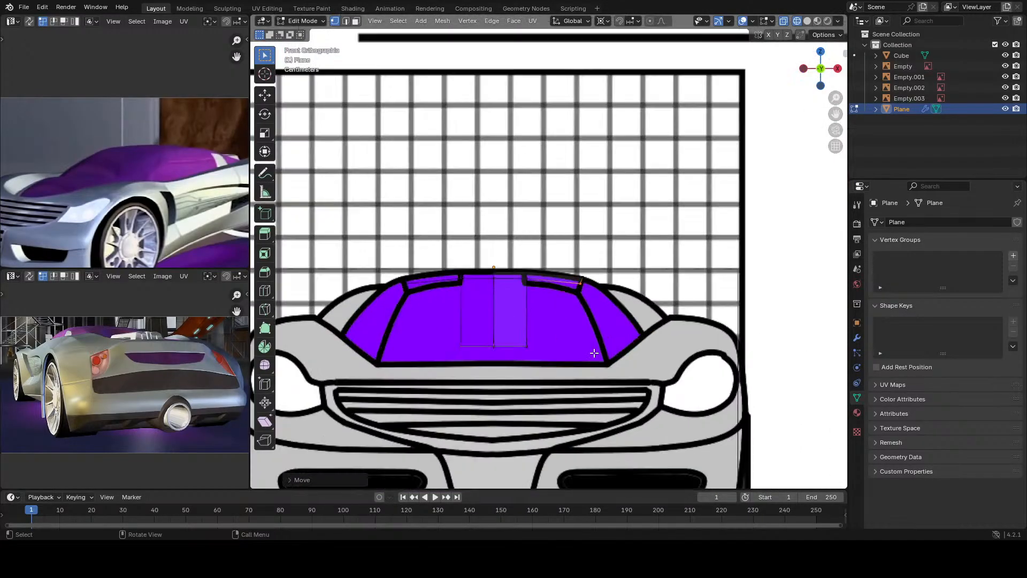
pyautogui.moveTo(595, 352); pyautogui.dragTo(595, 353, button='middle')
# Step: In the right side view, move the front edge of the central windshield strip forward and down past the windshield base
pyautogui.press('KP_3')
pyautogui.scroll(-3, 543, 436)
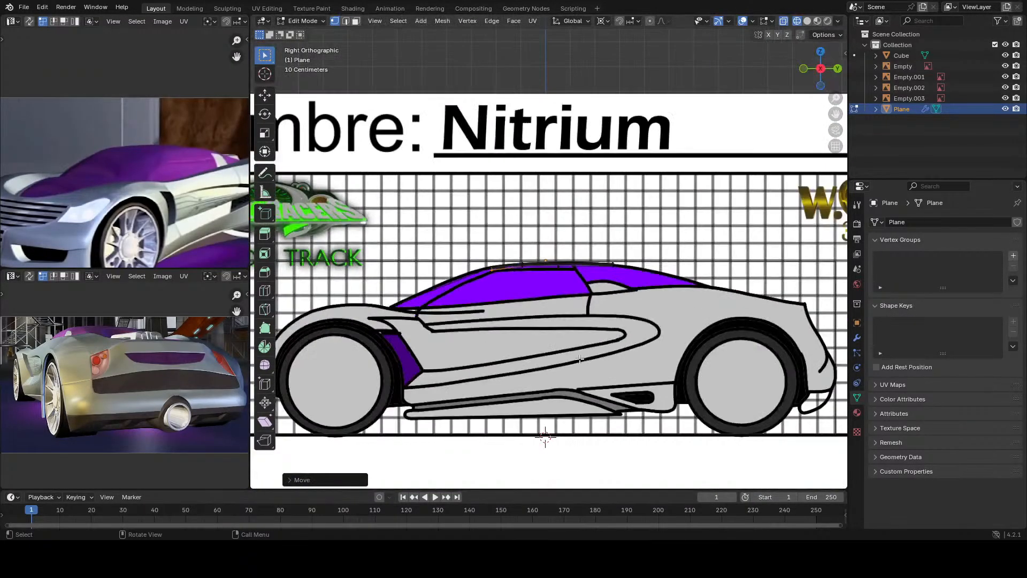
pyautogui.scroll(5, 534, 344)
pyautogui.keyDown('shift'); pyautogui.click(471, 331); pyautogui.keyUp('shift')
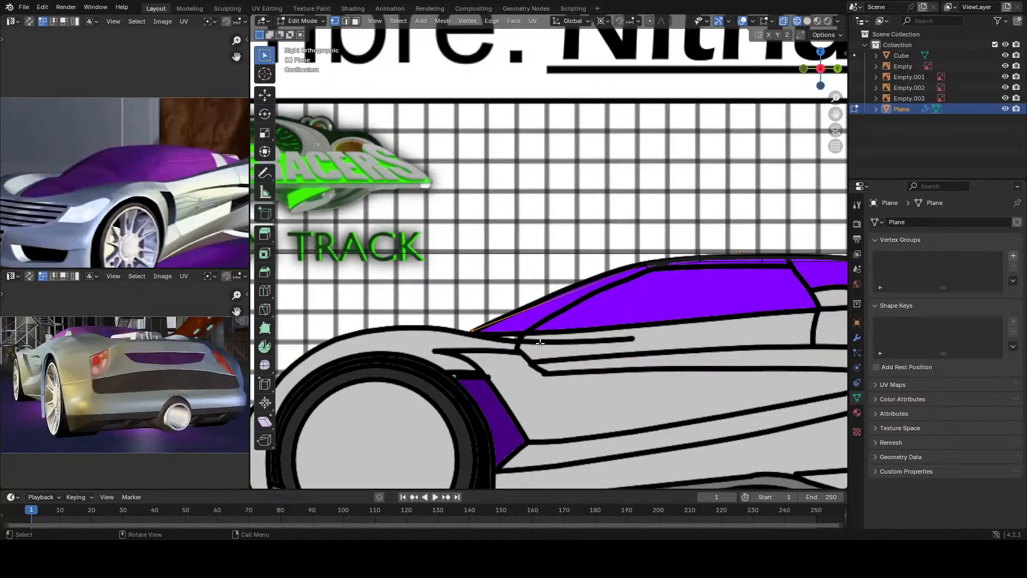
pyautogui.press('g')
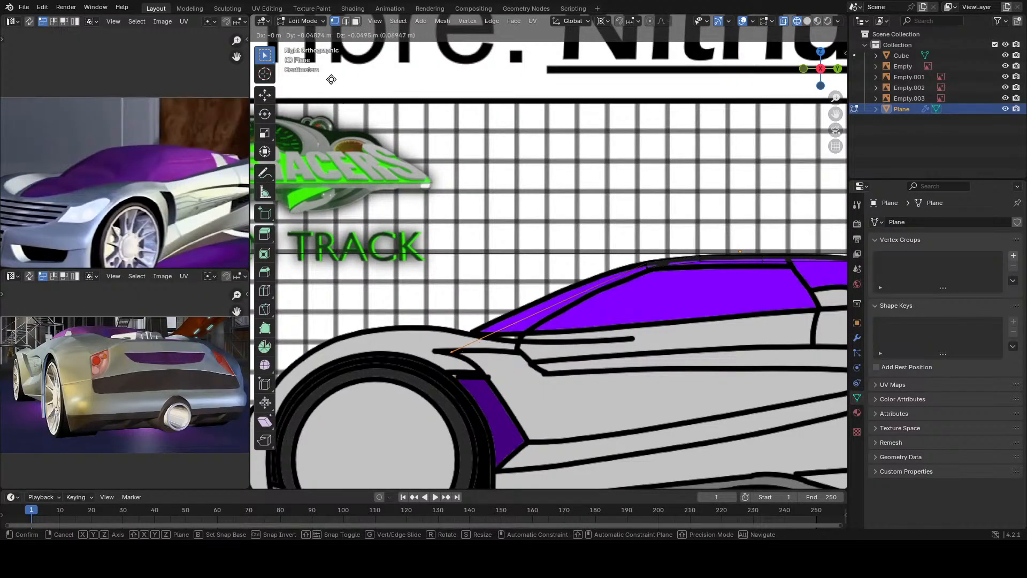
pyautogui.click(354, 51)
pyautogui.scroll(-5, 612, 357)
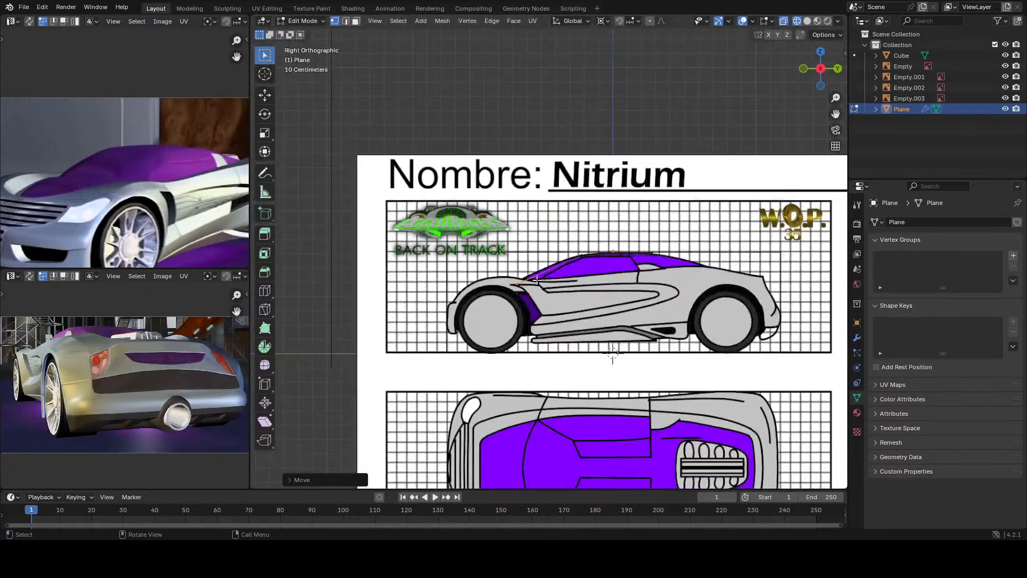
pyautogui.scroll(5, 614, 409)
pyautogui.keyDown('shift'); pyautogui.moveTo(546, 315); pyautogui.dragTo(516, 316, button='middle'); pyautogui.keyUp('shift')
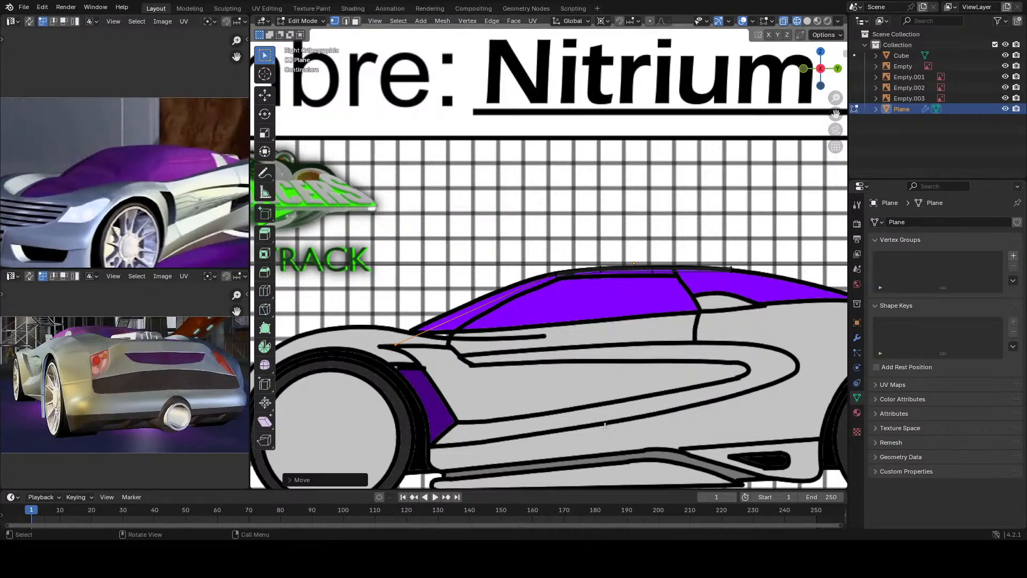
# Step: In top view, move the side roof panel's outer front corner vertex forward along Y onto the blueprint corner
pyautogui.scroll(-3, 528, 327)
pyautogui.scroll(5, 524, 353)
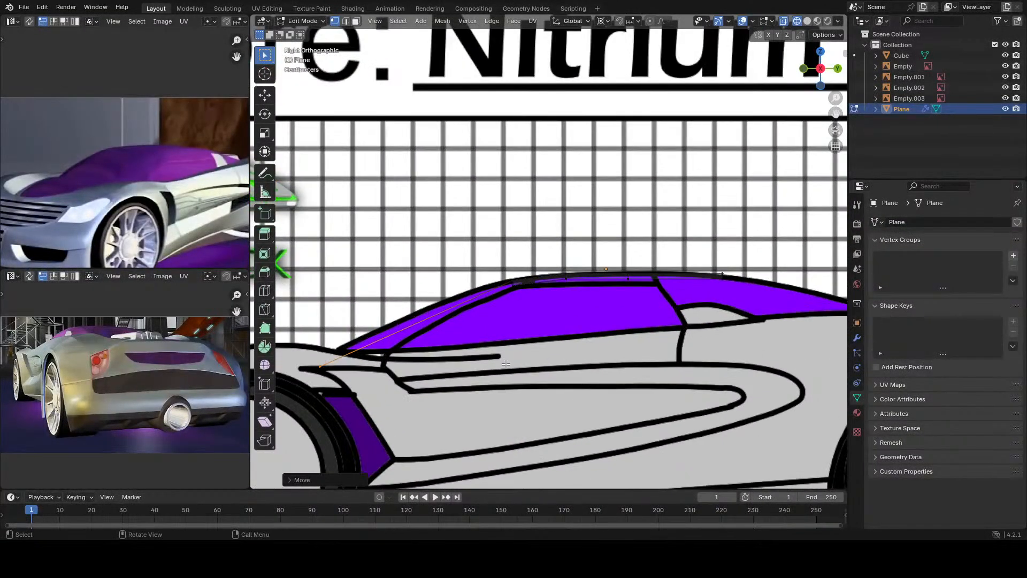
pyautogui.scroll(-3, 522, 370)
pyautogui.press('KP_7')
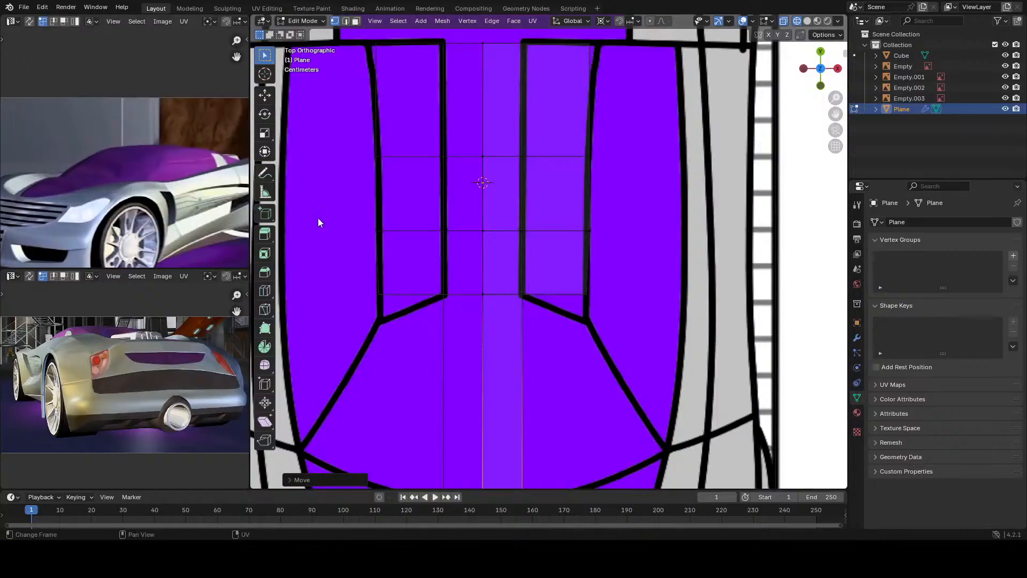
pyautogui.scroll(-2, 601, 280)
pyautogui.scroll(4, 502, 294)
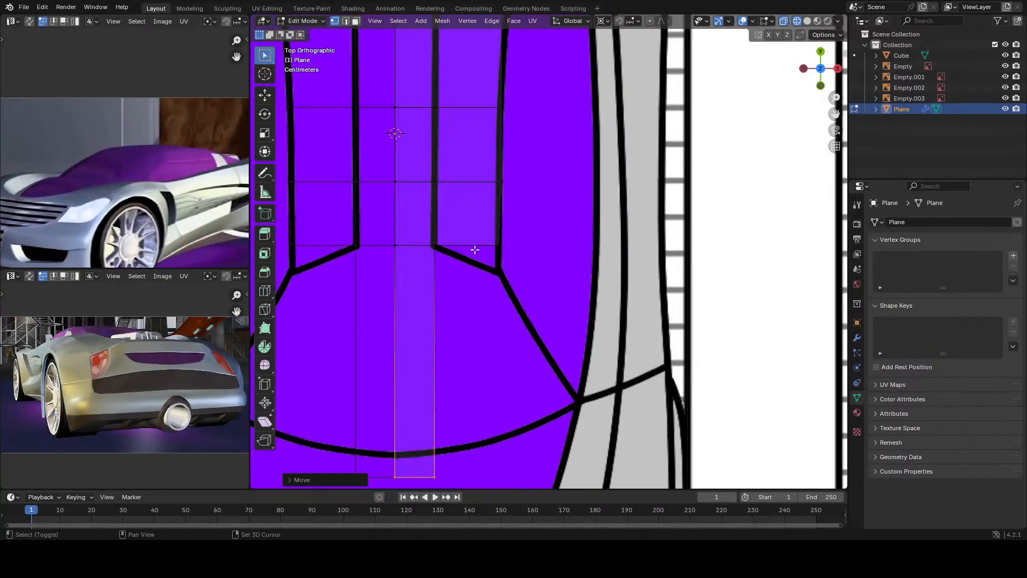
pyautogui.scroll(1, 484, 266)
pyautogui.click(543, 272)
pyautogui.press('g')
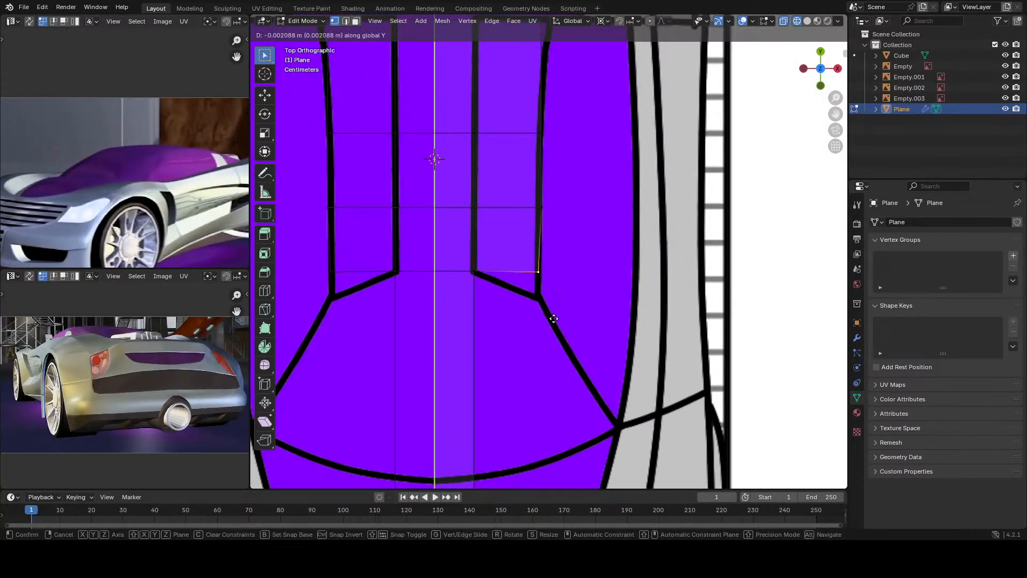
pyautogui.click(561, 342)
# Step: Examine how the roof and windshield mesh lines up with the top-view blueprint
pyautogui.scroll(-1, 560, 345)
pyautogui.scroll(-4, 559, 345)
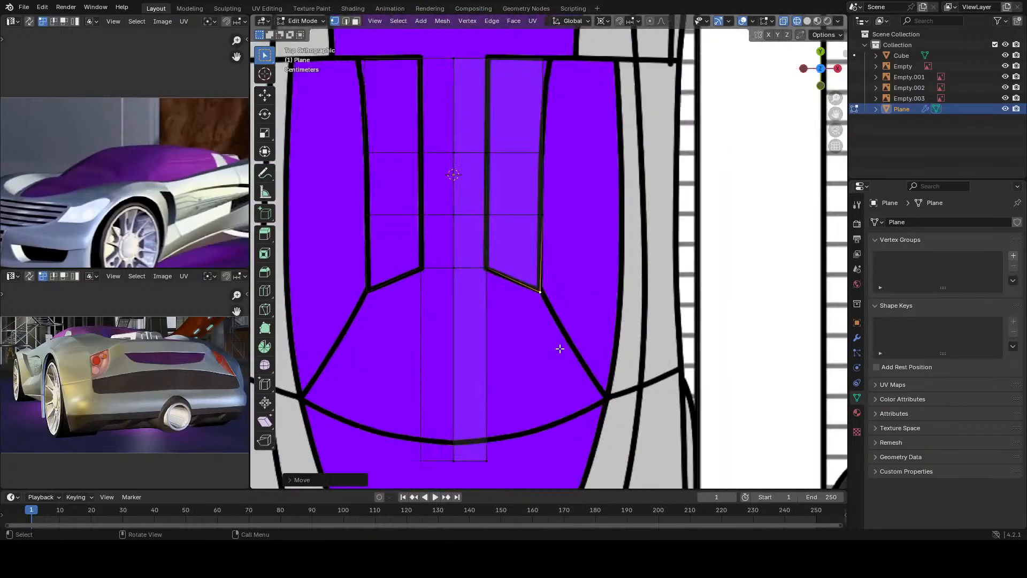
pyautogui.scroll(4, 606, 422)
pyautogui.scroll(-4, 607, 421)
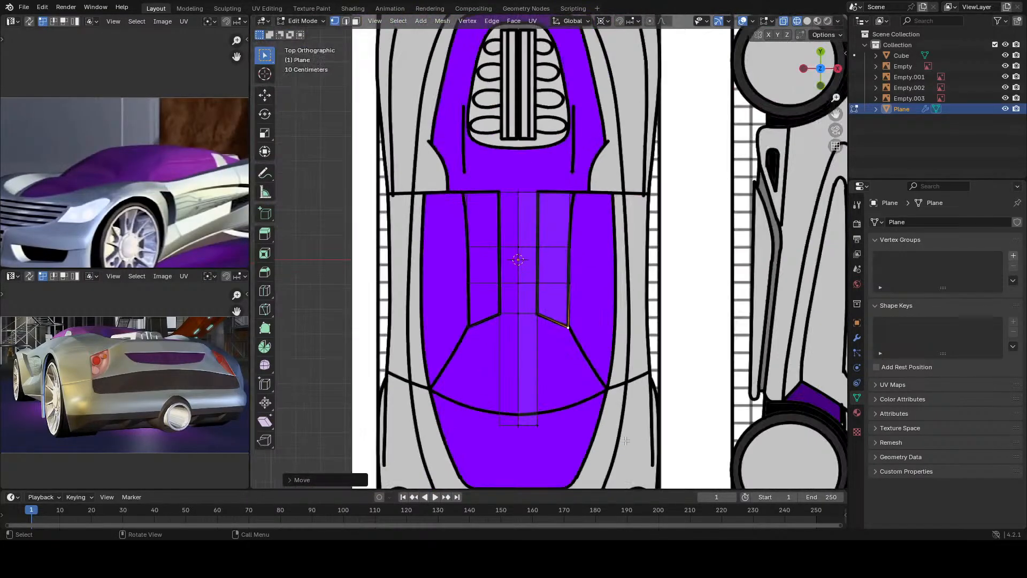
pyautogui.scroll(4, 623, 433)
pyautogui.scroll(-3, 603, 351)
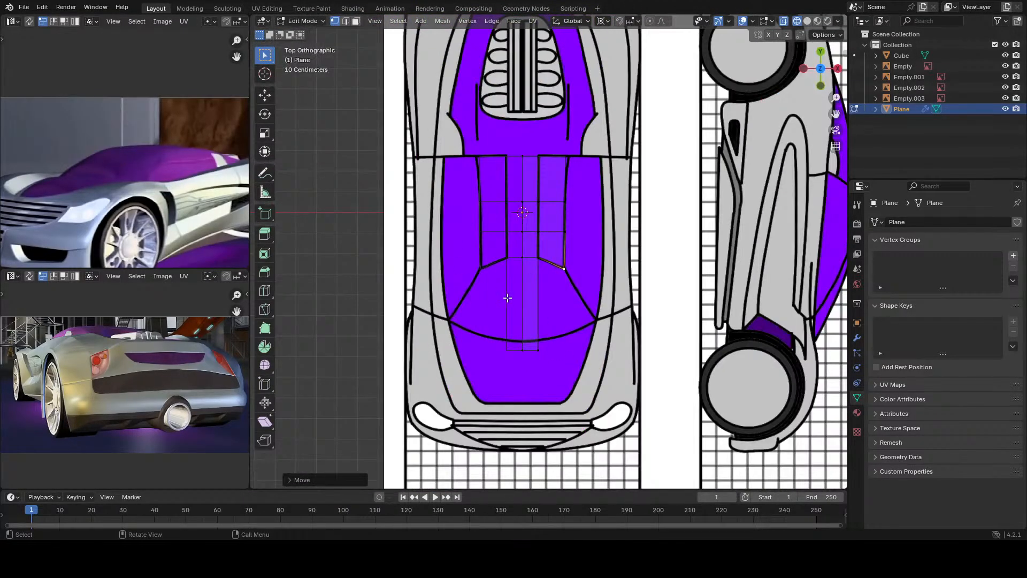
pyautogui.scroll(4, 597, 288)
pyautogui.scroll(-4, 597, 288)
pyautogui.scroll(3, 594, 291)
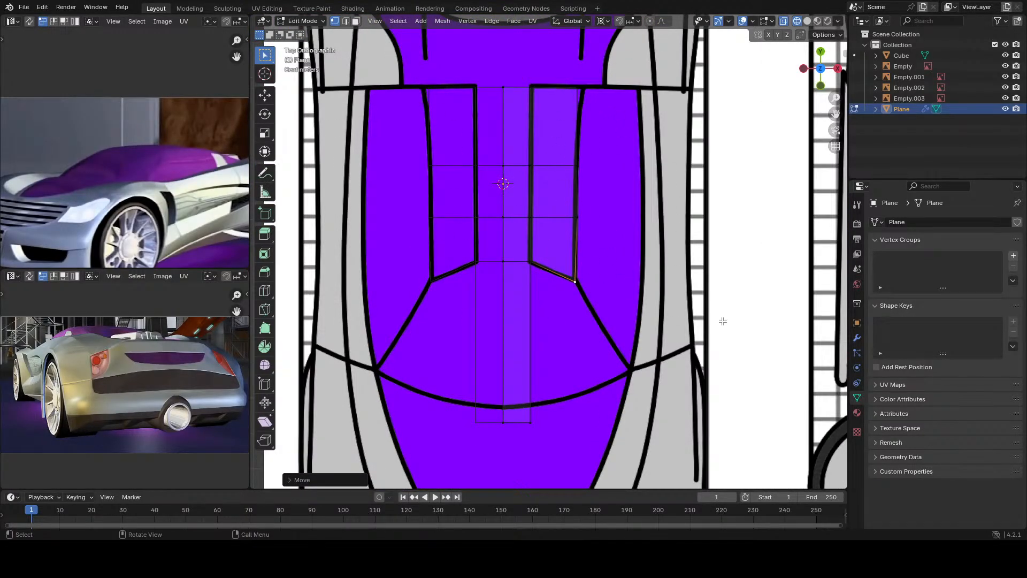
pyautogui.scroll(-1, 642, 383)
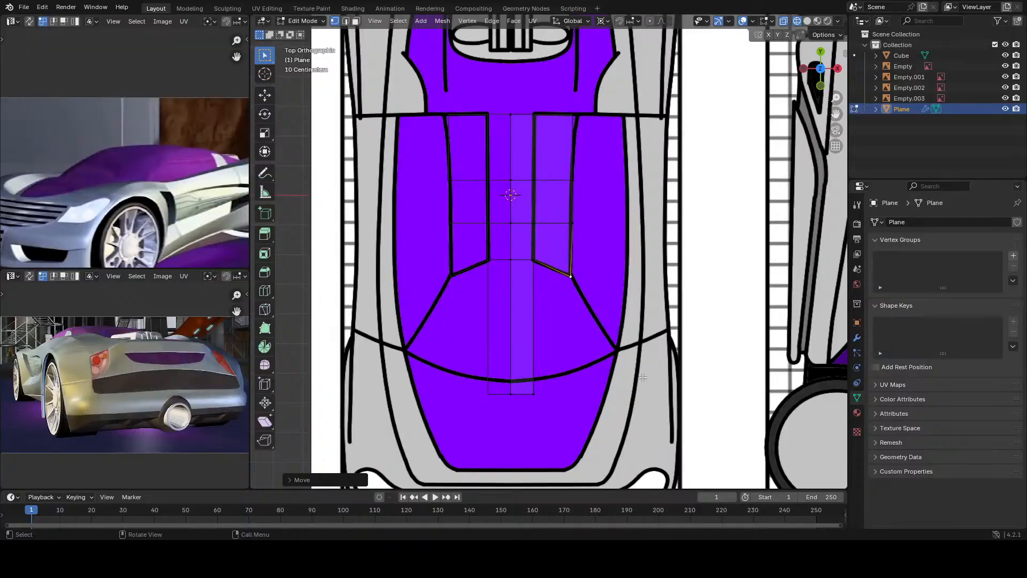
pyautogui.scroll(-3, 615, 321)
pyautogui.scroll(6, 579, 321)
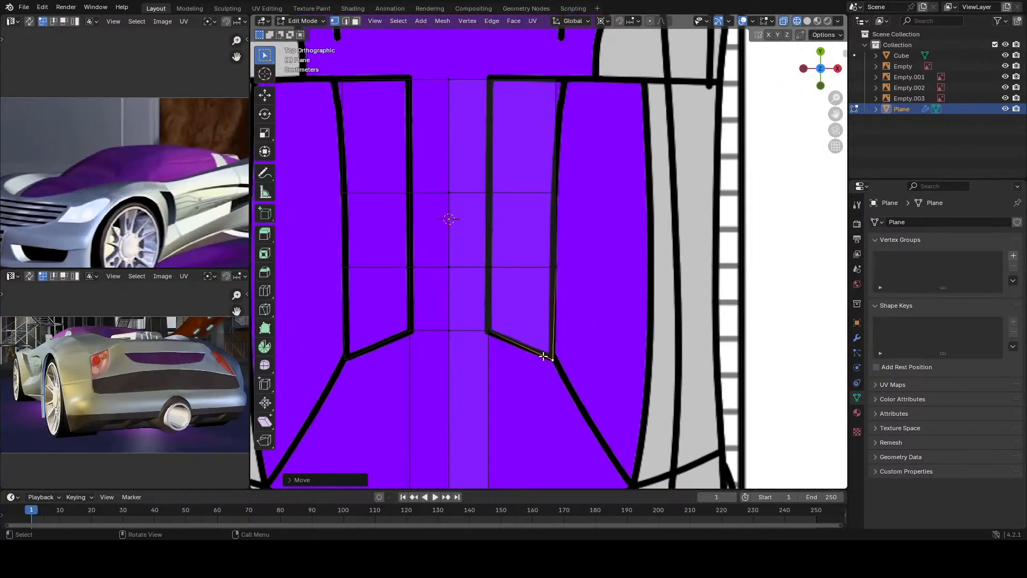
# Step: Shift the two middle vertices on the side roof panel's outer edge along X onto the blueprint line
pyautogui.click(557, 272)
pyautogui.scroll(1, 580, 288)
pyautogui.press('g')
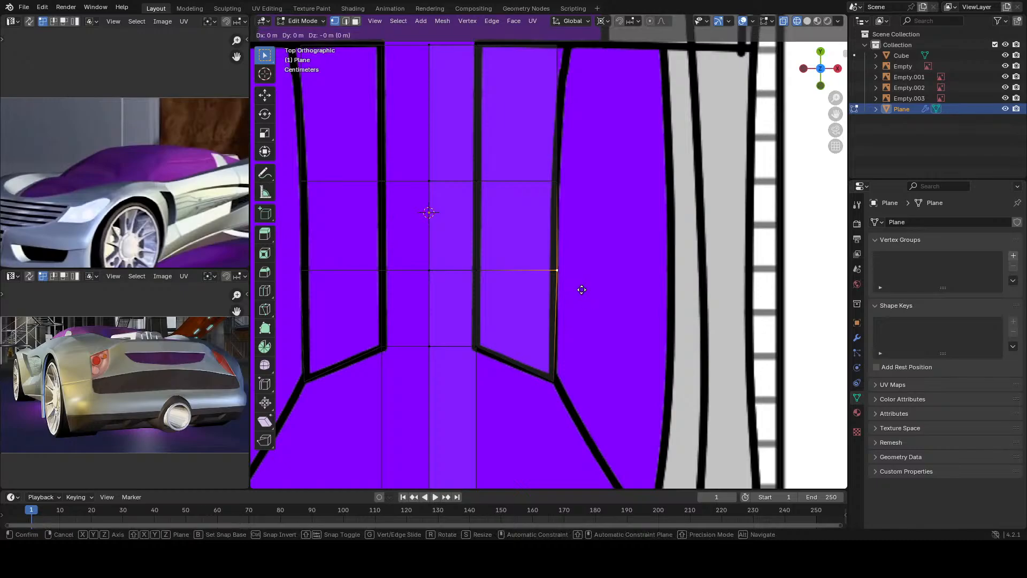
pyautogui.press('x')
pyautogui.click(564, 244)
pyautogui.click(560, 173)
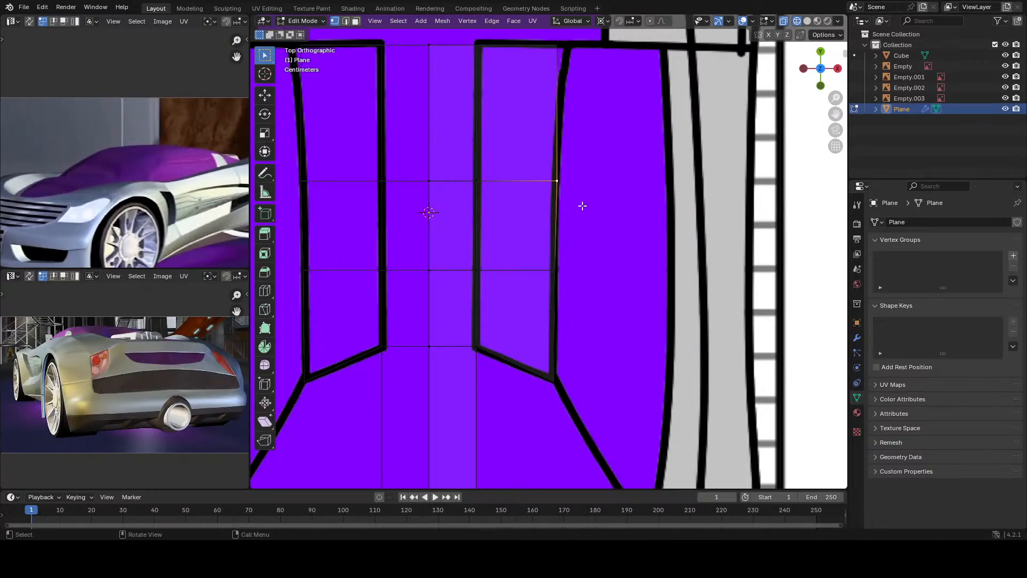
pyautogui.press('g')
pyautogui.press('x')
pyautogui.click(566, 203)
# Step: Move the side roof panel's outer rear corner vertex outward along X to the blueprint corner
pyautogui.keyDown('shift'); pyautogui.moveTo(566, 203); pyautogui.dragTo(548, 305, button='middle'); pyautogui.keyUp('shift')
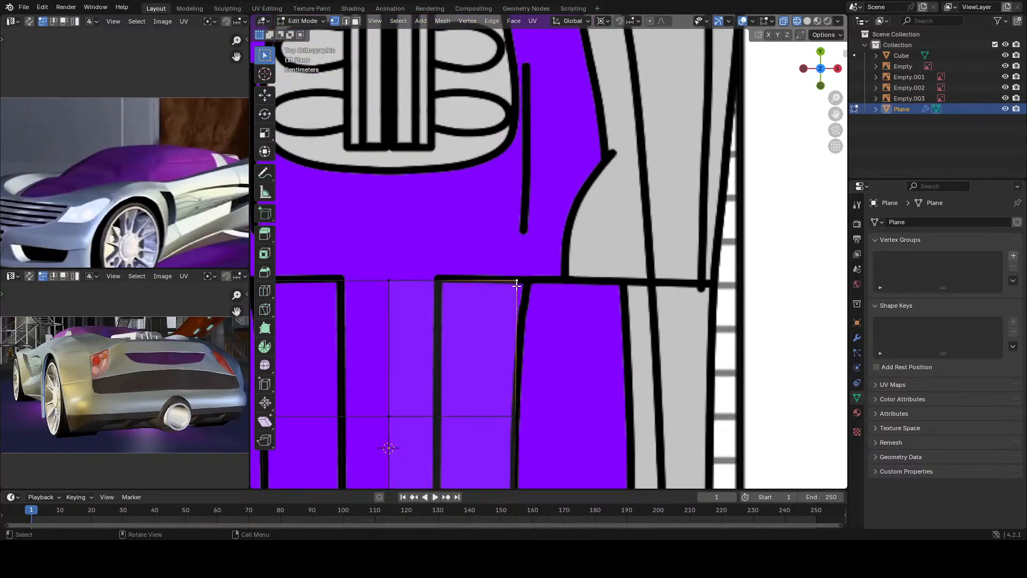
pyautogui.scroll(-1, 545, 319)
pyautogui.scroll(1, 545, 319)
pyautogui.press('g')
pyautogui.press('x')
pyautogui.click(640, 324)
pyautogui.scroll(-6, 502, 351)
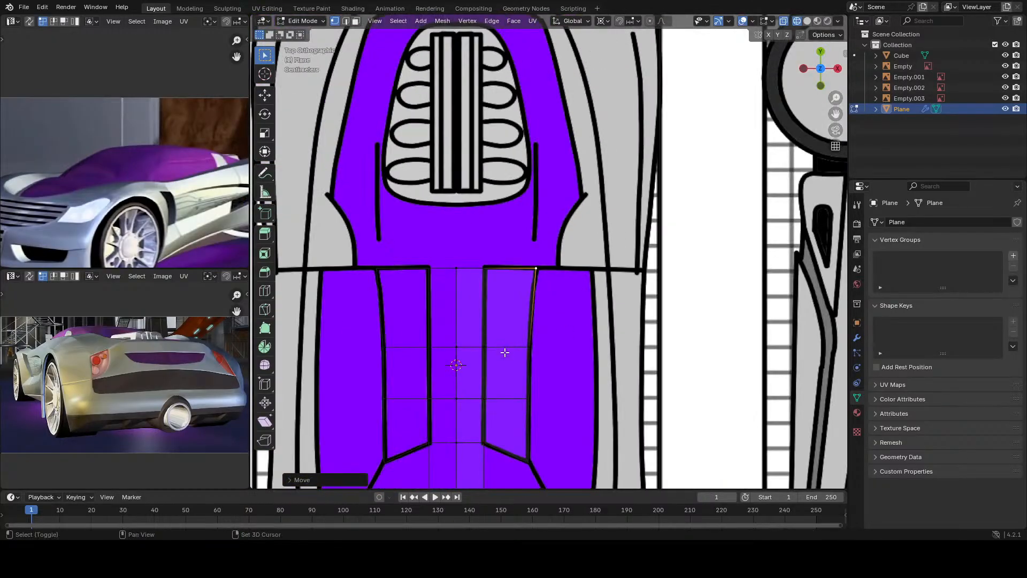
# Step: Inspect the front corner of the side roof panel and the windshield outline in top view
pyautogui.scroll(4, 535, 350)
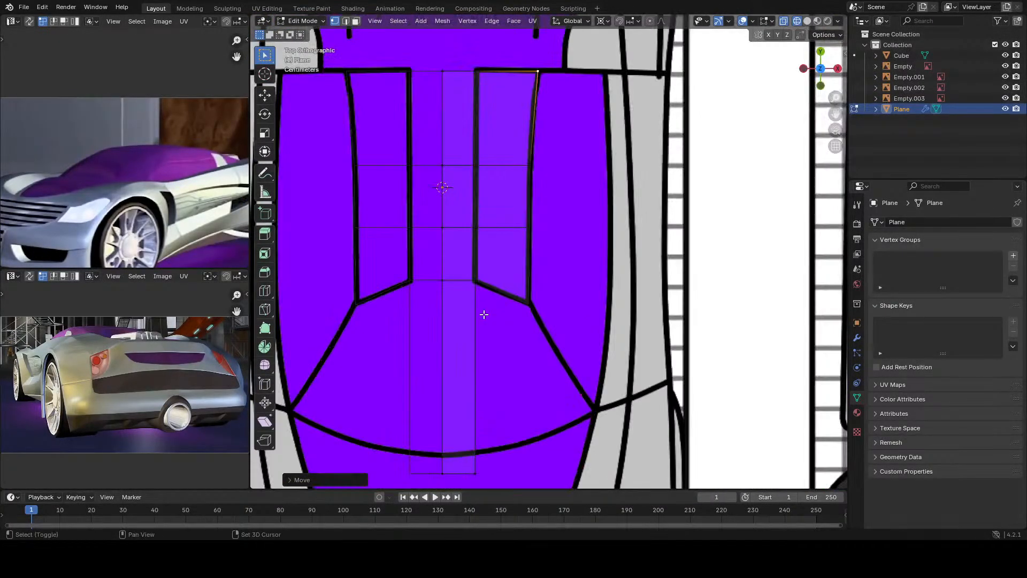
pyautogui.scroll(-2, 481, 314)
pyautogui.scroll(1, 540, 412)
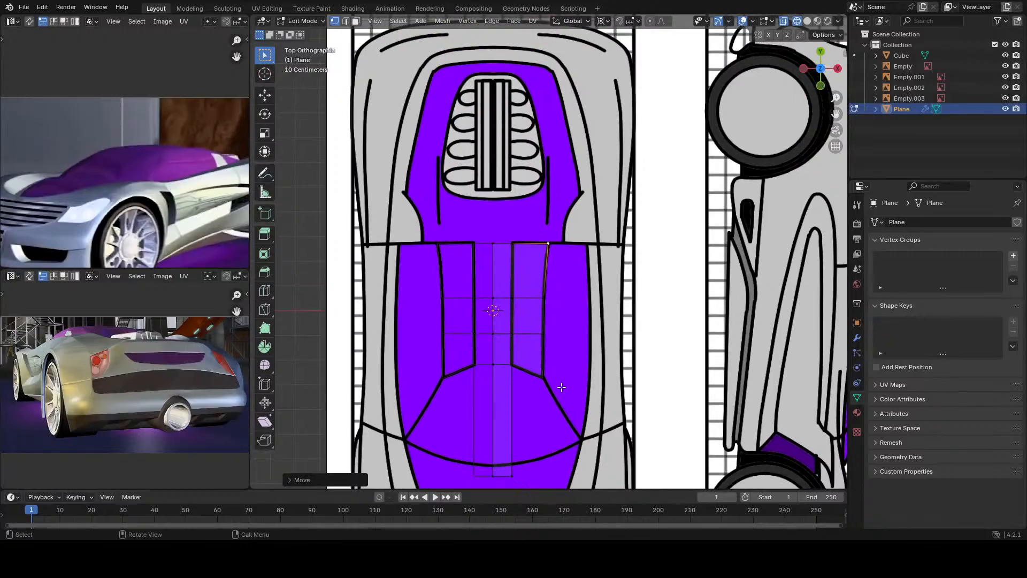
pyautogui.scroll(2, 553, 390)
pyautogui.keyDown('shift'); pyautogui.moveTo(545, 470); pyautogui.dragTo(560, 327, button='middle'); pyautogui.keyUp('shift')
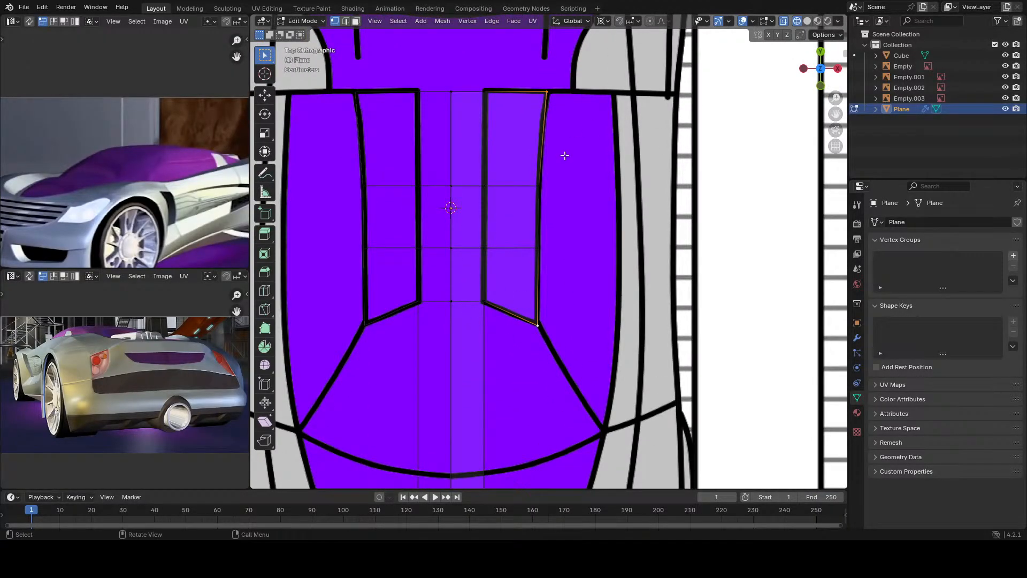
pyautogui.scroll(-4, 541, 291)
pyautogui.scroll(4, 580, 414)
pyautogui.scroll(1, 581, 415)
pyautogui.keyDown('shift'); pyautogui.moveTo(580, 415); pyautogui.dragTo(596, 305, button='middle'); pyautogui.keyUp('shift')
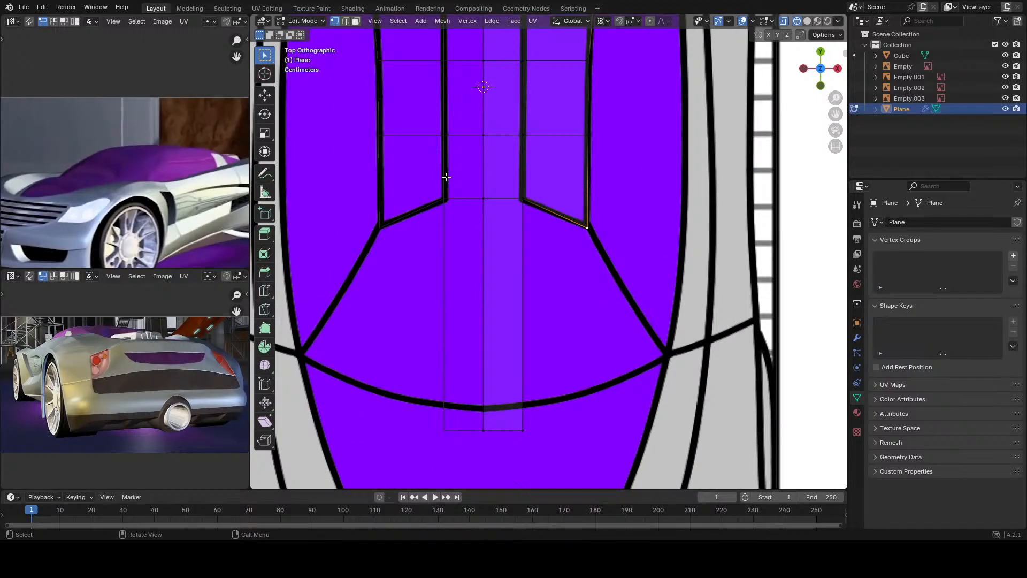
# Step: In the right side view, loop cut the central windshield strip midway and raise the cut along Z to the windshield outline
pyautogui.press('KP_3')
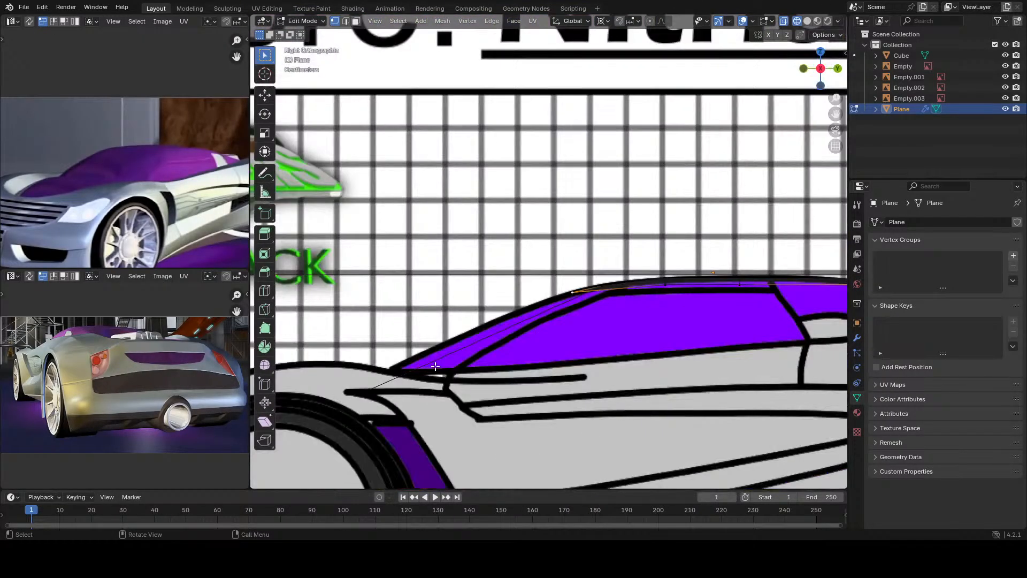
pyautogui.scroll(1, 436, 366)
pyautogui.scroll(1, 443, 369)
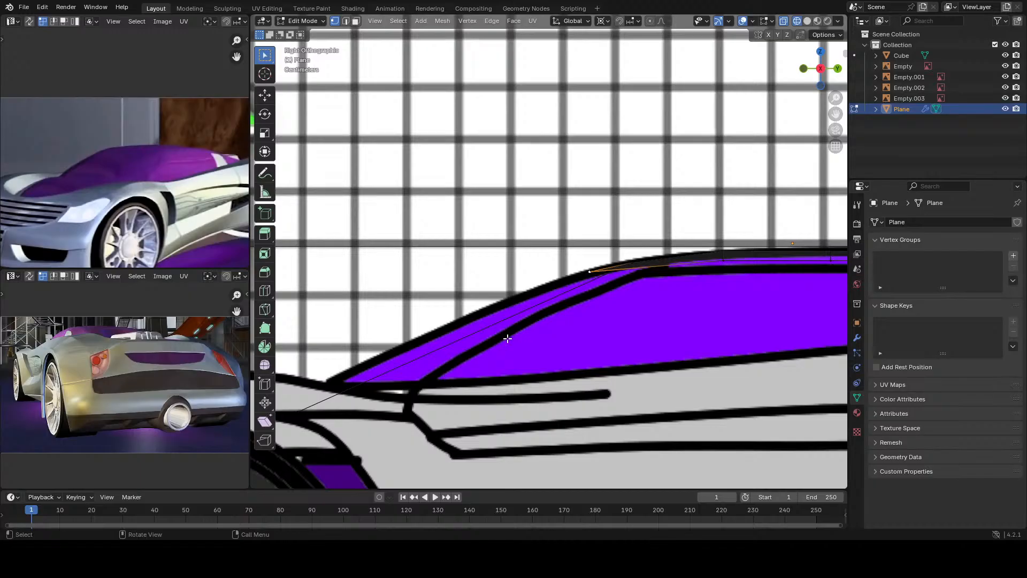
pyautogui.scroll(-1, 506, 338)
pyautogui.scroll(2, 500, 339)
pyautogui.hotkey('ctrl', 'r')
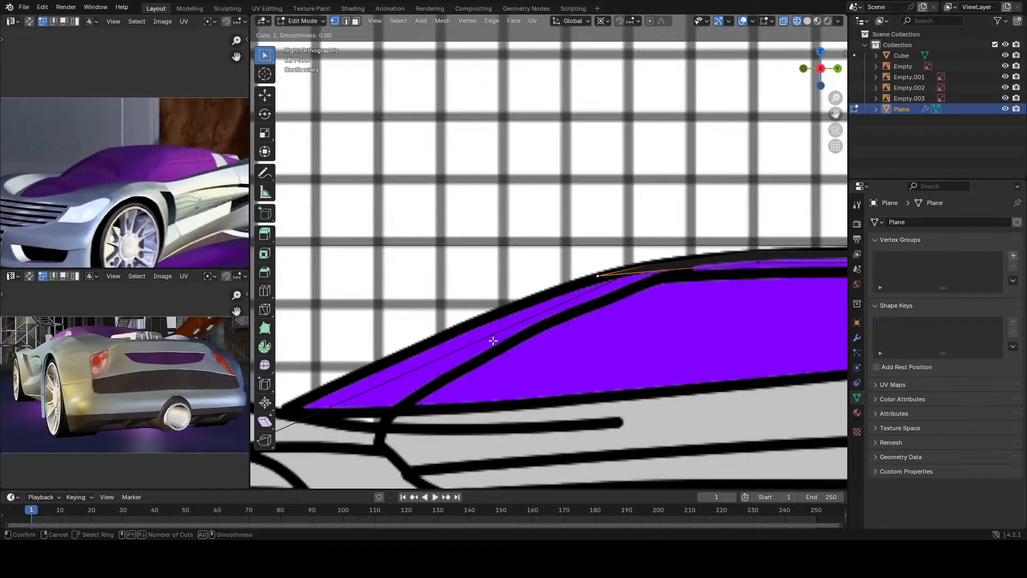
pyautogui.click(493, 340)
pyautogui.rightClick(493, 341)
pyautogui.press('g')
pyautogui.press('z')
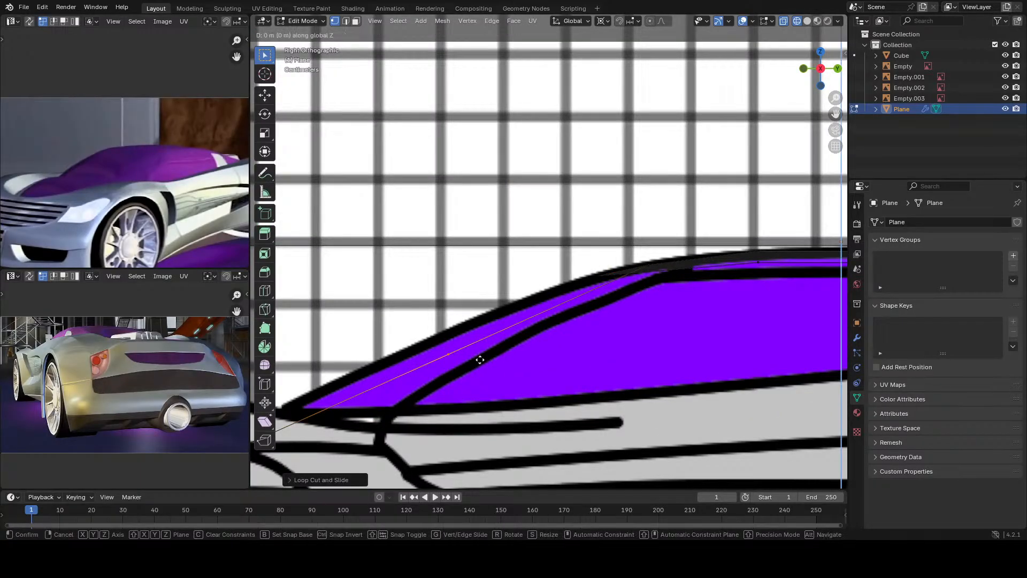
pyautogui.click(489, 347)
pyautogui.scroll(2, 488, 340)
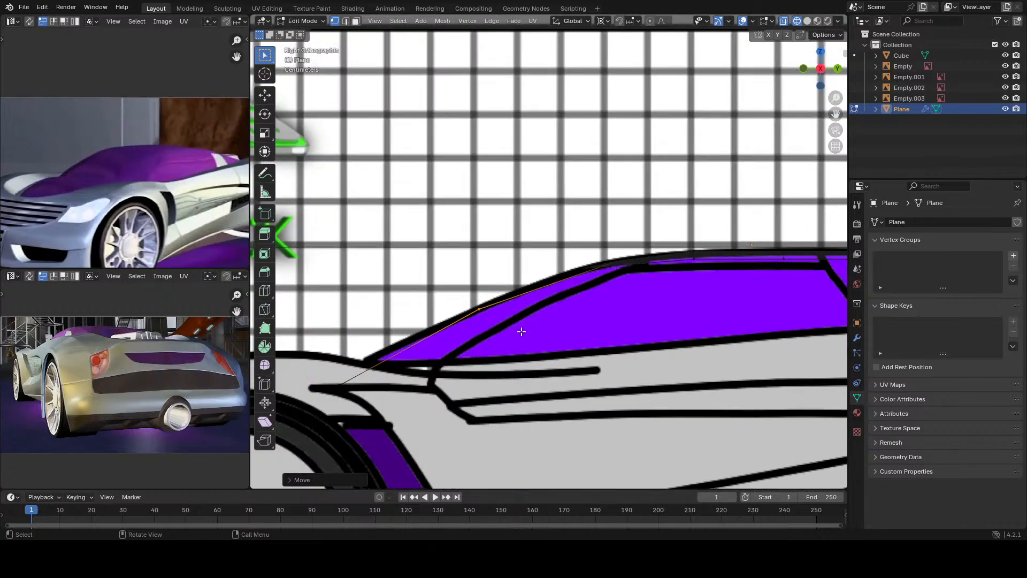
# Step: Try a second centred loop cut across the upper half of the windshield strip, check it from above, and undo it
pyautogui.scroll(-2, 523, 328)
pyautogui.hotkey('ctrl', 'r')
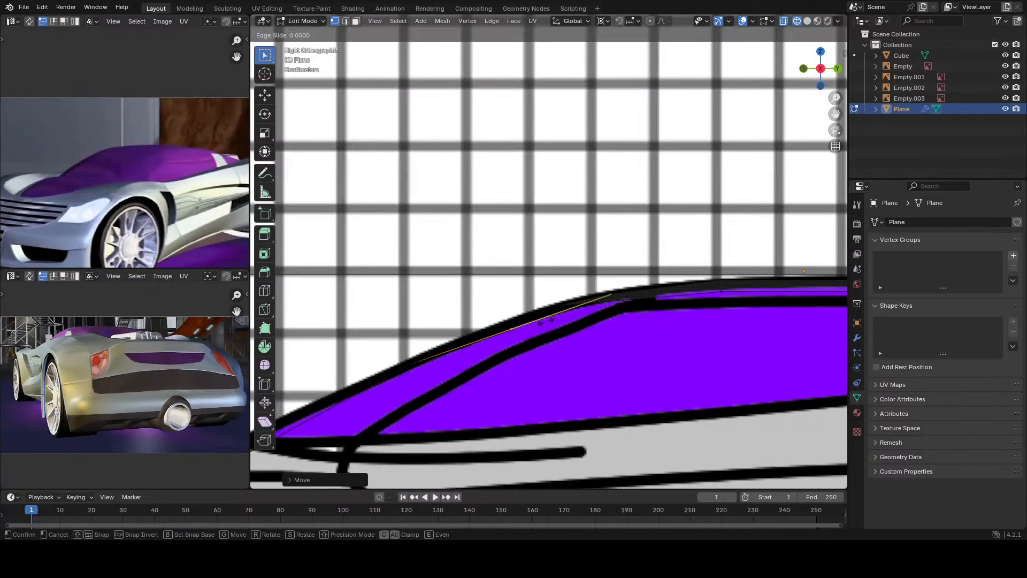
pyautogui.click(545, 321)
pyautogui.rightClick(544, 321)
pyautogui.press('KP_7')
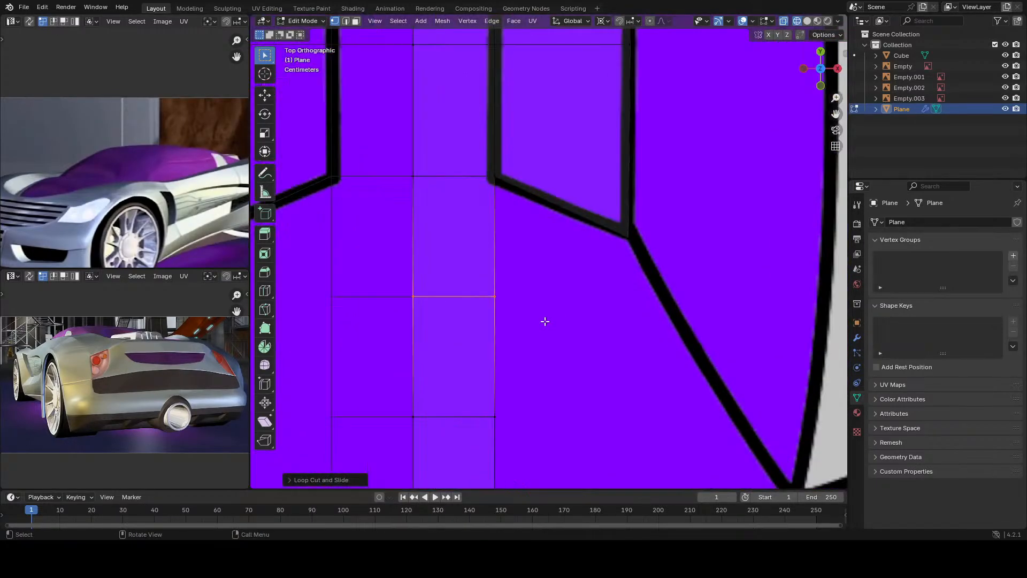
pyautogui.scroll(-2, 543, 315)
pyautogui.scroll(2, 519, 351)
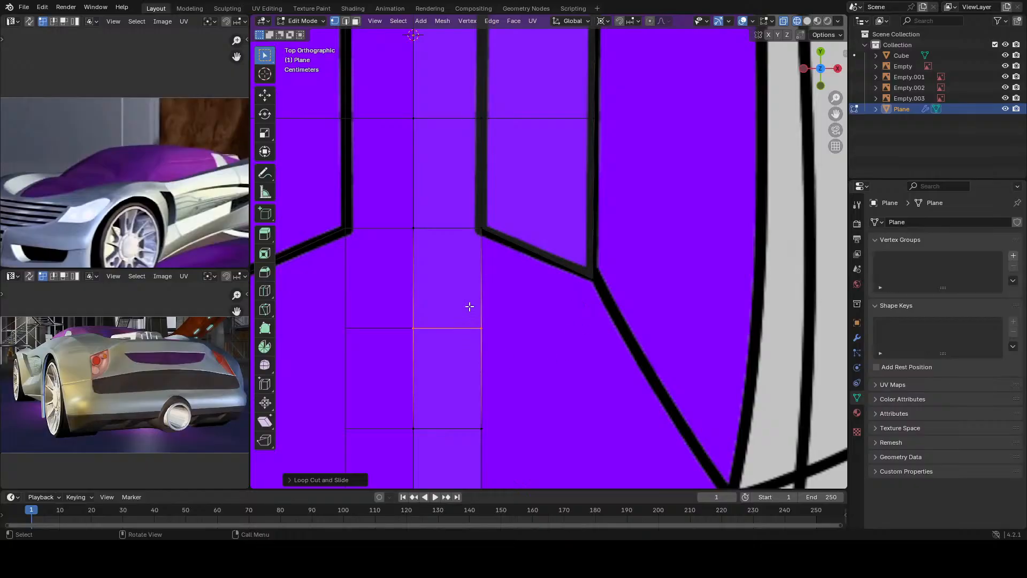
pyautogui.hotkey('ctrl', 'z')
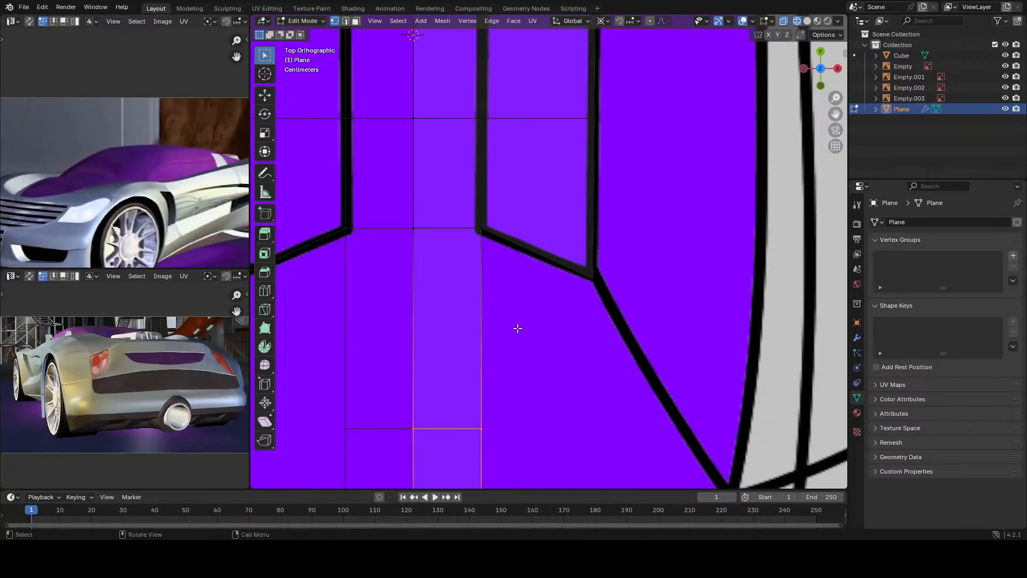
# Step: In the right side view, move the central windshield strip's middle cut up and back along the windshield outline
pyautogui.scroll(-6, 483, 389)
pyautogui.press('KP_3')
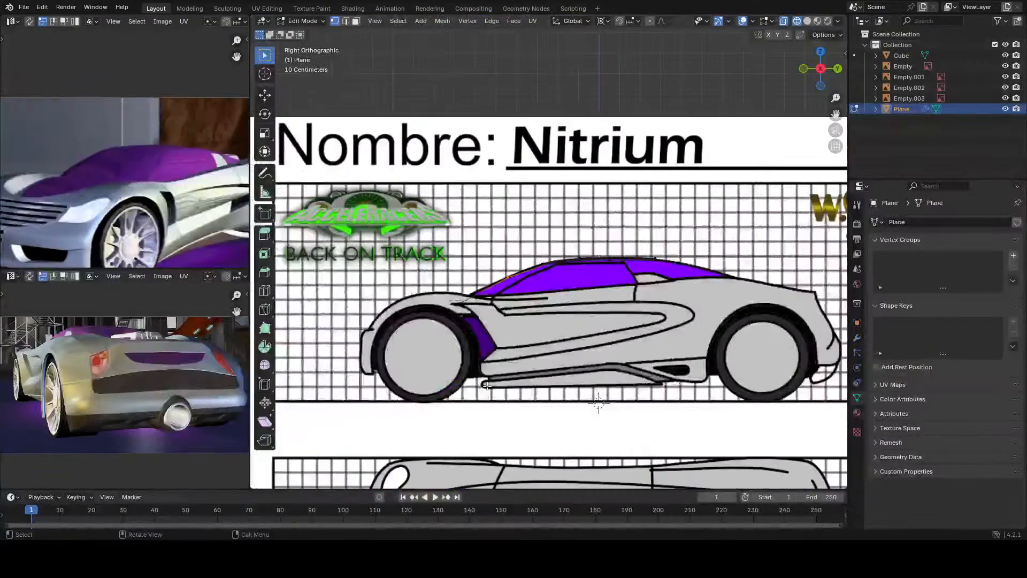
pyautogui.scroll(8, 489, 386)
pyautogui.press('KP_7')
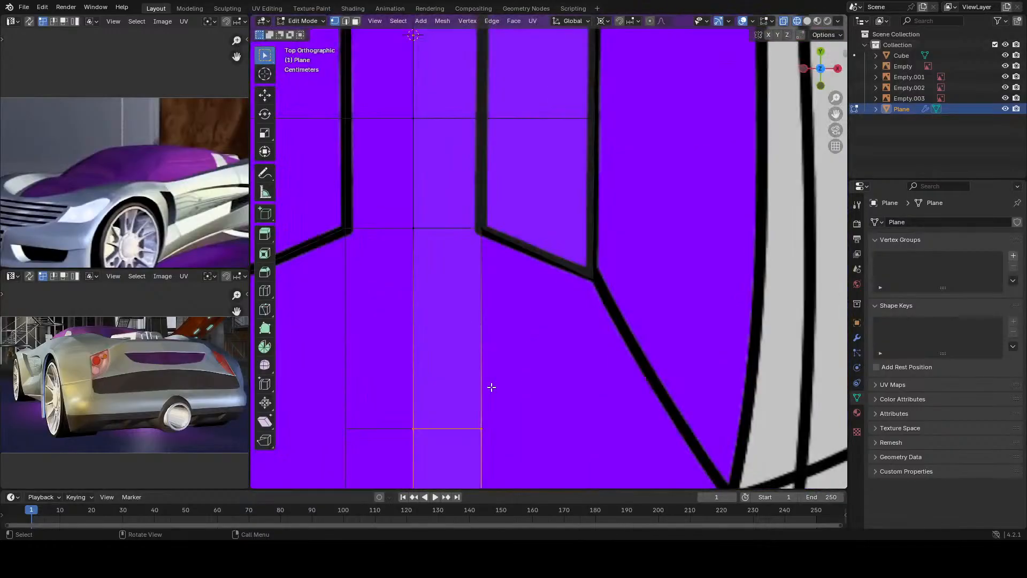
pyautogui.scroll(-3, 491, 390)
pyautogui.press('KP_3')
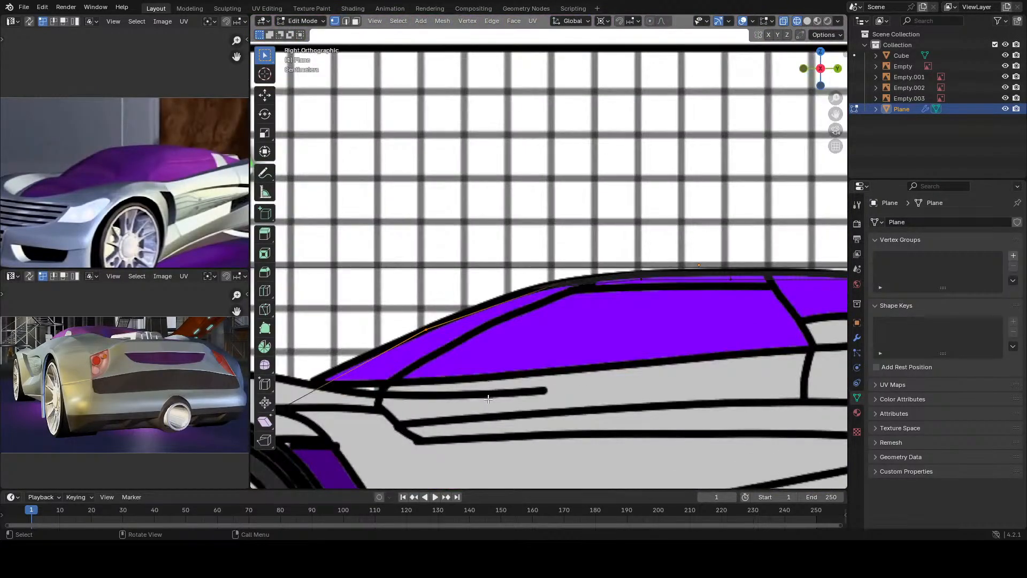
pyautogui.press('g')
pyautogui.click(525, 162)
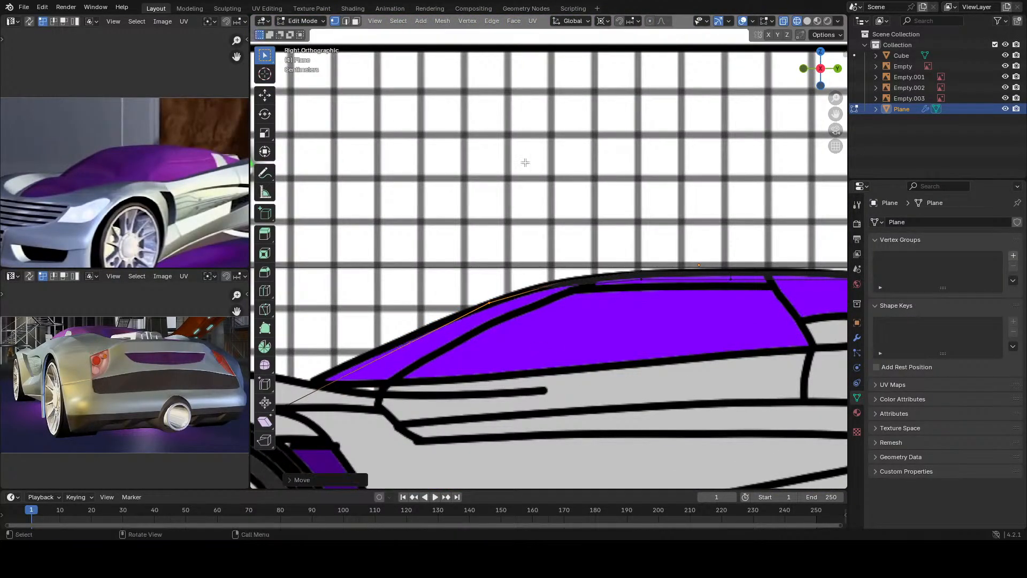
# Step: In top view, move the windshield strip's middle cut forward along Y, partway toward the strip's front end
pyautogui.press('KP_7')
pyautogui.scroll(-1, 519, 318)
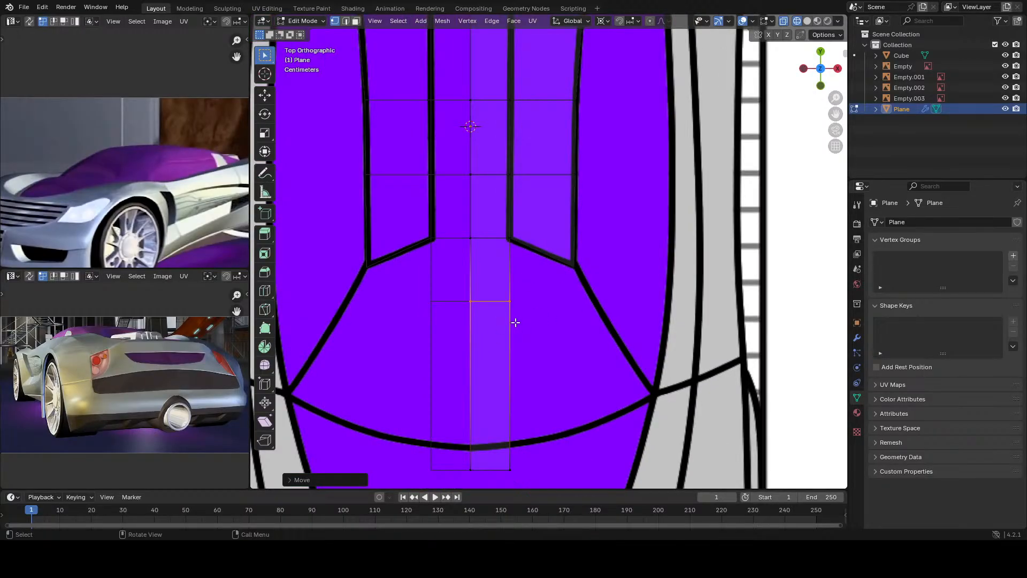
pyautogui.press('g')
pyautogui.press('y')
pyautogui.click(520, 346)
# Step: Extrude the side roof panel's front outer corner vertex a short way forward along the windshield's side line
pyautogui.press('2')
pyautogui.click(574, 274)
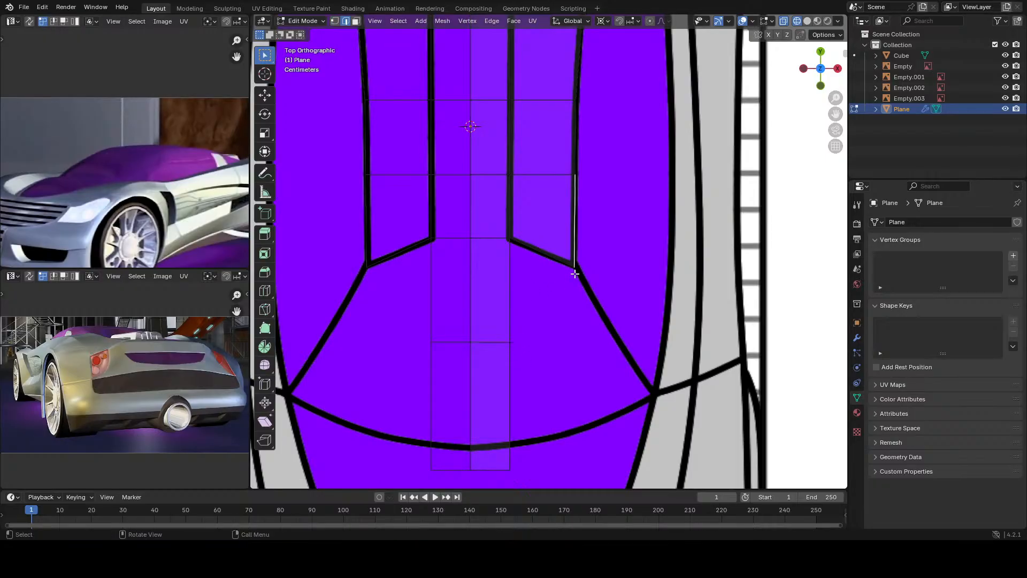
pyautogui.press('1')
pyautogui.click(575, 270)
pyautogui.press('g')
pyautogui.rightClick(602, 309)
pyautogui.press('e')
pyautogui.click(626, 355)
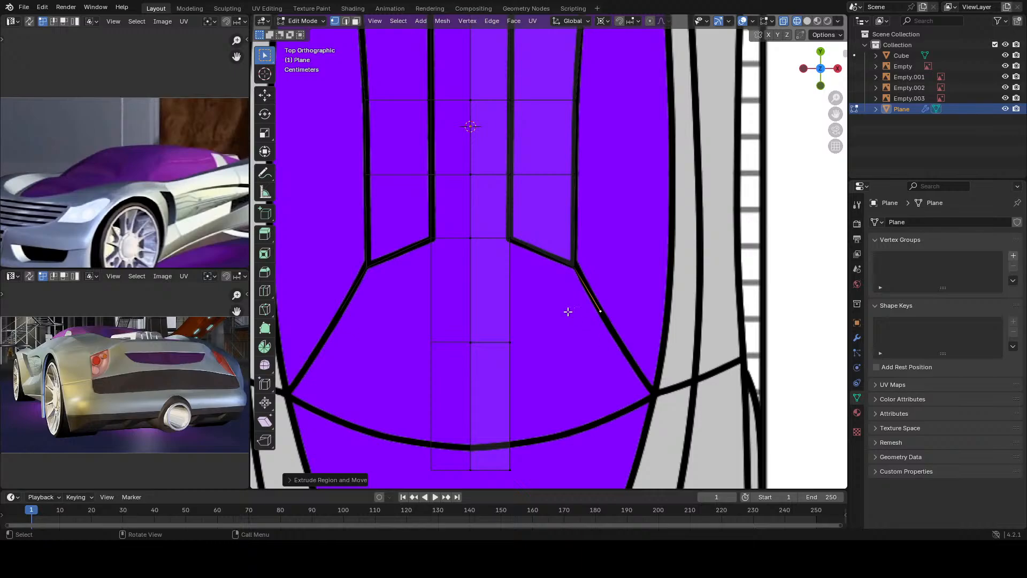
# Step: Fill a face between the strip's upper side edge, the roof panel's front edge and the new windshield side edge
pyautogui.press('2')
pyautogui.click(509, 298)
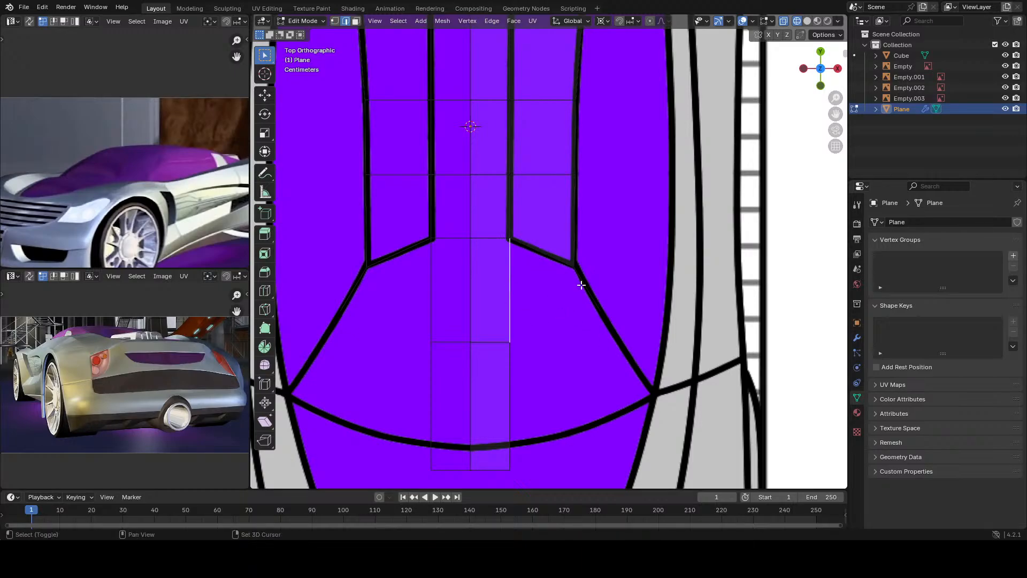
pyautogui.keyDown('shift'); pyautogui.click(580, 279); pyautogui.keyUp('shift')
pyautogui.keyDown('shift'); pyautogui.click(550, 266); pyautogui.keyUp('shift')
pyautogui.press('f')
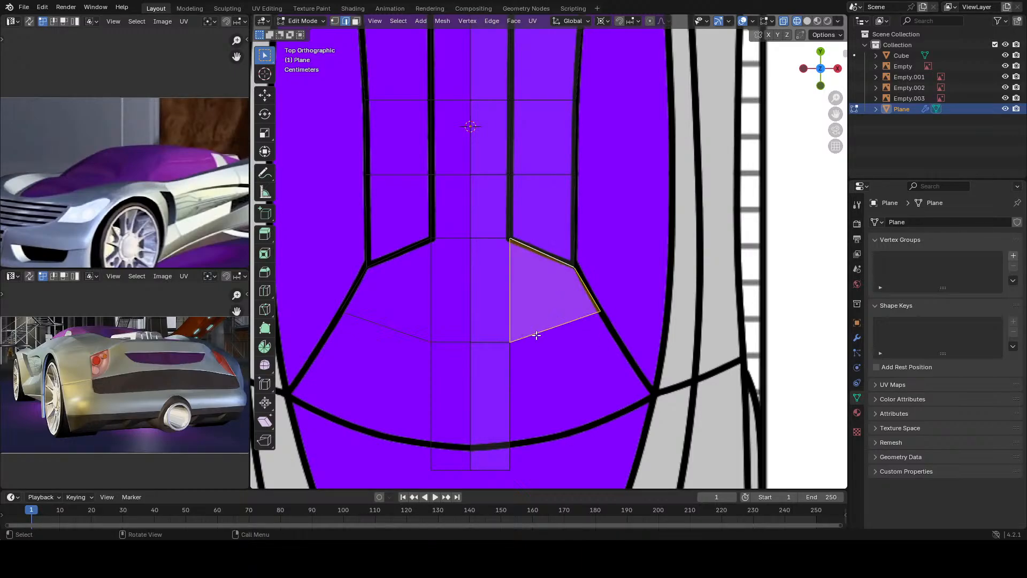
# Step: Inspect the new upper windshield face against the blueprint outline in top view
pyautogui.scroll(-1, 540, 348)
pyautogui.scroll(-3, 543, 364)
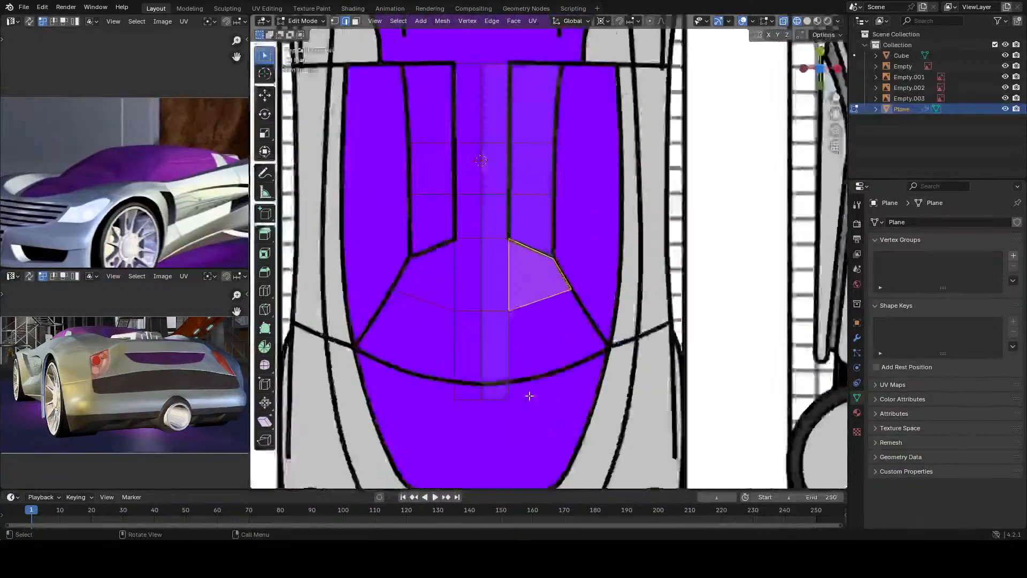
pyautogui.scroll(4, 532, 395)
pyautogui.scroll(-2, 536, 415)
pyautogui.scroll(2, 537, 415)
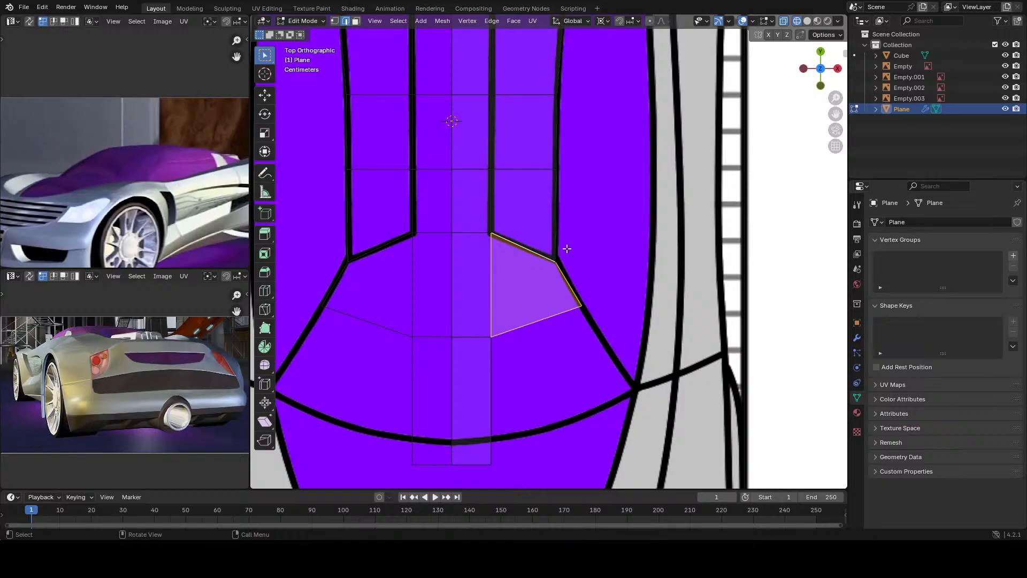
pyautogui.scroll(-2, 504, 371)
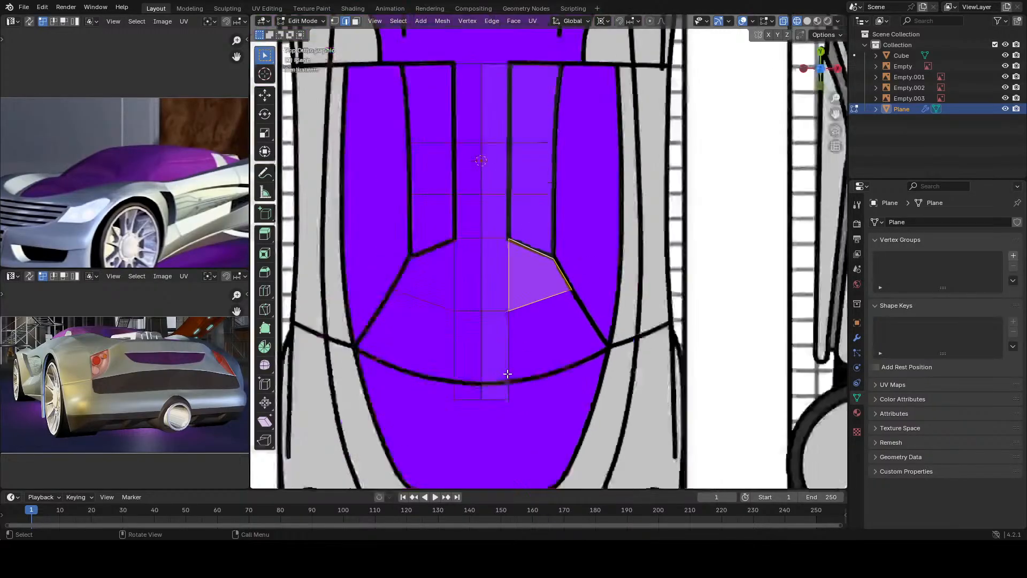
pyautogui.scroll(2, 507, 373)
pyautogui.scroll(1, 502, 379)
# Step: In the right side view, lower the windshield strip's middle cut along Z onto the windshield outline
pyautogui.press('KP_3')
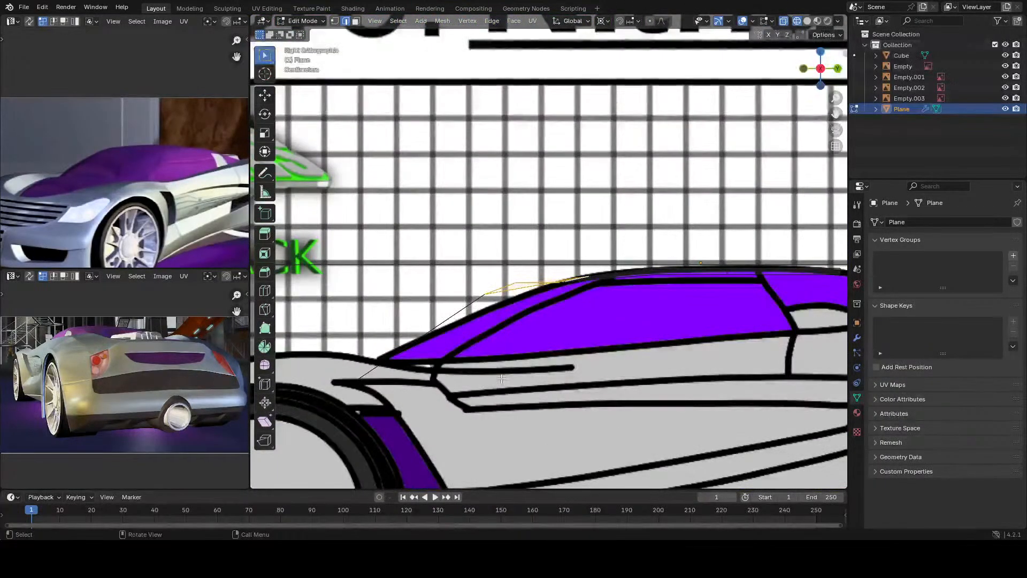
pyautogui.scroll(4, 501, 378)
pyautogui.scroll(2, 502, 378)
pyautogui.press('1')
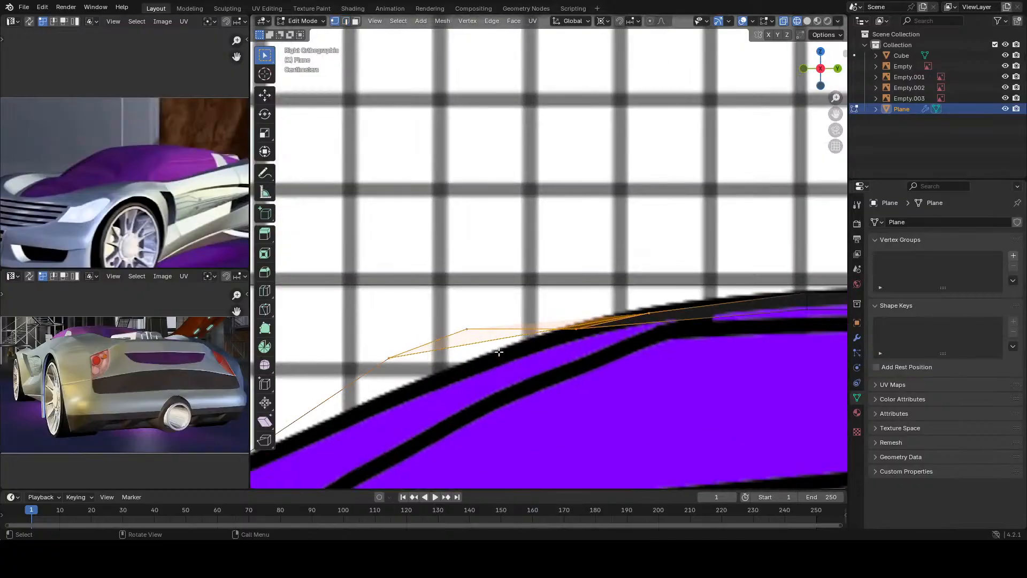
pyautogui.click(390, 357)
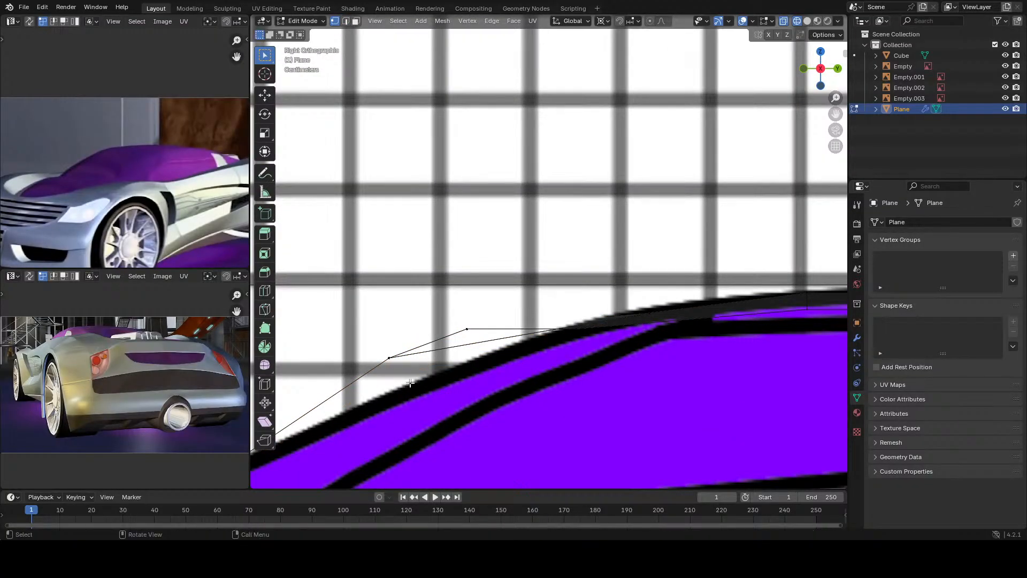
pyautogui.press('g')
pyautogui.press('z')
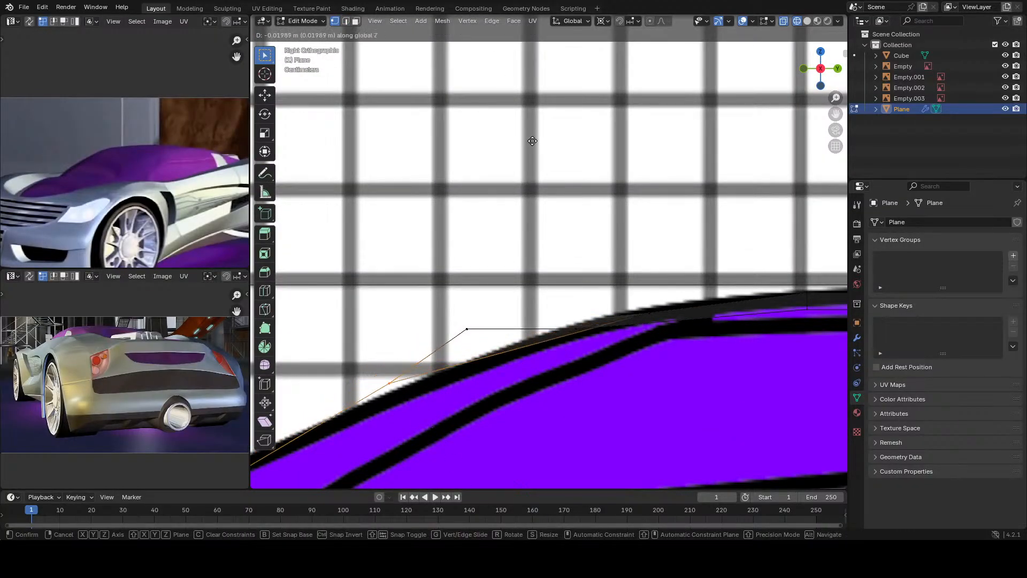
pyautogui.click(561, 337)
# Step: In the right side view, lower the extruded windshield side vertex and move it back onto the side window's sloping line
pyautogui.press('KP_7')
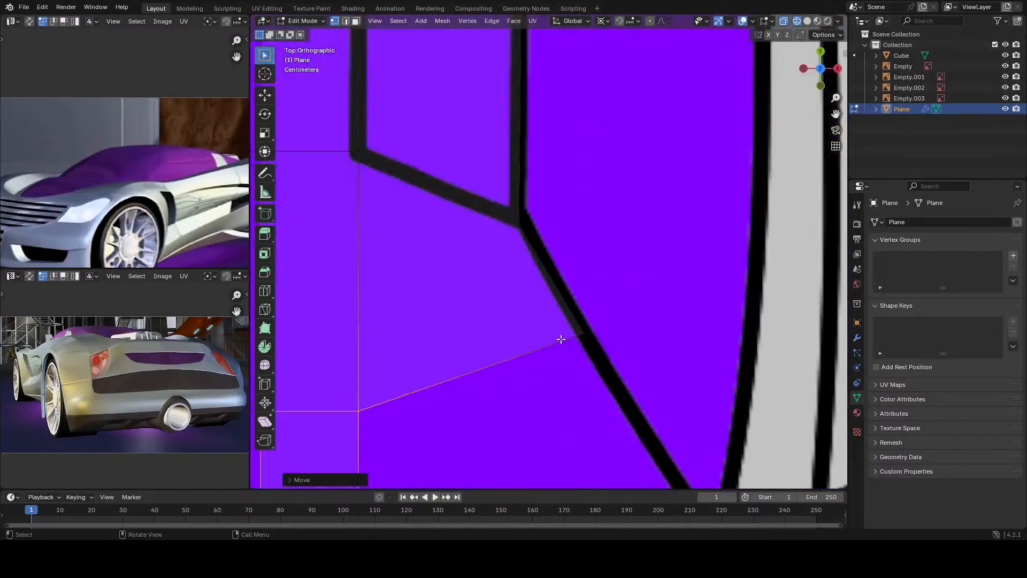
pyautogui.scroll(-3, 562, 337)
pyautogui.press('KP_3')
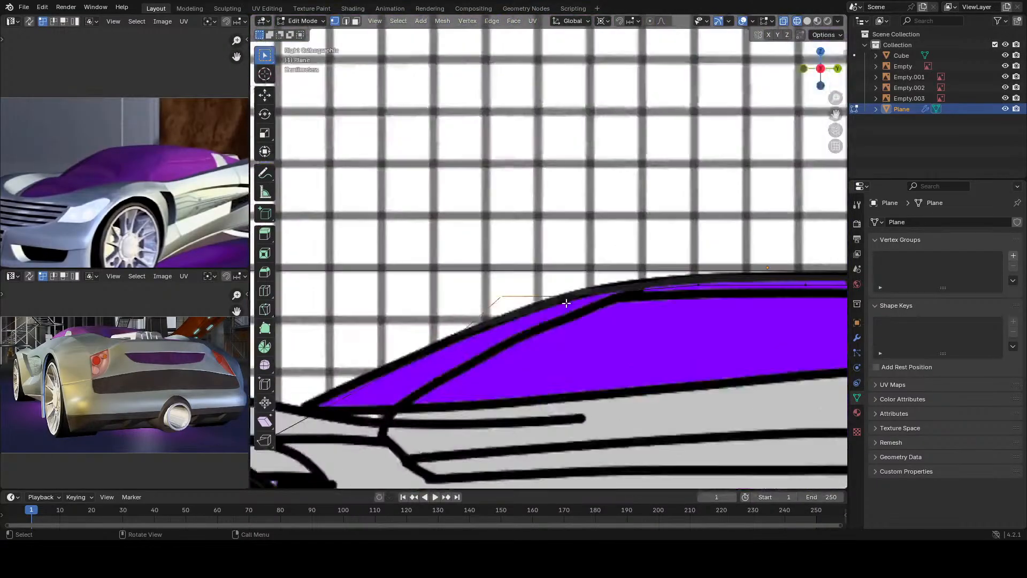
pyautogui.scroll(1, 566, 303)
pyautogui.press('g')
pyautogui.press('z')
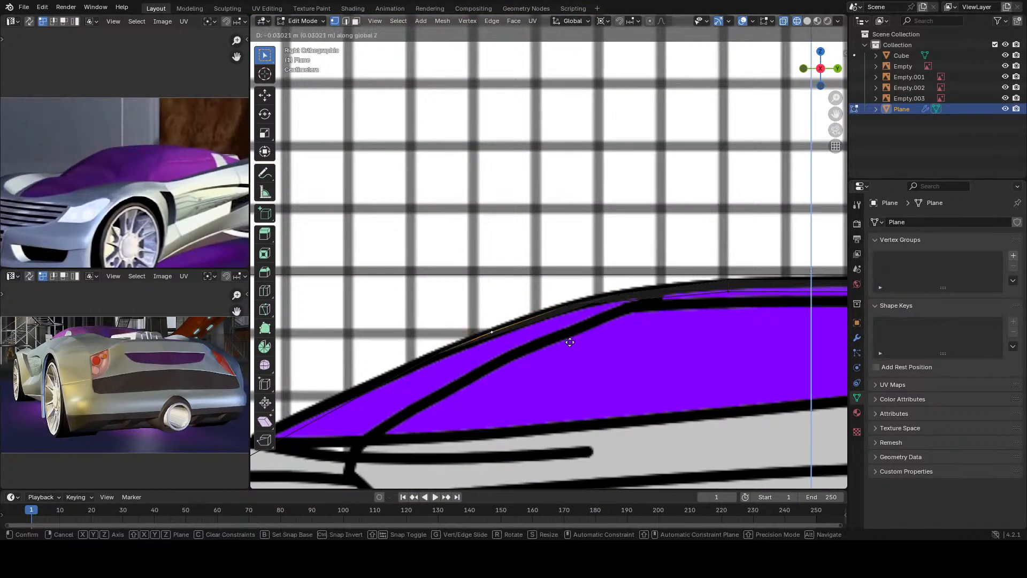
pyautogui.click(603, 348)
pyautogui.press('g')
pyautogui.click(635, 348)
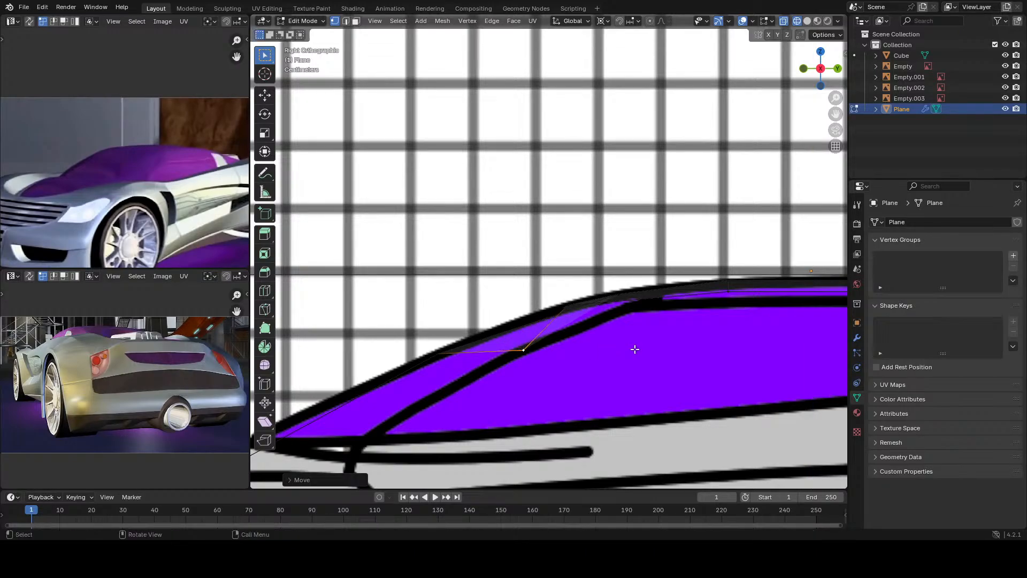
# Step: In top view, move the windshield side vertex inward about 0.019 m along X onto the windshield's side line
pyautogui.press('KP_7')
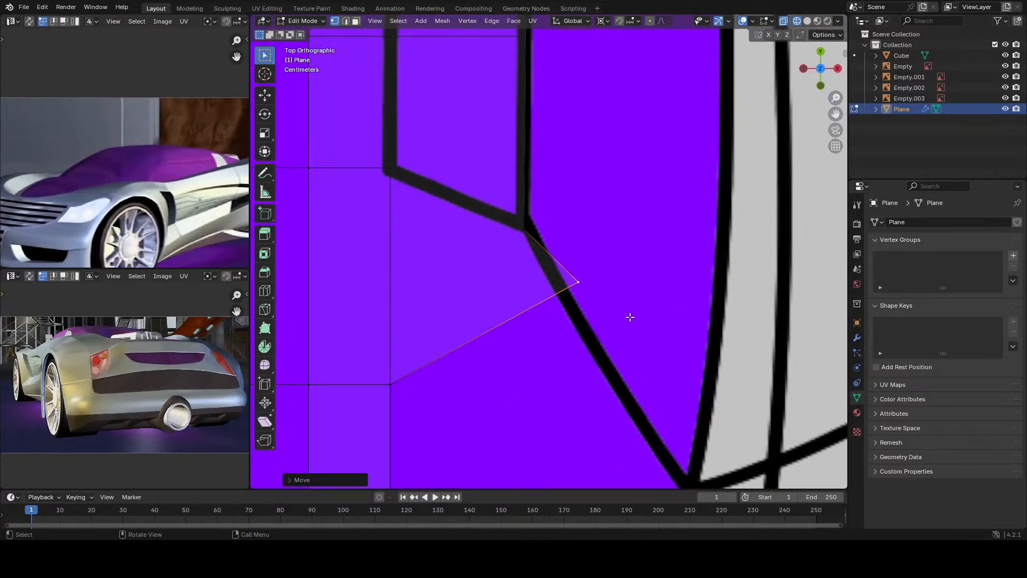
pyautogui.press('g')
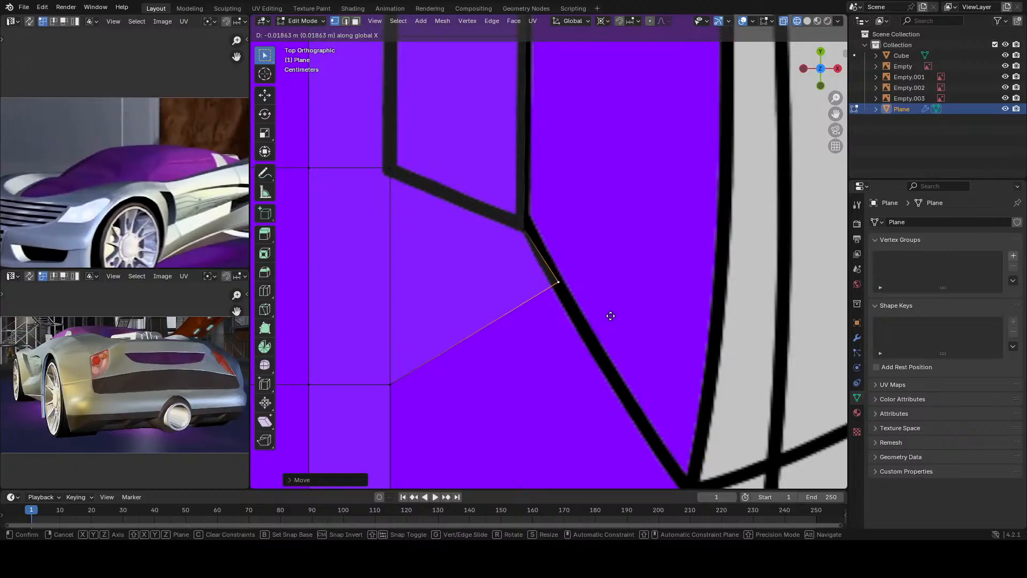
pyautogui.click(611, 315)
pyautogui.scroll(-4, 592, 313)
pyautogui.scroll(4, 584, 310)
pyautogui.scroll(-2, 576, 314)
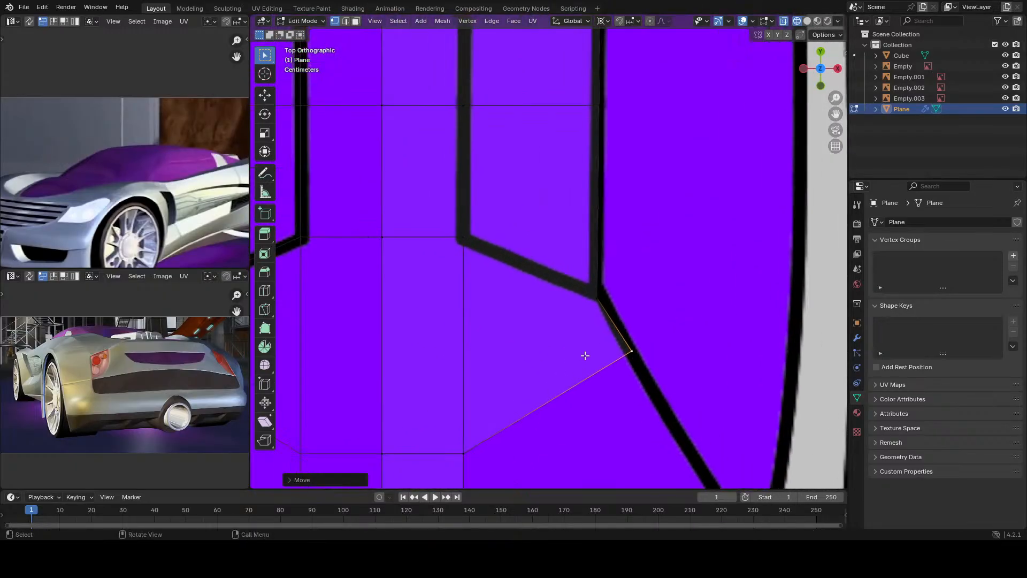
# Step: In the right side view, move the side roof panel's front corner vertex back about 0.05 m along Y toward the window corner
pyautogui.press('KP_3')
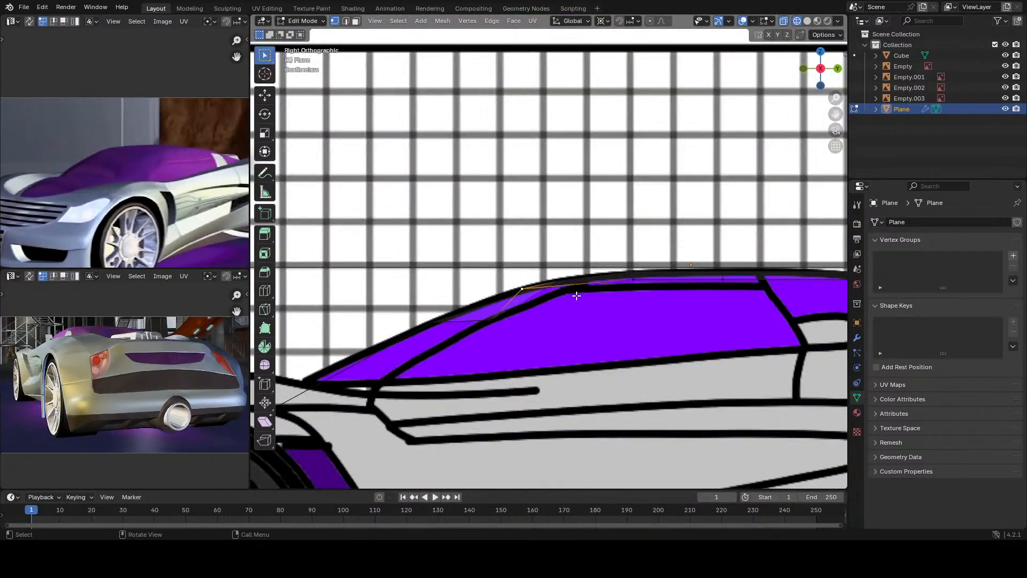
pyautogui.press('g')
pyautogui.press('z')
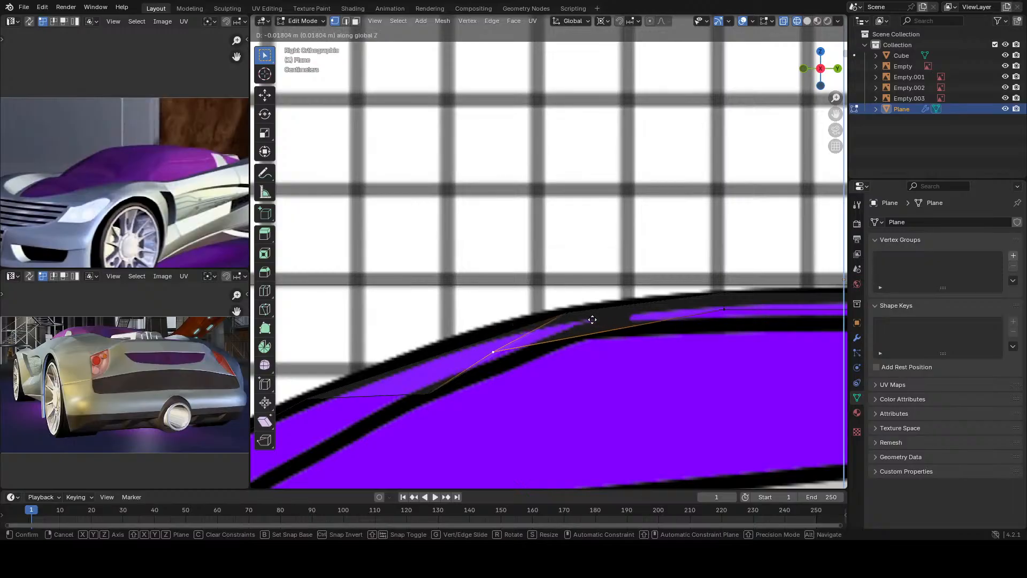
pyautogui.click(605, 322)
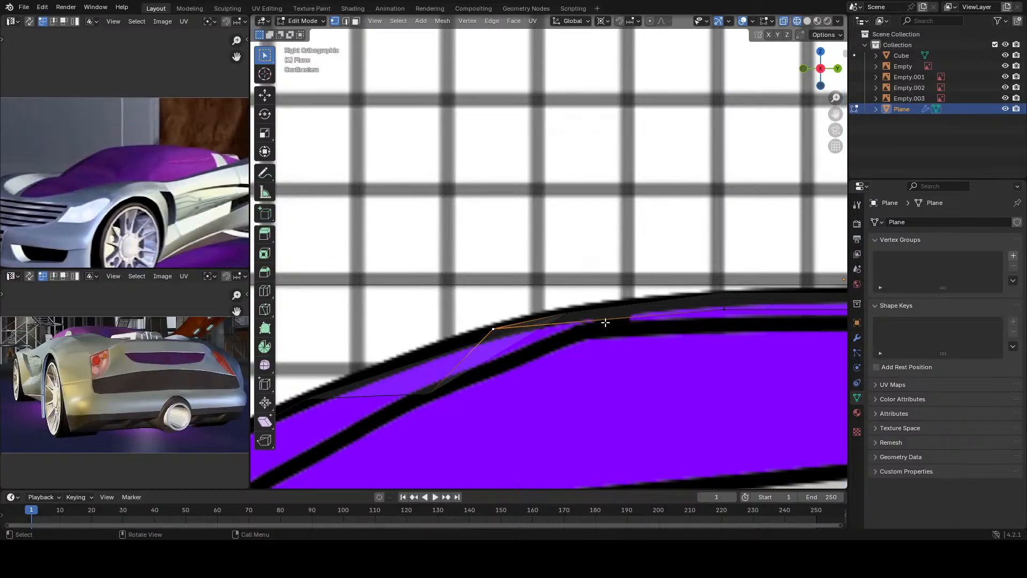
pyautogui.press('g')
pyautogui.press('y')
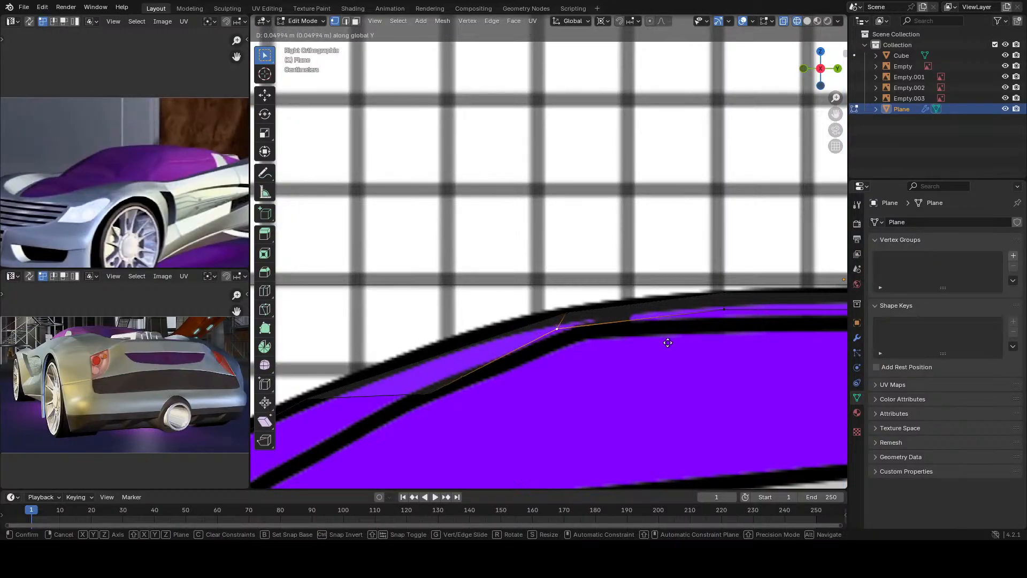
pyautogui.click(665, 342)
# Step: Select the remaining outer edge vertices of the side roof panel and lower them along Z to the window's upper line
pyautogui.keyDown('shift'); pyautogui.moveTo(665, 344); pyautogui.dragTo(504, 337, button='middle'); pyautogui.keyUp('shift')
pyautogui.scroll(-2, 504, 337)
pyautogui.keyDown('shift'); pyautogui.moveTo(635, 333); pyautogui.dragTo(612, 339, button='middle'); pyautogui.keyUp('shift')
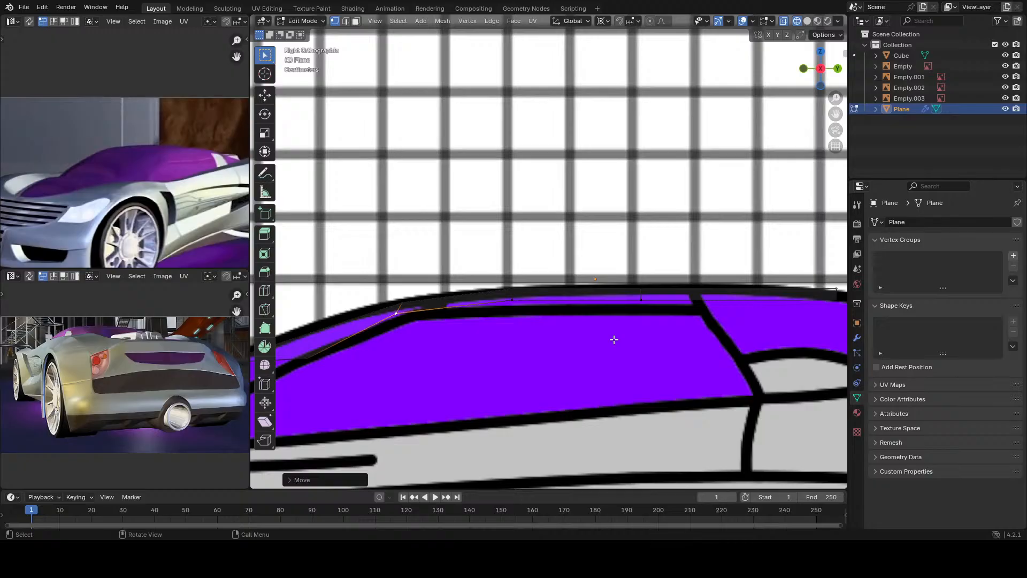
pyautogui.click(502, 304)
pyautogui.moveTo(778, 323); pyautogui.dragTo(635, 321, button='middle')
pyautogui.press('KP_3')
pyautogui.keyDown('ctrl'); pyautogui.rightClick(671, 301); pyautogui.keyUp('ctrl')
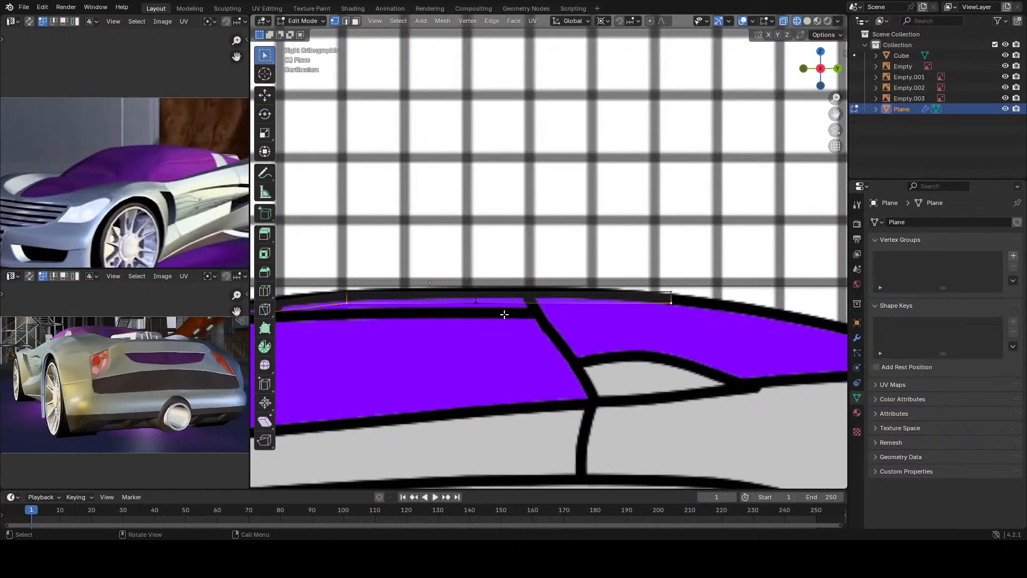
pyautogui.press('g')
pyautogui.press('z')
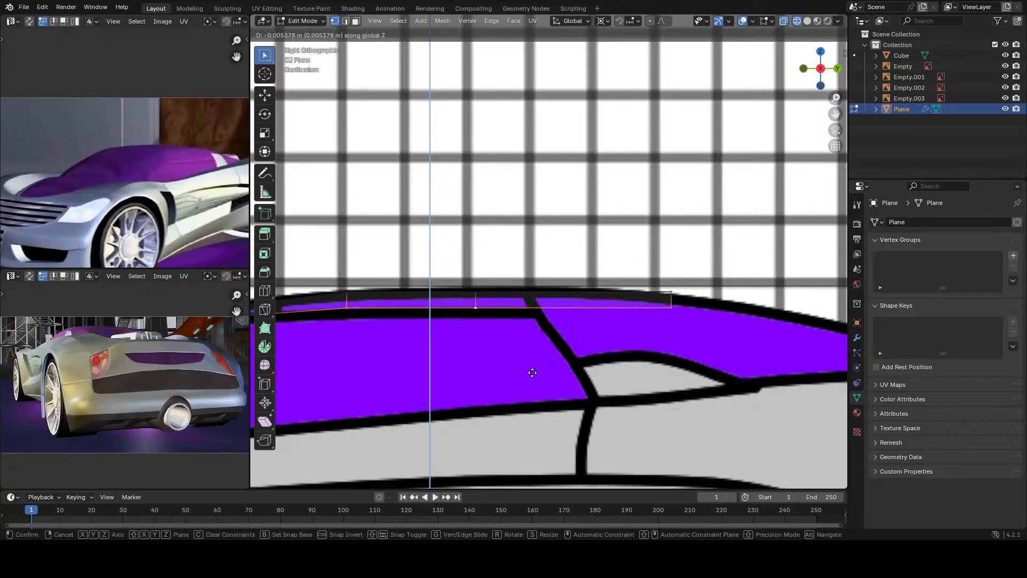
pyautogui.click(539, 403)
# Step: Check the roof edge in front view and, in the right side view, lower the side panel's front corner vertex along Z to the window corner
pyautogui.scroll(-3, 446, 334)
pyautogui.press('KP_1')
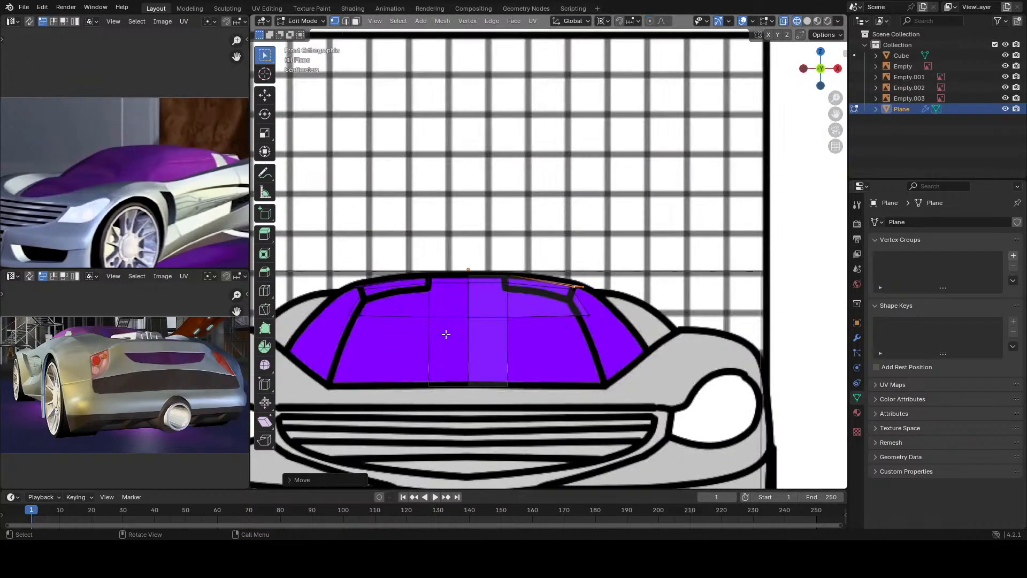
pyautogui.scroll(1, 447, 335)
pyautogui.scroll(4, 575, 348)
pyautogui.scroll(-4, 575, 348)
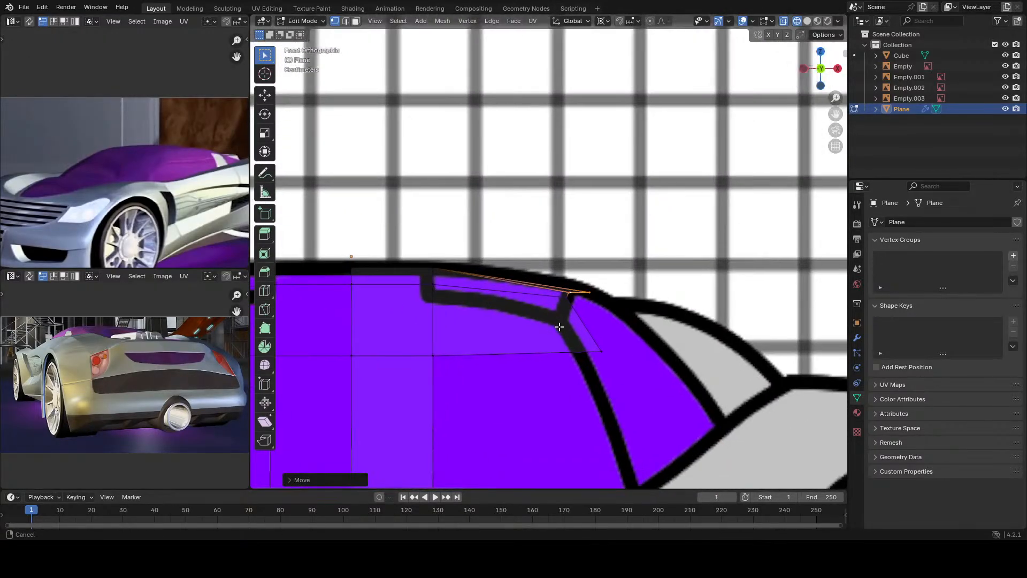
pyautogui.press('KP_3')
pyautogui.scroll(-1, 470, 322)
pyautogui.scroll(3, 470, 322)
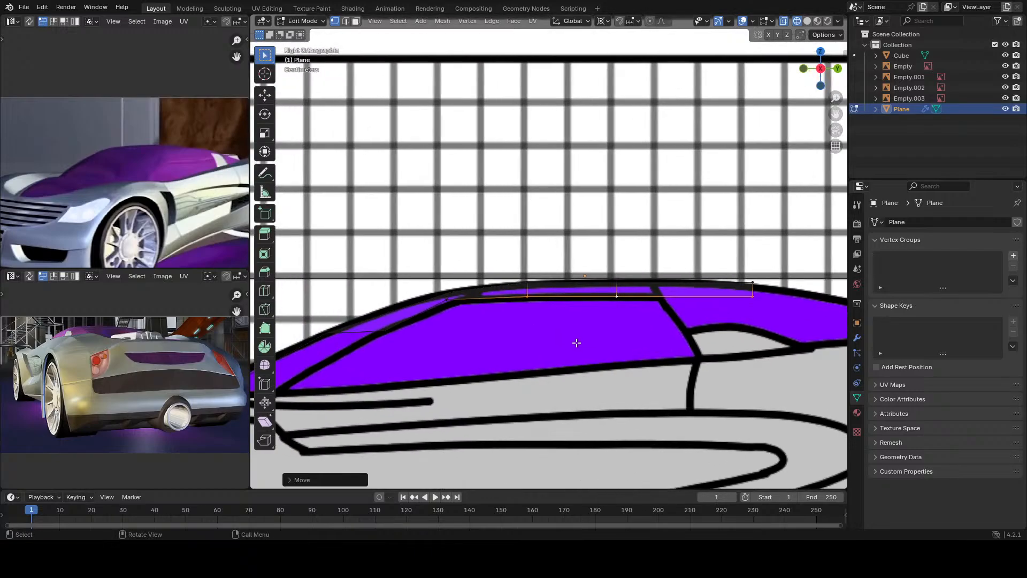
pyautogui.click(460, 307)
pyautogui.press('g')
pyautogui.press('z')
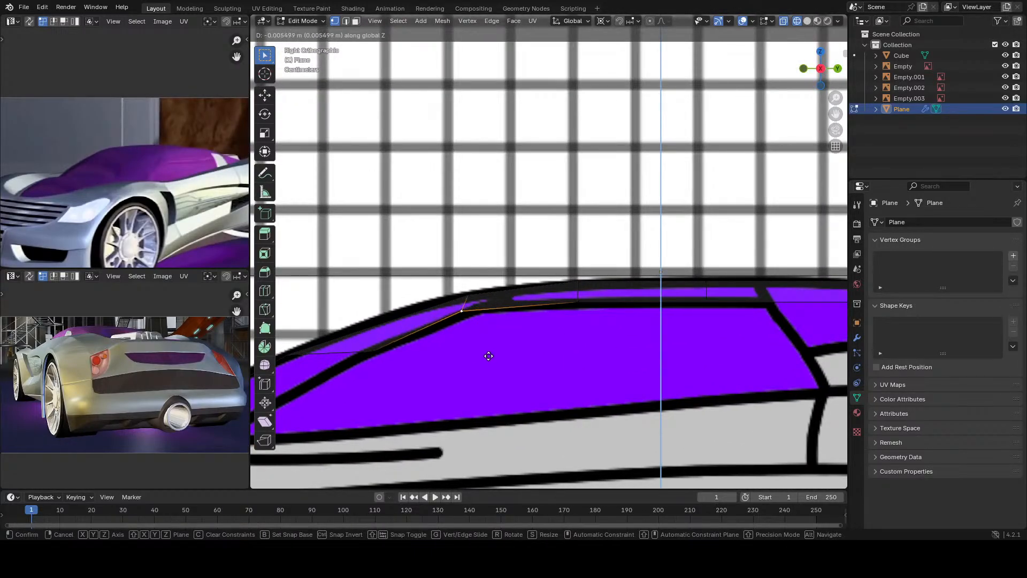
pyautogui.click(460, 349)
pyautogui.scroll(-5, 452, 347)
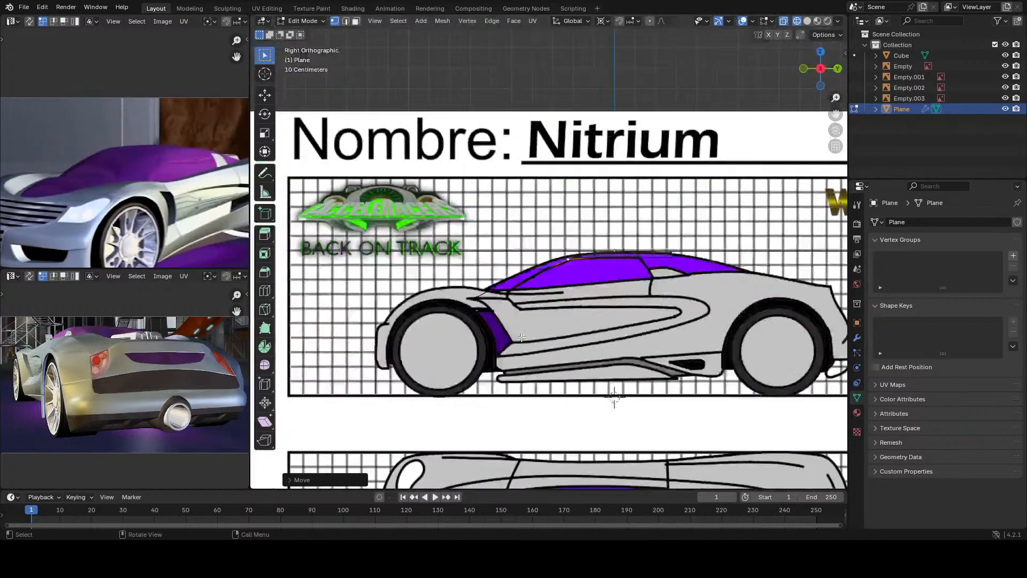
# Step: In top view, move the windshield's middle and front inner vertices outward so the edges beside the centre line fan toward the front
pyautogui.moveTo(453, 347); pyautogui.dragTo(537, 365, button='middle')
pyautogui.press('KP_7')
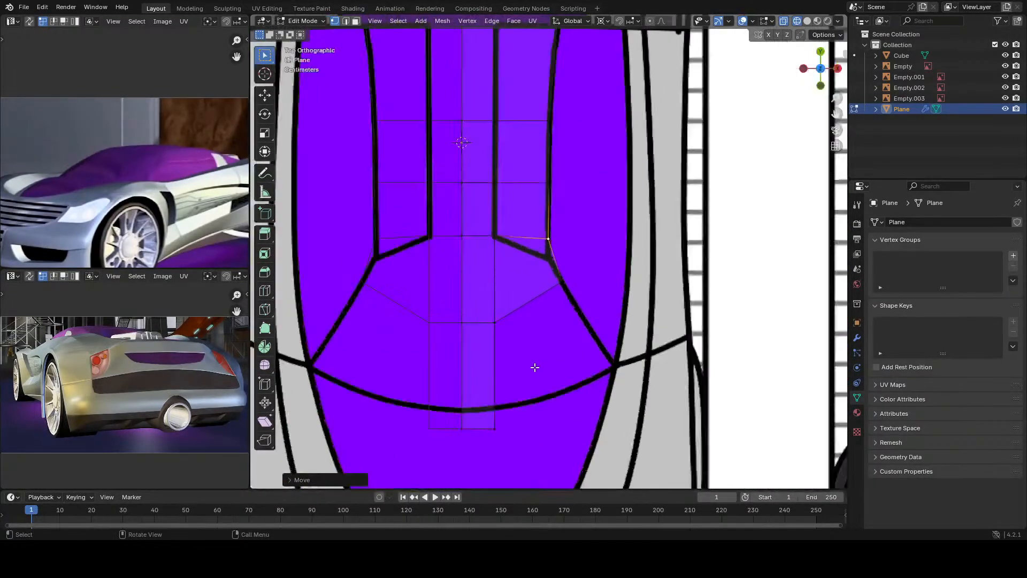
pyautogui.scroll(1, 534, 367)
pyautogui.scroll(-2, 454, 432)
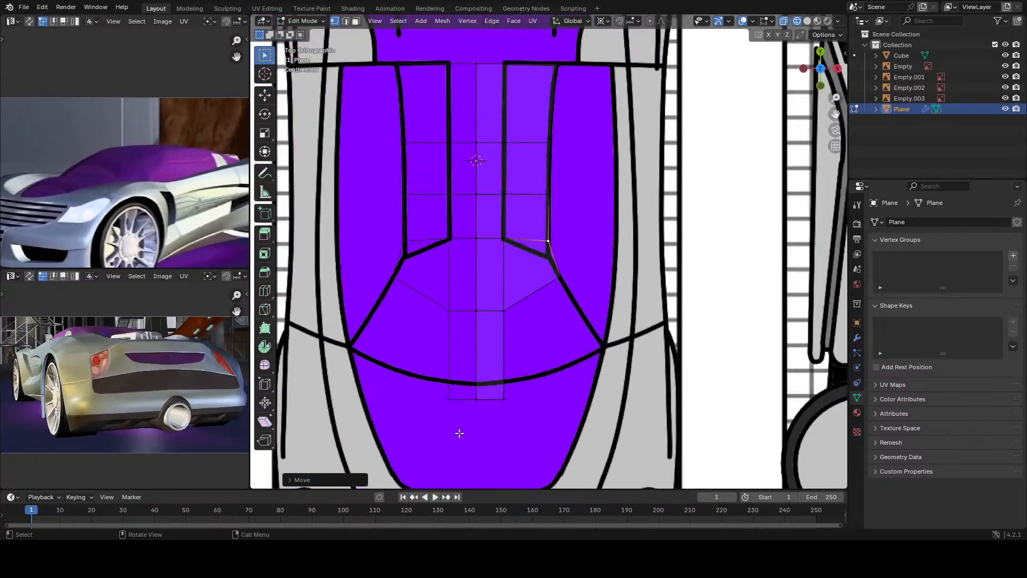
pyautogui.scroll(2, 480, 374)
pyautogui.click(482, 305)
pyautogui.press('g')
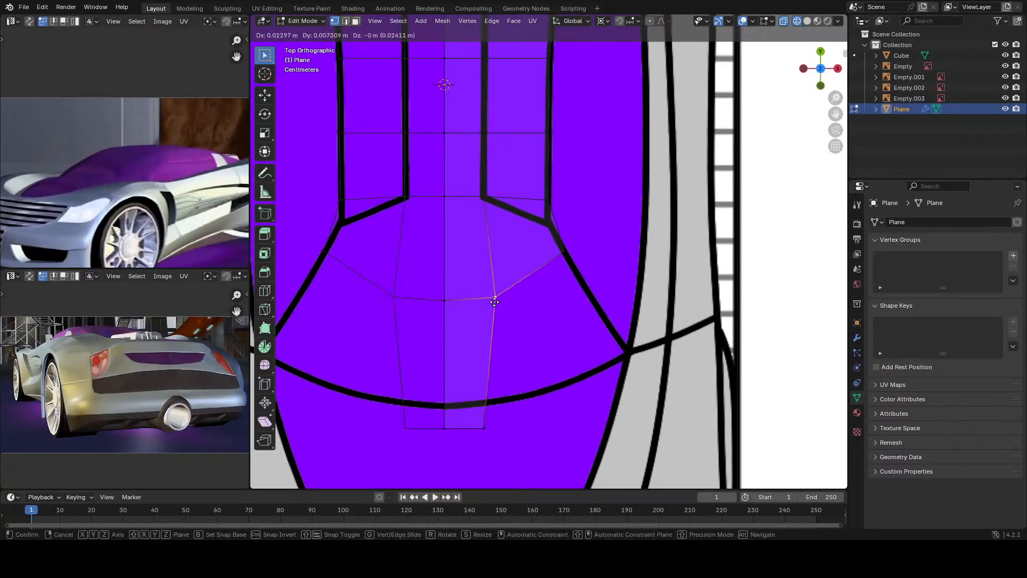
pyautogui.click(508, 301)
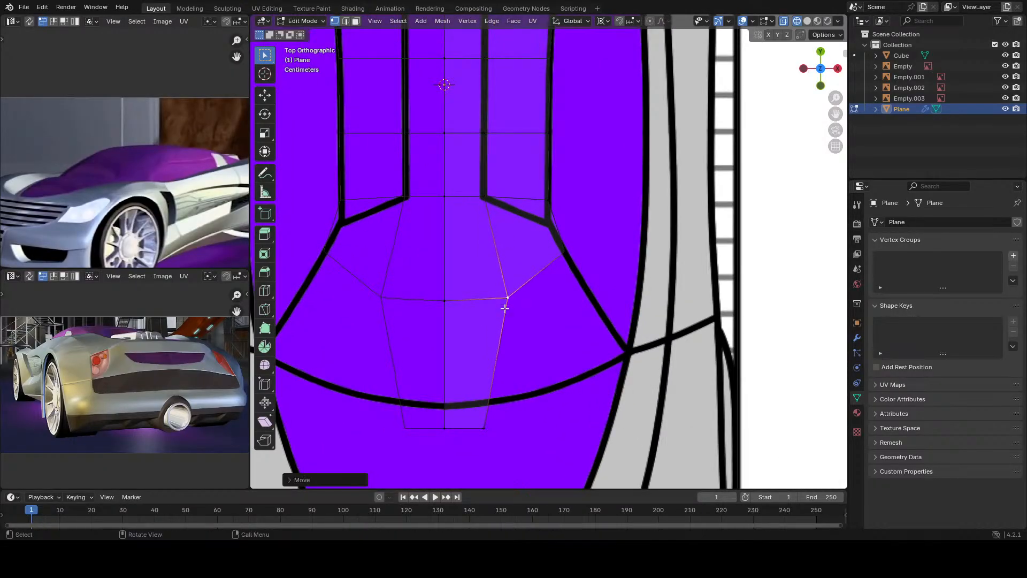
pyautogui.click(484, 430)
pyautogui.press('g')
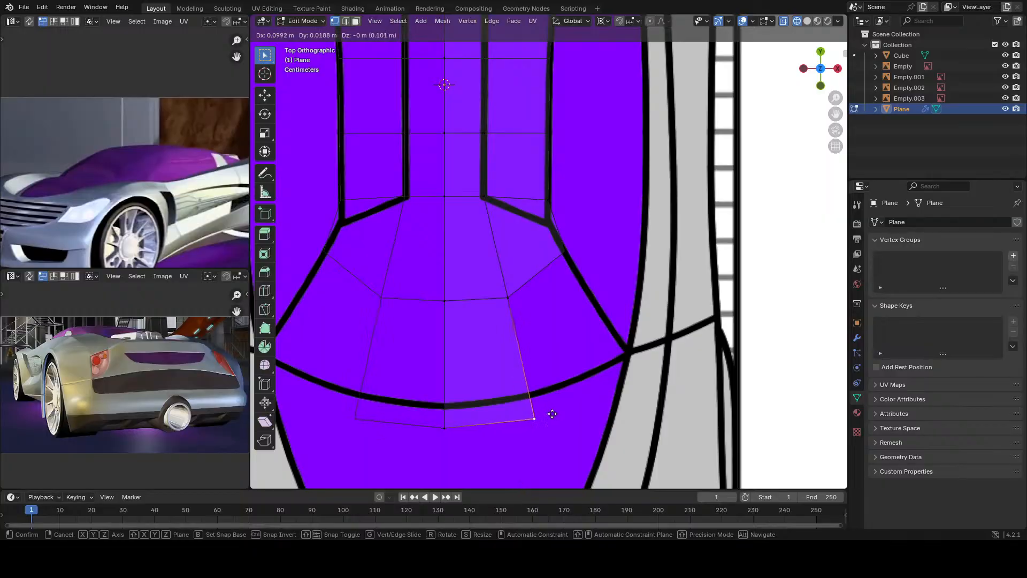
pyautogui.click(562, 412)
# Step: Add a centred loop cut across the front section of the windshield and check it in the right side view
pyautogui.hotkey('ctrl', 'r')
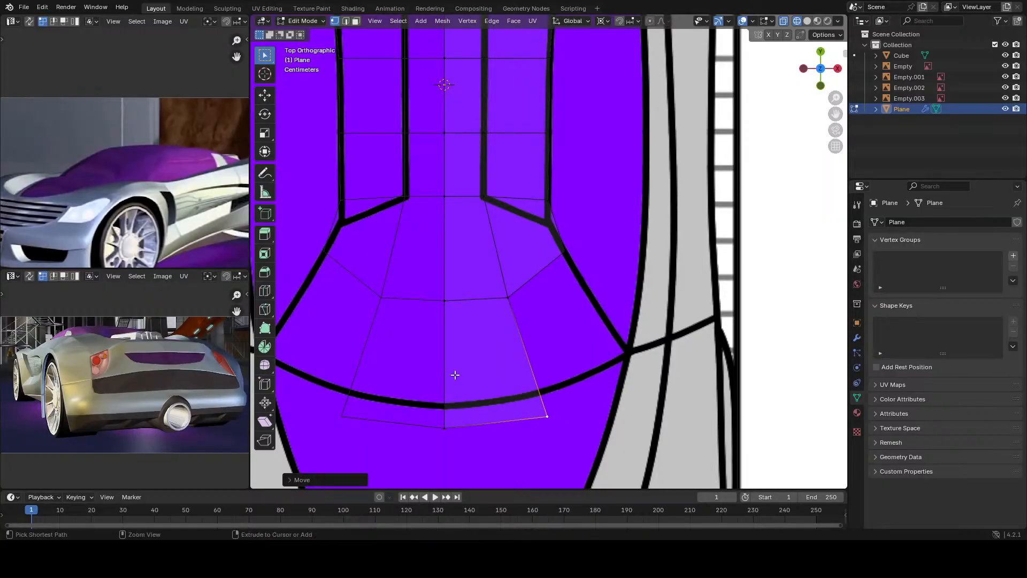
pyautogui.click(456, 374)
pyautogui.rightClick(455, 375)
pyautogui.press('KP_3')
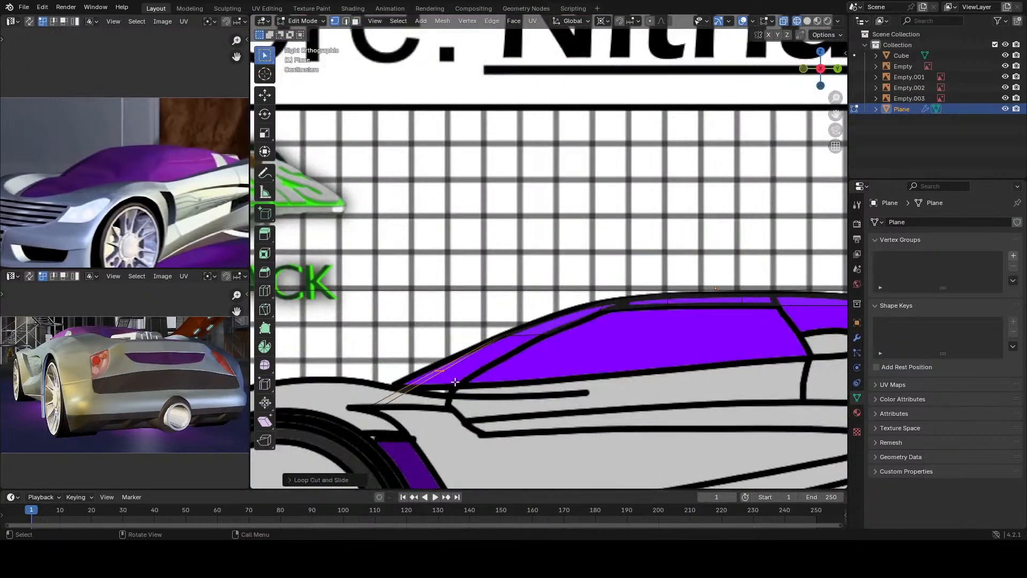
pyautogui.press('KP_7')
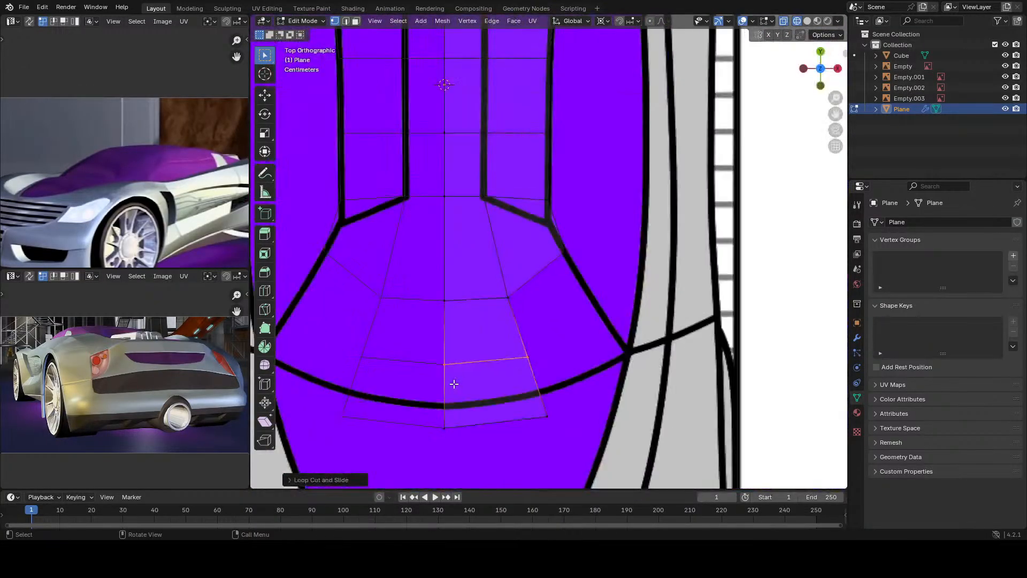
# Step: Extrude the outer edge of the windshield's front section sideways to the windshield's side line in top view
pyautogui.press('2')
pyautogui.click(539, 399)
pyautogui.press('r')
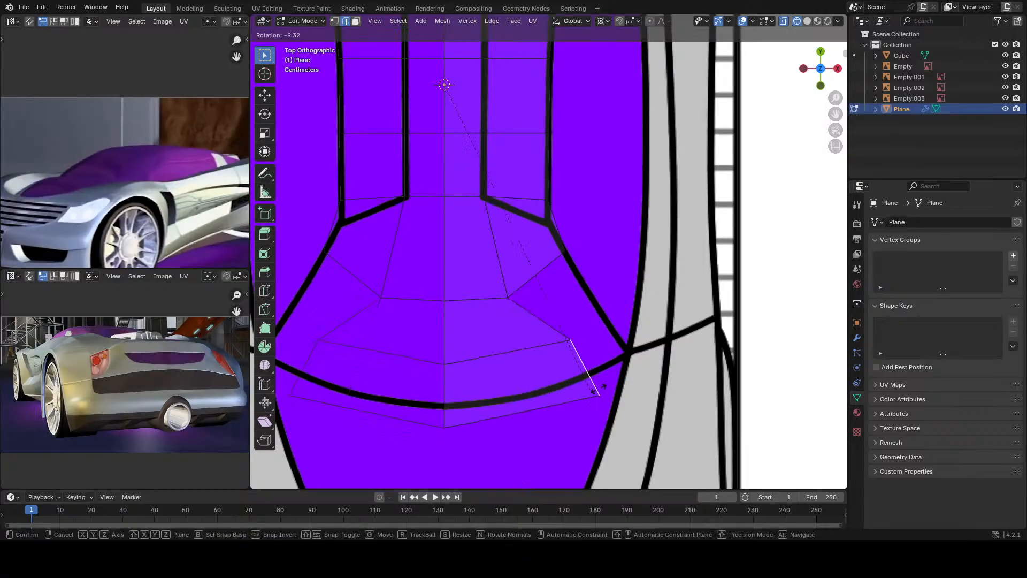
pyautogui.press('Escape')
pyautogui.press('e')
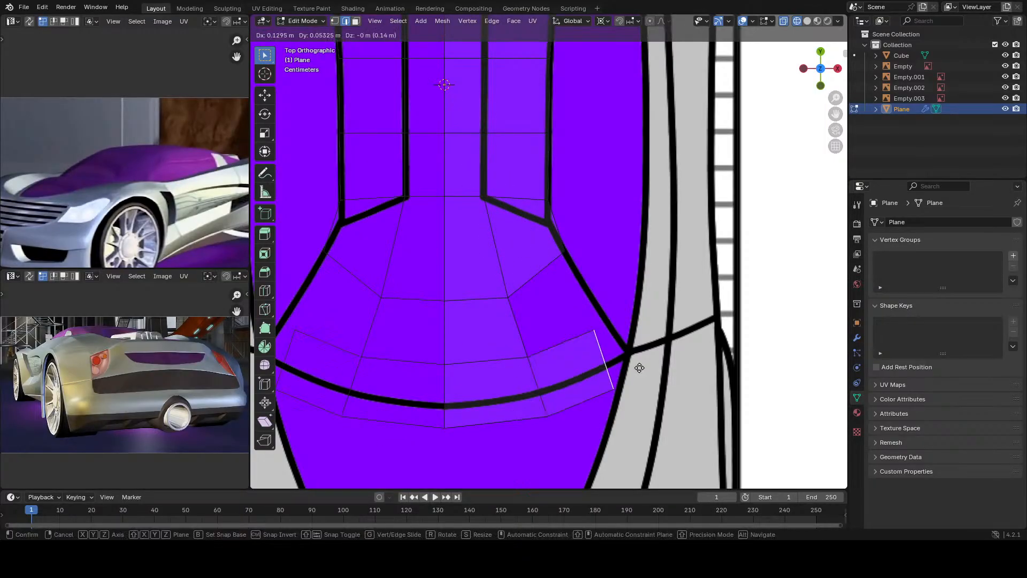
pyautogui.click(649, 364)
pyautogui.press('KP_3')
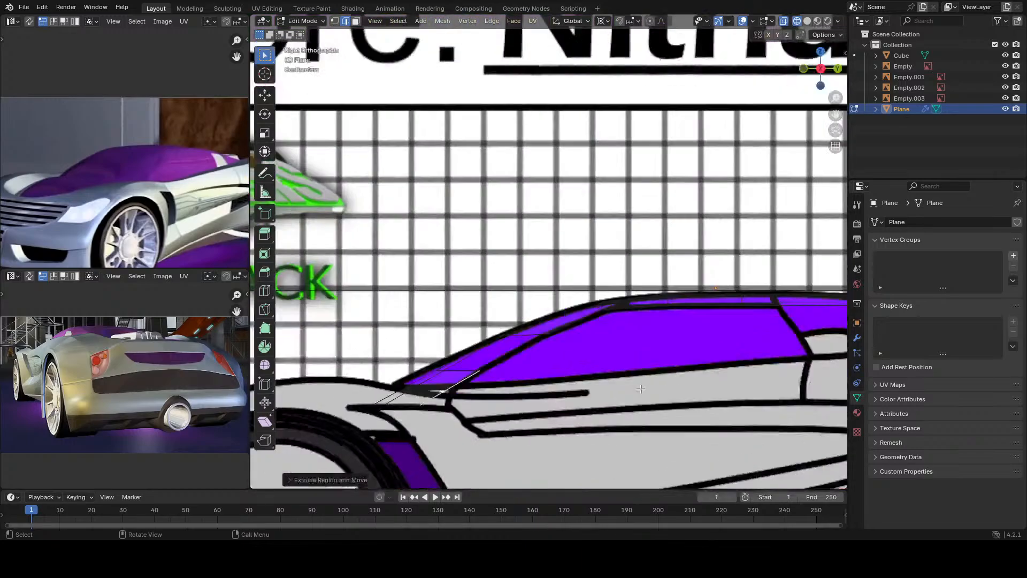
pyautogui.press('KP_7')
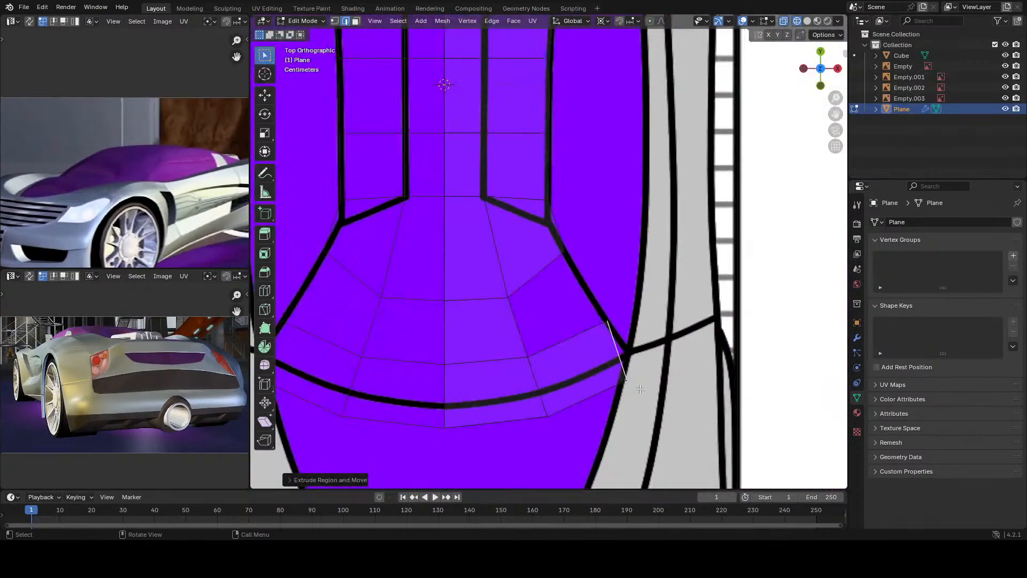
# Step: Move the extruded edge's two vertices onto the windshield's side line and front corner in top view
pyautogui.scroll(-2, 639, 389)
pyautogui.scroll(2, 638, 390)
pyautogui.press('1')
pyautogui.click(615, 332)
pyautogui.press('g')
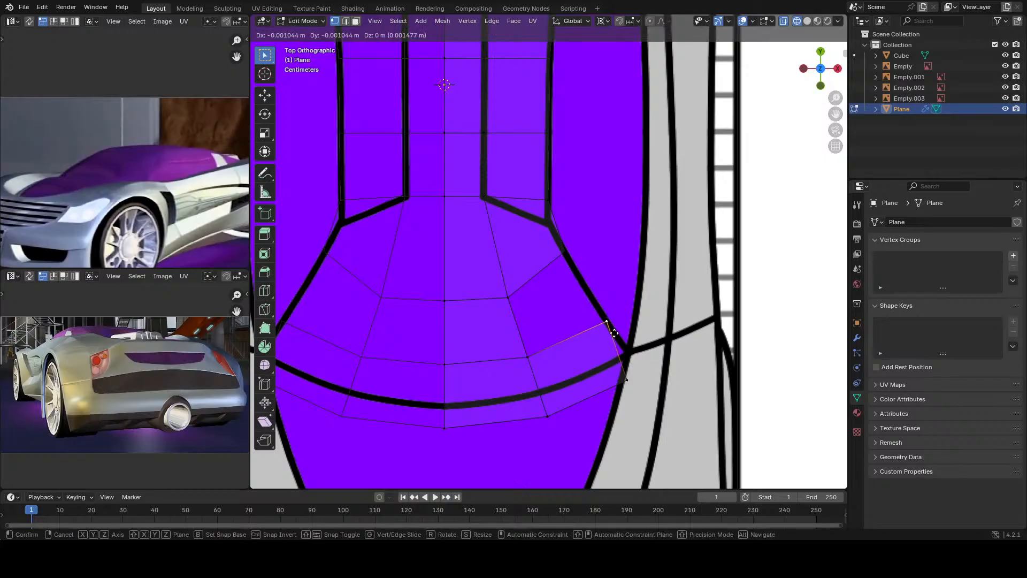
pyautogui.click(616, 337)
pyautogui.click(626, 380)
pyautogui.press('g')
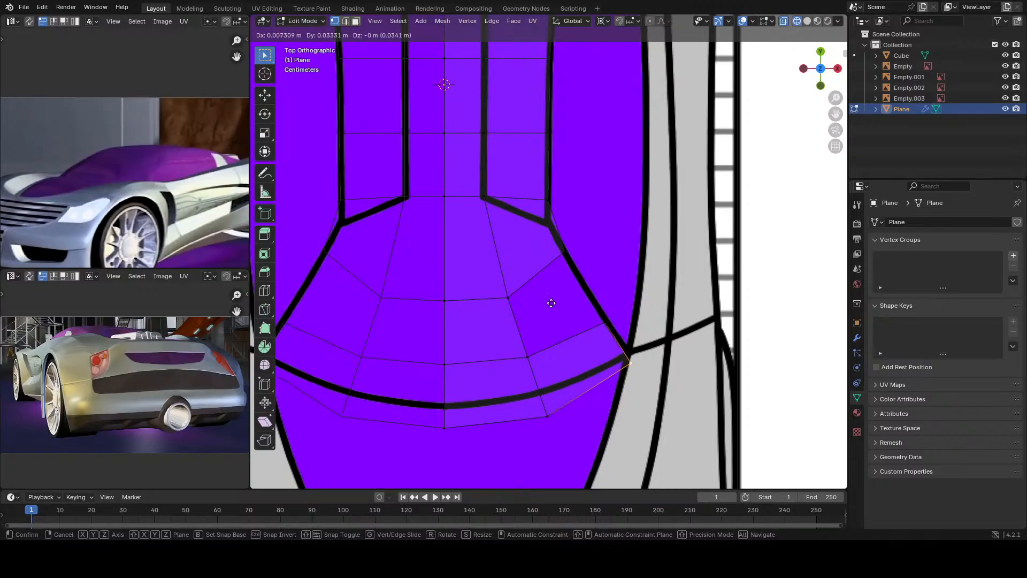
pyautogui.click(557, 272)
# Step: Move the inner front vertex onto the windshield's front line and the centre front vertex back about 0.03 m along Y onto it
pyautogui.click(546, 415)
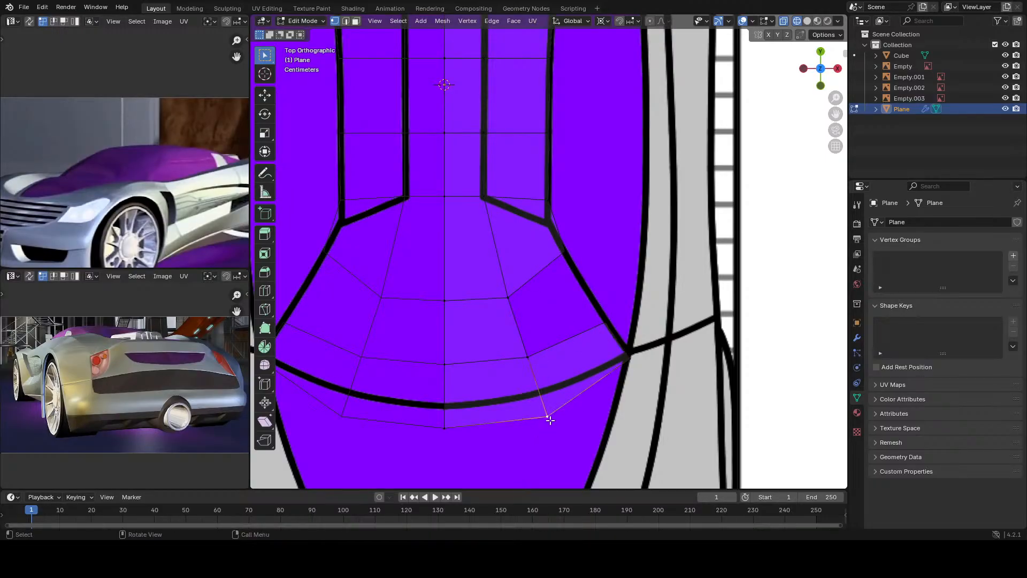
pyautogui.press('g')
pyautogui.click(537, 394)
pyautogui.click(446, 428)
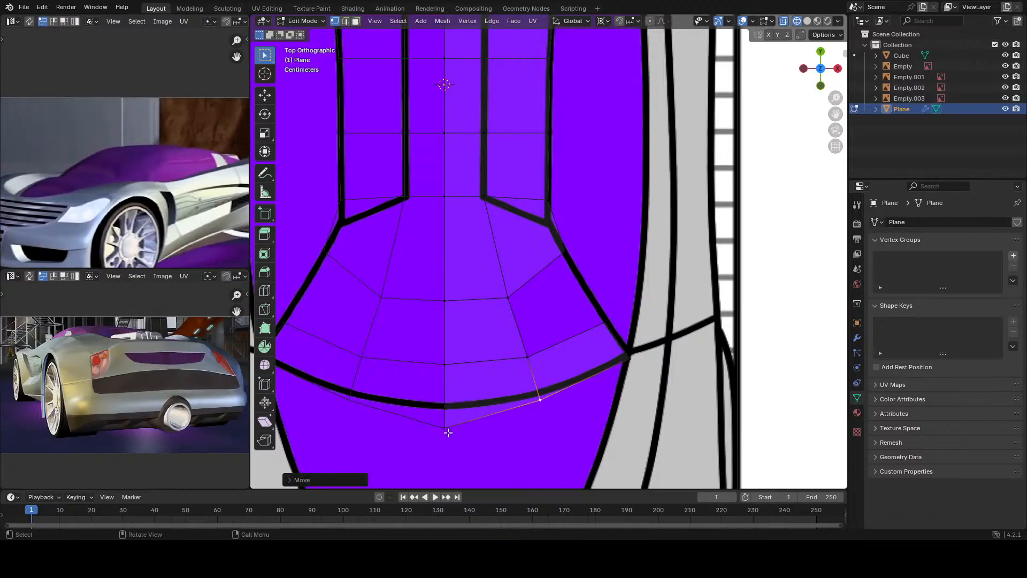
pyautogui.press('g')
pyautogui.press('y')
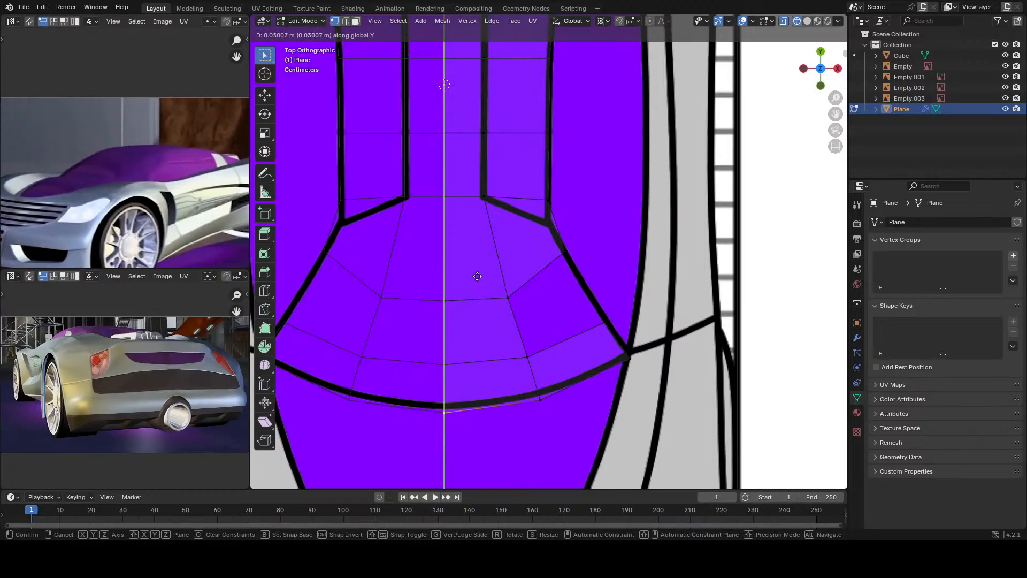
pyautogui.click(480, 273)
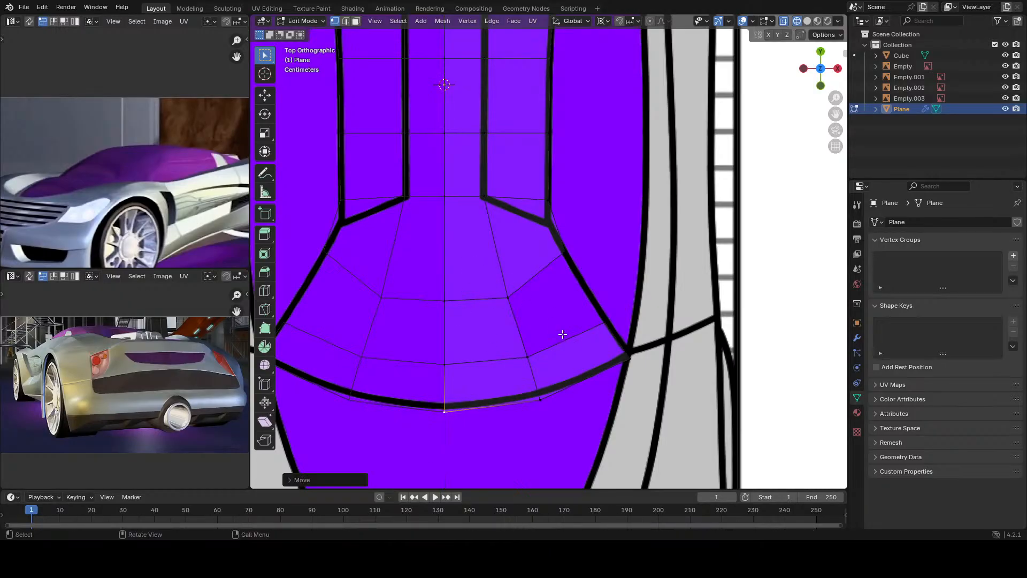
# Step: Move the vertex above the front corner about 0.03 m up along the windshield's side line
pyautogui.click(563, 252)
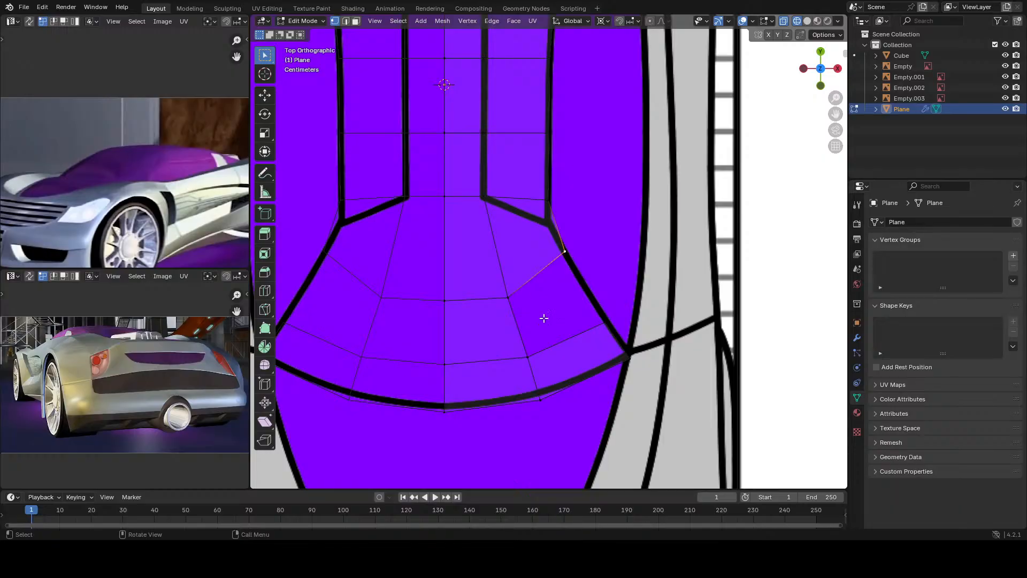
pyautogui.press('g')
pyautogui.press('g')
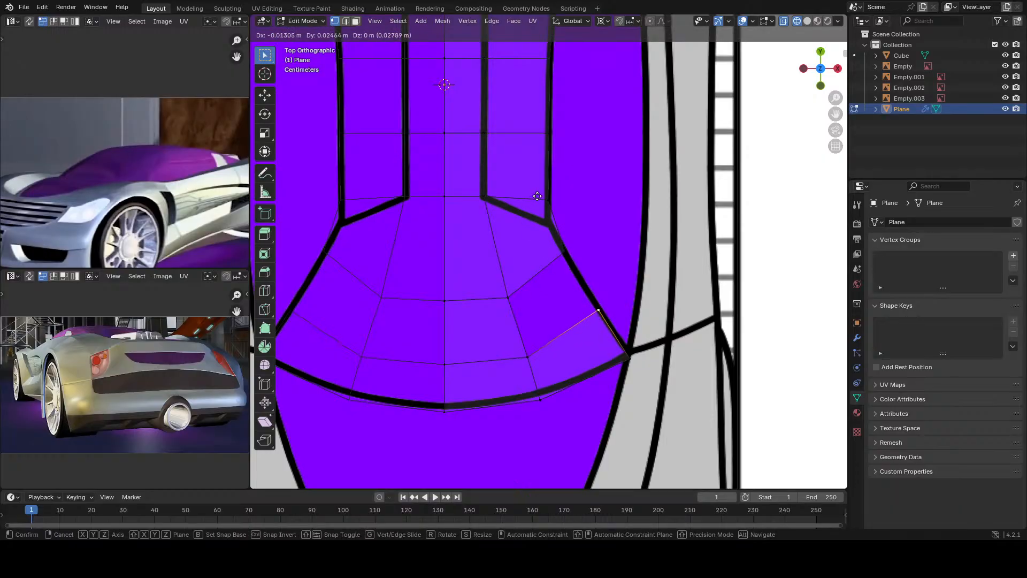
pyautogui.click(537, 193)
# Step: Fill the open gap on the windshield's side with a face from its three surrounding edges
pyautogui.press('2')
pyautogui.click(529, 290)
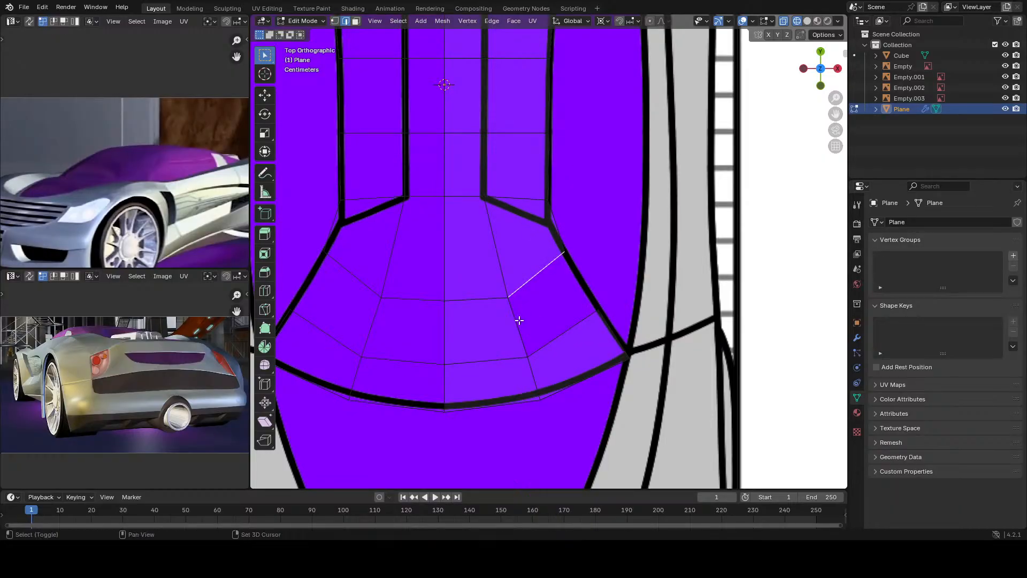
pyautogui.keyDown('shift'); pyautogui.click(518, 319); pyautogui.keyUp('shift')
pyautogui.keyDown('shift'); pyautogui.click(569, 338); pyautogui.keyUp('shift')
pyautogui.press('f')
pyautogui.scroll(-4, 575, 345)
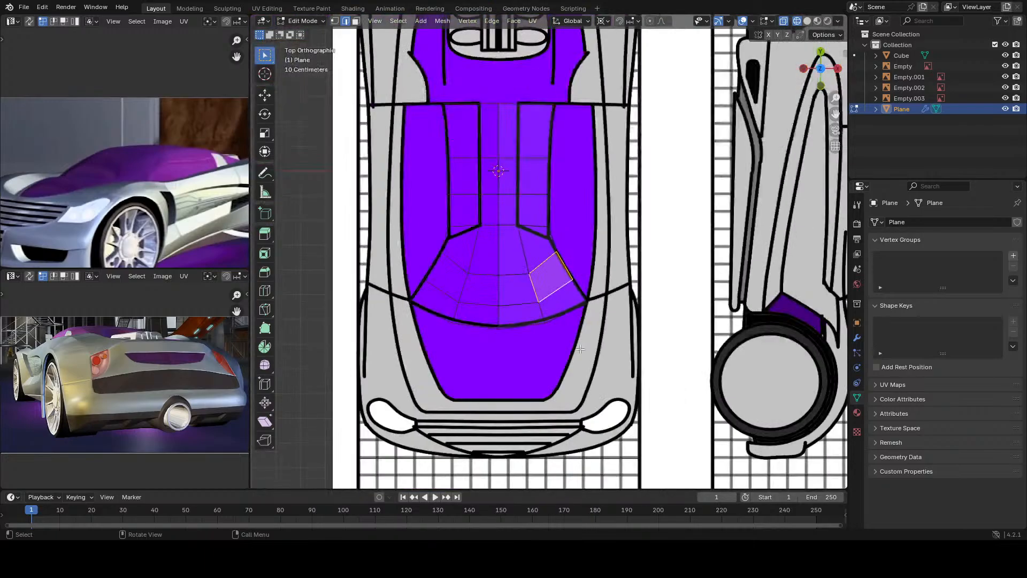
pyautogui.scroll(4, 587, 360)
# Step: In the right side view, move the windshield's lower side vertex forward onto the window pillar line and save the file
pyautogui.press('KP_3')
pyautogui.scroll(5, 588, 360)
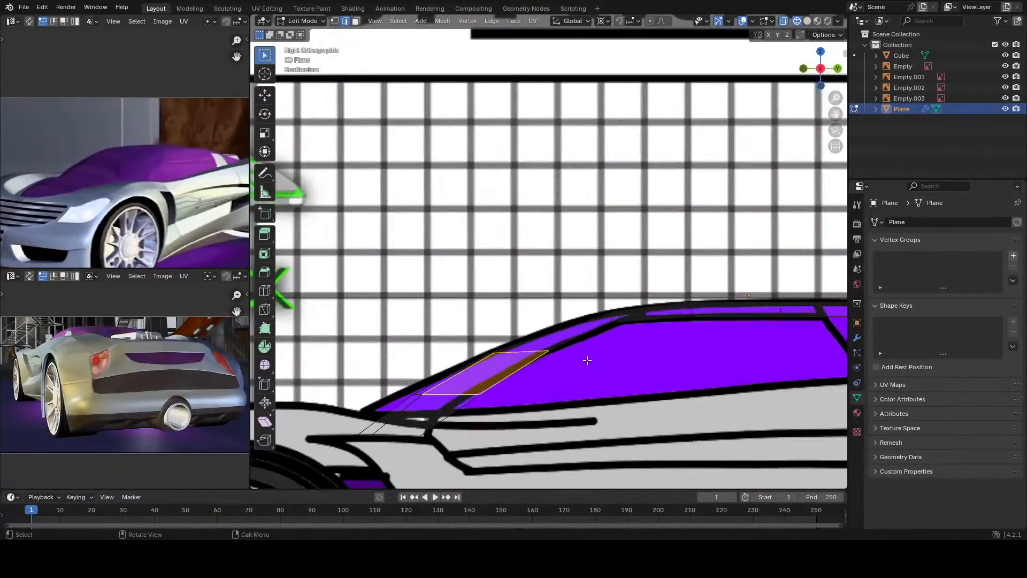
pyautogui.scroll(-4, 586, 277)
pyautogui.scroll(5, 492, 339)
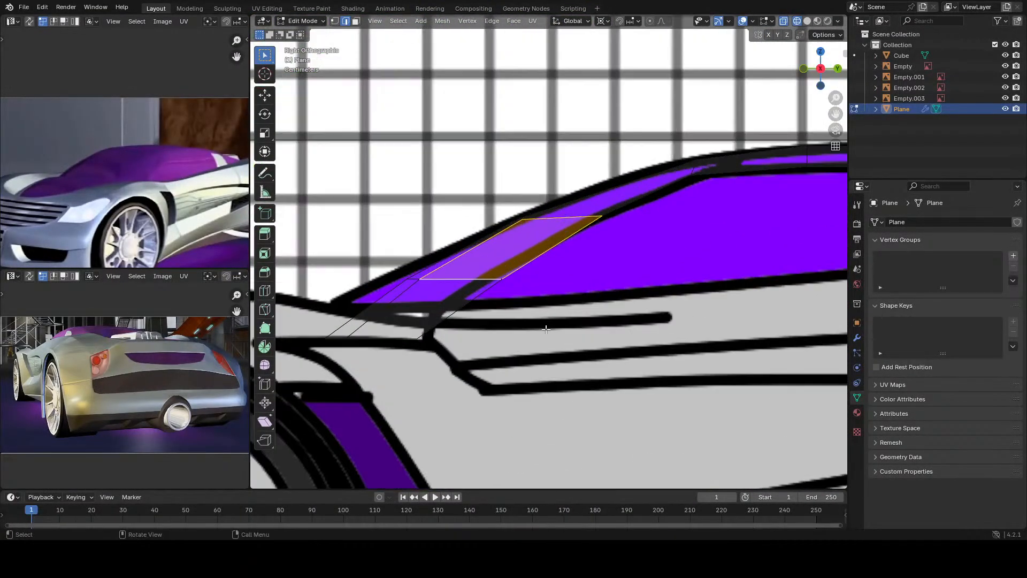
pyautogui.press('1')
pyautogui.click(526, 322)
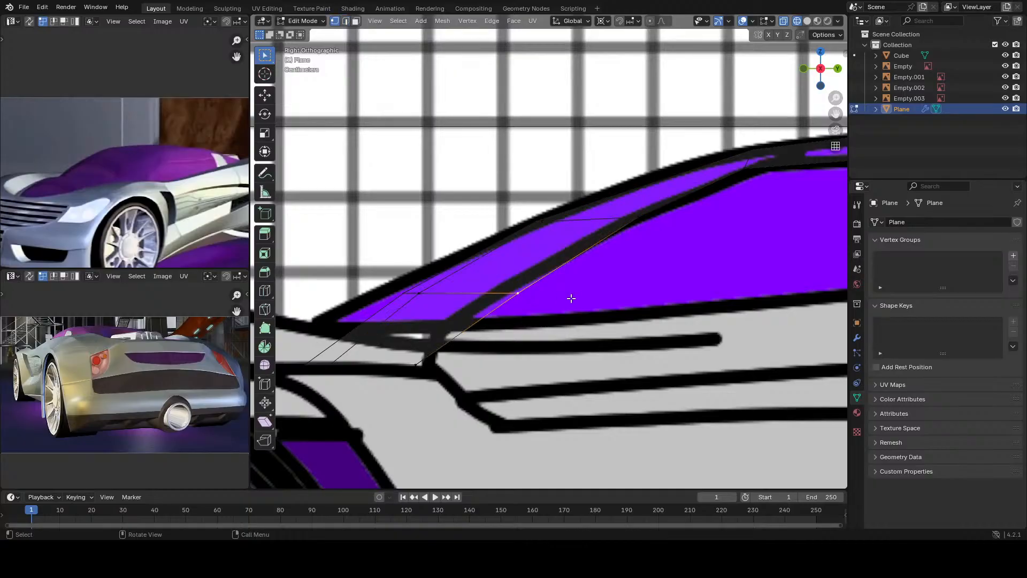
pyautogui.press('g')
pyautogui.click(495, 341)
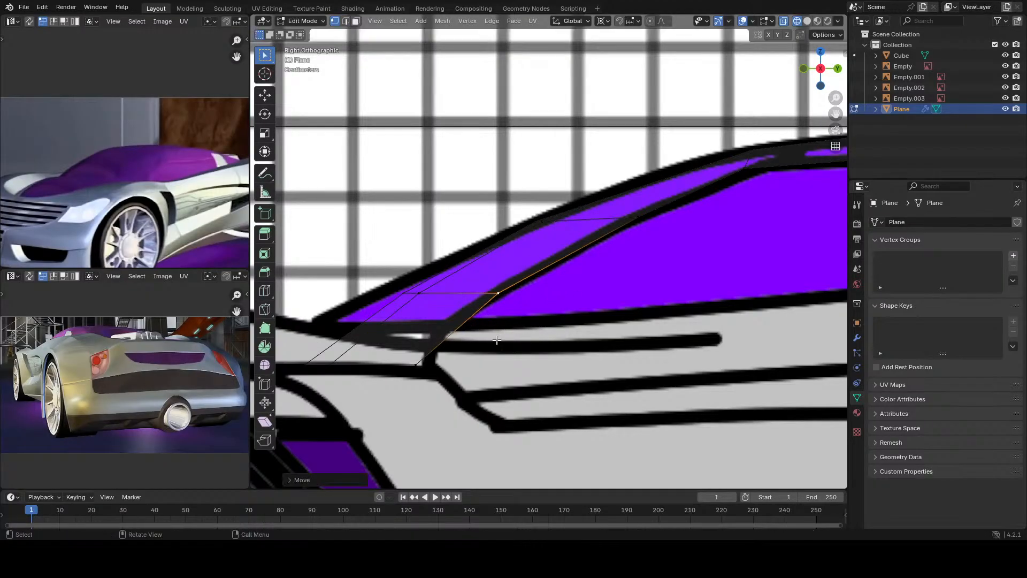
pyautogui.scroll(-4, 496, 341)
pyautogui.moveTo(496, 340); pyautogui.dragTo(567, 361, button='middle')
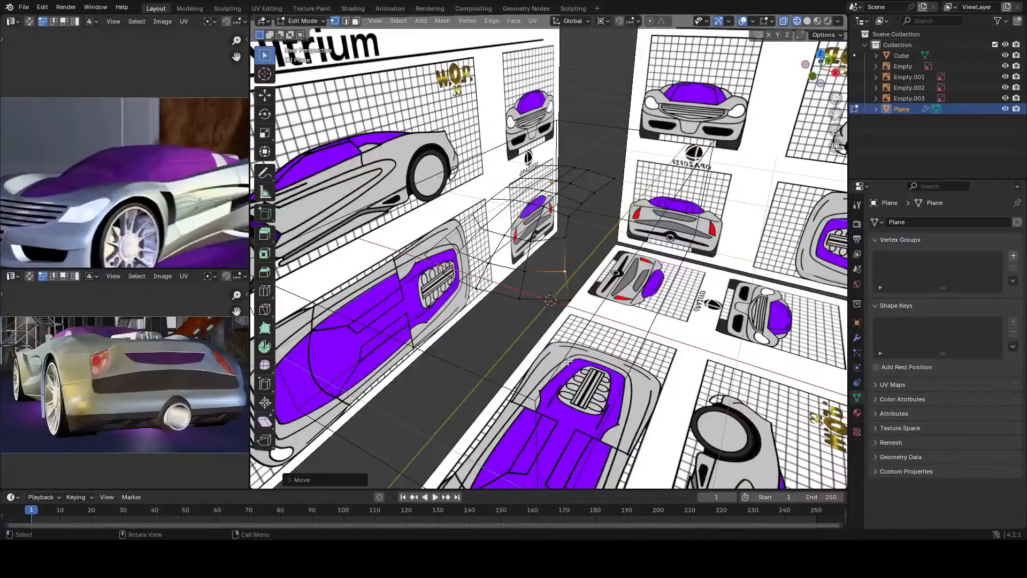
pyautogui.hotkey('ctrl', 's')
# Step: Examine how the roof and windshield mesh fits the blueprints in top, right side and perspective views
pyautogui.press('KP_7')
pyautogui.scroll(-3, 567, 361)
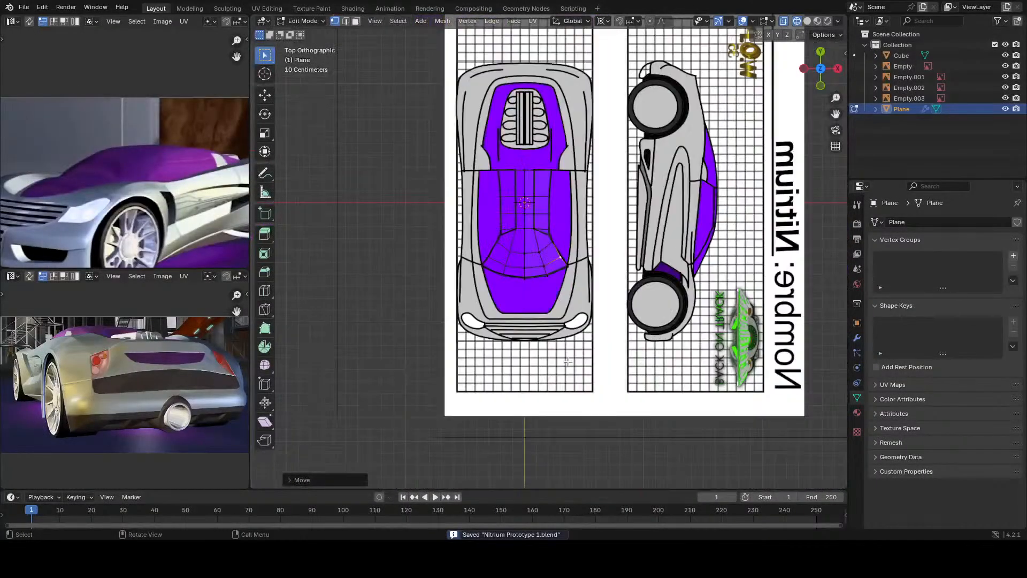
pyautogui.scroll(5, 615, 395)
pyautogui.moveTo(637, 420); pyautogui.dragTo(537, 324, button='middle')
pyautogui.press('KP_3')
pyautogui.scroll(3, 536, 325)
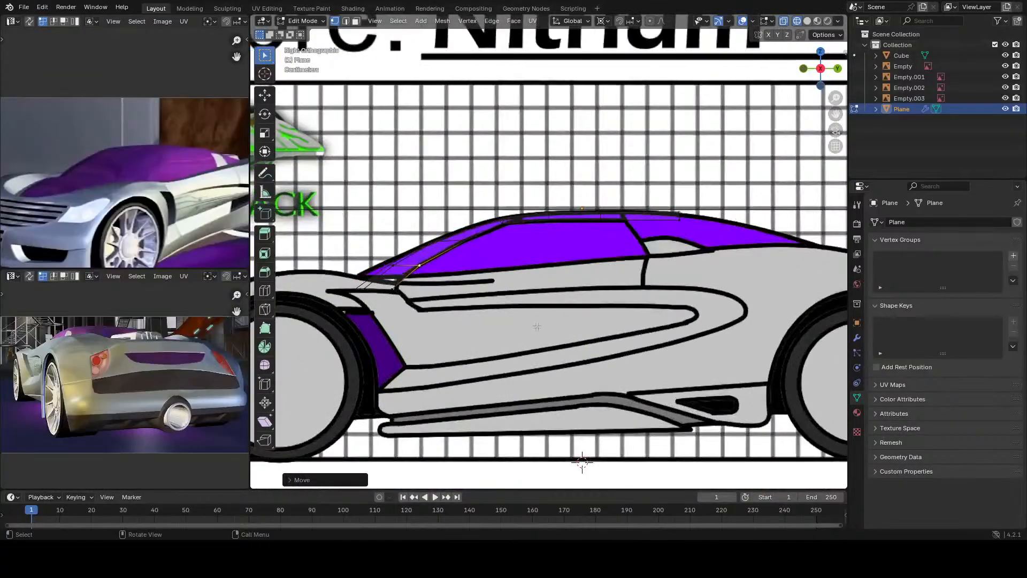
pyautogui.scroll(-3, 475, 312)
pyautogui.moveTo(475, 311); pyautogui.dragTo(521, 340, button='middle')
# Step: In the right side view, select the windshield's front-edge vertices and shift them along Y to the window pillar's lower end
pyautogui.press('KP_3')
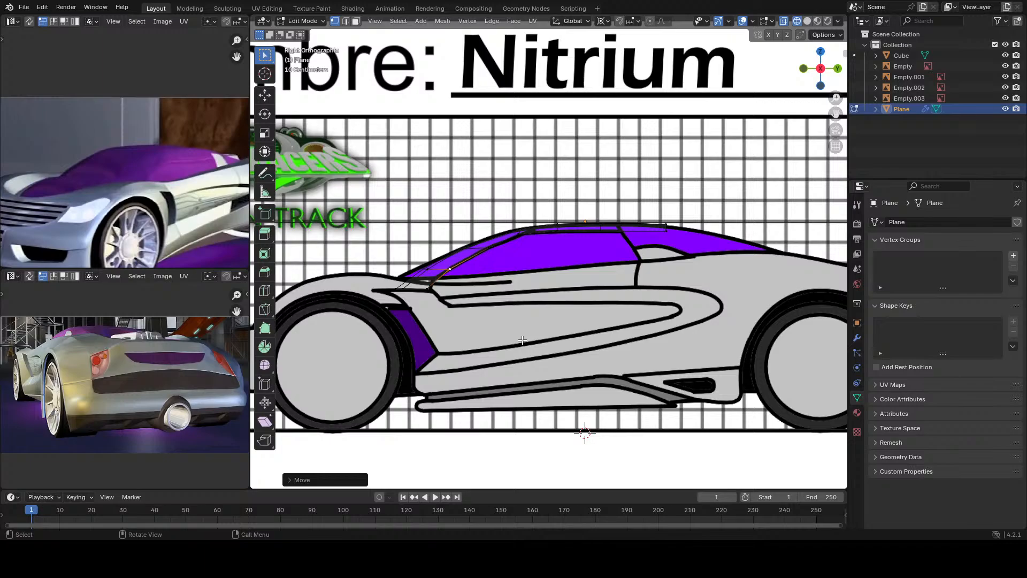
pyautogui.scroll(3, 521, 340)
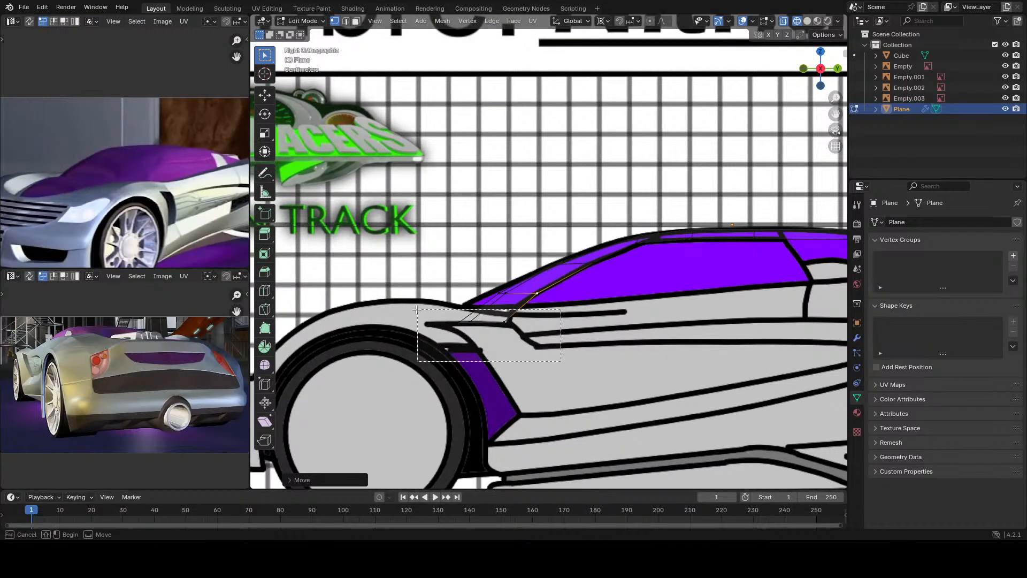
pyautogui.press('g')
pyautogui.press('y')
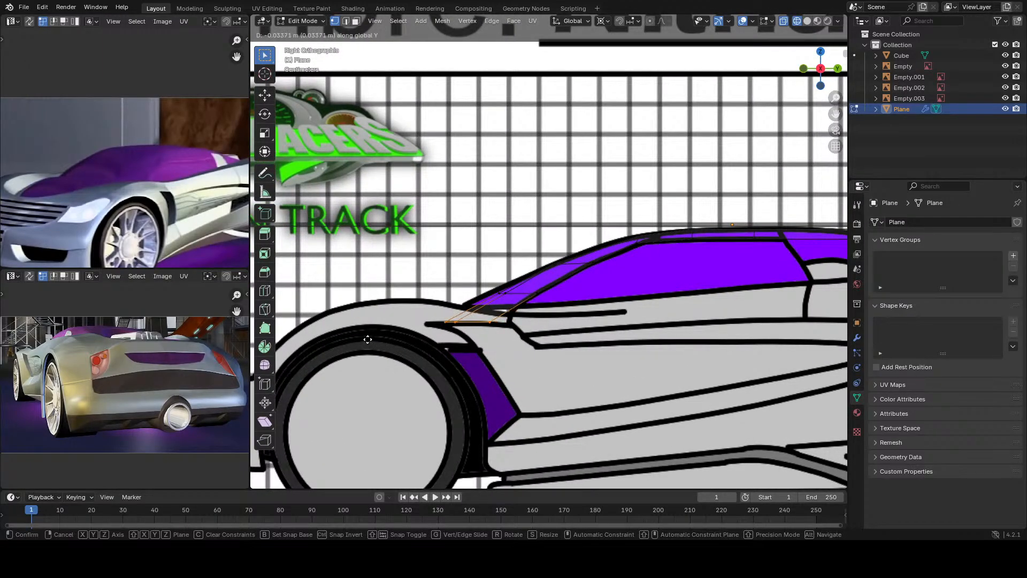
pyautogui.click(385, 342)
# Step: Examine the windshield's front edge and overall curvature from perspective and top views
pyautogui.scroll(-4, 395, 344)
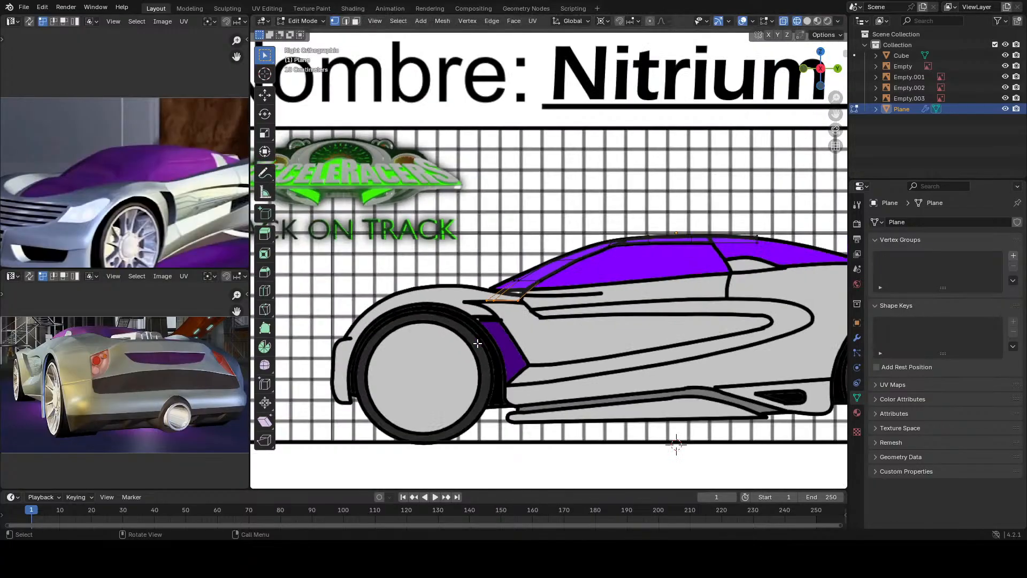
pyautogui.moveTo(395, 344); pyautogui.dragTo(503, 369, button='middle')
pyautogui.scroll(2, 541, 364)
pyautogui.keyDown('shift'); pyautogui.moveTo(567, 346); pyautogui.dragTo(536, 360, button='middle'); pyautogui.keyUp('shift')
pyautogui.press('KP_7')
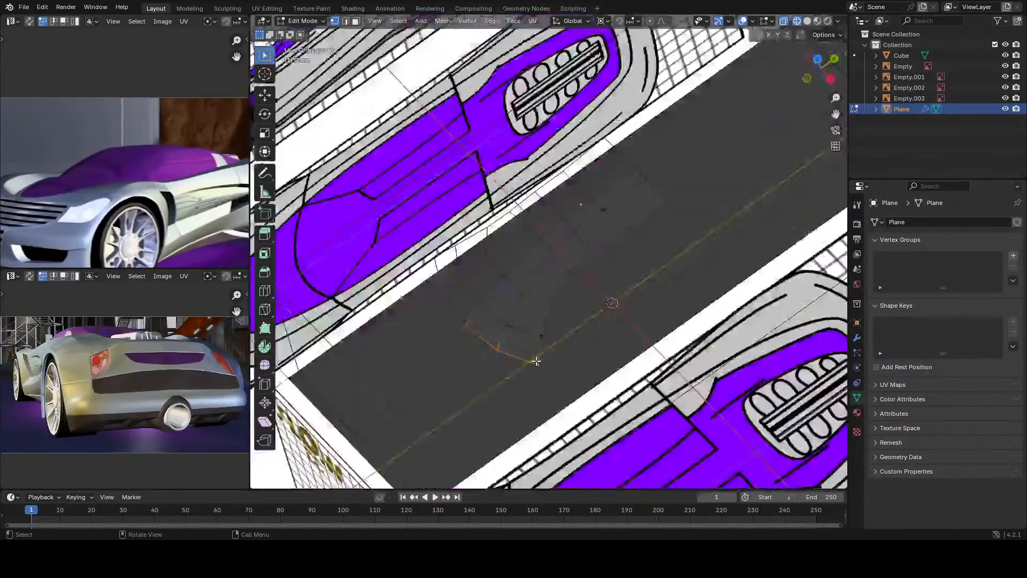
pyautogui.scroll(2, 536, 362)
pyautogui.scroll(-2, 536, 362)
pyautogui.scroll(2, 558, 367)
pyautogui.keyDown('shift'); pyautogui.moveTo(607, 329); pyautogui.dragTo(534, 390, button='middle'); pyautogui.keyUp('shift')
pyautogui.scroll(1, 564, 398)
pyautogui.scroll(1, 562, 405)
pyautogui.scroll(-1, 563, 405)
pyautogui.scroll(-2, 557, 394)
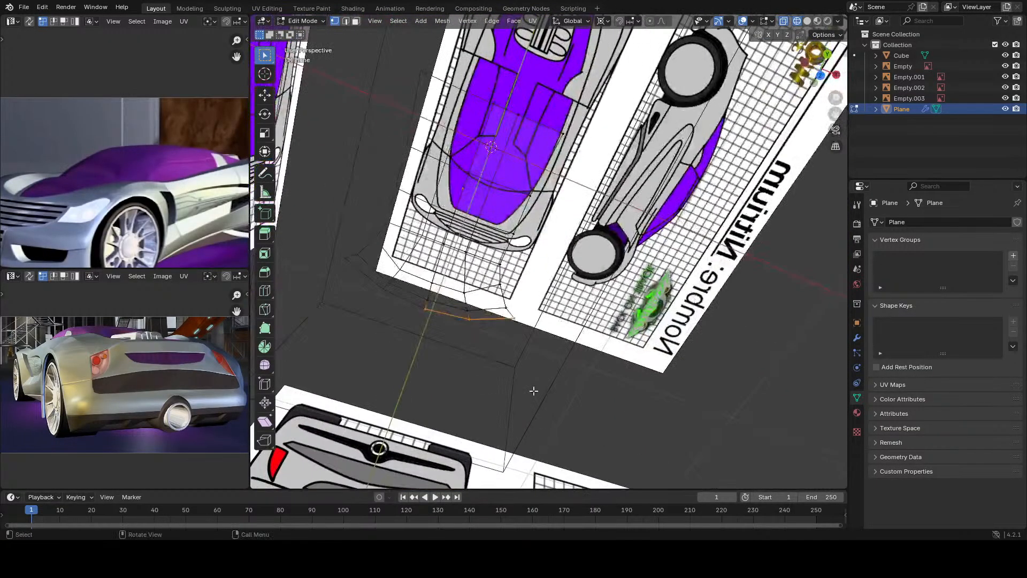
# Step: In top view, extrude the roof's outer side edge about 0.19 m outward along X to the side window's outer line
pyautogui.press('KP_7')
pyautogui.keyDown('shift'); pyautogui.moveTo(494, 270); pyautogui.dragTo(490, 338, button='middle'); pyautogui.keyUp('shift')
pyautogui.scroll(2, 490, 338)
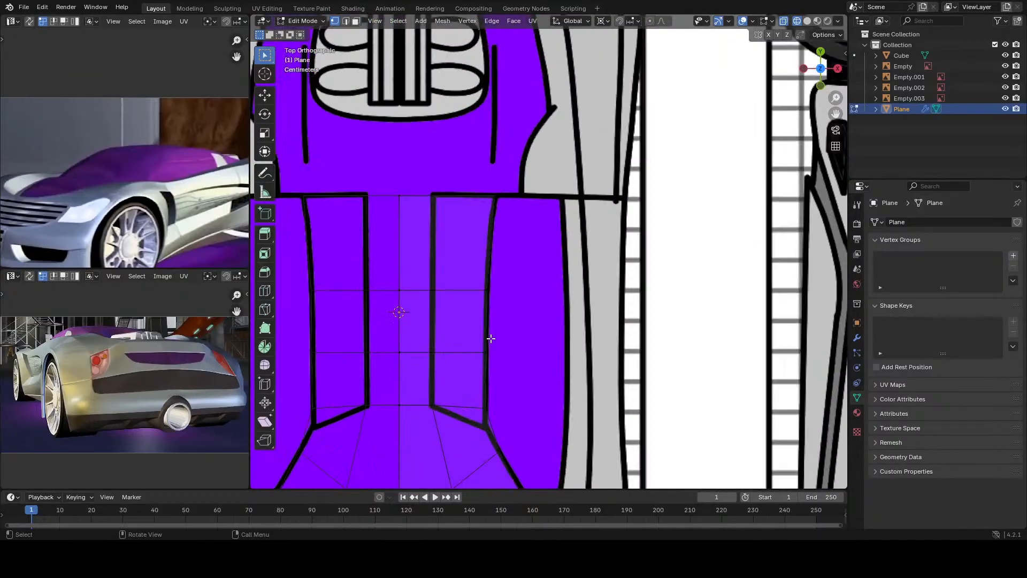
pyautogui.press('3')
pyautogui.keyDown('alt'); pyautogui.click(490, 318); pyautogui.keyUp('alt')
pyautogui.press('g')
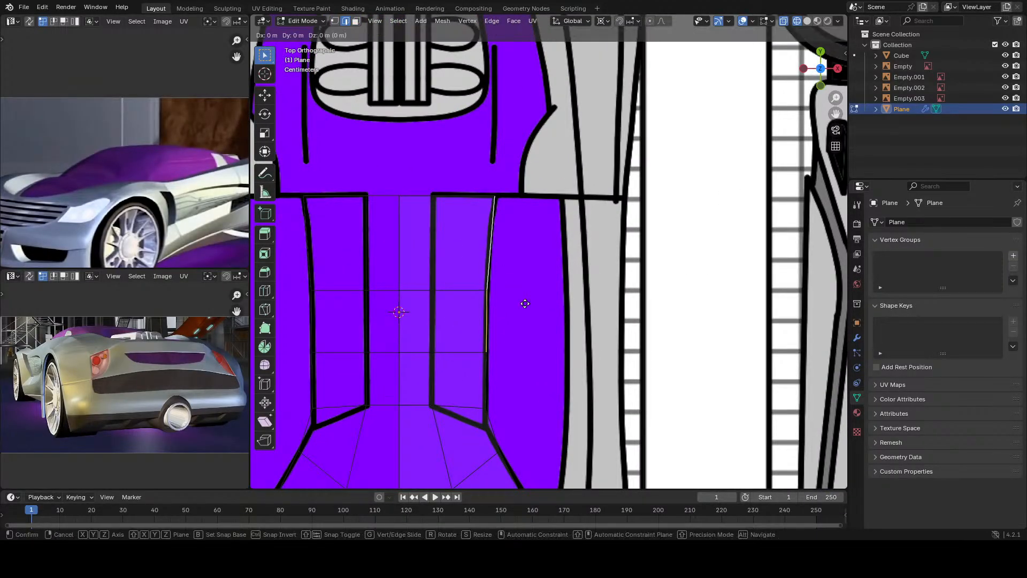
pyautogui.press('x')
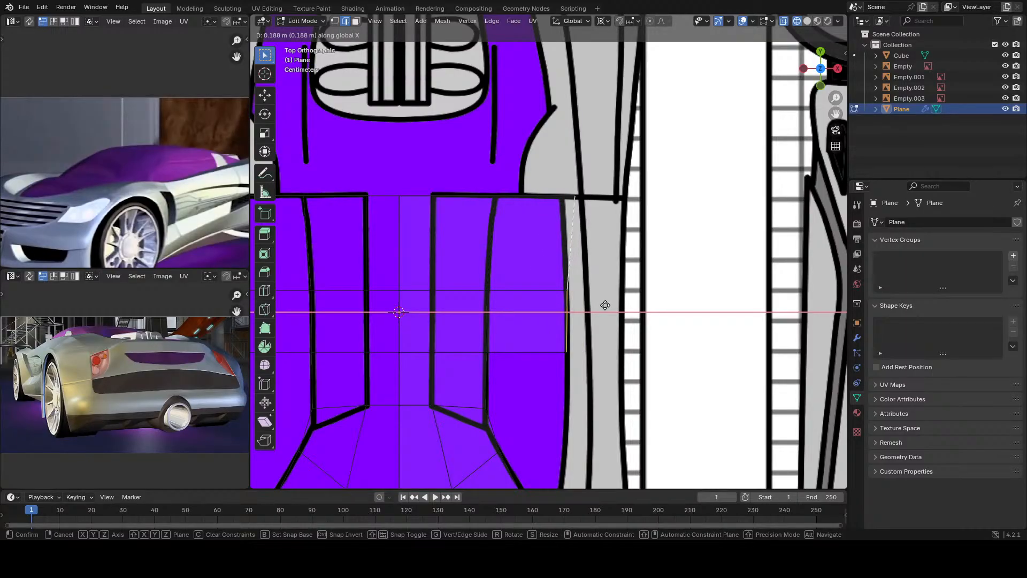
pyautogui.click(605, 305)
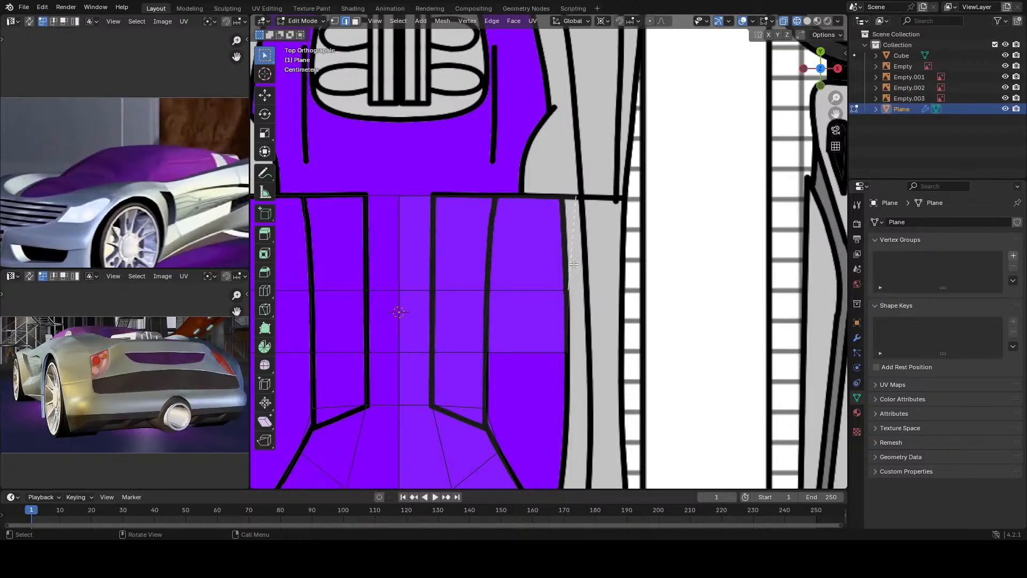
# Step: Move the extruded edge's rear corner and middle vertices along X onto the side window's curved outer line in the top blueprint
pyautogui.press('1')
pyautogui.click(586, 210)
pyautogui.press('g')
pyautogui.press('x')
pyautogui.click(502, 275)
pyautogui.keyDown('shift'); pyautogui.scroll(-3, 578, 288); pyautogui.keyUp('shift')
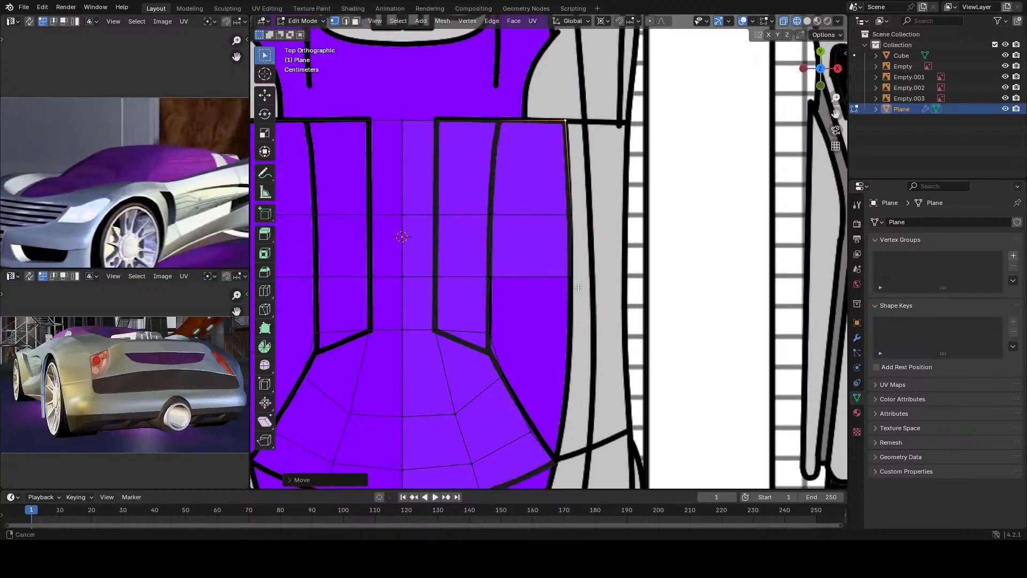
pyautogui.click(580, 288)
pyautogui.click(577, 221)
pyautogui.press('g')
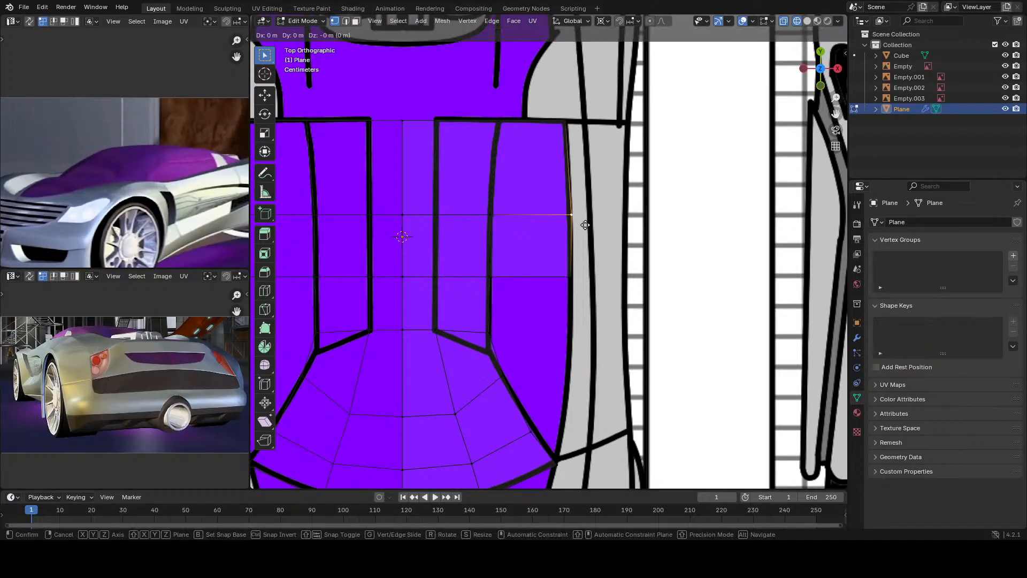
pyautogui.press('x')
pyautogui.click(577, 223)
# Step: Select the three outer side vertices and lower them about 0.11 m along Z to the side window's bottom line in the right view
pyautogui.click(566, 118)
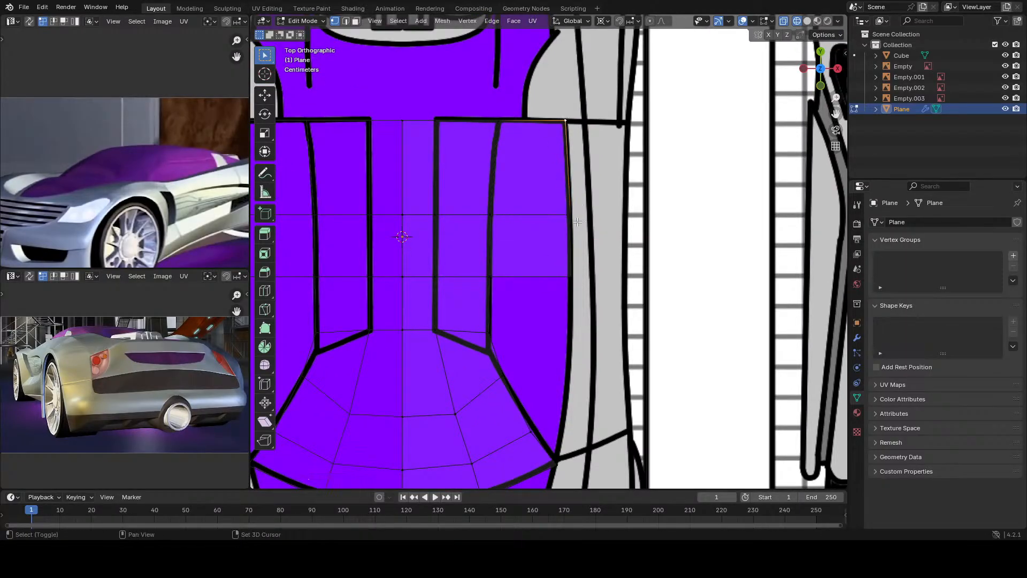
pyautogui.keyDown('shift'); pyautogui.click(572, 222); pyautogui.keyUp('shift')
pyautogui.keyDown('shift'); pyautogui.click(573, 279); pyautogui.keyUp('shift')
pyautogui.press('KP_1')
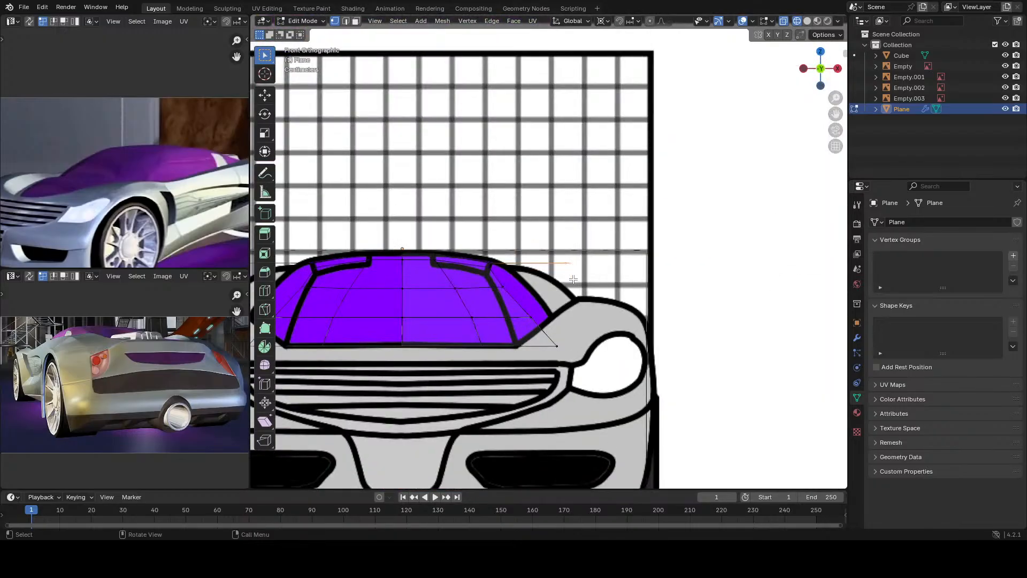
pyautogui.press('KP_3')
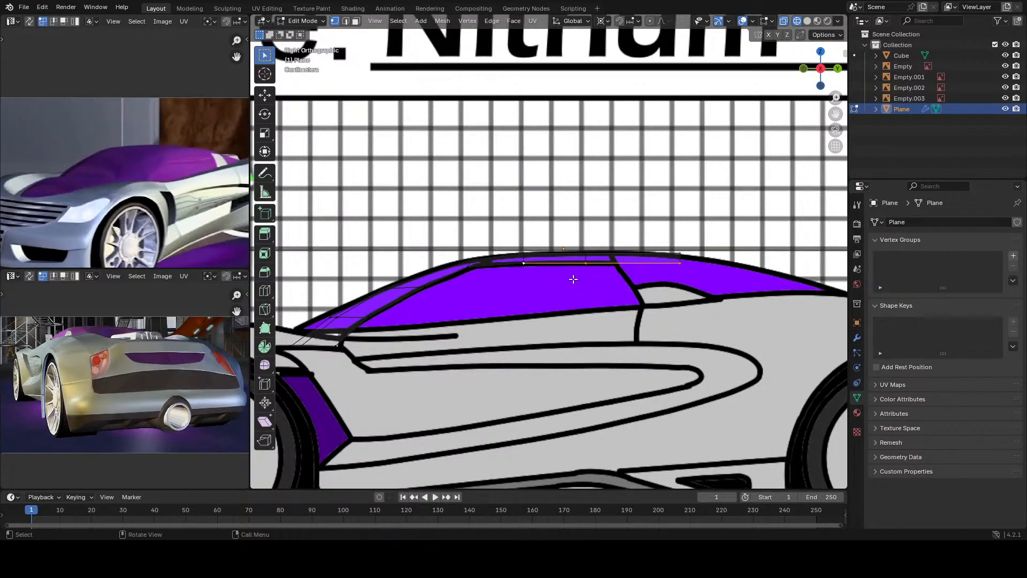
pyautogui.press('g')
pyautogui.press('z')
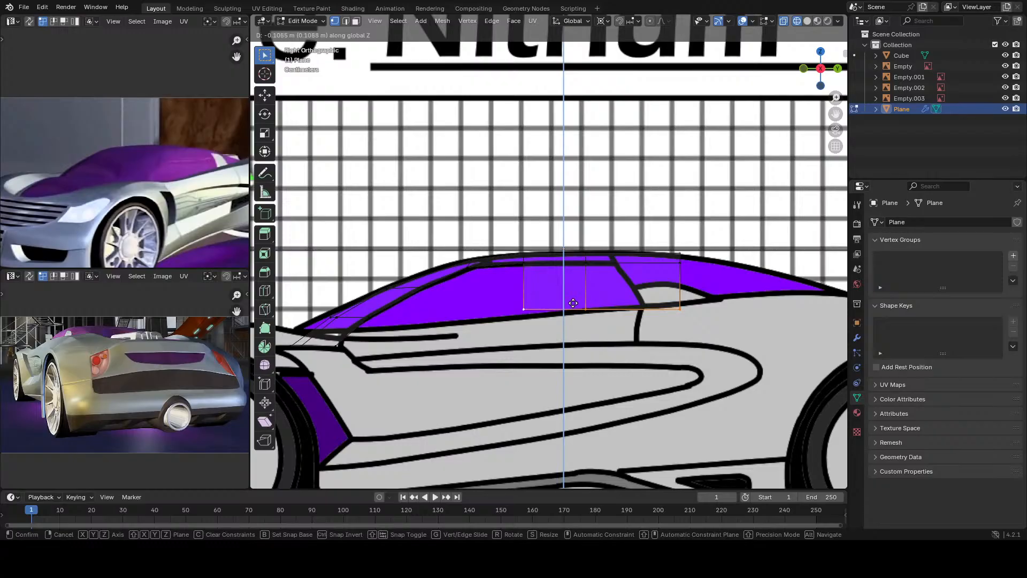
pyautogui.click(616, 321)
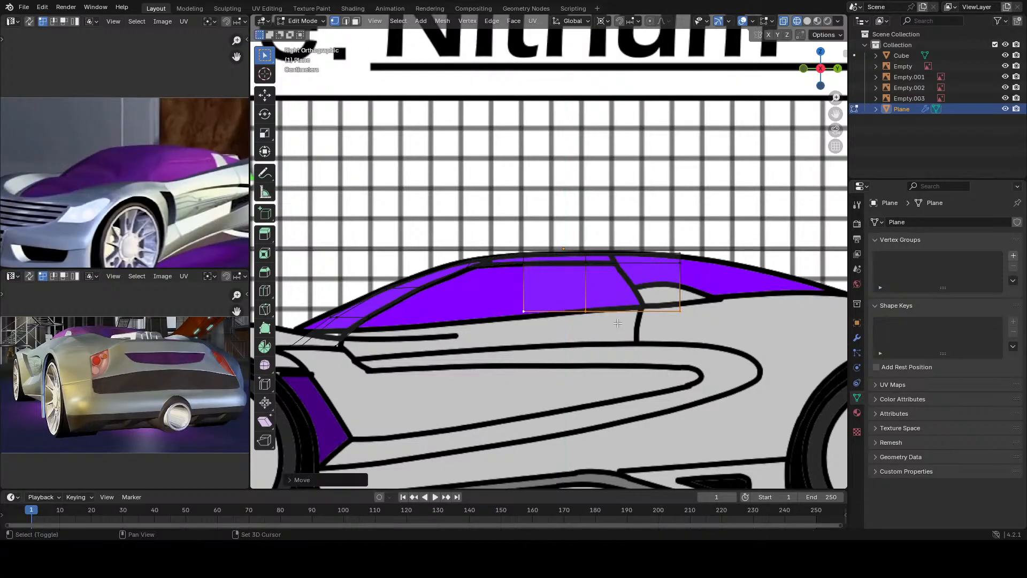
# Step: Examine the front reference photo to see how the side window's lower edge runs towards the rear pillar
pyautogui.scroll(4, 732, 335)
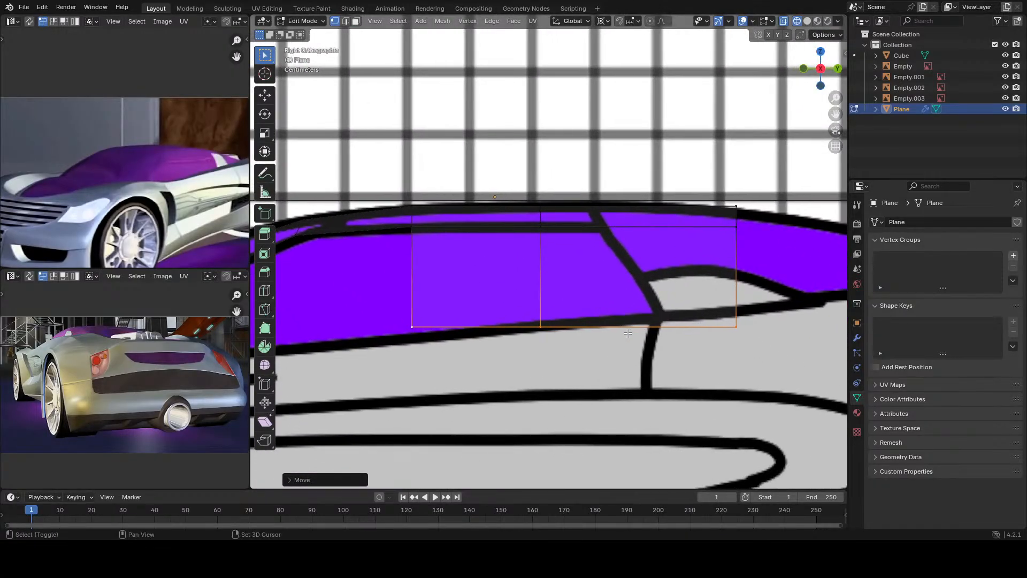
pyautogui.scroll(3, 160, 174)
pyautogui.keyDown('shift'); pyautogui.moveTo(161, 174); pyautogui.dragTo(116, 168, button='middle'); pyautogui.keyUp('shift')
pyautogui.scroll(3, 175, 198)
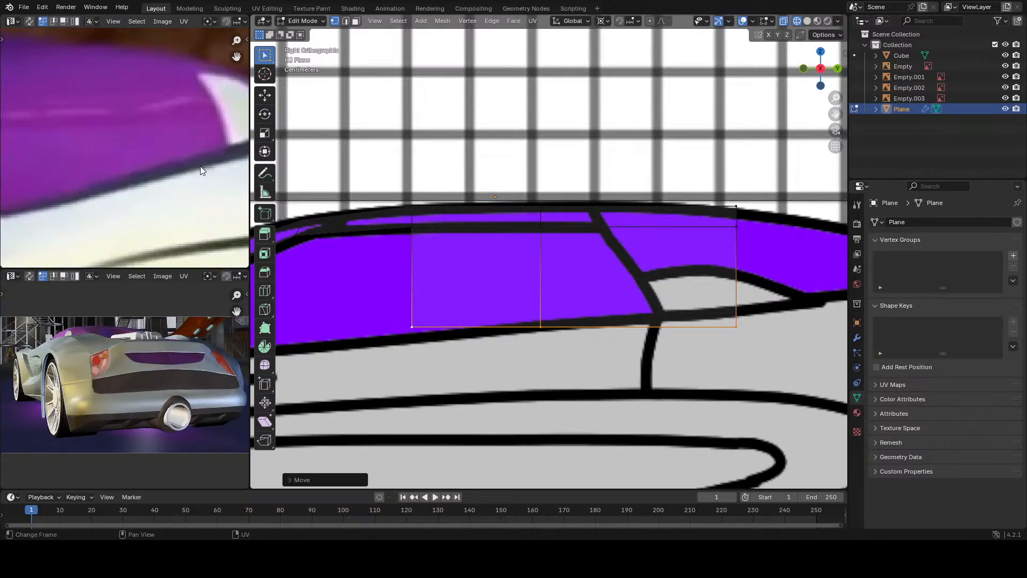
pyautogui.scroll(-2, 192, 170)
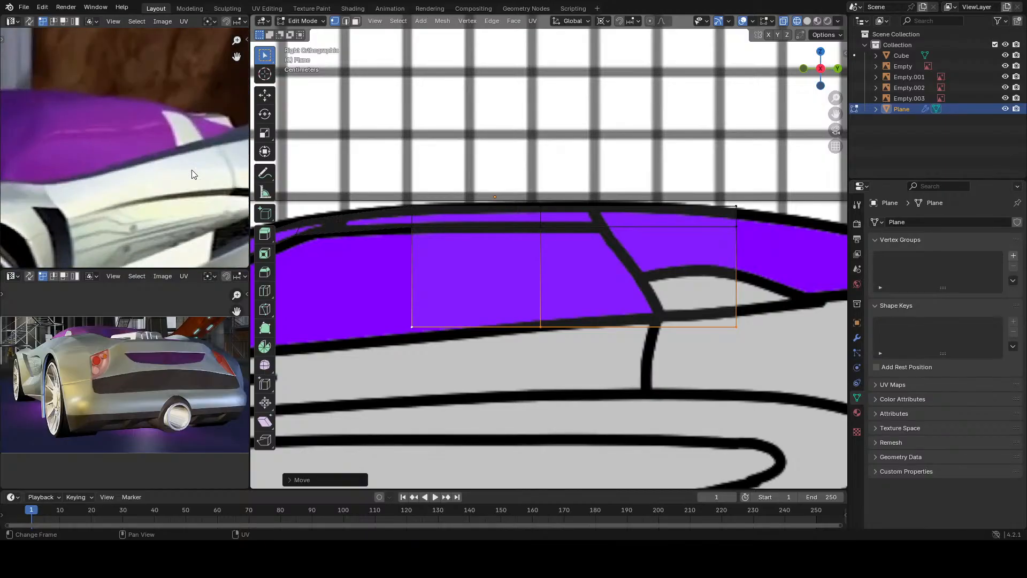
pyautogui.scroll(2, 172, 180)
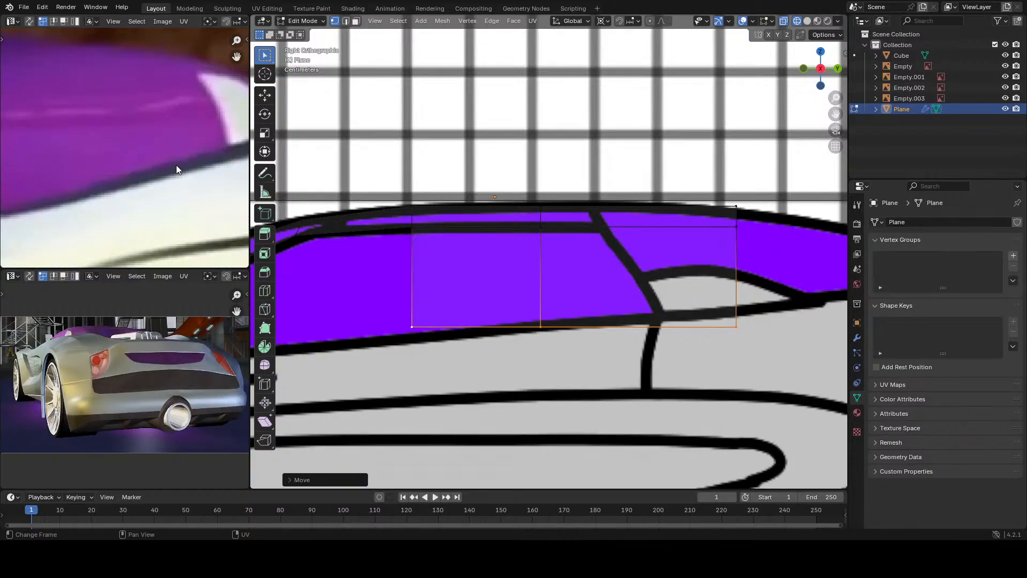
pyautogui.scroll(-2, 177, 170)
pyautogui.scroll(1, 177, 180)
pyautogui.scroll(1, 561, 359)
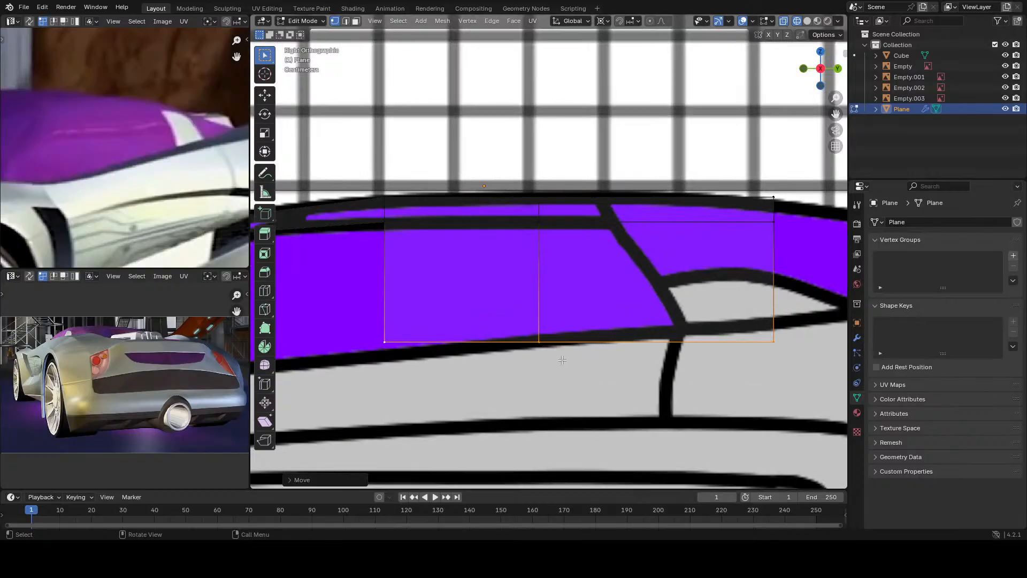
# Step: Lower the middle and front bottom vertices along Z so the side panel's lower edge follows the sloping window line
pyautogui.click(542, 351)
pyautogui.moveTo(539, 351); pyautogui.dragTo(539, 365)
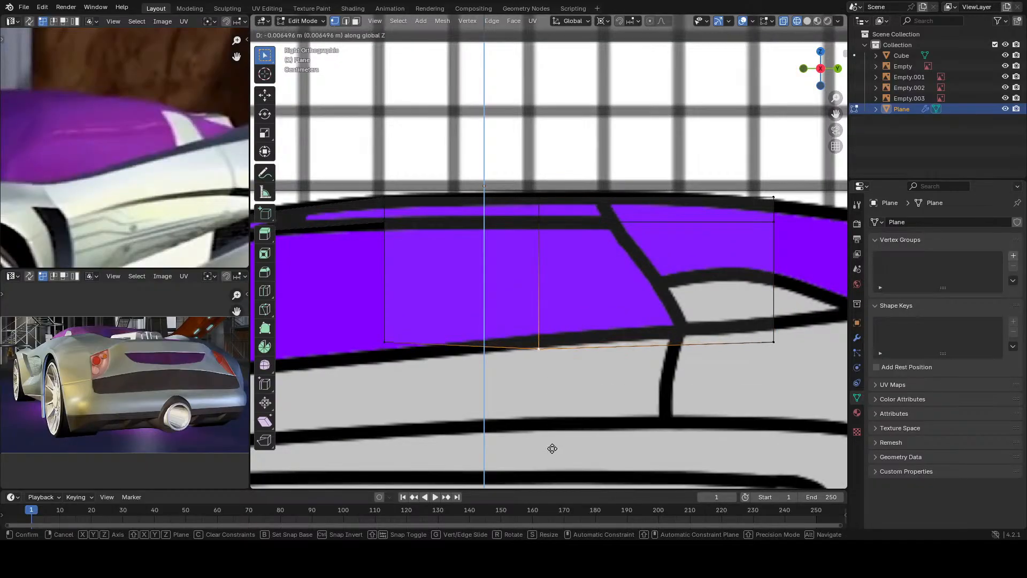
pyautogui.click(388, 351)
pyautogui.press('g')
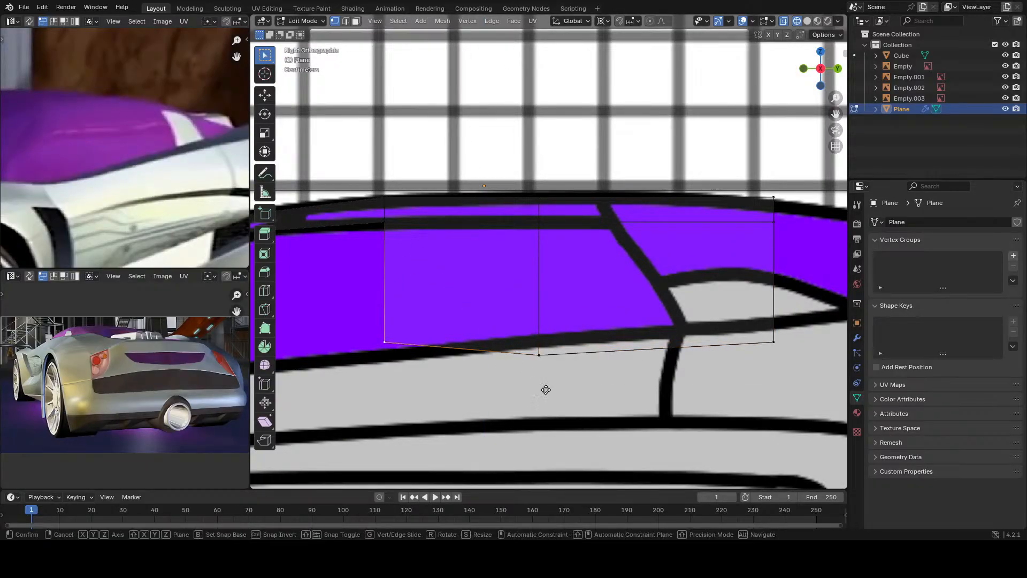
pyautogui.press('z')
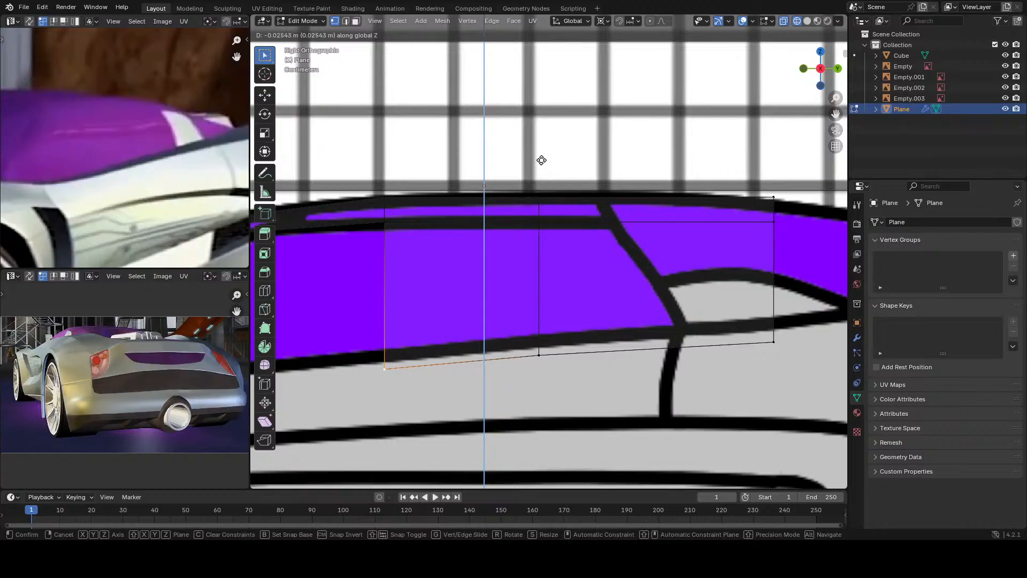
pyautogui.click(541, 152)
pyautogui.click(542, 349)
pyautogui.press('g')
pyautogui.press('z')
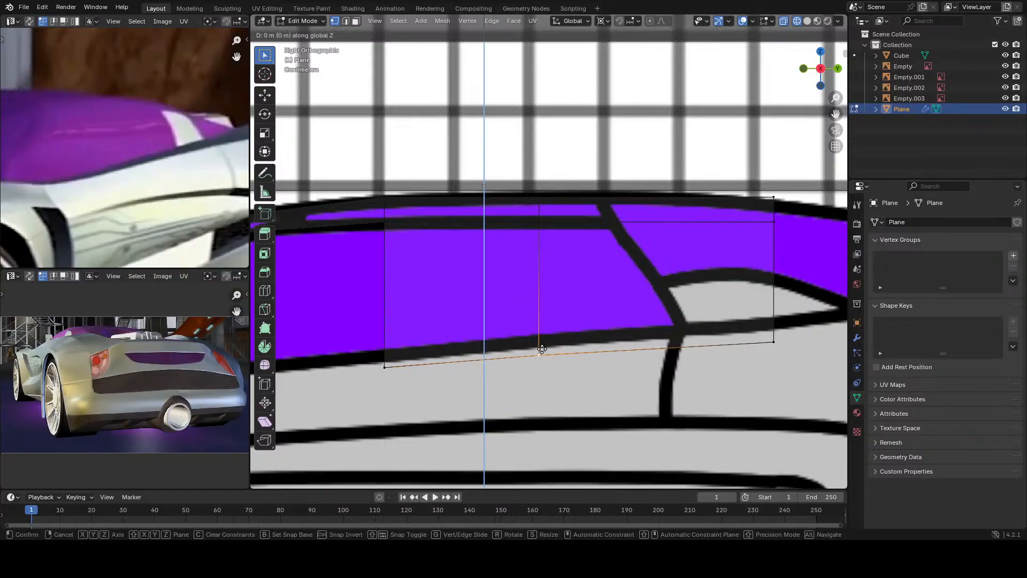
pyautogui.click(528, 337)
# Step: Compare the new side panel with the blueprints in top and right side views, checking its rear end around the window pillar
pyautogui.scroll(-4, 538, 309)
pyautogui.scroll(-3, 538, 309)
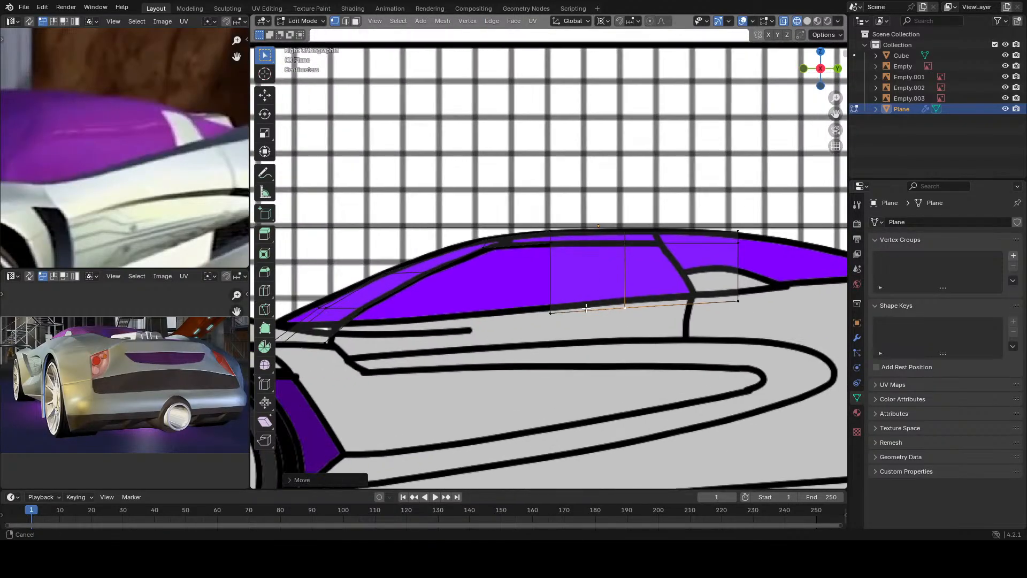
pyautogui.press('KP_7')
pyautogui.scroll(-3, 535, 257)
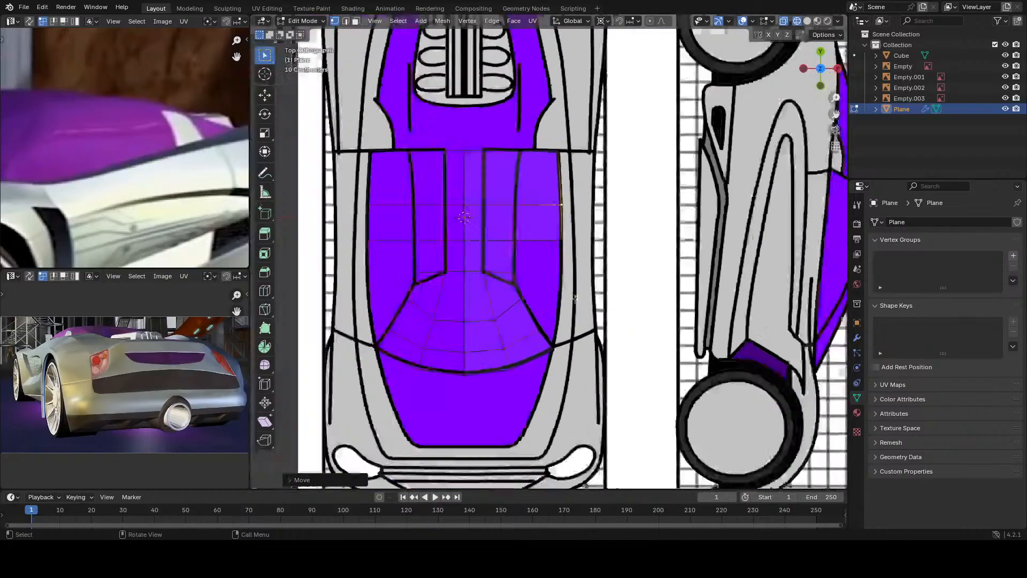
pyautogui.scroll(-2, 134, 184)
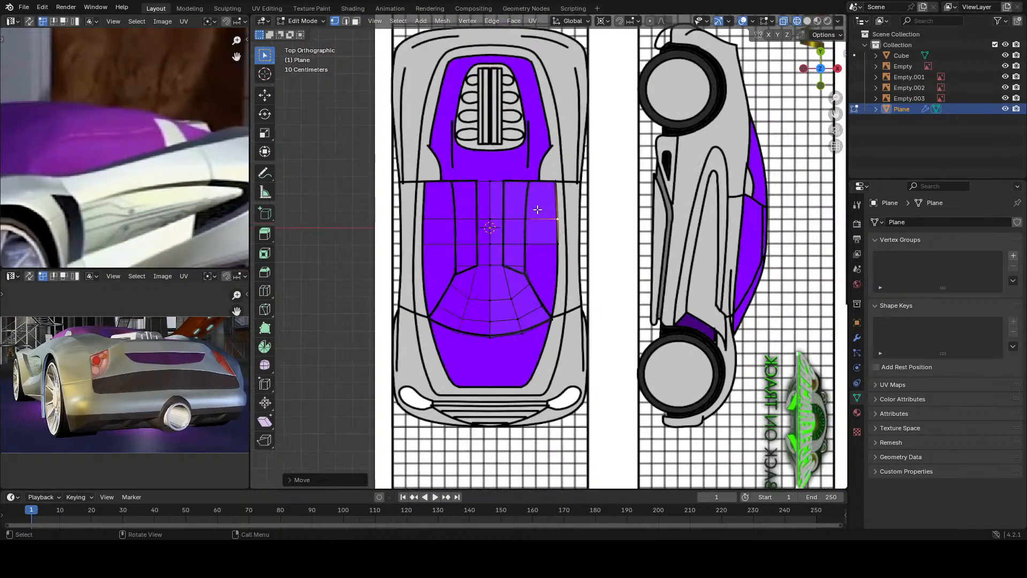
pyautogui.scroll(-3, 528, 242)
pyautogui.keyDown('shift'); pyautogui.moveTo(528, 241); pyautogui.dragTo(537, 263, button='middle'); pyautogui.keyUp('shift')
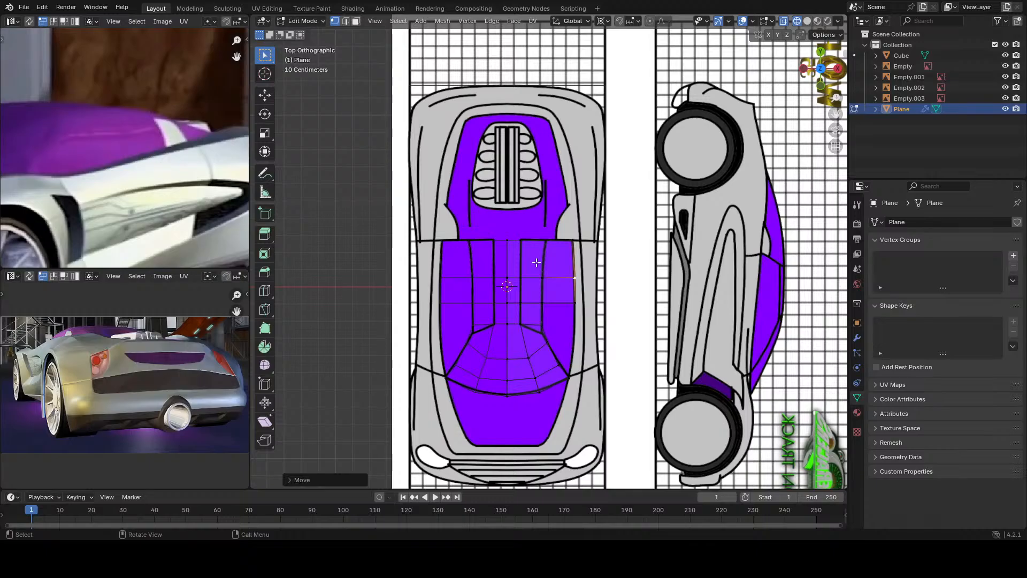
pyautogui.press('KP_3')
pyautogui.scroll(6, 535, 289)
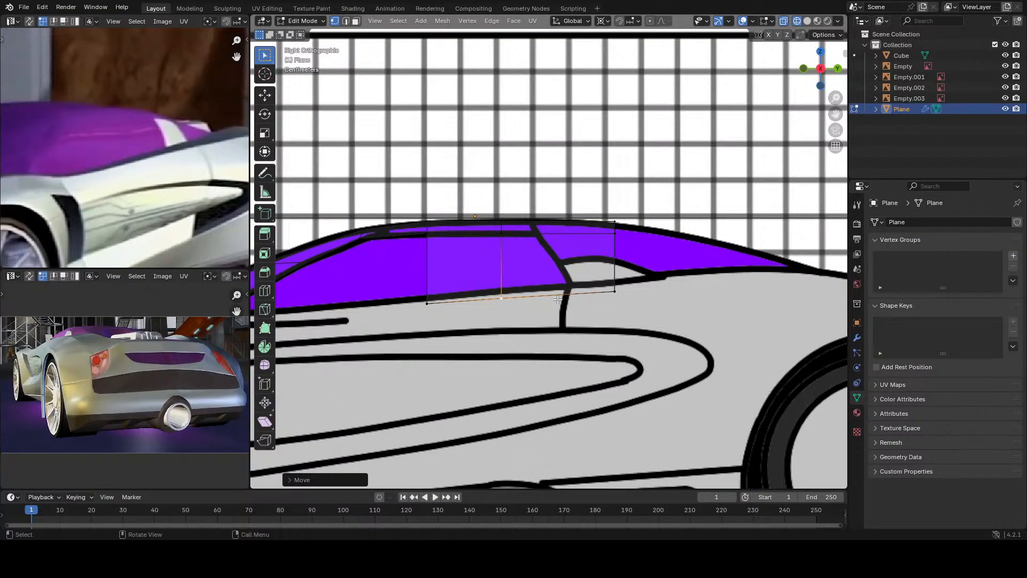
pyautogui.scroll(2, 558, 300)
pyautogui.press('KP_7')
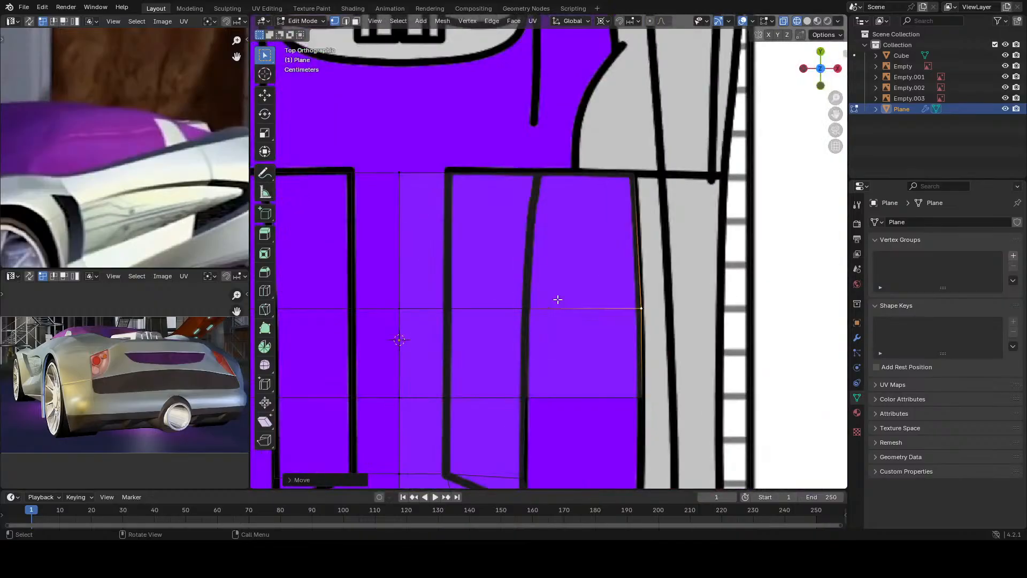
pyautogui.scroll(-4, 557, 300)
pyautogui.scroll(3, 558, 300)
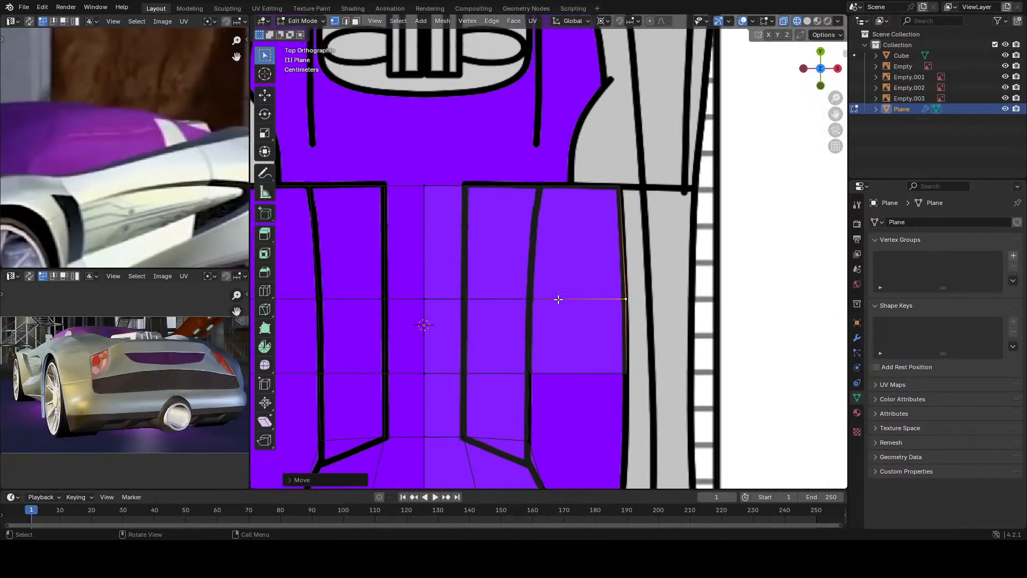
# Step: Try adding a loop cut across the panel's rear section, slid to the side window's rear lower corner
pyautogui.press('KP_3')
pyautogui.scroll(3, 557, 299)
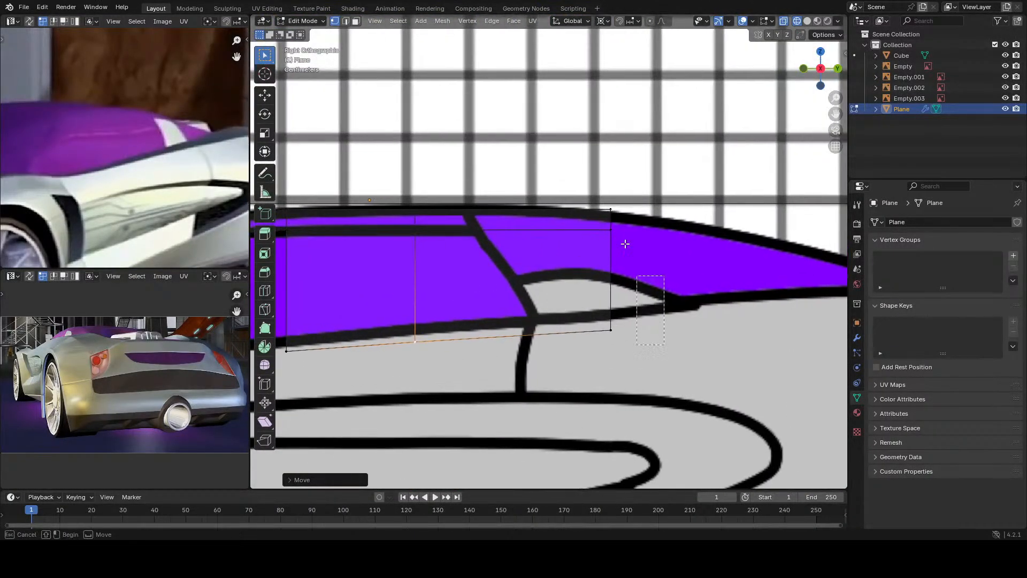
pyautogui.moveTo(594, 345); pyautogui.dragTo(648, 212)
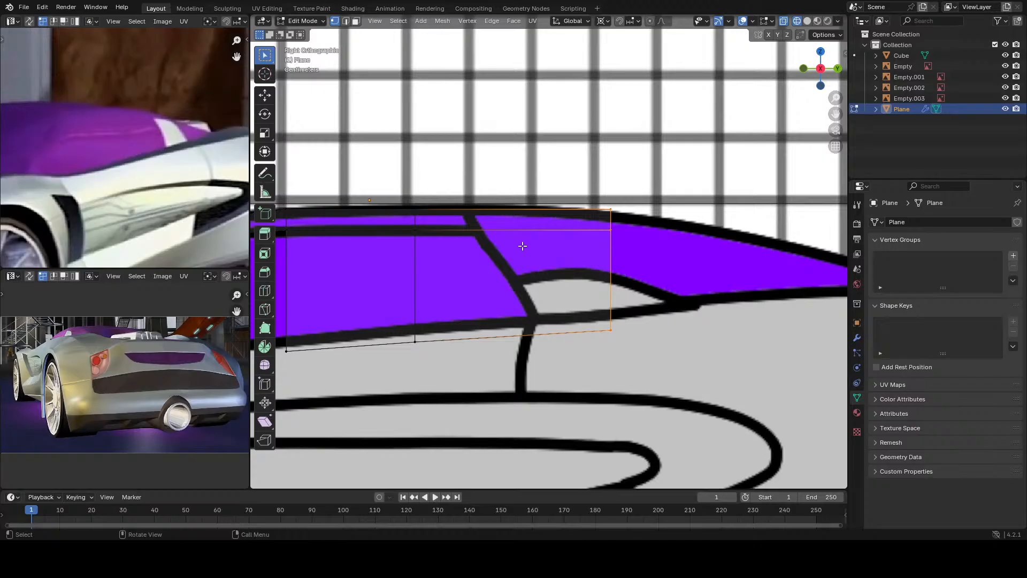
pyautogui.press('g')
pyautogui.press('g')
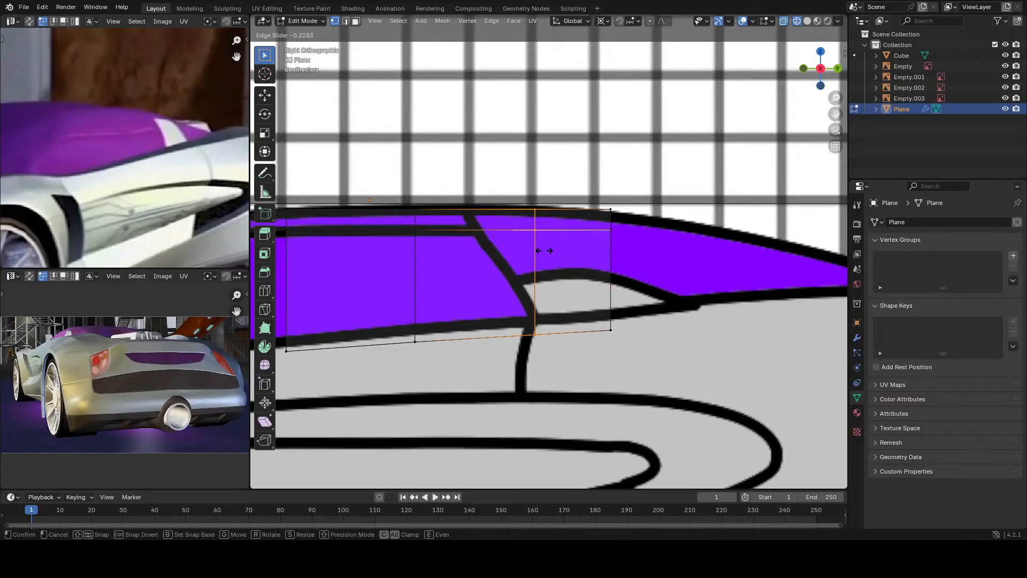
pyautogui.click(544, 250)
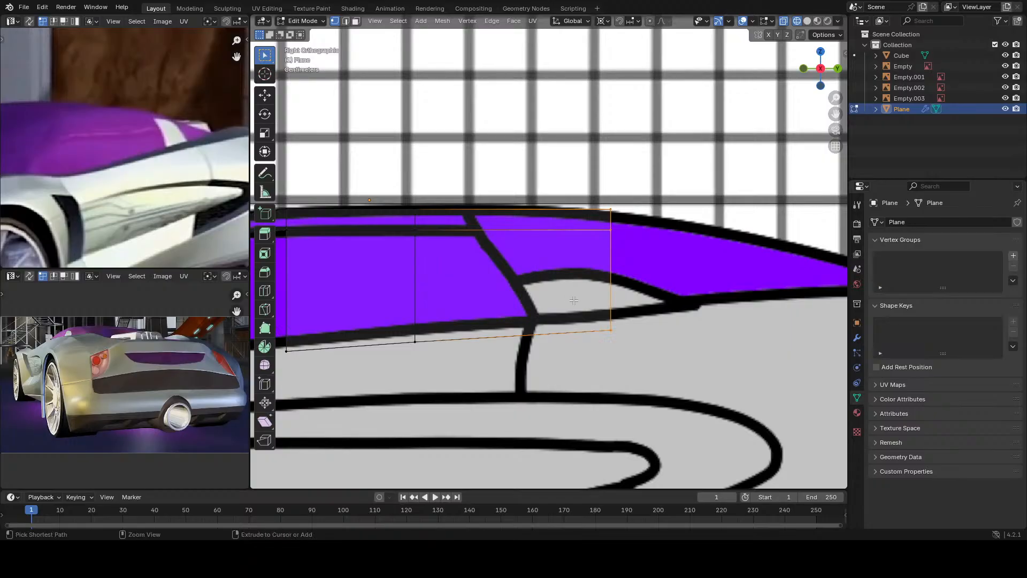
# Step: Examine the rear window pillar's shape in the reference photos
pyautogui.scroll(4, 140, 234)
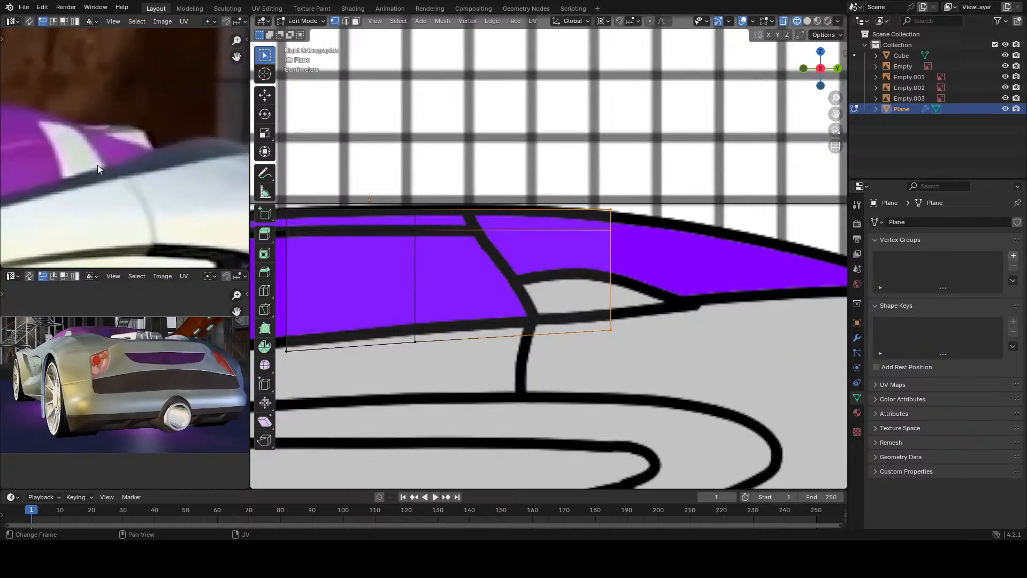
pyautogui.moveTo(85, 132); pyautogui.dragTo(127, 169, button='middle')
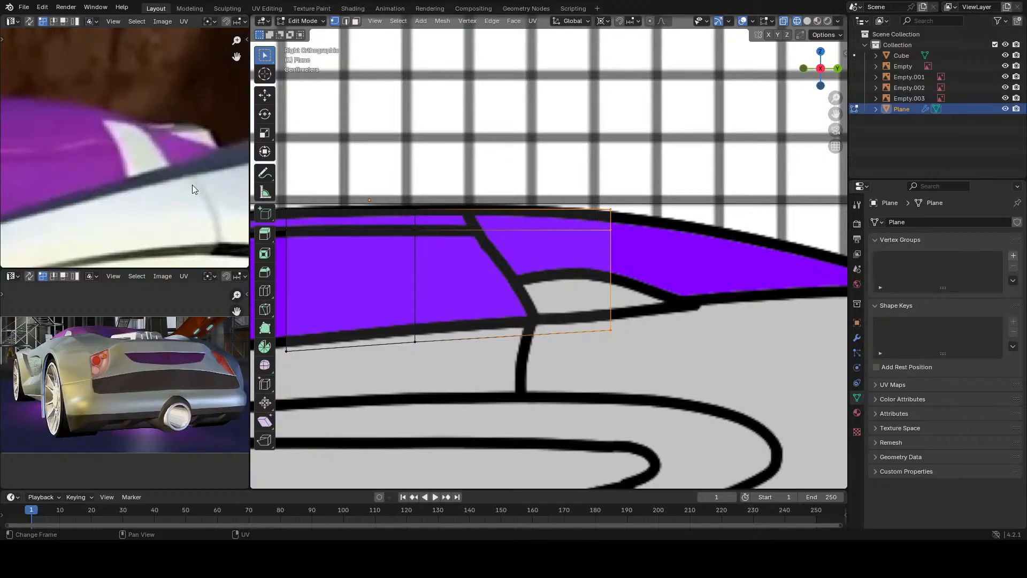
pyautogui.scroll(-5, 193, 197)
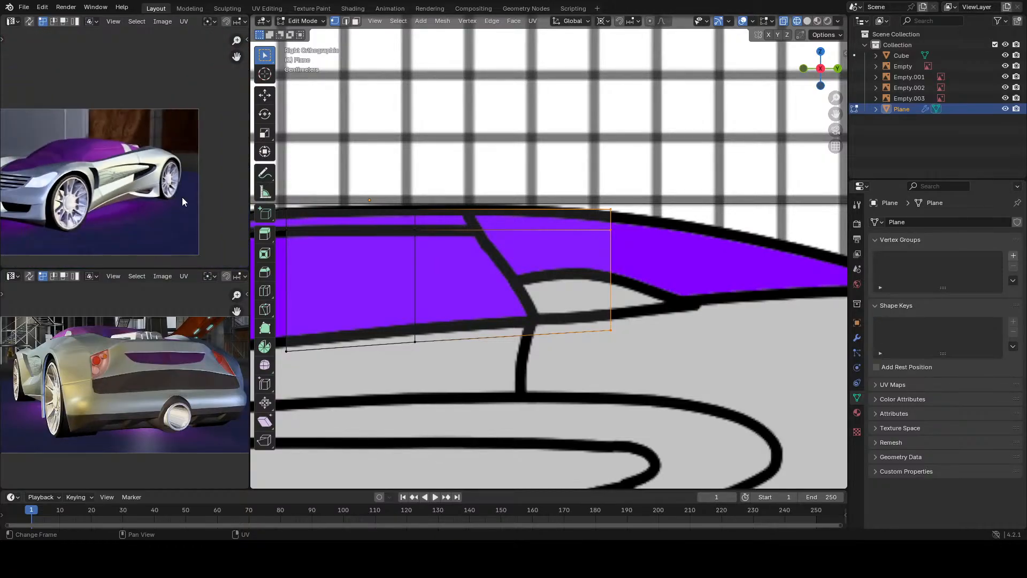
pyautogui.scroll(5, 116, 416)
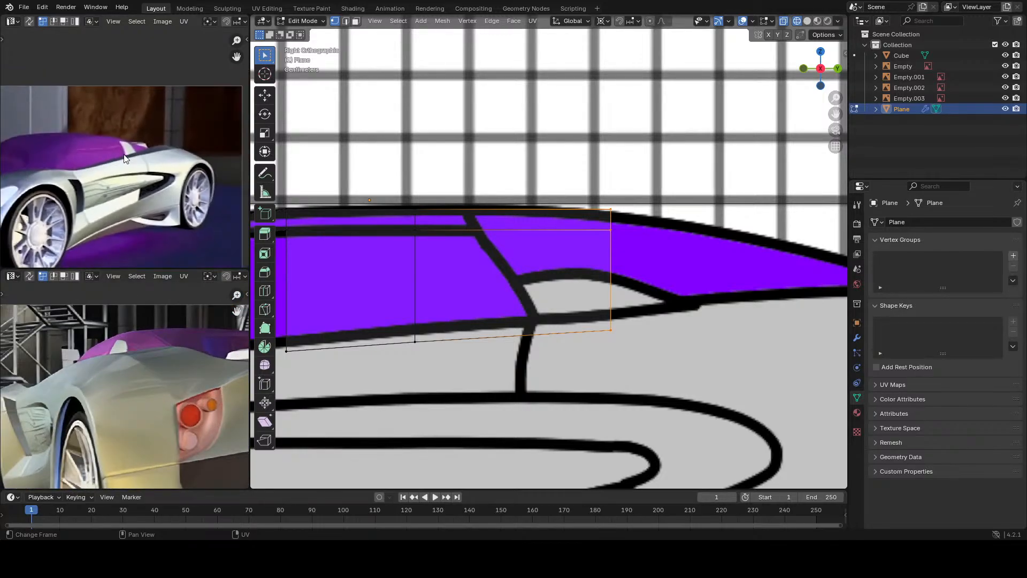
# Step: Take a closer look at the white pillar behind the side window in the front three-quarter reference photo
pyautogui.scroll(6, 126, 140)
pyautogui.moveTo(121, 120); pyautogui.dragTo(143, 216, button='middle')
pyautogui.scroll(4, 48, 110)
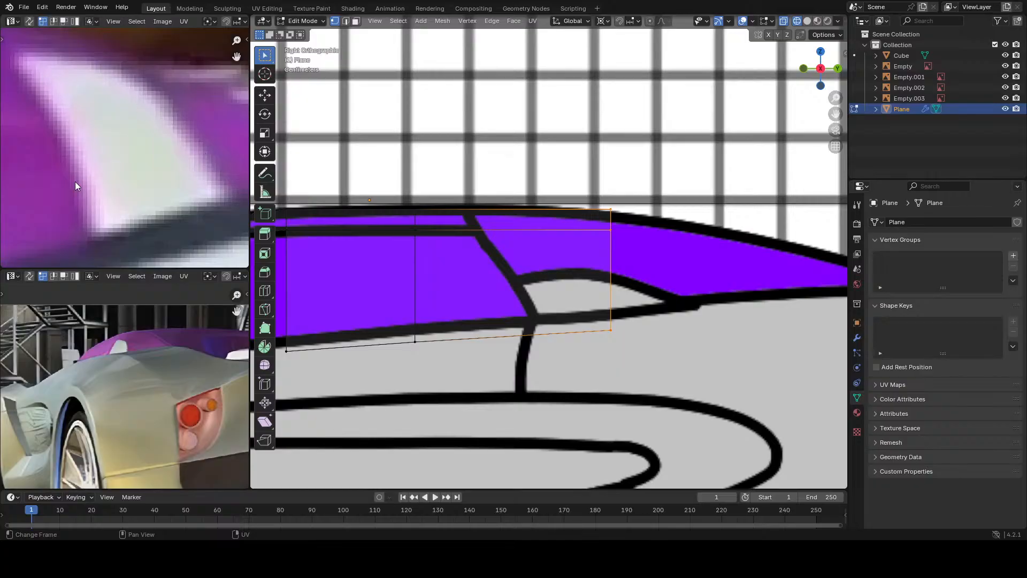
pyautogui.scroll(-6, 107, 207)
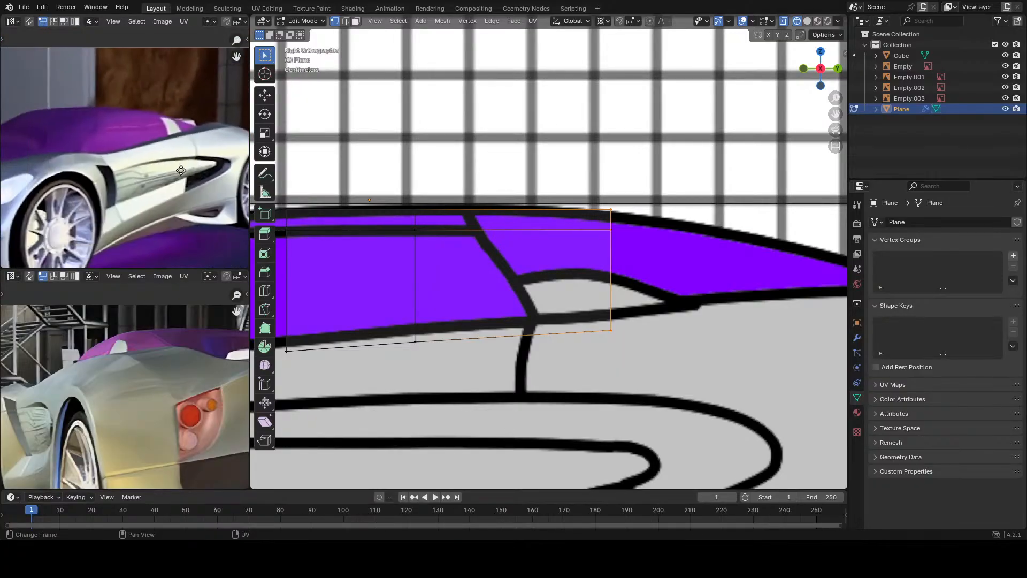
pyautogui.scroll(4, 151, 169)
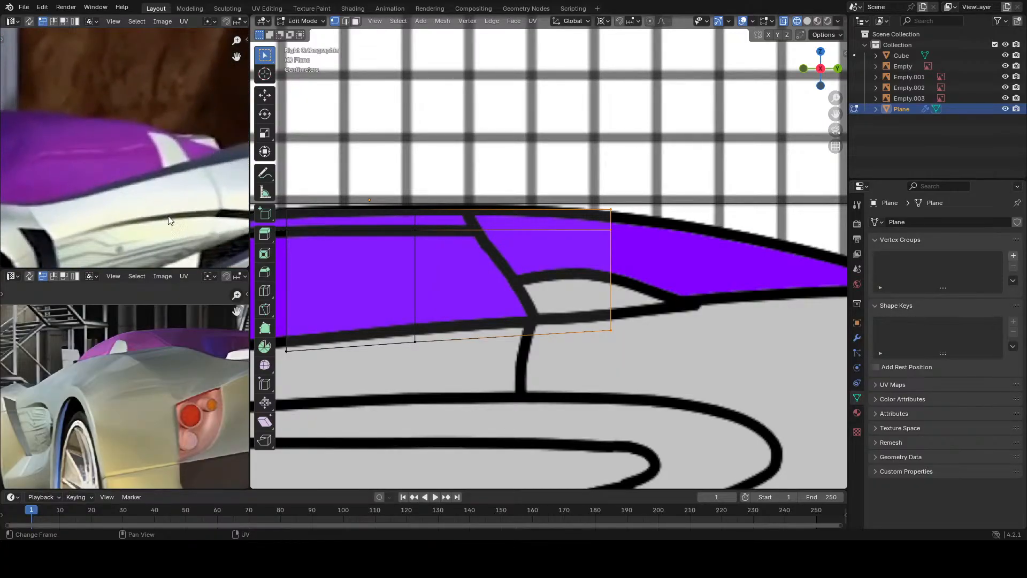
pyautogui.scroll(-1, 169, 220)
pyautogui.scroll(-3, 503, 273)
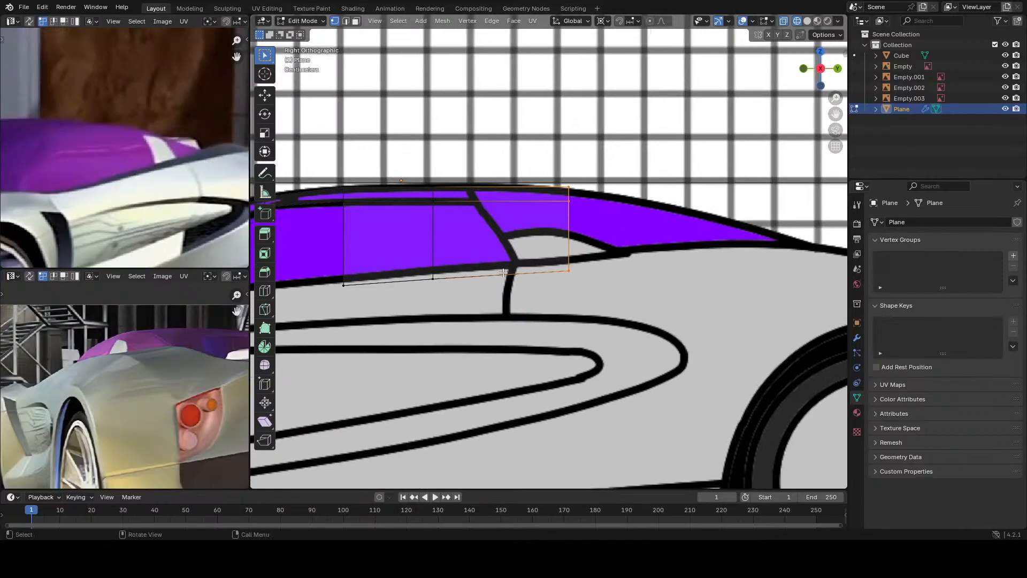
# Step: Add a loop cut across the side panel's rear section and slide its upper vertices forward to the top of the slanted pillar
pyautogui.scroll(3, 503, 273)
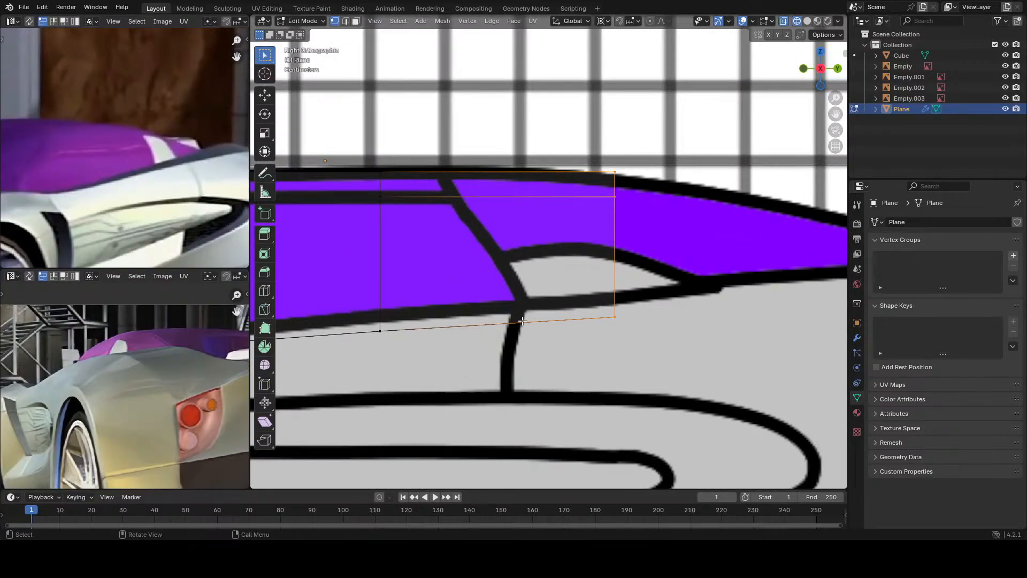
pyautogui.hotkey('ctrl', 'r')
pyautogui.click(494, 200)
pyautogui.rightClick(494, 200)
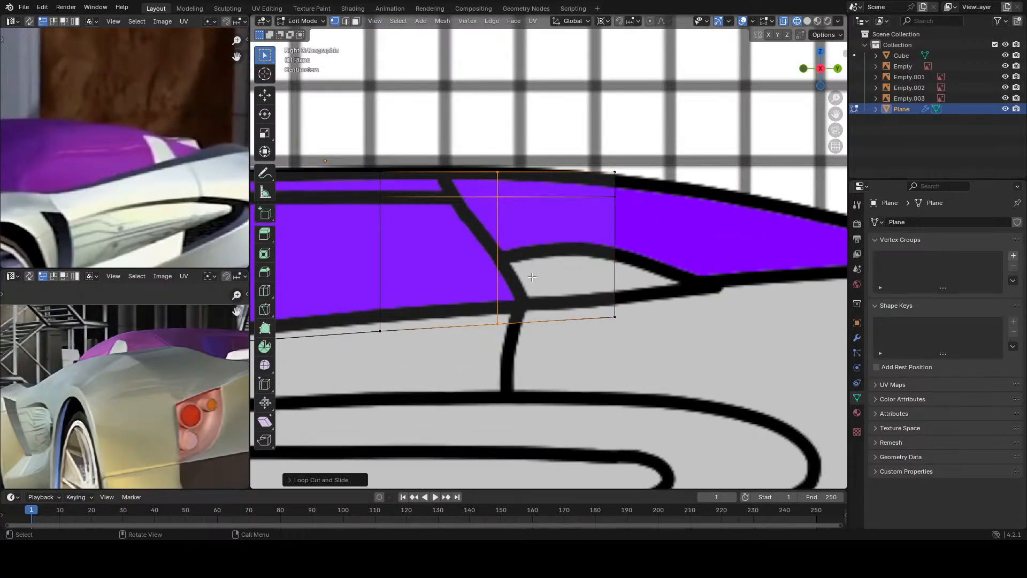
pyautogui.press('g')
pyautogui.press('g')
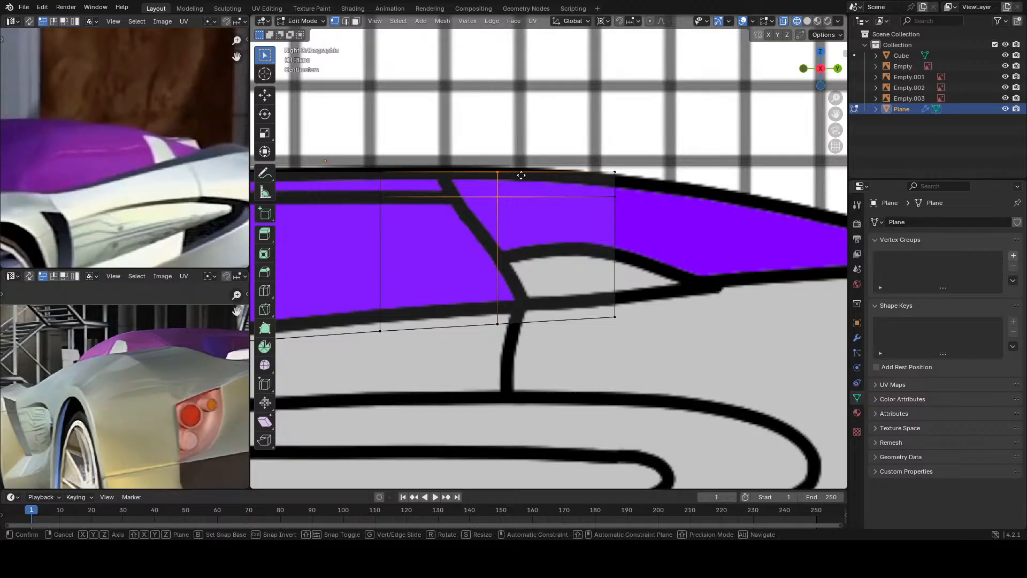
pyautogui.click(447, 156)
# Step: Slide the new loop's bottom vertex rearward along the panel's lower edge to the foot of the slanted pillar
pyautogui.click(498, 323)
pyautogui.press('g')
pyautogui.press('g')
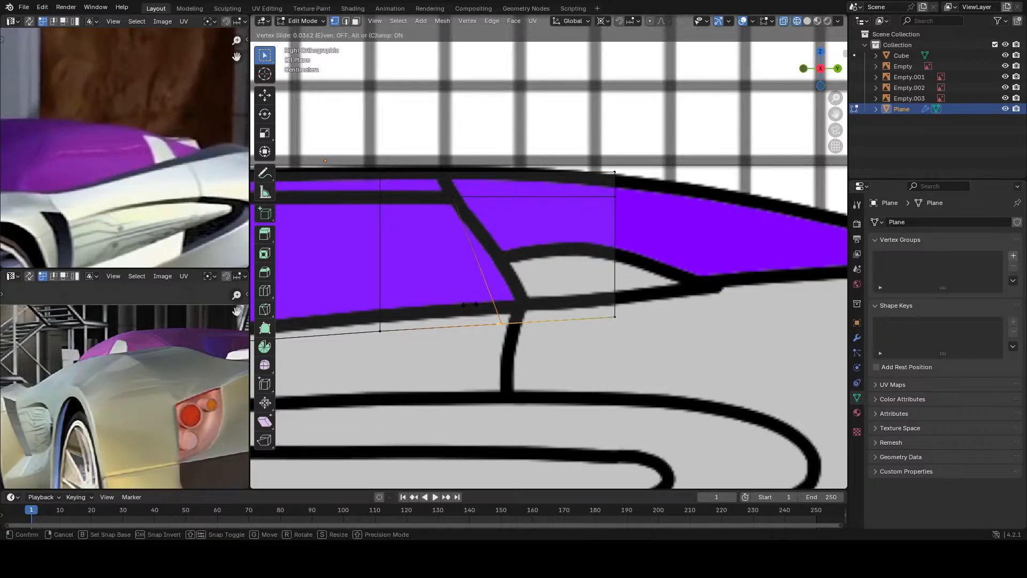
pyautogui.click(498, 300)
# Step: Move the side panel's front upper vertex slightly forward and its front bottom vertex farther forward along the window's lower line
pyautogui.scroll(-6, 484, 310)
pyautogui.scroll(3, 481, 311)
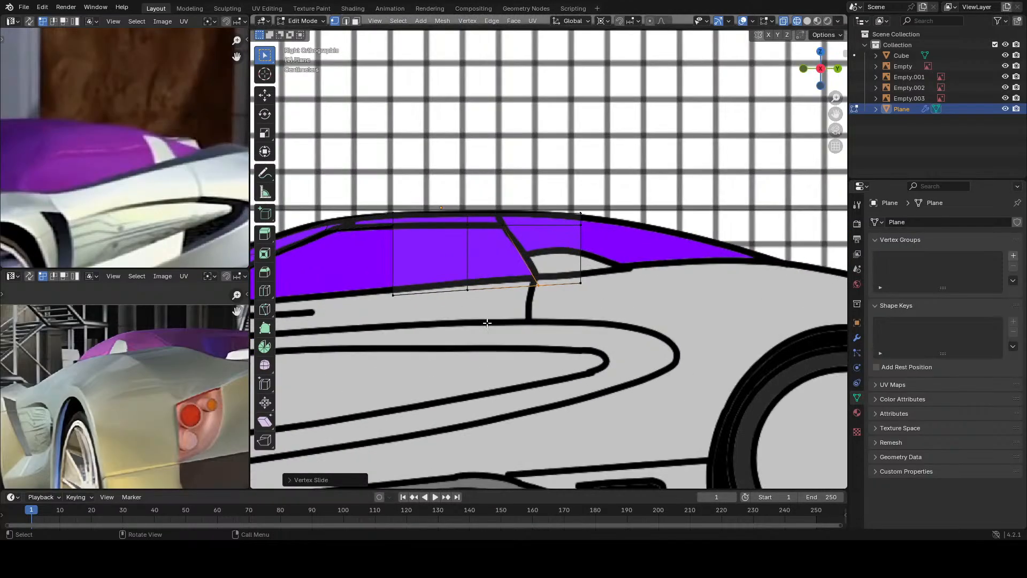
pyautogui.scroll(-4, 481, 311)
pyautogui.scroll(5, 543, 323)
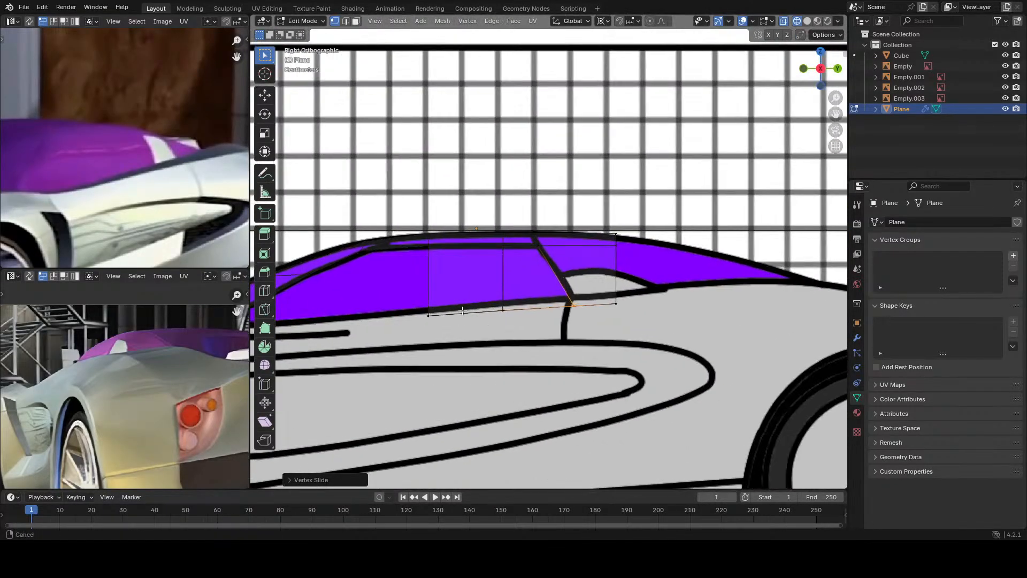
pyautogui.scroll(1, 543, 323)
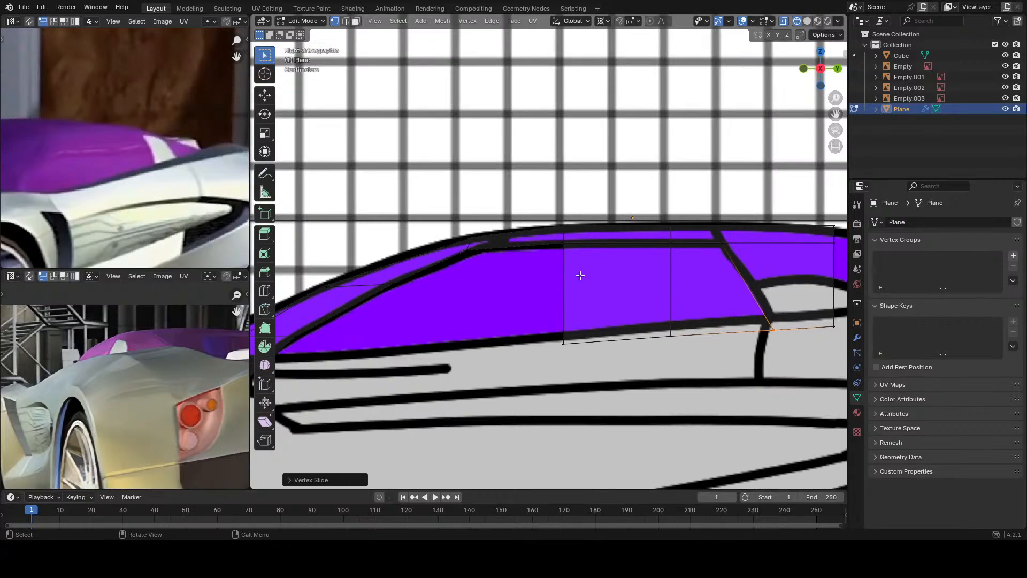
pyautogui.press('b')
pyautogui.moveTo(551, 239); pyautogui.dragTo(563, 275)
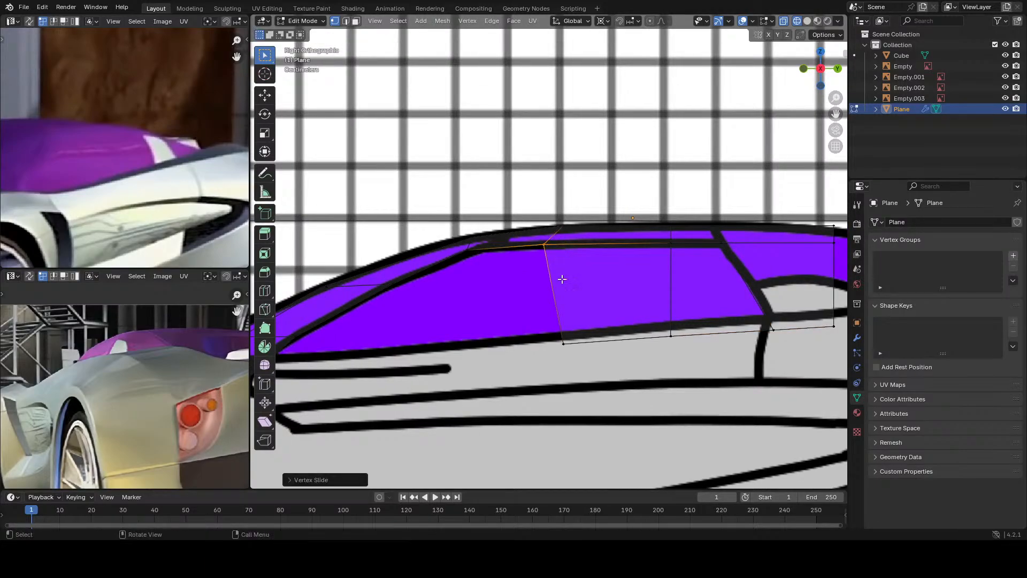
pyautogui.press('g')
pyautogui.press('Escape')
pyautogui.press('g')
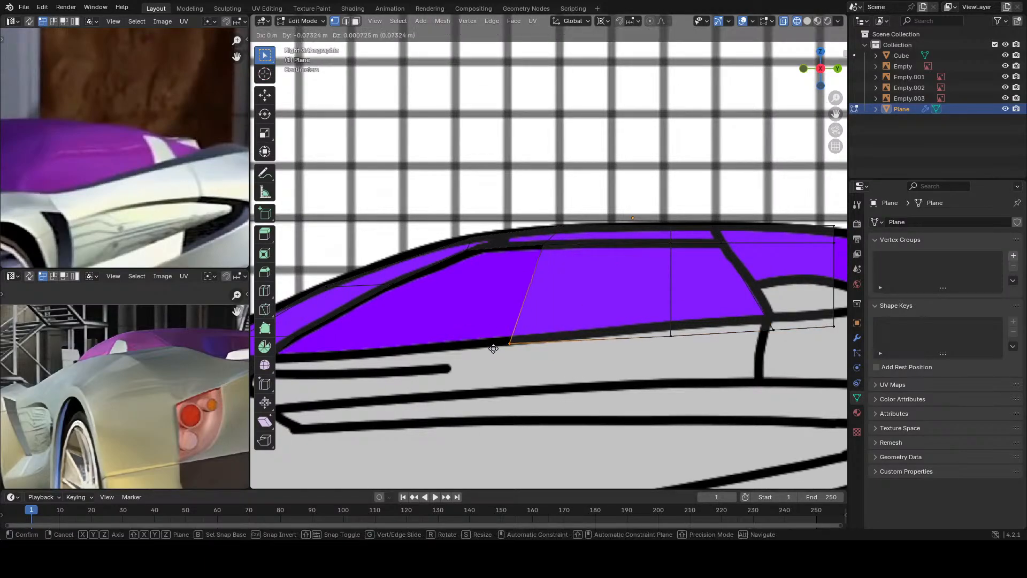
pyautogui.click(481, 357)
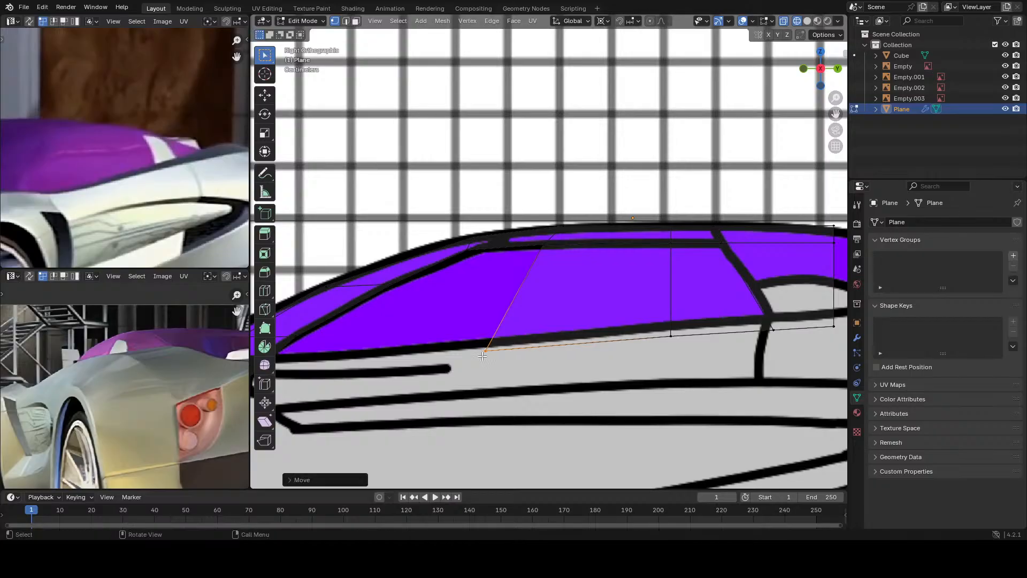
# Step: Add two lengthwise loop cuts along the side panel between the roof edge and its lower edge
pyautogui.scroll(-1, 451, 342)
pyautogui.scroll(-3, 451, 342)
pyautogui.press('KP_7')
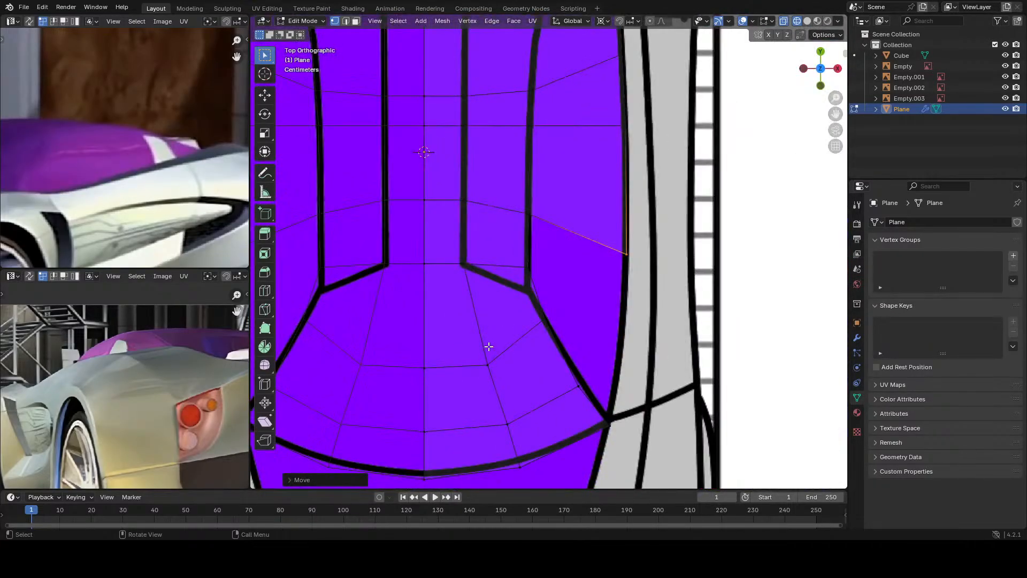
pyautogui.scroll(-3, 534, 332)
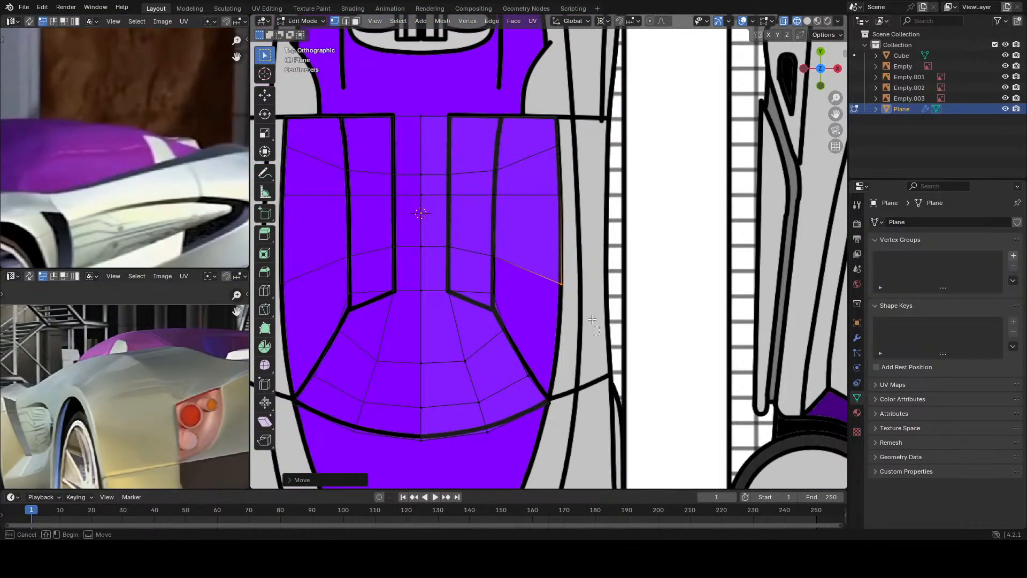
pyautogui.moveTo(599, 335); pyautogui.dragTo(549, 97)
pyautogui.press('KP_1')
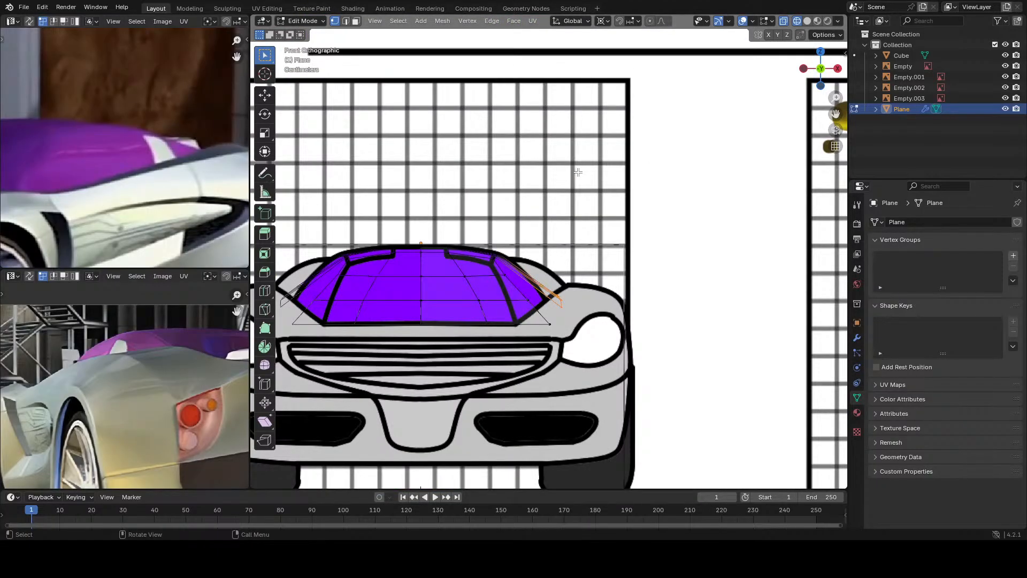
pyautogui.scroll(2, 579, 172)
pyautogui.scroll(3, 505, 278)
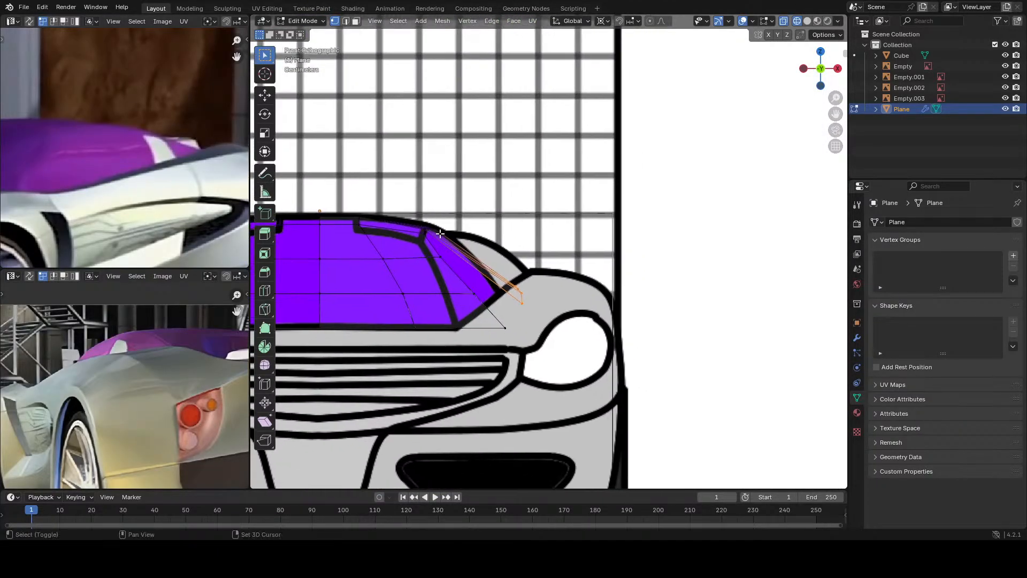
pyautogui.hotkey('ctrl', 'r')
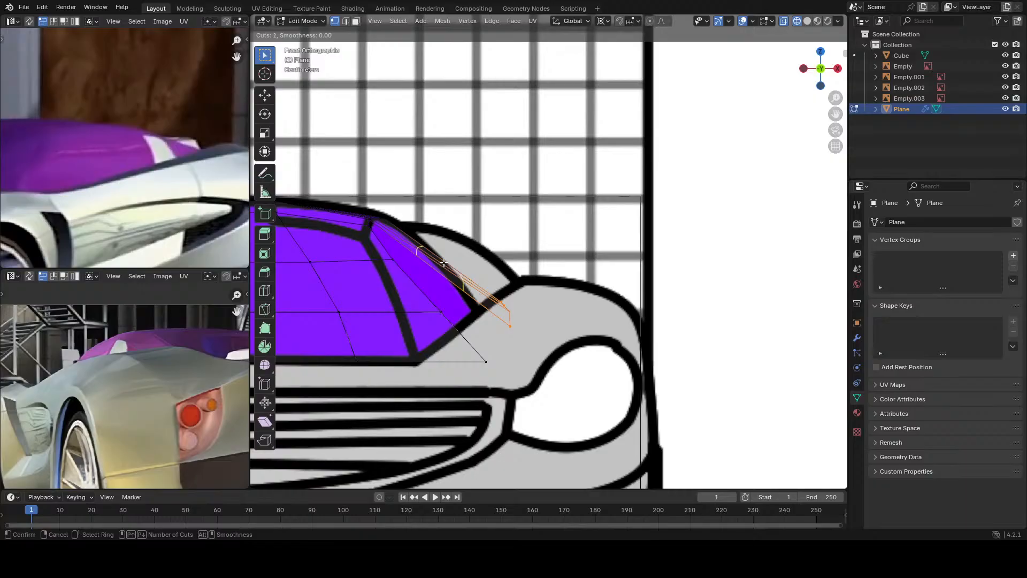
pyautogui.click(444, 263)
# Step: In front view, shift the windshield's upper row vertices outward along X, moving the outermost one slightly farther
pyautogui.scroll(-2, 539, 290)
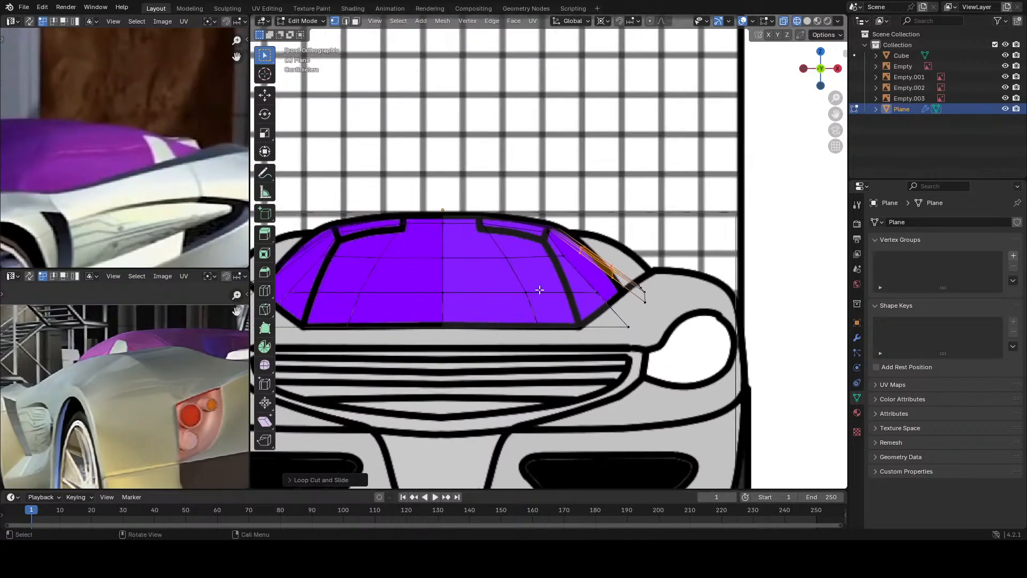
pyautogui.scroll(2, 539, 290)
pyautogui.press('KP_7')
pyautogui.press('KP_1')
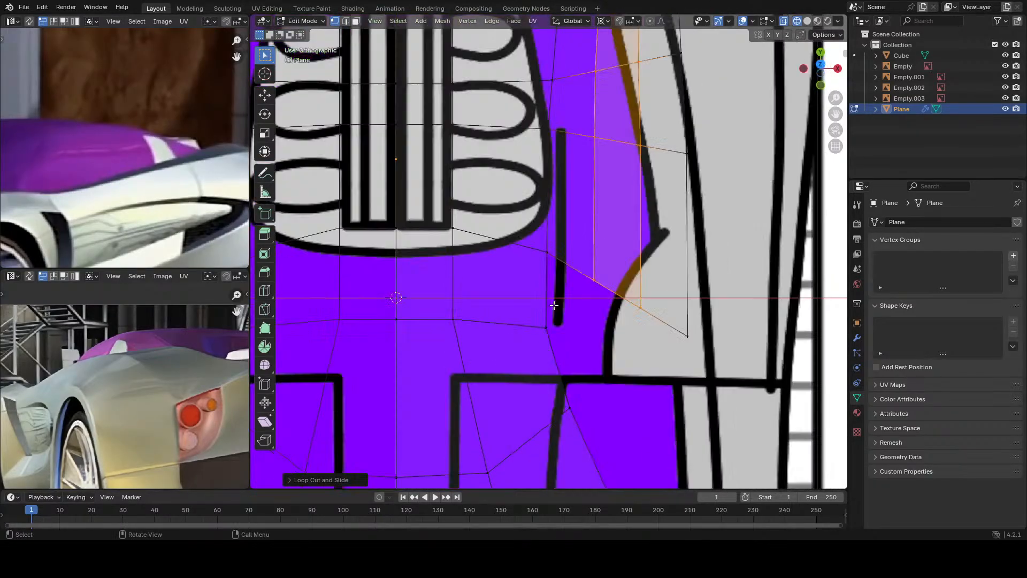
pyautogui.scroll(2, 554, 305)
pyautogui.click(588, 270)
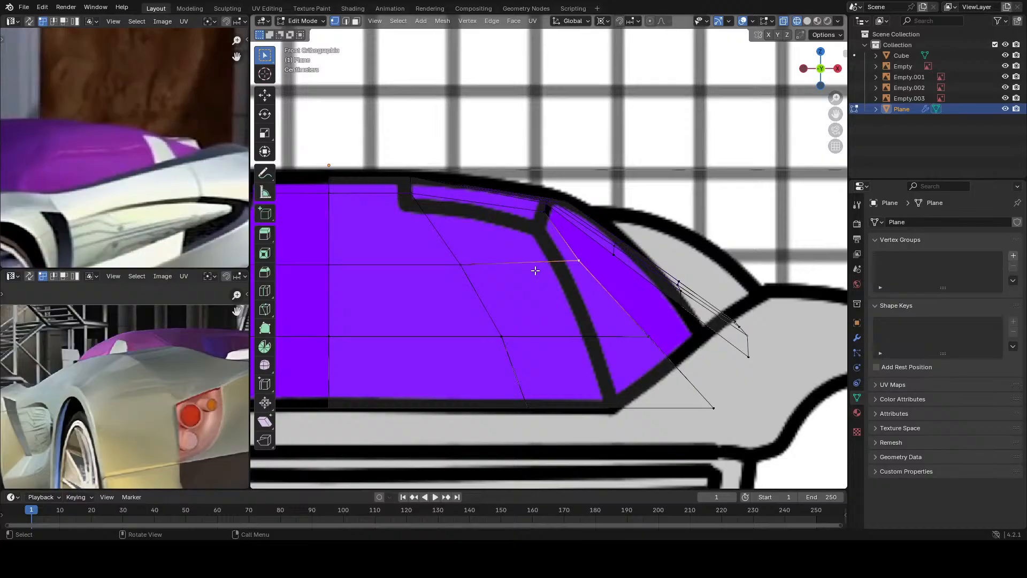
pyautogui.keyDown('shift'); pyautogui.click(454, 270); pyautogui.keyUp('shift')
pyautogui.press('g')
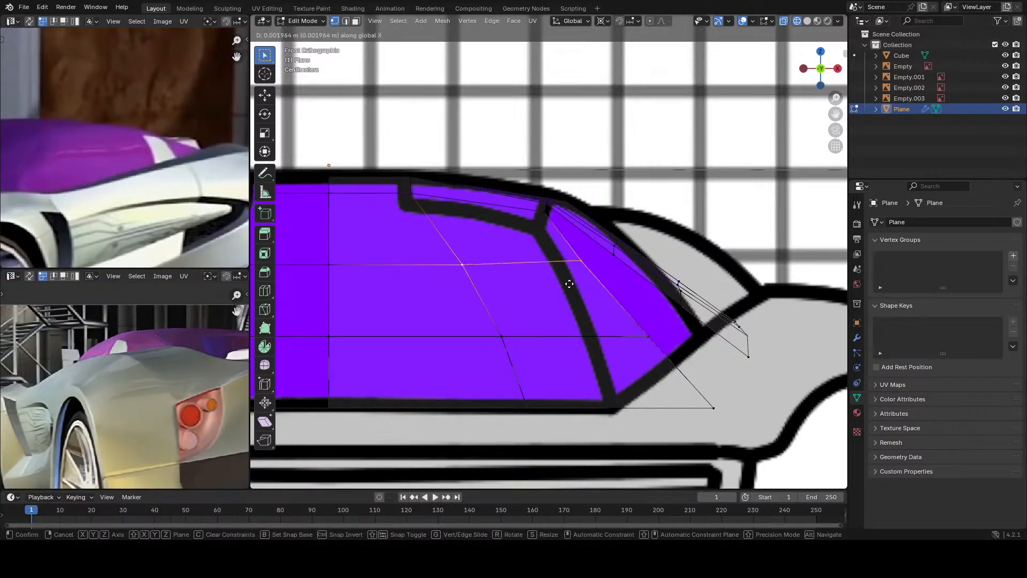
pyautogui.click(590, 268)
pyautogui.press('g')
pyautogui.press('x')
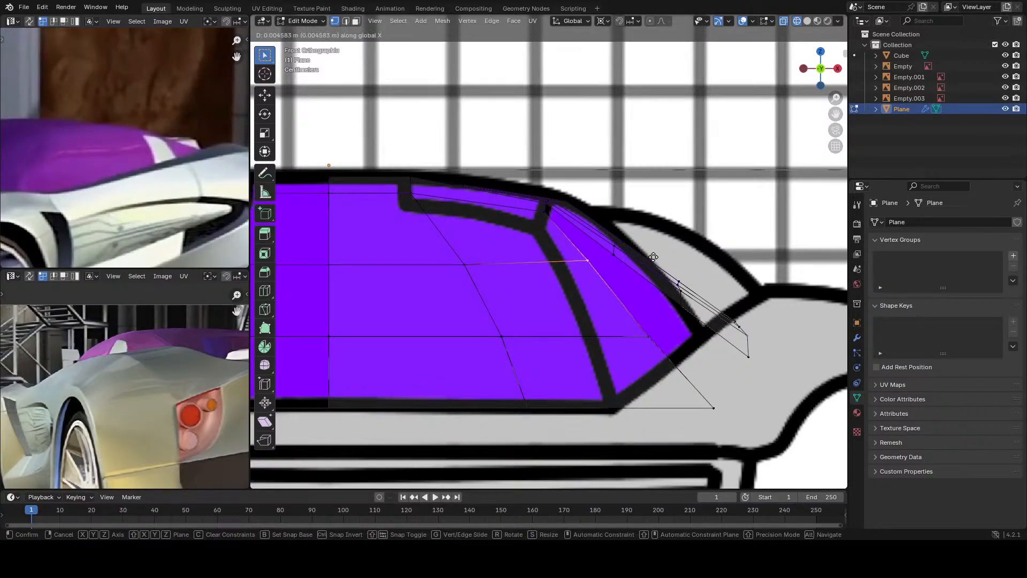
pyautogui.click(667, 258)
# Step: Shift the windshield's lower middle row vertices slightly outward along X, with the outermost one moved a little farther
pyautogui.click(652, 335)
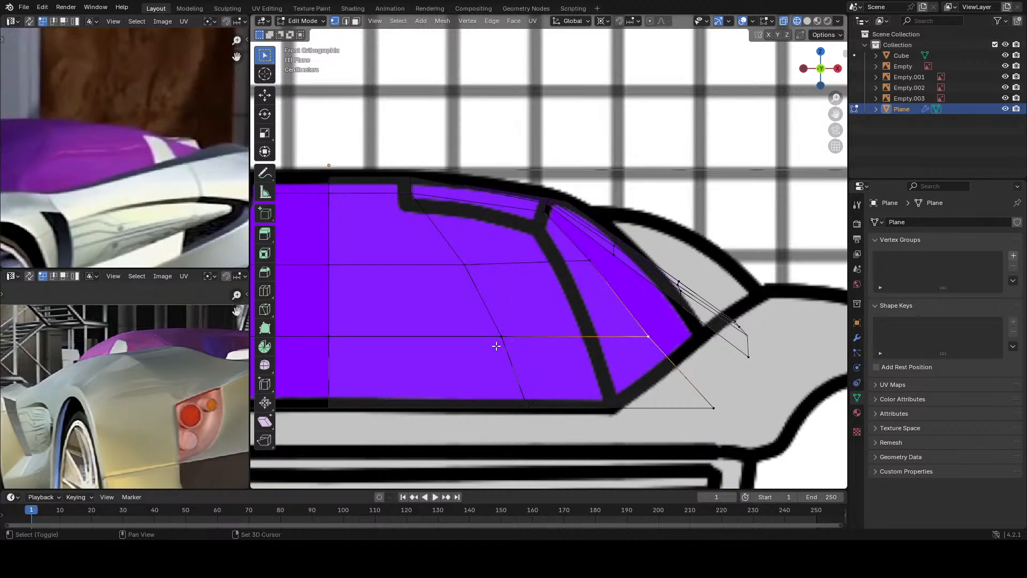
pyautogui.keyDown('shift'); pyautogui.click(501, 336); pyautogui.keyUp('shift')
pyautogui.press('g')
pyautogui.press('z')
pyautogui.press('x')
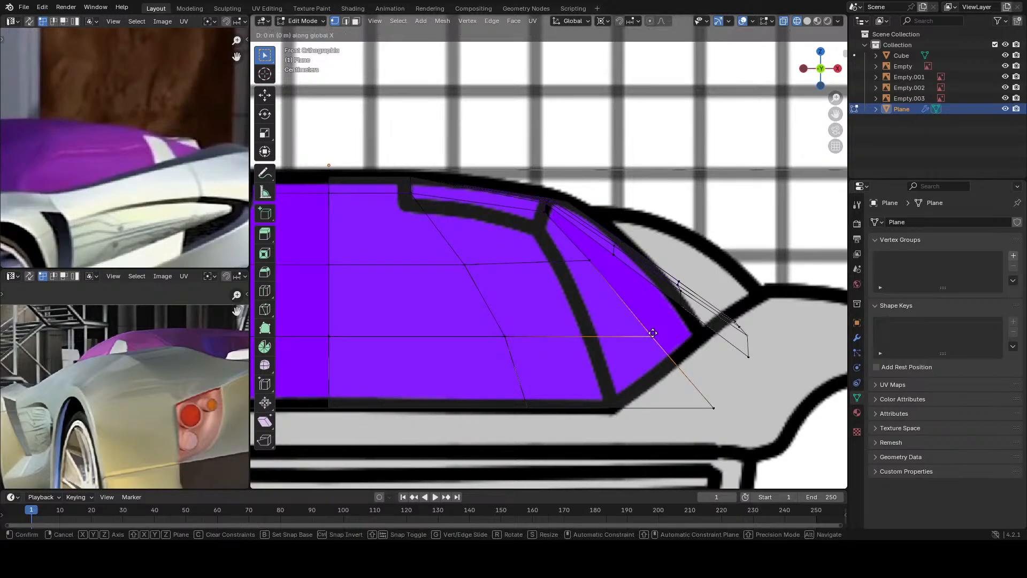
pyautogui.click(713, 332)
# Step: Select the side panel's bottom edge vertices and try moving them inward along X toward the window outline
pyautogui.scroll(-2, 615, 321)
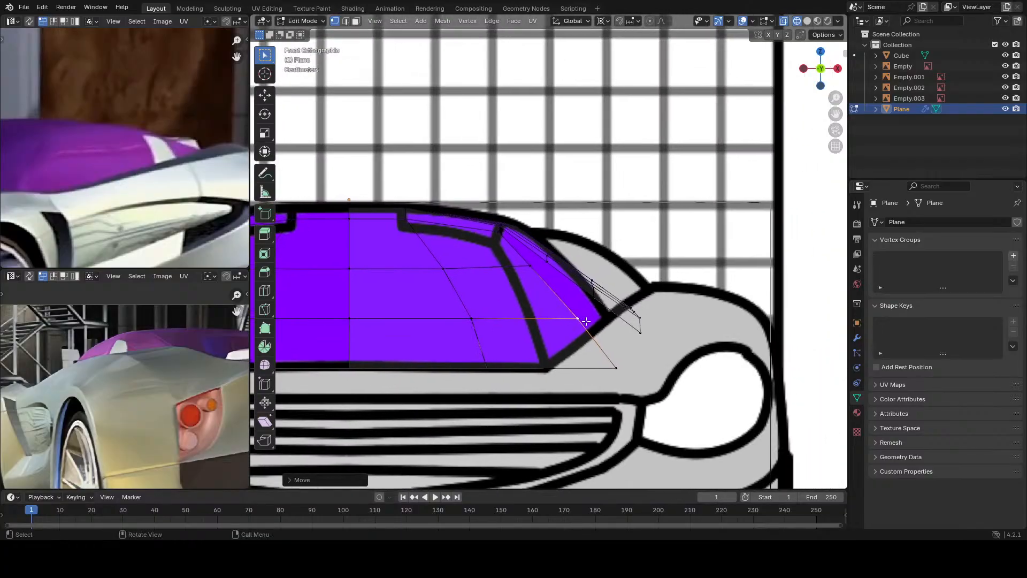
pyautogui.scroll(2, 560, 317)
pyautogui.scroll(2, 589, 342)
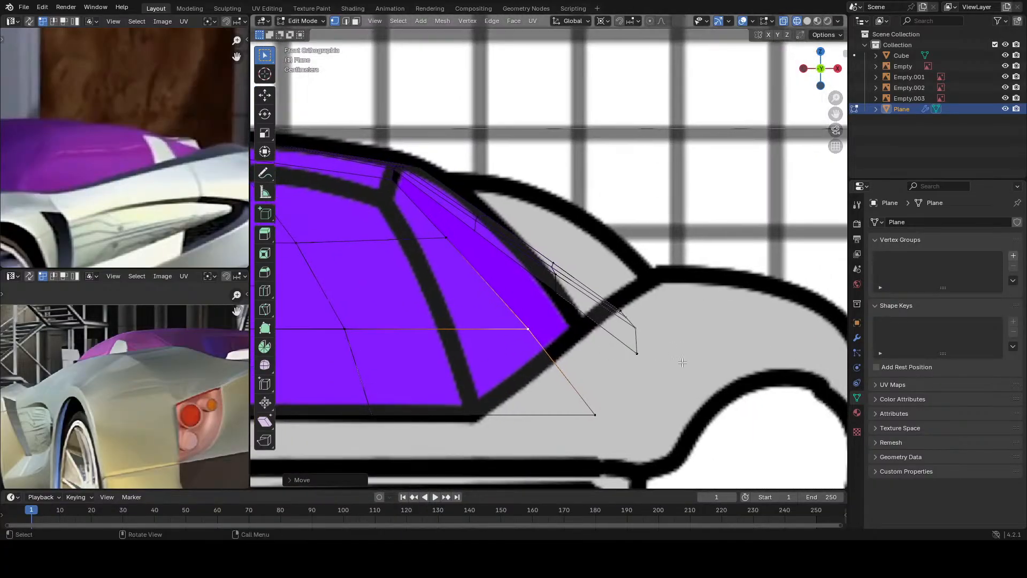
pyautogui.click(628, 284)
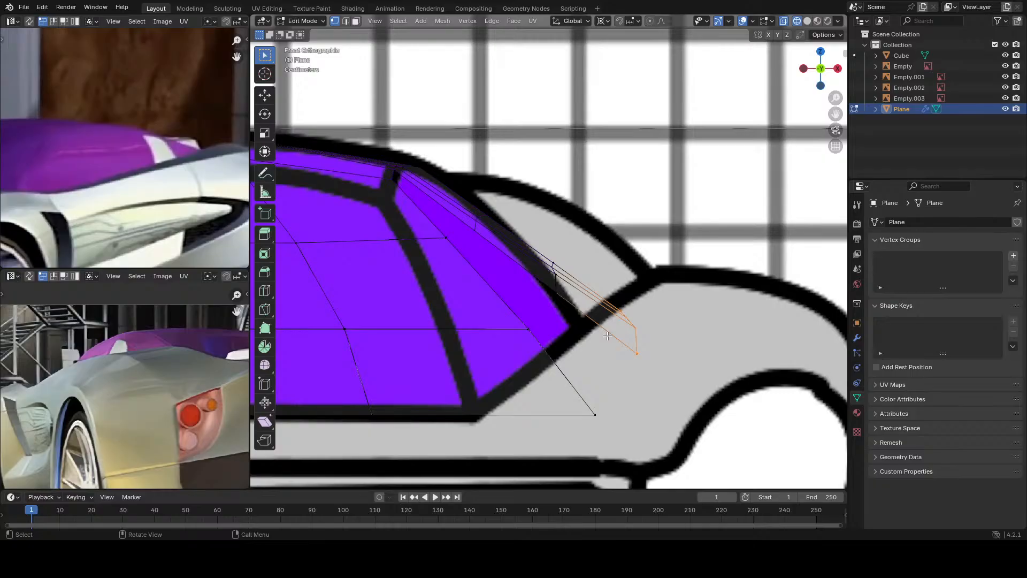
pyautogui.press('g')
pyautogui.press('x')
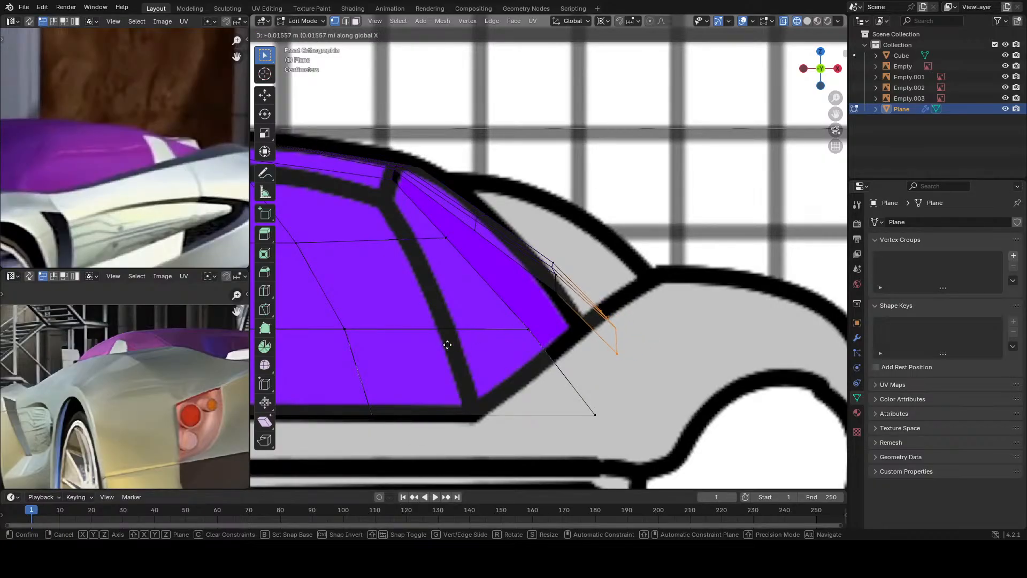
pyautogui.click(401, 354)
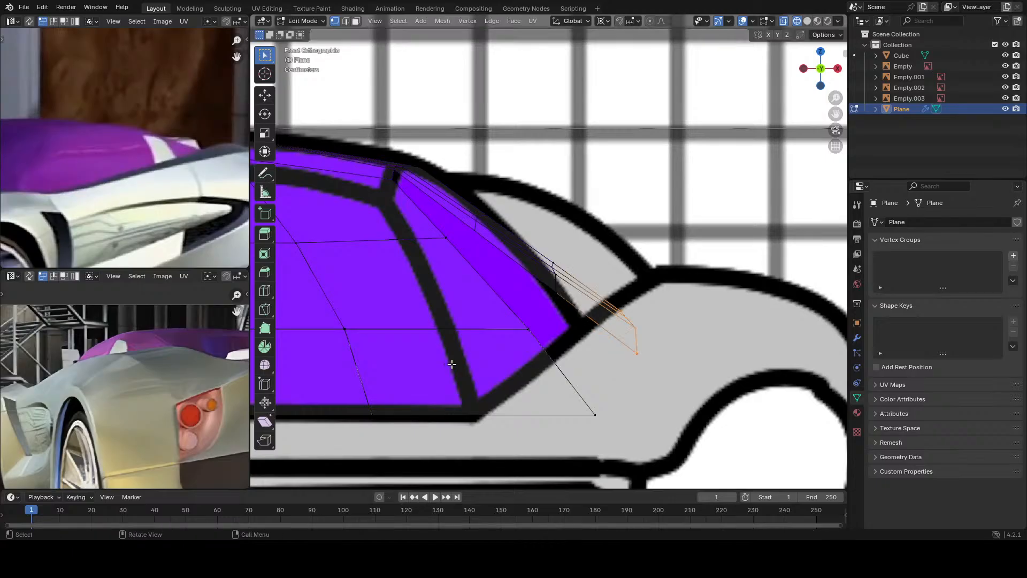
# Step: In side view, lower the side panel's bottom edge vertices slightly along Z, below the window outline
pyautogui.press('KP_7')
pyautogui.press('KP_1')
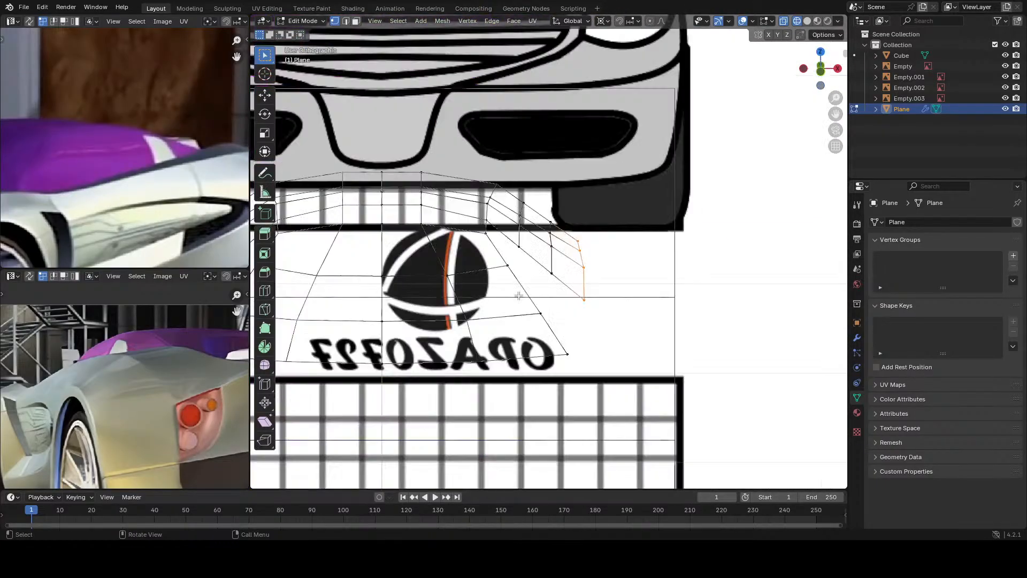
pyautogui.scroll(2, 607, 314)
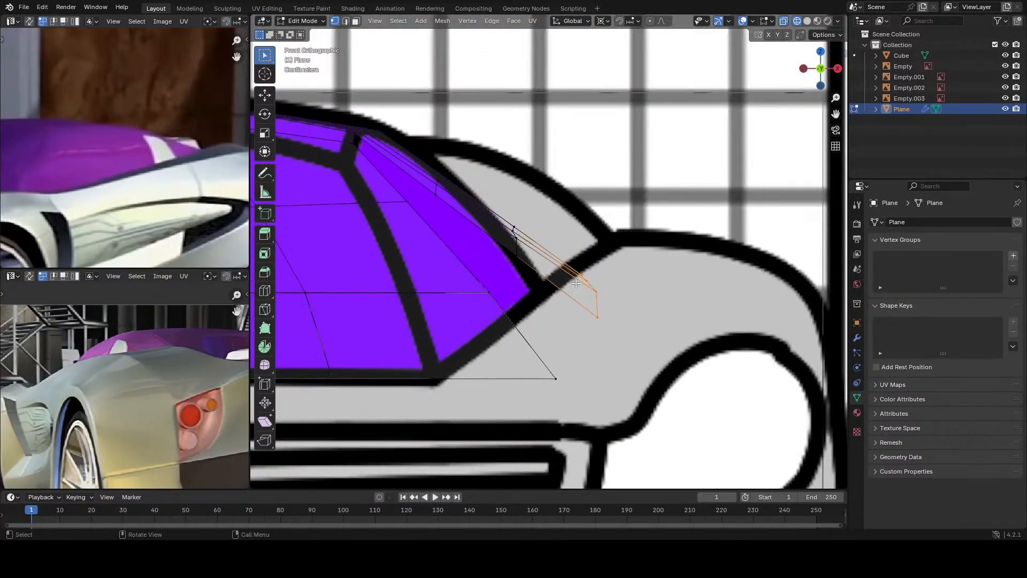
pyautogui.press('KP_3')
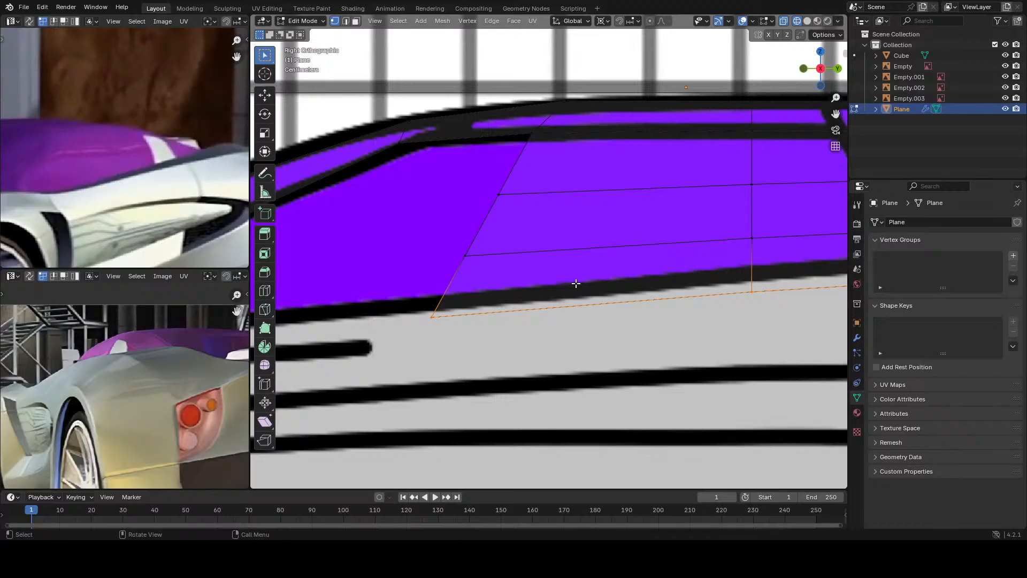
pyautogui.press('g')
pyautogui.press('z')
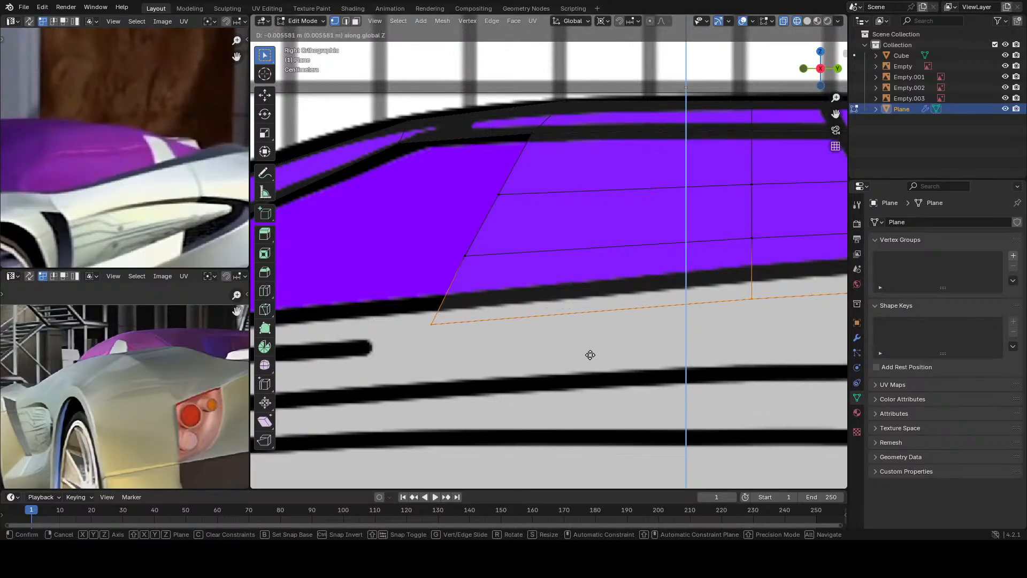
pyautogui.click(590, 342)
# Step: Examine in top view how the side panel's outer edge follows the blueprint's window outline
pyautogui.press('KP_7')
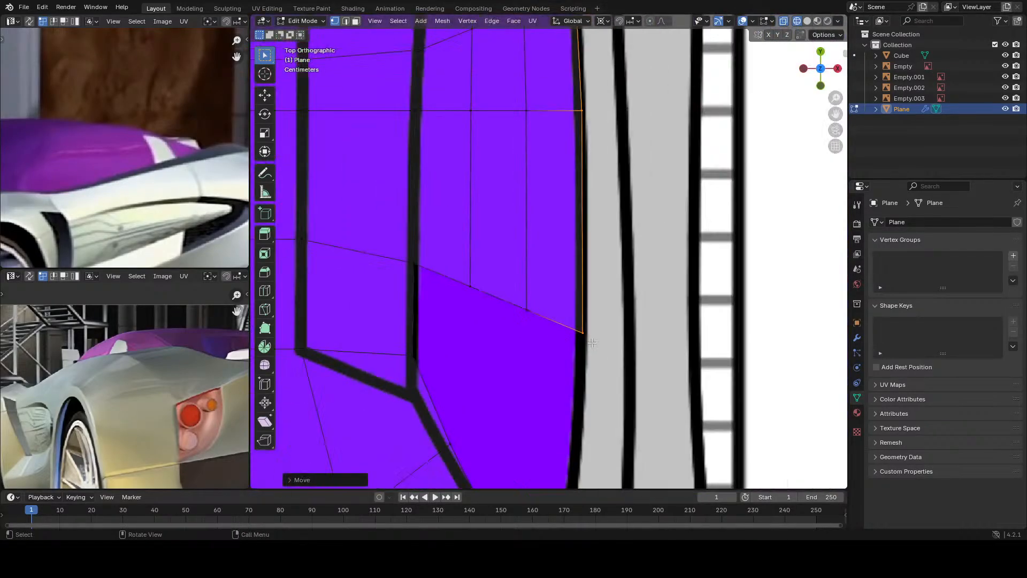
pyautogui.scroll(-3, 591, 342)
pyautogui.scroll(1, 591, 342)
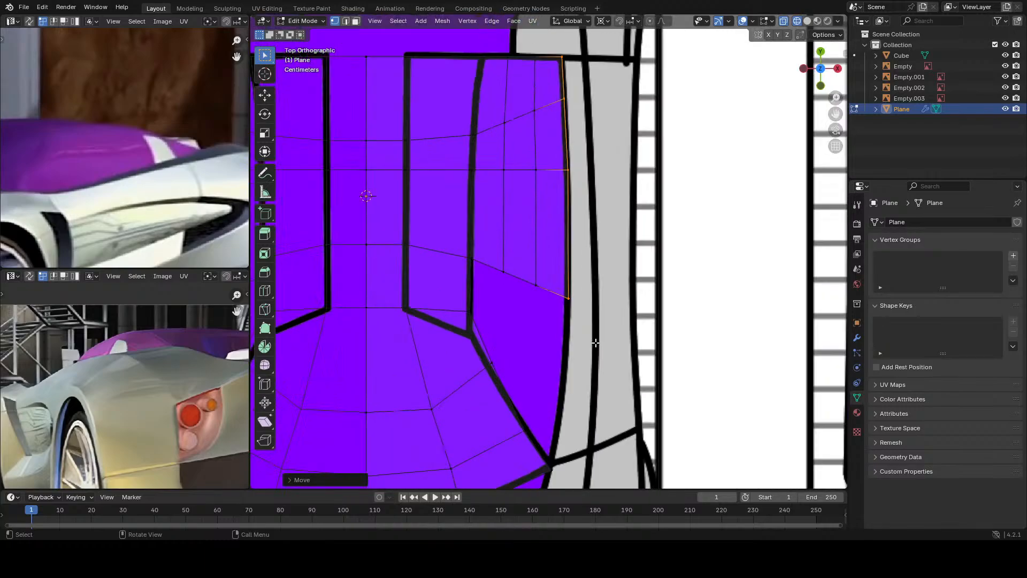
pyautogui.keyDown('shift'); pyautogui.moveTo(591, 342); pyautogui.dragTo(597, 285, button='middle'); pyautogui.keyUp('shift')
pyautogui.scroll(-3, 597, 284)
pyautogui.scroll(2, 584, 291)
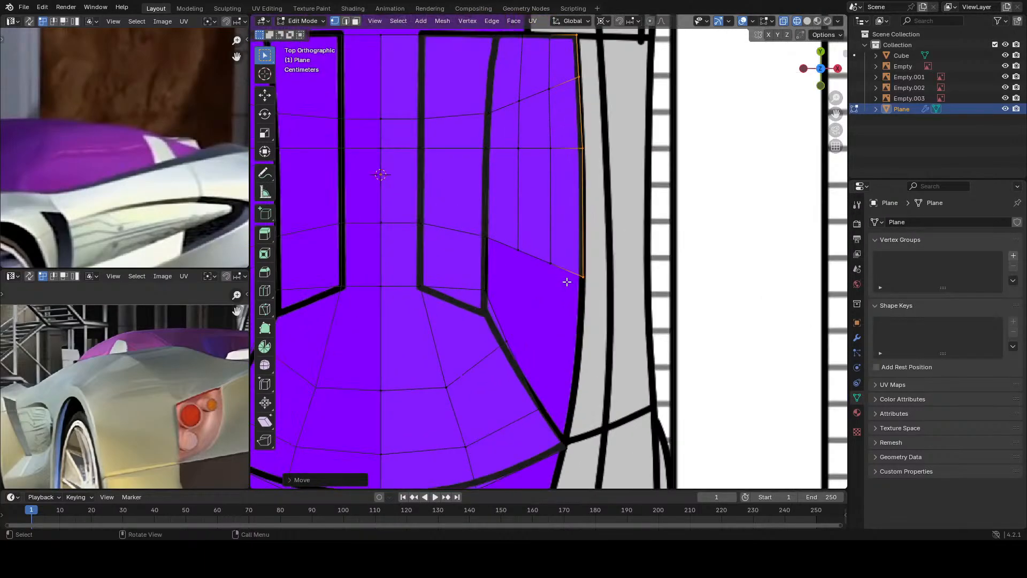
pyautogui.scroll(-4, 604, 315)
pyautogui.scroll(4, 609, 342)
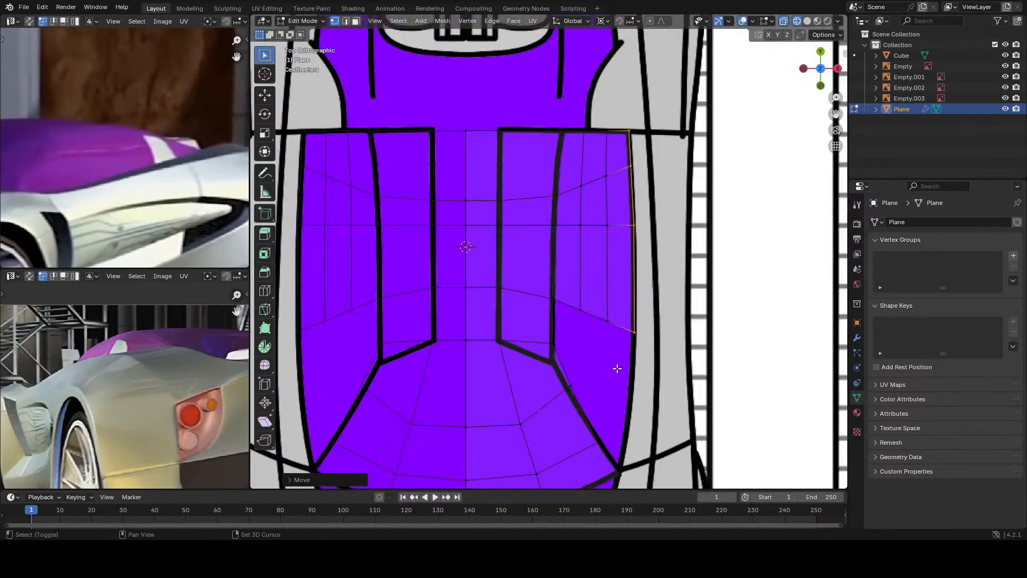
pyautogui.keyDown('shift'); pyautogui.moveTo(614, 366); pyautogui.dragTo(554, 256, button='middle'); pyautogui.keyUp('shift')
# Step: In front view, move the side panel's two middle vertex rows slightly outward and up toward the curved window outline
pyautogui.press('KP_1')
pyautogui.scroll(4, 553, 257)
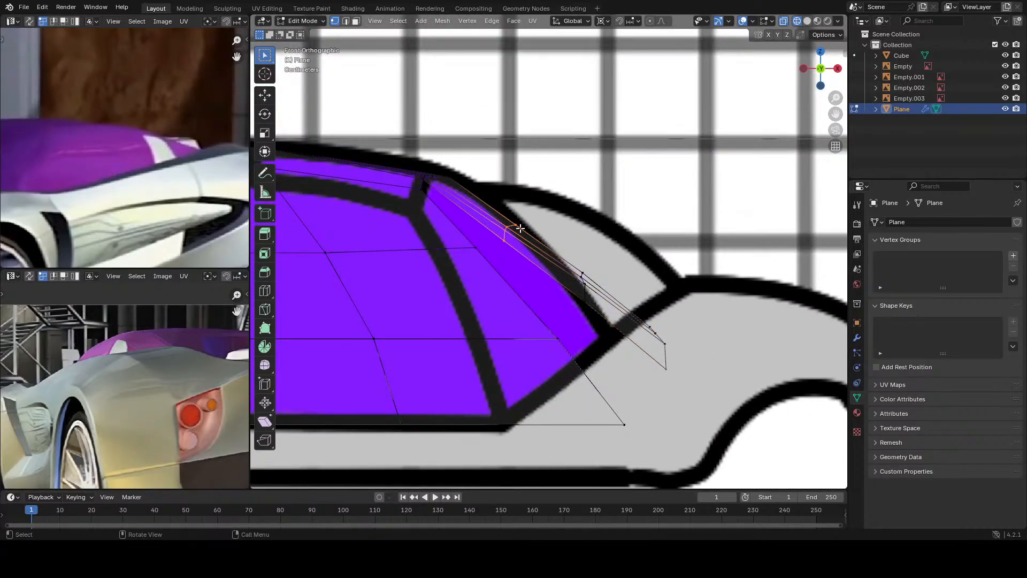
pyautogui.press('g')
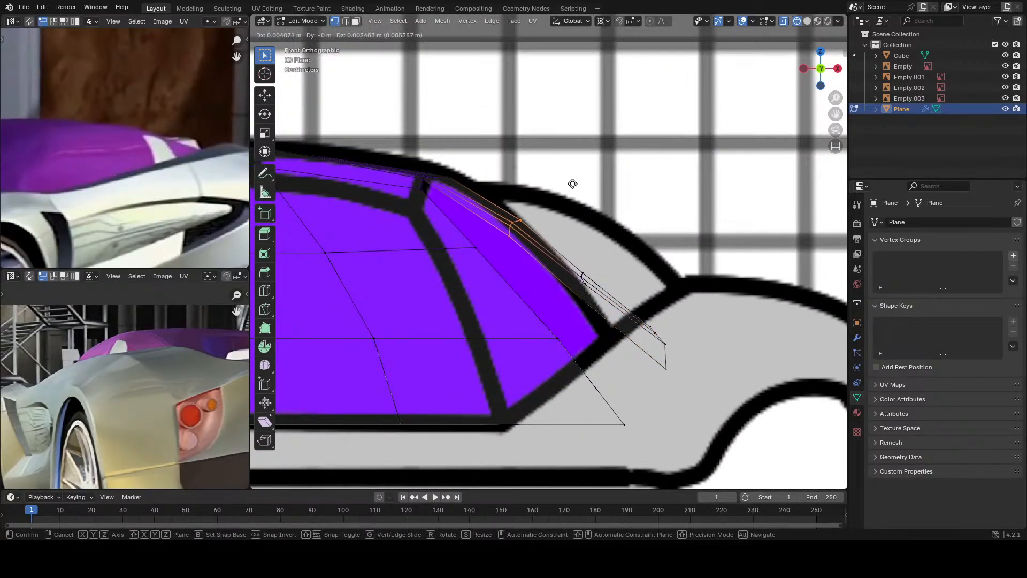
pyautogui.click(595, 174)
pyautogui.moveTo(613, 323); pyautogui.dragTo(570, 258)
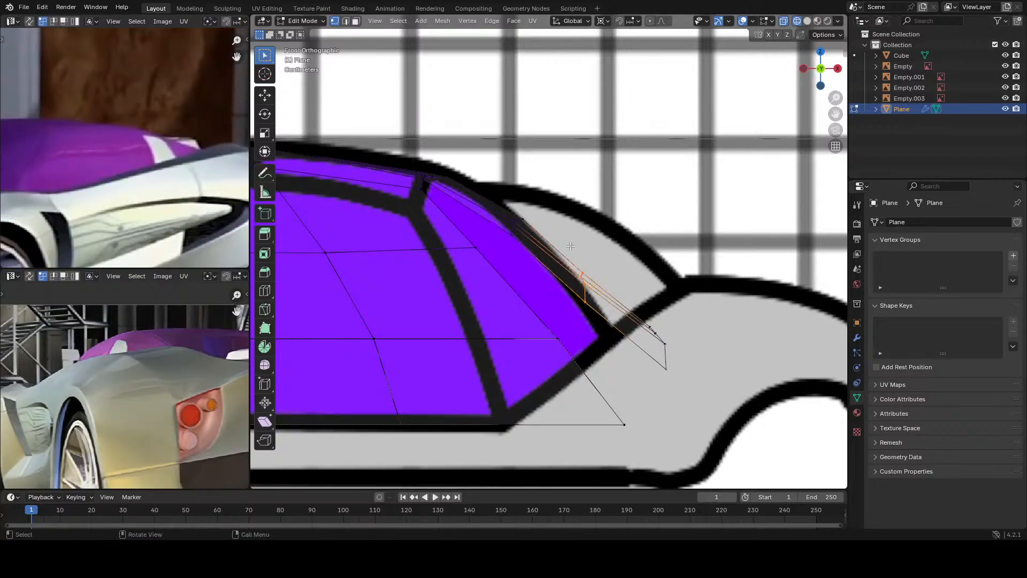
pyautogui.press('g')
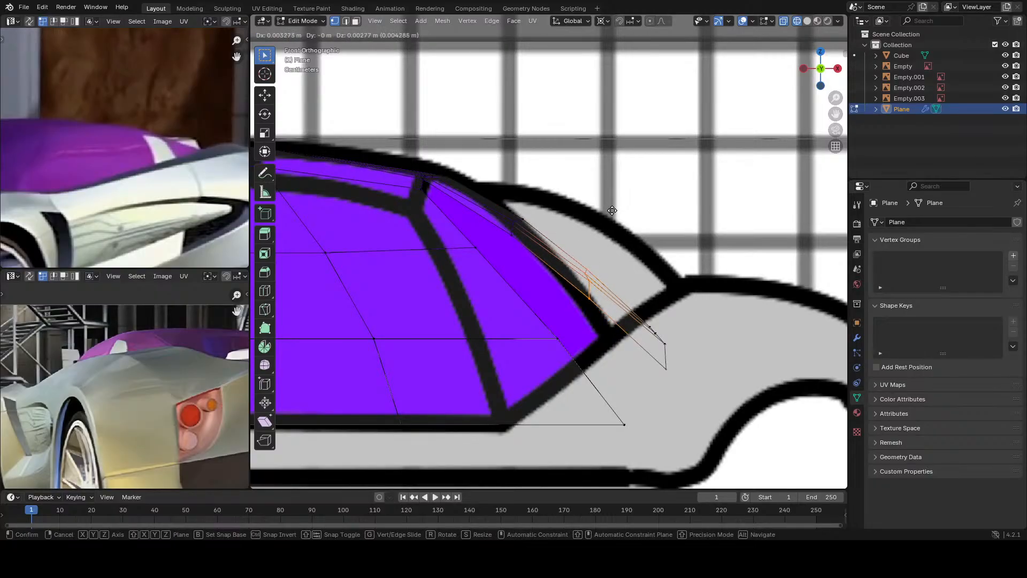
pyautogui.click(612, 210)
# Step: Fill the gap between the windshield's outer edge and the side panel's front edge with three faces
pyautogui.press('2')
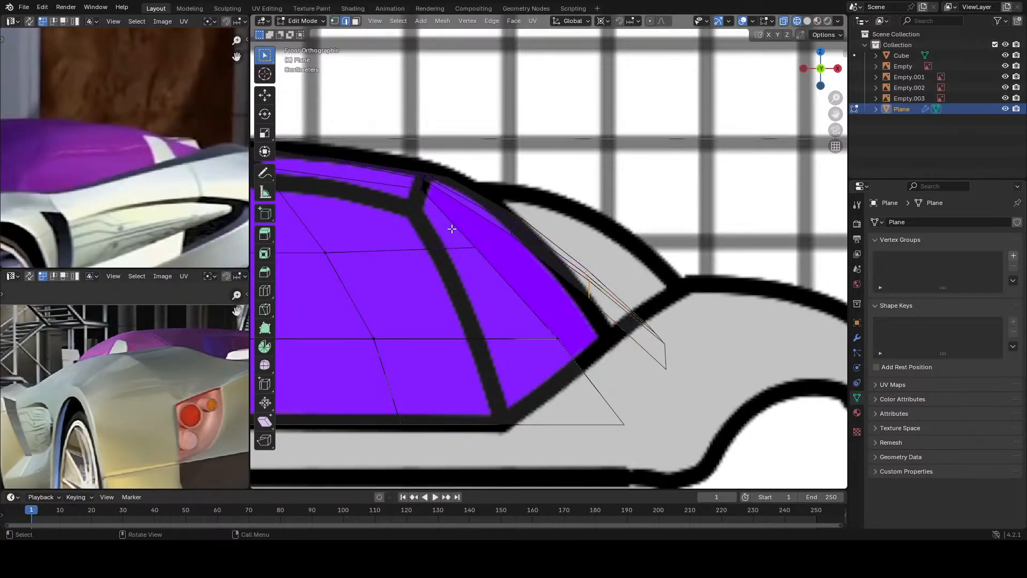
pyautogui.keyDown('shift'); pyautogui.click(467, 212); pyautogui.keyUp('shift')
pyautogui.press('f')
pyautogui.click(506, 279)
pyautogui.keyDown('ctrl'); pyautogui.click(538, 268); pyautogui.keyUp('ctrl')
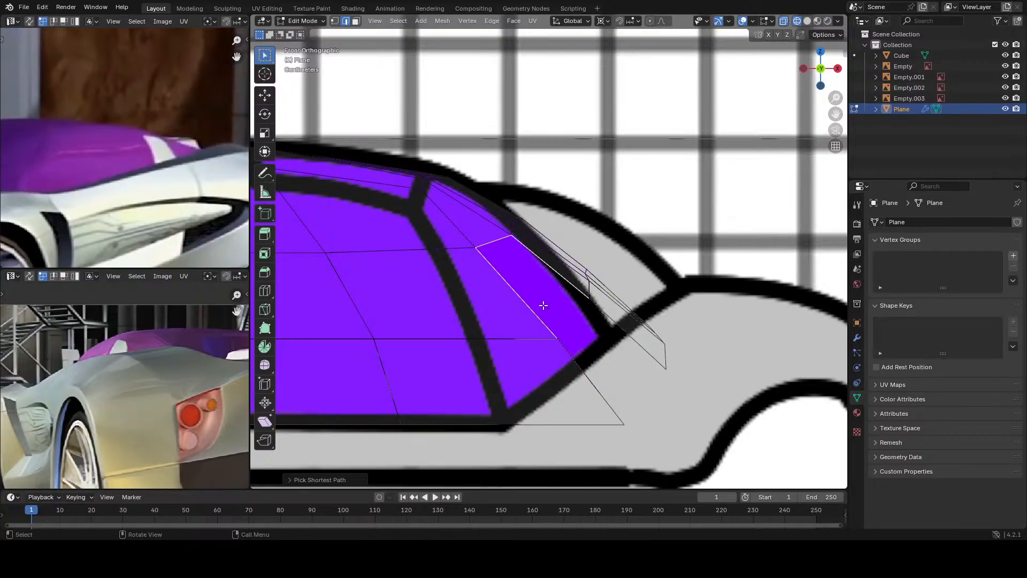
pyautogui.press('f')
pyautogui.click(588, 369)
pyautogui.keyDown('ctrl'); pyautogui.click(623, 335); pyautogui.keyUp('ctrl')
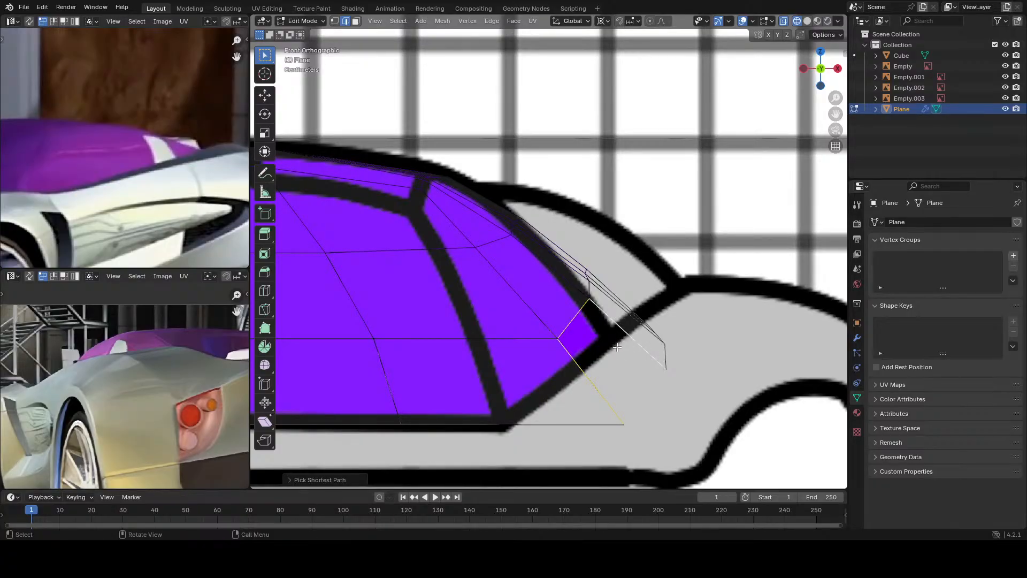
pyautogui.press('f')
# Step: Examine the newly filled side faces against the top and side blueprints
pyautogui.scroll(-5, 617, 347)
pyautogui.moveTo(617, 347); pyautogui.dragTo(497, 329, button='middle')
pyautogui.press('KP_7')
pyautogui.scroll(-4, 522, 344)
pyautogui.keyDown('shift'); pyautogui.moveTo(557, 262); pyautogui.dragTo(822, 371, button='middle'); pyautogui.keyUp('shift')
pyautogui.scroll(4, 556, 326)
pyautogui.scroll(-4, 559, 332)
pyautogui.scroll(3, 573, 351)
pyautogui.press('KP_3')
pyautogui.scroll(-1, 572, 364)
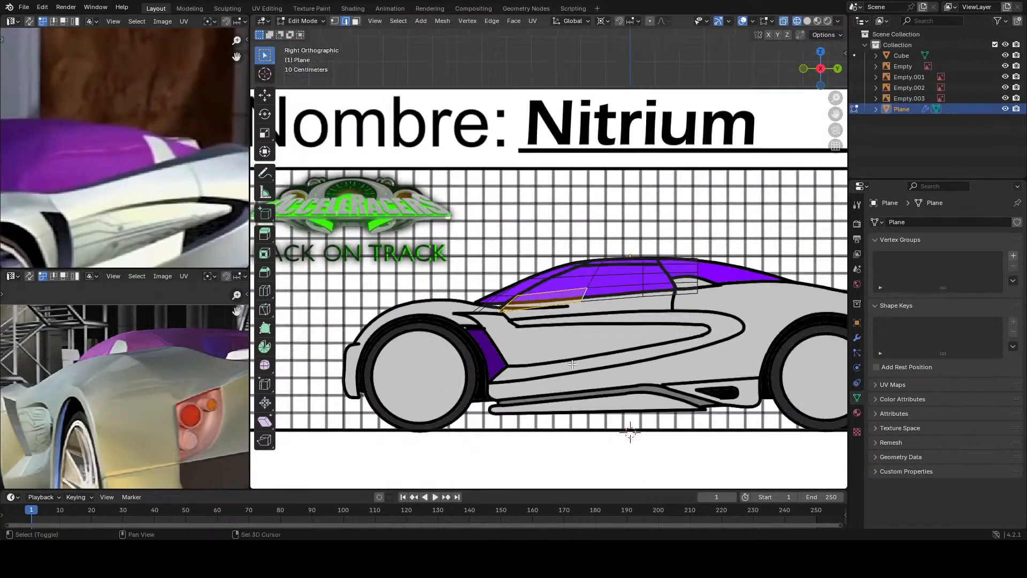
# Step: Raise the windshield's bottom row vertices along Z toward the window line in side view, and save the file
pyautogui.scroll(6, 572, 364)
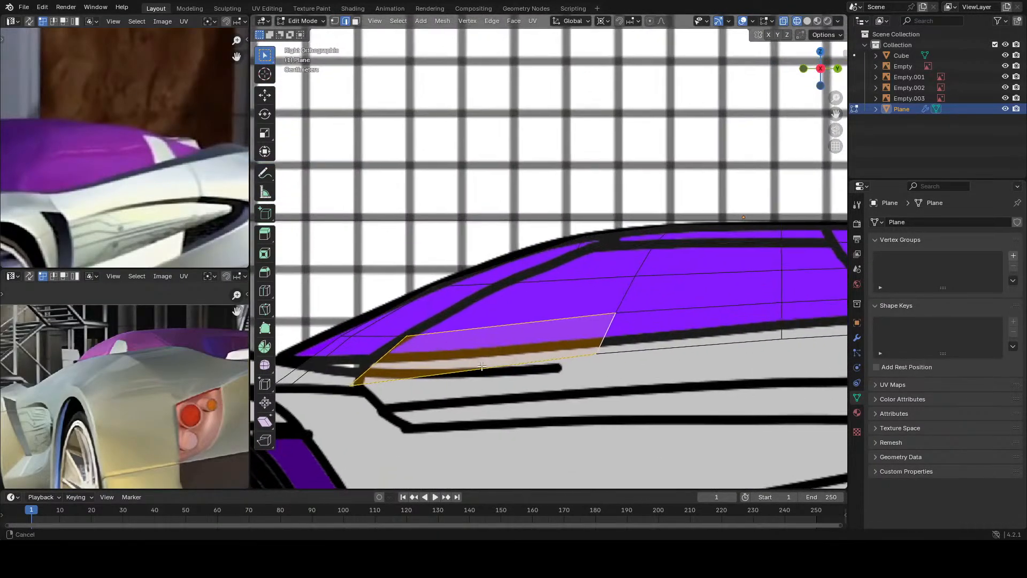
pyautogui.keyDown('shift'); pyautogui.moveTo(482, 367); pyautogui.dragTo(481, 365, button='middle'); pyautogui.keyUp('shift')
pyautogui.keyDown('shift'); pyautogui.moveTo(383, 399); pyautogui.dragTo(485, 409, button='middle'); pyautogui.keyUp('shift')
pyautogui.press('2')
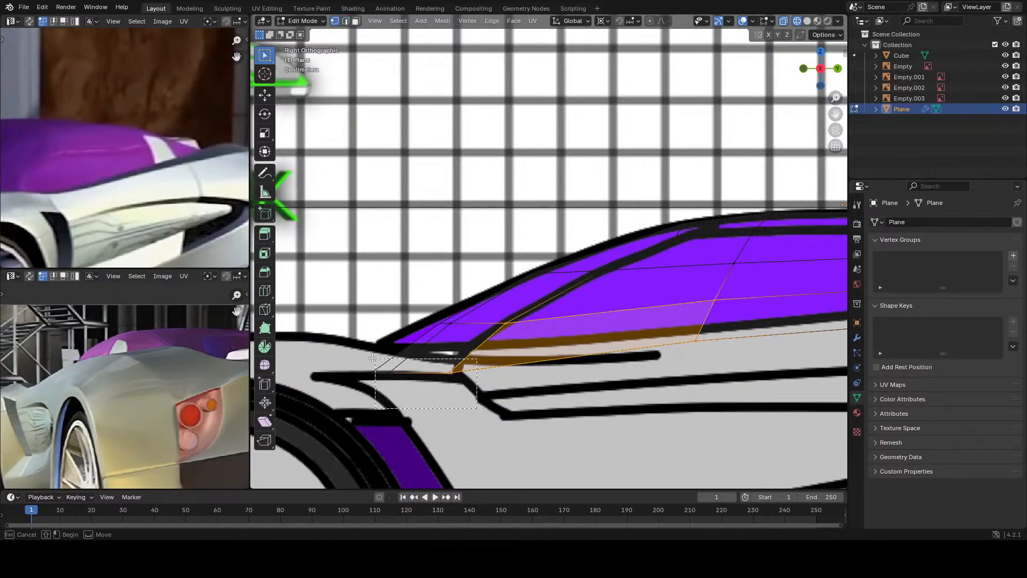
pyautogui.click(407, 370)
pyautogui.press('g')
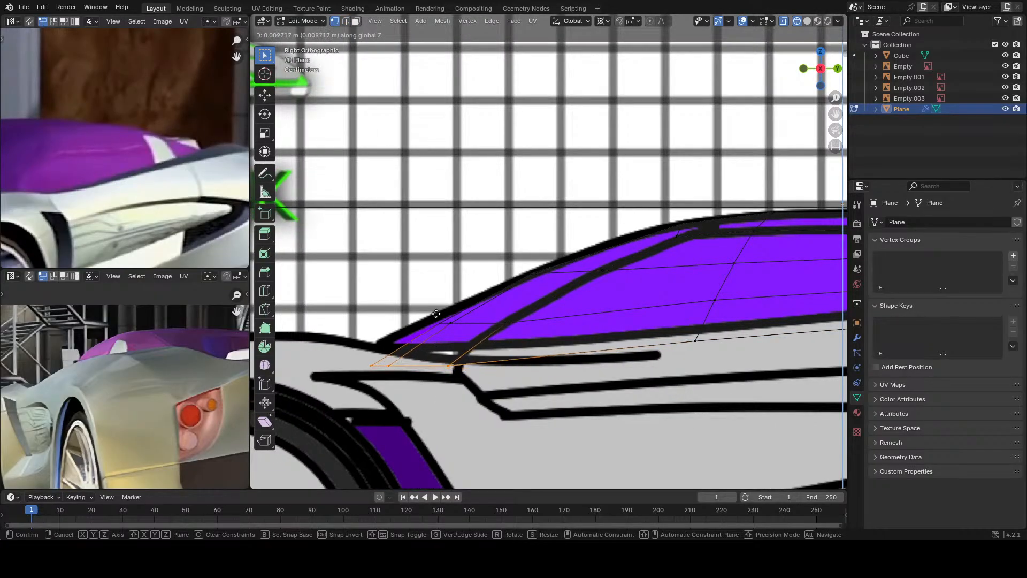
pyautogui.click(442, 271)
pyautogui.scroll(-3, 466, 346)
pyautogui.hotkey('ctrl', 's')
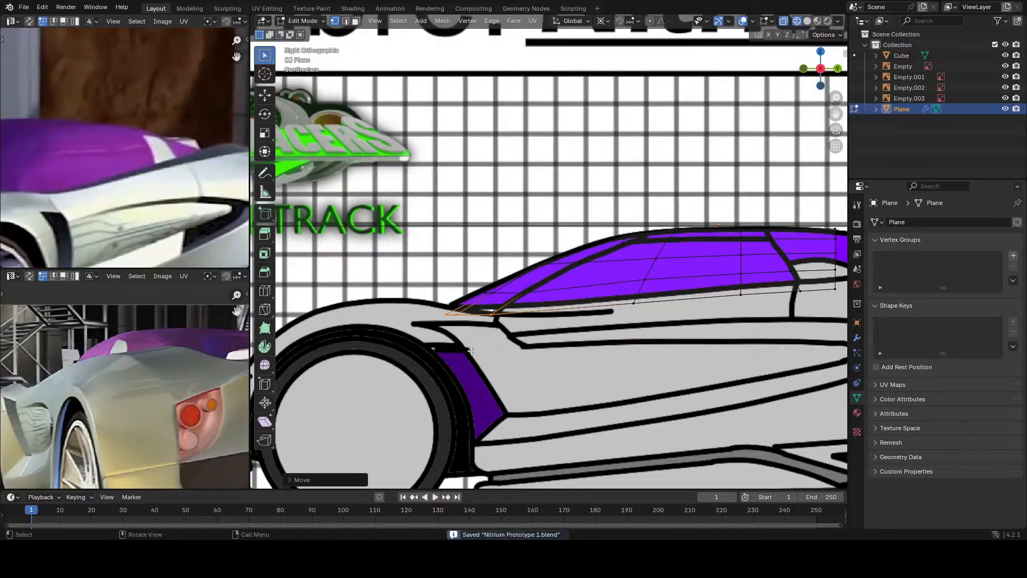
# Step: Select the rear edge vertices of the roof and side panel, and set the transform pivot point to Active Element
pyautogui.scroll(-4, 481, 345)
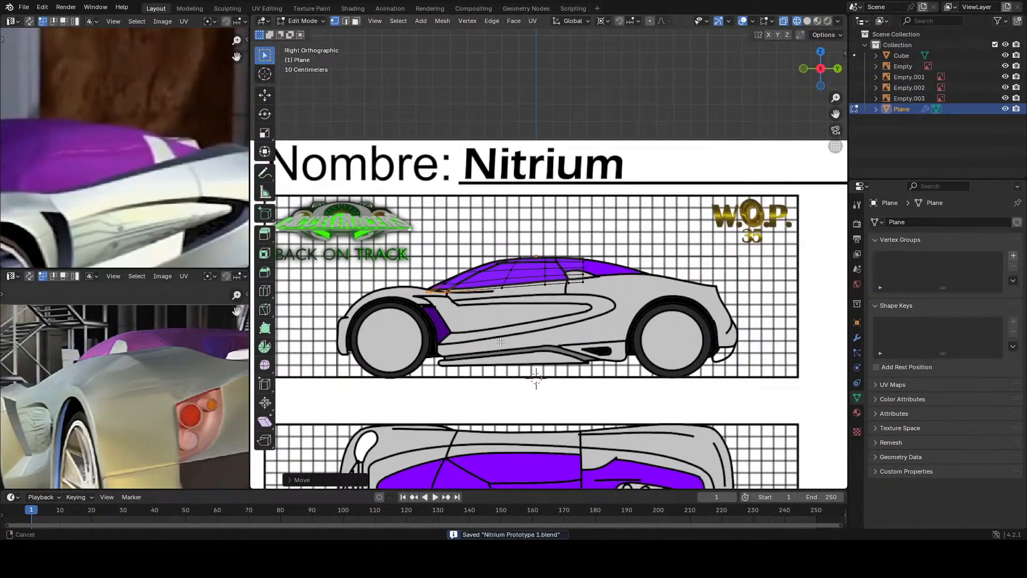
pyautogui.keyDown('shift'); pyautogui.moveTo(500, 341); pyautogui.dragTo(436, 319, button='middle'); pyautogui.keyUp('shift')
pyautogui.scroll(4, 461, 325)
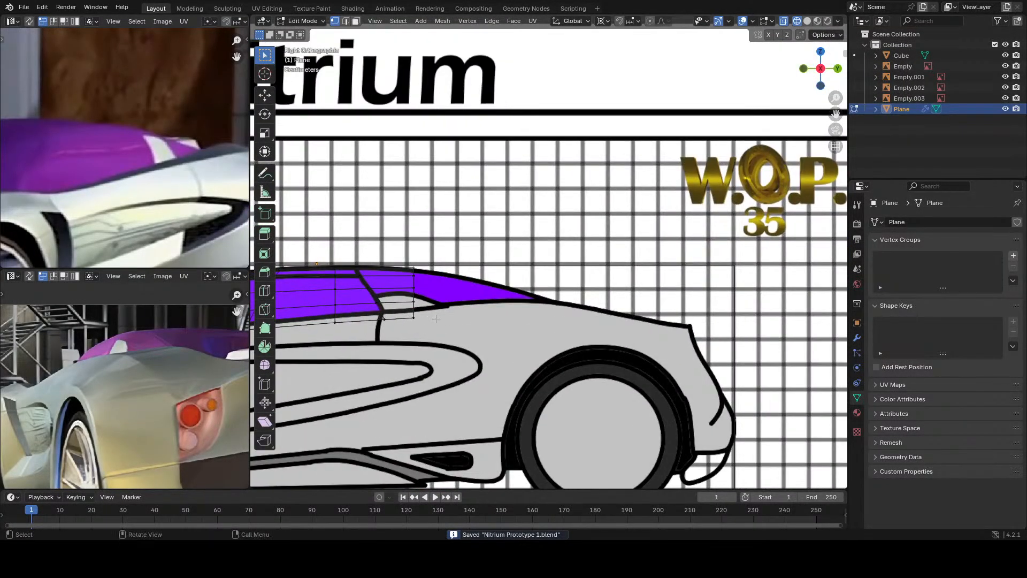
pyautogui.press('KP_7')
pyautogui.scroll(-1, 435, 319)
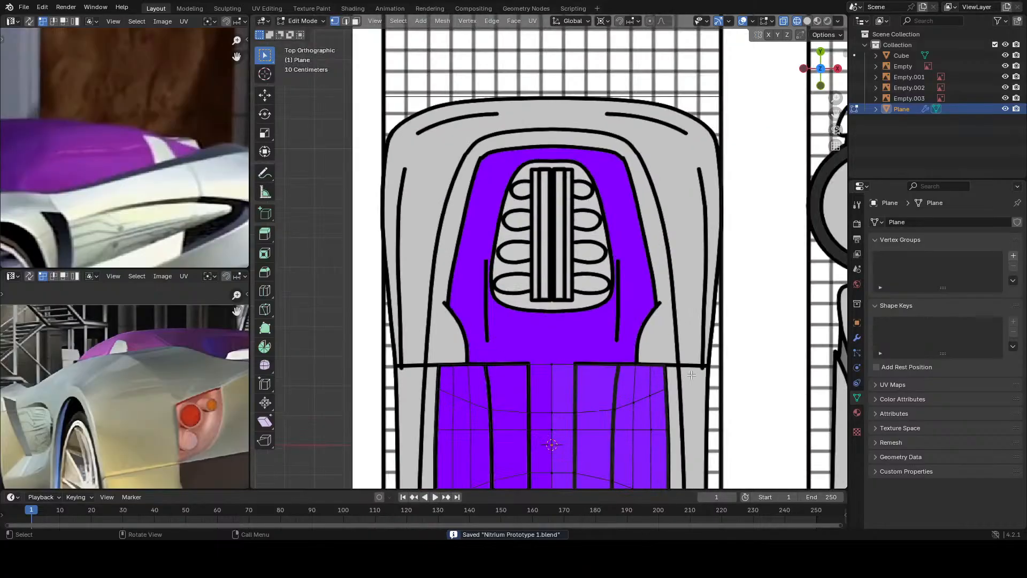
pyautogui.press('KP_3')
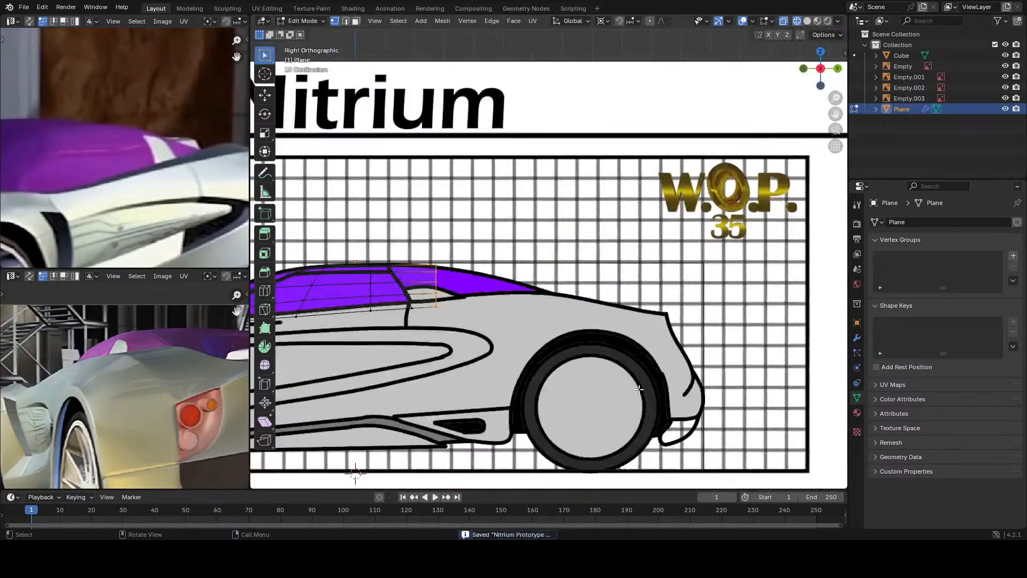
pyautogui.scroll(4, 589, 342)
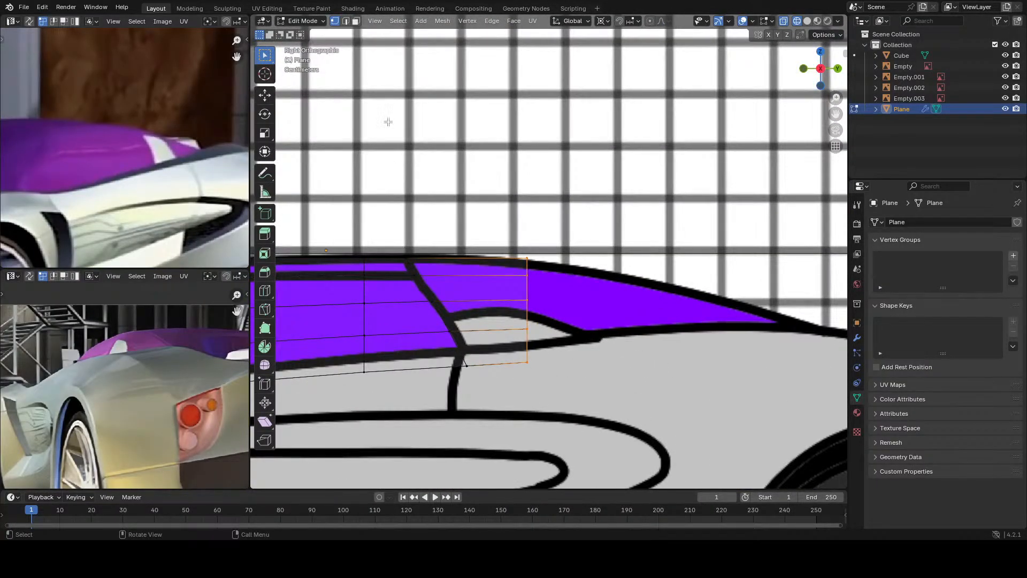
pyautogui.click(605, 20)
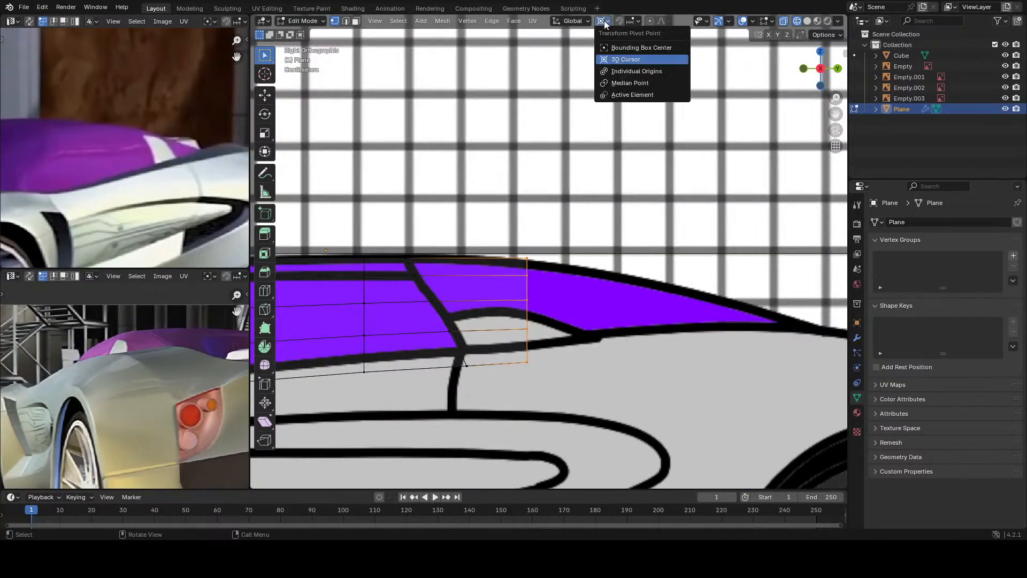
pyautogui.click(631, 94)
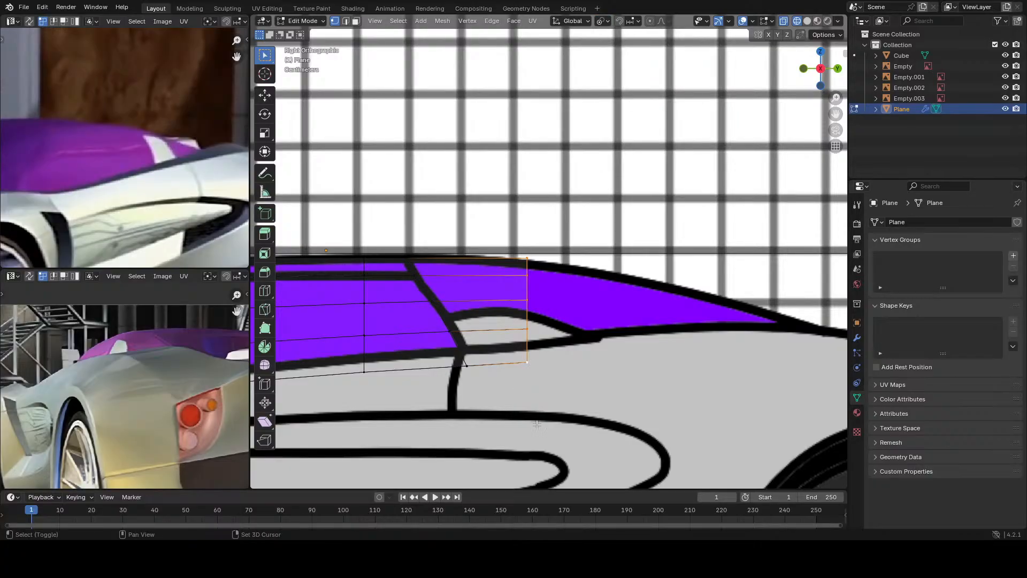
# Step: Scale the rear edge vertices along Z to about 0.95 from the bottom vertex, and save the file
pyautogui.press('s')
pyautogui.press('z')
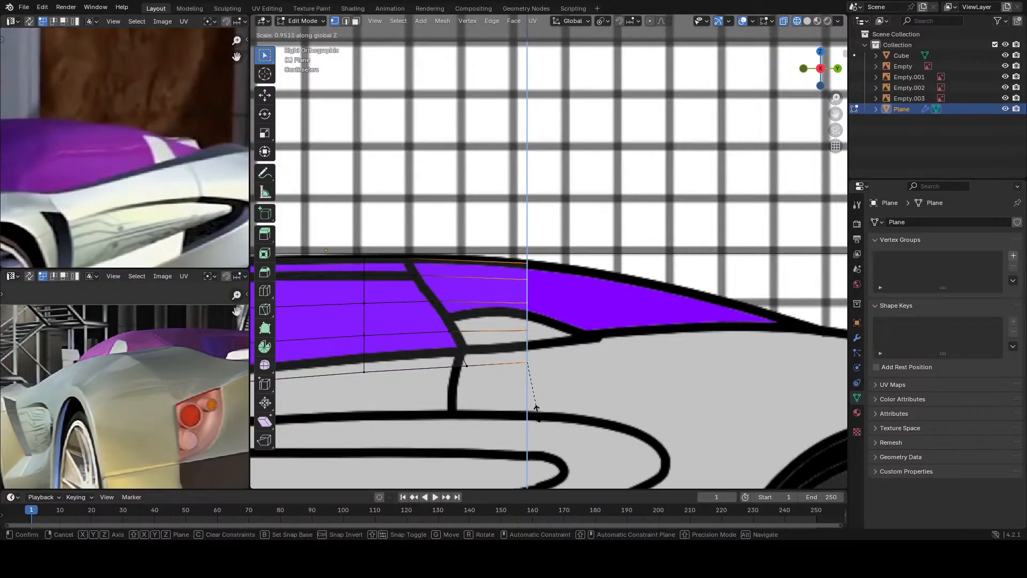
pyautogui.click(536, 407)
pyautogui.scroll(-3, 495, 325)
pyautogui.hotkey('ctrl', 's')
pyautogui.scroll(-2, 495, 325)
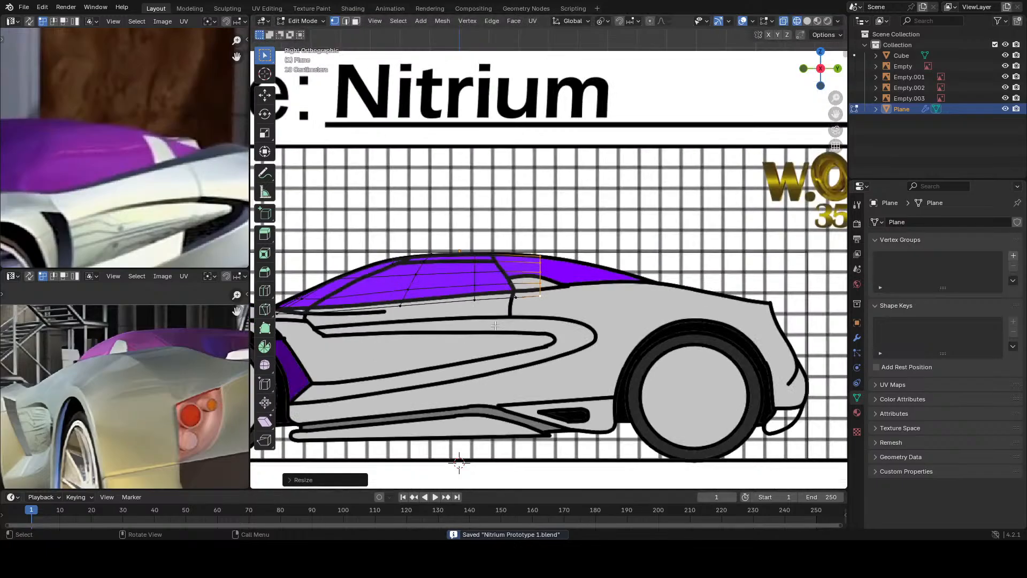
# Step: In side view, rotate the rear edge vertices about the bottom vertex so the edge leans toward the front of the car
pyautogui.moveTo(494, 325); pyautogui.dragTo(510, 331, button='middle')
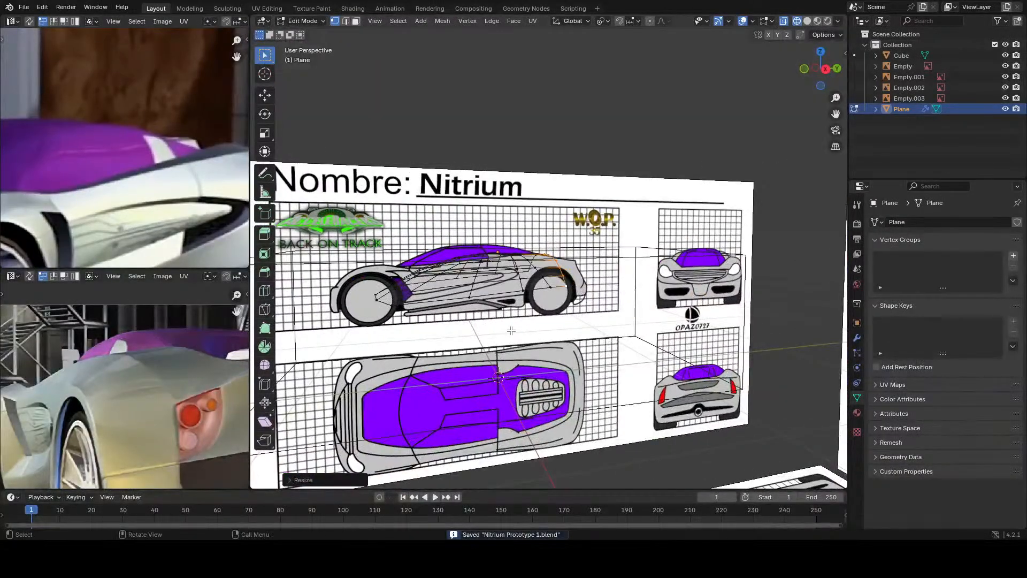
pyautogui.press('KP_3')
pyautogui.scroll(6, 511, 331)
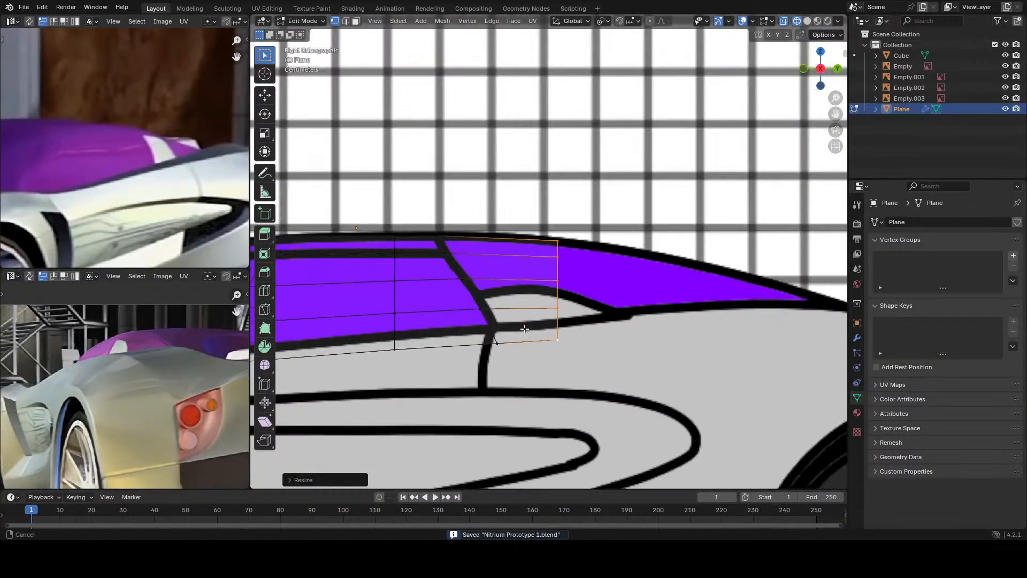
pyautogui.scroll(-5, 528, 327)
pyautogui.scroll(6, 530, 311)
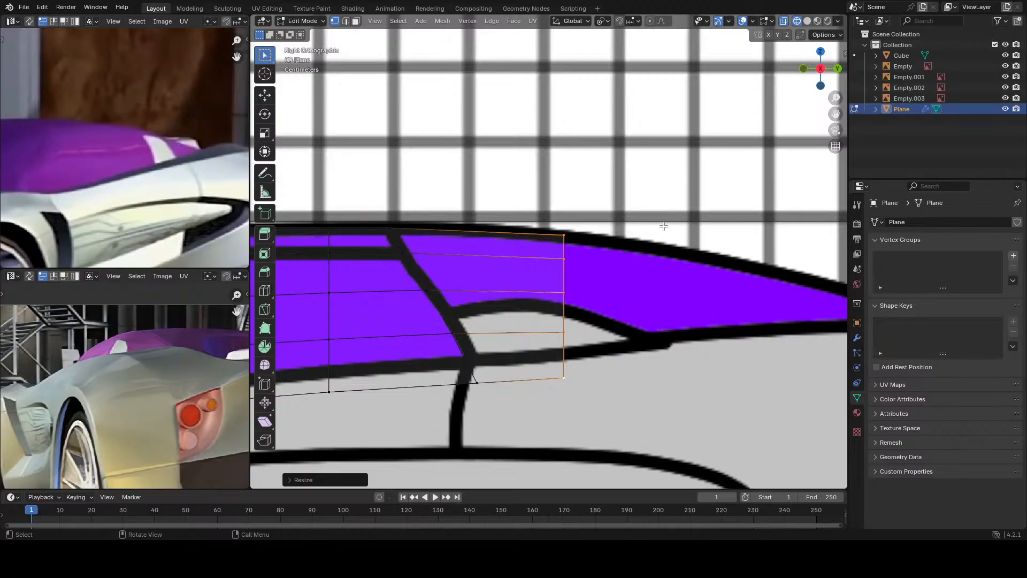
pyautogui.press('r')
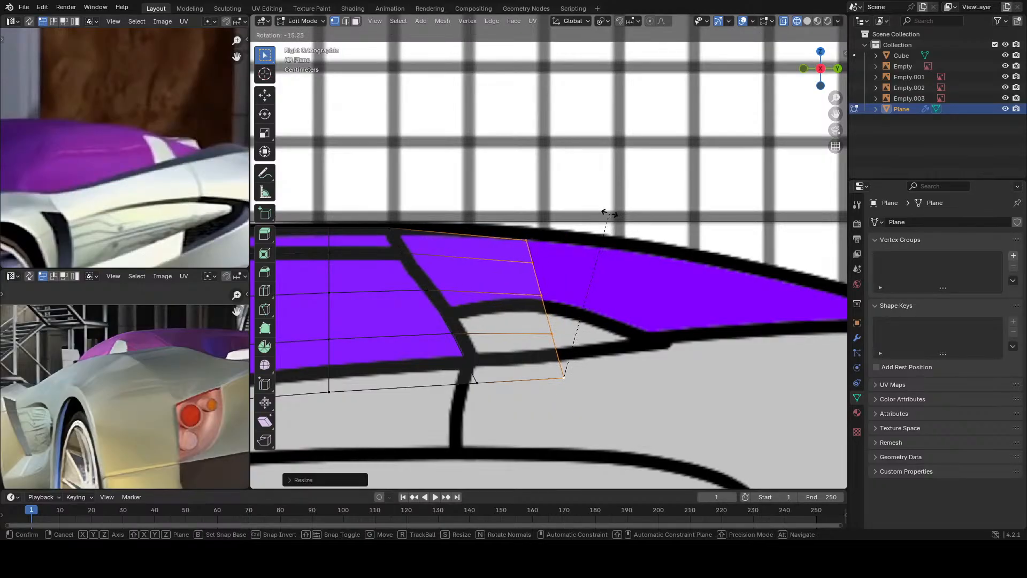
pyautogui.click(569, 216)
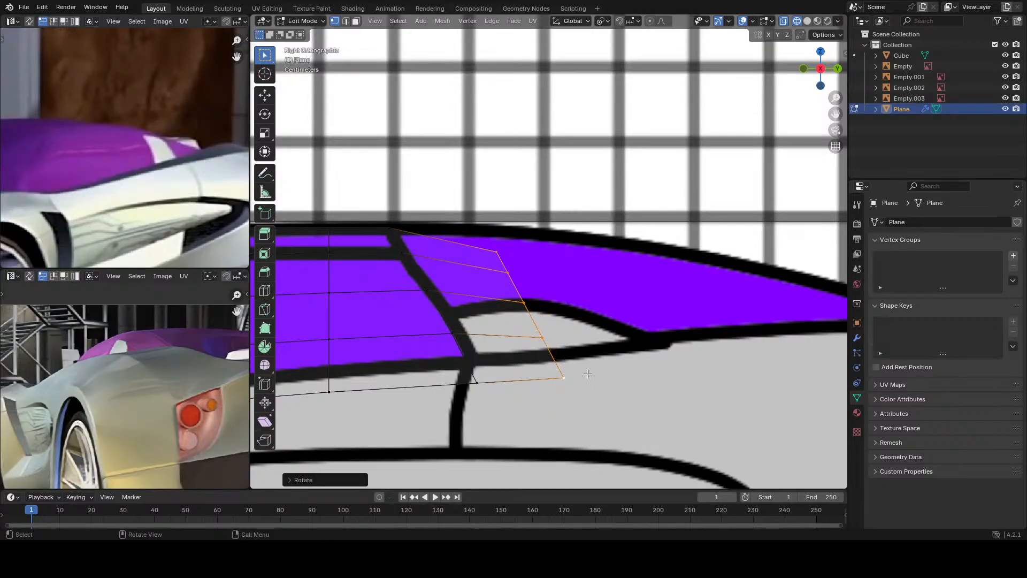
pyautogui.press('g')
pyautogui.press('z')
pyautogui.press('Escape')
# Step: Scale the rear edge vertices along Z to about 1.19, and rotate them further toward the front about the bottom vertex
pyautogui.press('s')
pyautogui.press('z')
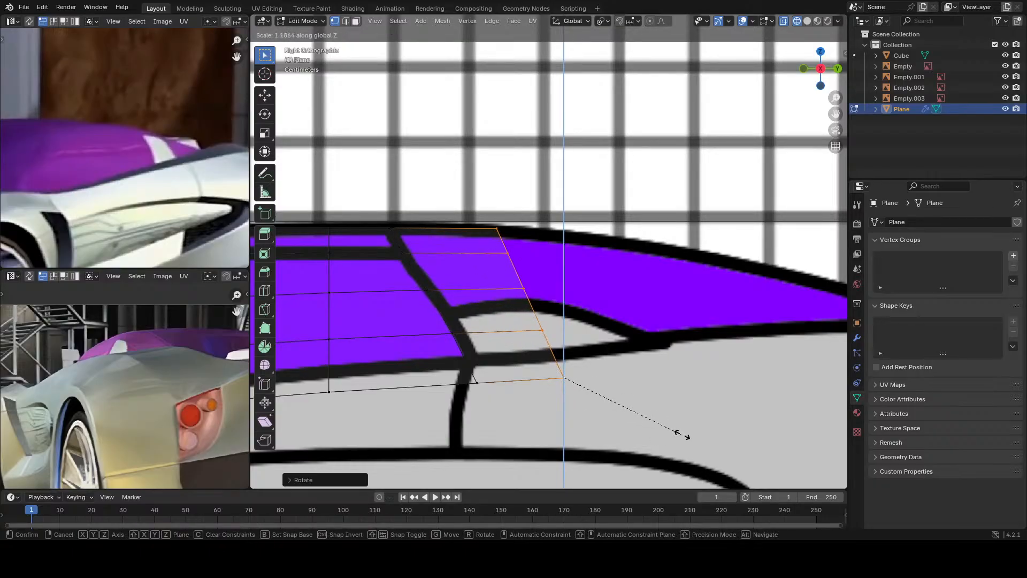
pyautogui.click(679, 435)
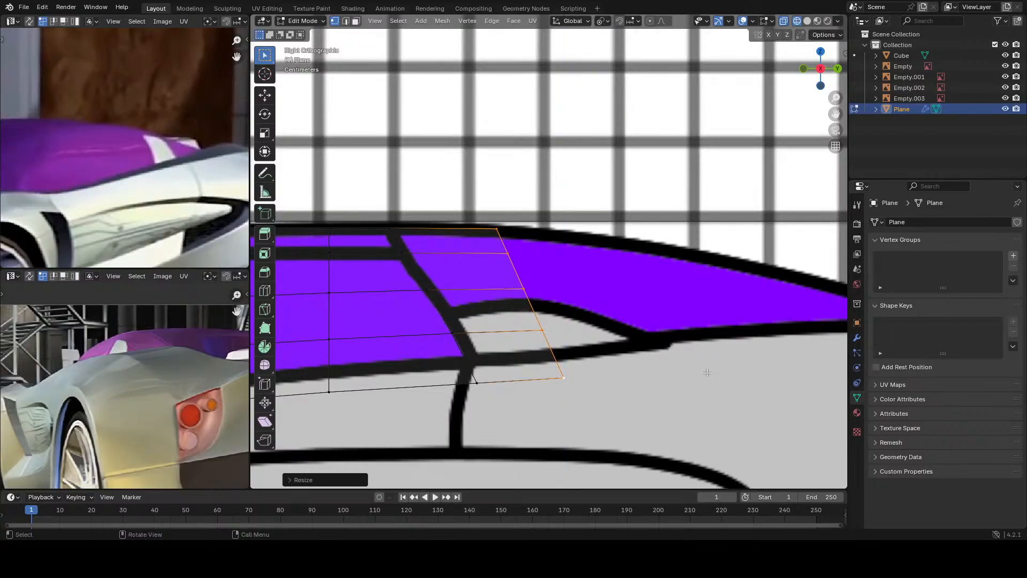
pyautogui.press('r')
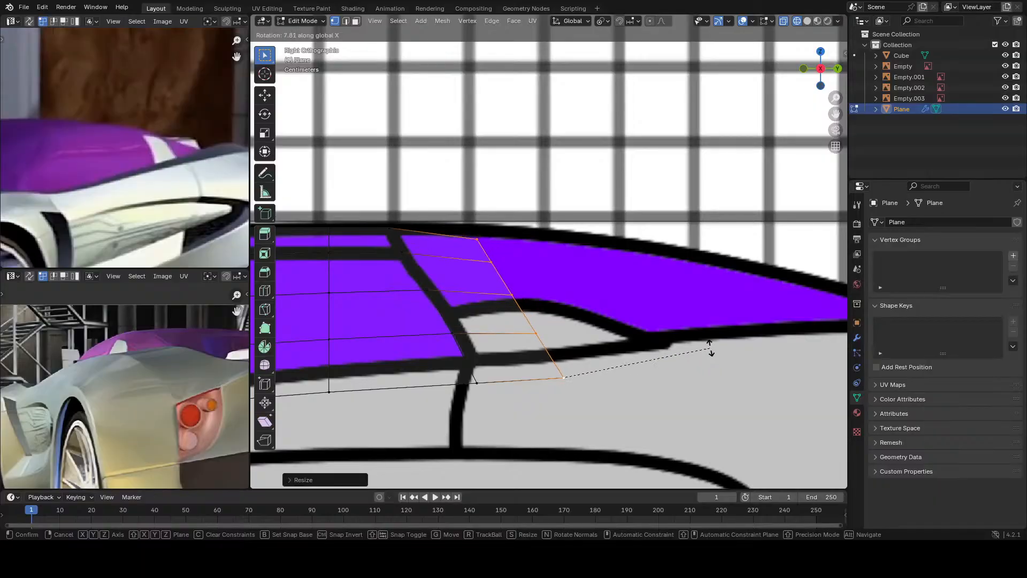
pyautogui.click(676, 408)
pyautogui.press('r')
pyautogui.rightClick(680, 419)
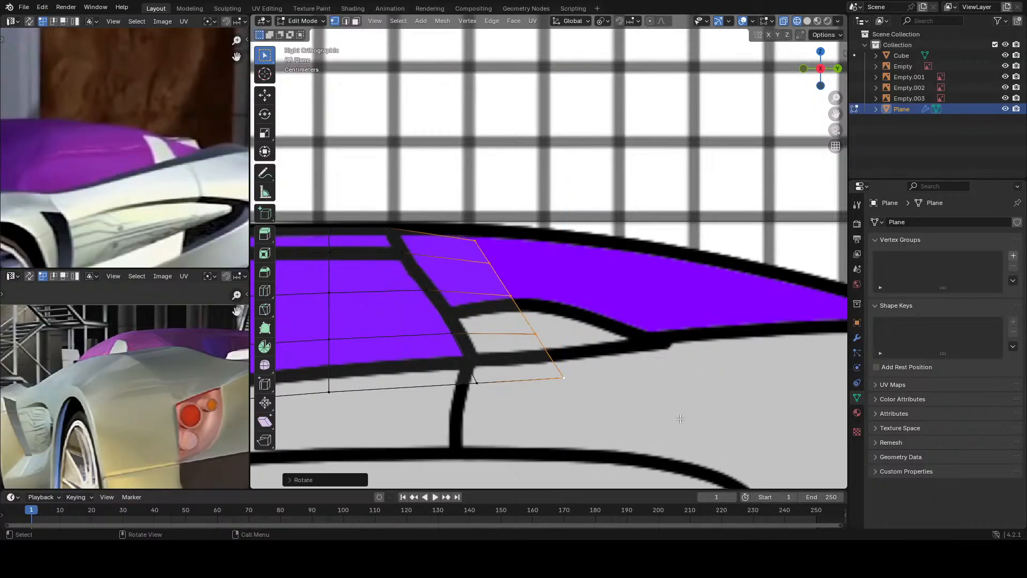
# Step: Scale the rear edge vertices along Z to about 1.08 to reach the roofline, and save the file
pyautogui.press('s')
pyautogui.press('z')
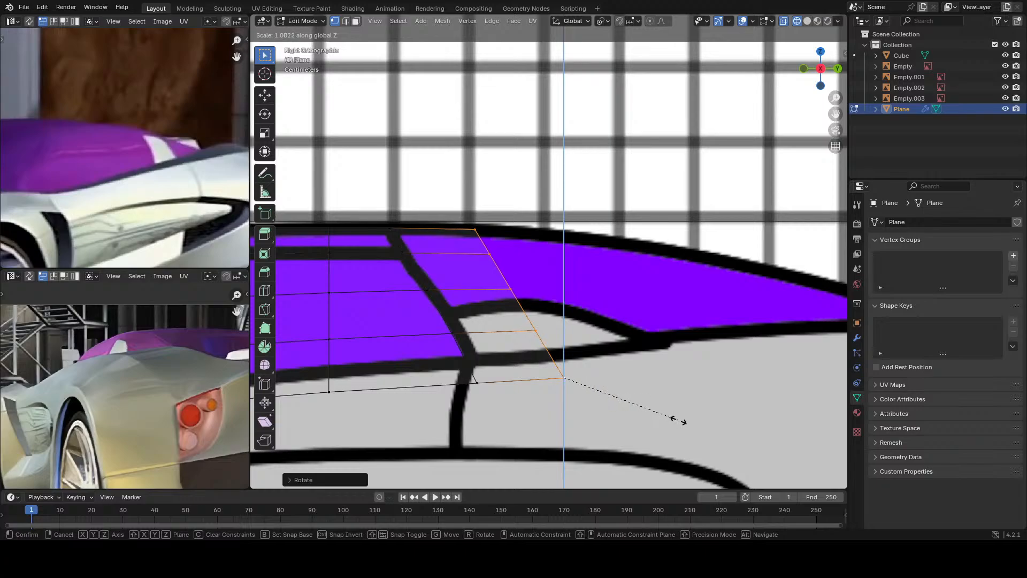
pyautogui.click(679, 420)
pyautogui.scroll(-2, 620, 358)
pyautogui.hotkey('ctrl', 's')
# Step: Examine the roof and windshield mesh in top view against the blueprint and the reference photos, focusing on the windshield's front edge and the hood
pyautogui.press('KP_7')
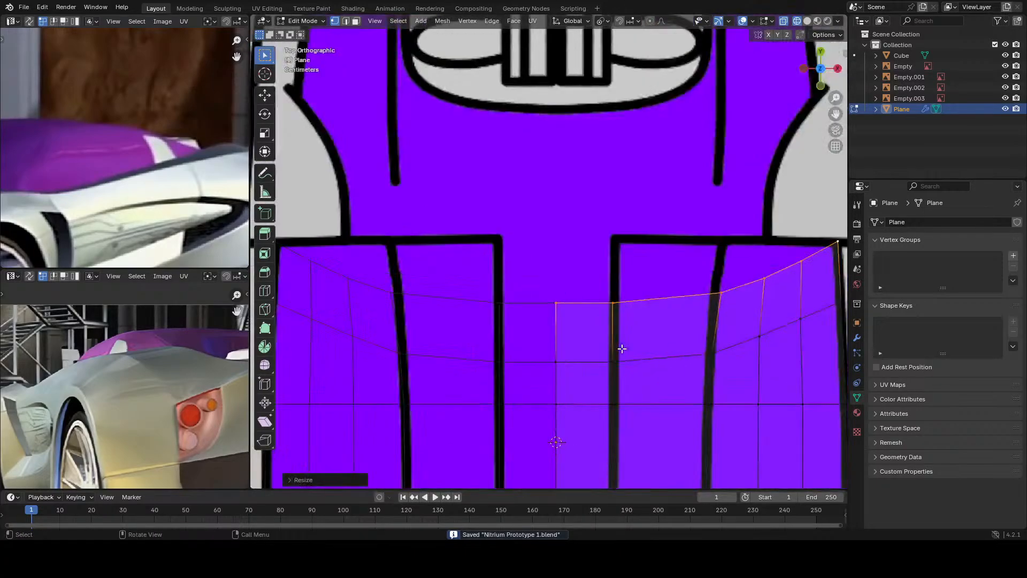
pyautogui.scroll(-2, 621, 348)
pyautogui.scroll(2, 666, 386)
pyautogui.scroll(2, 666, 386)
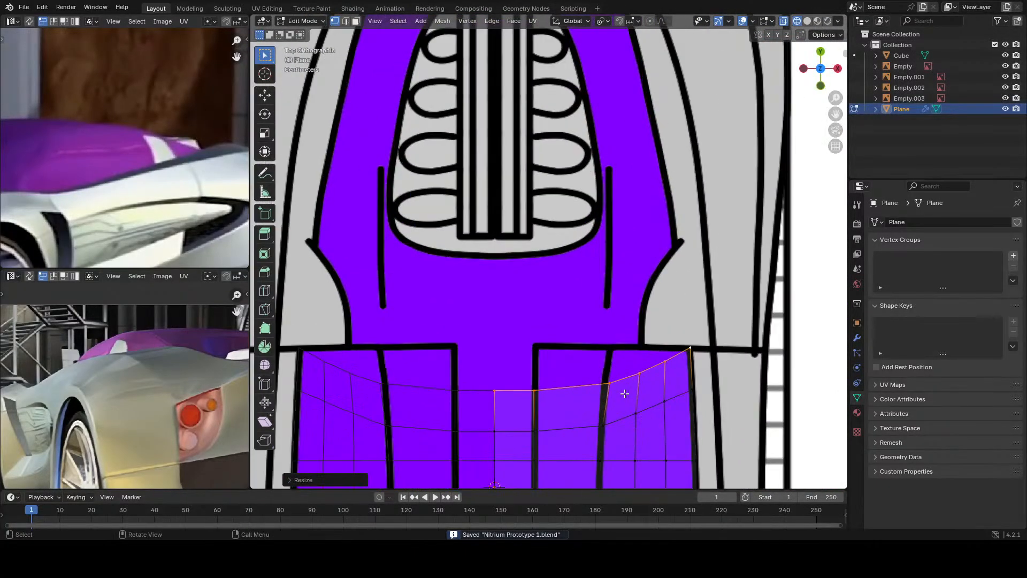
pyautogui.scroll(-2, 550, 352)
pyautogui.scroll(-5, 549, 352)
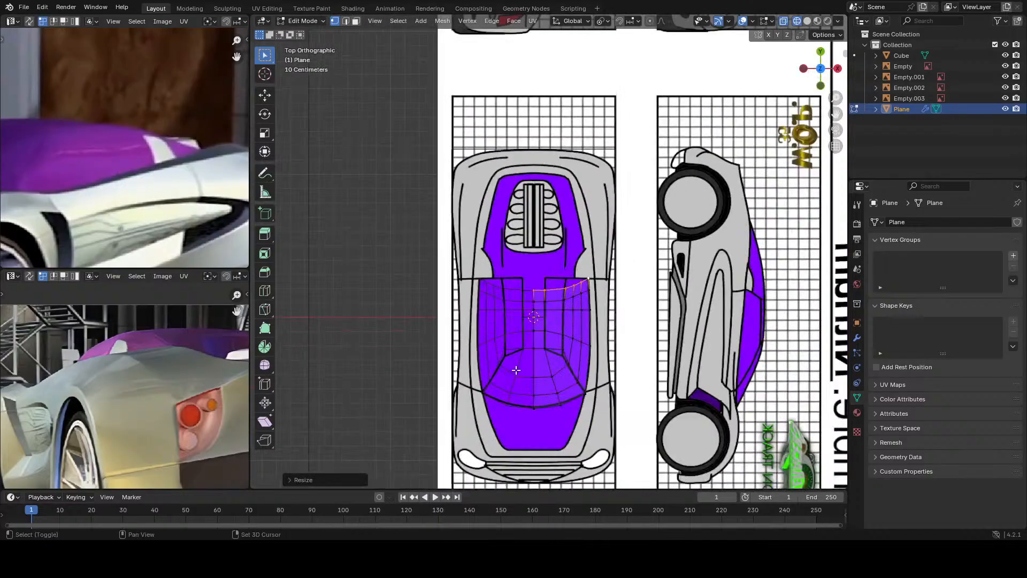
pyautogui.scroll(-1, 98, 326)
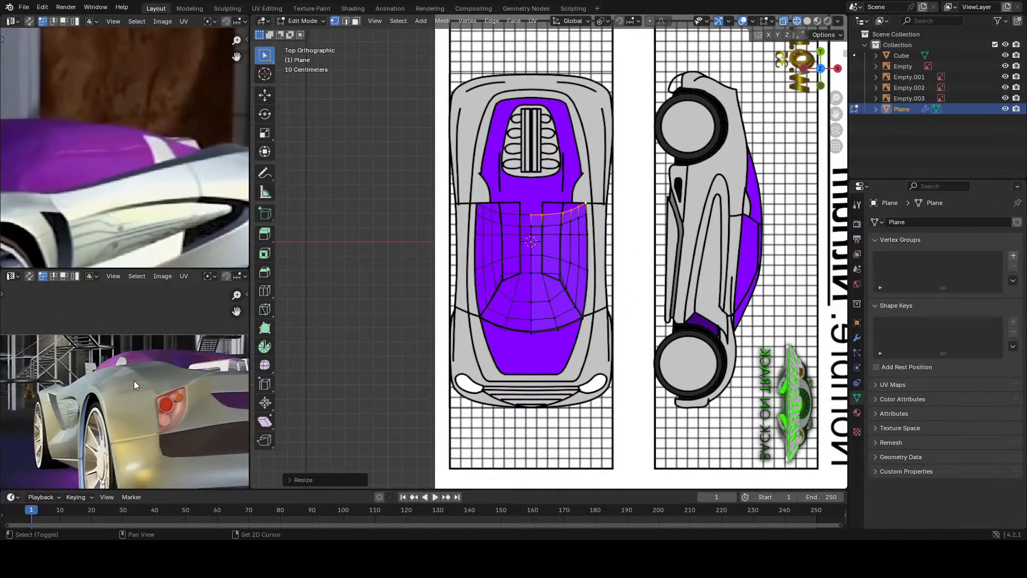
pyautogui.scroll(-1, 134, 380)
pyautogui.scroll(-1, 110, 181)
pyautogui.scroll(-1, 117, 380)
pyautogui.moveTo(117, 380); pyautogui.dragTo(143, 348, button='middle')
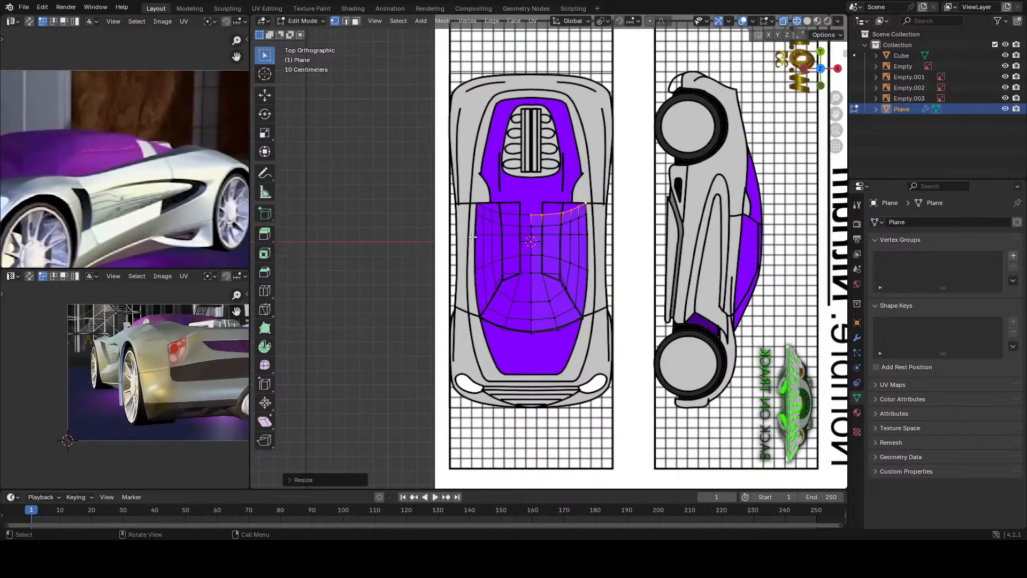
pyautogui.scroll(2, 522, 306)
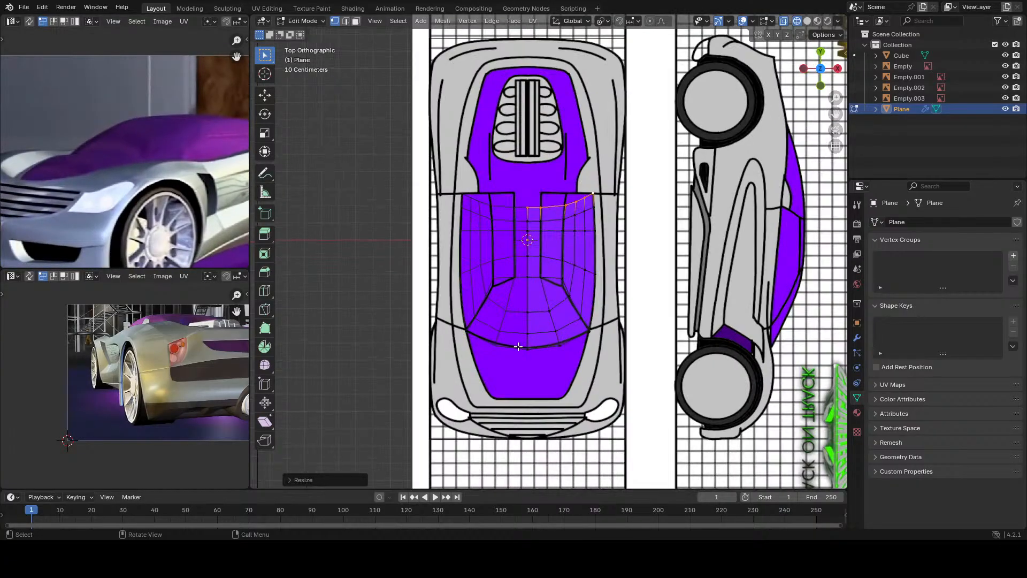
pyautogui.scroll(3, 523, 306)
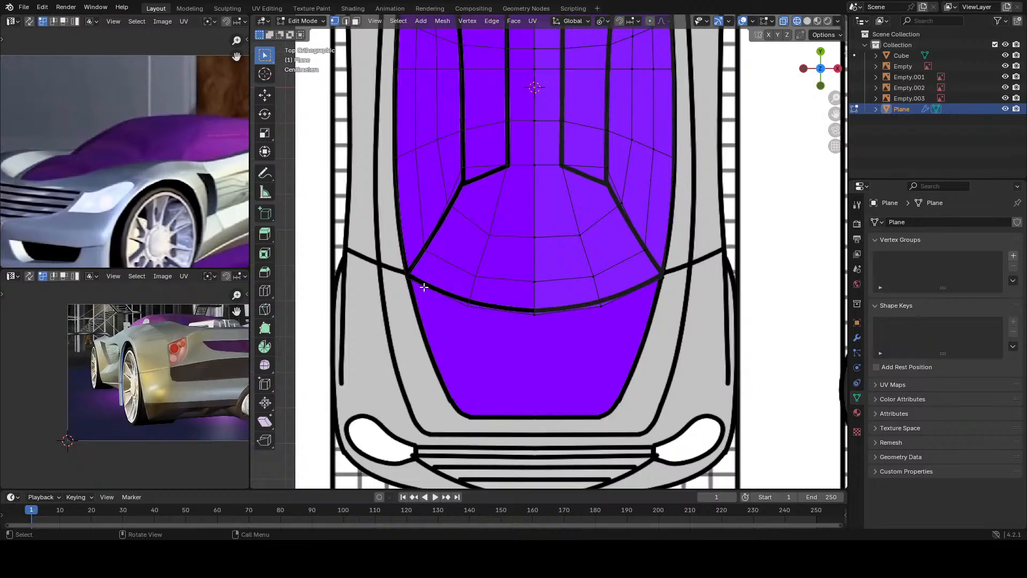
pyautogui.click(886, 109)
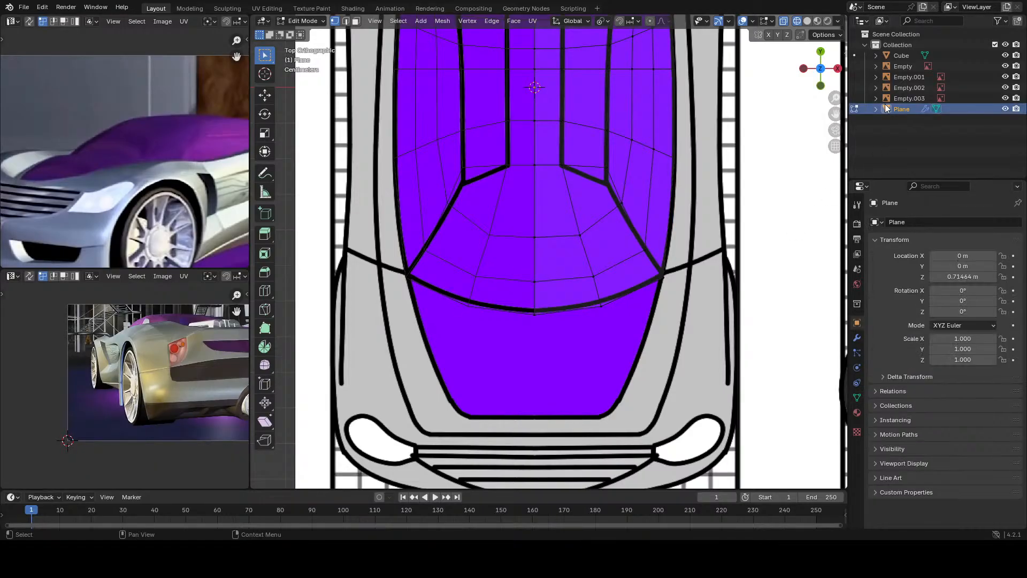
pyautogui.scroll(5, 485, 243)
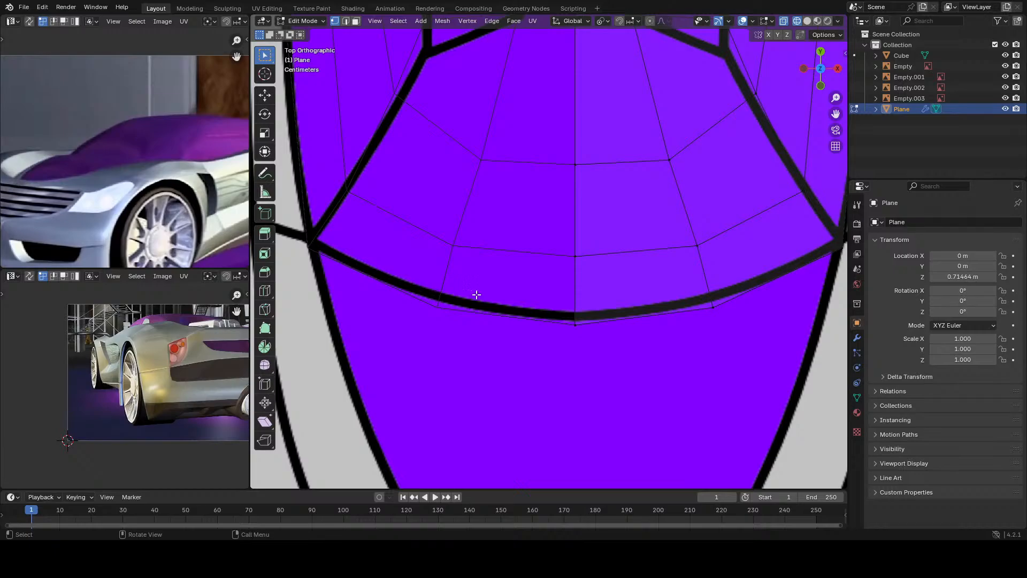
pyautogui.scroll(-10, 475, 270)
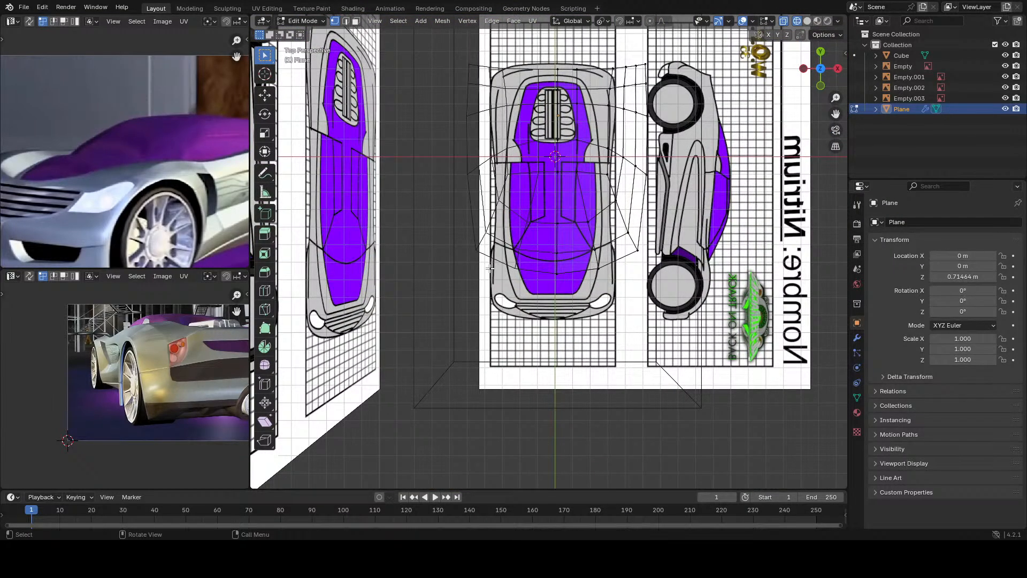
pyautogui.press('KP_5')
pyautogui.scroll(4, 490, 268)
pyautogui.scroll(2, 490, 268)
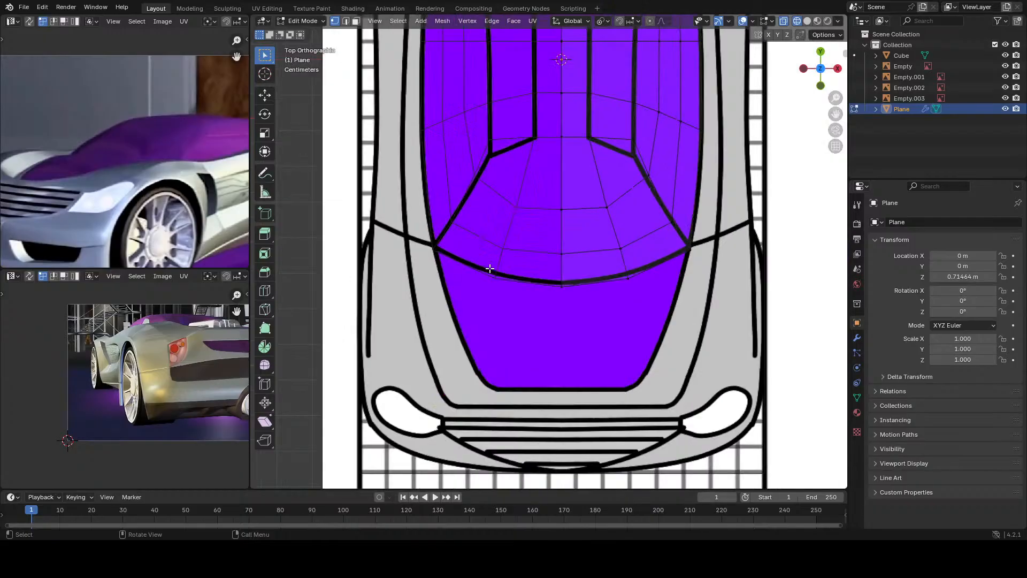
# Step: In top view, select the windshield's bottom edge vertices and extrude them about 0.32 m forward over the purple hood area
pyautogui.click(566, 285)
pyautogui.keyDown('shift'); pyautogui.moveTo(623, 289); pyautogui.dragTo(446, 322, button='middle'); pyautogui.keyUp('shift')
pyautogui.scroll(1, 465, 314)
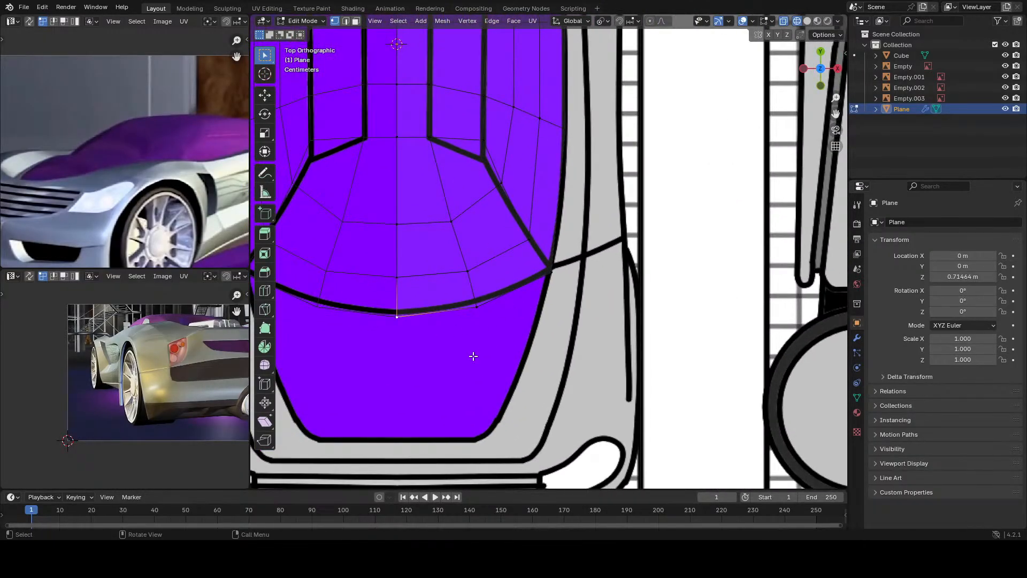
pyautogui.click(461, 316)
pyautogui.scroll(4, 51, 203)
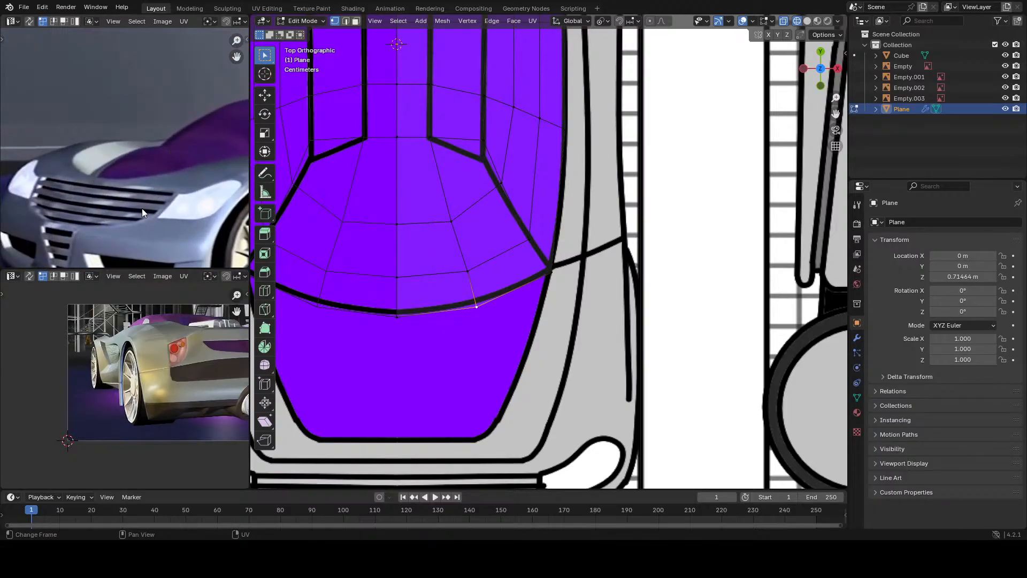
pyautogui.keyDown('shift'); pyautogui.moveTo(415, 469); pyautogui.dragTo(454, 436, button='middle'); pyautogui.keyUp('shift')
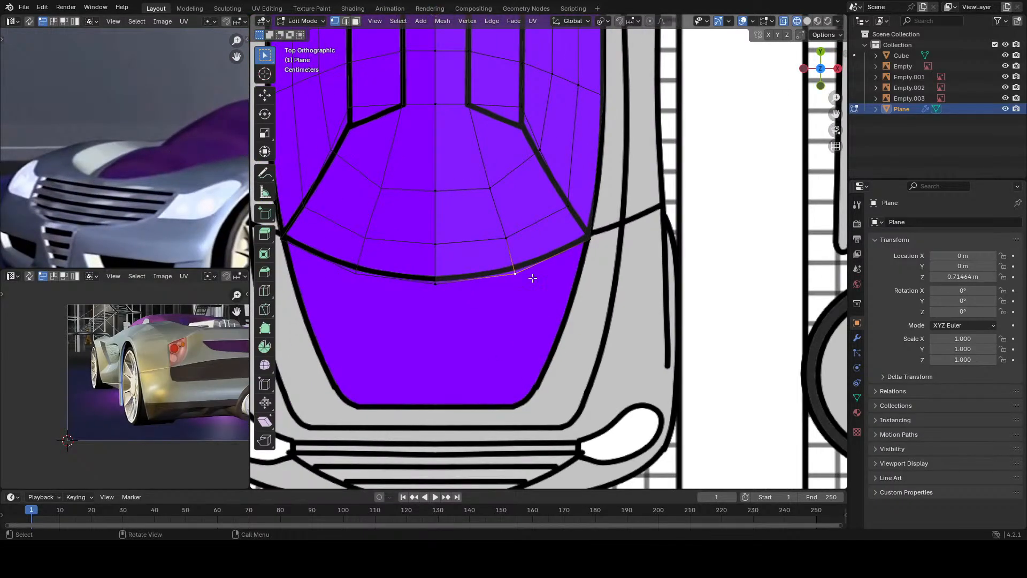
pyautogui.keyDown('shift'); pyautogui.click(586, 241); pyautogui.keyUp('shift')
pyautogui.keyDown('shift'); pyautogui.click(445, 289); pyautogui.keyUp('shift')
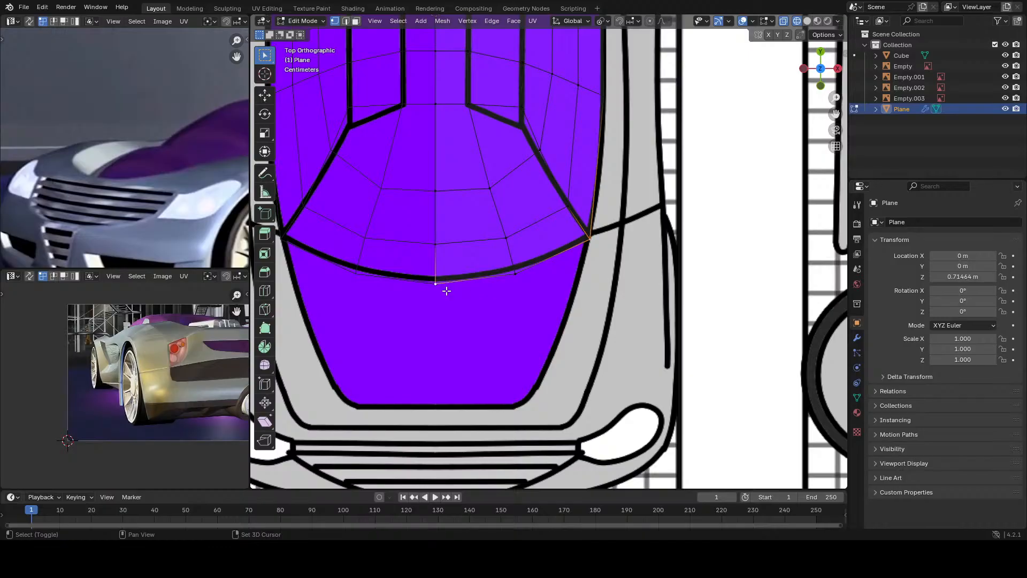
pyautogui.keyDown('shift'); pyautogui.click(516, 275); pyautogui.keyUp('shift')
pyautogui.press('e')
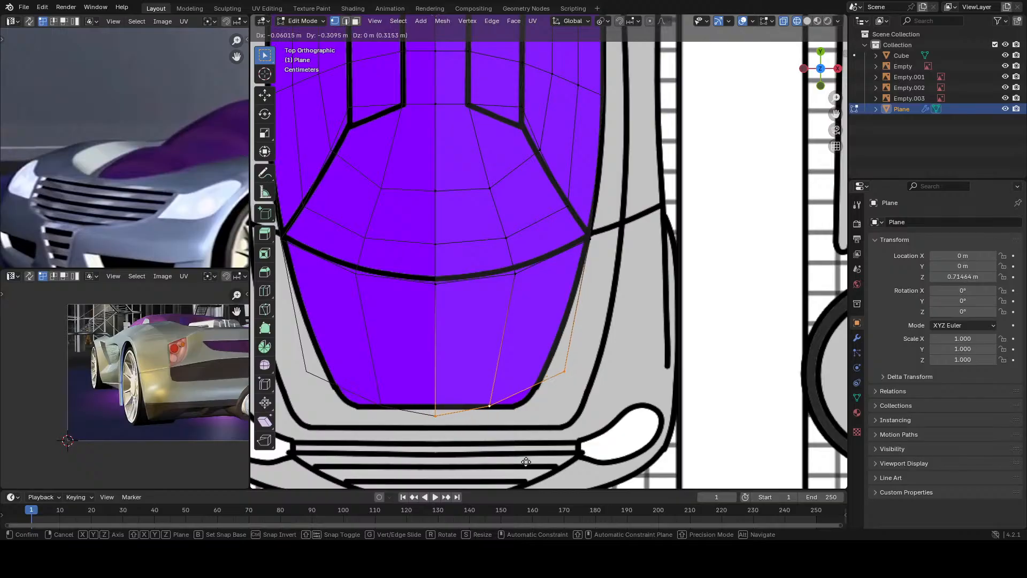
pyautogui.click(516, 449)
# Step: Move the middle and outer vertices of the hood's front edge closer to the purple hood outline in top view
pyautogui.click(496, 405)
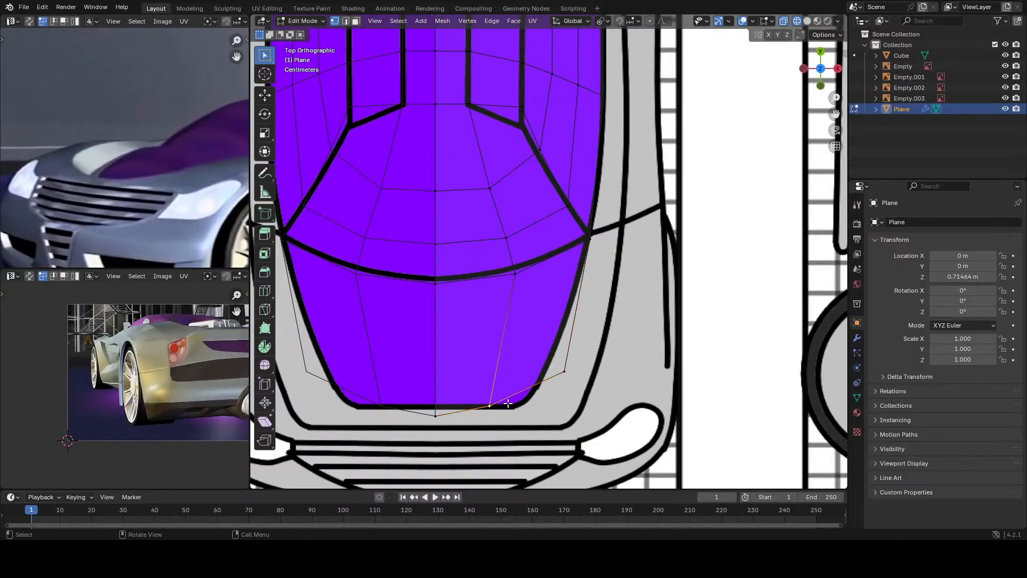
pyautogui.press('g')
pyautogui.click(522, 393)
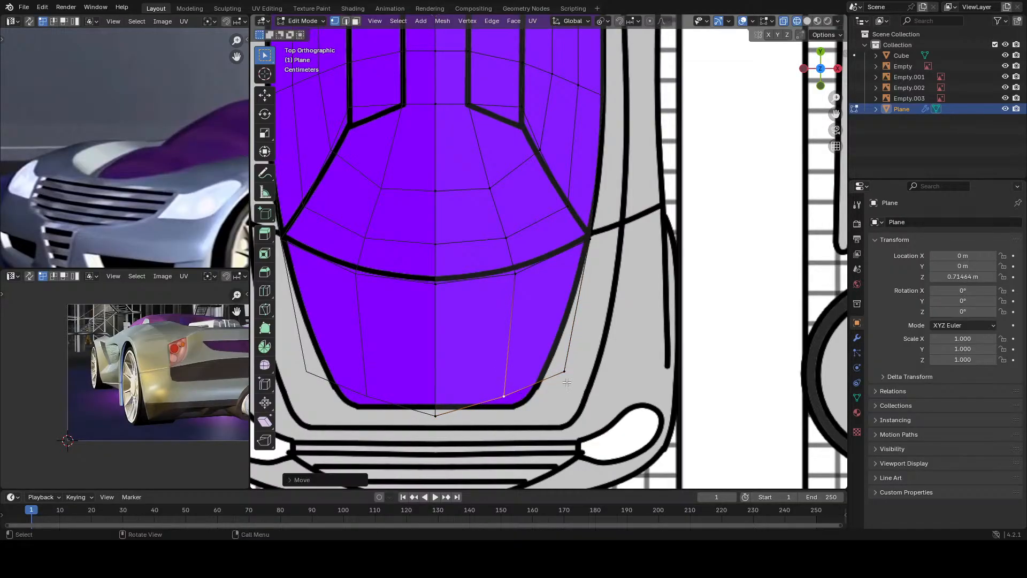
pyautogui.click(568, 380)
pyautogui.press('g')
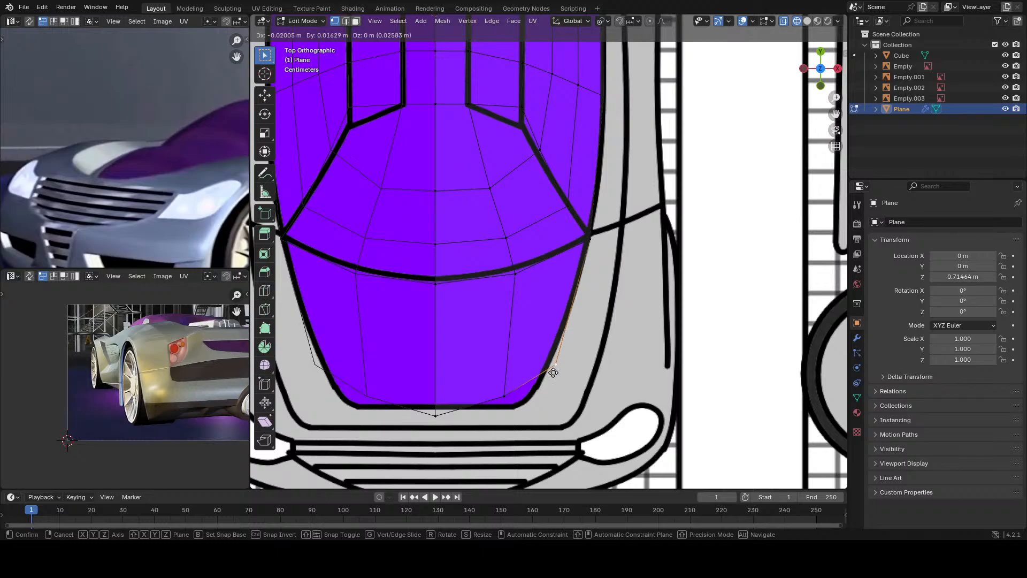
pyautogui.click(552, 377)
# Step: Move the hood's front centre vertex along Y onto the outline, and shift the outer front vertex slightly toward the windshield
pyautogui.click(424, 420)
pyautogui.press('g')
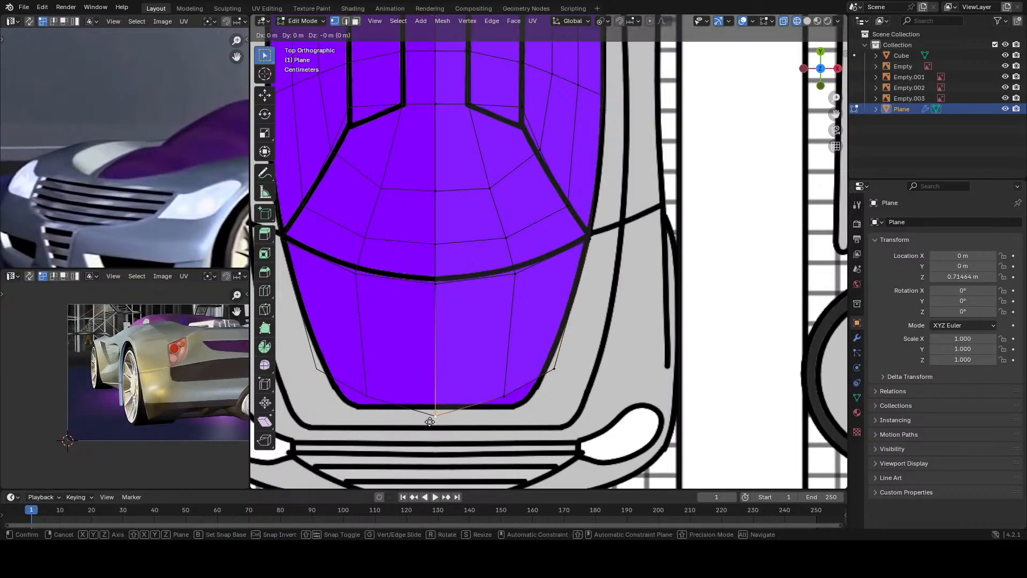
pyautogui.press('y')
pyautogui.click(442, 336)
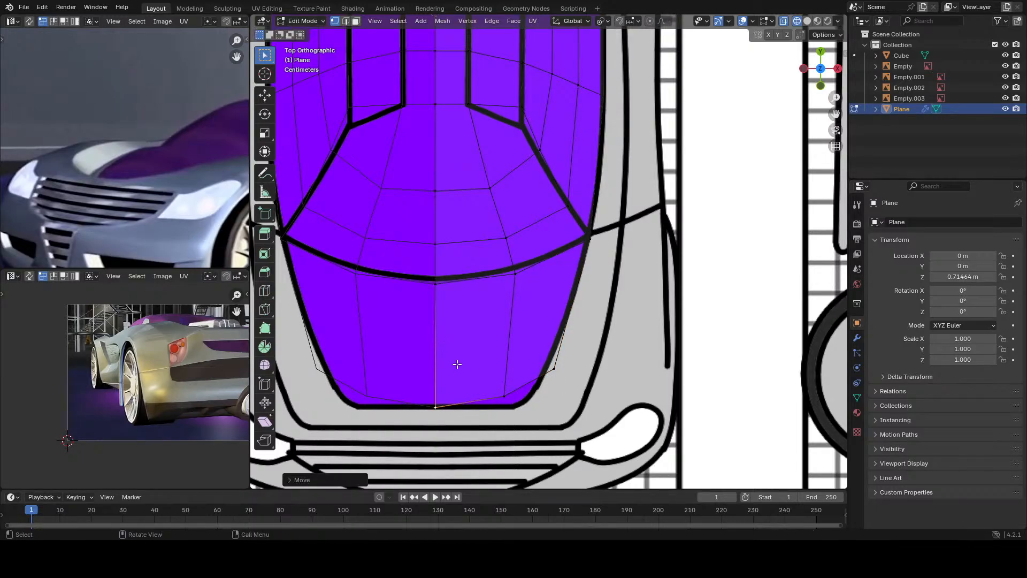
pyautogui.click(555, 369)
pyautogui.press('g')
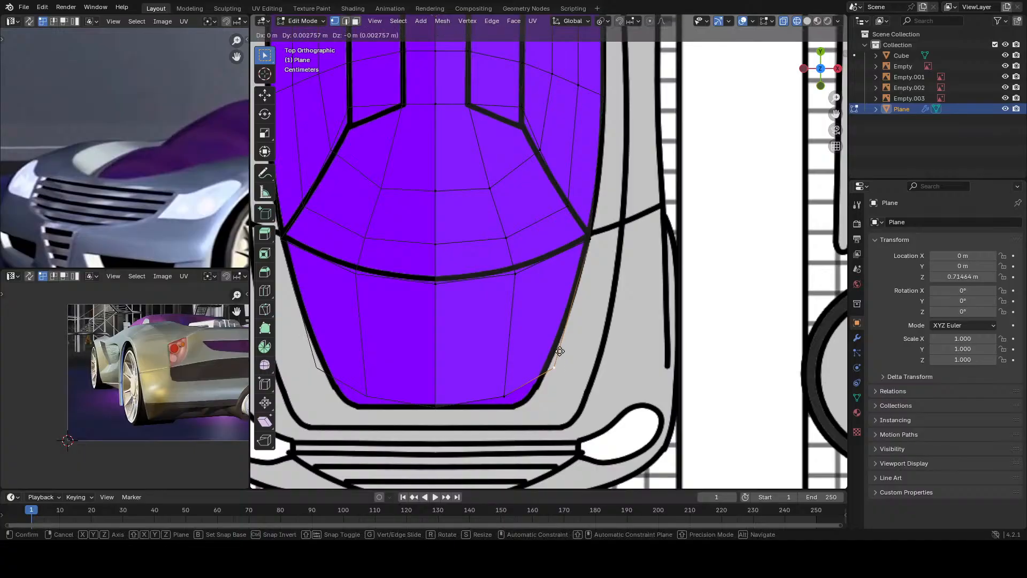
pyautogui.click(551, 316)
# Step: Select the hood's front edge vertices and lower them about 0.07 m along Z in side view
pyautogui.moveTo(580, 429); pyautogui.dragTo(376, 326)
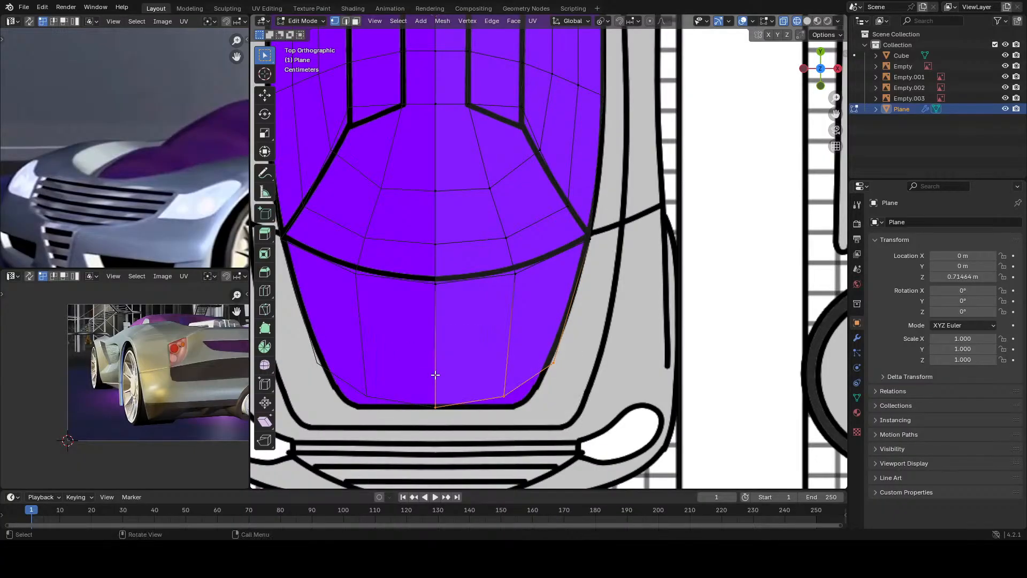
pyautogui.press('KP_3')
pyautogui.scroll(5, 494, 341)
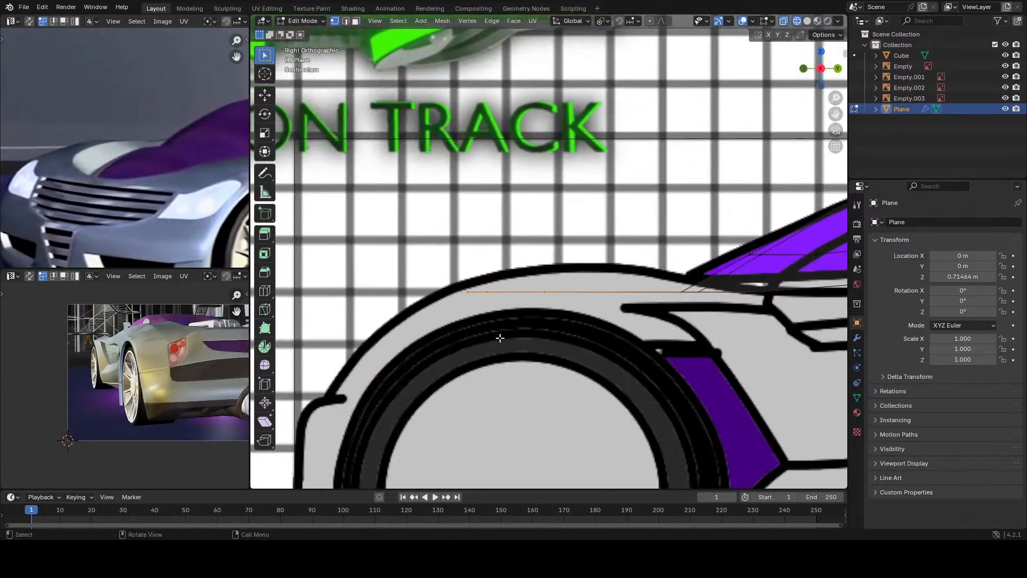
pyautogui.scroll(1, 494, 341)
pyautogui.press('g')
pyautogui.press('z')
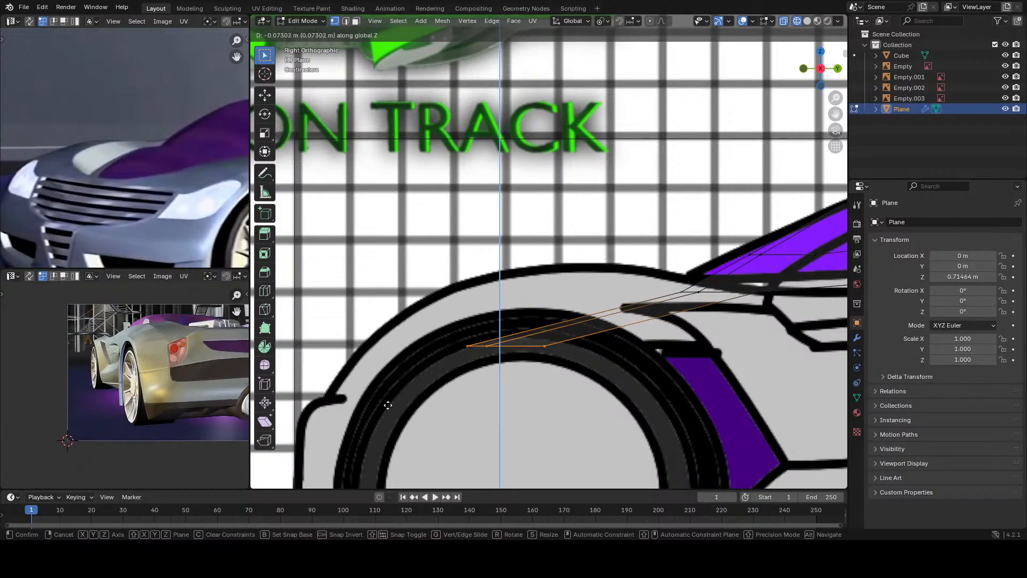
pyautogui.press('Escape')
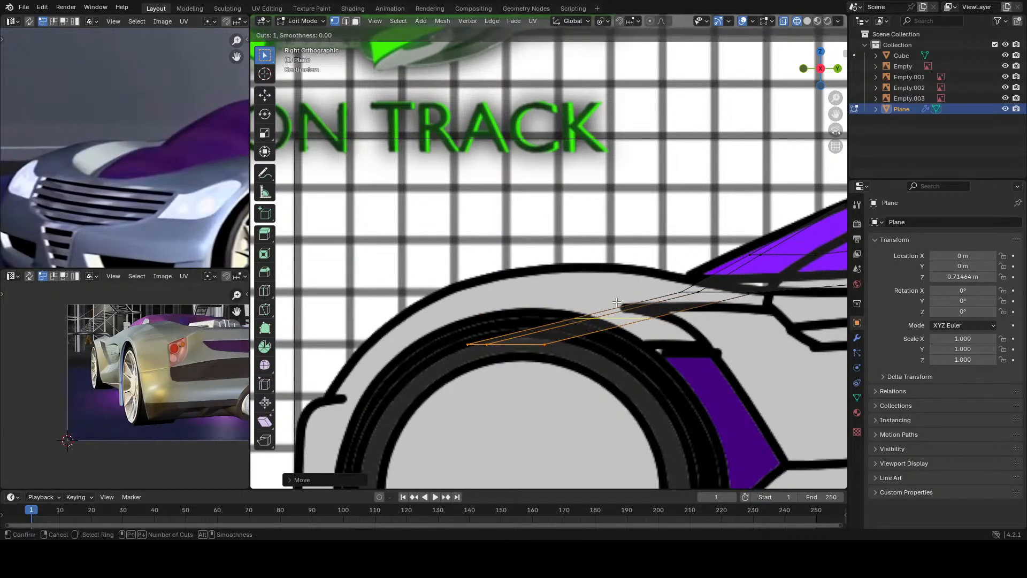
# Step: Add a single loop cut across the middle of the hood and raise it about 0.017 m along Z
pyautogui.press('g')
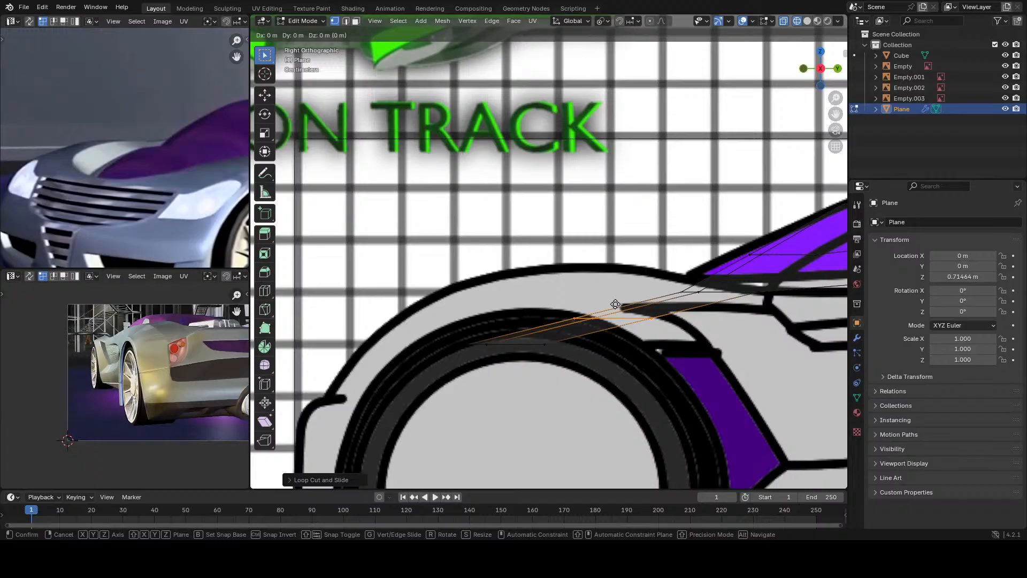
pyautogui.press('g')
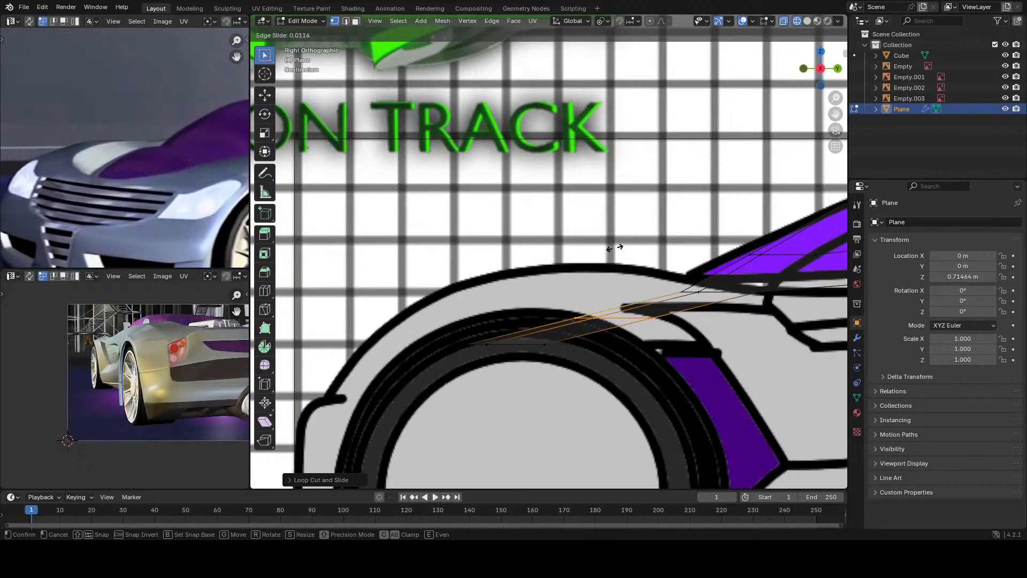
pyautogui.press('g')
pyautogui.press('z')
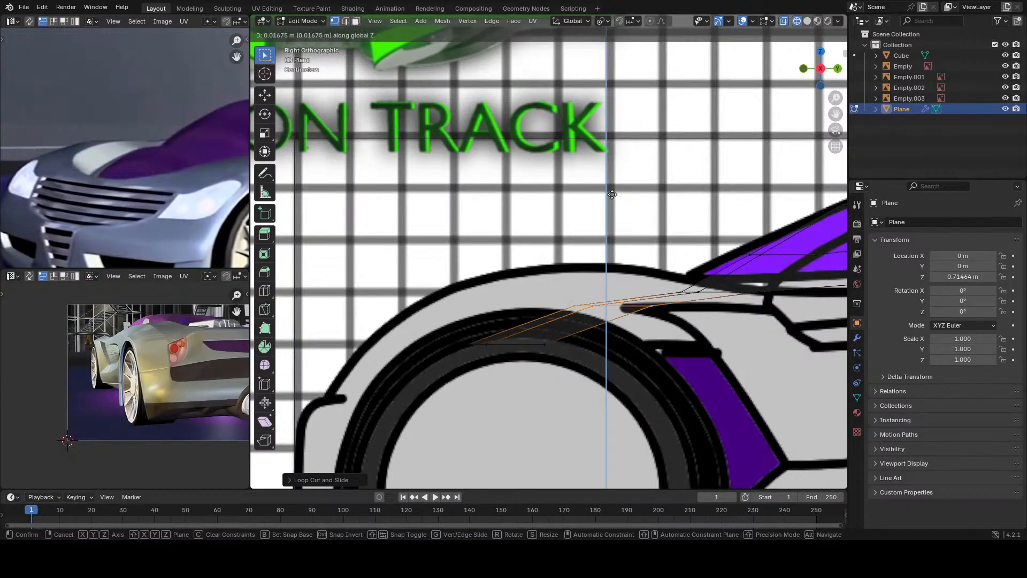
pyautogui.click(634, 335)
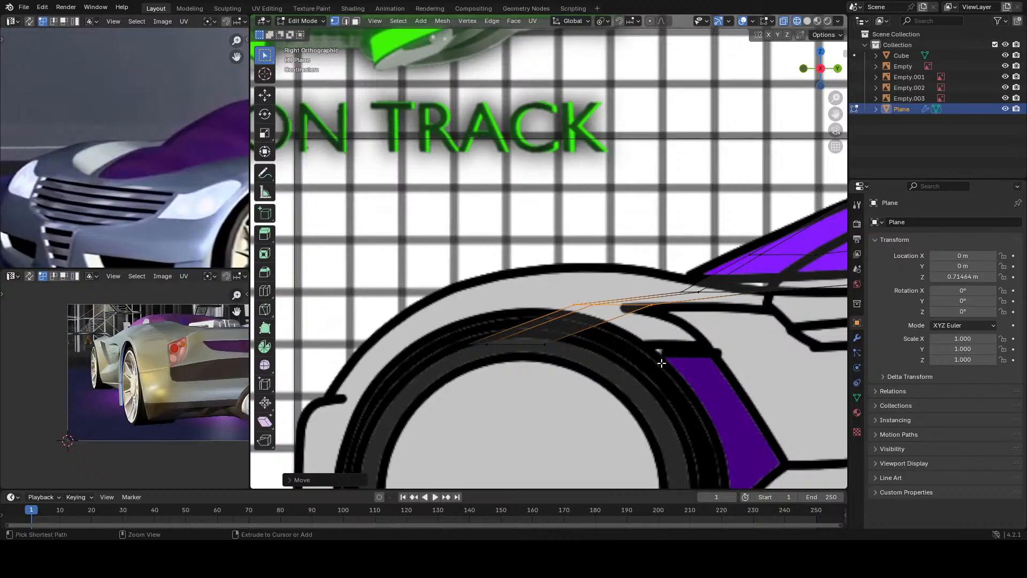
# Step: Bevel the hood's middle edge loop into two loops about 0.047 m either side, and reposition the loops along the hood in side view
pyautogui.hotkey('ctrl', 'b')
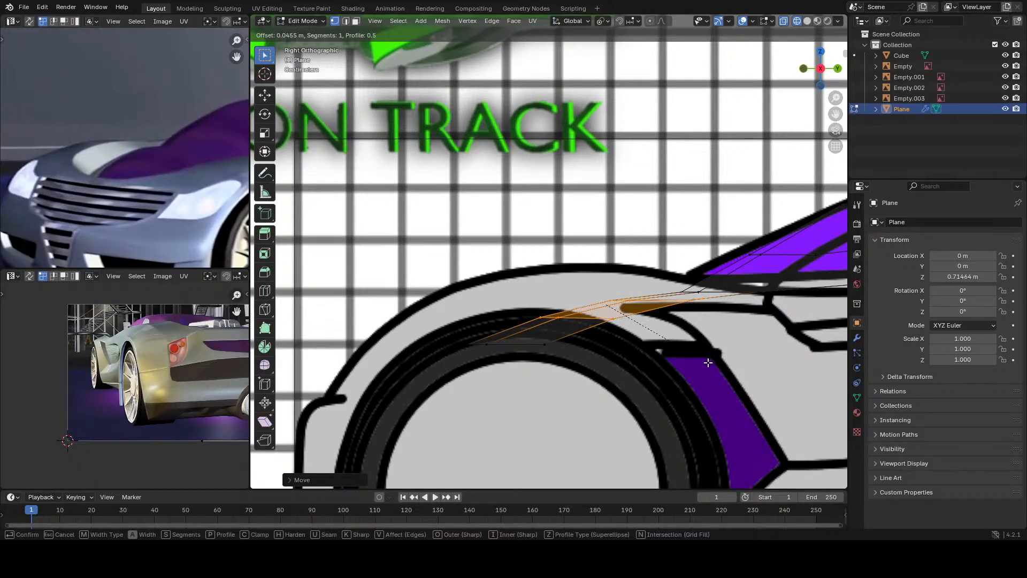
pyautogui.click(656, 339)
pyautogui.press('g')
pyautogui.click(648, 338)
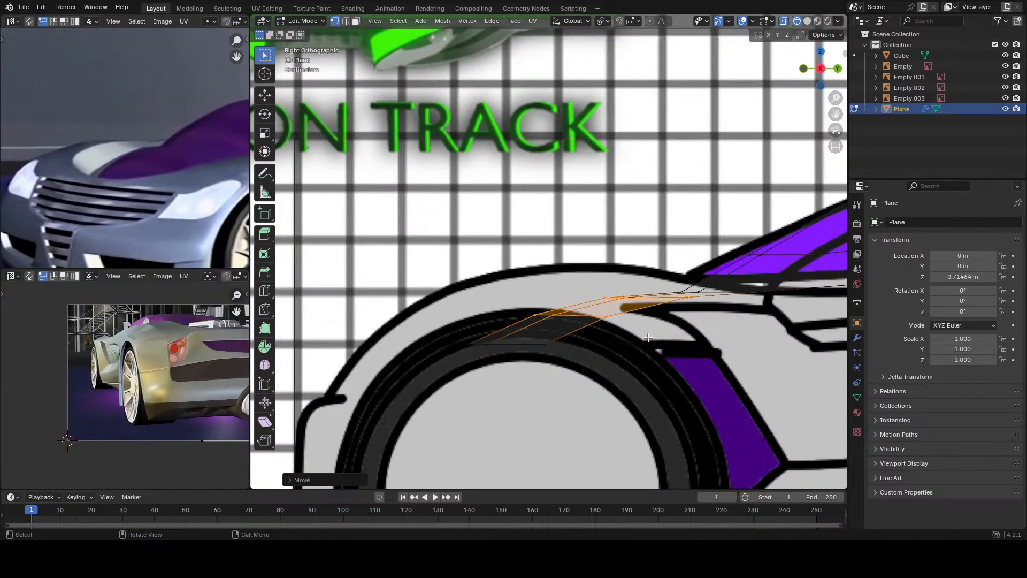
pyautogui.keyDown('alt'); pyautogui.click(584, 316); pyautogui.keyUp('alt')
pyautogui.press('g')
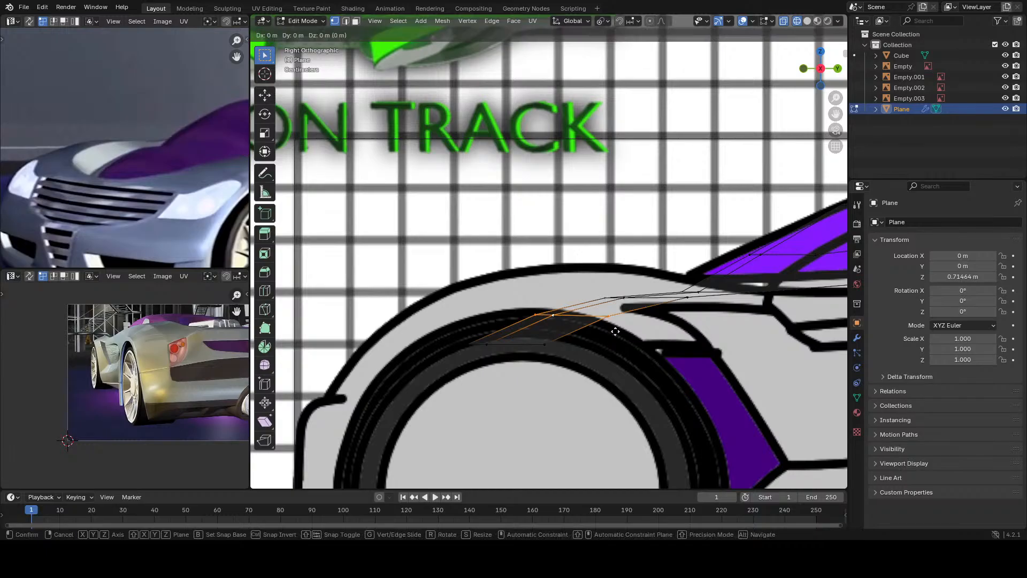
pyautogui.click(566, 309)
# Step: Move the hood's outer front vertex forward and inward toward the corner of the purple hood outline in top view
pyautogui.scroll(-5, 566, 309)
pyautogui.moveTo(566, 309); pyautogui.dragTo(633, 371, button='middle')
pyautogui.press('KP_7')
pyautogui.scroll(10, 587, 334)
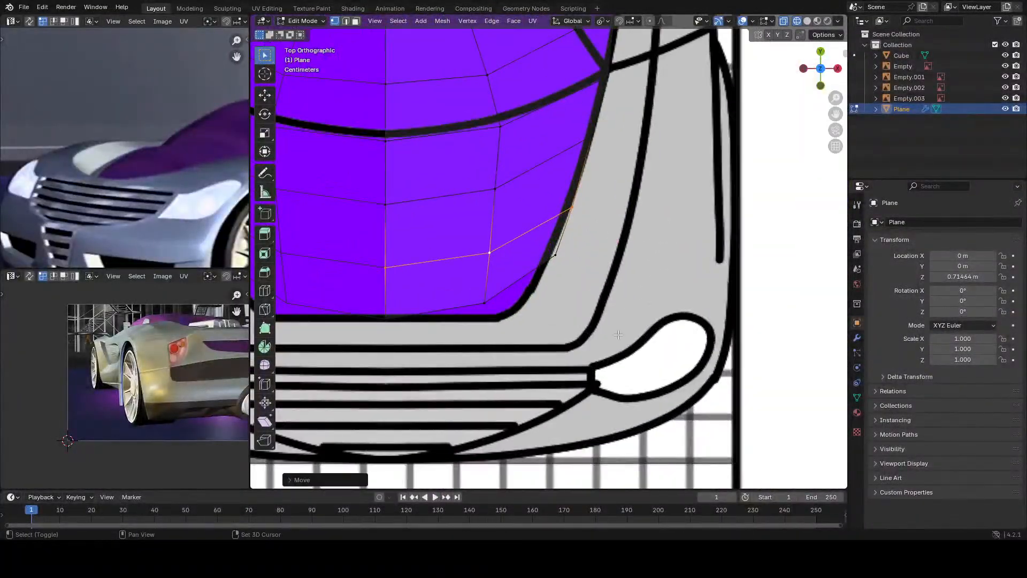
pyautogui.scroll(2, 587, 334)
pyautogui.click(550, 322)
pyautogui.press('g')
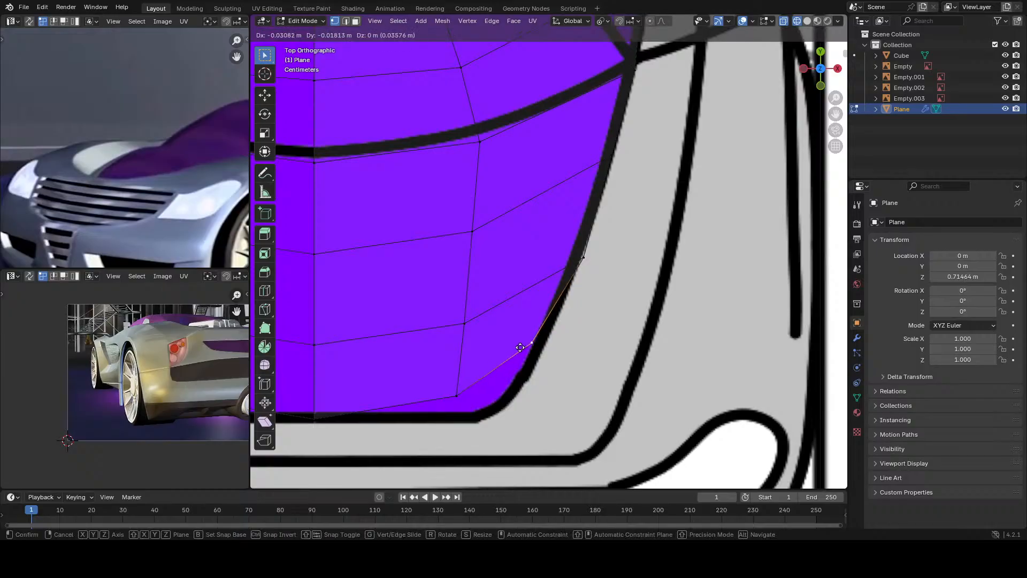
pyautogui.click(516, 352)
# Step: Move the hood's intermediate front-edge vertex about 0.035 m toward the centreline and shift the vertex behind it slightly the same way
pyautogui.click(456, 395)
pyautogui.press('g')
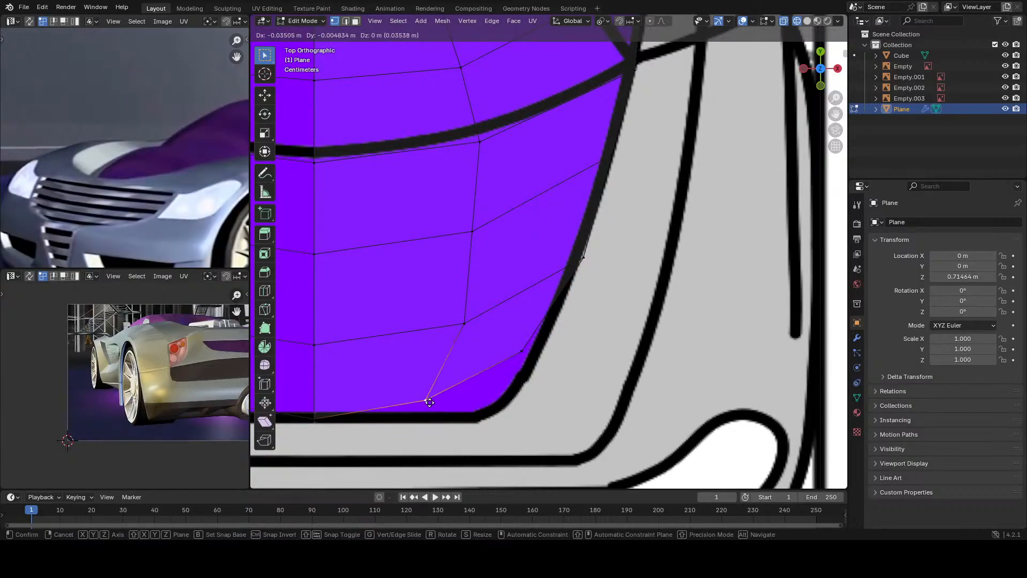
pyautogui.click(459, 340)
pyautogui.click(464, 323)
pyautogui.press('g')
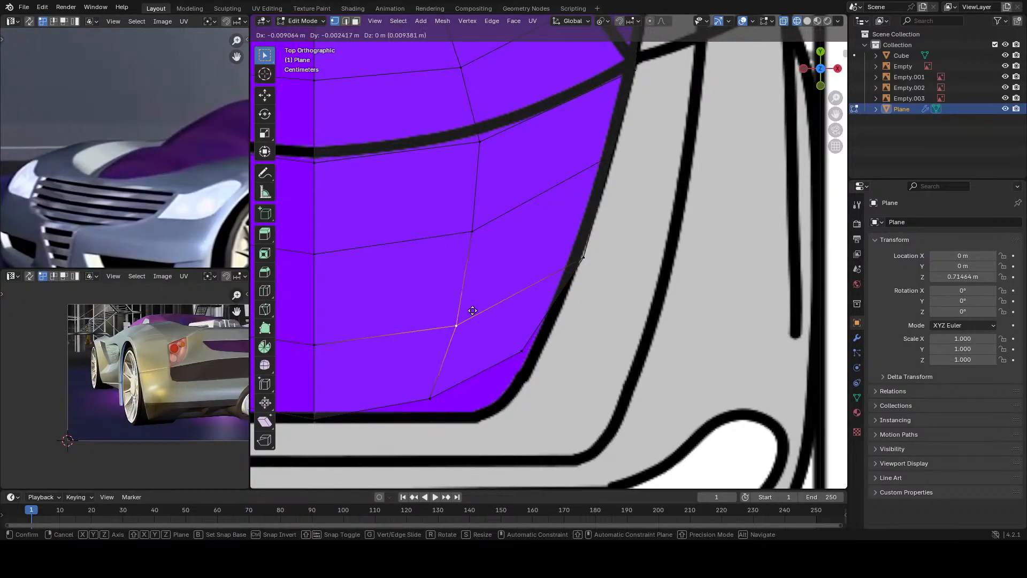
pyautogui.click(473, 311)
pyautogui.scroll(-4, 544, 261)
pyautogui.scroll(1, 507, 275)
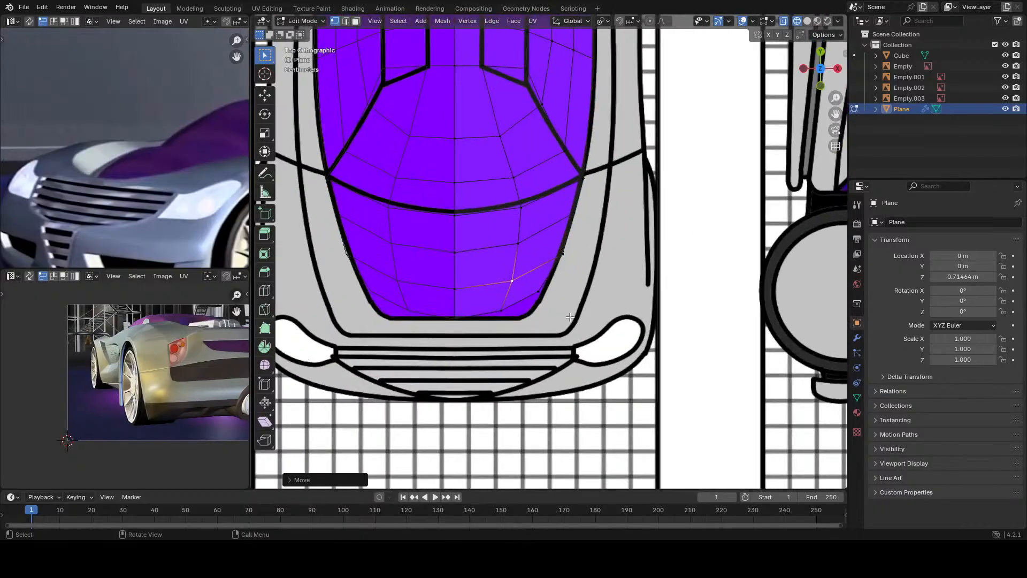
# Step: Check the hood mesh in perspective and side view, and save the file
pyautogui.moveTo(506, 274); pyautogui.dragTo(518, 229, button='middle')
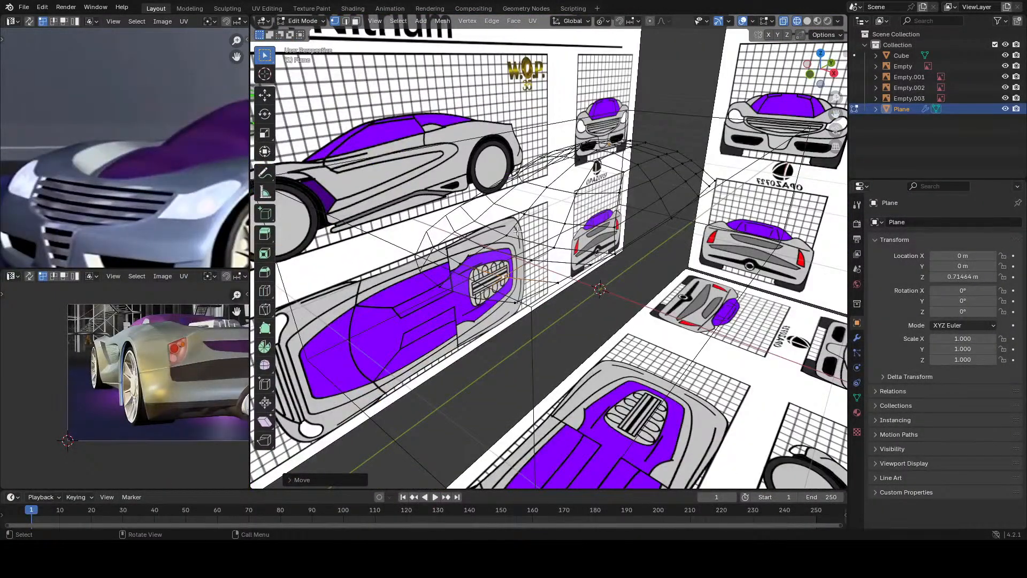
pyautogui.press('KP_3')
pyautogui.scroll(-2, 528, 275)
pyautogui.keyDown('ctrl'); pyautogui.scroll(-1, 528, 275); pyautogui.keyUp('ctrl')
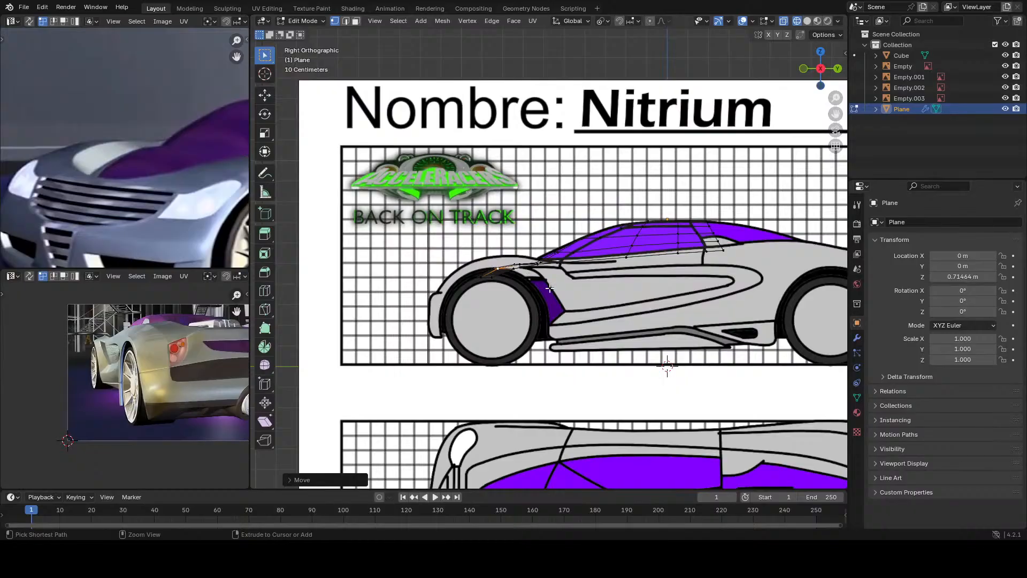
pyautogui.hotkey('ctrl', 's')
pyautogui.scroll(3, 482, 299)
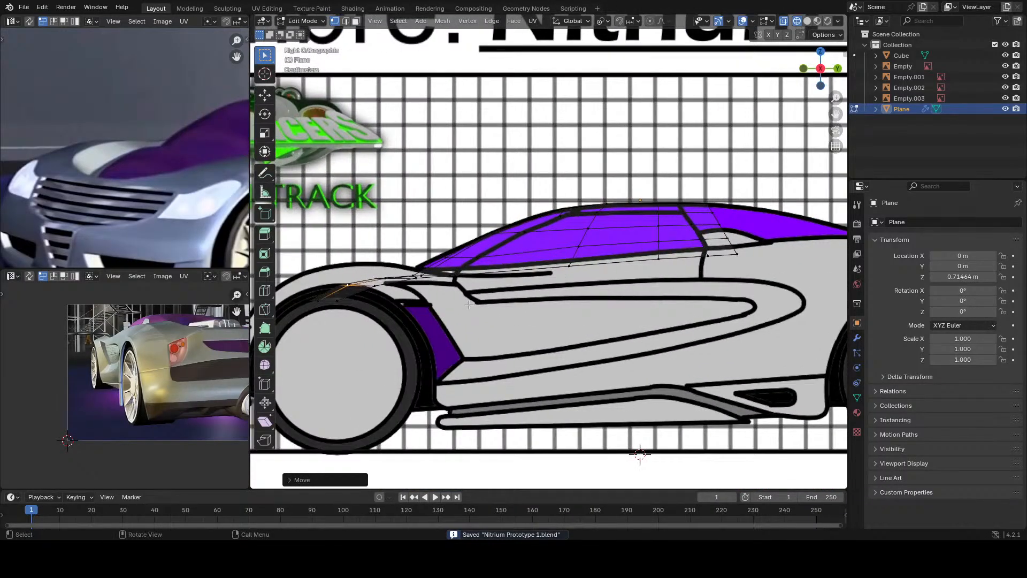
# Step: Switch to solid shading, leave Edit Mode and hide the cube that covers the car mesh
pyautogui.press('KP_7')
pyautogui.scroll(-4, 468, 304)
pyautogui.scroll(5, 554, 371)
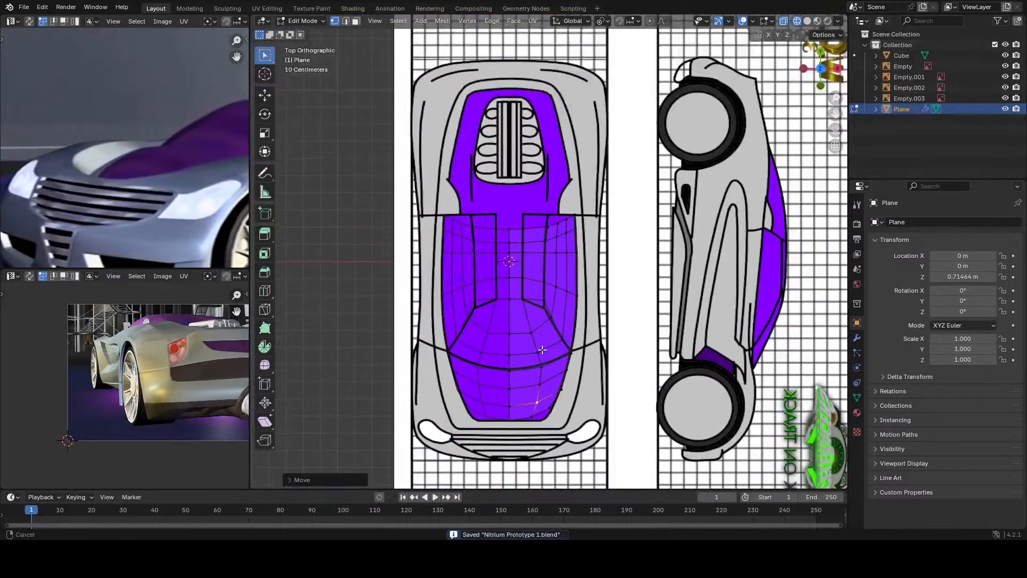
pyautogui.scroll(-5, 554, 372)
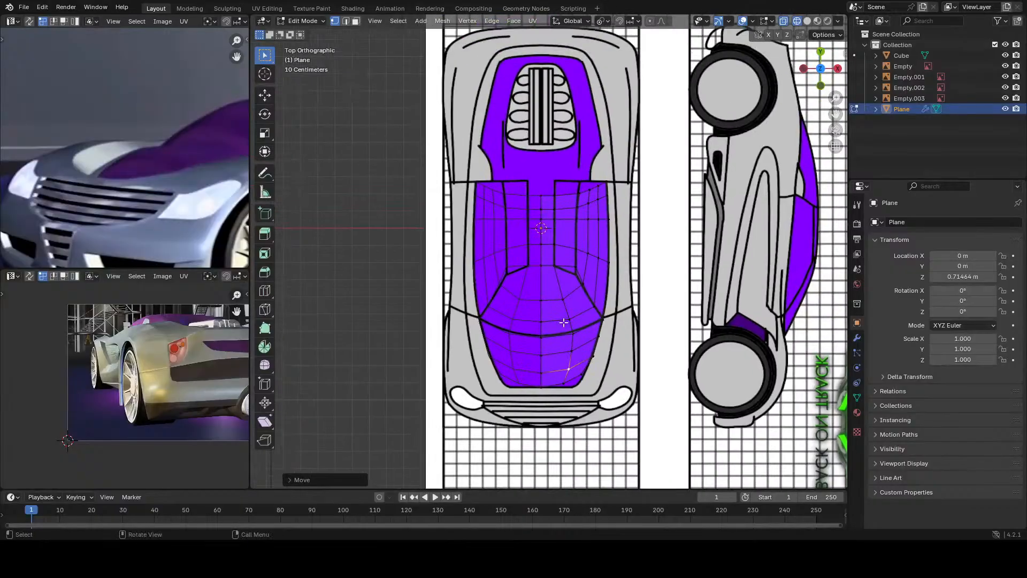
pyautogui.scroll(3, 551, 277)
pyautogui.moveTo(552, 277)
pyautogui.mouseDown(button='middle')
pyautogui.moveTo(528, 297)
pyautogui.moveTo(585, 324)
pyautogui.mouseUp(button='middle')
pyautogui.hotkey('shift', 'z')
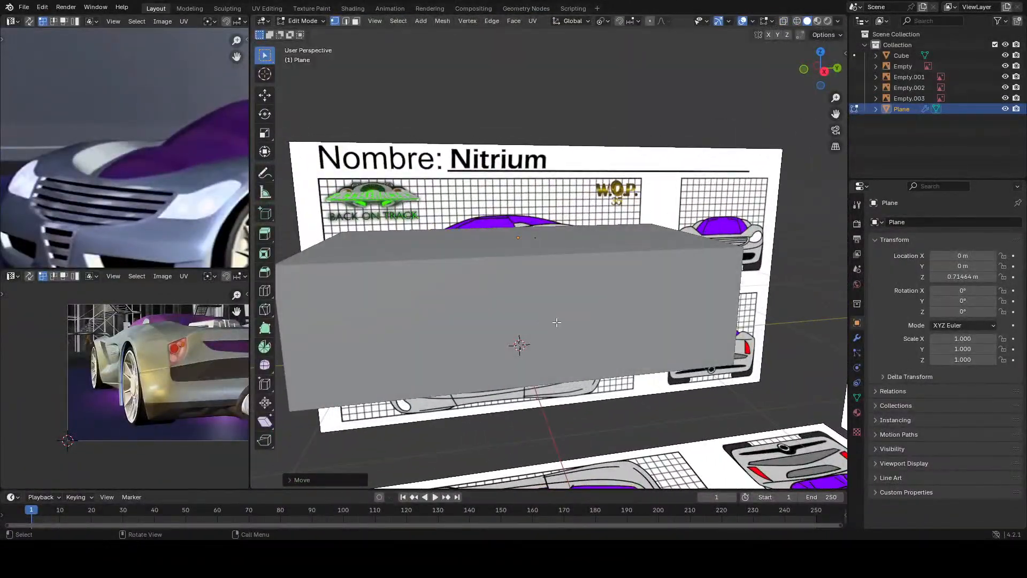
pyautogui.press('Tab')
pyautogui.click(576, 322)
pyautogui.press('h')
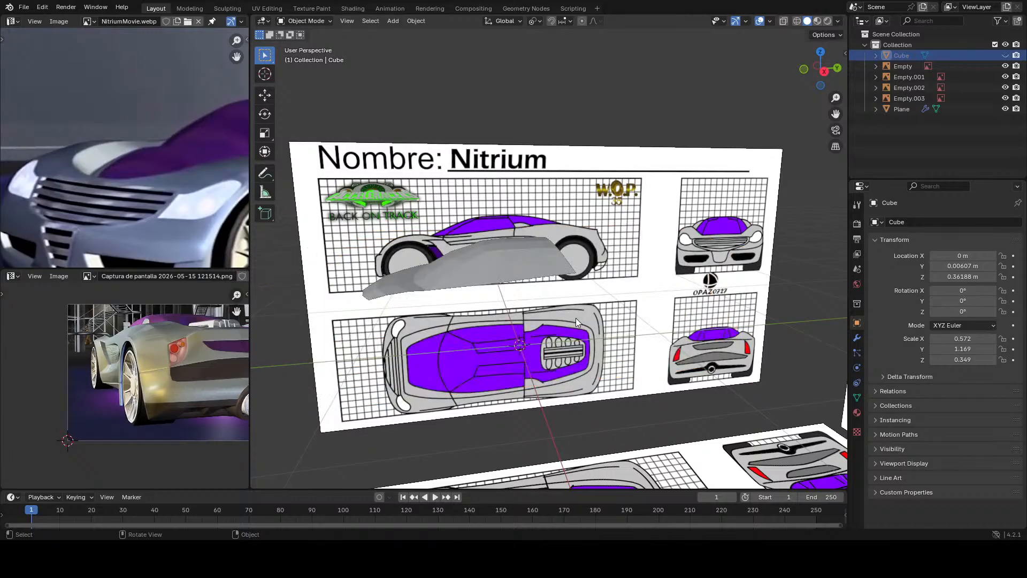
# Step: Select the car's plane mesh, check its shaded shape from the side and top, and return to editing it in wireframe top view
pyautogui.click(519, 279)
pyautogui.moveTo(519, 280); pyautogui.dragTo(499, 318, button='middle')
pyautogui.press('KP_3')
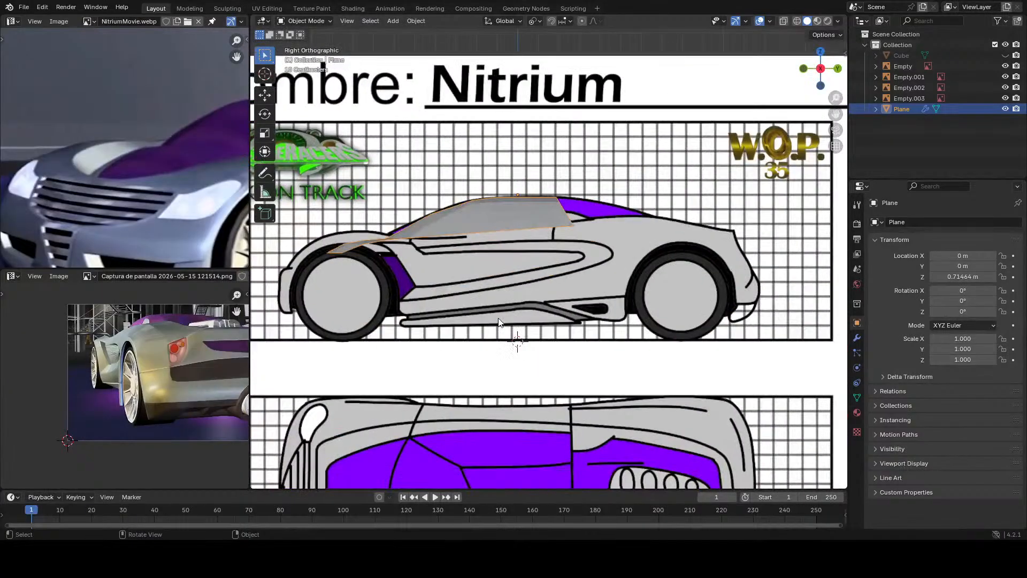
pyautogui.press('KP_7')
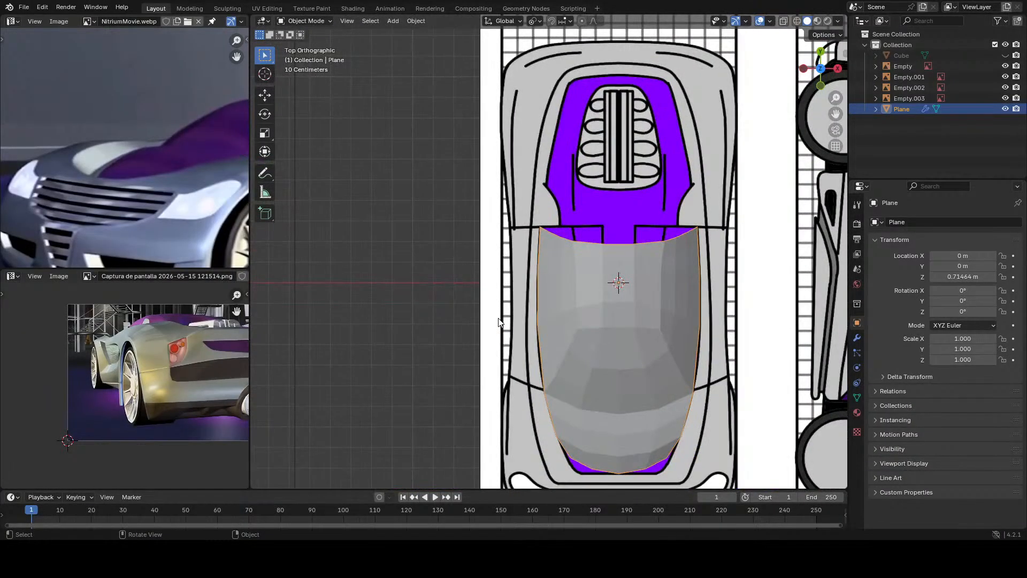
pyautogui.press('KP_Decimal')
pyautogui.press('Tab')
pyautogui.scroll(3, 547, 300)
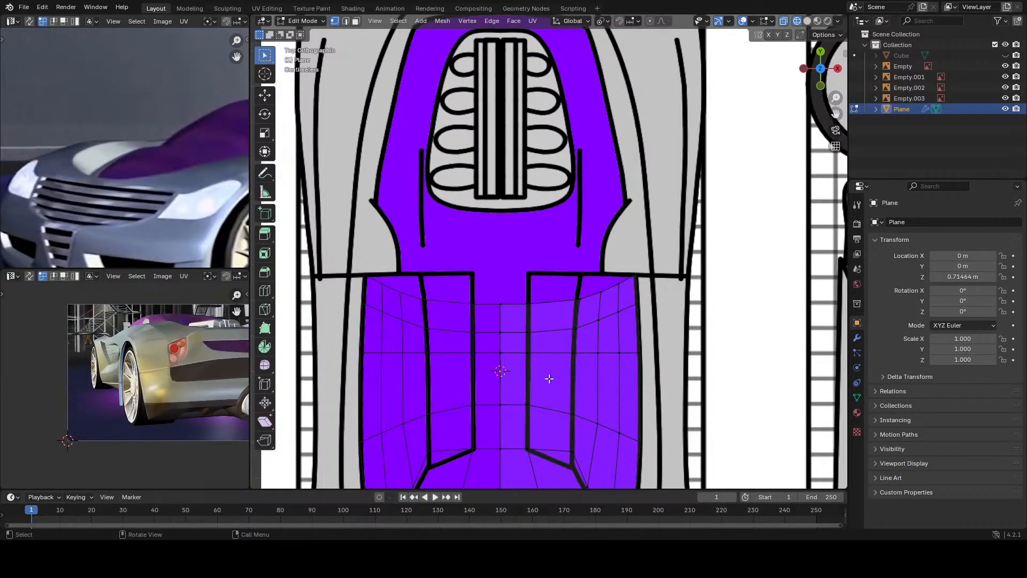
# Step: Examine the rear roof and engine cover area in the reference photo and in the top and side blueprints
pyautogui.keyDown('shift'); pyautogui.moveTo(497, 314); pyautogui.dragTo(493, 369, button='middle'); pyautogui.keyUp('shift')
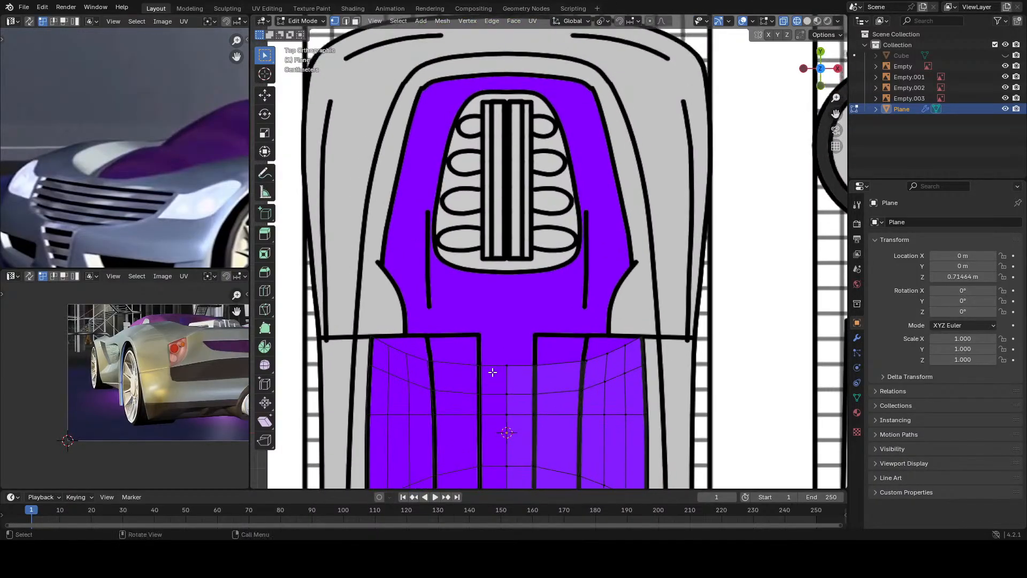
pyautogui.scroll(-7, 109, 199)
pyautogui.keyDown('shift'); pyautogui.moveTo(162, 210); pyautogui.dragTo(110, 221, button='middle'); pyautogui.keyUp('shift')
pyautogui.scroll(7, 110, 219)
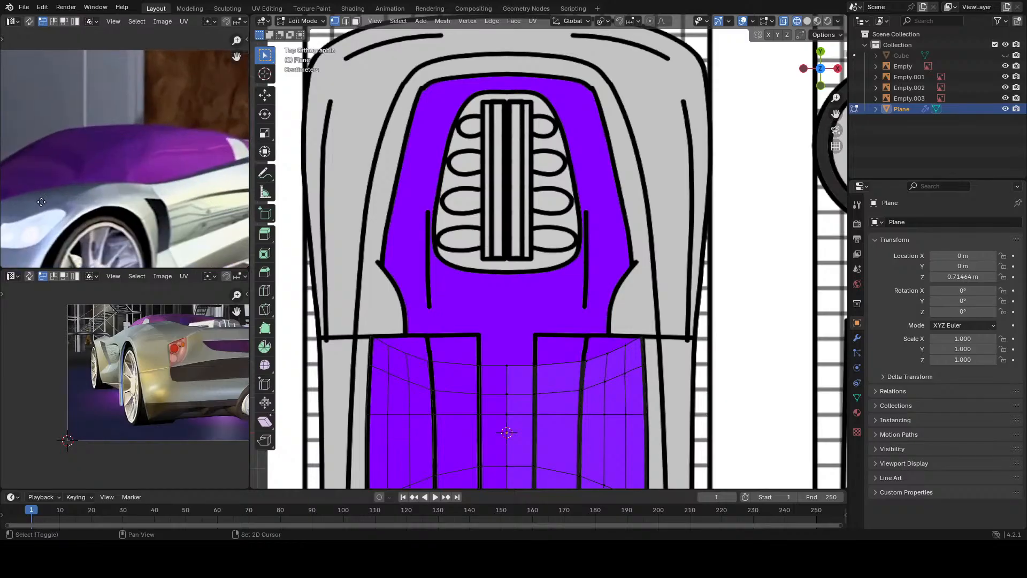
pyautogui.keyDown('shift'); pyautogui.moveTo(146, 162); pyautogui.dragTo(76, 207, button='middle'); pyautogui.keyUp('shift')
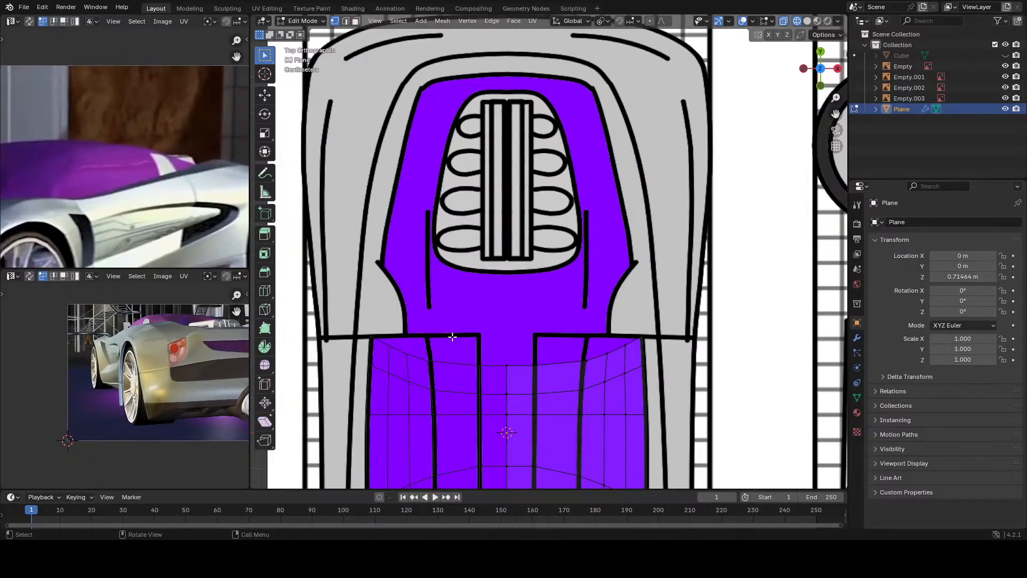
pyautogui.moveTo(588, 373); pyautogui.dragTo(573, 364, button='middle')
pyautogui.press('KP_5')
pyautogui.press('KP_3')
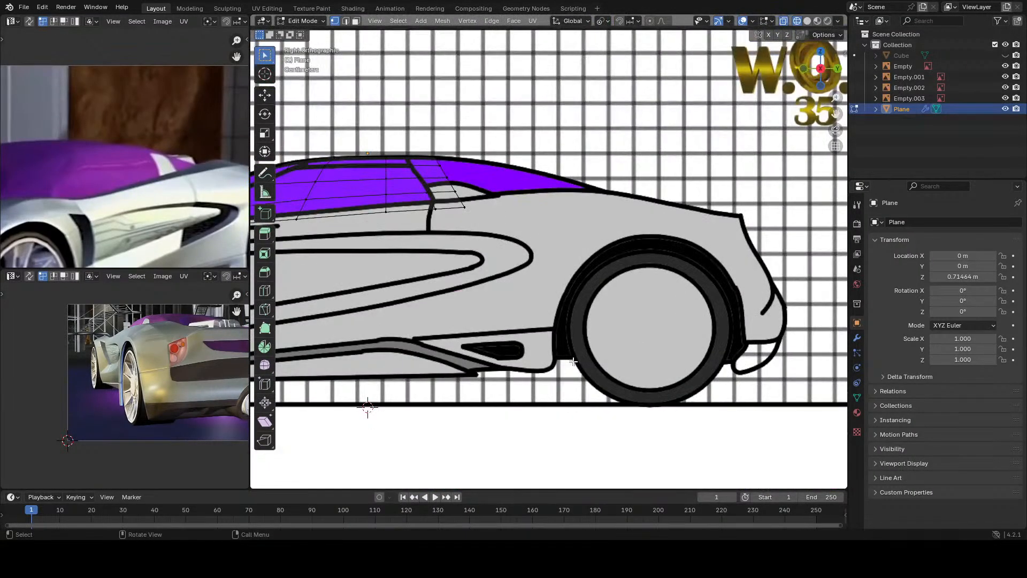
pyautogui.scroll(5, 672, 374)
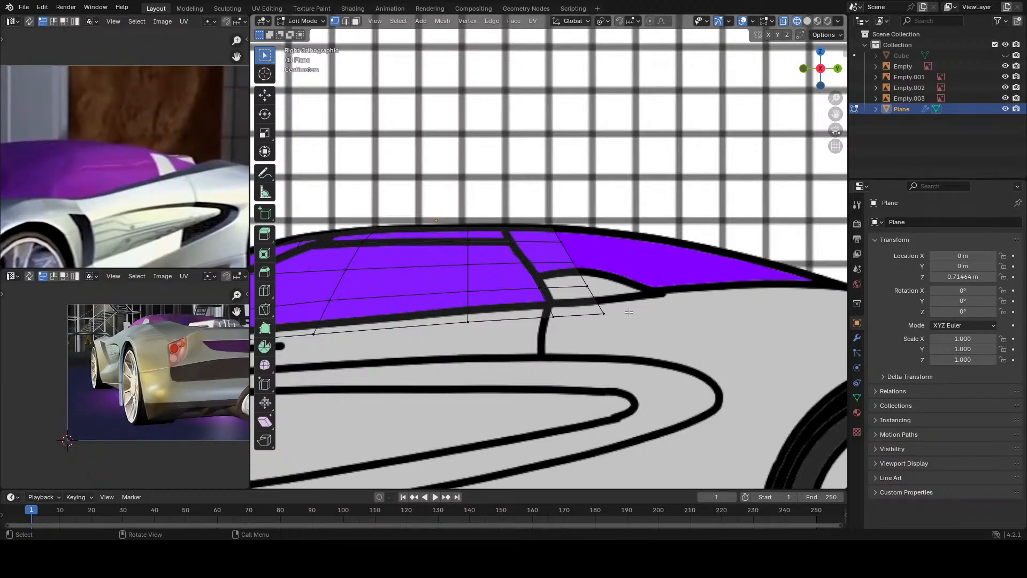
pyautogui.press('KP_7')
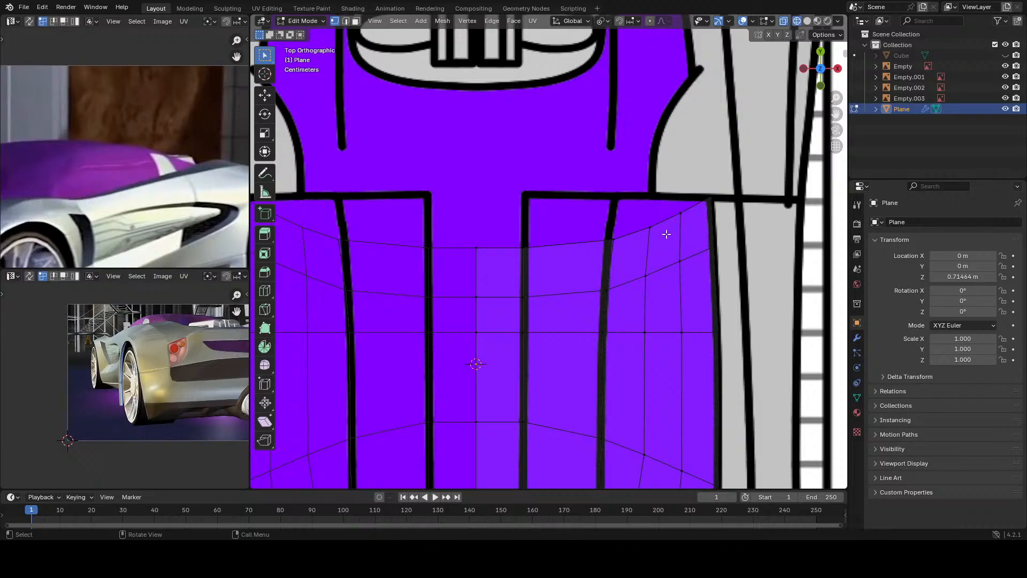
pyautogui.press('KP_3')
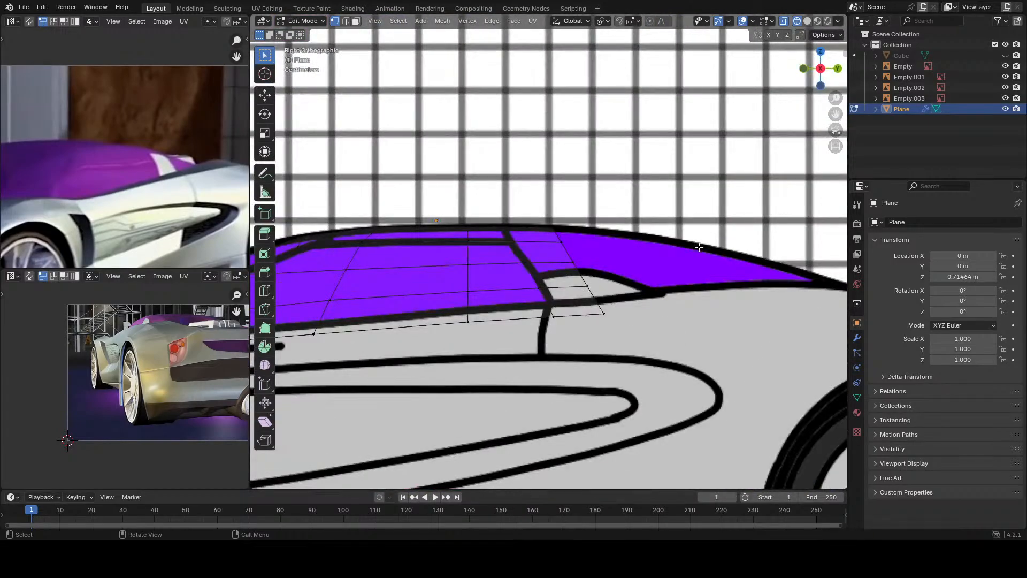
pyautogui.scroll(2, 605, 300)
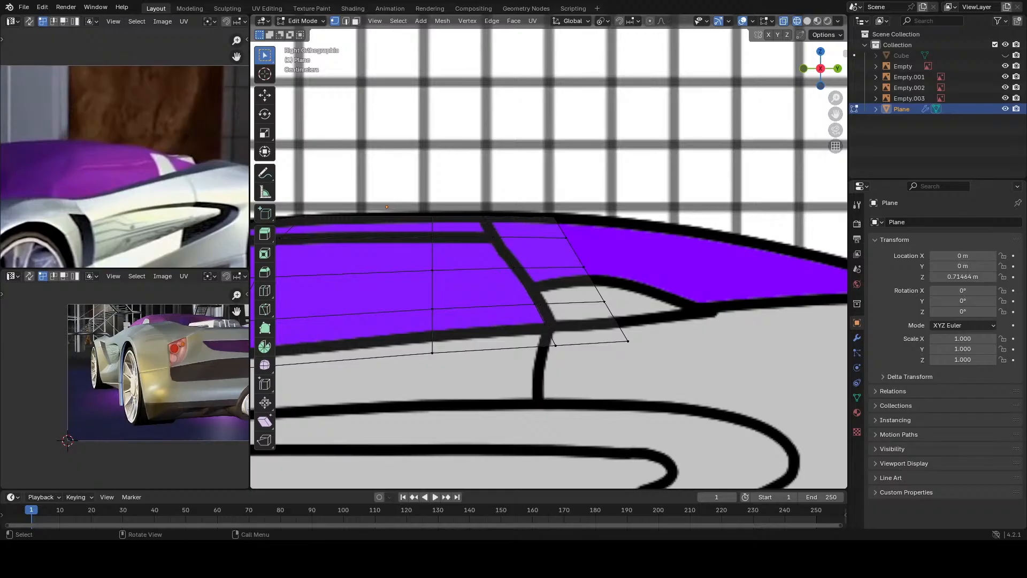
pyautogui.scroll(-2, 542, 309)
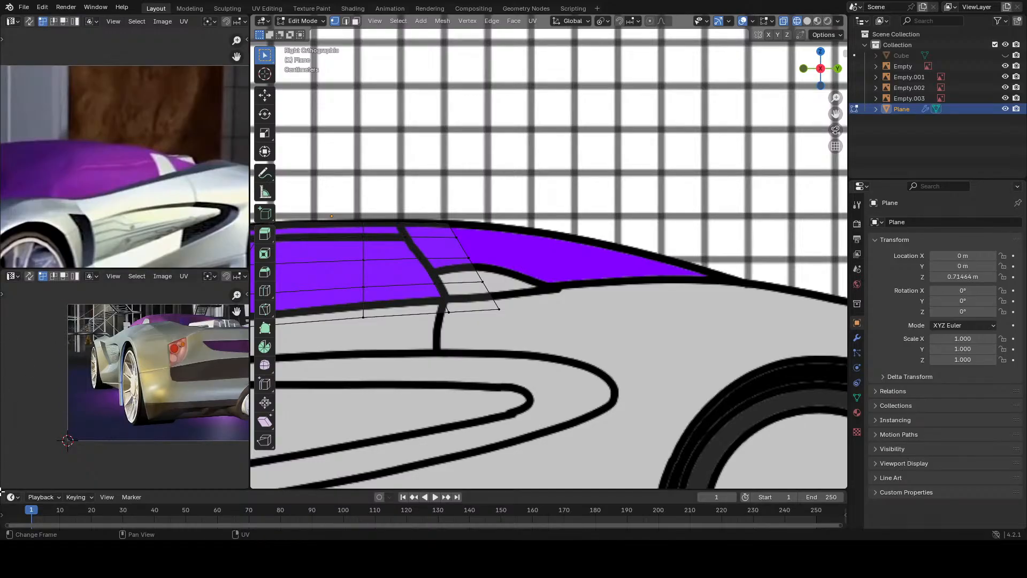
# Step: Split the lower reference image area in two and load the green engine photo into the new one
pyautogui.moveTo(2, 486); pyautogui.dragTo(177, 359)
pyautogui.scroll(-3, 112, 412)
pyautogui.scroll(6, 112, 412)
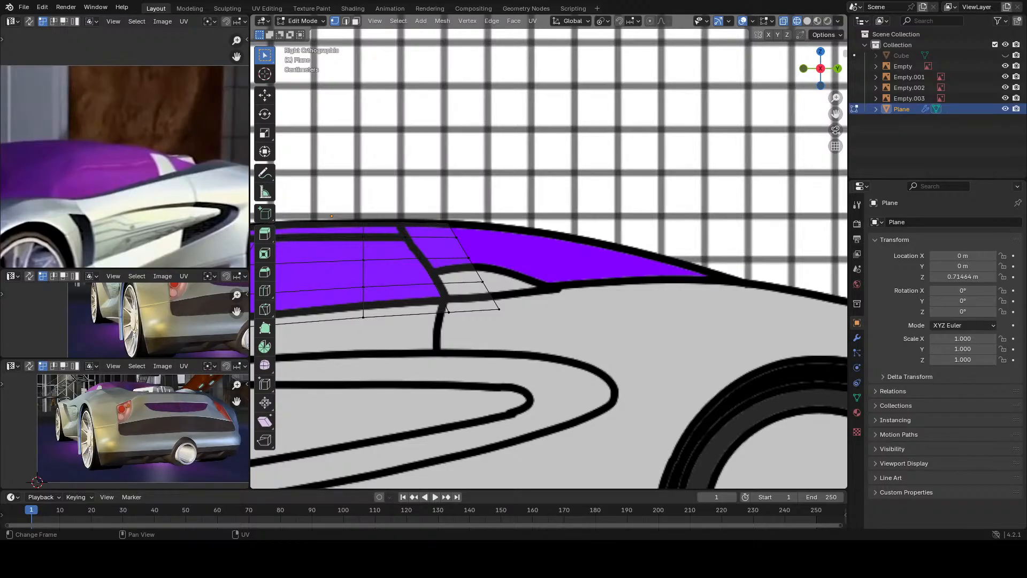
pyautogui.moveTo(57, 454); pyautogui.dragTo(56, 454)
pyautogui.scroll(4, 123, 450)
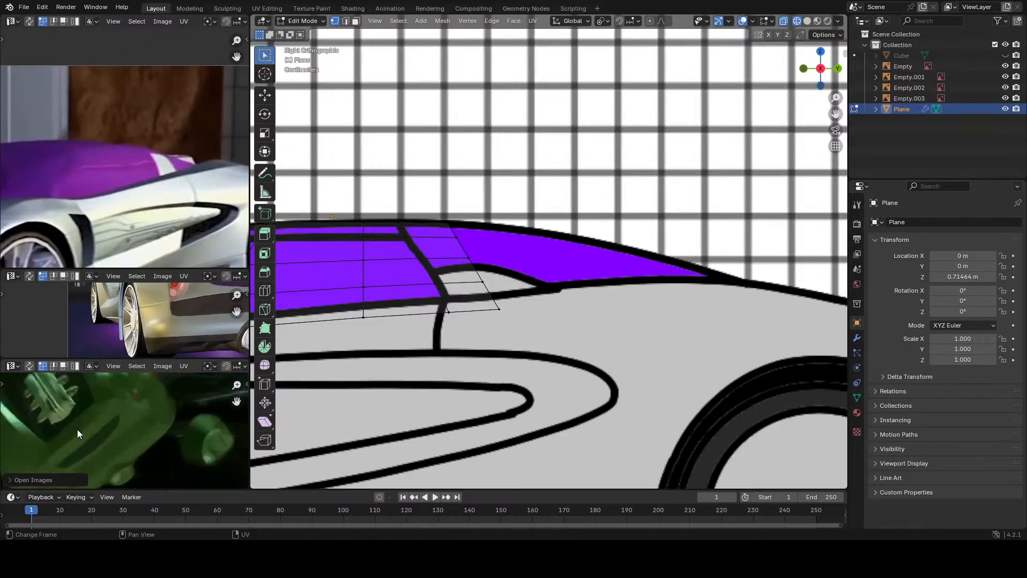
# Step: Frame the engine in the green photo and the rear deck in the rear-view photo, comparing both with the side blueprint
pyautogui.moveTo(77, 429); pyautogui.dragTo(123, 445, button='middle')
pyautogui.scroll(-3, 140, 297)
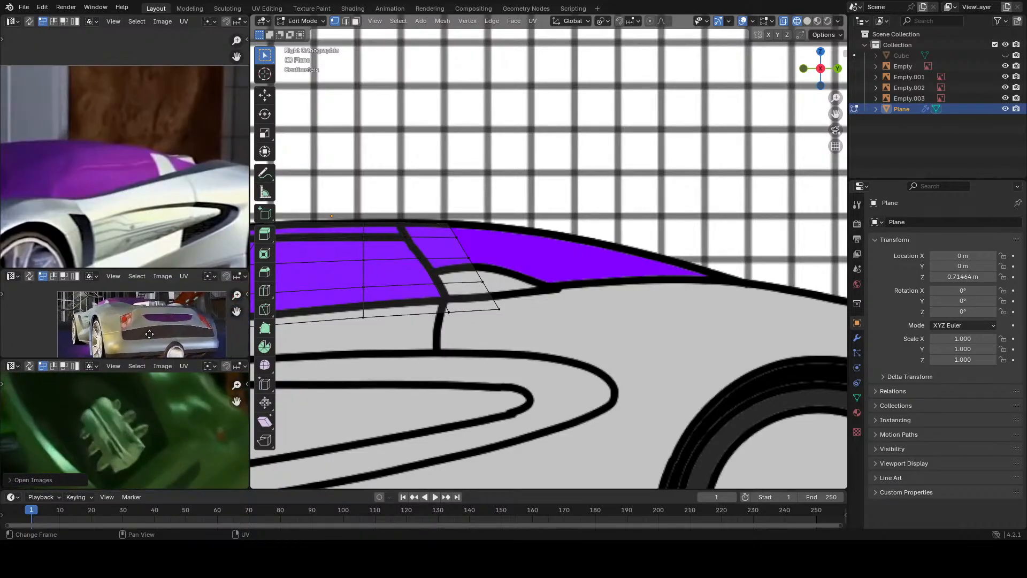
pyautogui.scroll(4, 167, 312)
pyautogui.scroll(3, 155, 340)
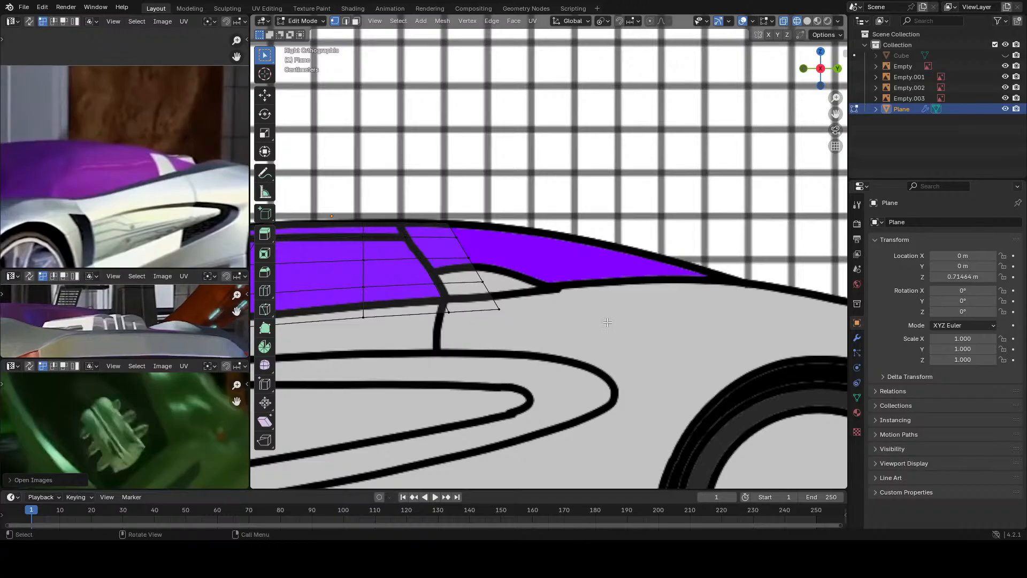
pyautogui.scroll(-2, 546, 306)
pyautogui.scroll(-2, 167, 418)
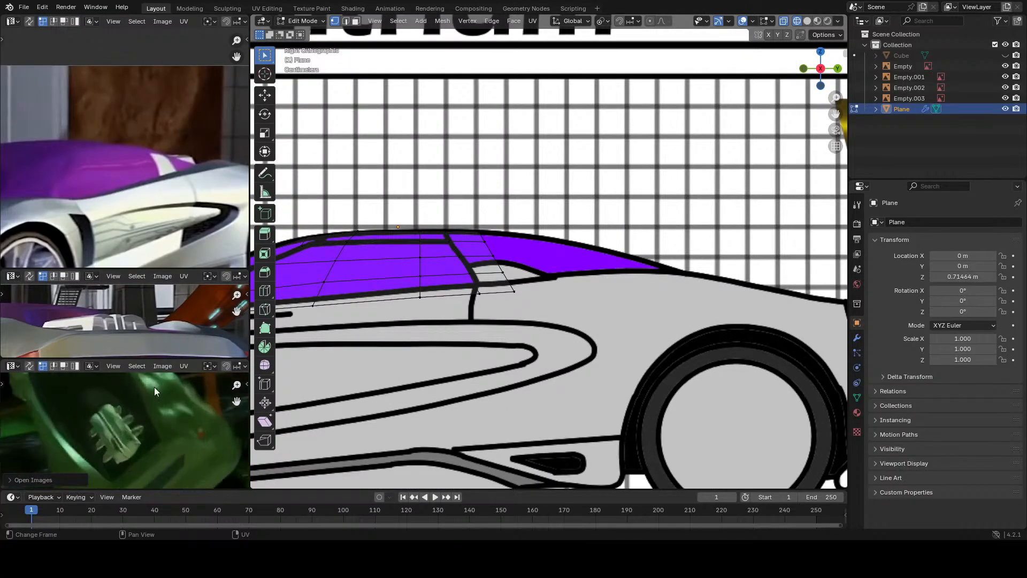
pyautogui.scroll(-2, 134, 332)
pyautogui.scroll(2, 134, 332)
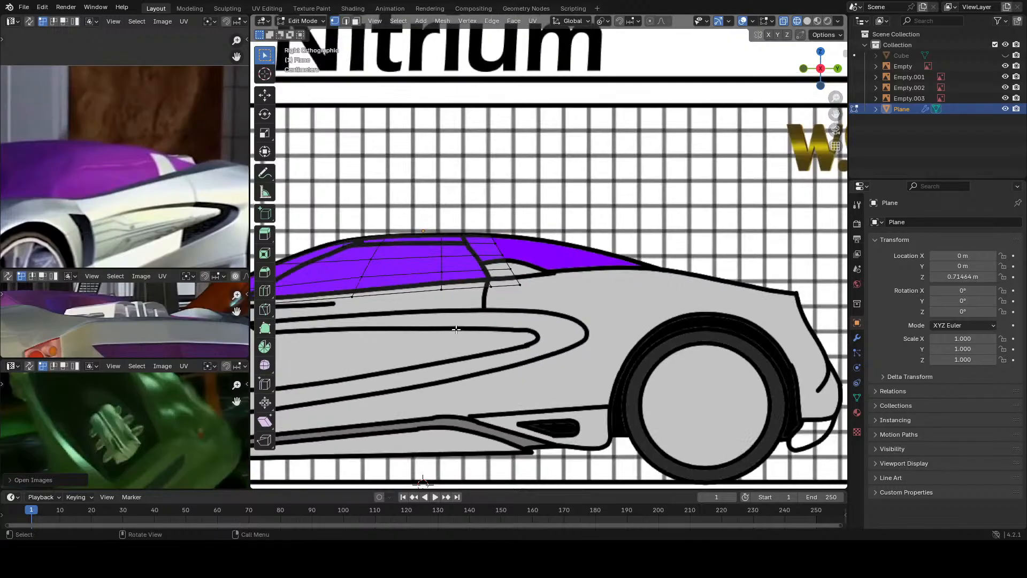
# Step: Compare the roof mesh's rear edge in the top blueprint with the rear deck in the rear-view photo
pyautogui.press('KP_7')
pyautogui.scroll(-2, 458, 327)
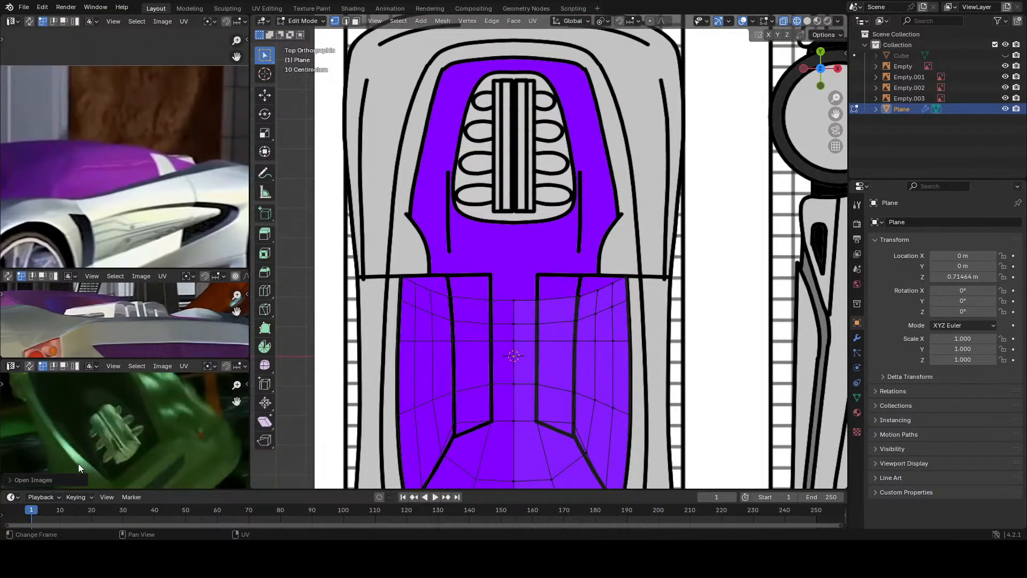
pyautogui.scroll(-2, 96, 454)
pyautogui.scroll(2, 115, 444)
pyautogui.click(576, 297)
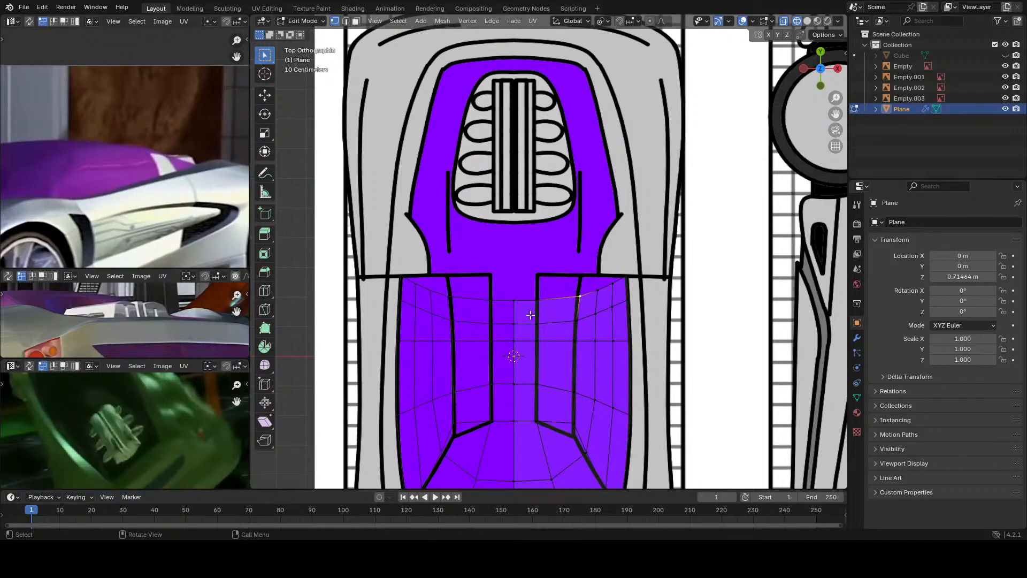
pyautogui.moveTo(105, 317); pyautogui.dragTo(140, 331, button='middle')
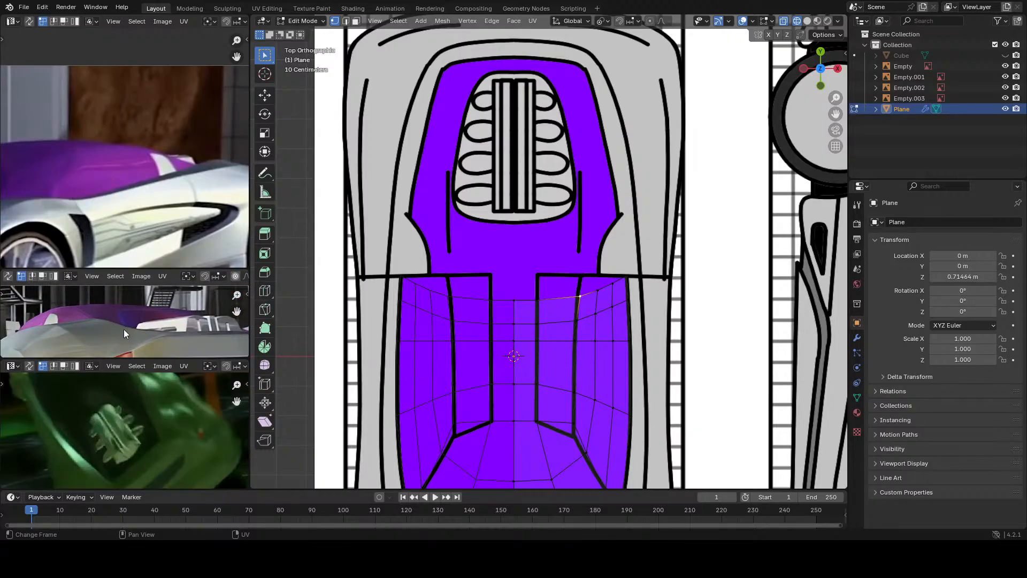
pyautogui.keyDown('shift'); pyautogui.moveTo(628, 291); pyautogui.dragTo(593, 314, button='middle'); pyautogui.keyUp('shift')
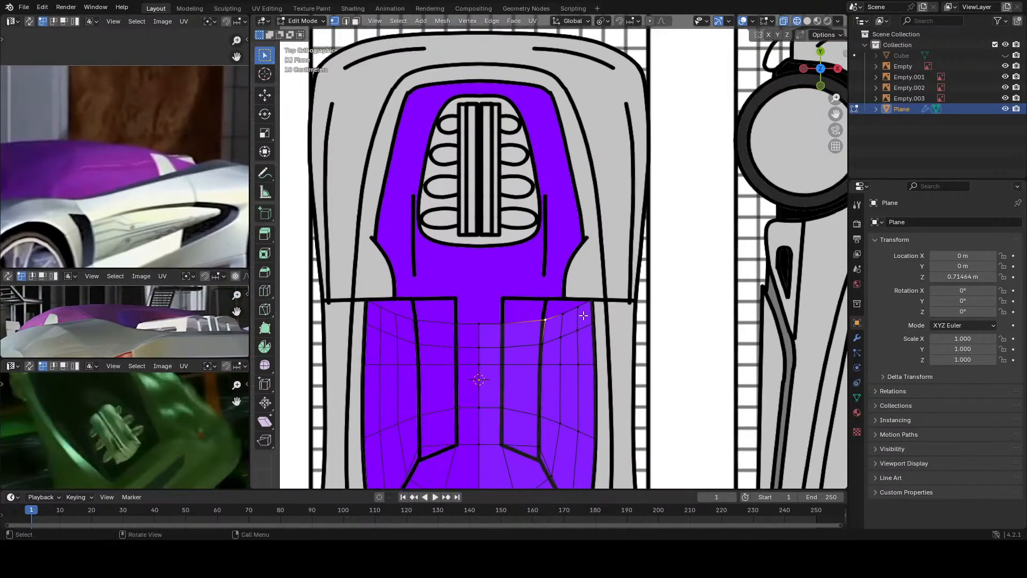
# Step: Extrude the roof's rear centre edge backward about 0.135 m along Y in the top view
pyautogui.click(591, 301)
pyautogui.click(493, 327)
pyautogui.click(506, 329)
pyautogui.press('2')
pyautogui.click(493, 326)
pyautogui.scroll(2, 503, 329)
pyautogui.press('KP_3')
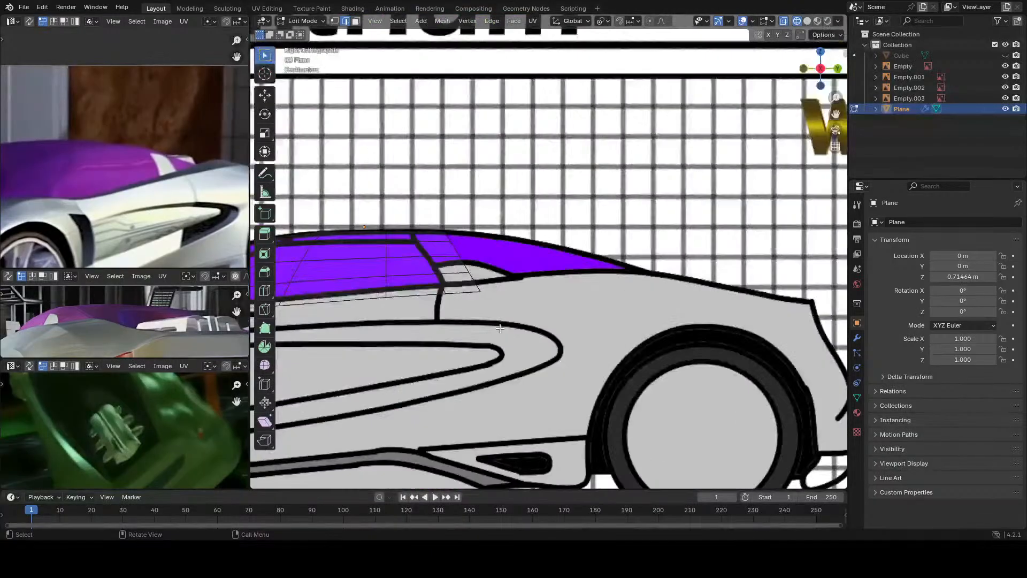
pyautogui.press('KP_7')
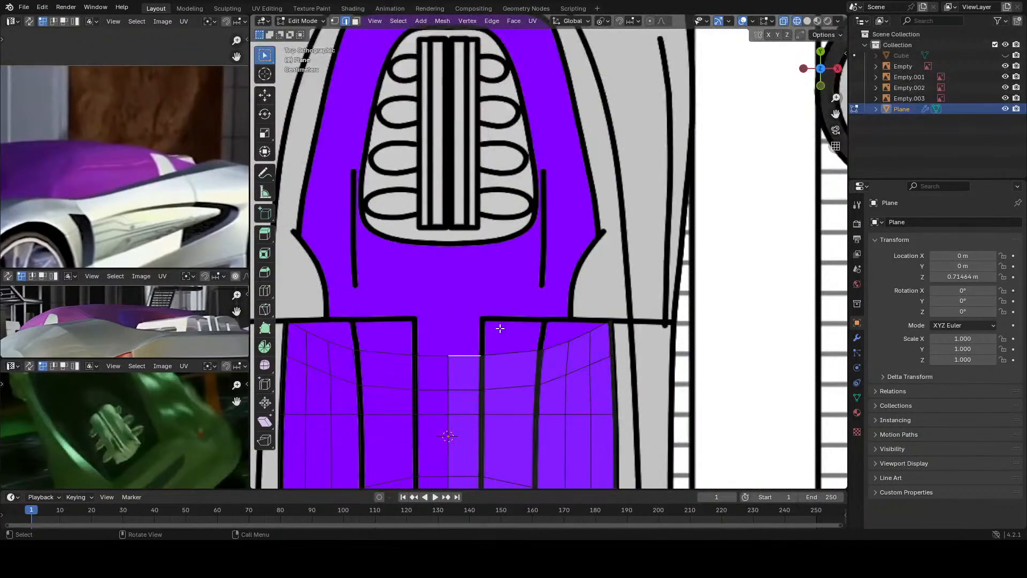
pyautogui.press('g')
pyautogui.press('y')
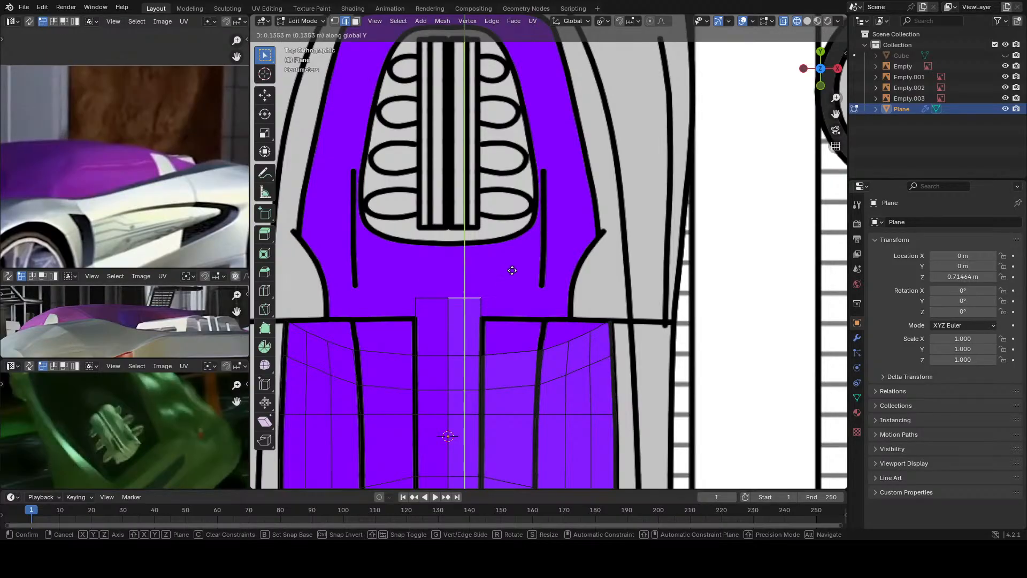
pyautogui.click(512, 270)
# Step: Add a loop cut across the middle of the centre strip extruded behind the roof
pyautogui.click(535, 346)
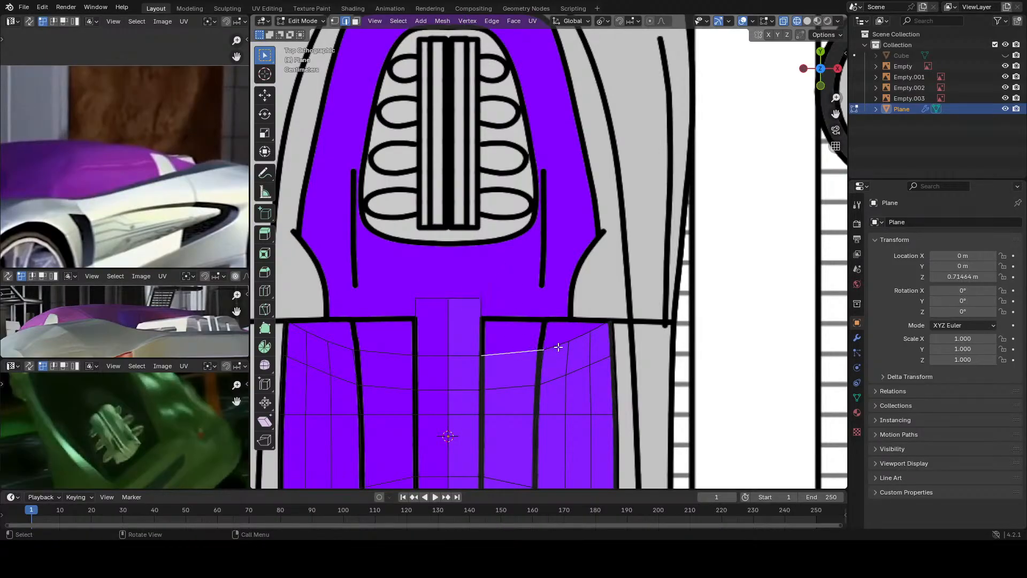
pyautogui.click(557, 344)
pyautogui.keyDown('ctrl'); pyautogui.click(597, 335); pyautogui.keyUp('ctrl')
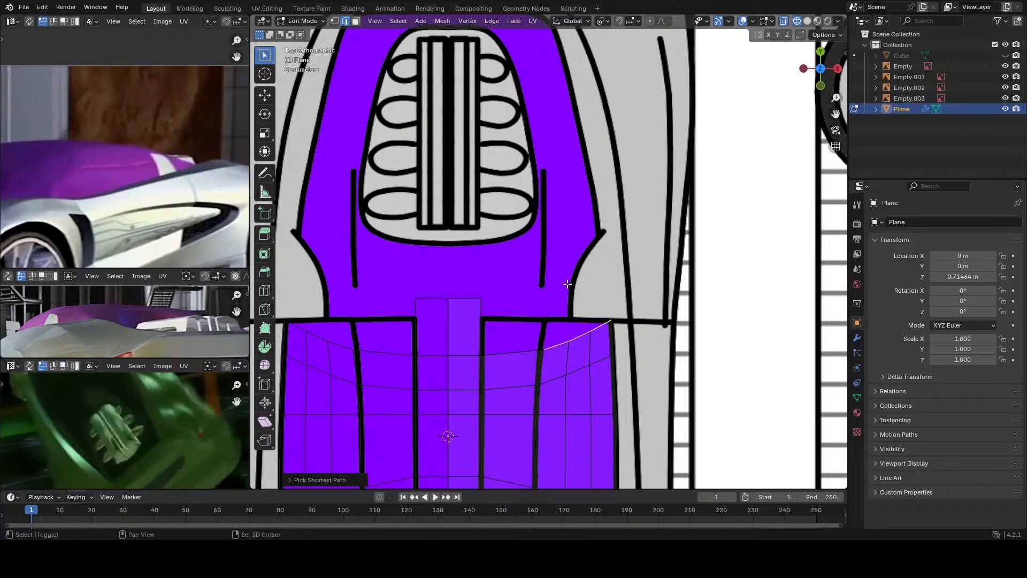
pyautogui.keyDown('shift'); pyautogui.moveTo(567, 285); pyautogui.dragTo(546, 358, button='middle'); pyautogui.keyUp('shift')
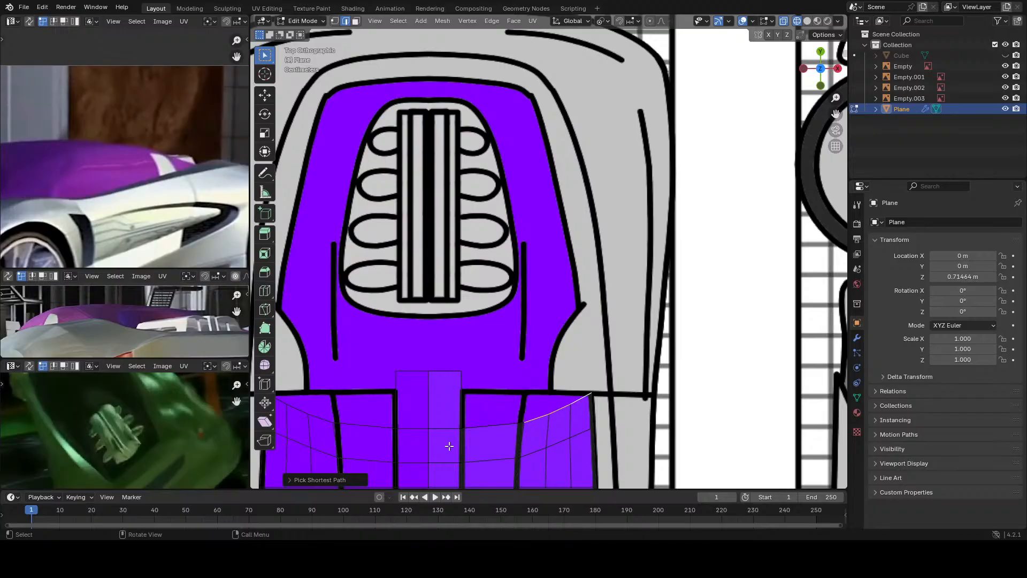
pyautogui.click(459, 392)
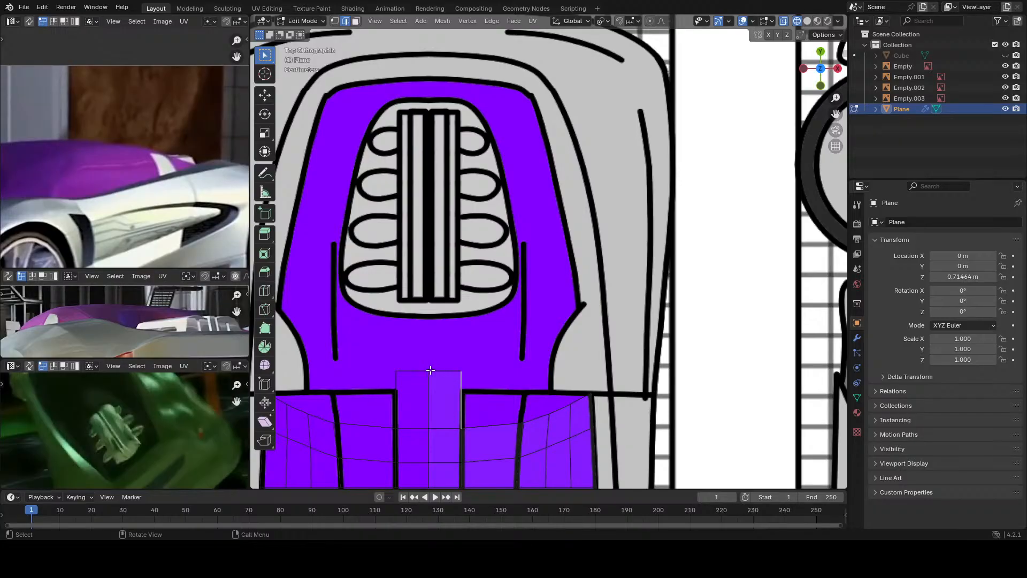
pyautogui.click(445, 371)
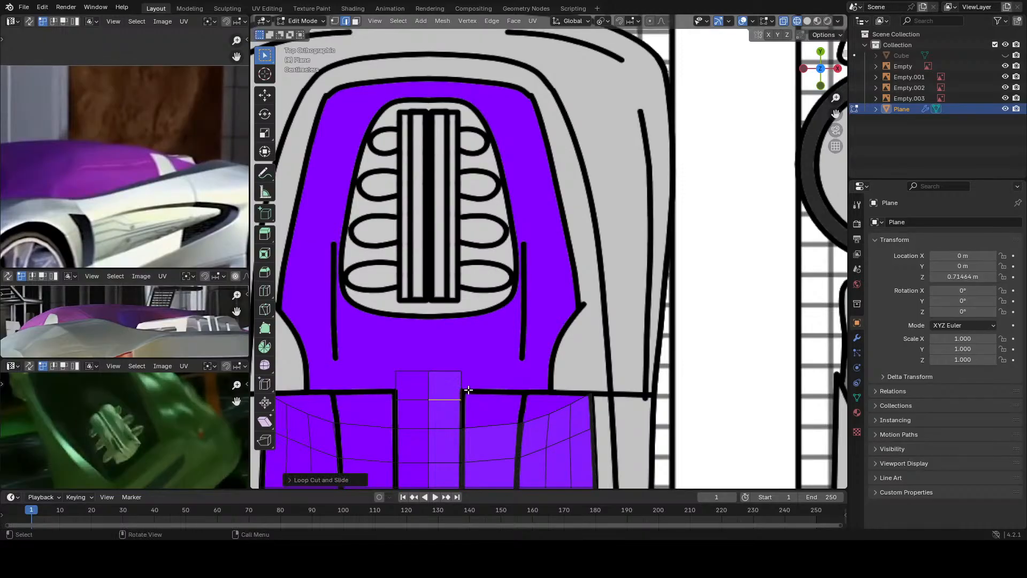
# Step: Try to extrude the strip's rear outer edge about 0.145 m sideways to the deck's crease line, and undo it
pyautogui.click(464, 393)
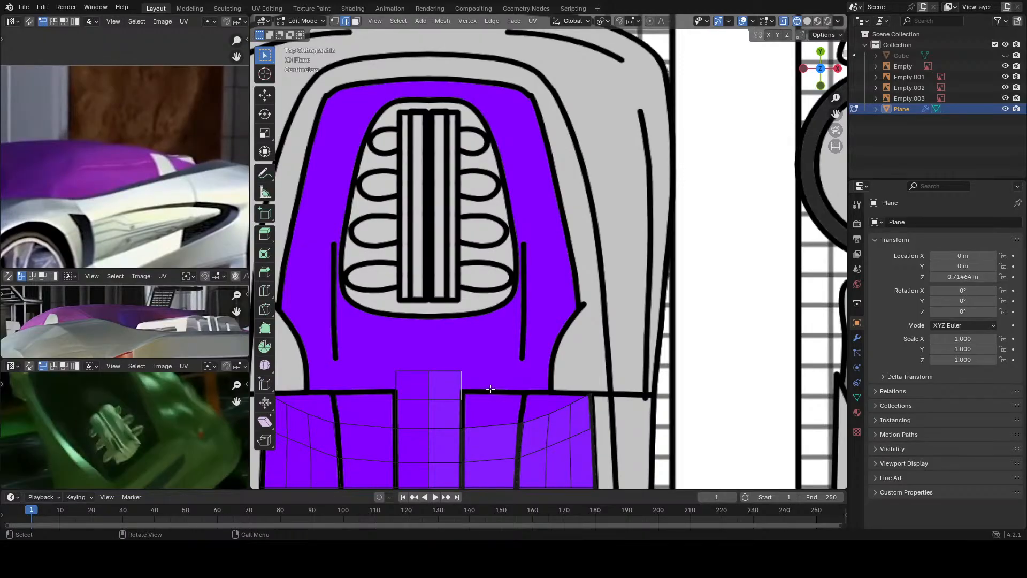
pyautogui.press('e')
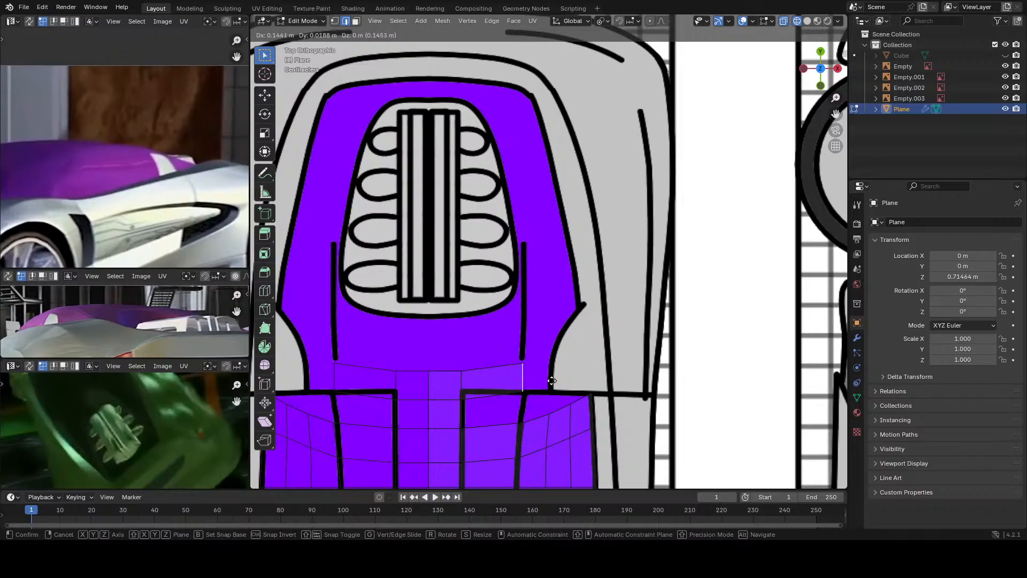
pyautogui.click(552, 381)
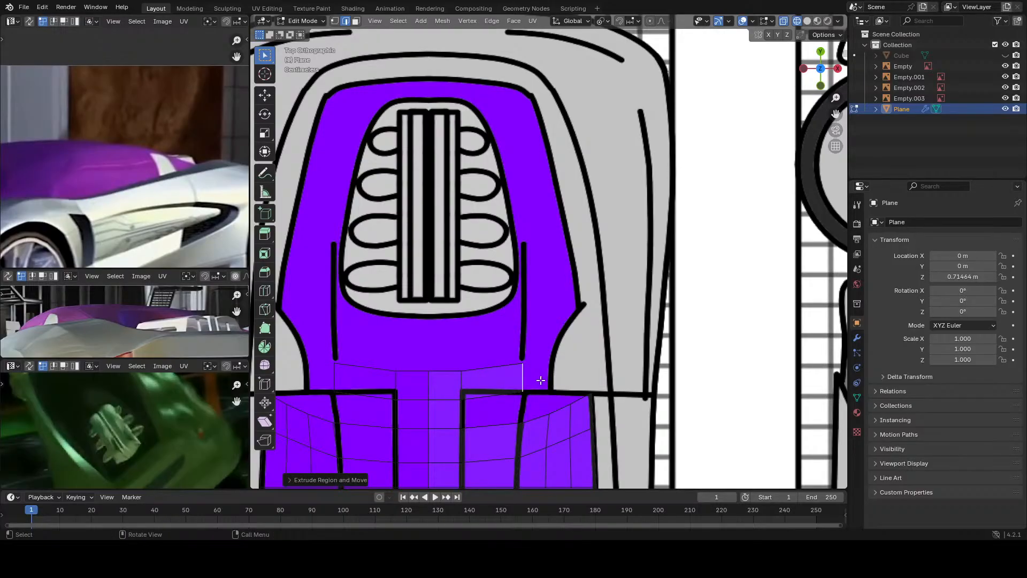
pyautogui.hotkey('ctrl', 'z')
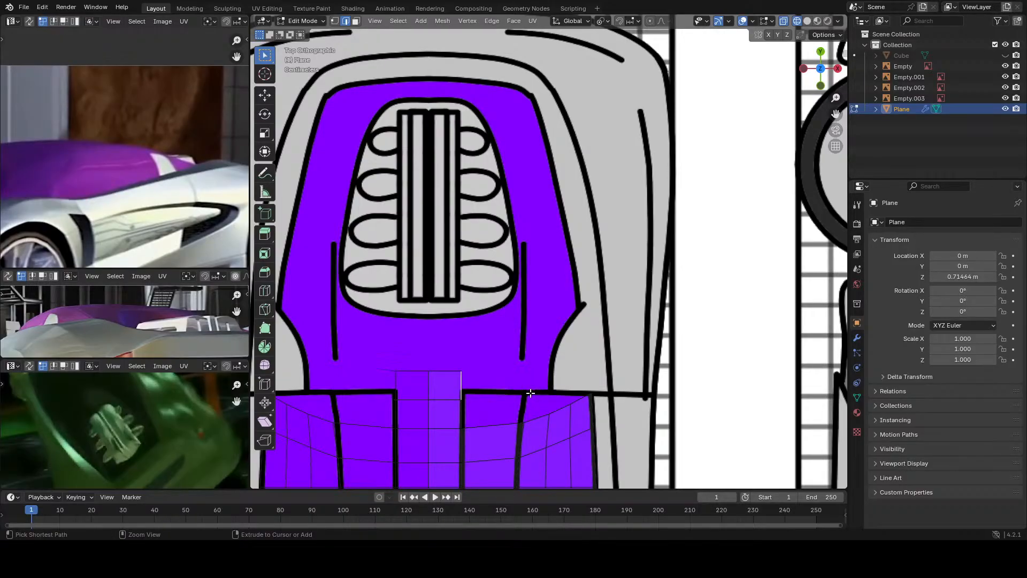
# Step: Move the centre strip's rear edge vertically along Z to follow the roofline in the side blueprint
pyautogui.click(449, 379)
pyautogui.press('KP_3')
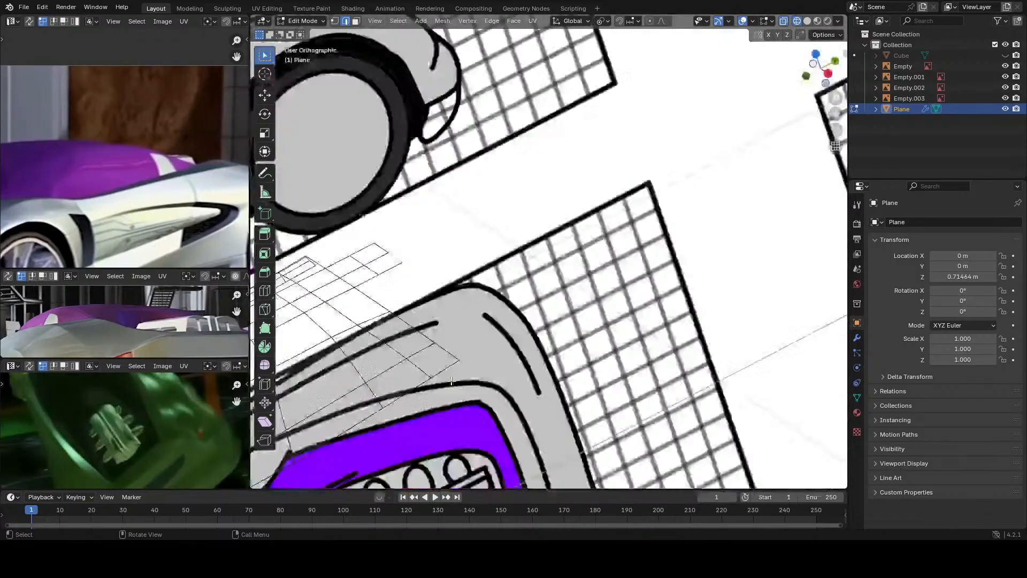
pyautogui.press('g')
pyautogui.press('z')
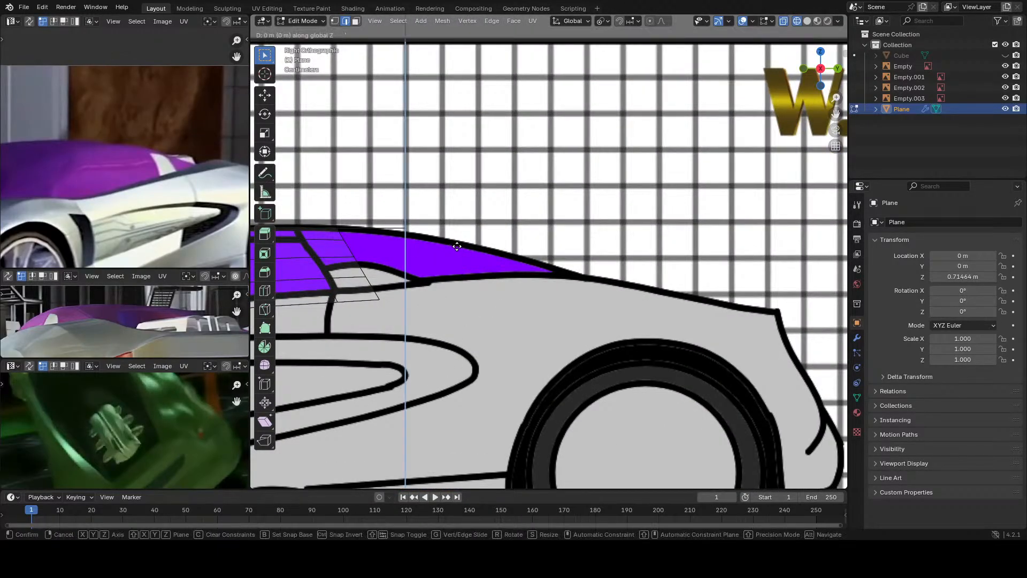
pyautogui.click(470, 311)
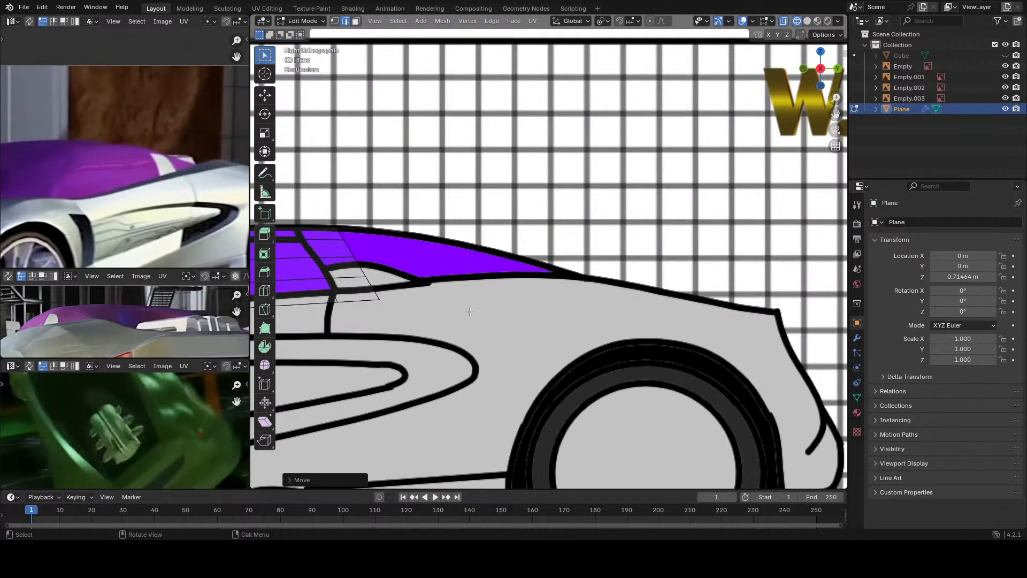
# Step: Extrude the strip's rear edge backward along Y, over the engine, to the rear end of the purple deck
pyautogui.press('KP_7')
pyautogui.scroll(2, 469, 311)
pyautogui.scroll(-3, 470, 321)
pyautogui.keyDown('shift'); pyautogui.moveTo(465, 351); pyautogui.dragTo(555, 360, button='middle'); pyautogui.keyUp('shift')
pyautogui.scroll(1, 555, 360)
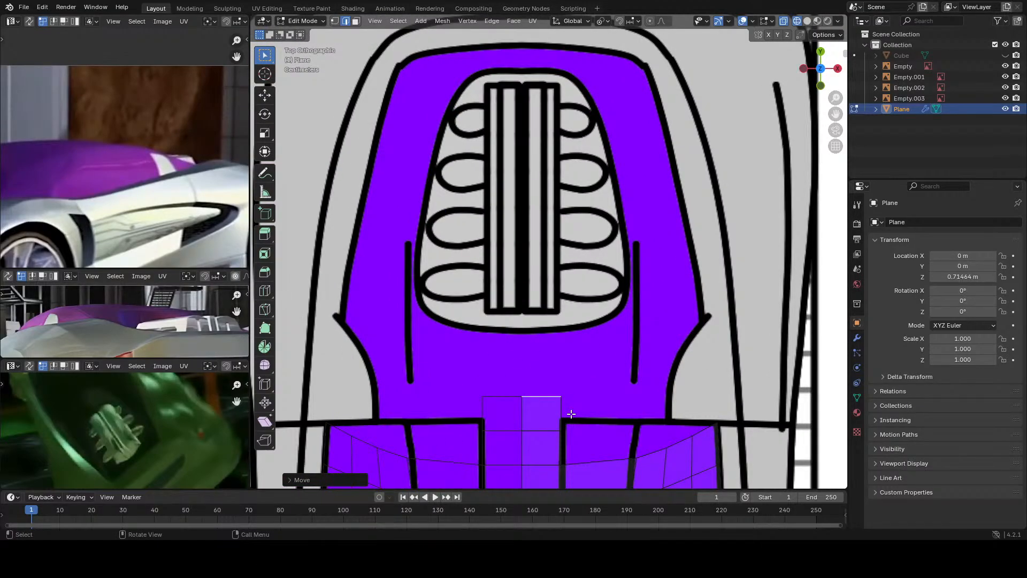
pyautogui.press('g')
pyautogui.press('y')
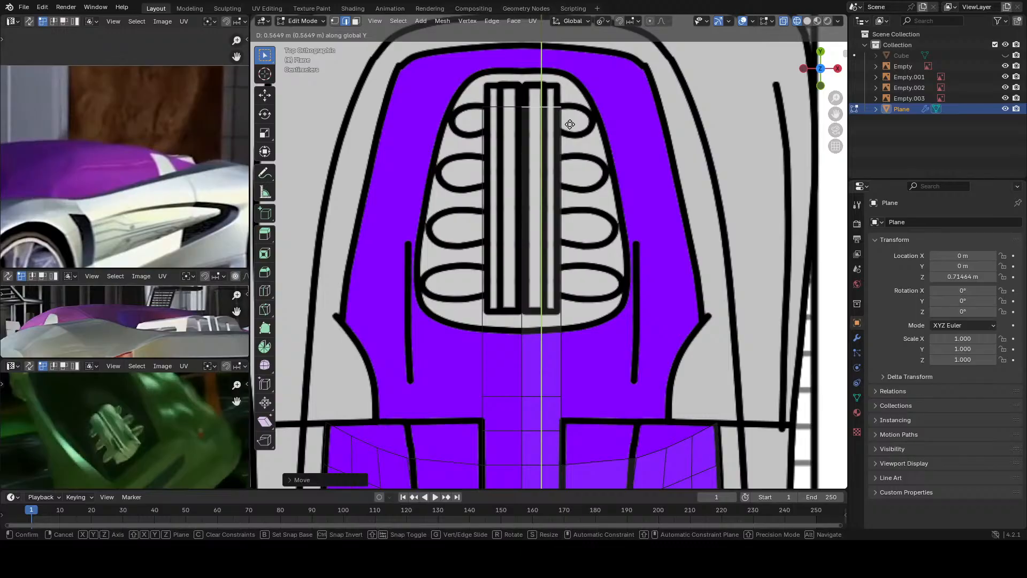
pyautogui.click(580, 63)
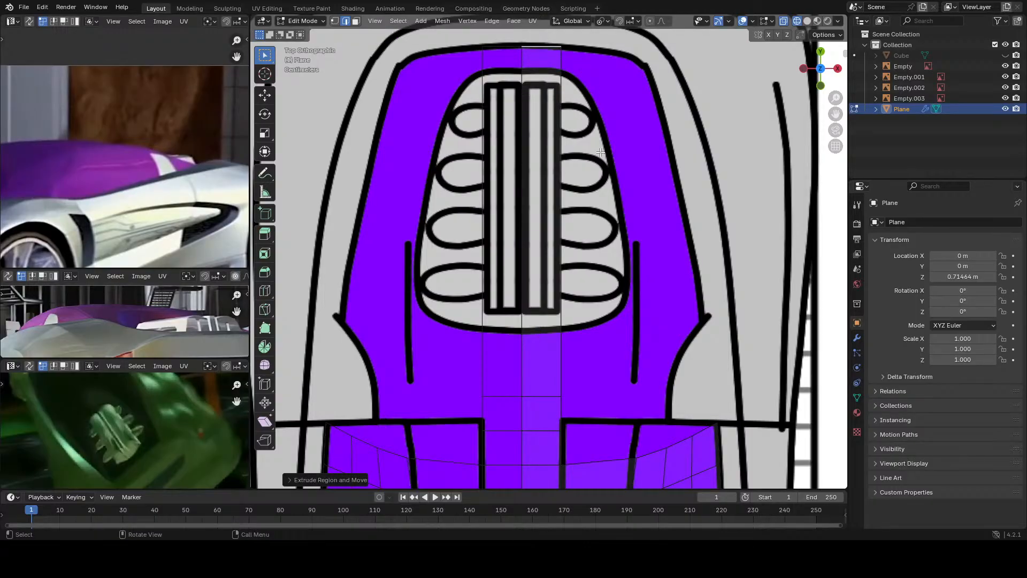
# Step: Lower the extruded rear edge about 0.15 m along Z onto the rear deck line in the side blueprint
pyautogui.press('KP_3')
pyautogui.scroll(1, 649, 167)
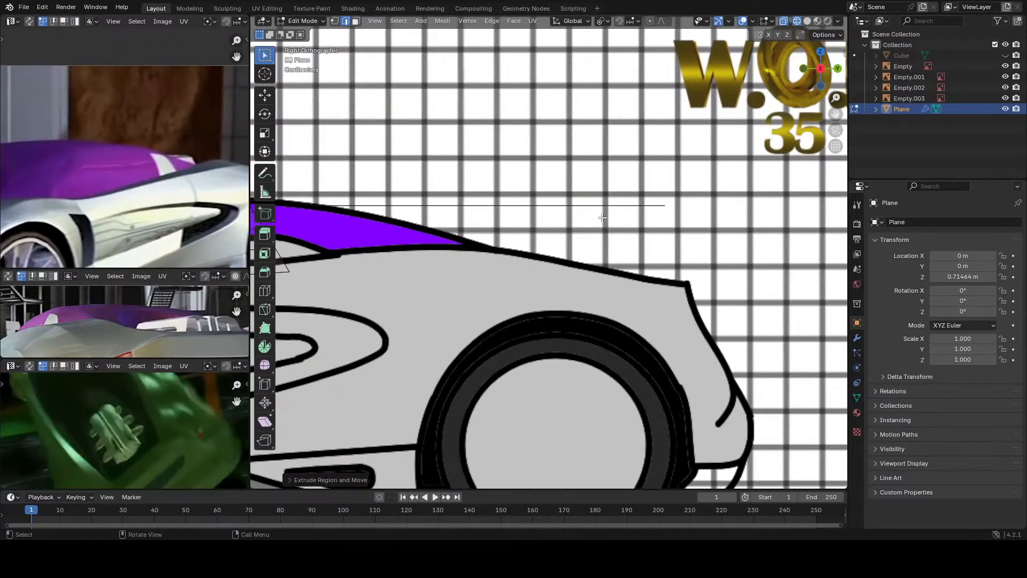
pyautogui.press('g')
pyautogui.press('z')
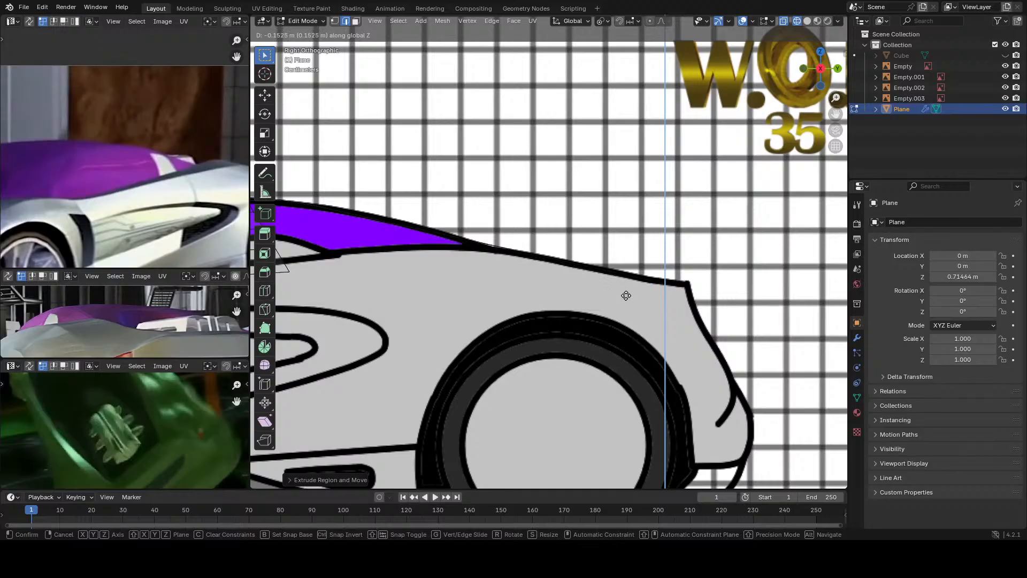
pyautogui.click(627, 295)
# Step: Check the extended centre strip against the back, front, side and top blueprint views
pyautogui.press('ctrl+KP_1')
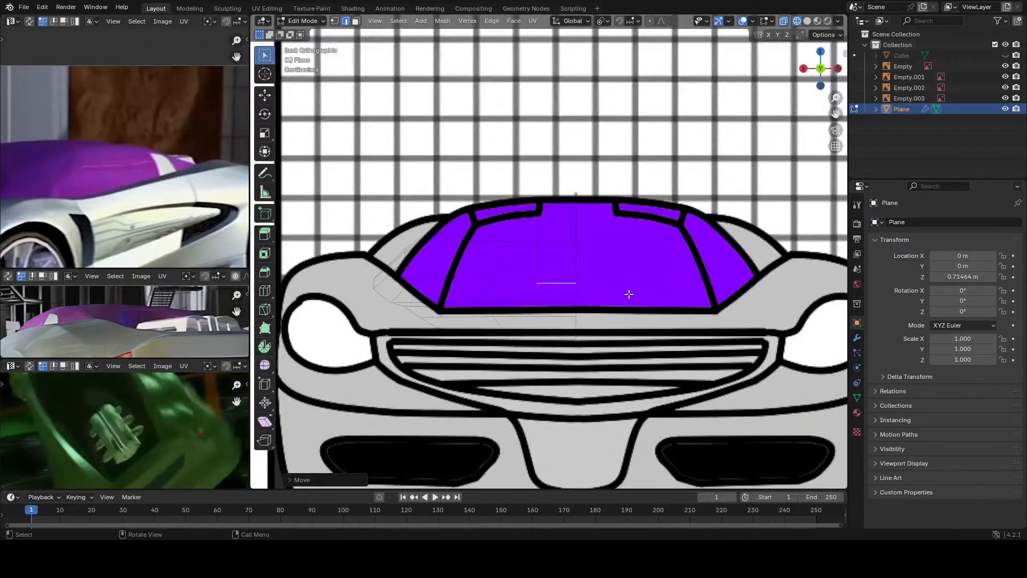
pyautogui.press('KP_3')
pyautogui.press('KP_1')
pyautogui.scroll(-2, 628, 293)
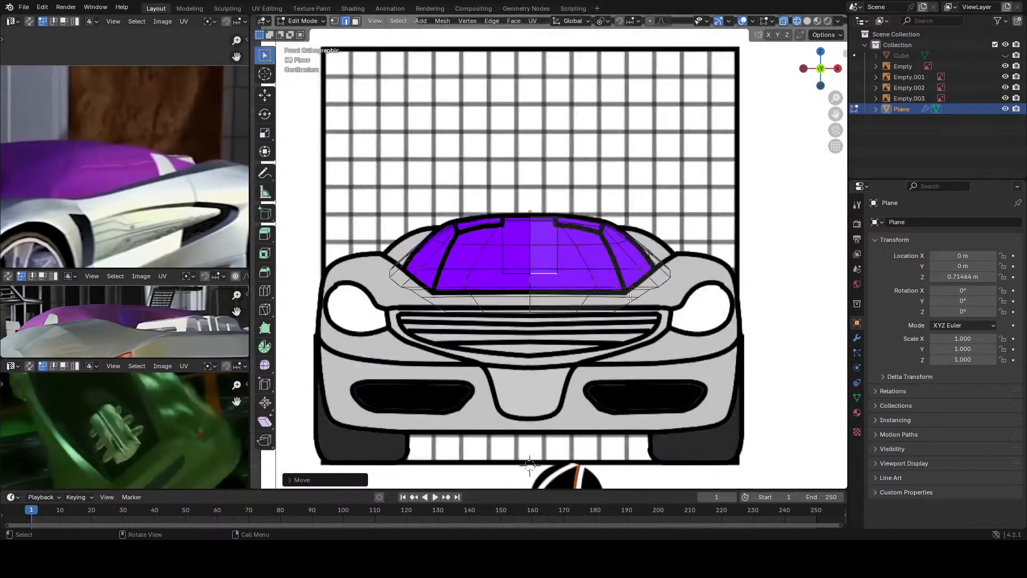
pyautogui.moveTo(615, 303); pyautogui.dragTo(543, 305, button='middle')
pyautogui.press('KP_3')
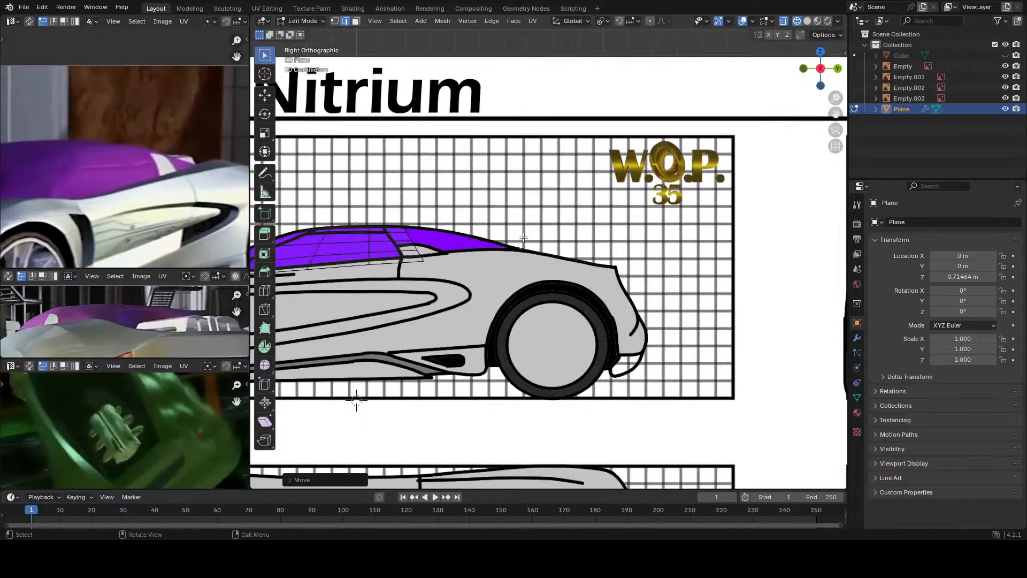
pyautogui.press('KP_7')
pyautogui.scroll(3, 531, 209)
pyautogui.keyDown('shift'); pyautogui.moveTo(531, 209); pyautogui.dragTo(503, 232, button='middle'); pyautogui.keyUp('shift')
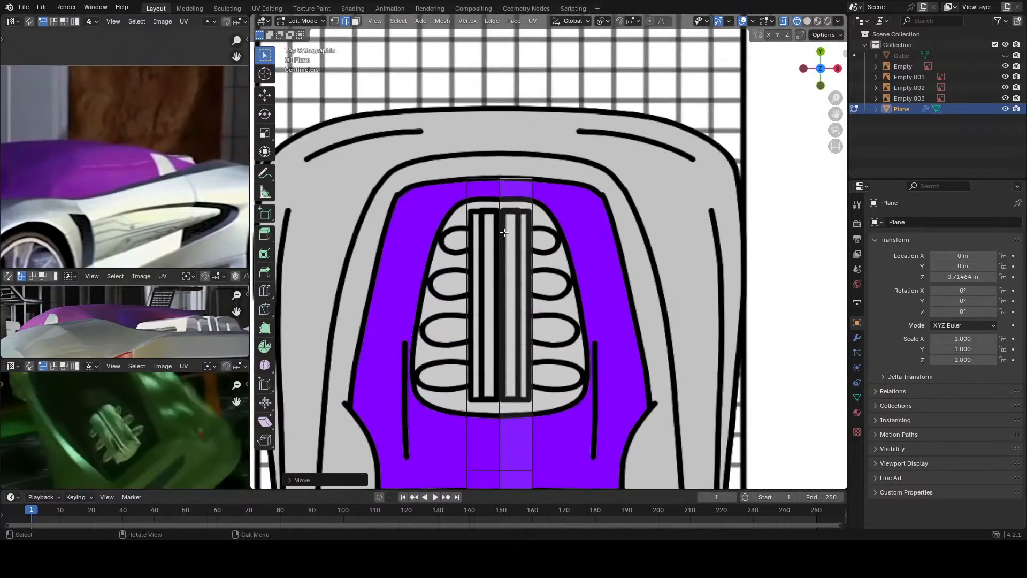
# Step: Add a loop cut across the long rear strip and slide it toward the engine opening's front edge
pyautogui.scroll(-1, 516, 371)
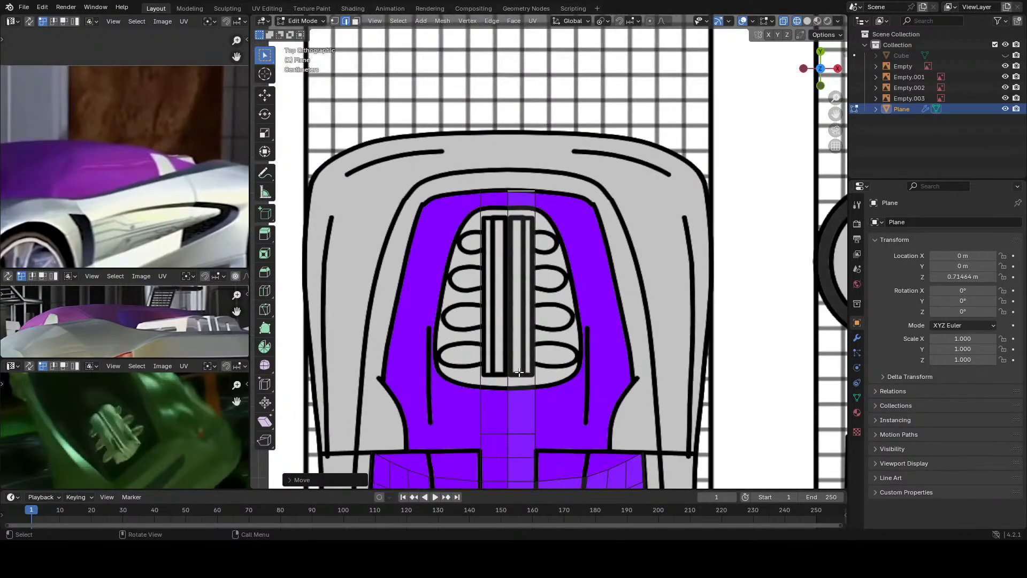
pyautogui.keyDown('shift'); pyautogui.moveTo(518, 403); pyautogui.dragTo(502, 348, button='middle'); pyautogui.keyUp('shift')
pyautogui.scroll(2, 502, 351)
pyautogui.keyDown('shift'); pyautogui.moveTo(492, 404); pyautogui.dragTo(503, 387, button='middle'); pyautogui.keyUp('shift')
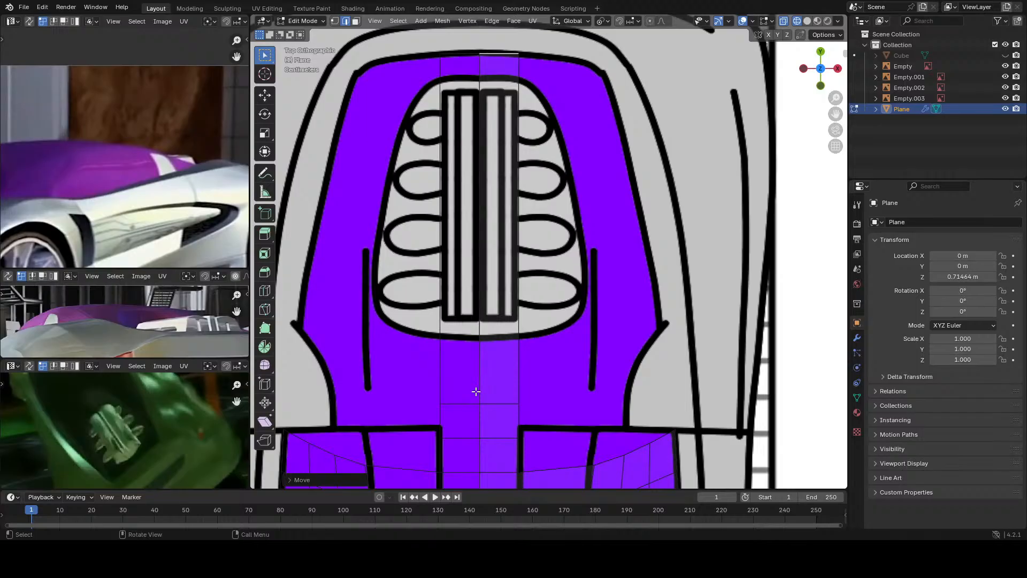
pyautogui.press('g')
pyautogui.press('g')
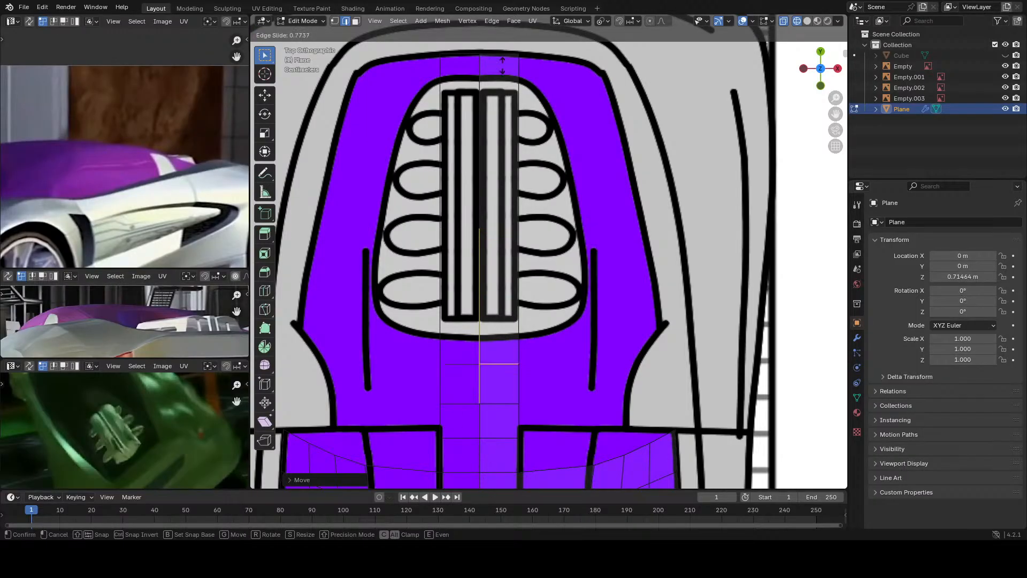
# Step: Place the sliding loop cut across the rear centre strip and lower it along Z to the height of the strip's rear end
pyautogui.click(587, 319)
pyautogui.press('KP_3')
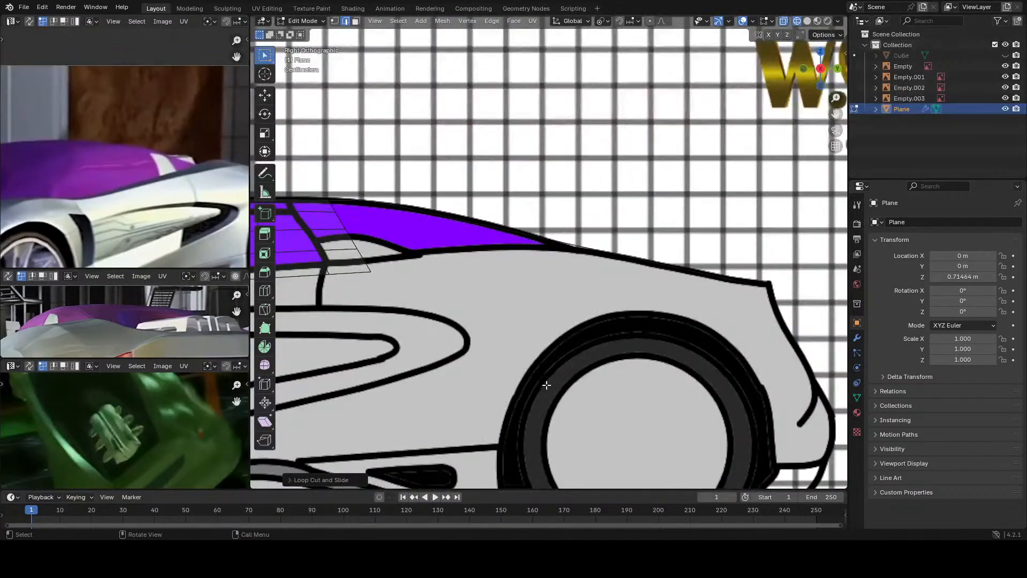
pyautogui.scroll(3, 497, 316)
pyautogui.press('g')
pyautogui.press('z')
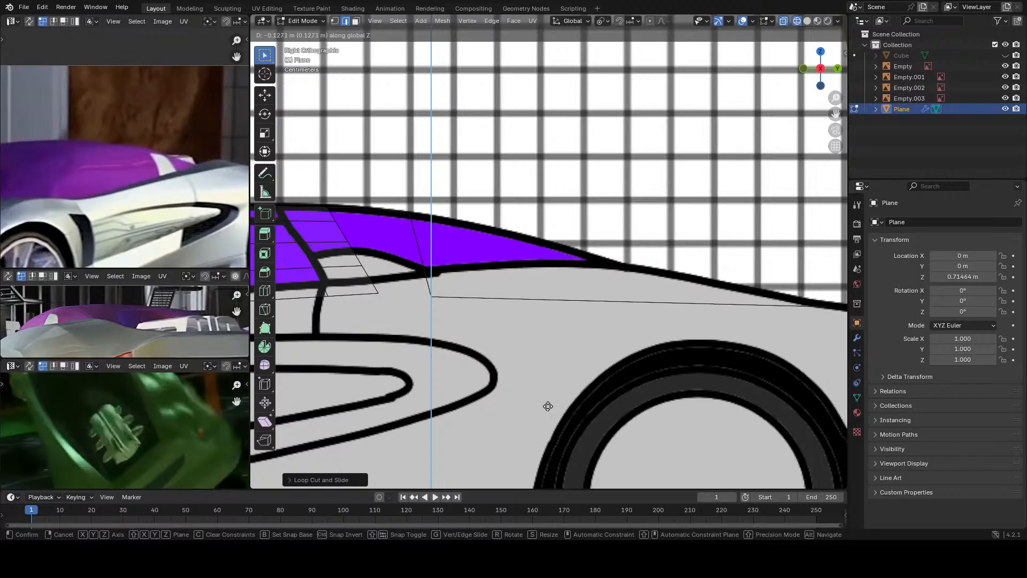
pyautogui.click(567, 35)
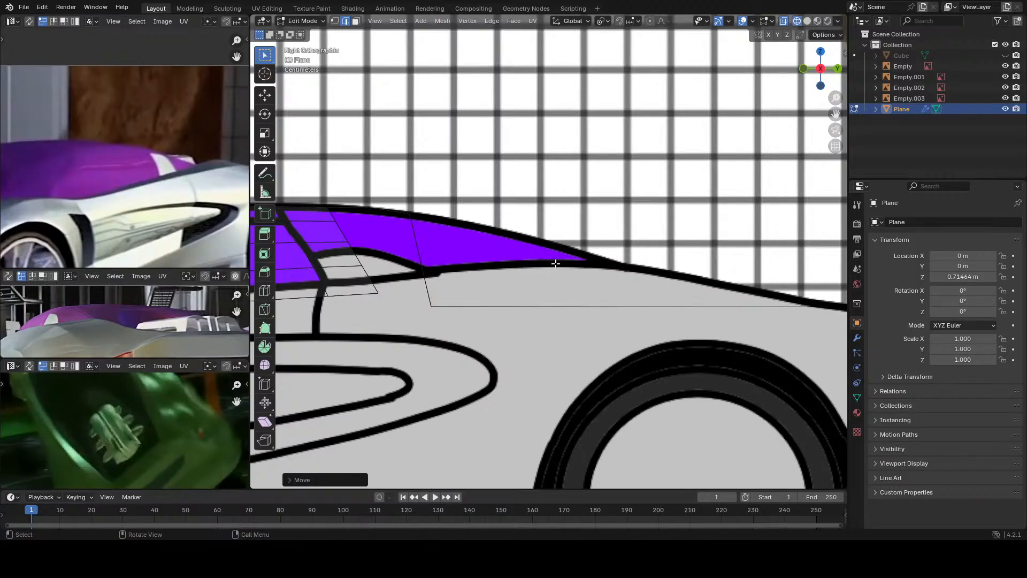
# Step: Examine the rear centre strip and its junction with the roof in perspective and top views
pyautogui.scroll(-2, 554, 257)
pyautogui.moveTo(557, 265); pyautogui.dragTo(508, 392, button='middle')
pyautogui.press('KP_7')
pyautogui.scroll(3, 630, 337)
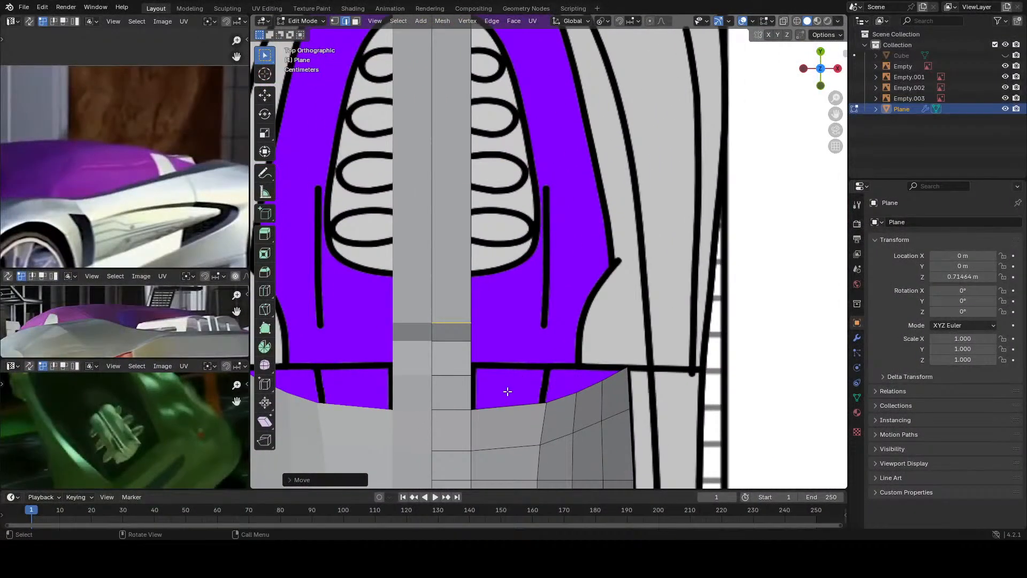
pyautogui.click(473, 393)
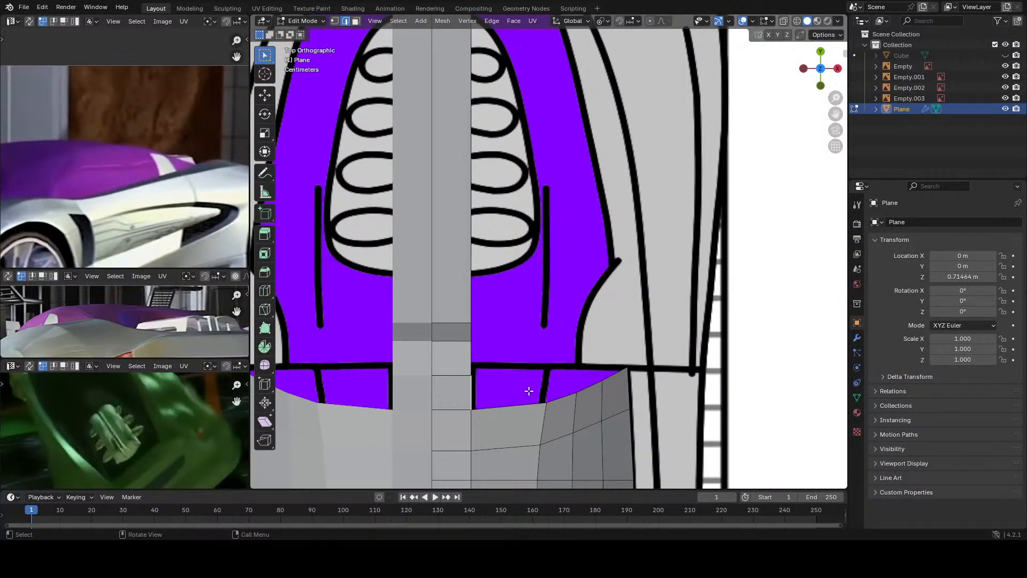
pyautogui.scroll(-5, 482, 415)
pyautogui.scroll(5, 529, 364)
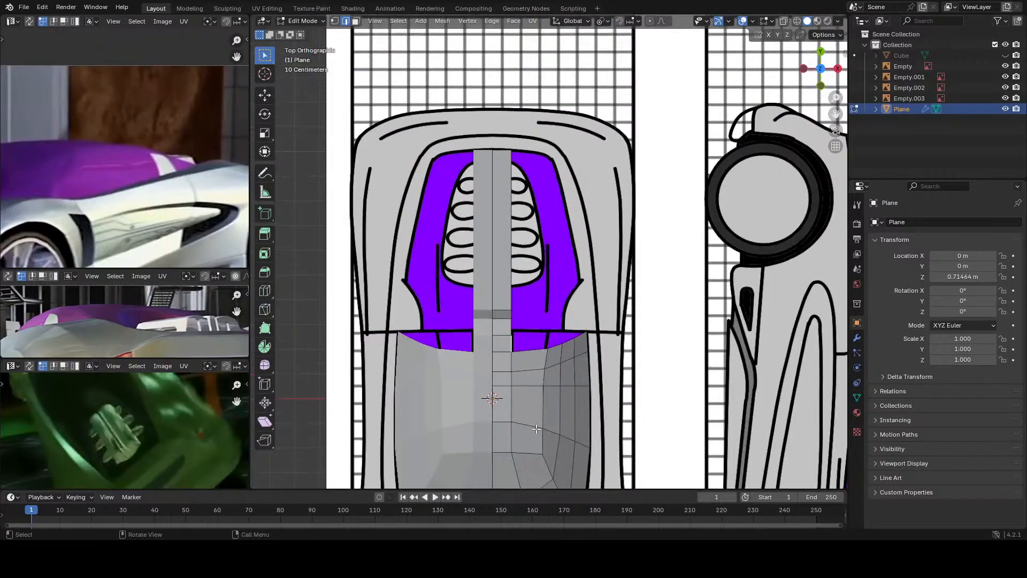
pyautogui.moveTo(529, 364); pyautogui.dragTo(421, 352, button='middle')
pyautogui.press('KP_7')
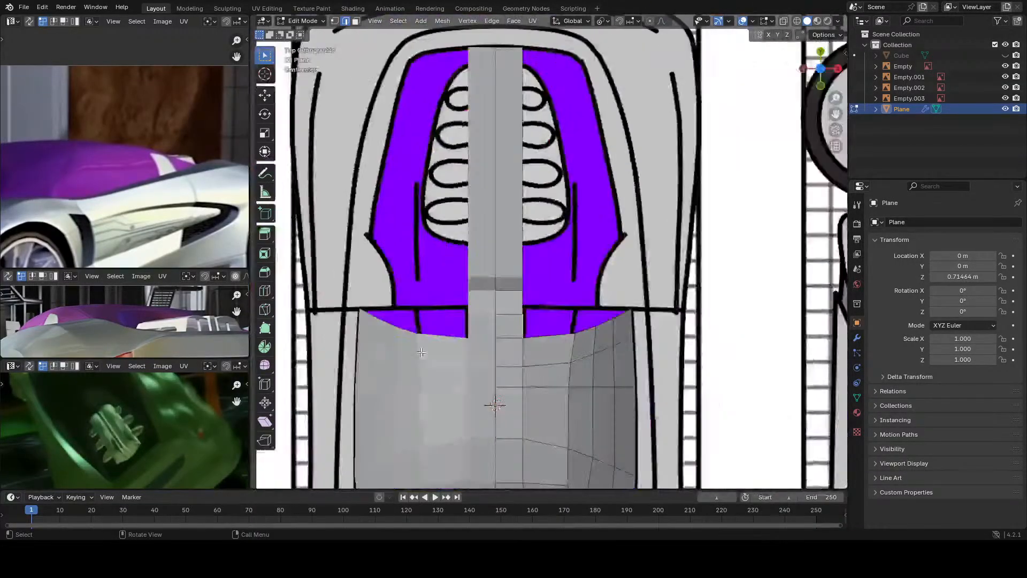
pyautogui.scroll(4, 573, 333)
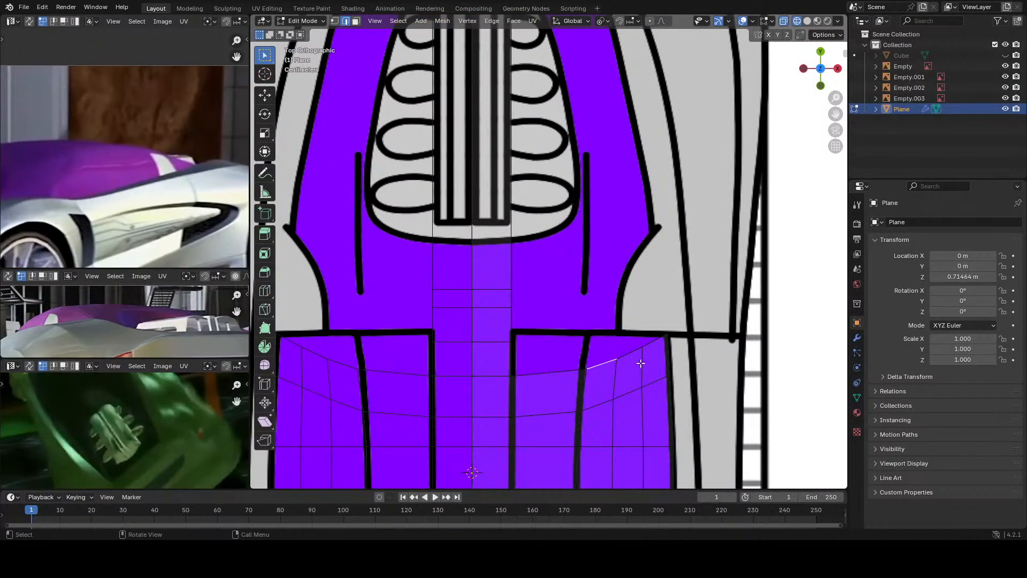
pyautogui.keyDown('ctrl'); pyautogui.click(662, 350); pyautogui.keyUp('ctrl')
pyautogui.scroll(-3, 608, 360)
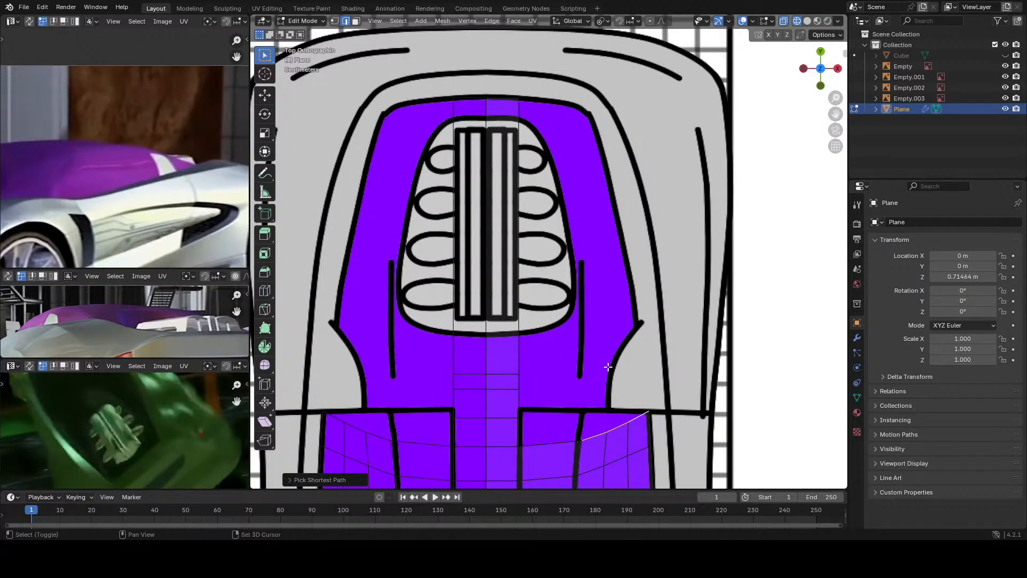
pyautogui.keyDown('shift'); pyautogui.moveTo(608, 362); pyautogui.dragTo(592, 396, button='middle'); pyautogui.keyUp('shift')
pyautogui.press('g')
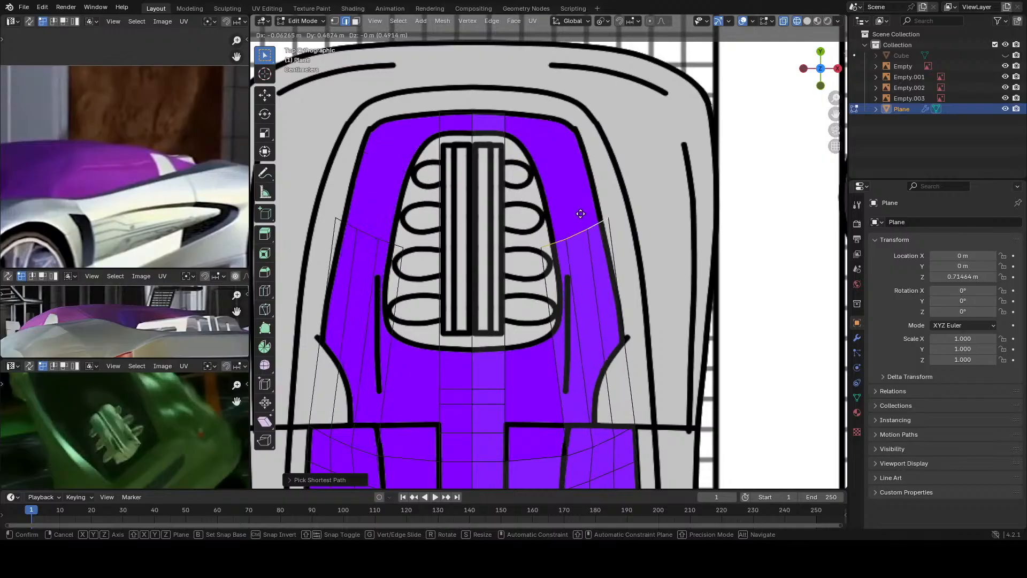
pyautogui.rightClick(567, 146)
pyautogui.hotkey('ctrl', 'z')
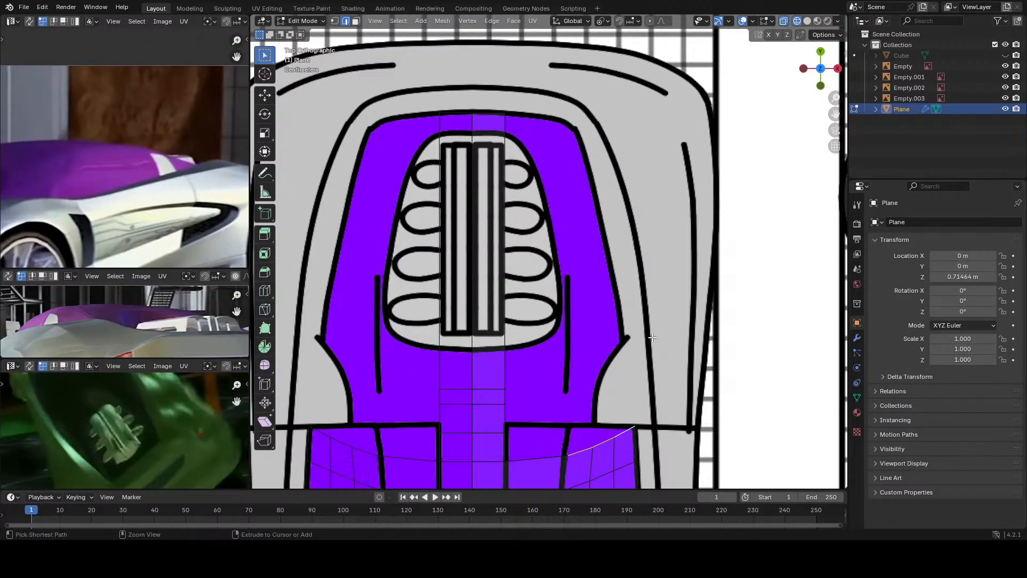
# Step: Extrude the outermost rear roof edge about 0.7 m rearward to the corner of the purple deck in top view
pyautogui.click(627, 433)
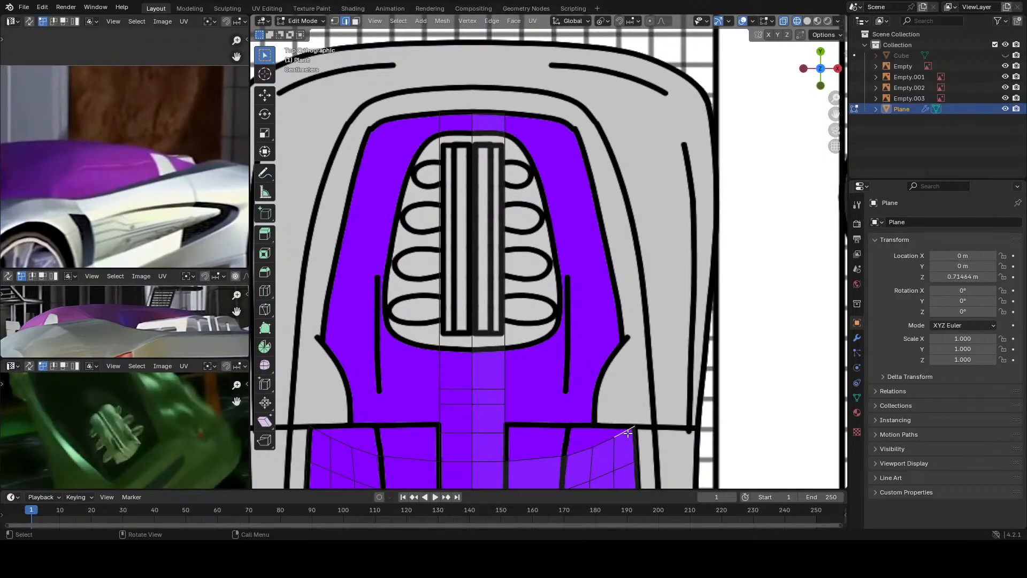
pyautogui.press('e')
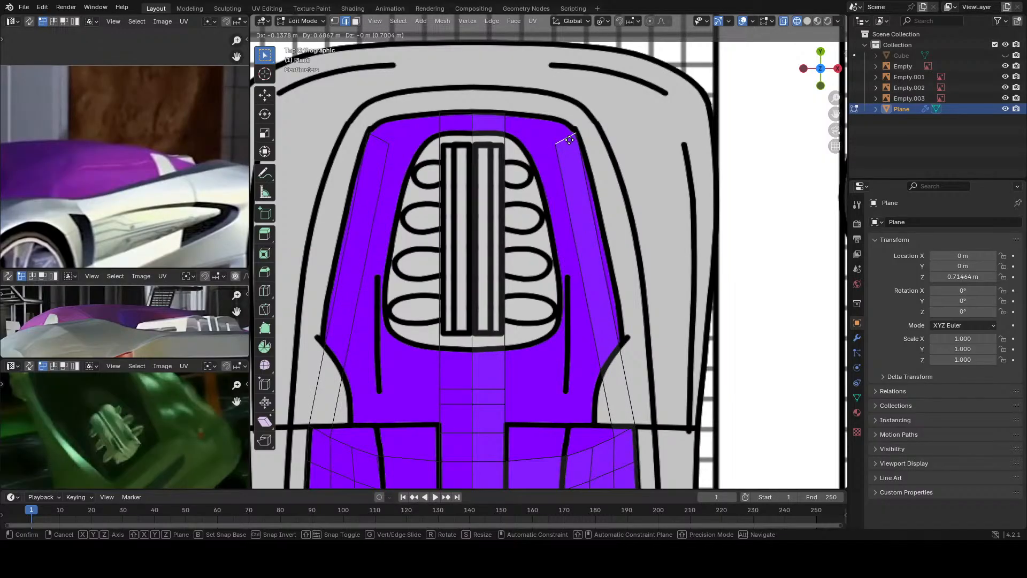
pyautogui.click(569, 140)
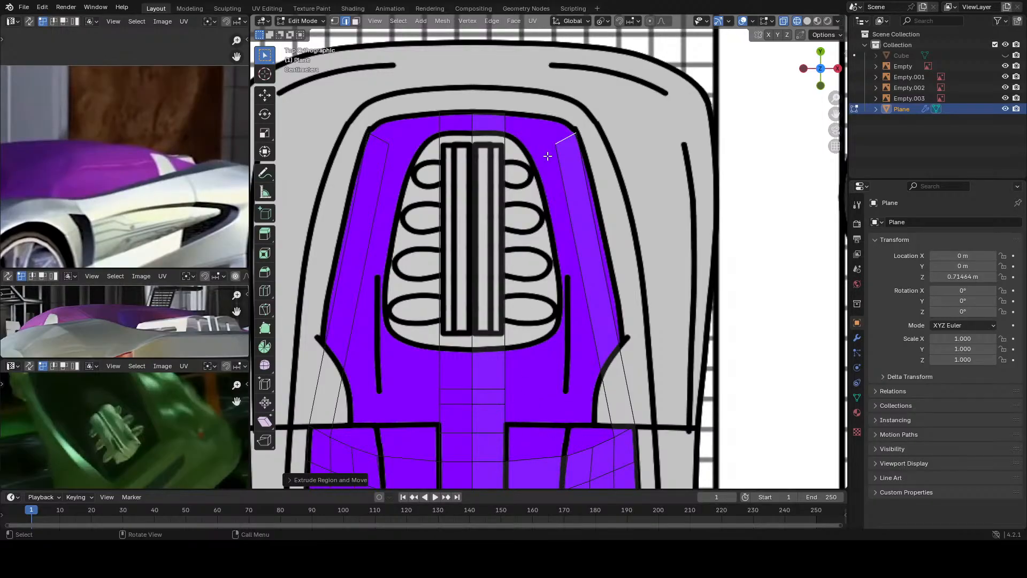
# Step: Move the extruded strip's two rear vertices onto the purple deck's corner outline in the top blueprint
pyautogui.press('1')
pyautogui.click(565, 140)
pyautogui.press('g')
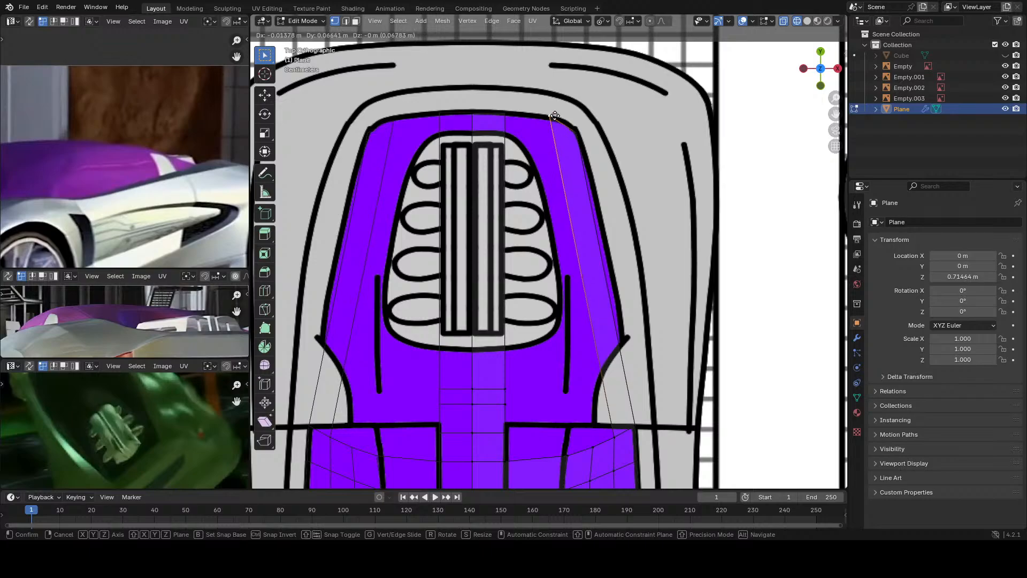
pyautogui.click(553, 116)
pyautogui.click(578, 133)
pyautogui.press('g')
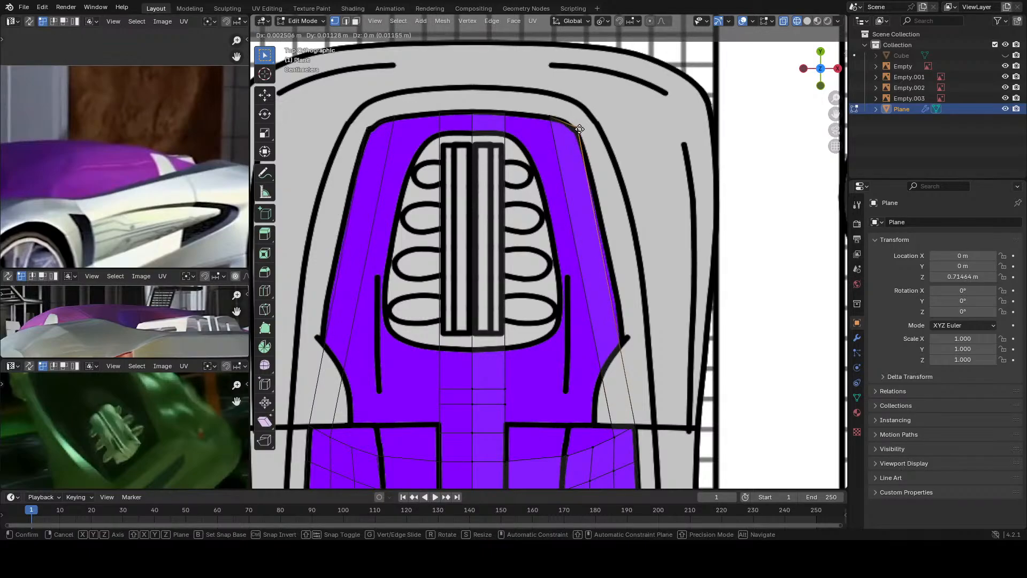
pyautogui.click(577, 129)
# Step: Try a centred loop cut across the side strip, shifted outward along X to match the deck outline
pyautogui.hotkey('ctrl', 'r')
pyautogui.click(592, 332)
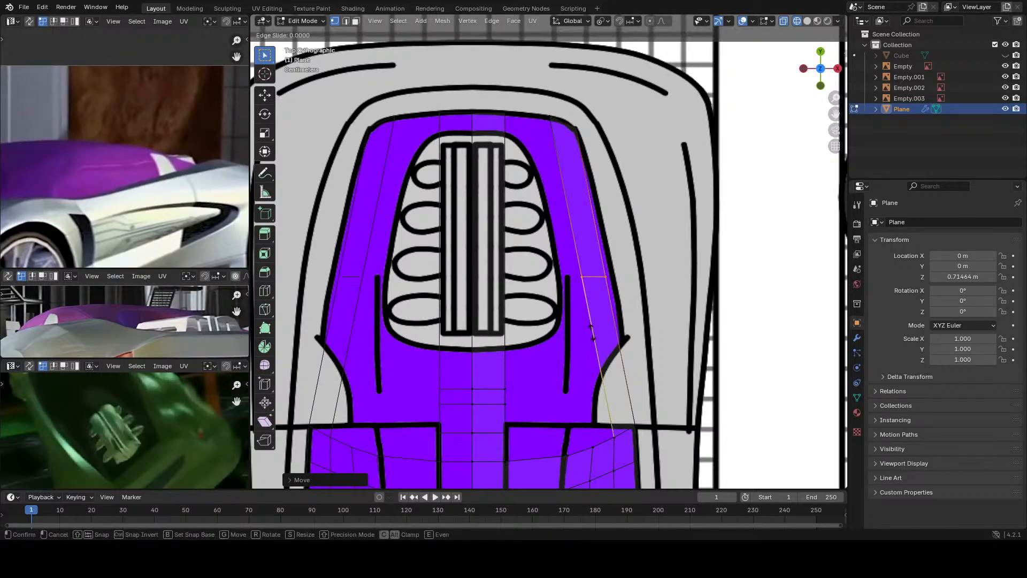
pyautogui.click(592, 332)
pyautogui.press('g')
pyautogui.press('x')
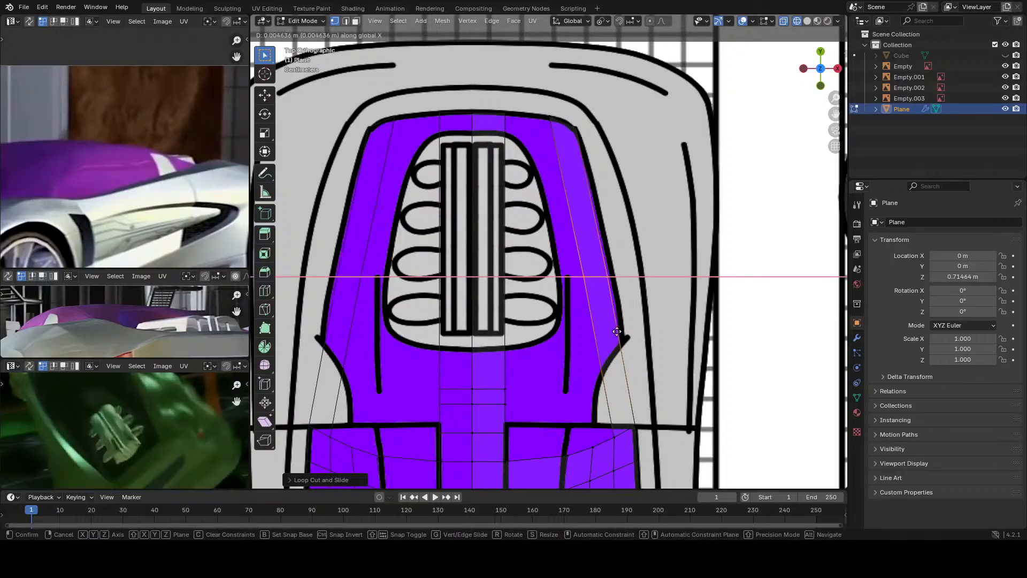
pyautogui.click(656, 331)
# Step: Undo the side strip's loop cut, its outward shift and the extended vertex selection
pyautogui.scroll(-1, 595, 334)
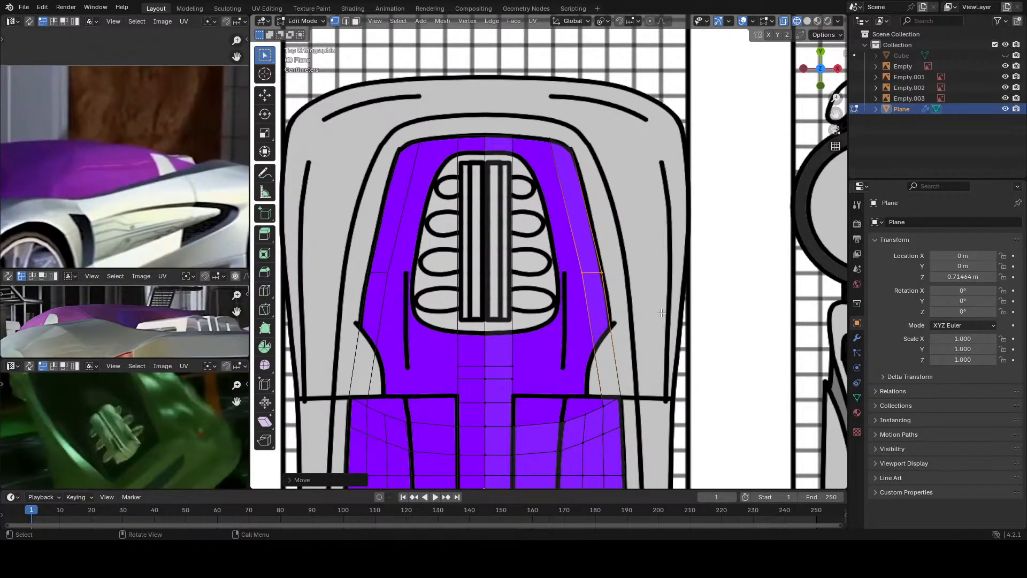
pyautogui.keyDown('shift'); pyautogui.click(598, 221); pyautogui.keyUp('shift')
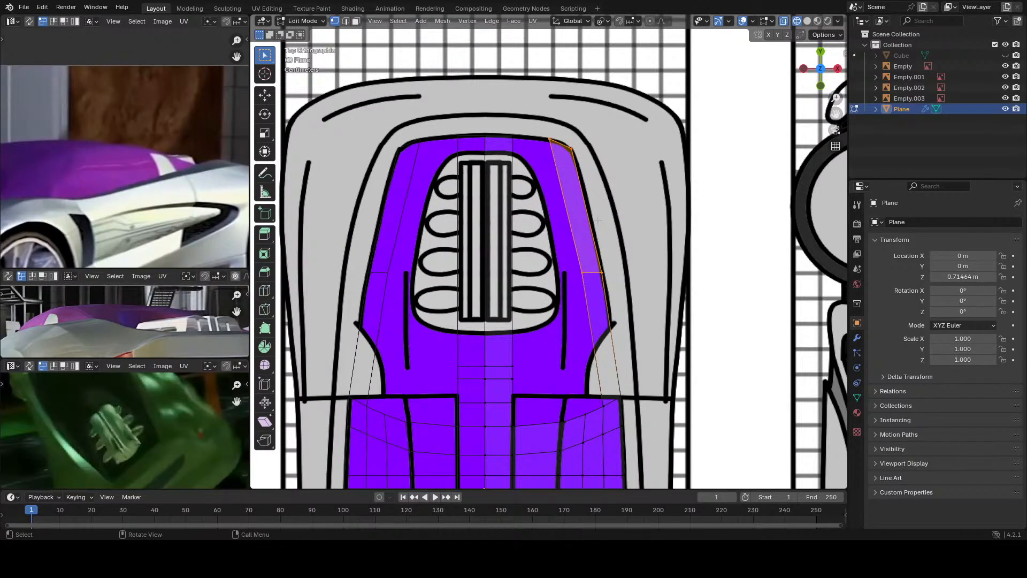
pyautogui.press('KP_3')
pyautogui.scroll(3, 618, 236)
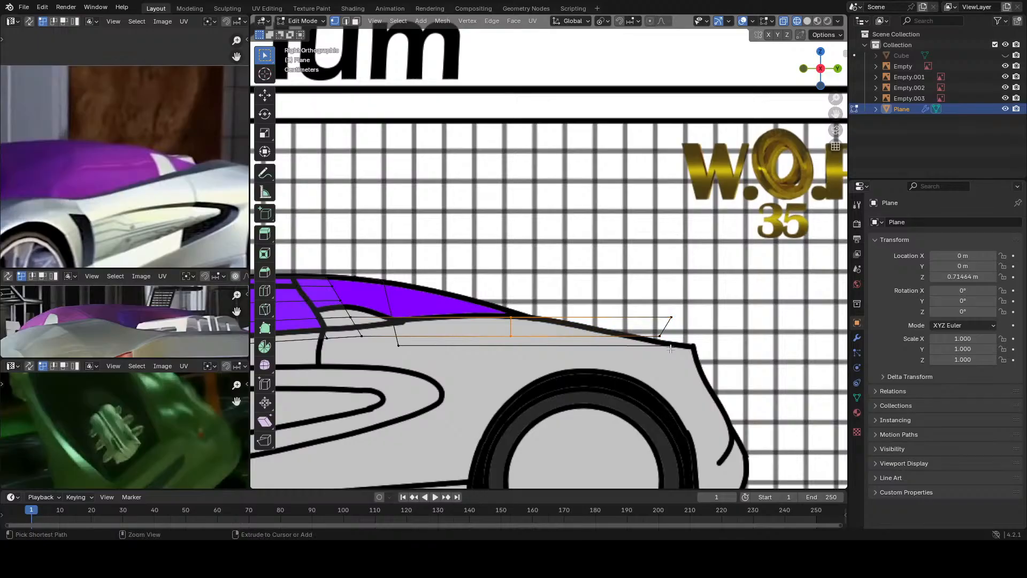
pyautogui.hotkey('ctrl', 'z')
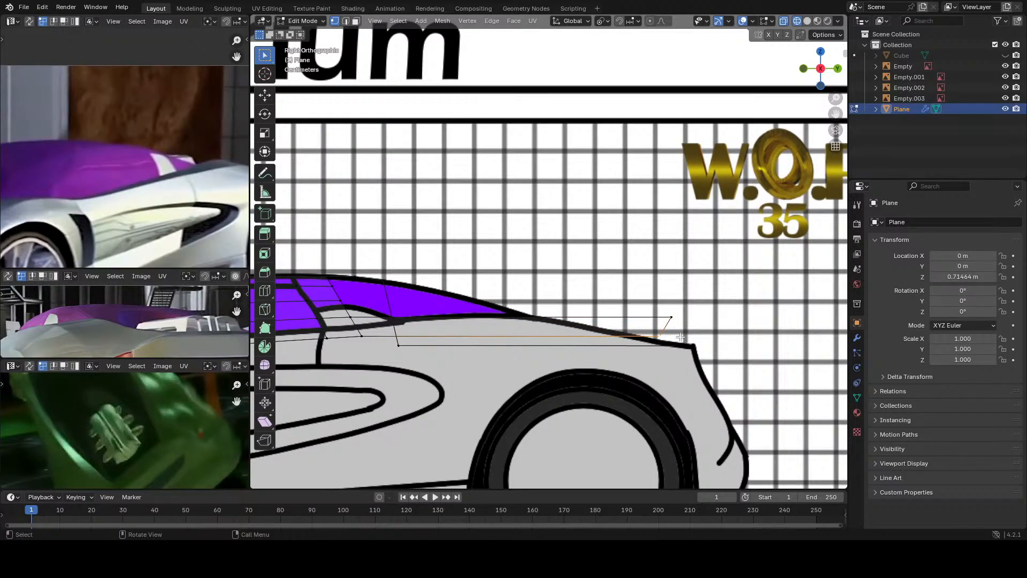
# Step: Flatten the side strip's two rear end vertices to the same height by scaling them to 0 along Z
pyautogui.keyDown('shift'); pyautogui.click(675, 324); pyautogui.keyUp('shift')
pyautogui.press('s')
pyautogui.press('z')
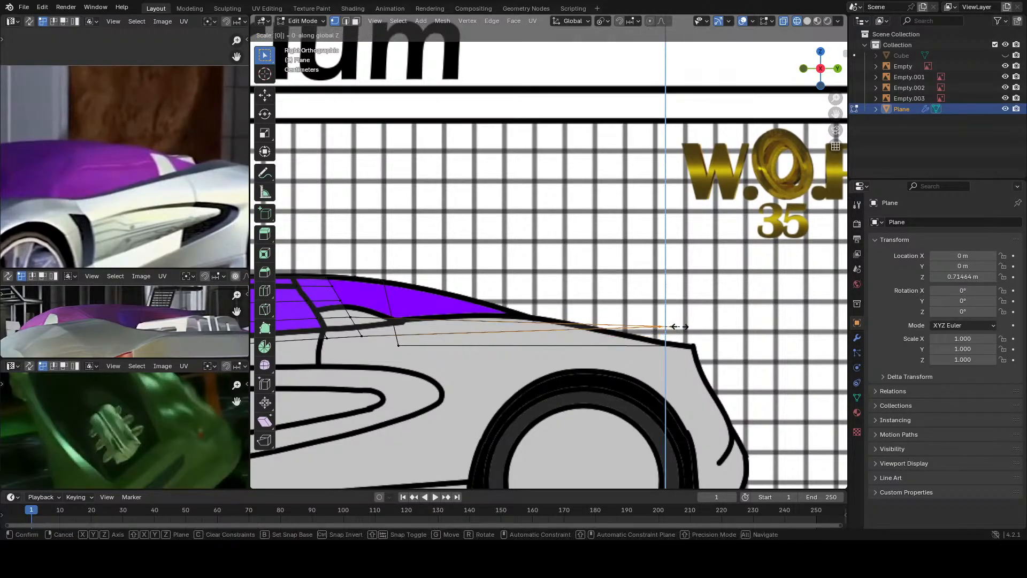
pyautogui.press('Return')
# Step: Lower the side strip's rear end along Z onto the rear body profile in the side blueprint
pyautogui.keyDown('shift'); pyautogui.moveTo(670, 308); pyautogui.dragTo(665, 248, button='middle'); pyautogui.keyUp('shift')
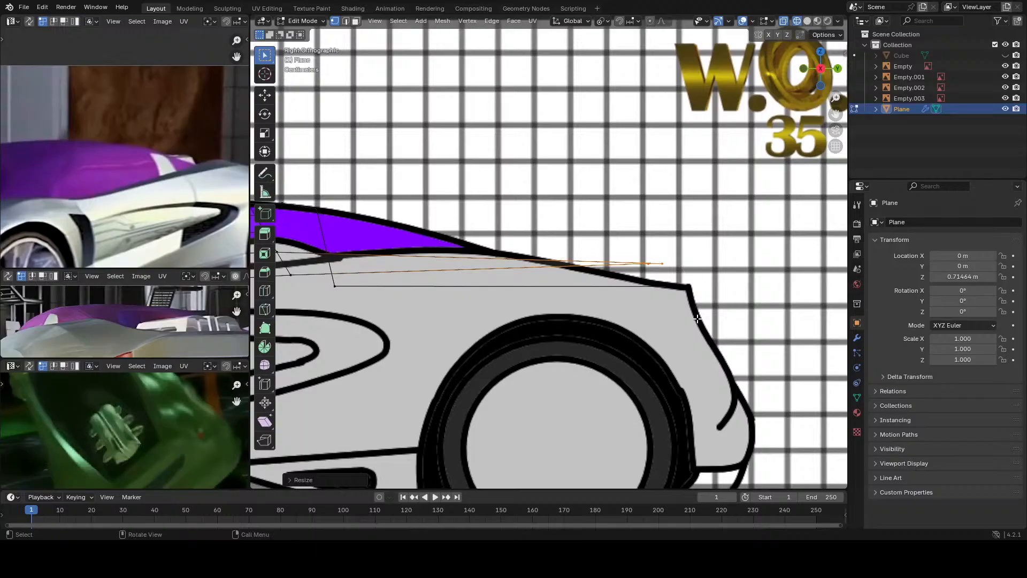
pyautogui.press('KP_7')
pyautogui.keyDown('shift'); pyautogui.moveTo(637, 203); pyautogui.dragTo(627, 246, button='middle'); pyautogui.keyUp('shift')
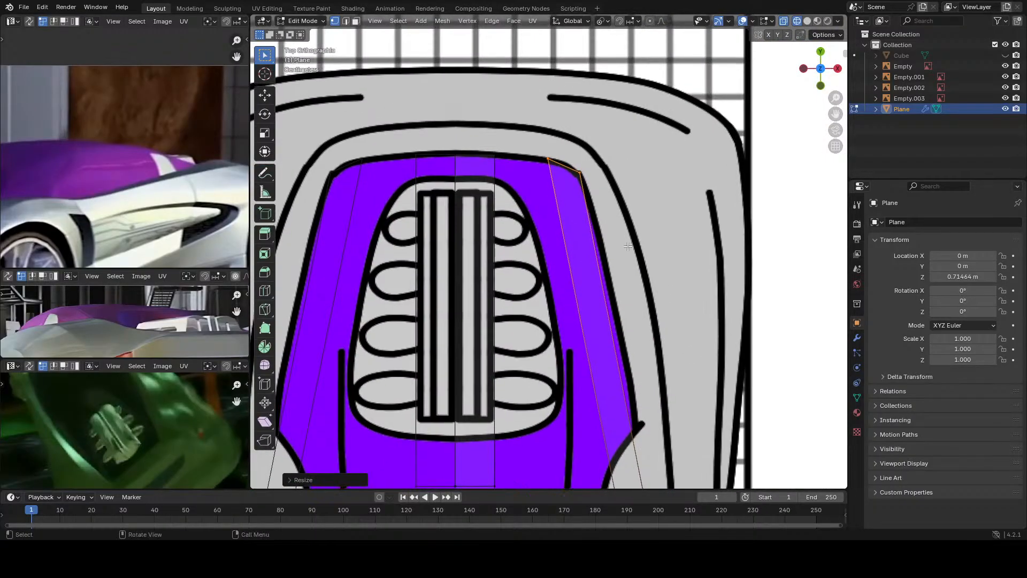
pyautogui.press('KP_3')
pyautogui.keyDown('shift'); pyautogui.moveTo(571, 301); pyautogui.dragTo(599, 297, button='middle'); pyautogui.keyUp('shift')
pyautogui.press('g')
pyautogui.press('z')
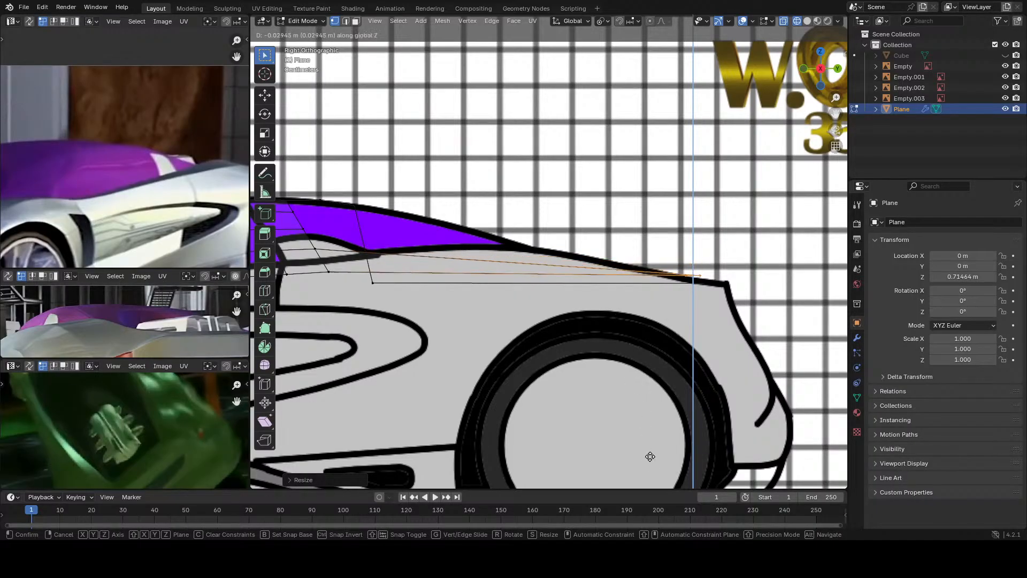
pyautogui.click(662, 58)
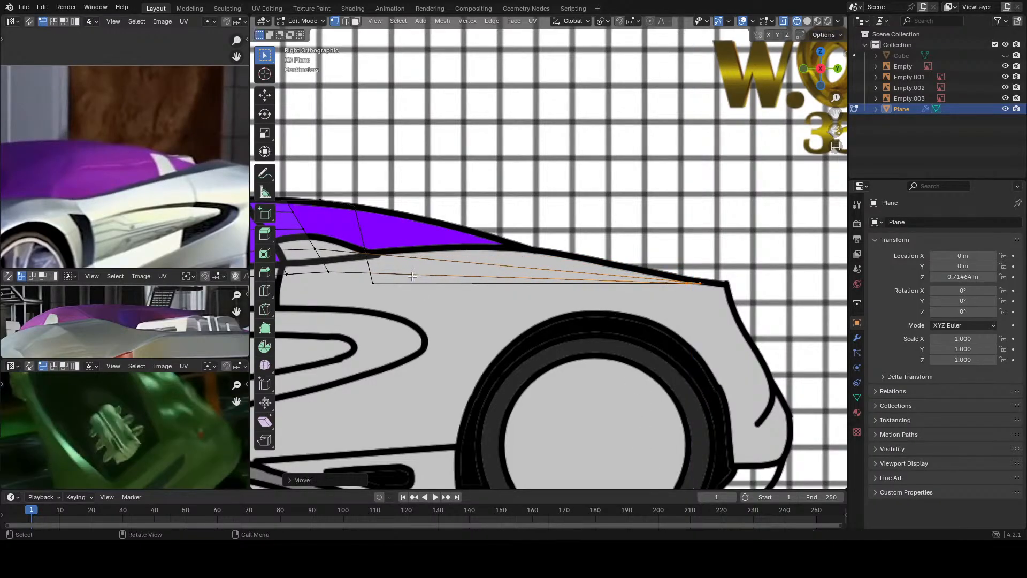
# Step: Add a centred loop cut across the side strip and raise it about 0.012 m along Z to curve the strip
pyautogui.scroll(2, 428, 225)
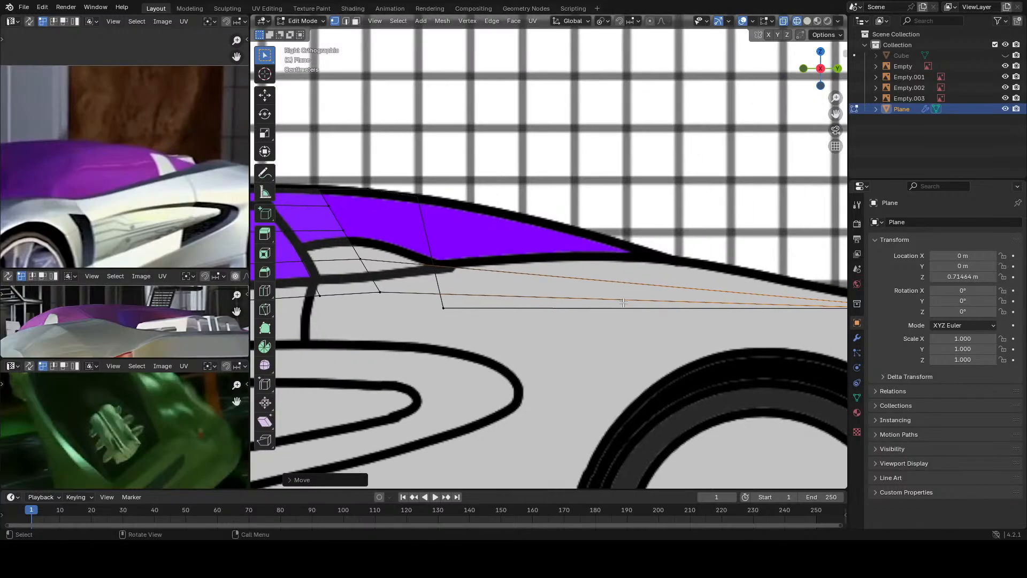
pyautogui.hotkey('ctrl', 'r')
pyautogui.click(623, 290)
pyautogui.rightClick(623, 290)
pyautogui.press('g')
pyautogui.press('z')
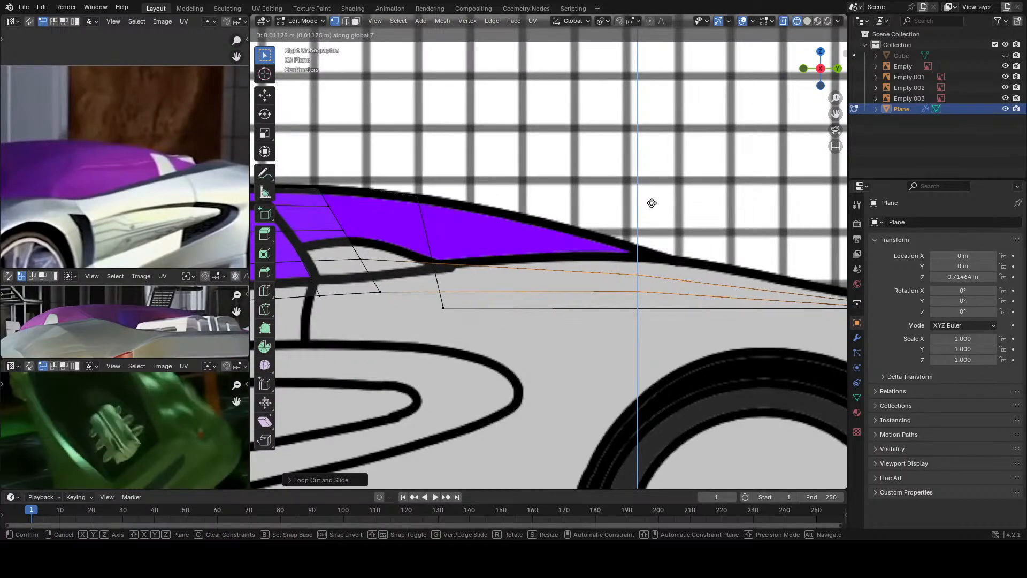
pyautogui.click(653, 199)
# Step: Check the side strip's shape against the blueprints in side, top and perspective views, including as a shaded object
pyautogui.scroll(-5, 631, 298)
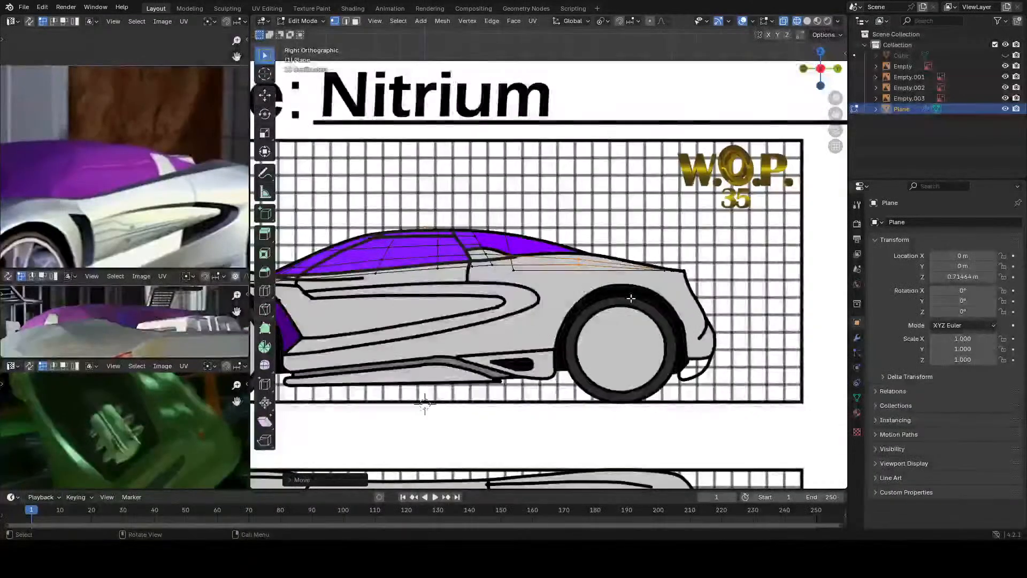
pyautogui.scroll(3, 631, 300)
pyautogui.press('KP_7')
pyautogui.scroll(3, 520, 357)
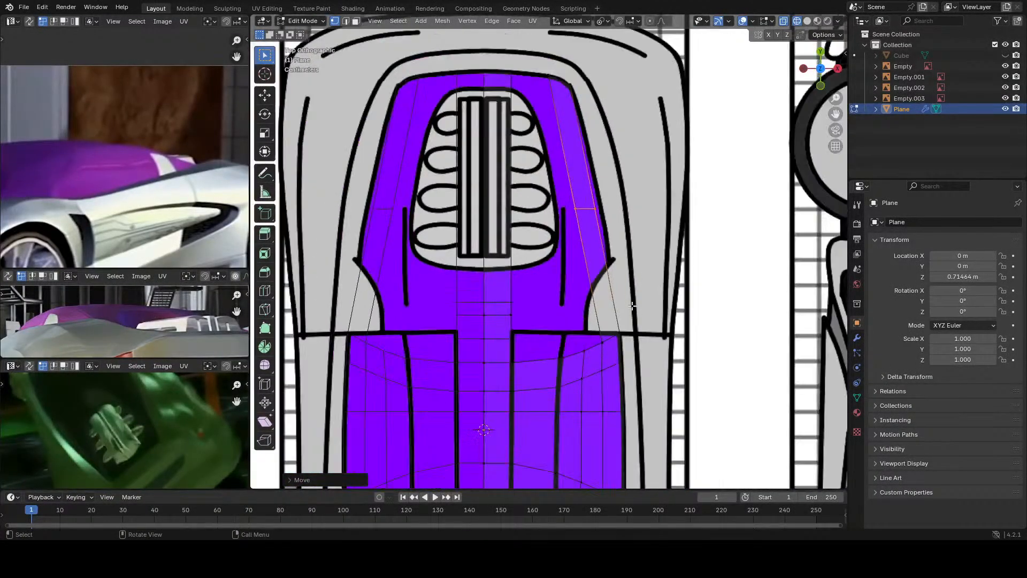
pyautogui.scroll(2, 520, 358)
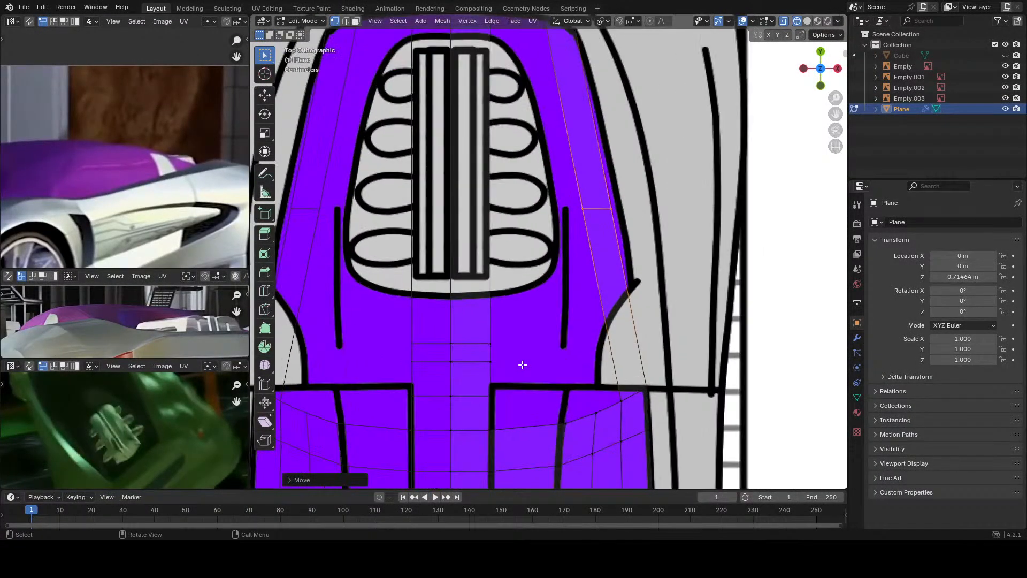
pyautogui.scroll(-3, 523, 362)
pyautogui.scroll(1, 537, 404)
pyautogui.scroll(-6, 537, 396)
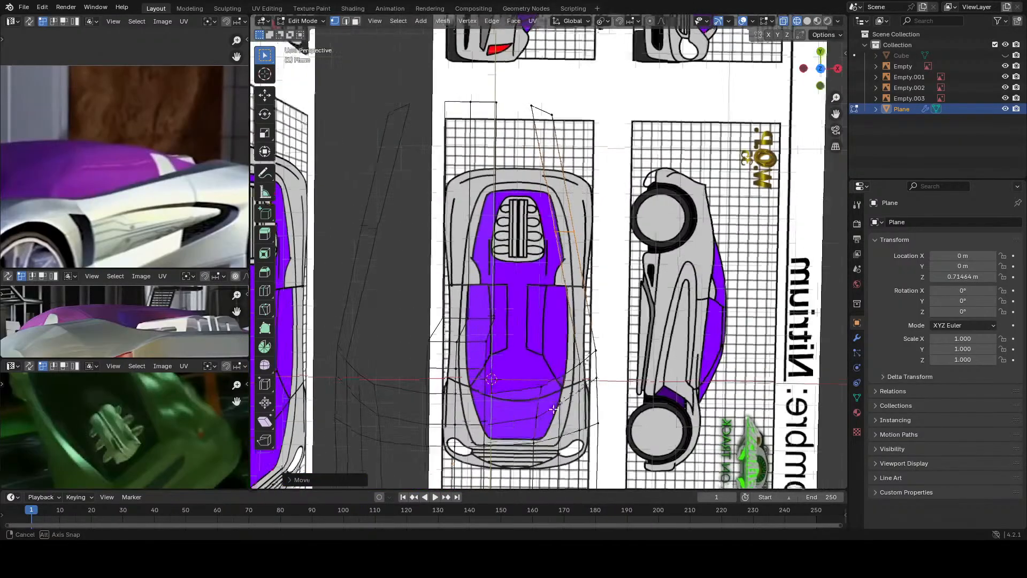
pyautogui.moveTo(537, 397); pyautogui.dragTo(564, 329, button='middle')
pyautogui.press('Tab')
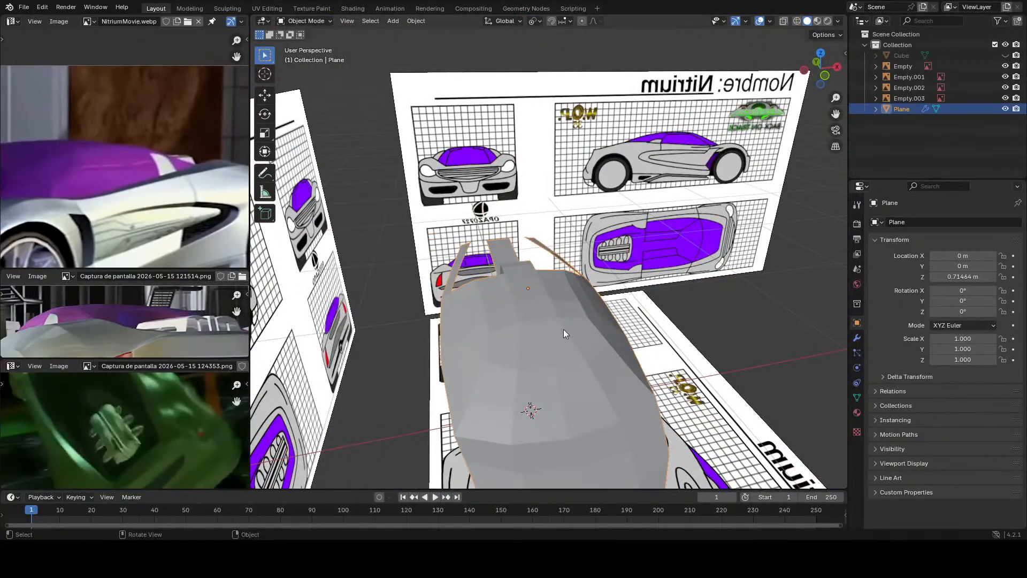
pyautogui.press('KP_7')
pyautogui.press('Tab')
pyautogui.scroll(5, 563, 329)
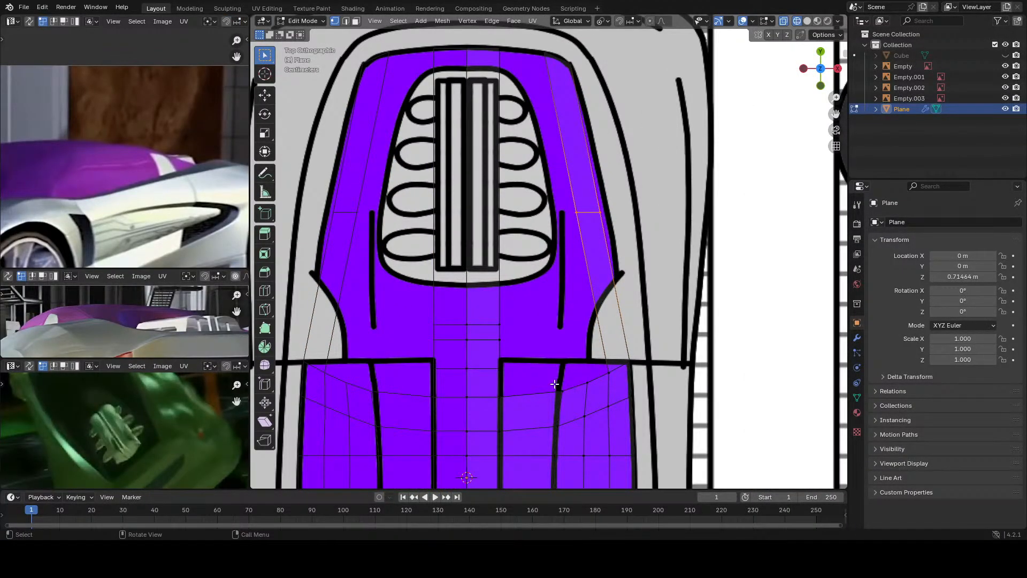
# Step: Extrude the centre strip's short outer edge about 0.11 m diagonally outward and rearward in the top blueprint, and rotate its new end edge
pyautogui.scroll(2, 554, 384)
pyautogui.click(575, 423)
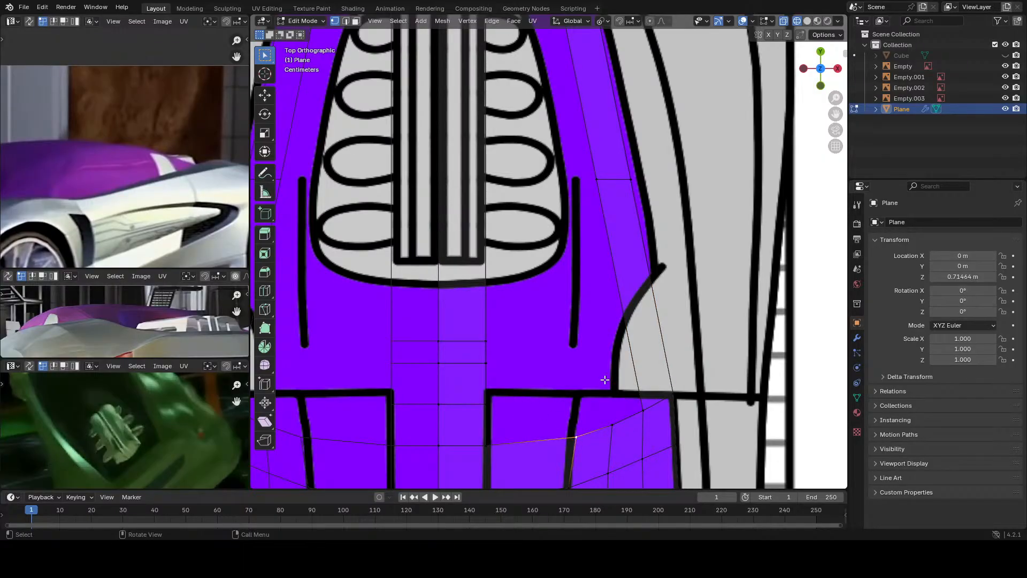
pyautogui.scroll(-5, 573, 359)
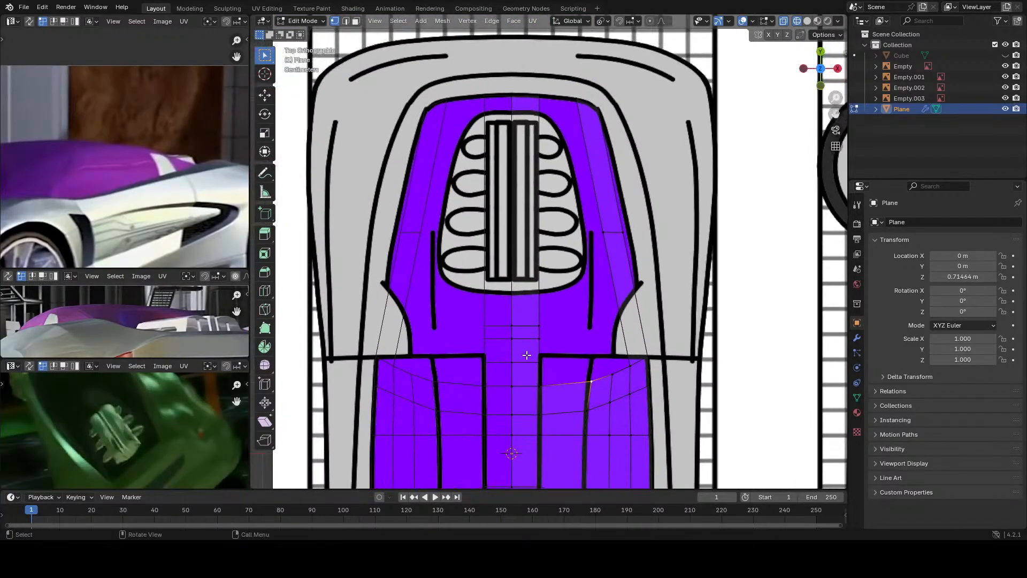
pyautogui.scroll(3, 530, 354)
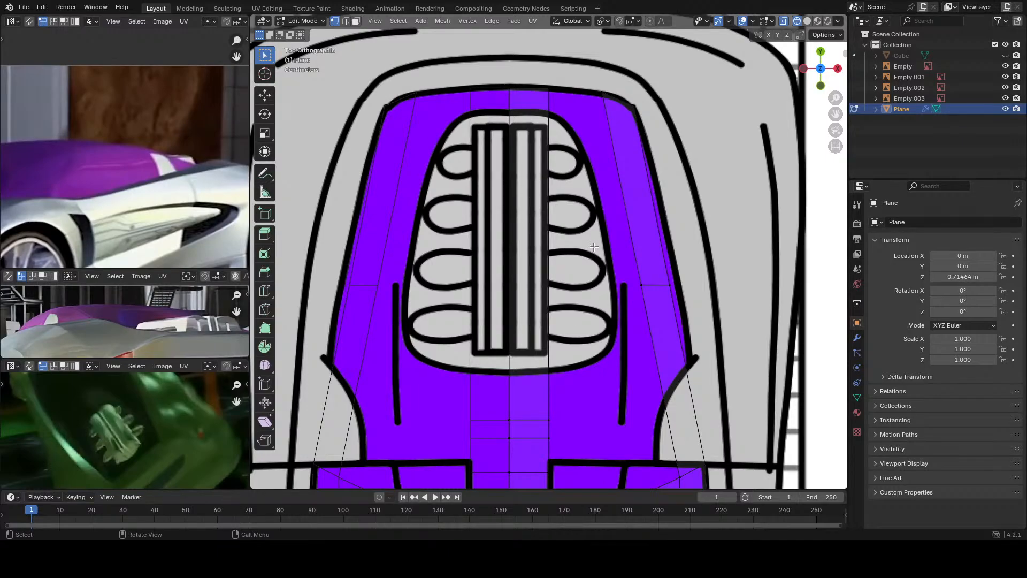
pyautogui.keyDown('shift'); pyautogui.scroll(-3, 593, 247); pyautogui.keyUp('shift')
pyautogui.keyDown('alt'); pyautogui.click(544, 374); pyautogui.keyUp('alt')
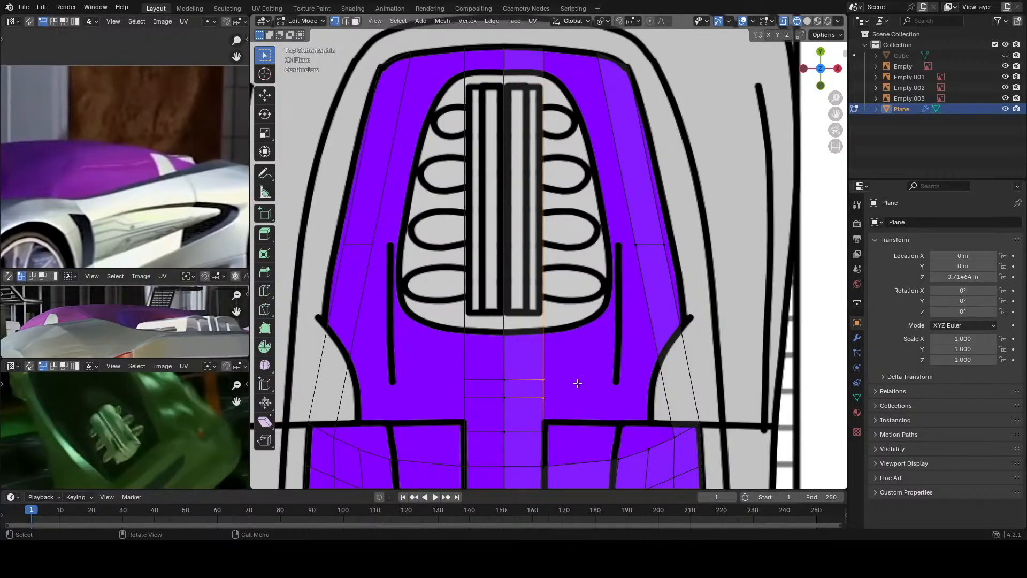
pyautogui.press('e')
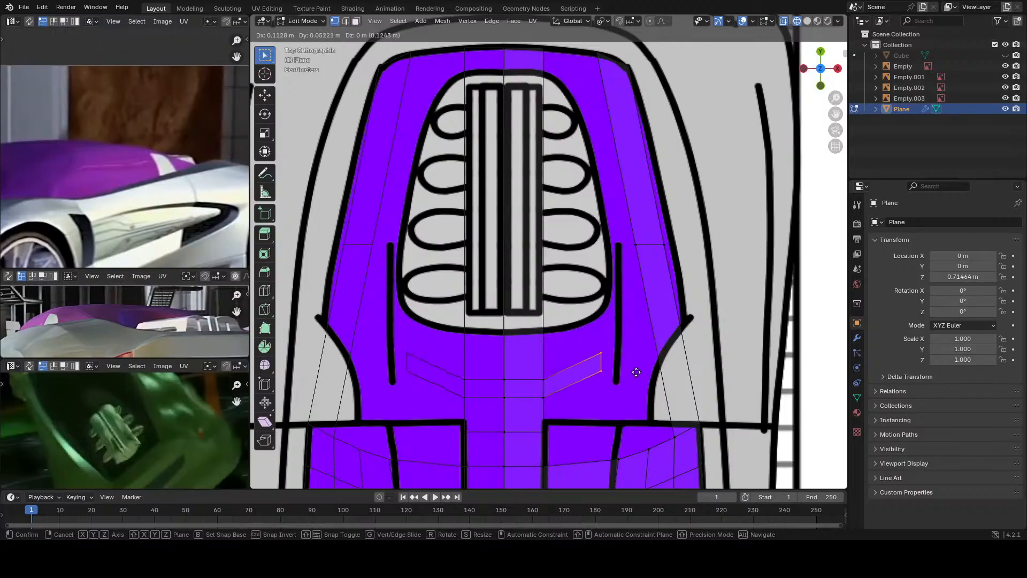
pyautogui.click(641, 376)
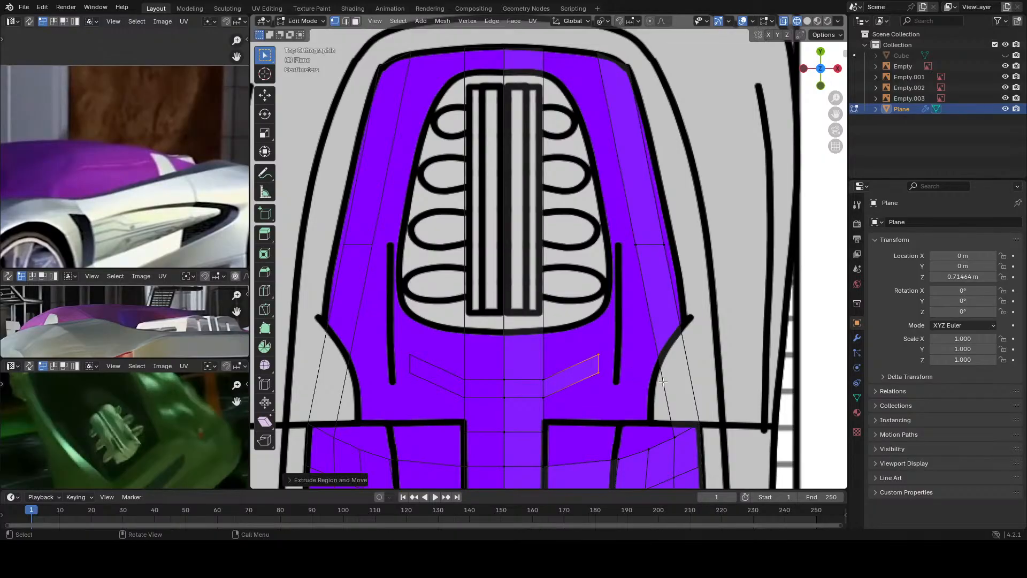
pyautogui.press('r')
pyautogui.click(657, 347)
pyautogui.scroll(-3, 543, 444)
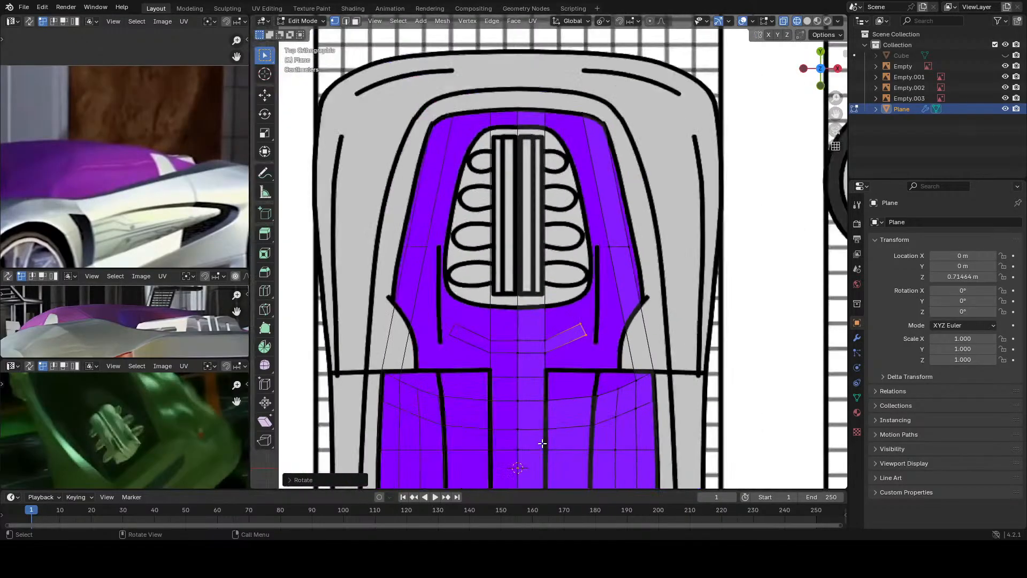
# Step: Dissolve the surplus cross edge on the centre strip between the roof section and the new side extrusion
pyautogui.moveTo(542, 444); pyautogui.dragTo(460, 337, button='middle')
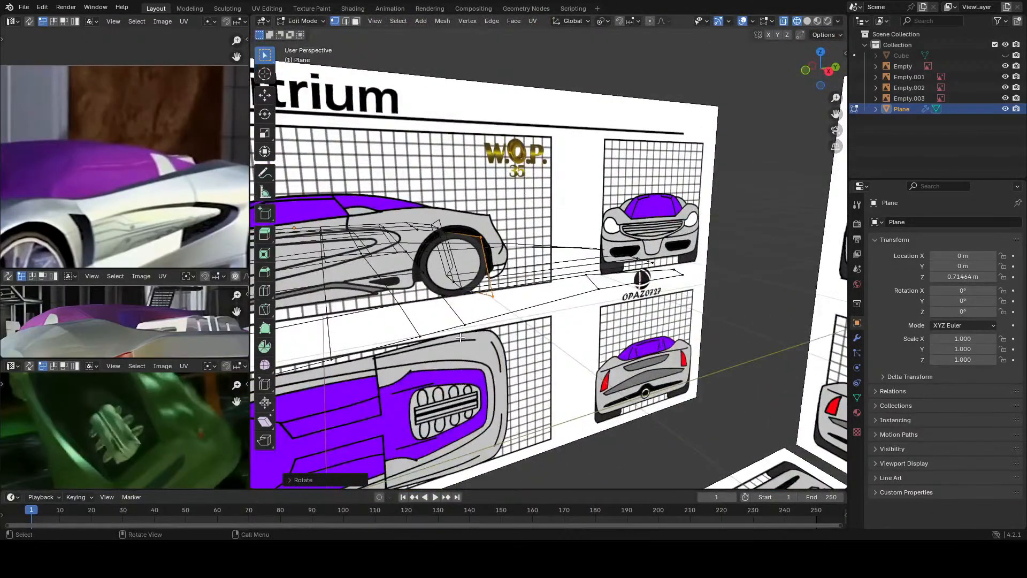
pyautogui.scroll(8, 460, 337)
pyautogui.scroll(3, 511, 341)
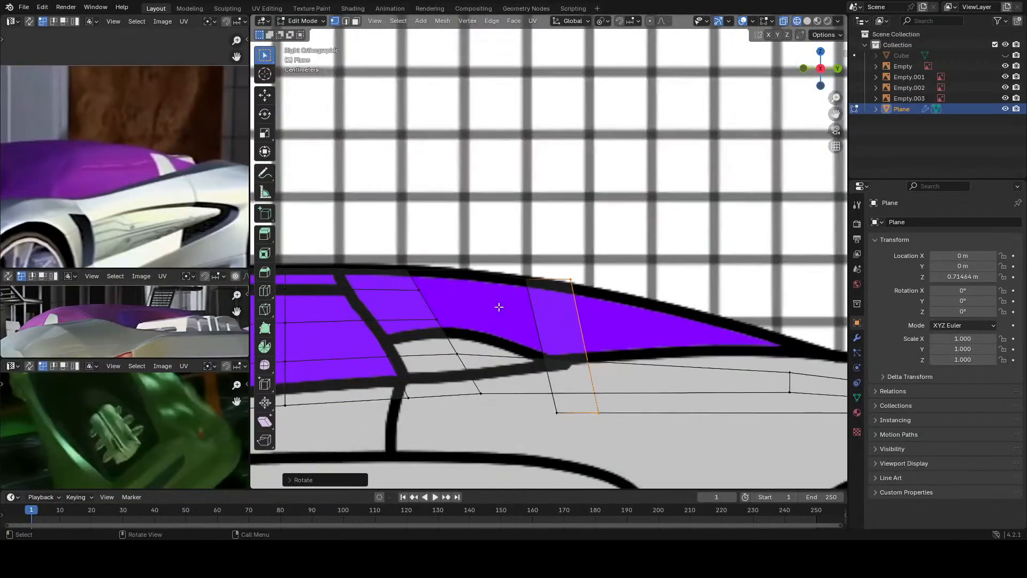
pyautogui.press('2')
pyautogui.hotkey('ctrl', 'e')
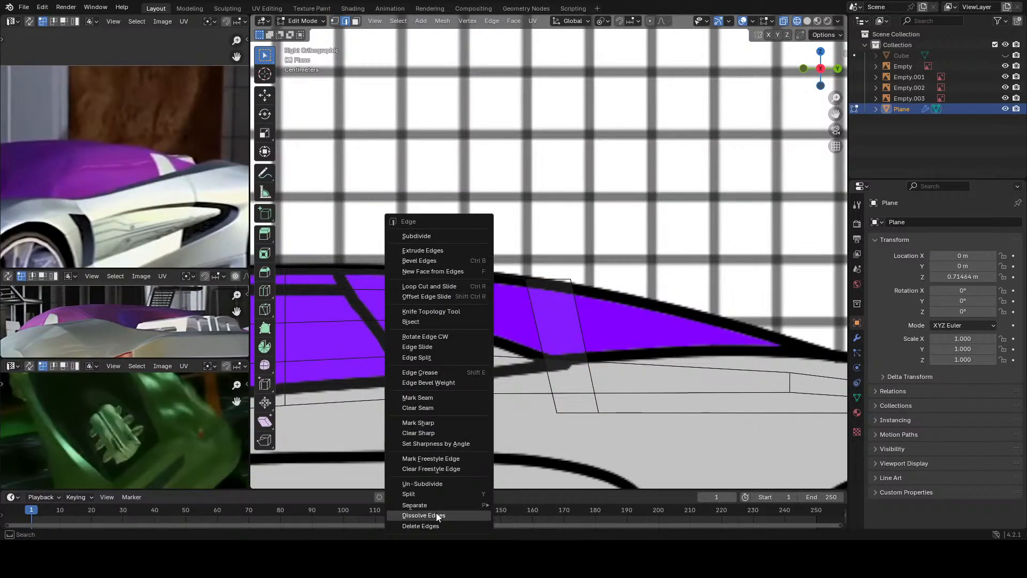
pyautogui.click(437, 515)
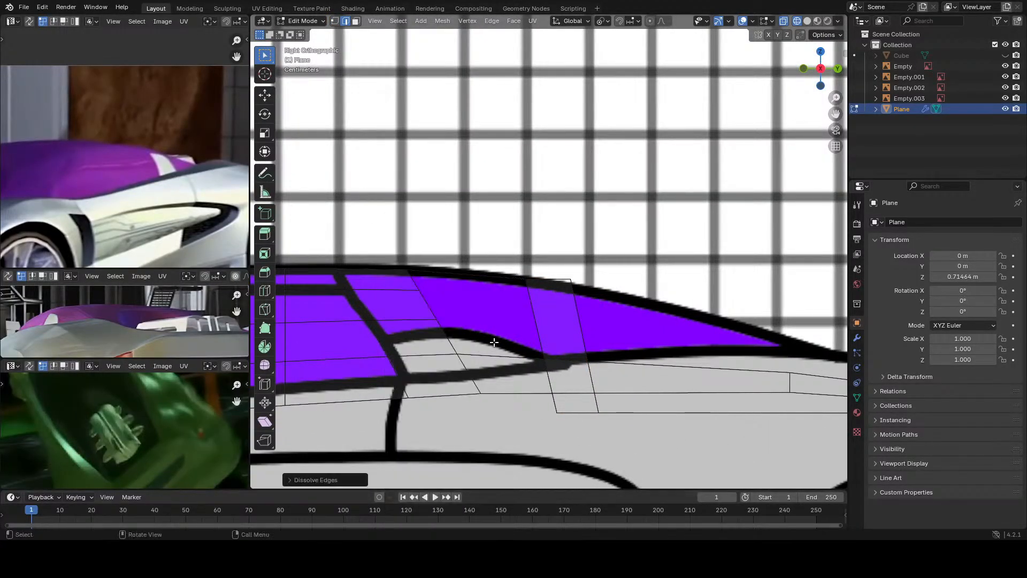
# Step: Fill the gap between the roof's rear edge, the centre strip and the new side extrusion with a face
pyautogui.press('KP_7')
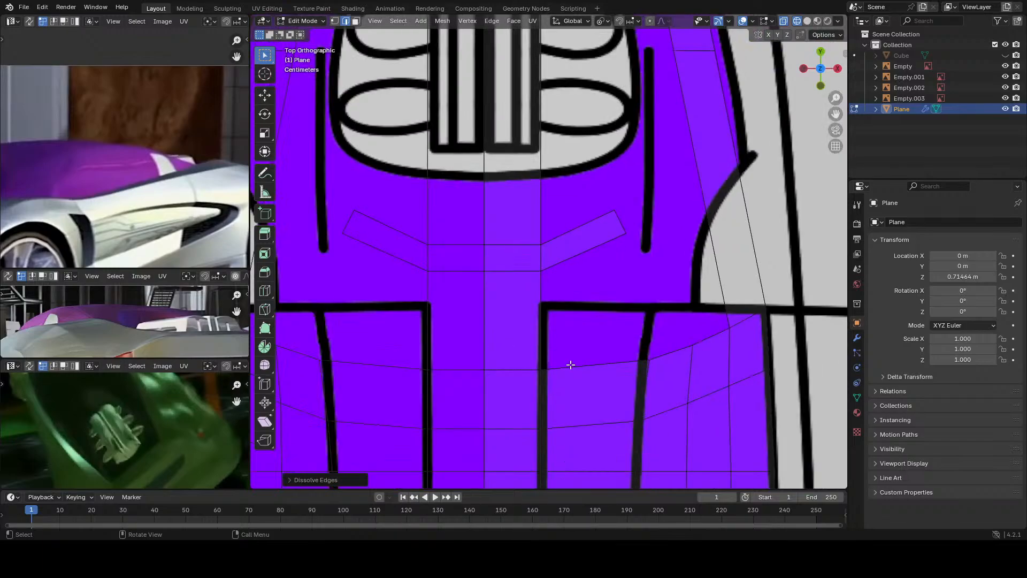
pyautogui.click(596, 378)
pyautogui.keyDown('shift'); pyautogui.click(573, 259); pyautogui.keyUp('shift')
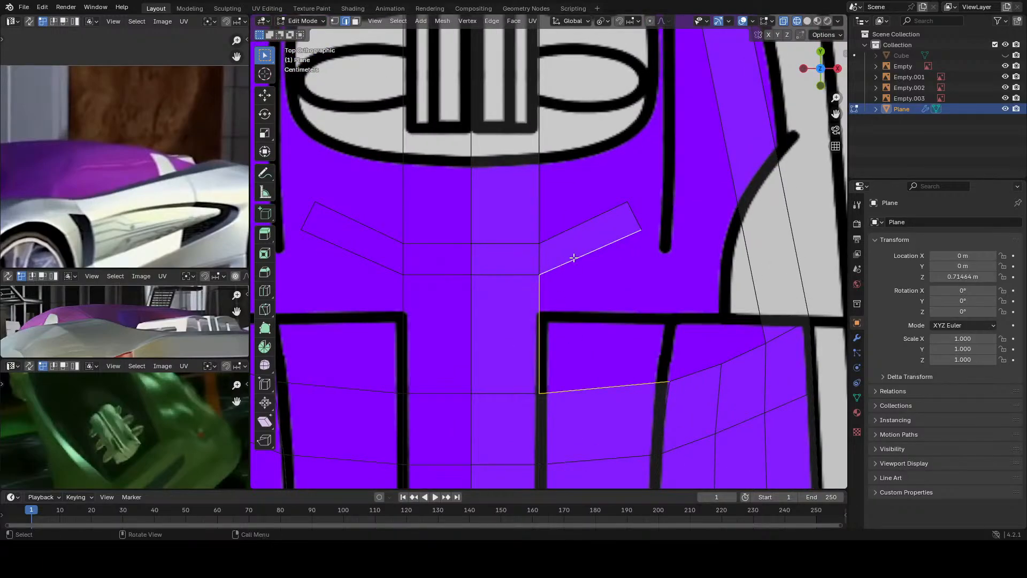
pyautogui.press('f')
# Step: Adjust the new face's outer rear vertex along Z to the roofline in the side blueprint
pyautogui.scroll(-1, 581, 260)
pyautogui.scroll(-2, 581, 261)
pyautogui.scroll(2, 581, 260)
pyautogui.keyDown('shift'); pyautogui.moveTo(582, 261); pyautogui.dragTo(532, 301, button='middle'); pyautogui.keyUp('shift')
pyautogui.scroll(-2, 534, 327)
pyautogui.scroll(-5, 533, 328)
pyautogui.scroll(6, 532, 301)
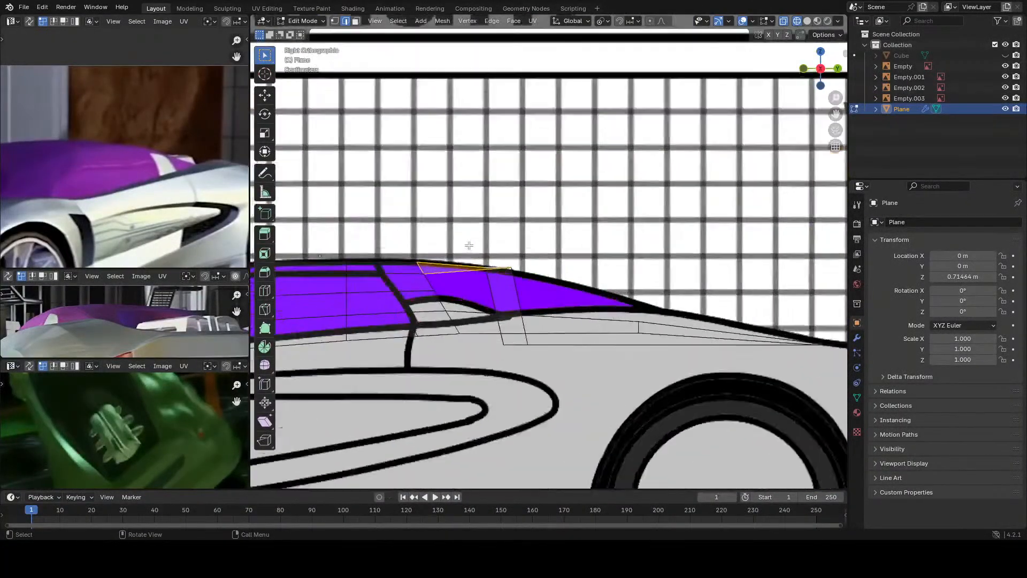
pyautogui.scroll(3, 532, 301)
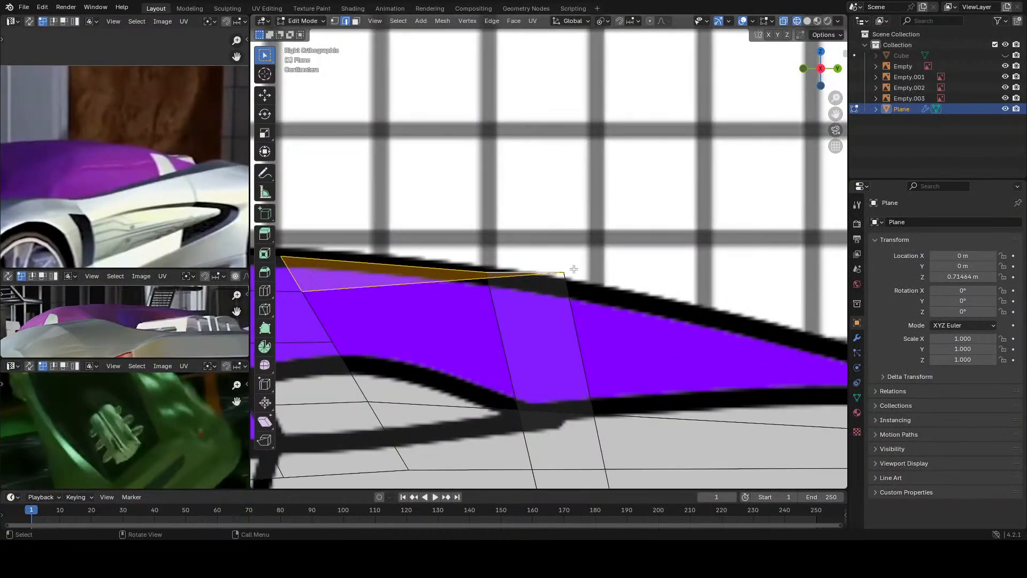
pyautogui.press('1')
pyautogui.click(565, 273)
pyautogui.press('g')
pyautogui.press('z')
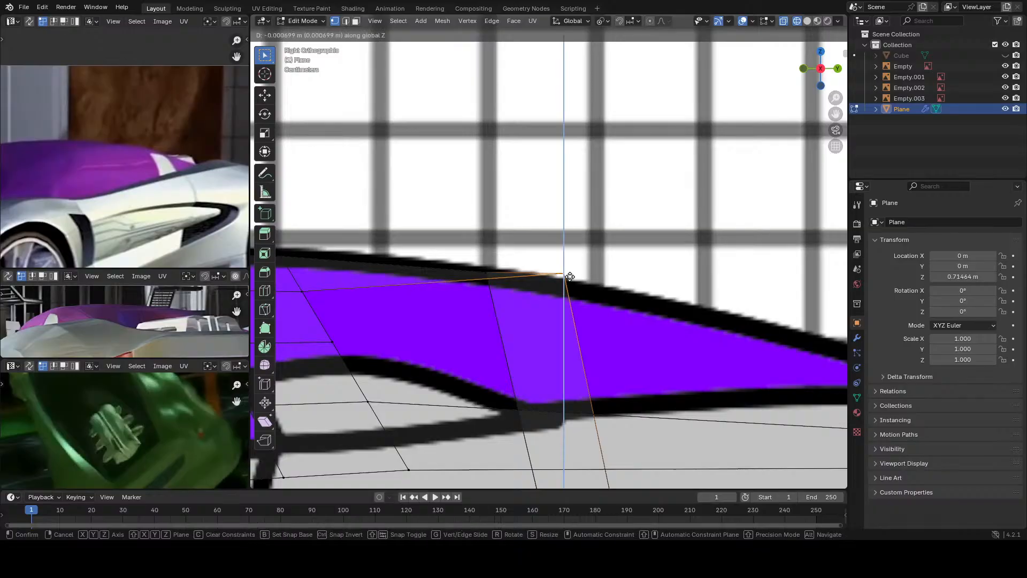
pyautogui.click(586, 269)
# Step: Examine the new face's fit to the side and top blueprints, including from a perspective angle
pyautogui.scroll(-8, 588, 289)
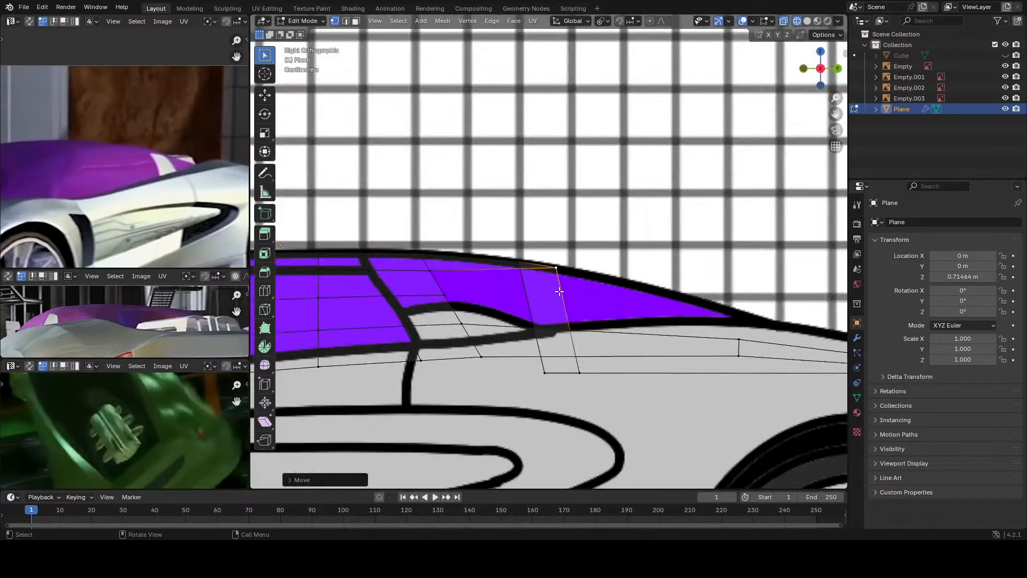
pyautogui.moveTo(589, 289); pyautogui.dragTo(574, 309, button='middle')
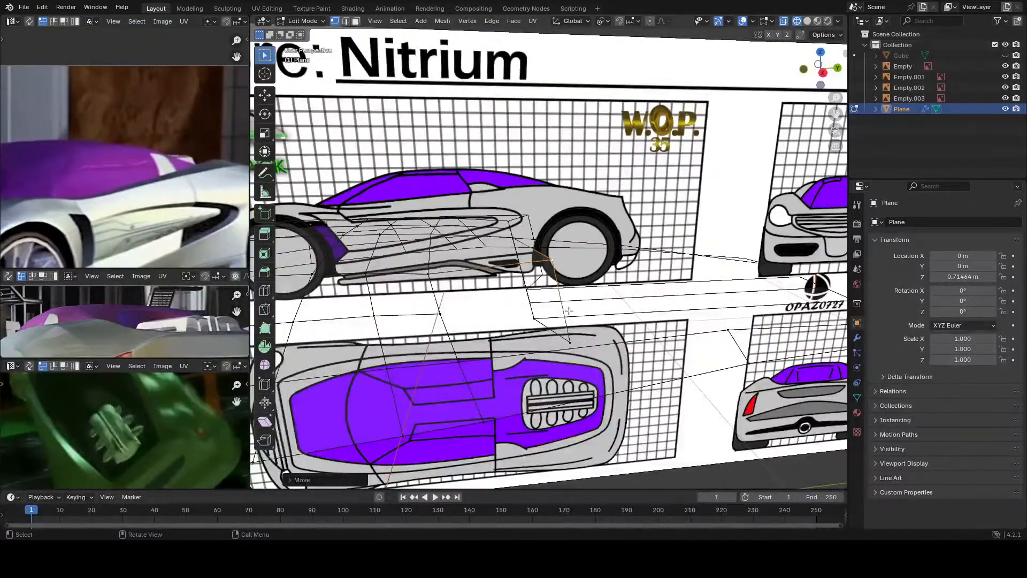
pyautogui.scroll(8, 568, 311)
pyautogui.scroll(-1, 568, 311)
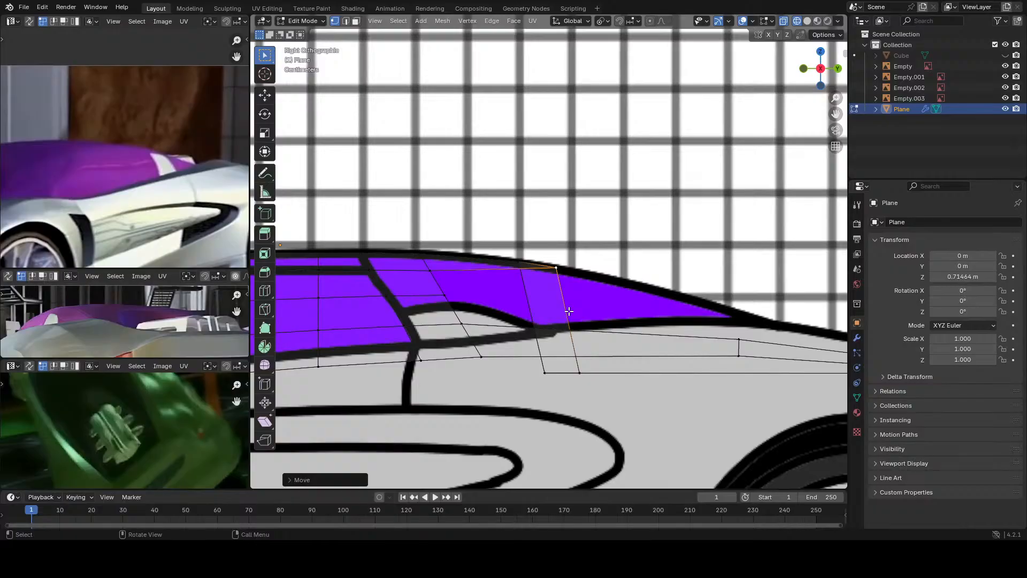
pyautogui.press('KP_7')
pyautogui.scroll(-2, 568, 311)
pyautogui.keyDown('shift'); pyautogui.moveTo(569, 311); pyautogui.dragTo(594, 390, button='middle'); pyautogui.keyUp('shift')
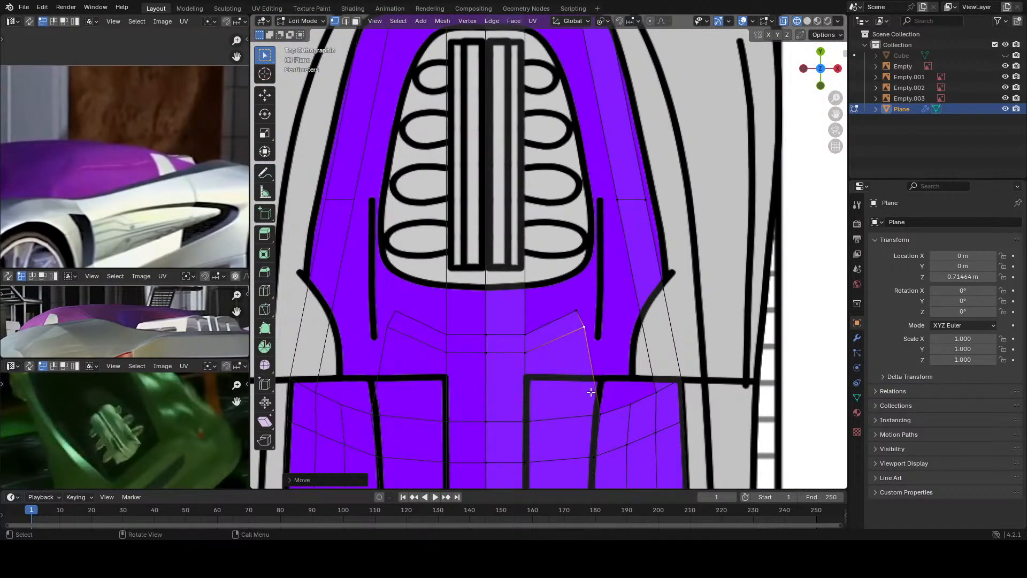
pyautogui.scroll(-2, 536, 369)
pyautogui.moveTo(596, 390); pyautogui.dragTo(484, 324, button='middle')
pyautogui.press('KP_7')
pyautogui.scroll(5, 581, 394)
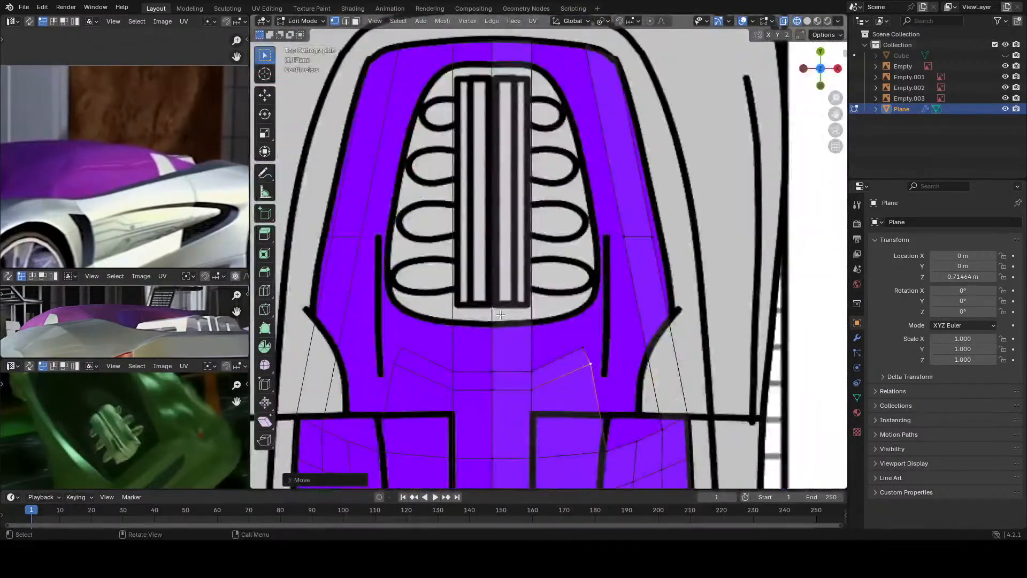
# Step: Extrude the side extrusion's end edge rearward beside the engine opening and rotate the new edge to lie crosswise
pyautogui.keyDown('shift'); pyautogui.moveTo(582, 394); pyautogui.dragTo(549, 394, button='middle'); pyautogui.keyUp('shift')
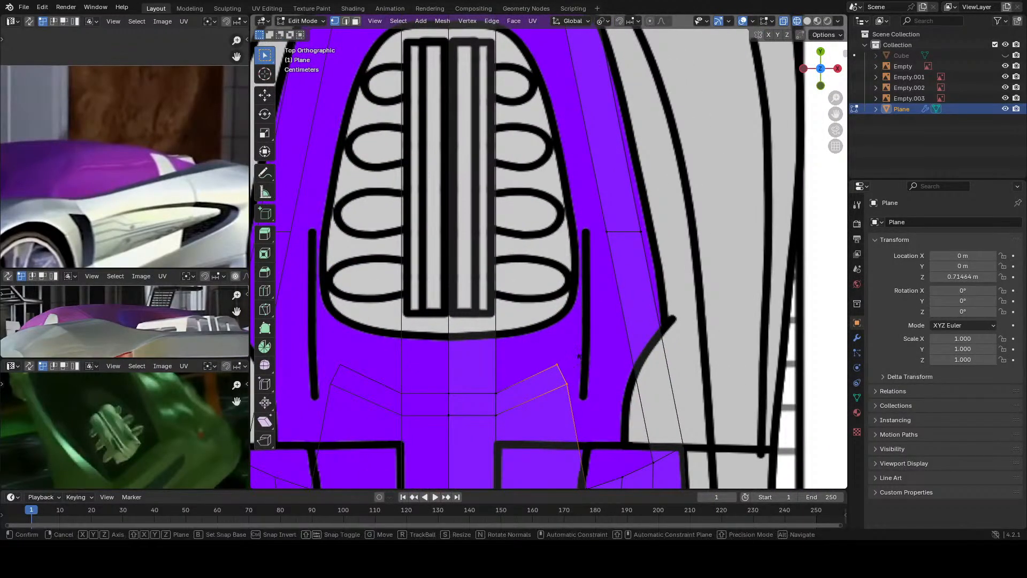
pyautogui.press('r')
pyautogui.click(591, 337)
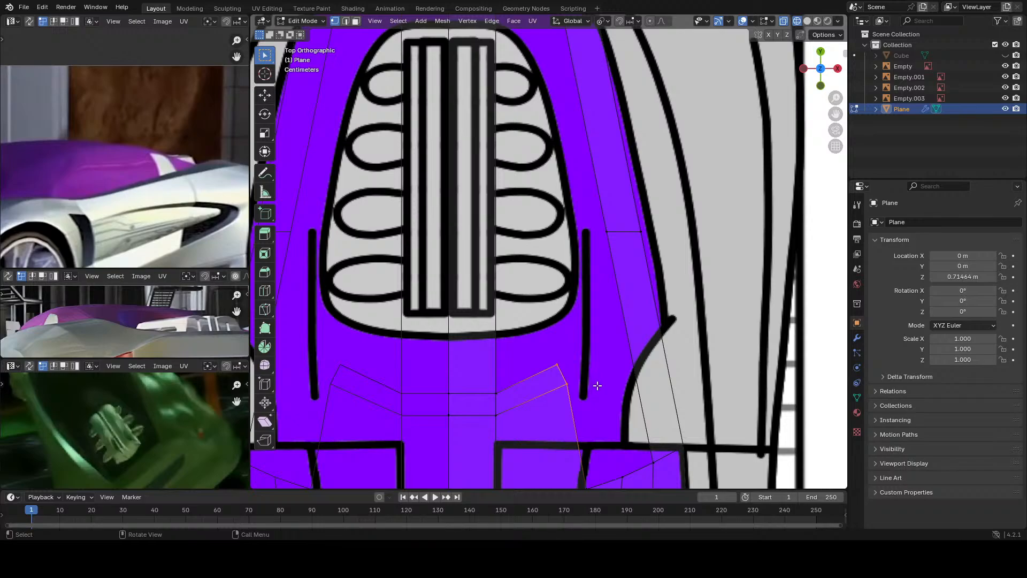
pyautogui.press('e')
pyautogui.click(614, 328)
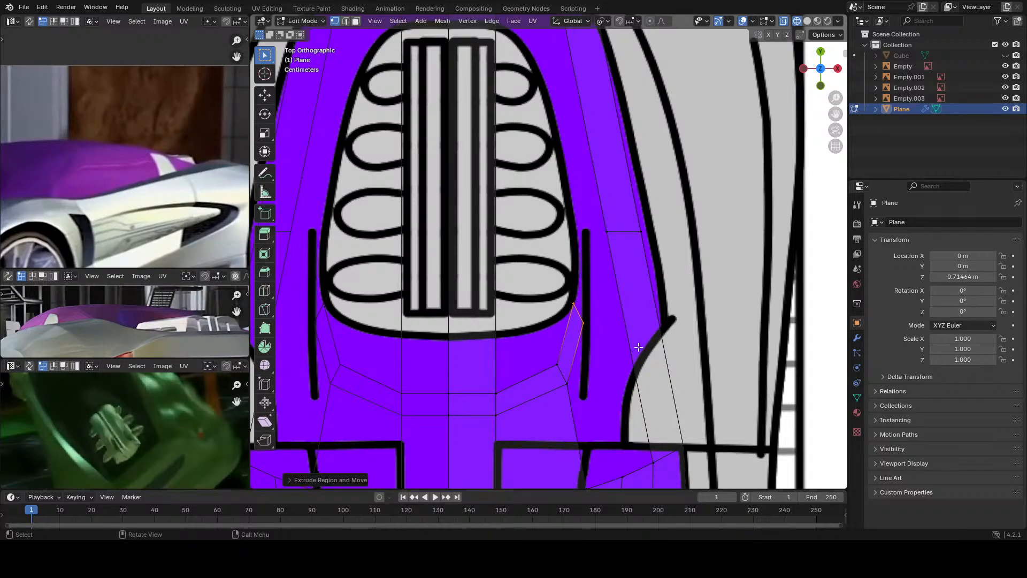
pyautogui.press('r')
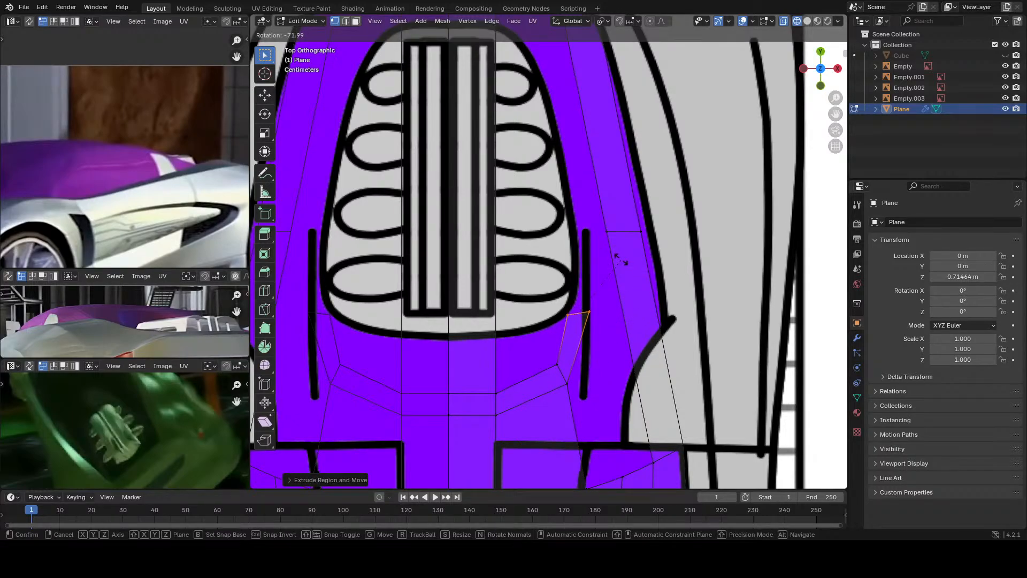
pyautogui.click(567, 386)
# Step: Narrow the extruded crosswise edge along X and move it about 0.5 m rearward along Y
pyautogui.keyDown('shift'); pyautogui.scroll(2, 590, 398); pyautogui.keyUp('shift')
pyautogui.press('s')
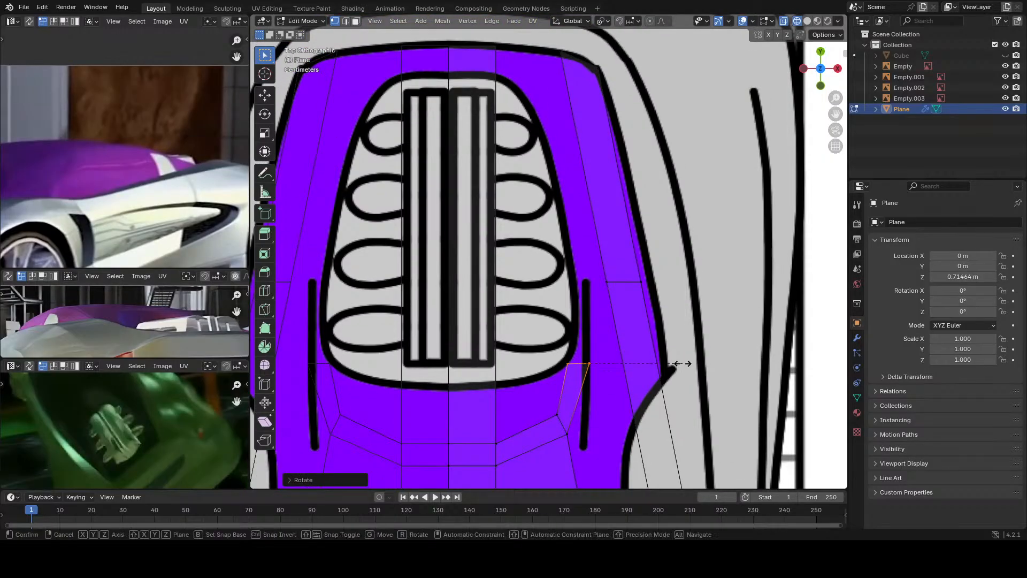
pyautogui.press('x')
pyautogui.click(632, 361)
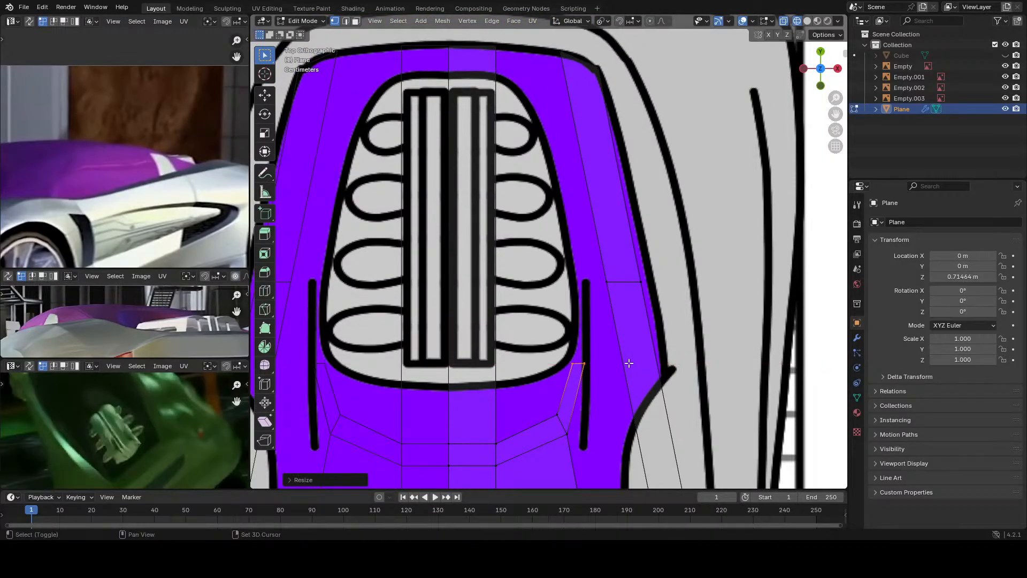
pyautogui.press('KP_3')
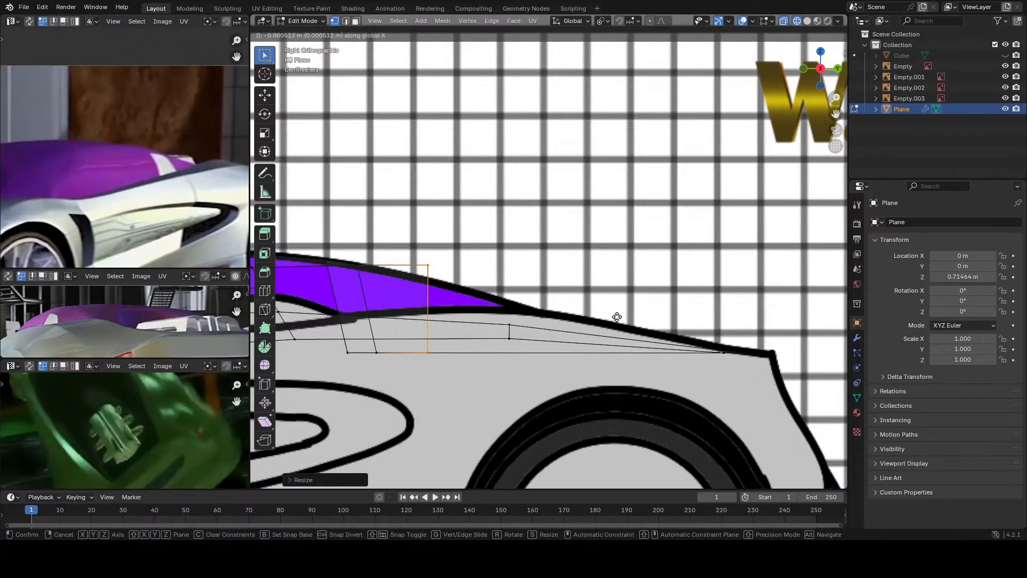
pyautogui.press('g')
pyautogui.press('y')
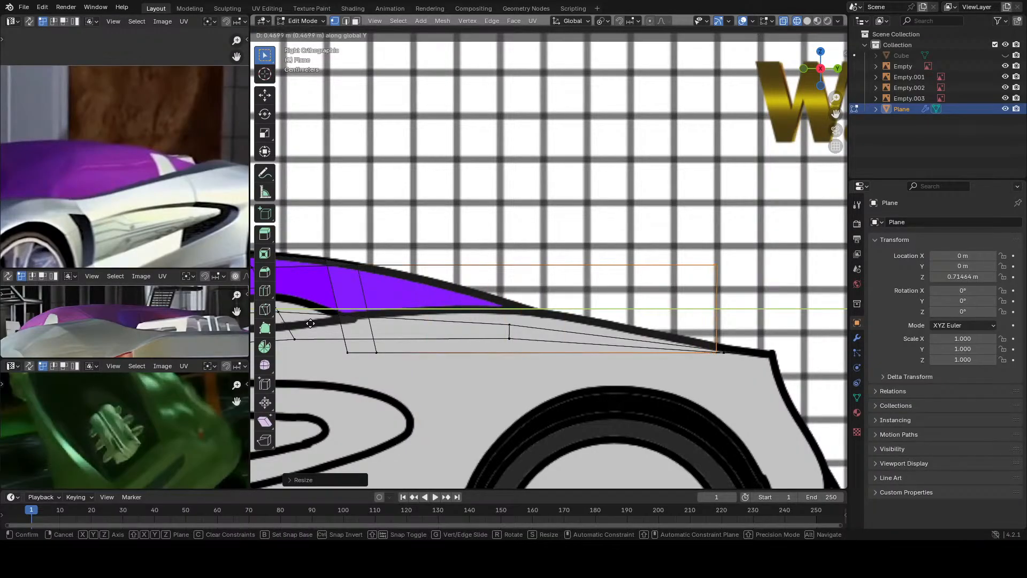
pyautogui.click(358, 320)
# Step: Move the new strip's rear end onto the purple deck's rear outline and scale its two vertices to the same height
pyautogui.press('KP_7')
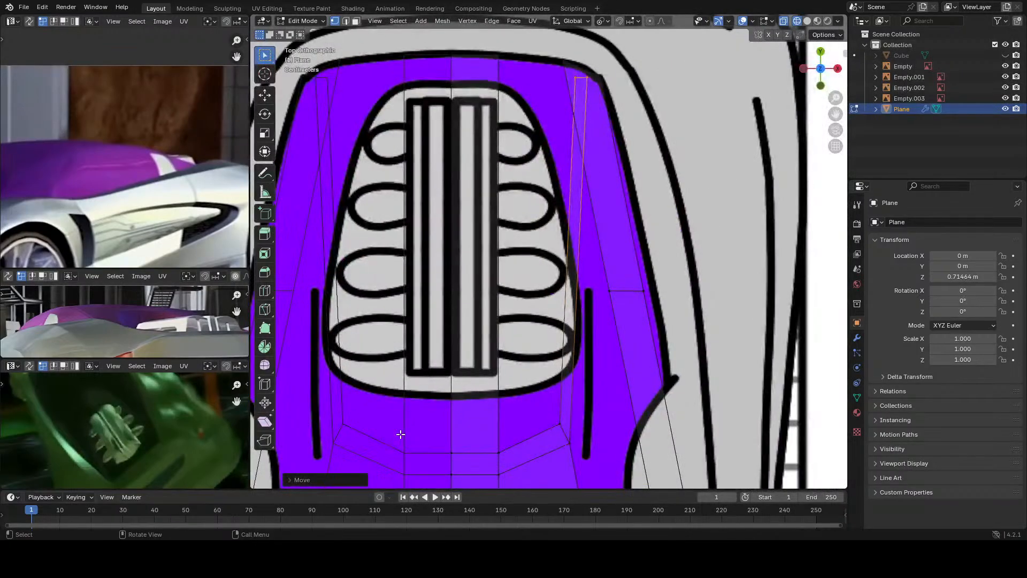
pyautogui.keyDown('shift'); pyautogui.moveTo(562, 155); pyautogui.dragTo(540, 262, button='middle'); pyautogui.keyUp('shift')
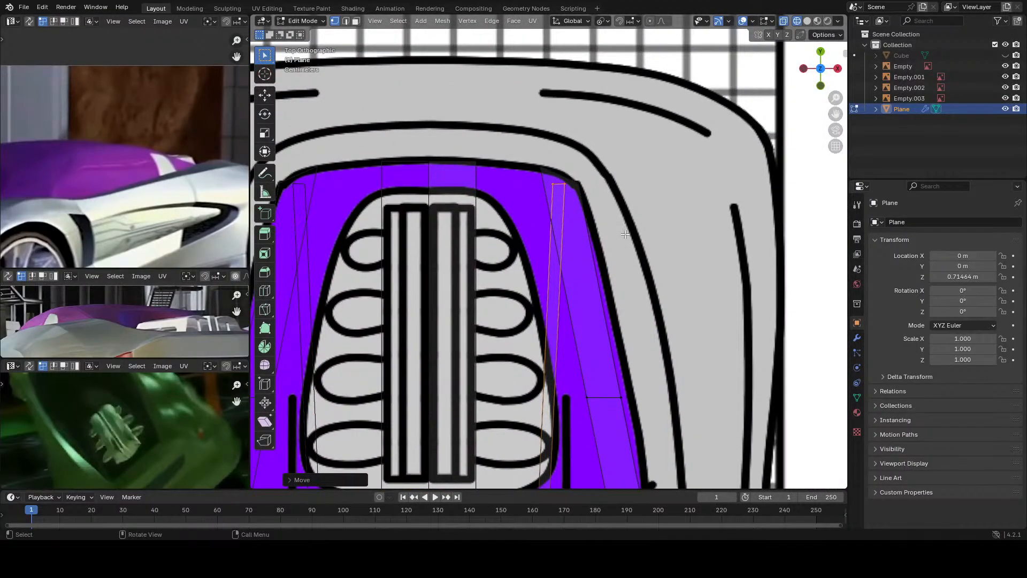
pyautogui.press('g')
pyautogui.click(583, 215)
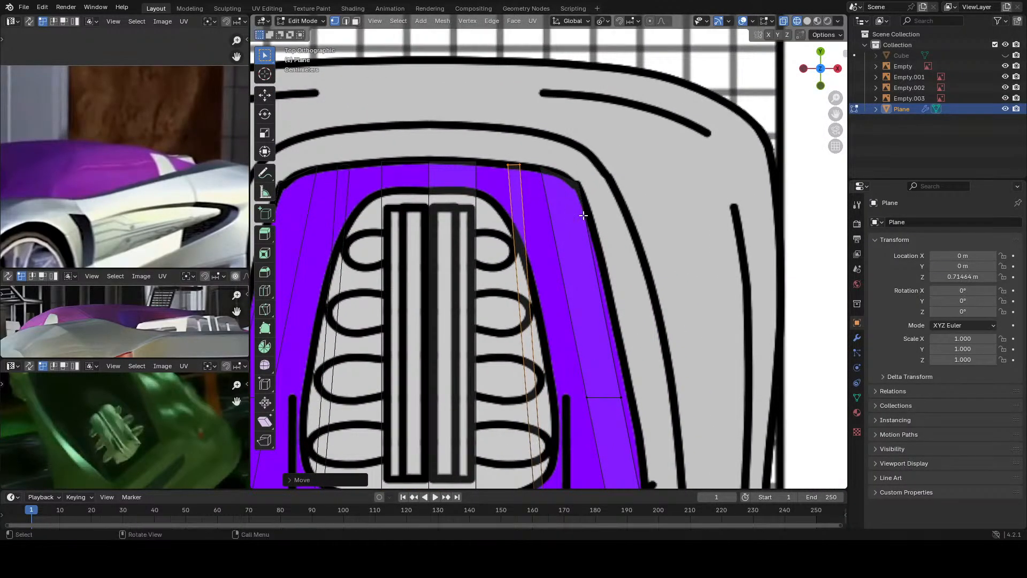
pyautogui.press('s')
pyautogui.click(558, 247)
# Step: Lower the new strip's rear end along Z onto the rear body profile in the side blueprint
pyautogui.press('KP_3')
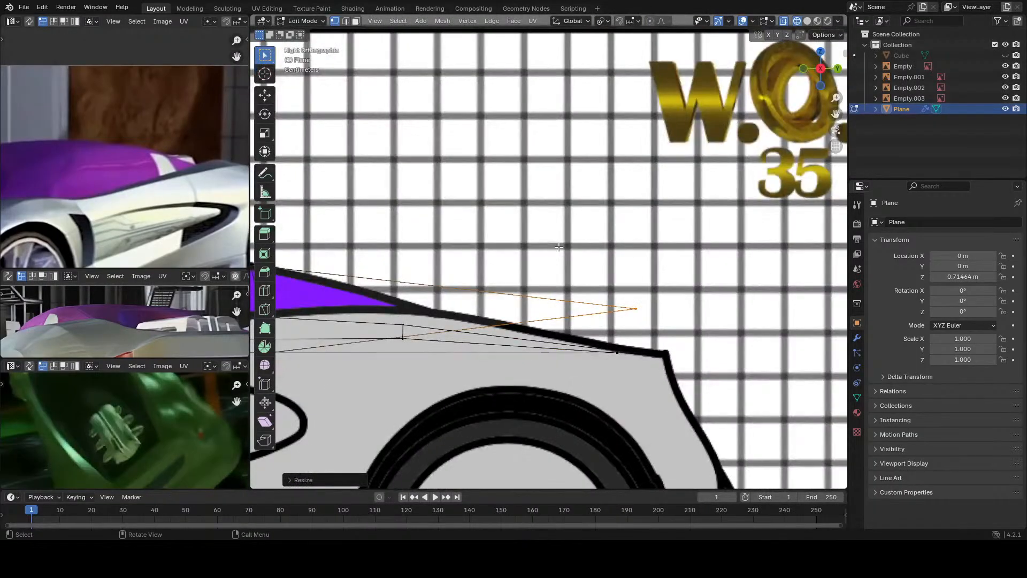
pyautogui.press('g')
pyautogui.press('z')
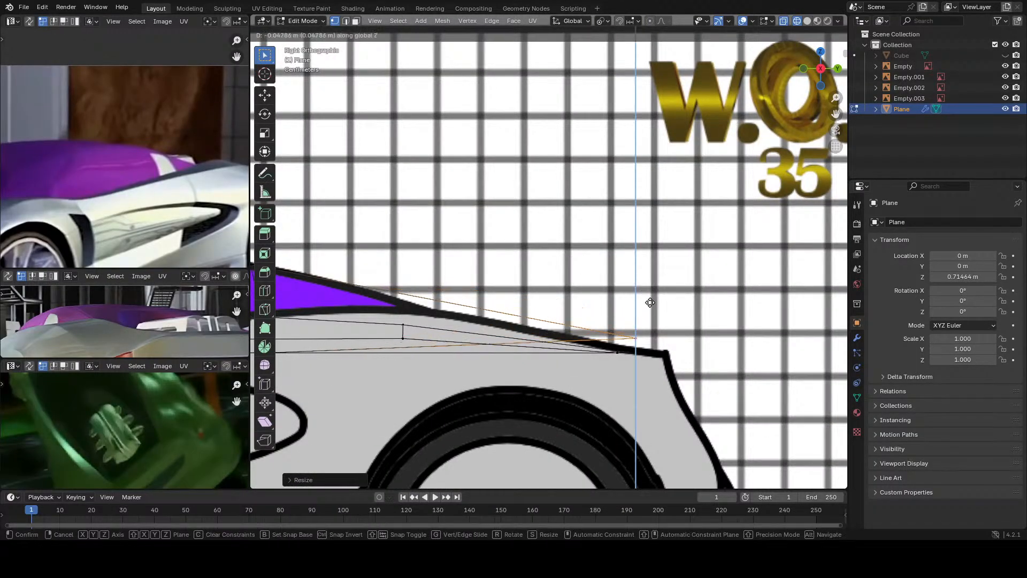
pyautogui.click(647, 389)
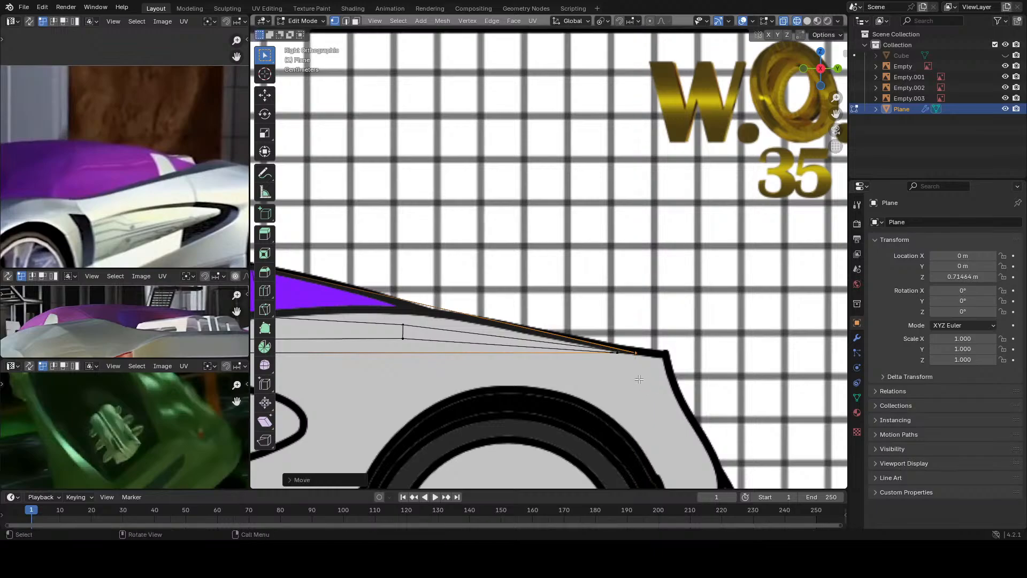
# Step: Adjust the inner rear vertex of the strip beside the engine opening along Y to the purple deck's rear outline
pyautogui.press('KP_7')
pyautogui.keyDown('shift'); pyautogui.moveTo(554, 202); pyautogui.dragTo(594, 287, button='middle'); pyautogui.keyUp('shift')
pyautogui.scroll(3, 595, 289)
pyautogui.moveTo(665, 294); pyautogui.dragTo(256, 159)
pyautogui.scroll(2, 536, 264)
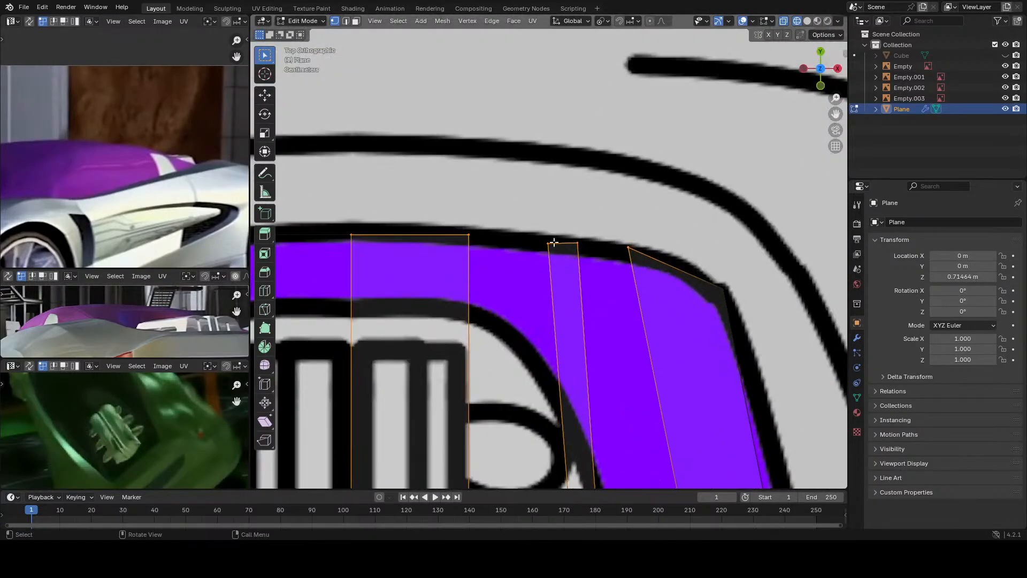
pyautogui.click(556, 241)
pyautogui.press('g')
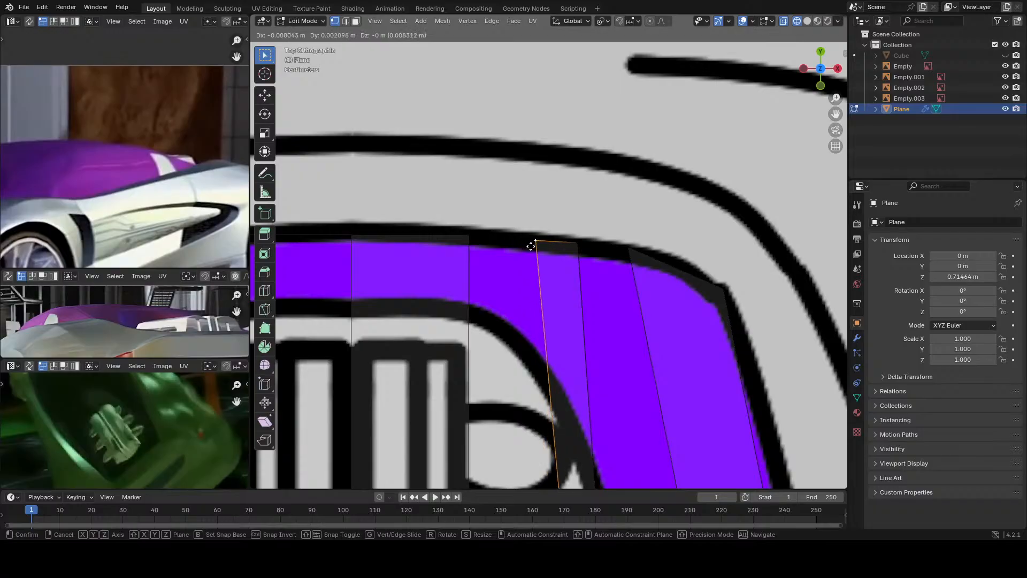
pyautogui.click(561, 253)
pyautogui.press('g')
pyautogui.press('y')
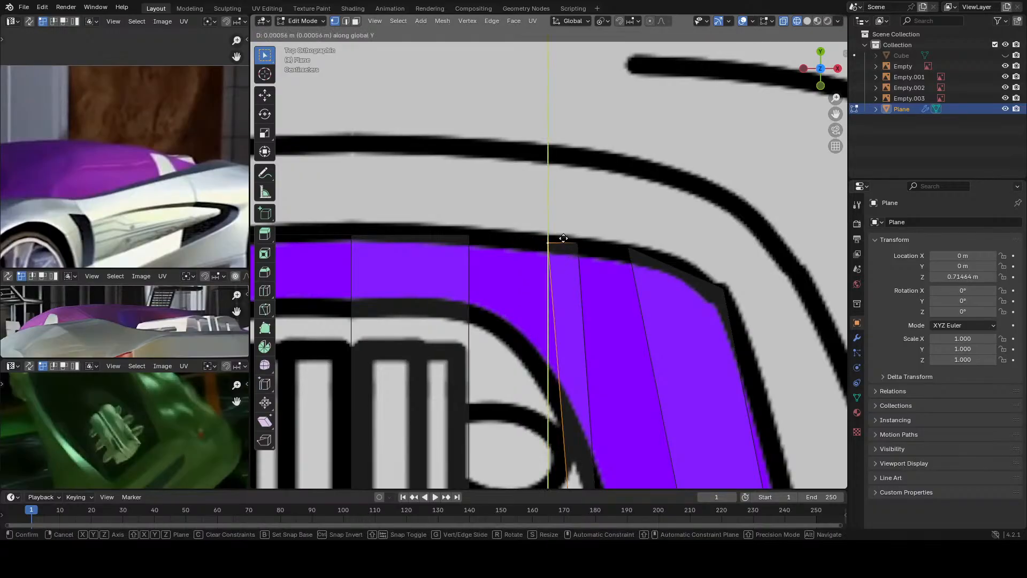
pyautogui.click(561, 239)
# Step: Adjust the same strip's outer rear vertex along Y to the purple deck's rear outline
pyautogui.click(578, 243)
pyautogui.press('g')
pyautogui.press('y')
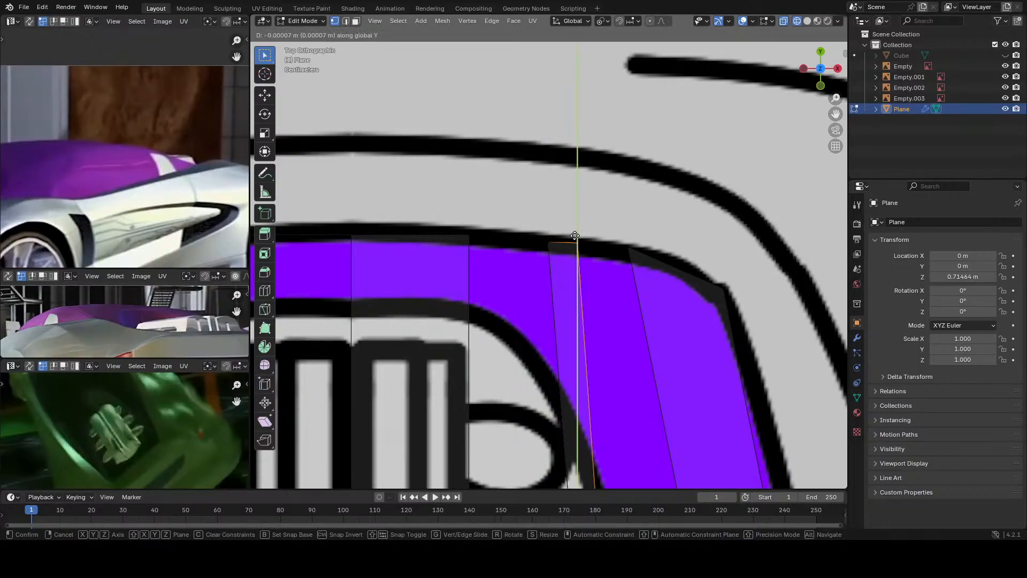
pyautogui.click(565, 284)
# Step: Add a loop cut across the outer side strip at the notch in the deck outline and move it outward along X
pyautogui.scroll(-6, 566, 284)
pyautogui.scroll(6, 584, 356)
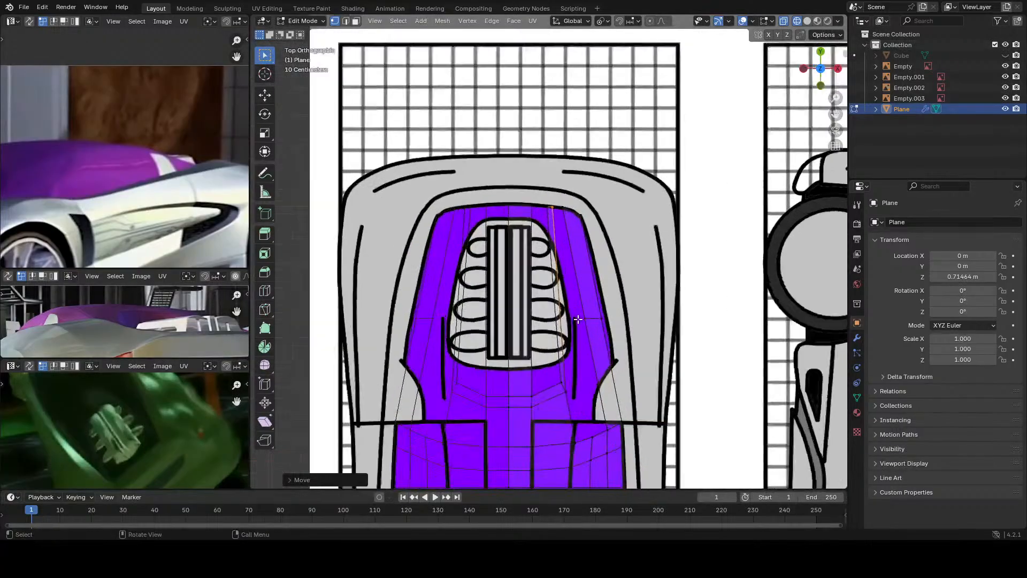
pyautogui.scroll(-3, 584, 357)
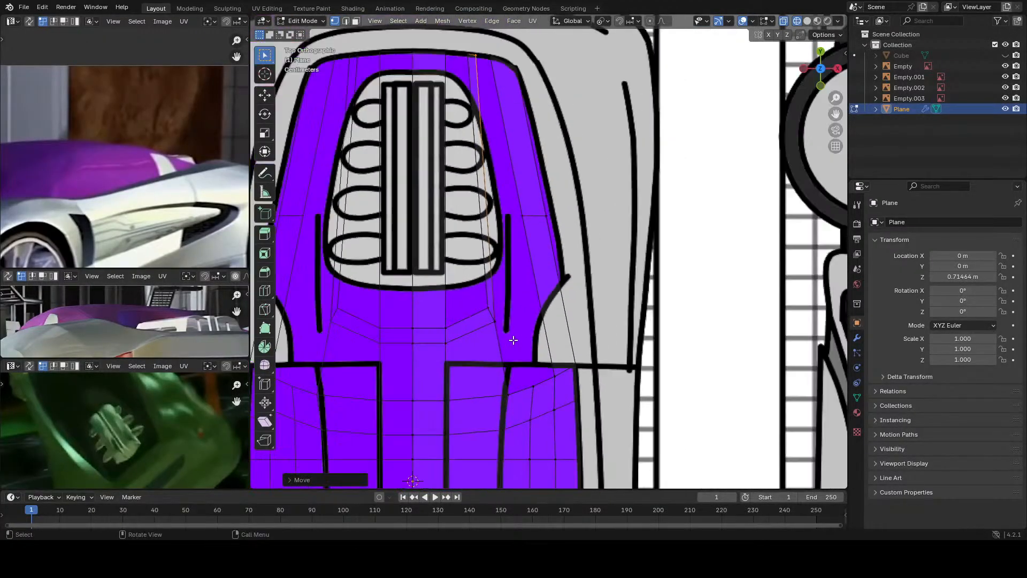
pyautogui.scroll(4, 534, 323)
pyautogui.hotkey('ctrl', 'r')
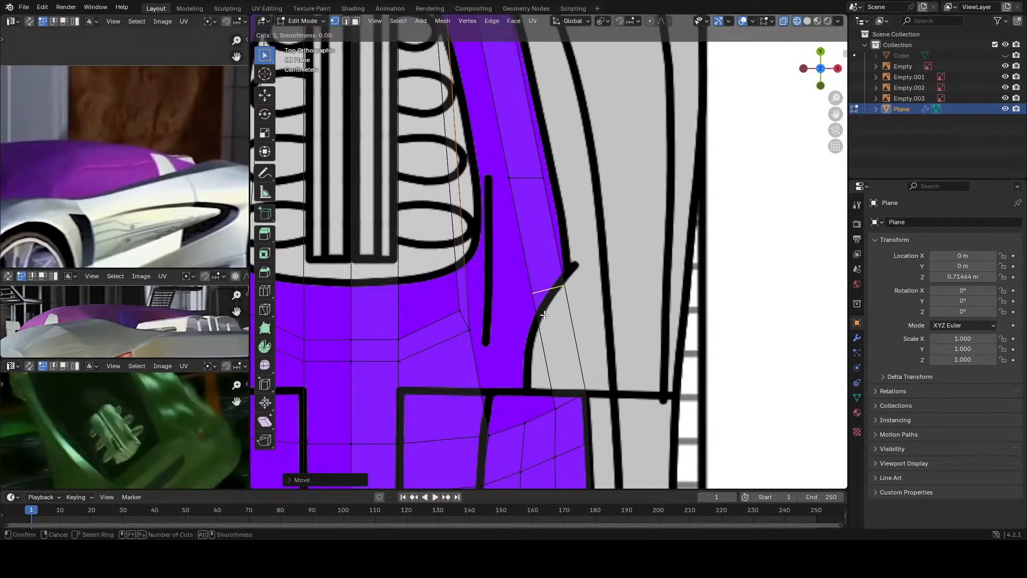
pyautogui.click(537, 293)
pyautogui.rightClick(546, 316)
pyautogui.press('g')
pyautogui.press('x')
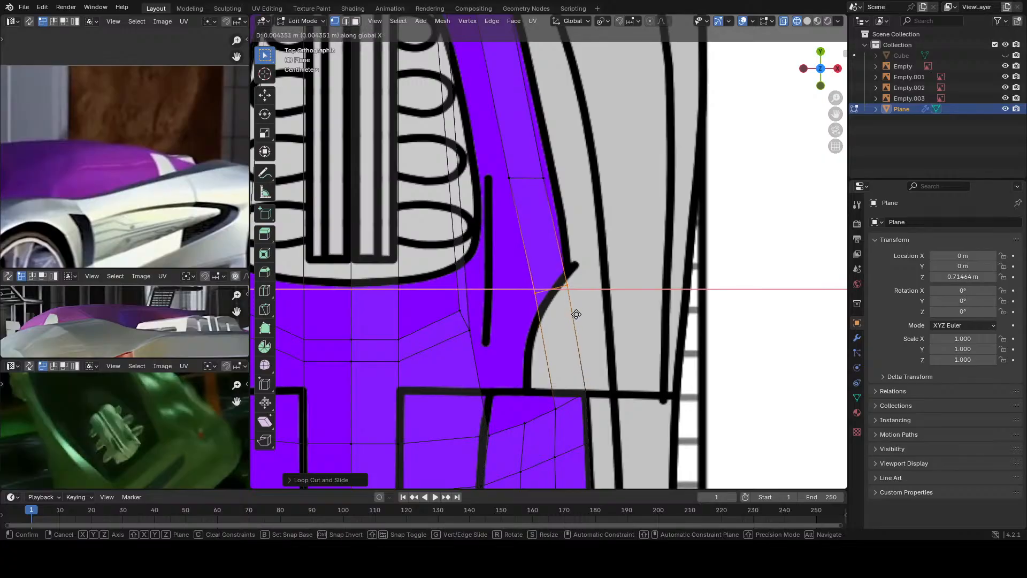
pyautogui.click(623, 316)
# Step: Move the outer strip's existing crosswise edge beside the engine opening outward along X onto the deck's side outline
pyautogui.click(506, 166)
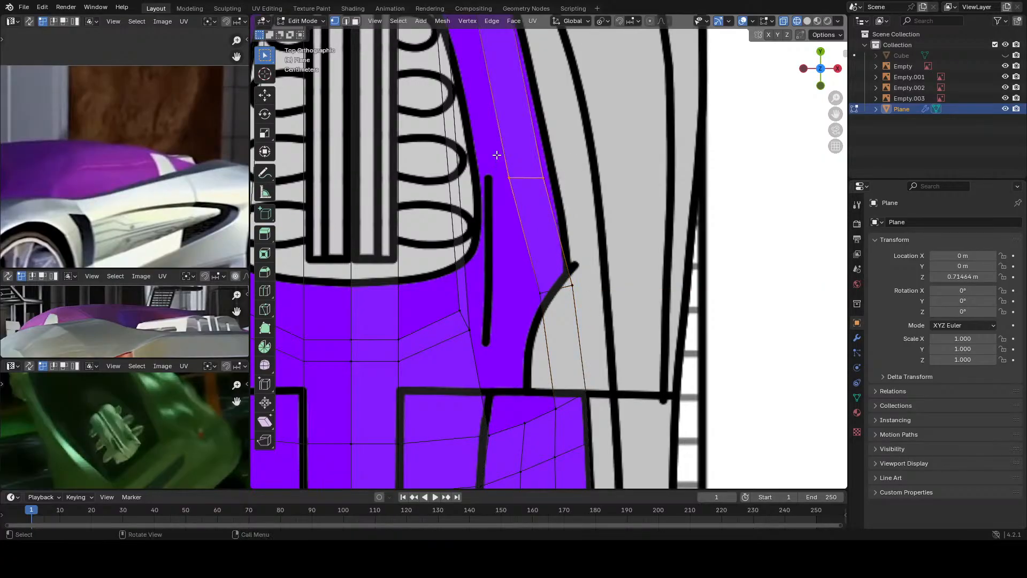
pyautogui.press('g')
pyautogui.press('x')
pyautogui.click(575, 157)
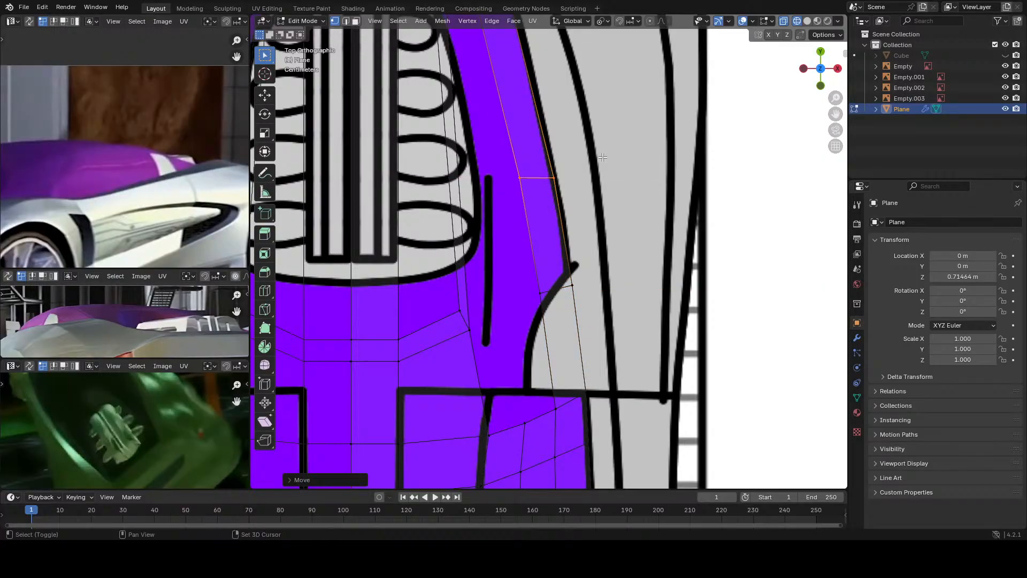
# Step: Extrude the cabin's rear-edge vertex between the two strips rearward and fill a face between the new edge and the inner strip
pyautogui.keyDown('alt'); pyautogui.click(586, 283); pyautogui.keyUp('alt')
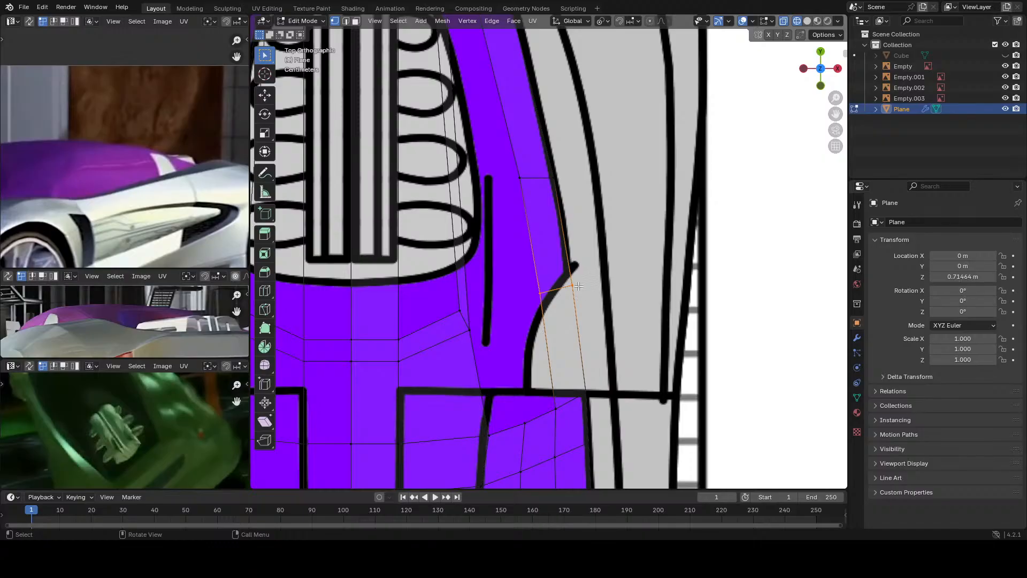
pyautogui.click(529, 425)
pyautogui.press('g')
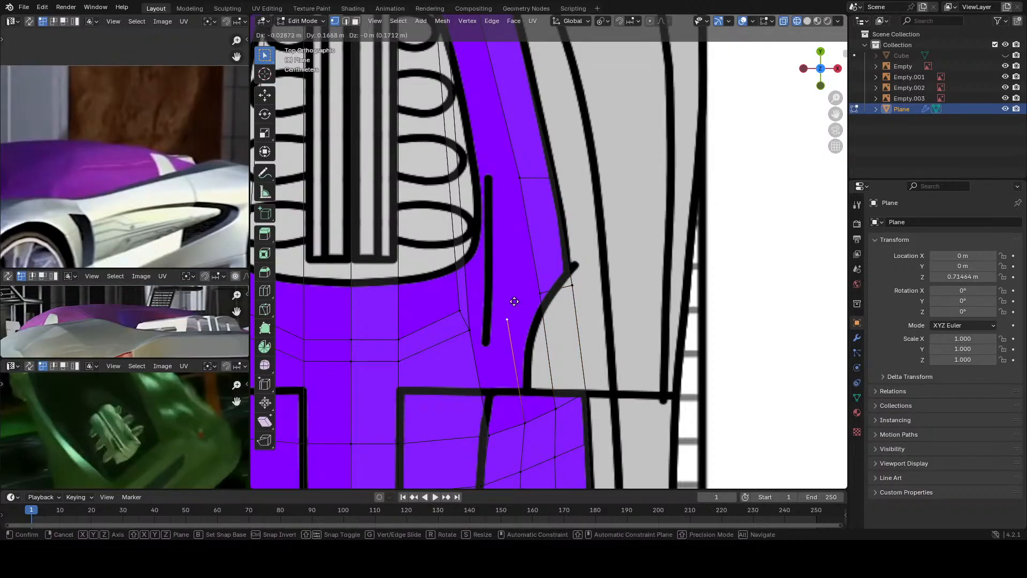
pyautogui.click(514, 289)
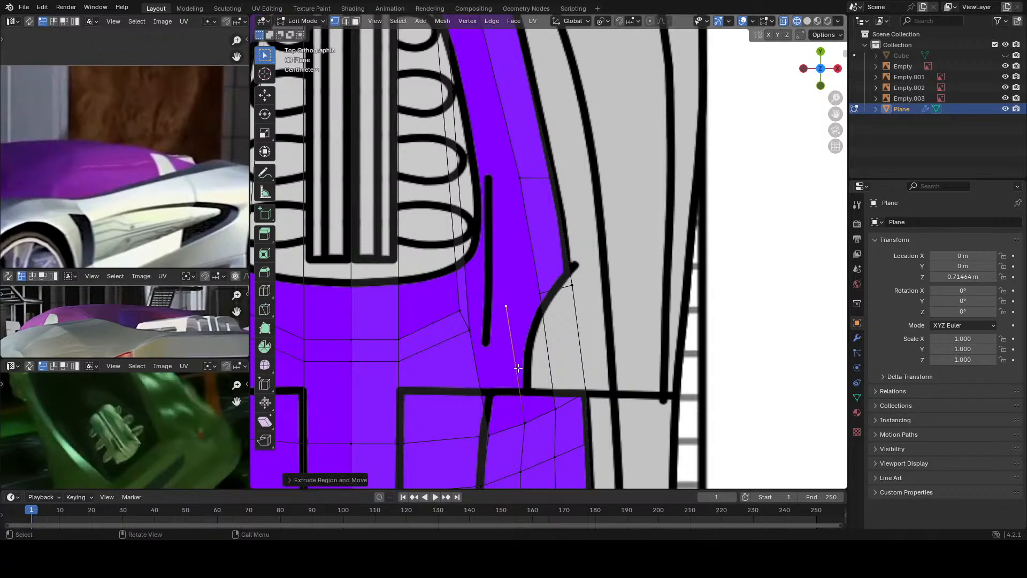
pyautogui.press('2')
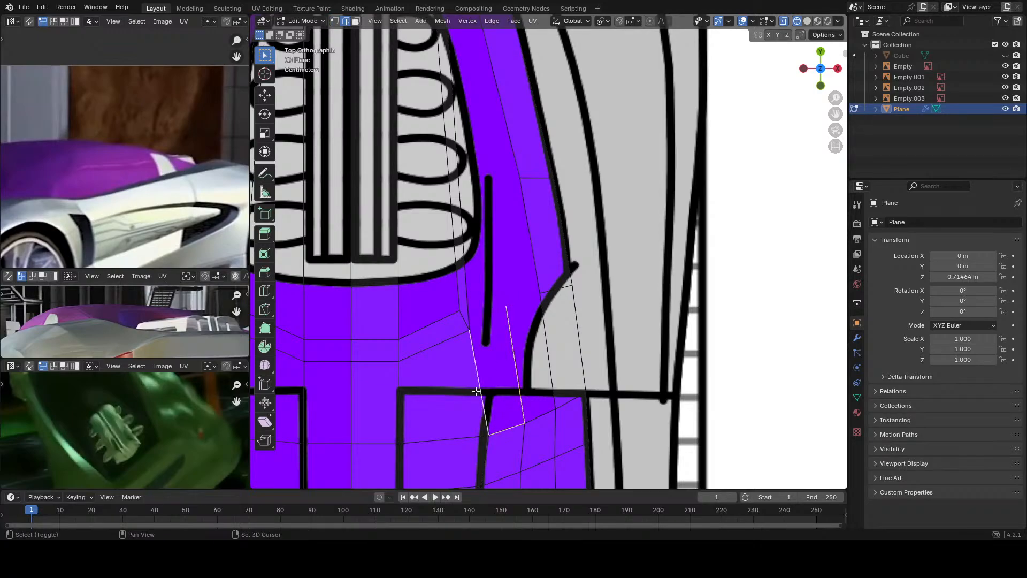
pyautogui.keyDown('shift'); pyautogui.click(483, 391); pyautogui.keyUp('shift')
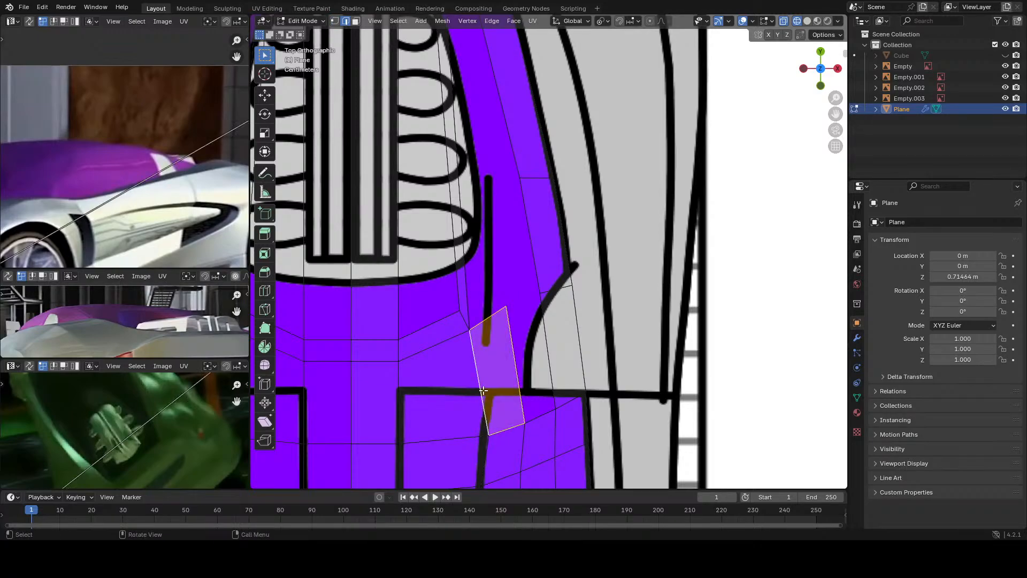
# Step: Fill a face between the extruded edge and the outer side strip, and check the joined surface from the side and top
pyautogui.click(520, 367)
pyautogui.keyDown('shift'); pyautogui.click(544, 415); pyautogui.keyUp('shift')
pyautogui.keyDown('shift'); pyautogui.click(554, 372); pyautogui.keyUp('shift')
pyautogui.press('f')
pyautogui.scroll(-2, 555, 373)
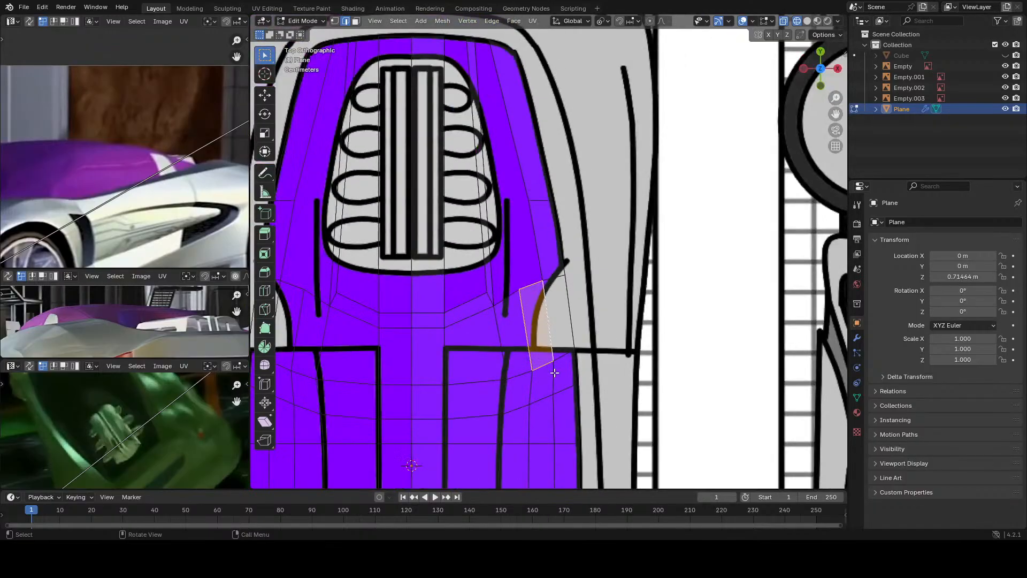
pyautogui.press('KP_3')
pyautogui.scroll(2, 499, 374)
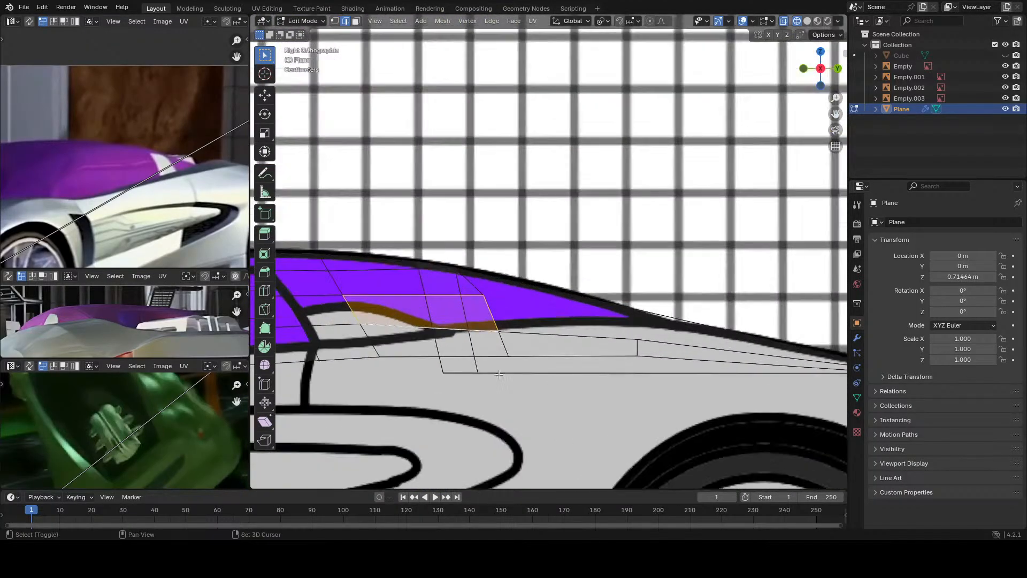
pyautogui.moveTo(498, 374)
pyautogui.keyDown('shift'); pyautogui.mouseDown(button='middle')
pyautogui.moveTo(582, 354)
pyautogui.moveTo(479, 369)
pyautogui.mouseUp(button='middle'); pyautogui.keyUp('shift')
pyautogui.scroll(-3, 536, 368)
pyautogui.press('KP_7')
pyautogui.scroll(5, 507, 319)
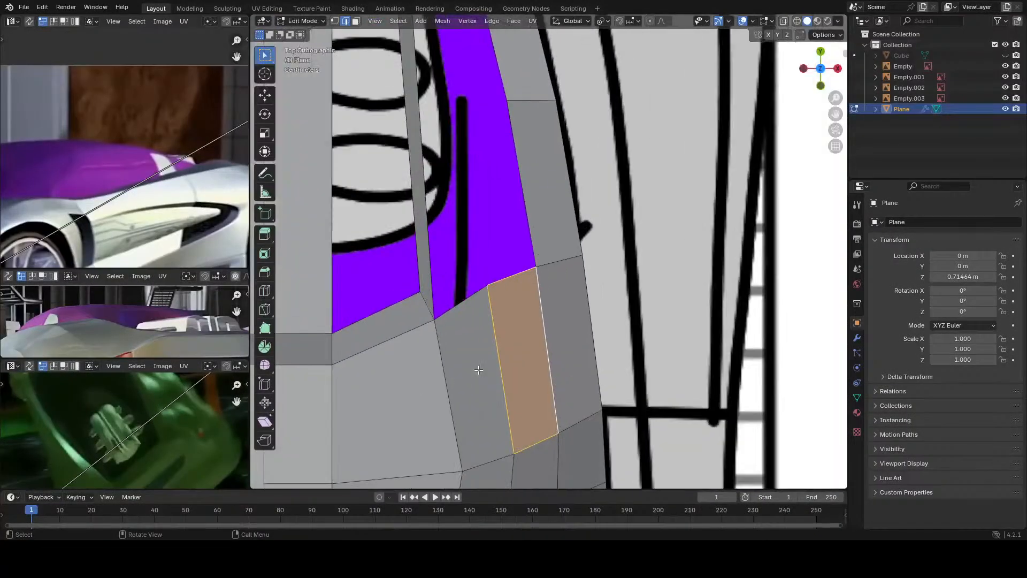
# Step: Slide the shared rear vertex of the two filled faces forward along its edge by a factor of about 0.06
pyautogui.press('1')
pyautogui.click(506, 318)
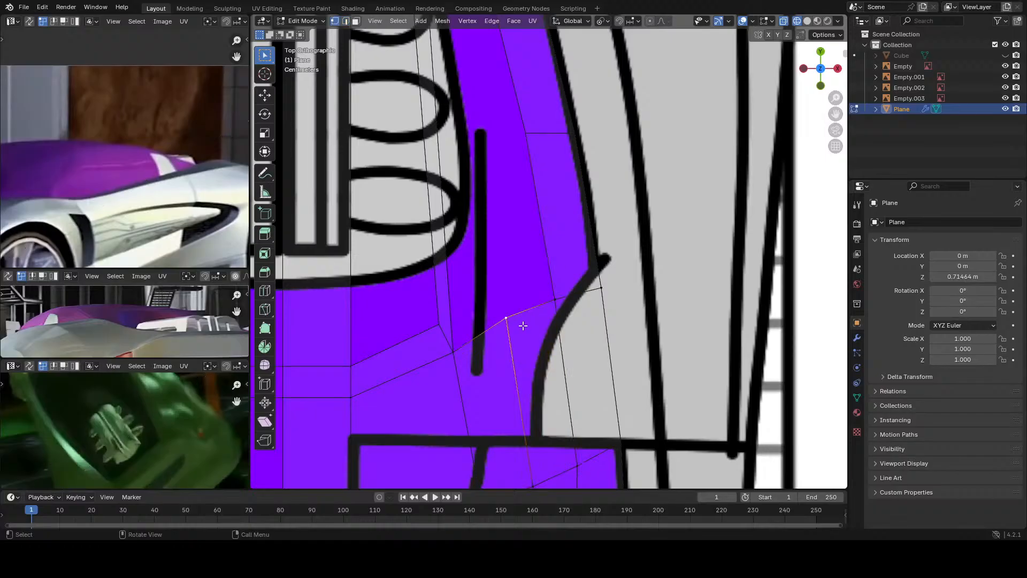
pyautogui.hotkey('shift', 'v')
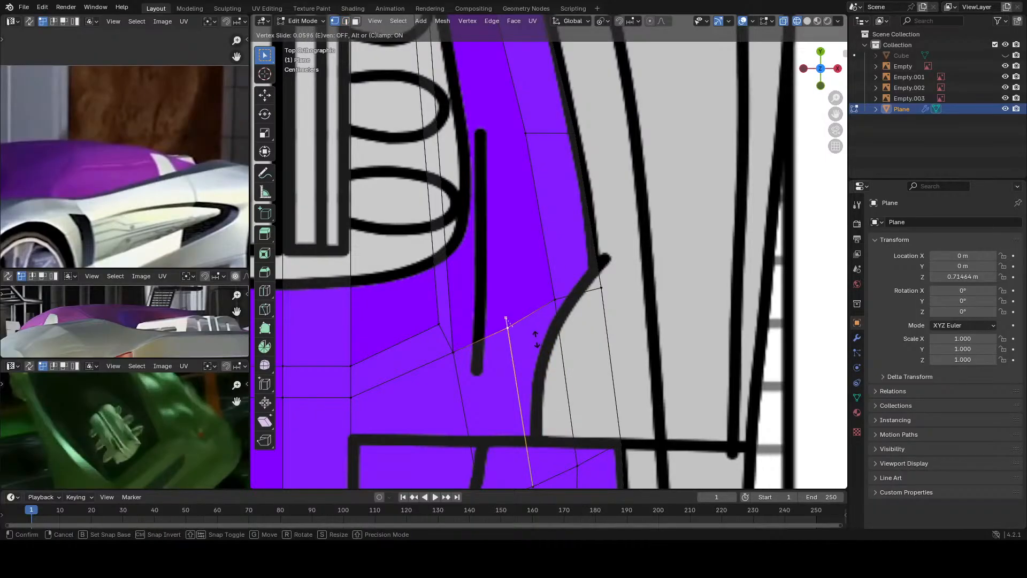
pyautogui.click(535, 337)
pyautogui.scroll(-4, 532, 321)
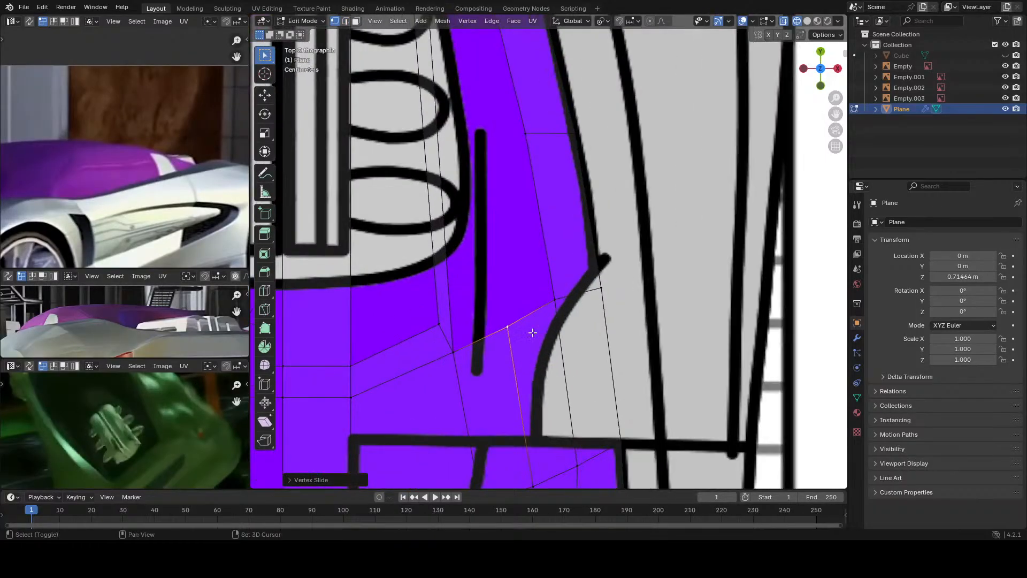
# Step: Add a loop cut across the inner strip beside the engine opening and move it outward along X to the opening's outline
pyautogui.scroll(2, 530, 308)
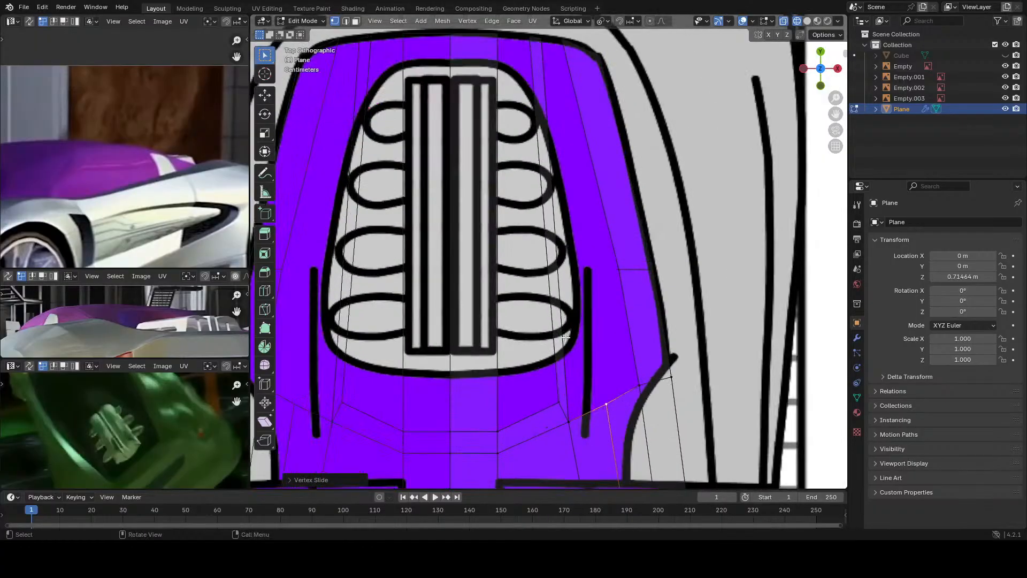
pyautogui.keyDown('alt'); pyautogui.click(561, 309); pyautogui.keyUp('alt')
pyautogui.press('g')
pyautogui.press('g')
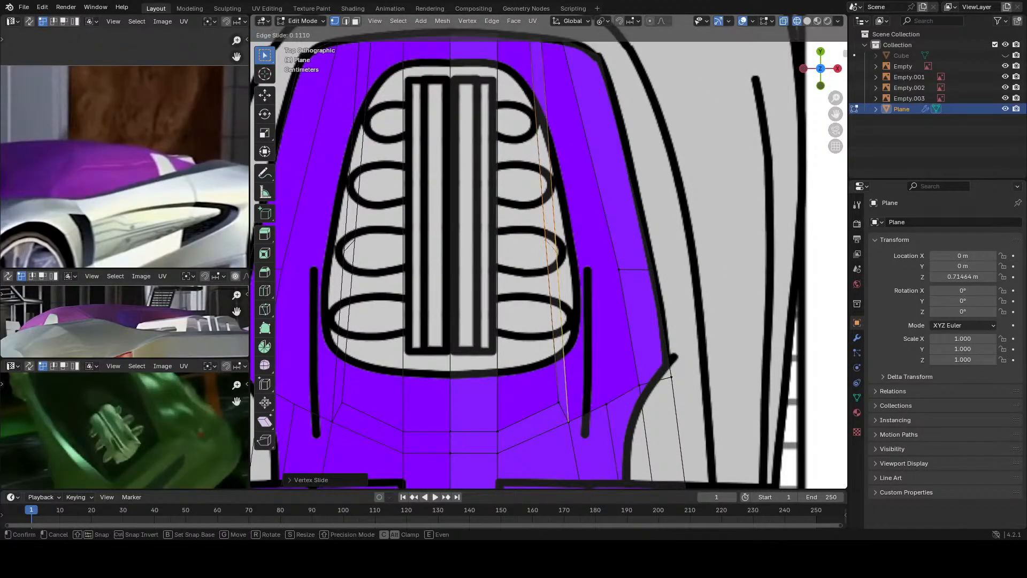
pyautogui.click(571, 345)
pyautogui.press('g')
pyautogui.press('x')
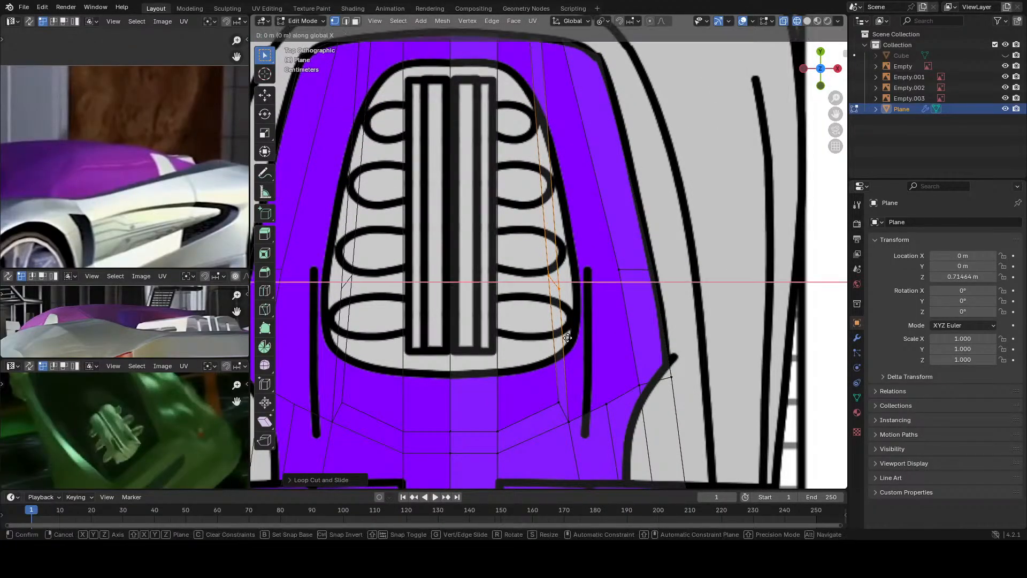
pyautogui.click(769, 332)
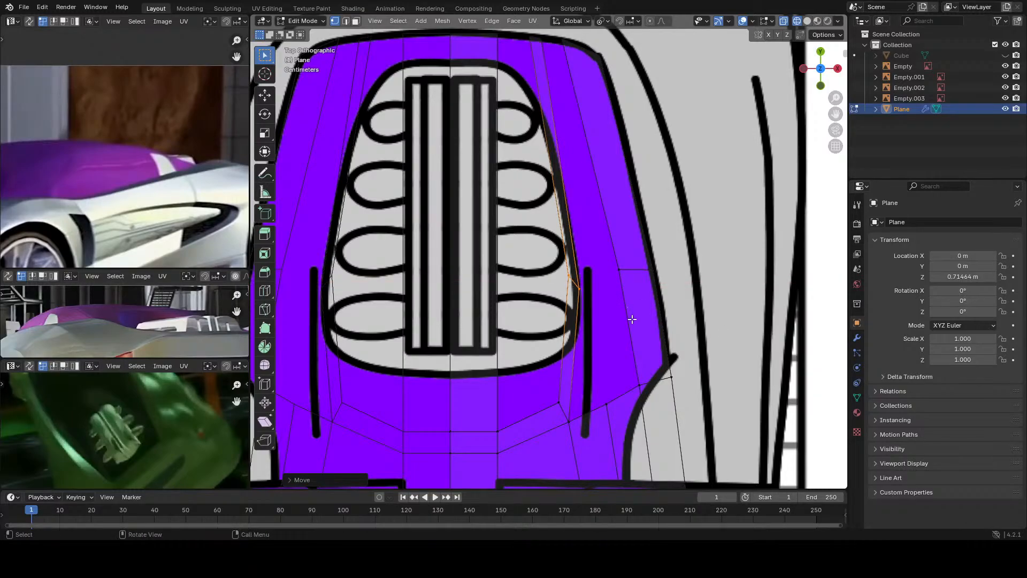
# Step: Slide the shared rear vertex of the two filled faces along the crosswise edge towards the outer strip
pyautogui.scroll(-3, 595, 338)
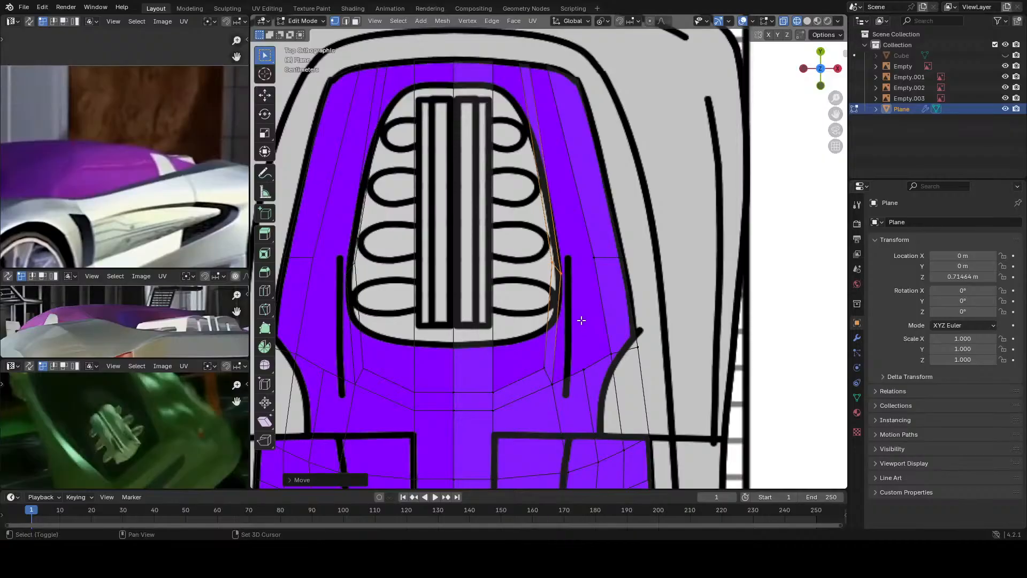
pyautogui.keyDown('shift'); pyautogui.moveTo(585, 321); pyautogui.dragTo(584, 362, button='middle'); pyautogui.keyUp('shift')
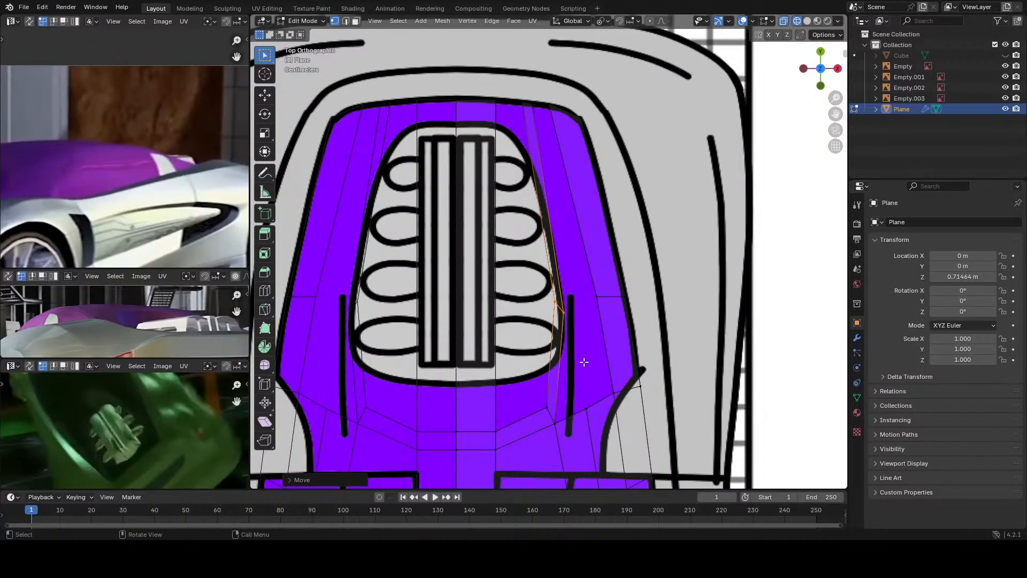
pyautogui.scroll(-2, 561, 373)
pyautogui.scroll(3, 560, 372)
pyautogui.scroll(-1, 561, 371)
pyautogui.scroll(3, 558, 372)
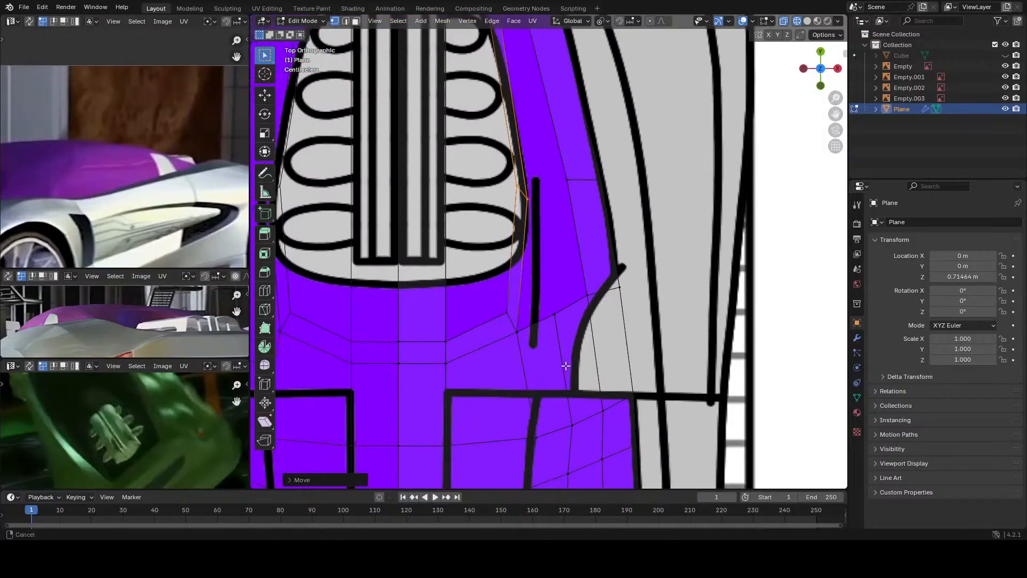
pyautogui.press('b')
pyautogui.moveTo(548, 305); pyautogui.dragTo(560, 318)
pyautogui.hotkey('shift', 'v')
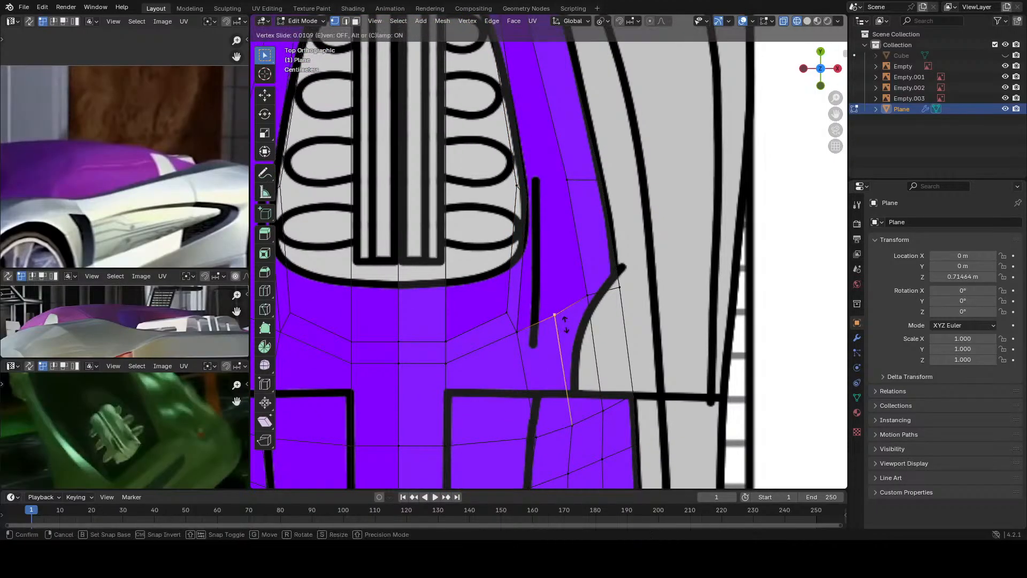
pyautogui.click(575, 321)
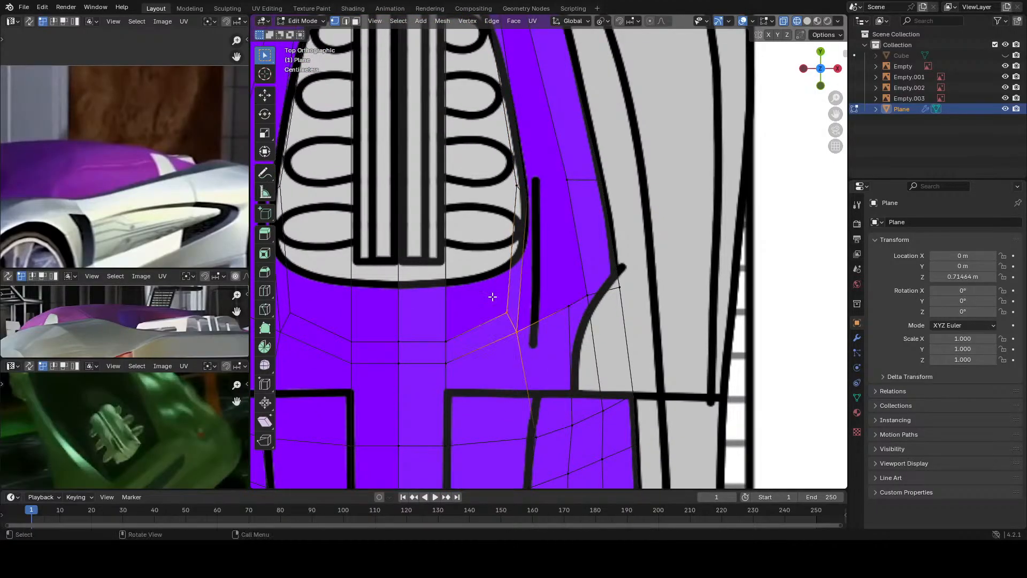
# Step: Move the inner strip's front crosswise edge and its loop-cut edge outward to the straight line beside the engine opening
pyautogui.press('g')
pyautogui.click(537, 299)
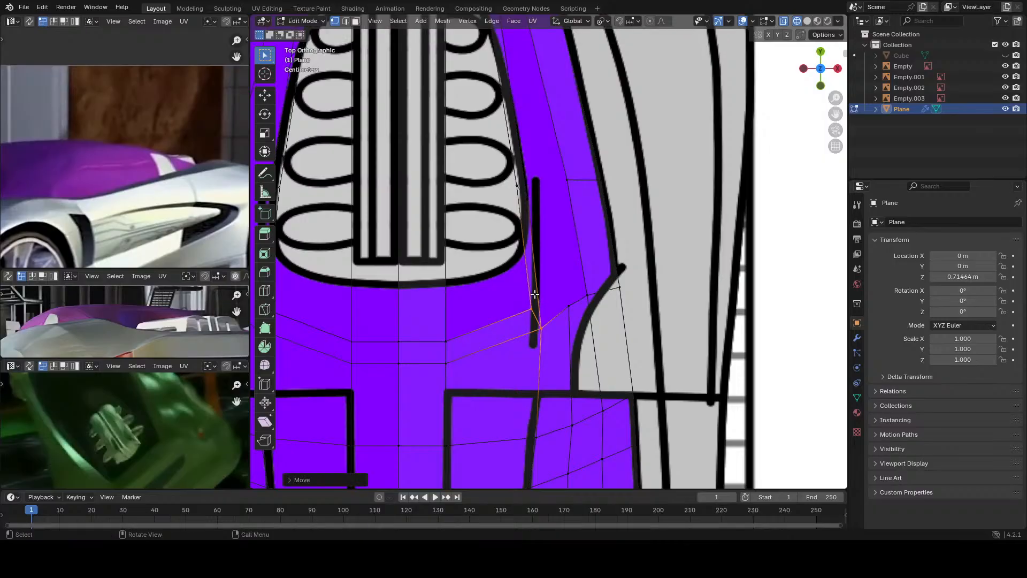
pyautogui.moveTo(543, 221); pyautogui.dragTo(504, 165)
pyautogui.press('g')
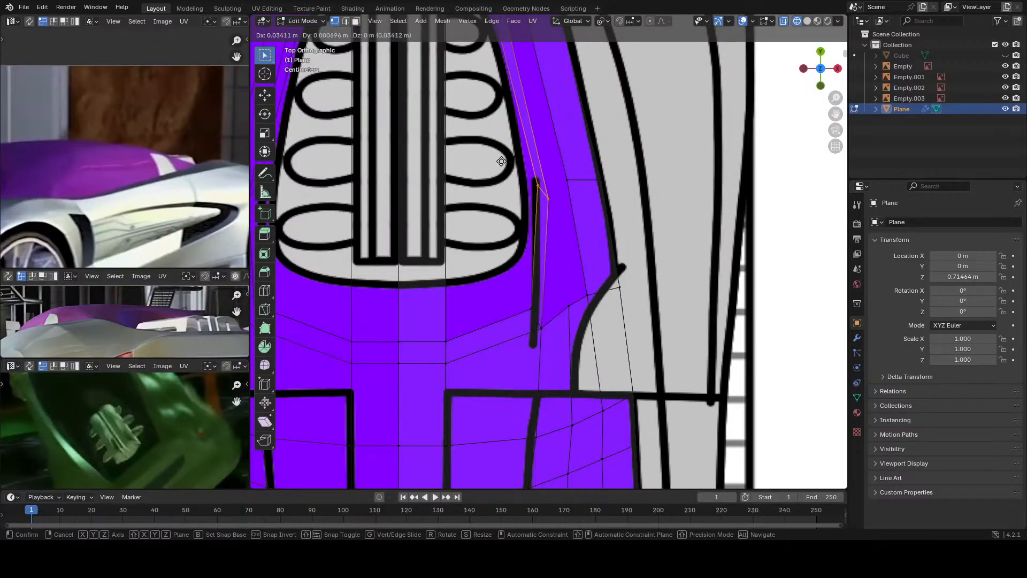
pyautogui.click(539, 157)
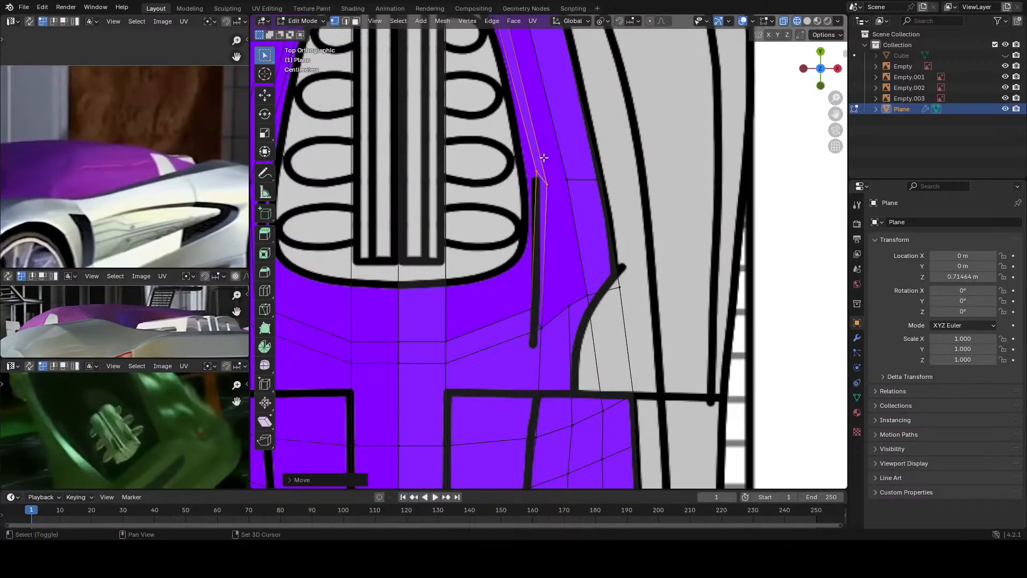
# Step: Add a loop cut across the rear section of the inner strip and adjust it to the engine opening's outline
pyautogui.keyDown('shift'); pyautogui.moveTo(527, 139); pyautogui.dragTo(552, 328, button='middle'); pyautogui.keyUp('shift')
pyautogui.scroll(-4, 576, 347)
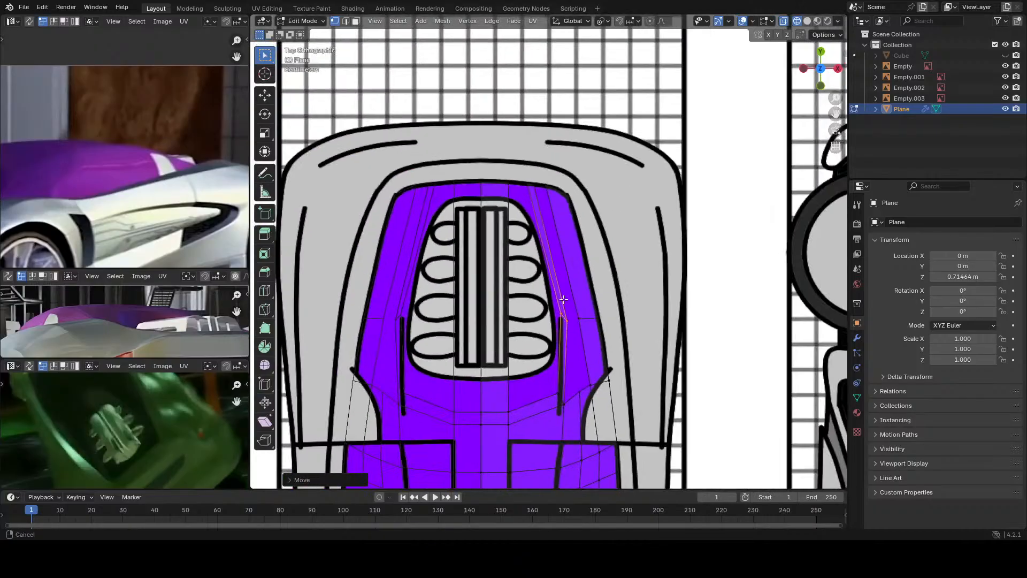
pyautogui.scroll(3, 545, 244)
pyautogui.hotkey('ctrl', 'r')
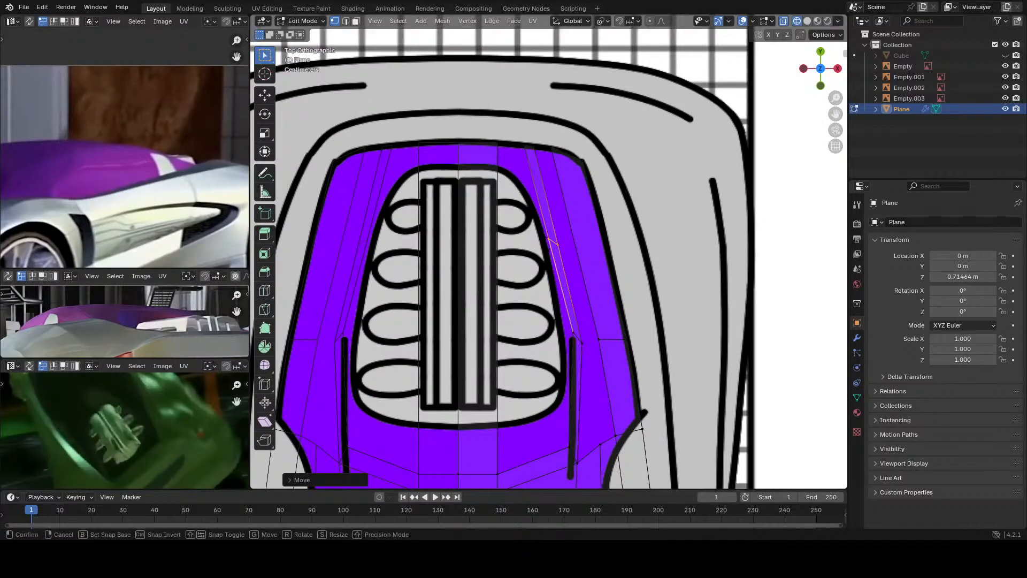
pyautogui.click(546, 244)
pyautogui.press('g')
pyautogui.press('g')
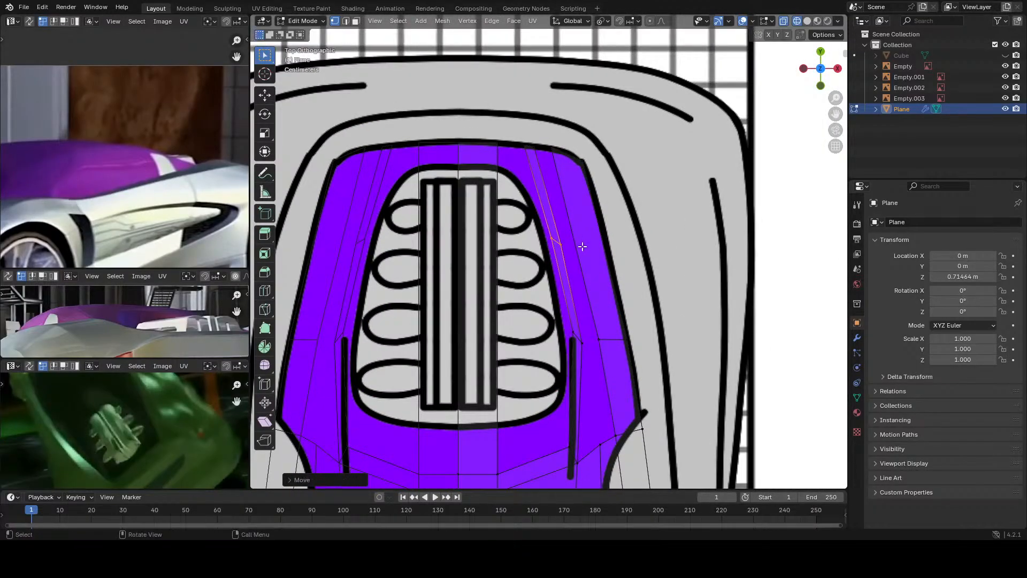
# Step: Loop-cut the outer strip's rear section, then move the cut's inner vertex about 0.012 m and the vertex ahead of it outward along X
pyautogui.click(578, 247)
pyautogui.press('g')
pyautogui.press('x')
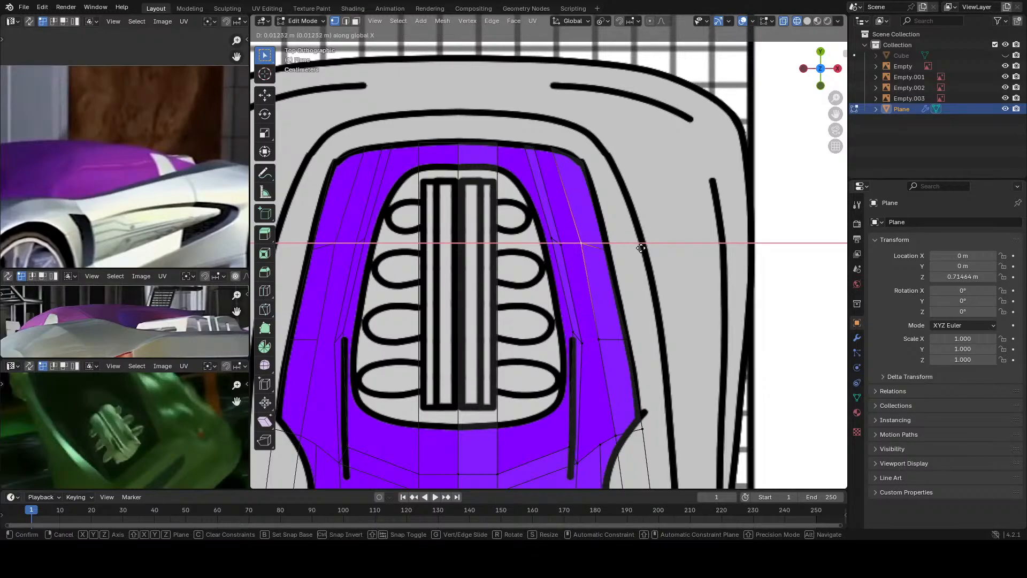
pyautogui.press('Return')
pyautogui.click(600, 344)
pyautogui.press('g')
pyautogui.press('x')
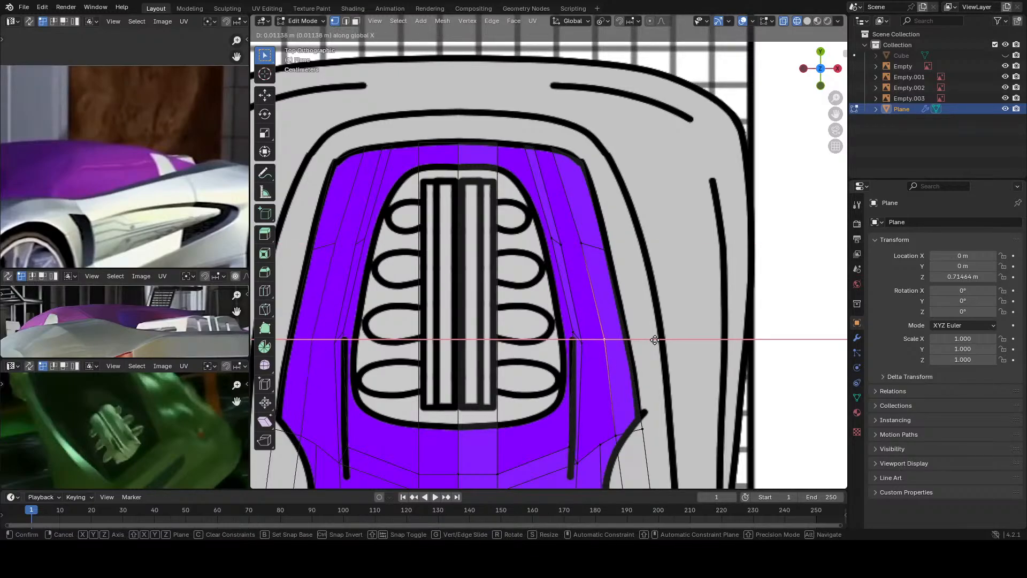
pyautogui.click(633, 340)
# Step: Examine the strips around the engine opening against the blueprint and in solid shading
pyautogui.scroll(-2, 567, 400)
pyautogui.scroll(-1, 567, 400)
pyautogui.keyDown('shift'); pyautogui.moveTo(567, 400); pyautogui.dragTo(569, 331, button='middle'); pyautogui.keyUp('shift')
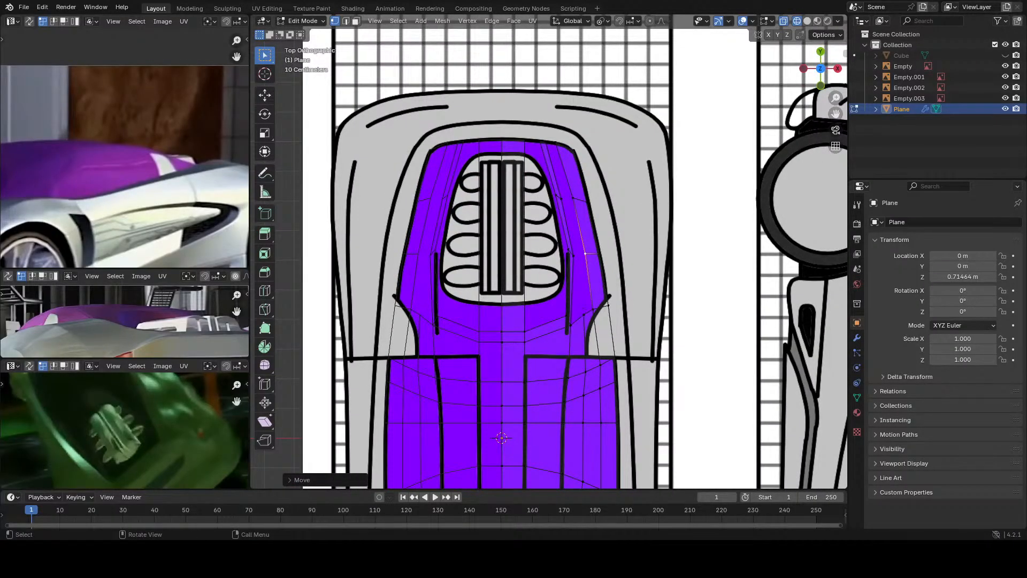
pyautogui.scroll(1, 573, 374)
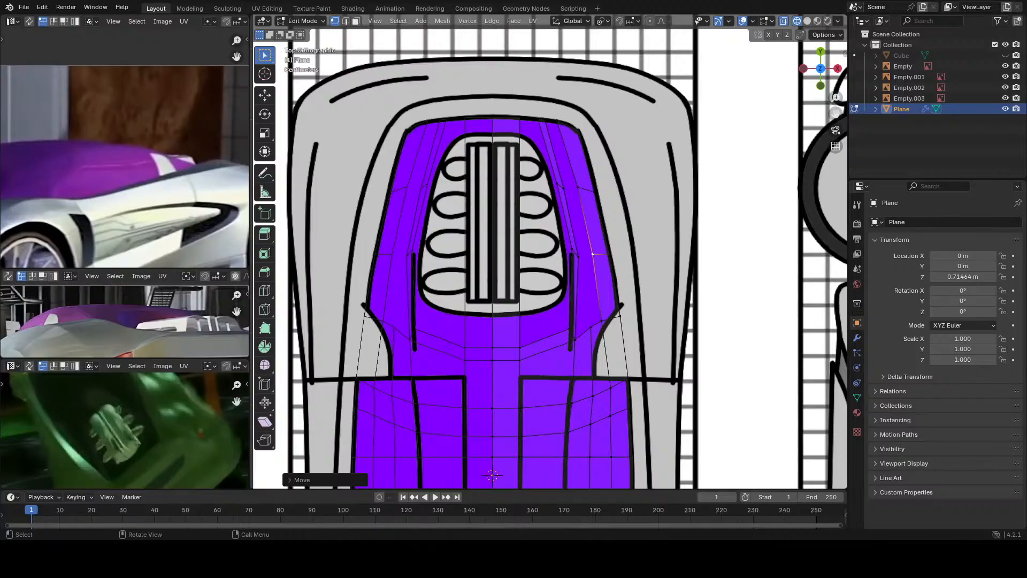
pyautogui.scroll(3, 591, 263)
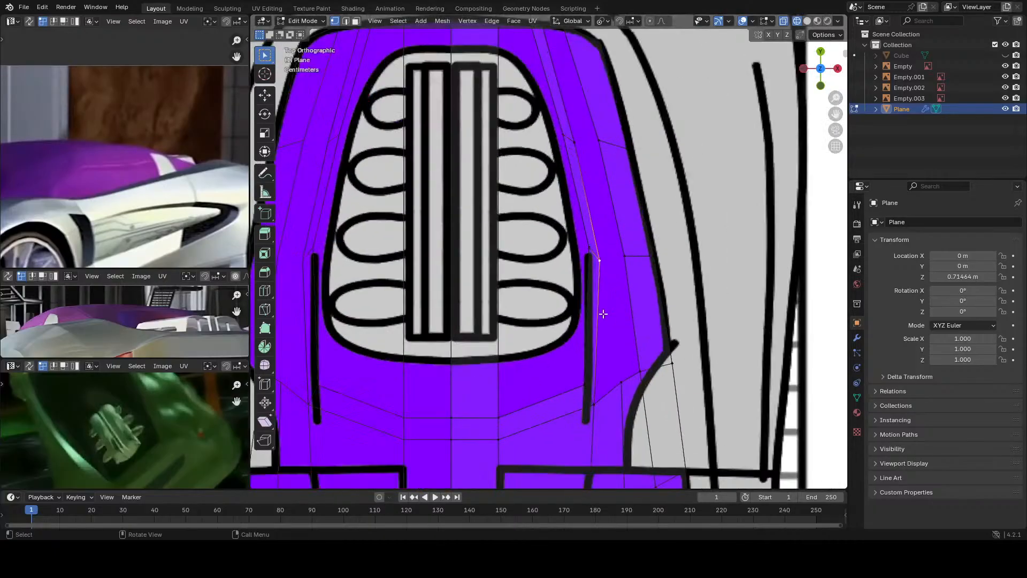
pyautogui.keyDown('shift'); pyautogui.moveTo(601, 310); pyautogui.dragTo(499, 314, button='middle'); pyautogui.keyUp('shift')
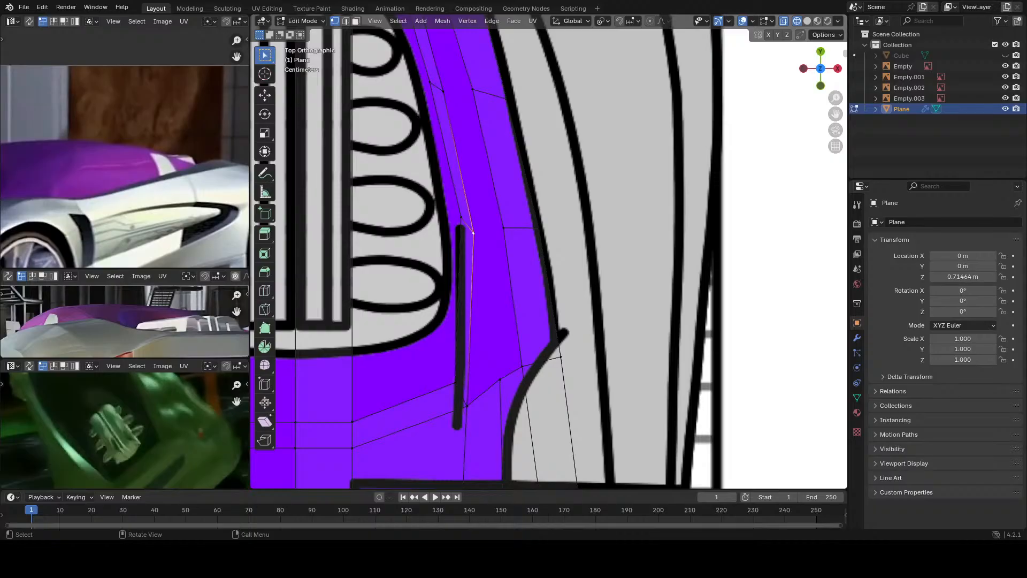
pyautogui.scroll(-8, 506, 303)
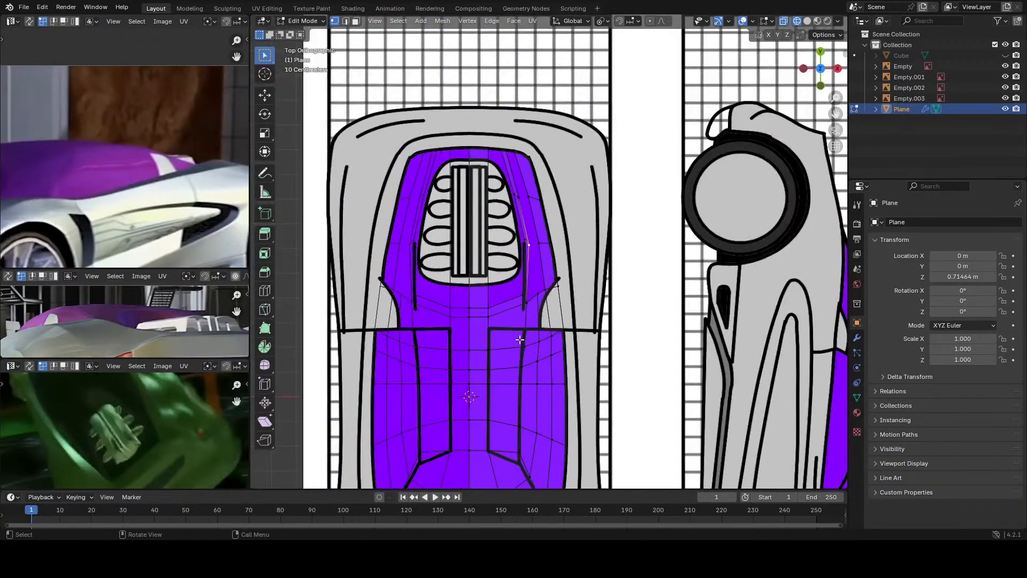
pyautogui.moveTo(506, 303); pyautogui.dragTo(484, 344, button='middle')
pyautogui.press('KP_7')
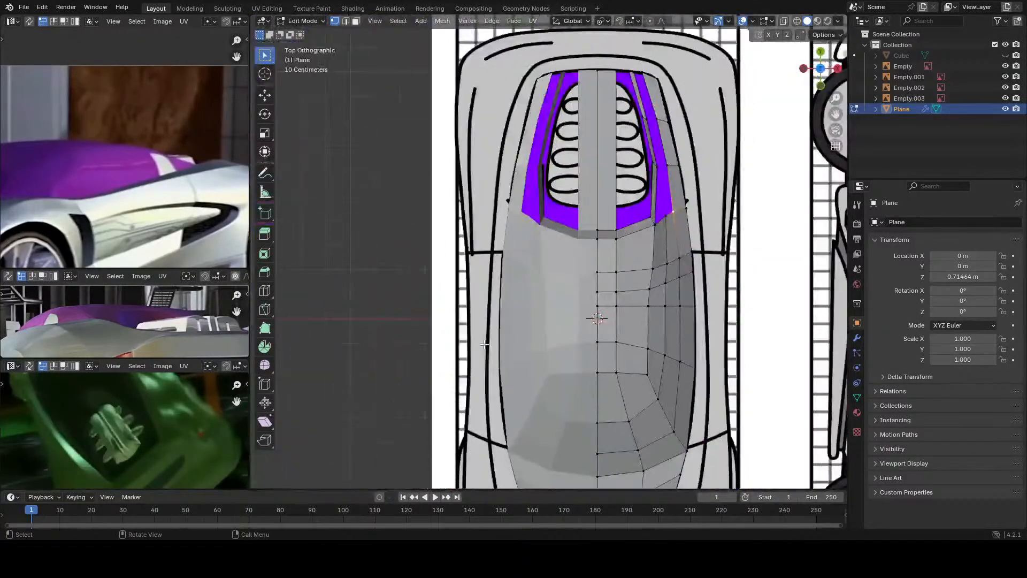
pyautogui.scroll(5, 470, 358)
pyautogui.hotkey('alt', 'z')
pyautogui.scroll(-2, 481, 369)
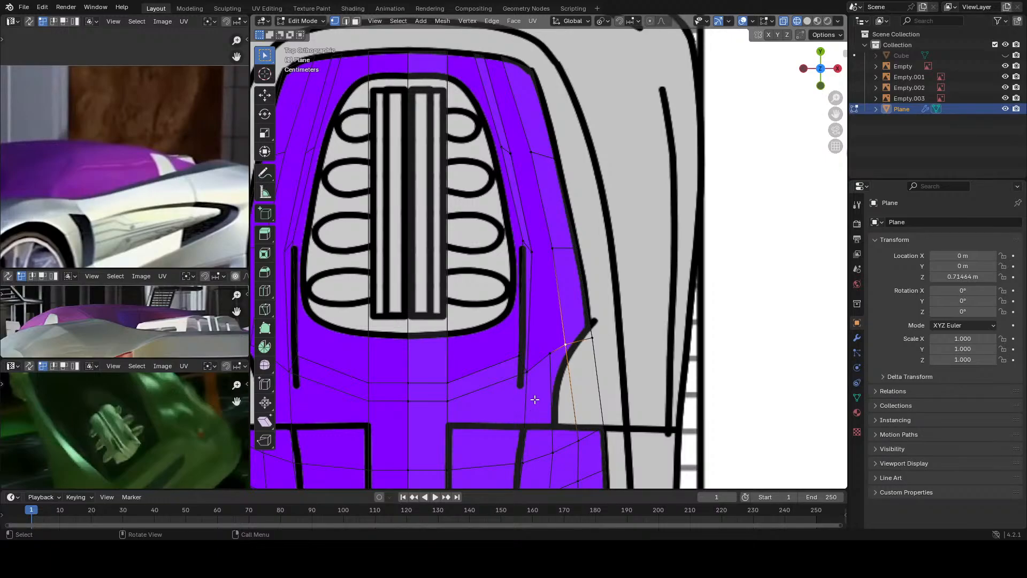
# Step: Add a loop cut across the inner strip's front section, midway along the straight line beside the engine opening
pyautogui.click(536, 327)
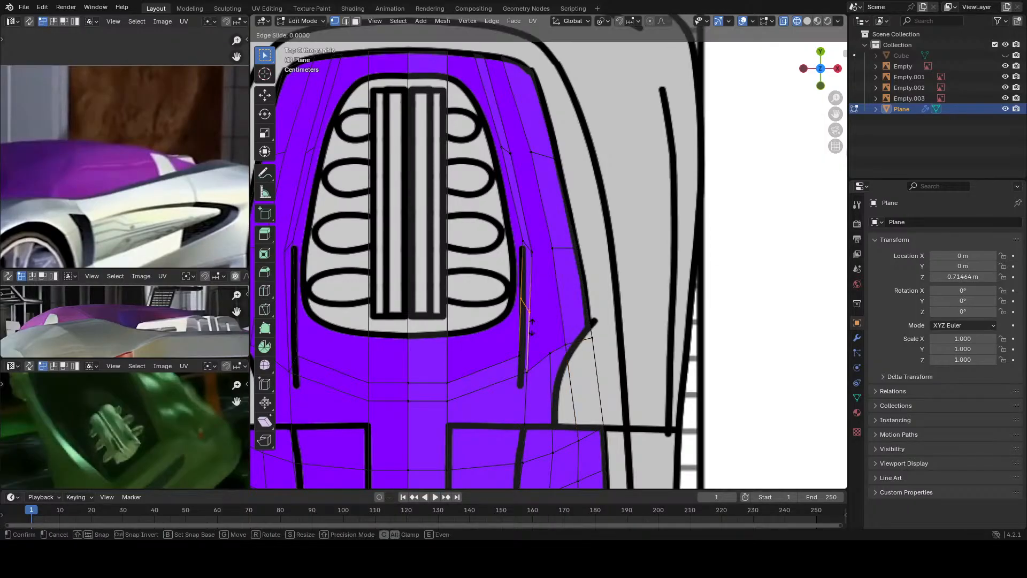
pyautogui.click(549, 379)
pyautogui.scroll(3, 549, 379)
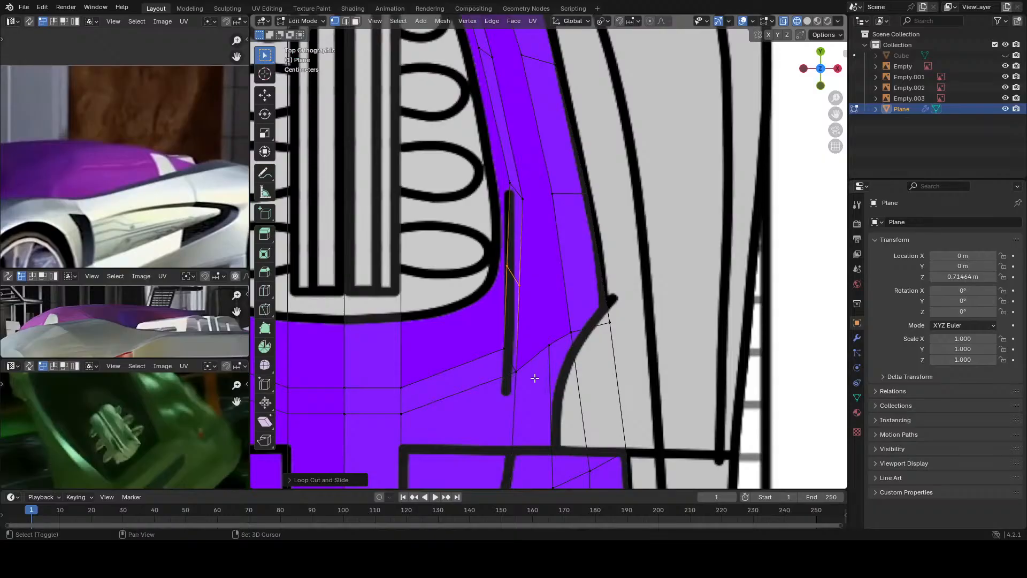
pyautogui.scroll(1, 543, 393)
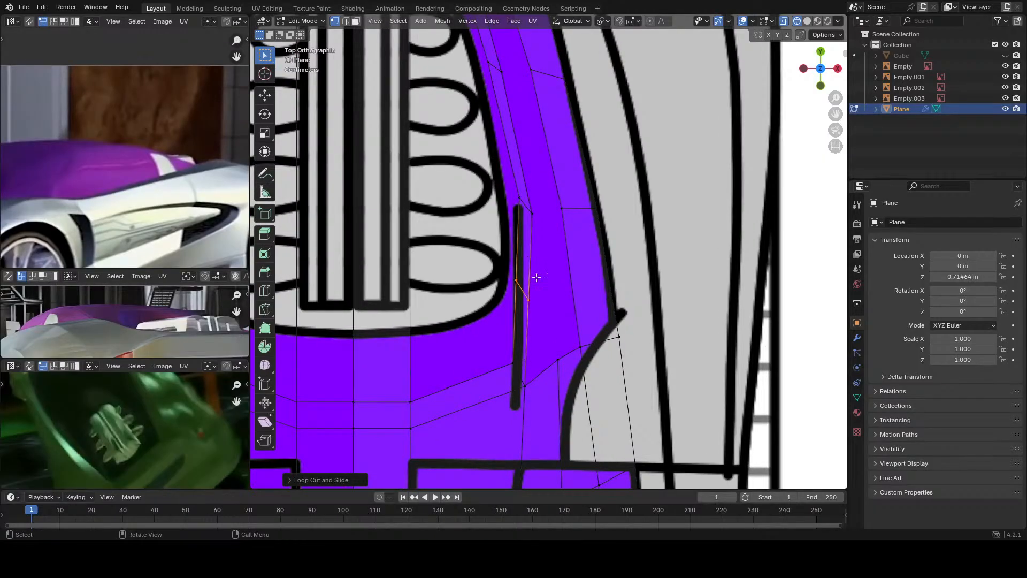
# Step: Fill the triangular gap between the inner strip's front section and the outer strip with a face
pyautogui.press('2')
pyautogui.click(553, 375)
pyautogui.click(543, 376)
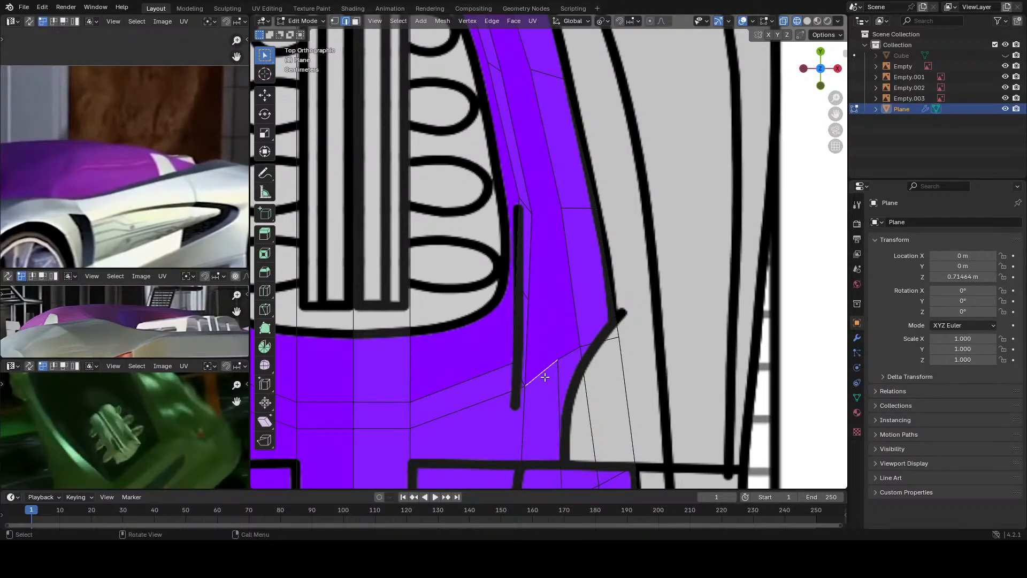
pyautogui.keyDown('shift'); pyautogui.click(533, 309); pyautogui.keyUp('shift')
pyautogui.keyDown('shift'); pyautogui.click(531, 282); pyautogui.keyUp('shift')
pyautogui.keyDown('shift'); pyautogui.click(543, 280); pyautogui.keyUp('shift')
pyautogui.scroll(-2, 529, 327)
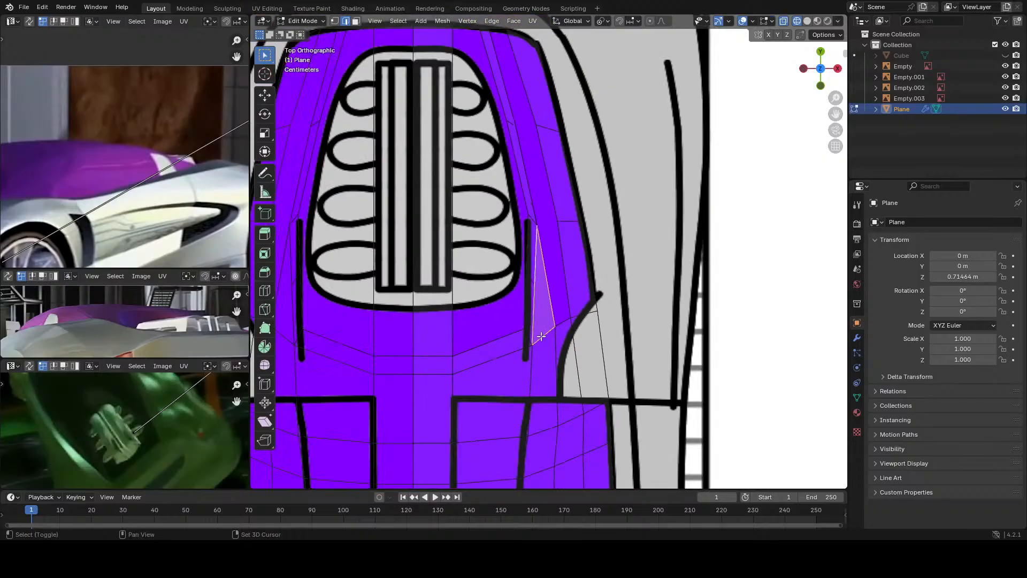
# Step: Fill the gap between the new triangular face and the outer strip's front section with a face
pyautogui.scroll(1, 539, 302)
pyautogui.keyDown('shift'); pyautogui.moveTo(540, 301); pyautogui.dragTo(533, 366, button='middle'); pyautogui.keyUp('shift')
pyautogui.click(528, 346)
pyautogui.keyDown('shift'); pyautogui.click(548, 349); pyautogui.keyUp('shift')
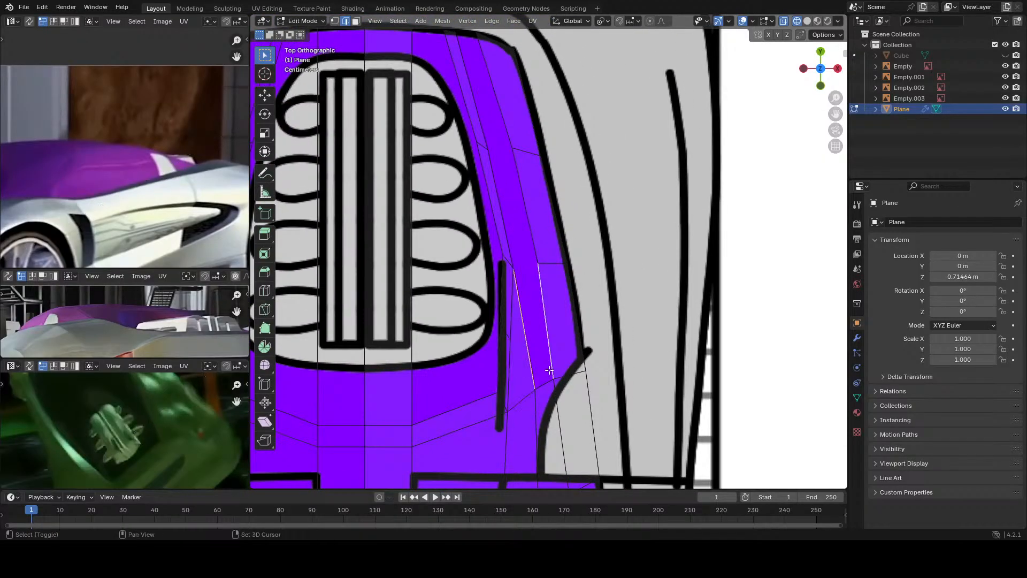
pyautogui.keyDown('shift'); pyautogui.click(547, 377); pyautogui.keyUp('shift')
pyautogui.press('f')
# Step: Fill the two remaining gaps between the inner and outer strips with faces back to the deck's rear edge
pyautogui.keyDown('shift'); pyautogui.moveTo(506, 244); pyautogui.dragTo(549, 338, button='middle'); pyautogui.keyUp('shift')
pyautogui.click(530, 357)
pyautogui.keyDown('shift'); pyautogui.click(556, 362); pyautogui.keyUp('shift')
pyautogui.press('f')
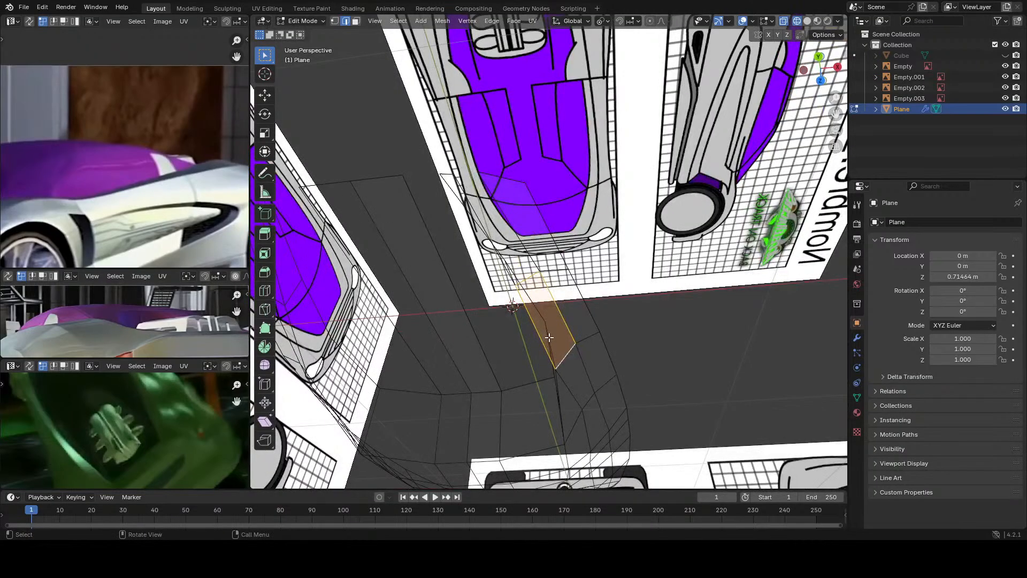
pyautogui.press('KP_7')
pyautogui.keyDown('shift'); pyautogui.moveTo(522, 213); pyautogui.dragTo(517, 241, button='middle'); pyautogui.keyUp('shift')
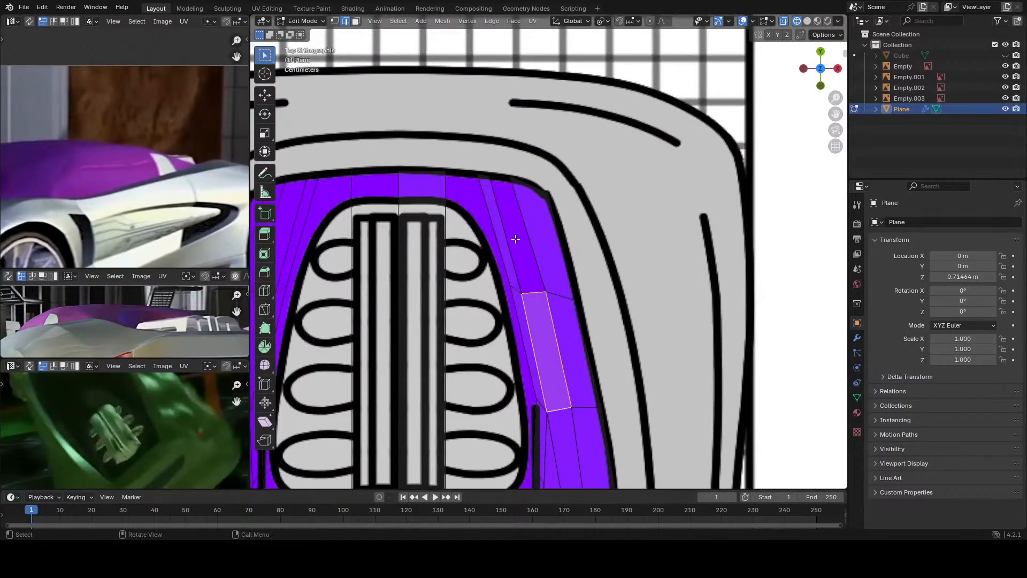
pyautogui.click(528, 235)
pyautogui.keyDown('shift'); pyautogui.click(530, 273); pyautogui.keyUp('shift')
pyautogui.press('f')
# Step: Check the filled faces around the engine opening in solid and see-through shading from perspective and top views
pyautogui.scroll(-3, 552, 282)
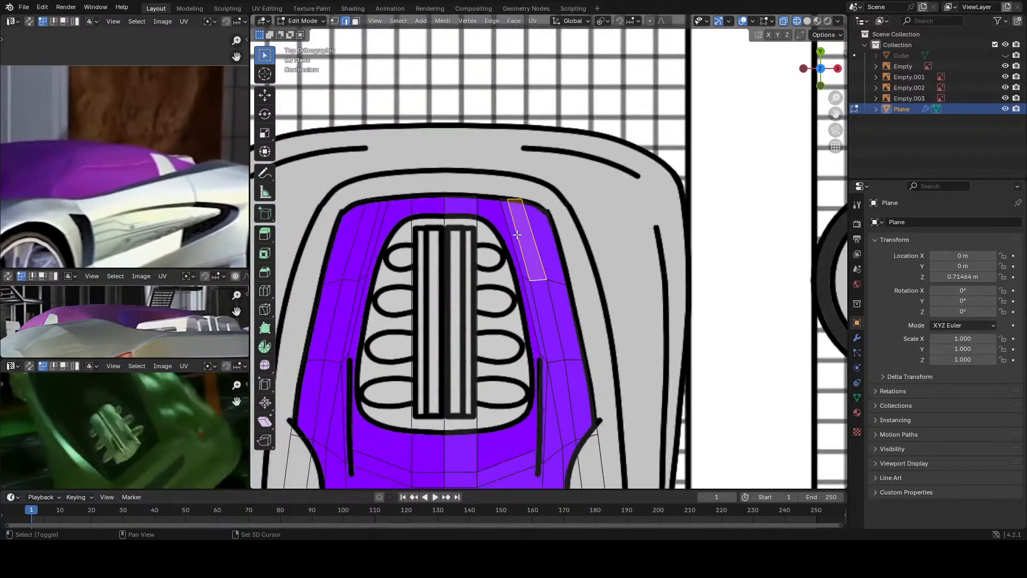
pyautogui.scroll(1, 551, 282)
pyautogui.moveTo(552, 282)
pyautogui.keyDown('shift'); pyautogui.mouseDown(button='middle')
pyautogui.moveTo(554, 252)
pyautogui.moveTo(557, 394)
pyautogui.moveTo(528, 273)
pyautogui.moveTo(511, 241)
pyautogui.moveTo(495, 250)
pyautogui.mouseUp(button='middle'); pyautogui.keyUp('shift')
pyautogui.hotkey('shift', 'z')
pyautogui.moveTo(443, 316)
pyautogui.mouseDown(button='middle')
pyautogui.moveTo(642, 330)
pyautogui.moveTo(615, 337)
pyautogui.mouseUp(button='middle')
pyautogui.press('KP_7')
pyautogui.hotkey('shift', 'z')
pyautogui.scroll(3, 589, 347)
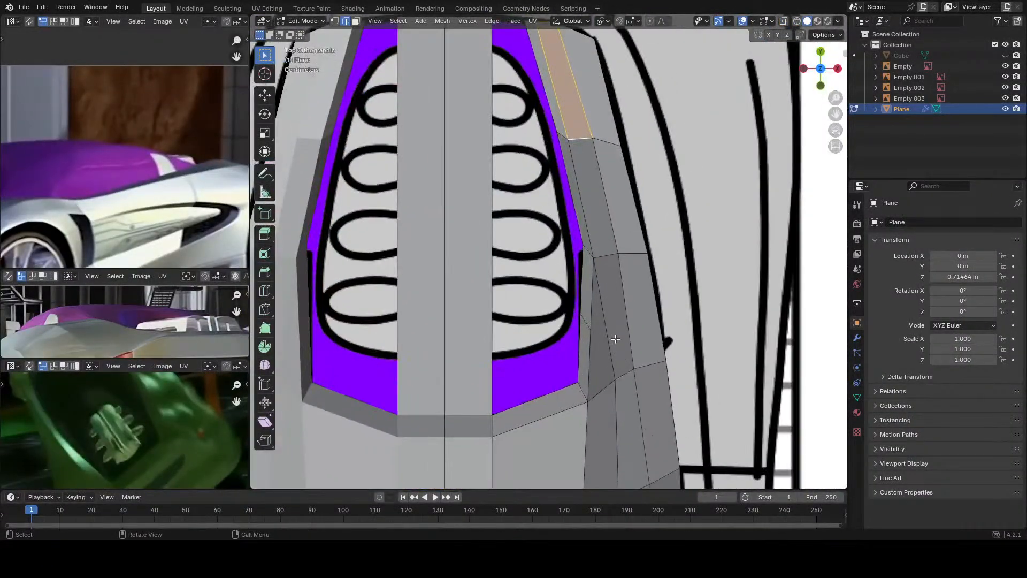
pyautogui.scroll(1, 546, 362)
pyautogui.scroll(-1, 545, 362)
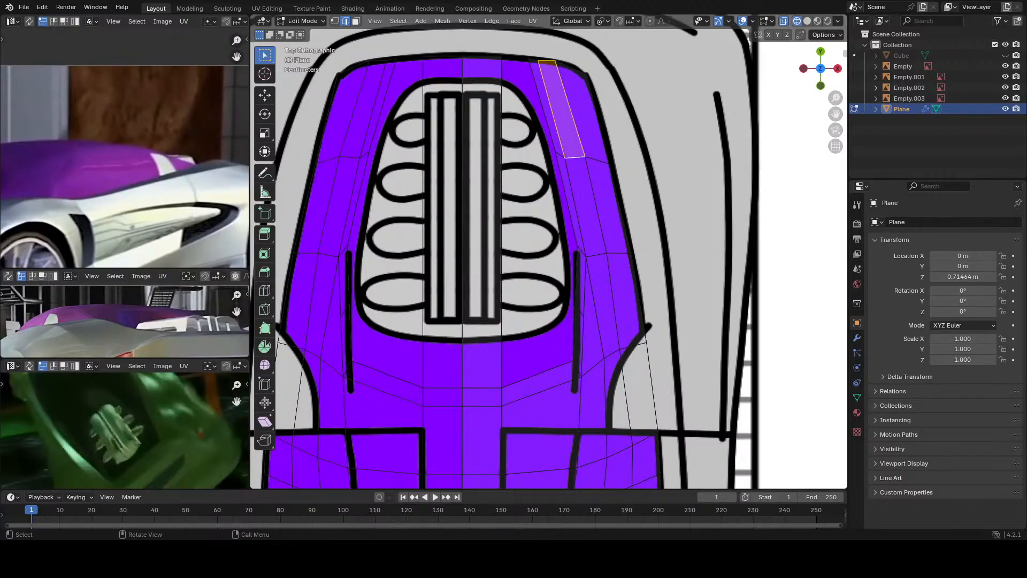
pyautogui.keyDown('shift'); pyautogui.moveTo(538, 346); pyautogui.dragTo(522, 365, button='middle'); pyautogui.keyUp('shift')
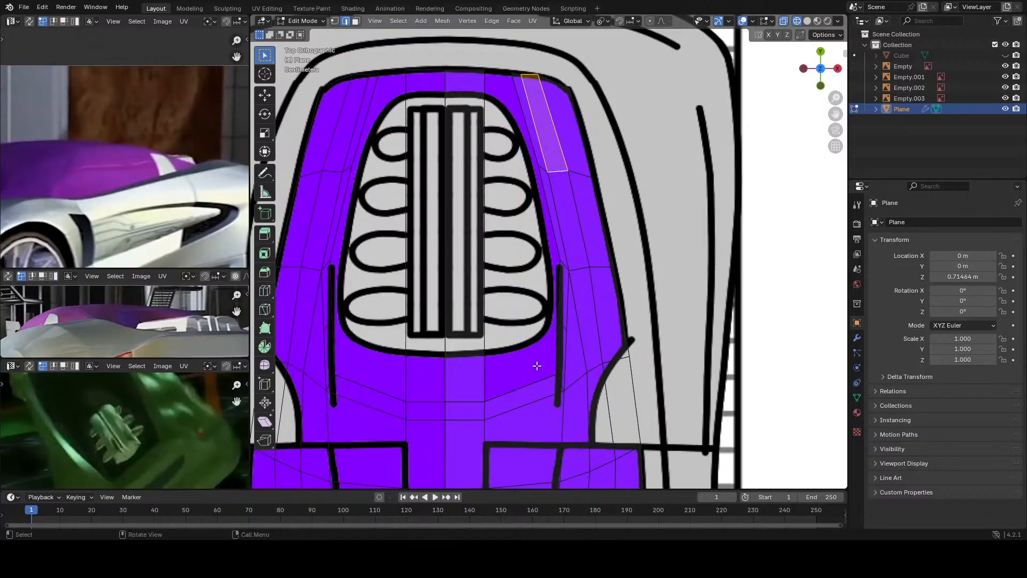
# Step: Move the crosswise loop-cut edge in the inner strip's front section slightly outward along X
pyautogui.hotkey('alt', 'a')
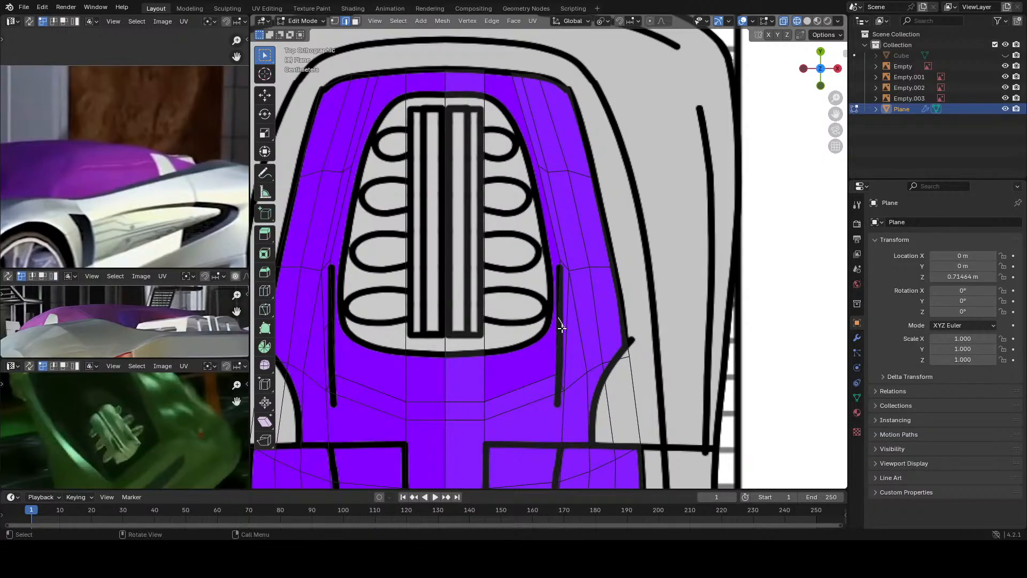
pyautogui.press('g')
pyautogui.press('x')
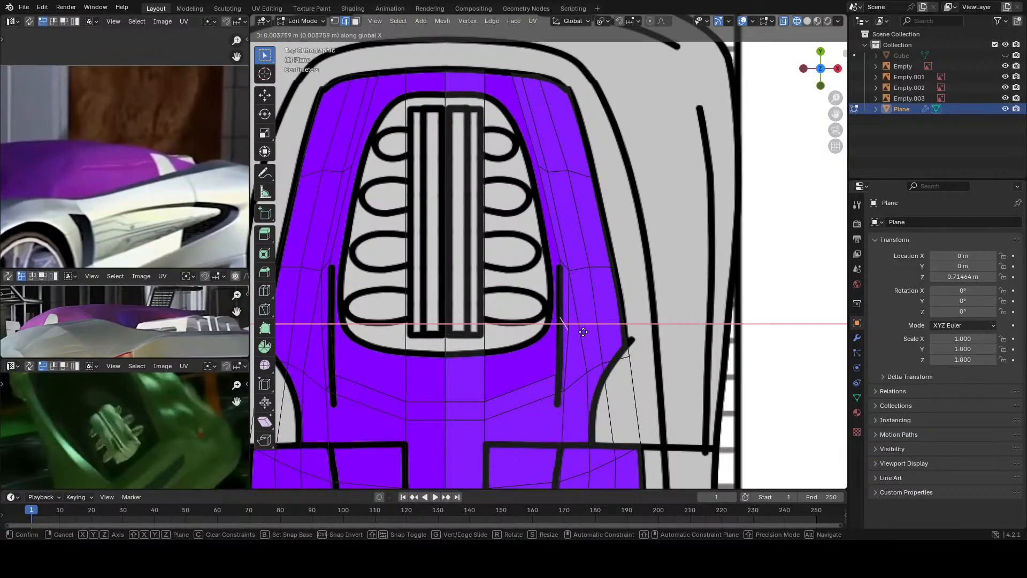
pyautogui.click(600, 342)
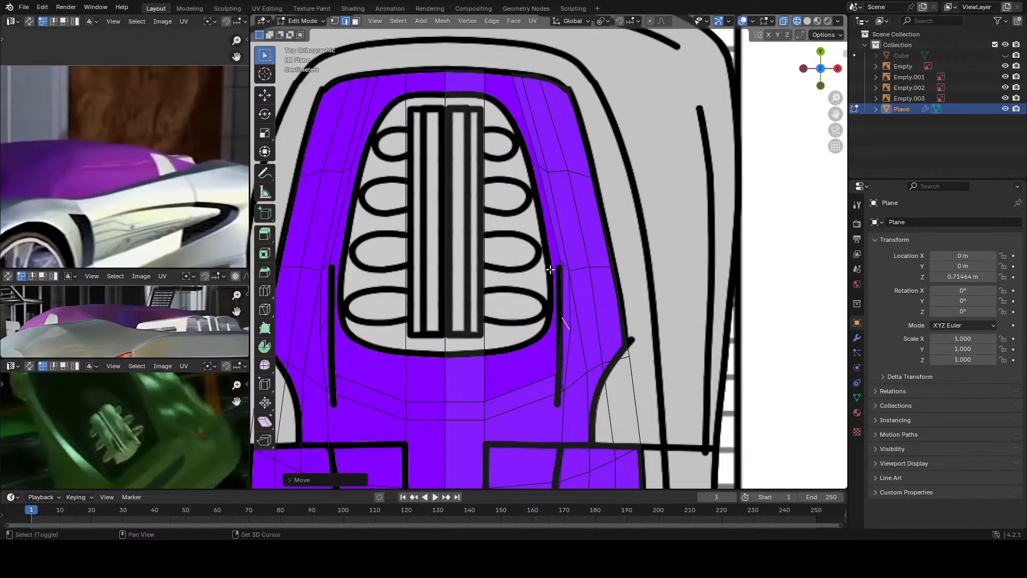
pyautogui.scroll(3, 559, 305)
pyautogui.scroll(-2, 559, 305)
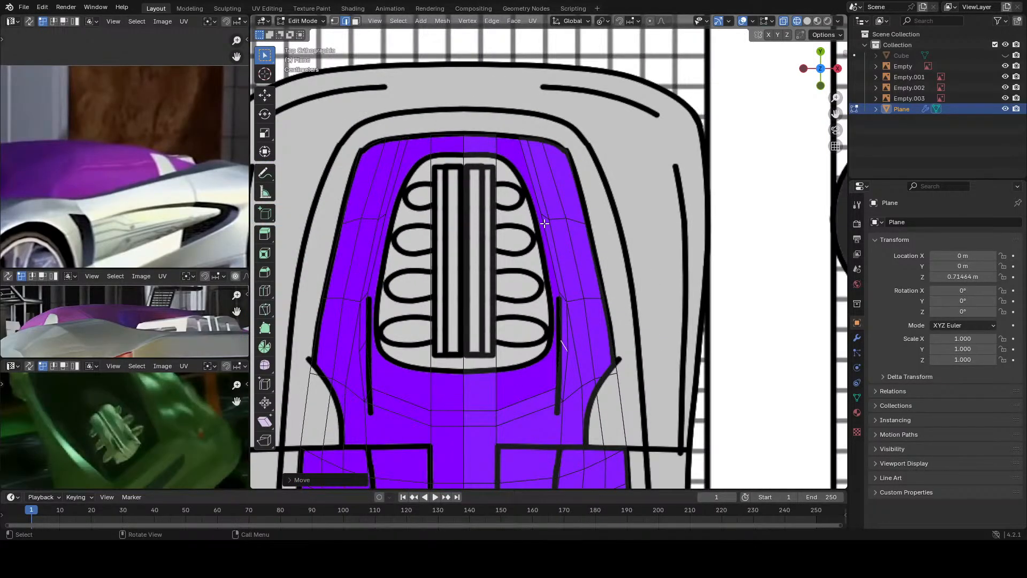
# Step: Add three loop cuts across the central strip over the engine: near its front end, around the middle and towards the rear
pyautogui.hotkey('ctrl', 'r')
pyautogui.click(485, 292)
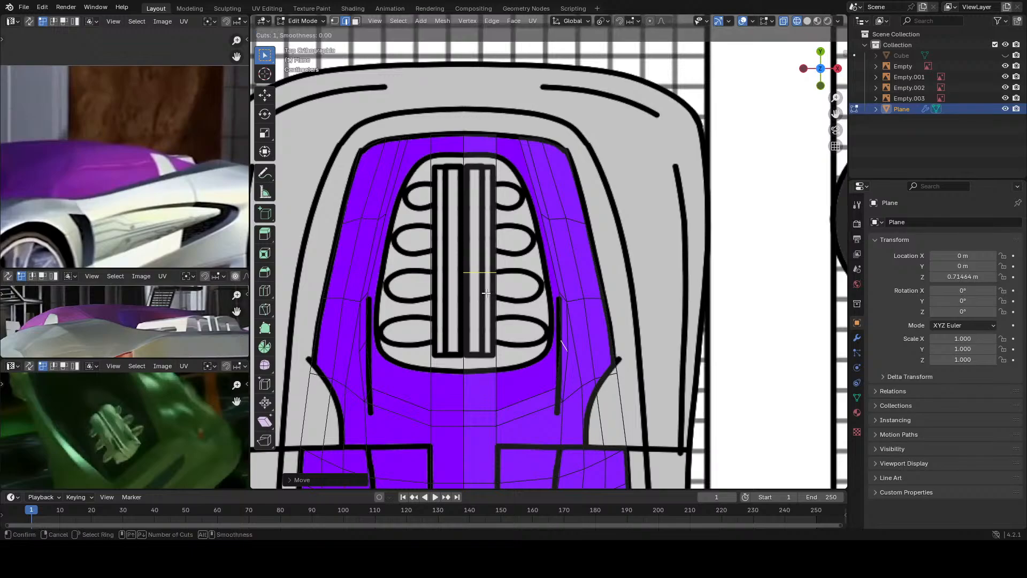
pyautogui.click(502, 362)
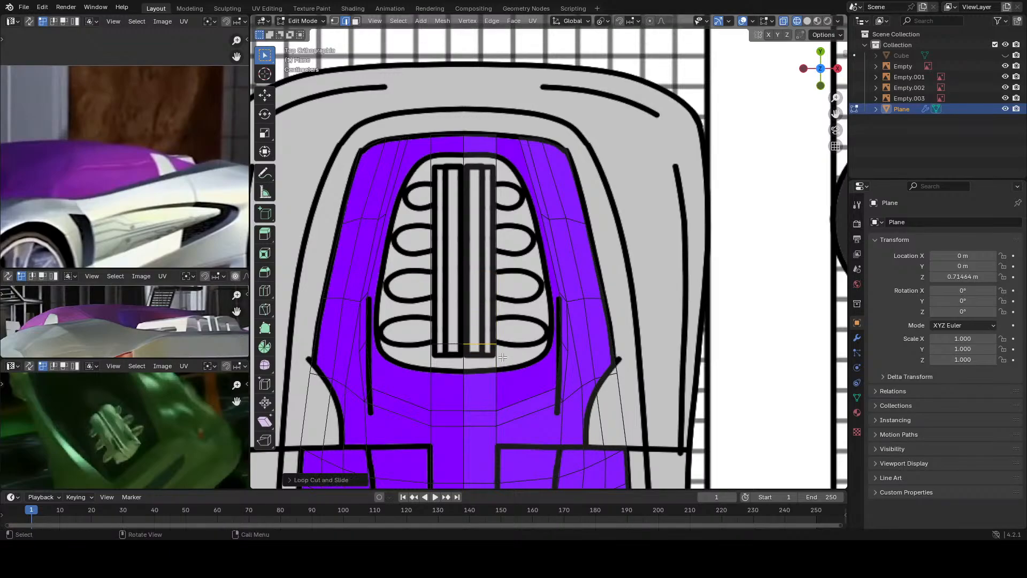
pyautogui.hotkey('ctrl', 'r')
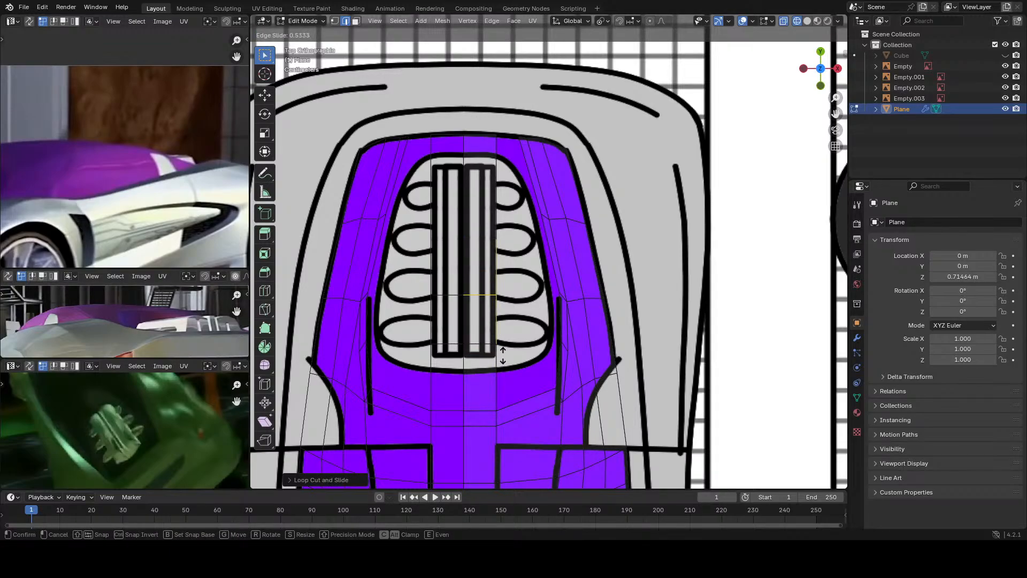
pyautogui.doubleClick(481, 242)
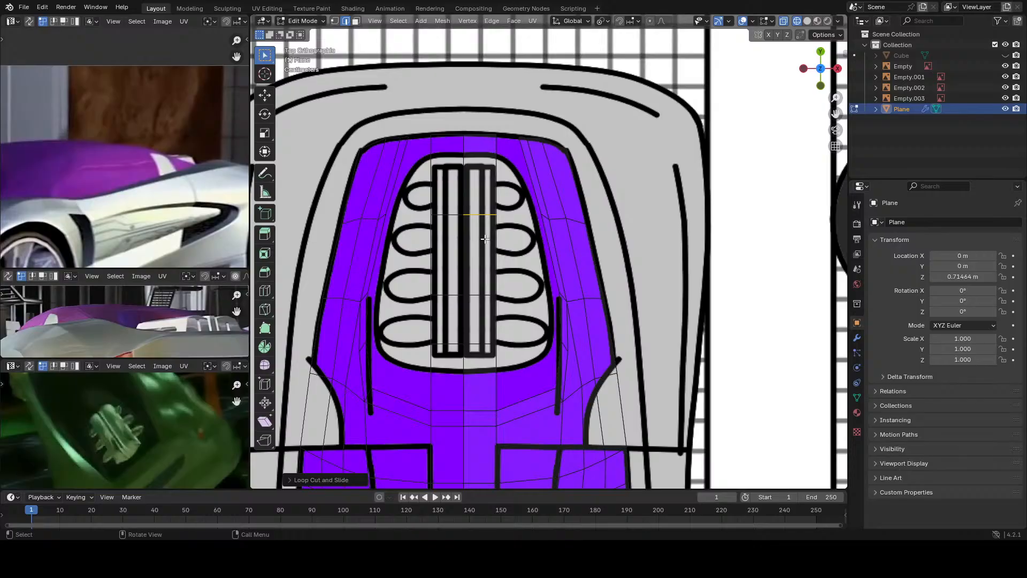
# Step: Move the central strip's side vertices on the rear and middle loop cuts outward along X
pyautogui.press('1')
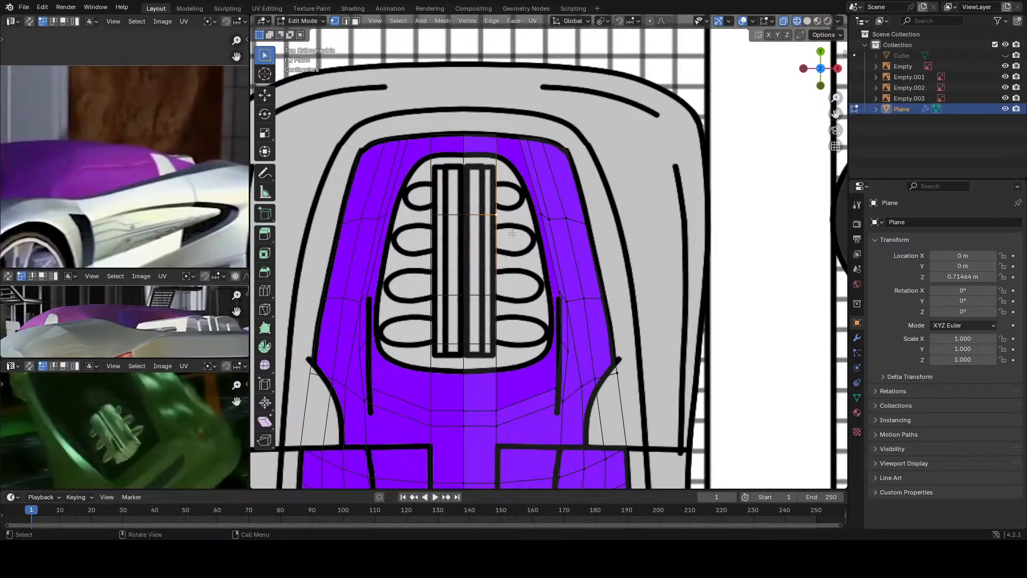
pyautogui.press('g')
pyautogui.press('x')
pyautogui.click(503, 289)
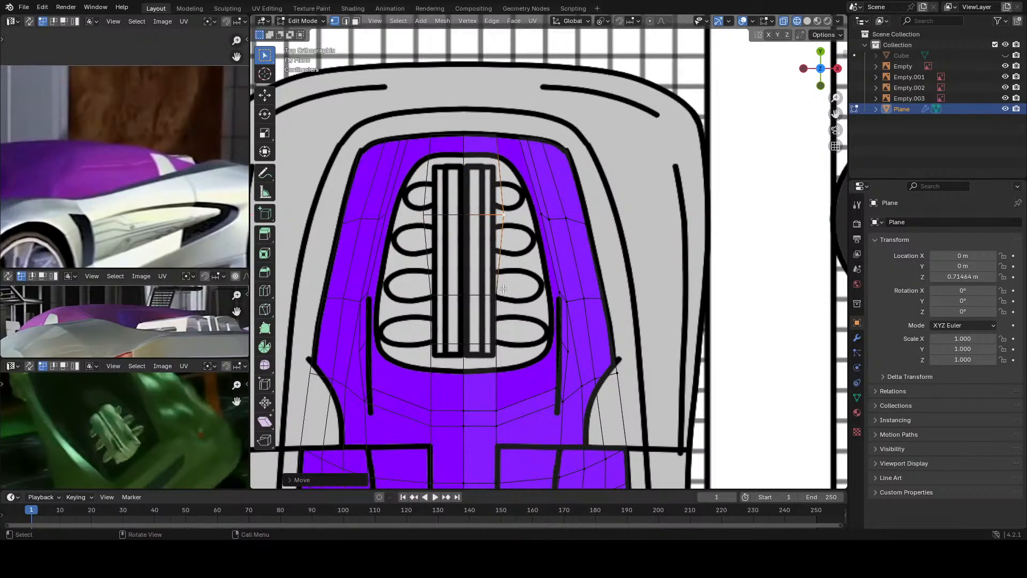
pyautogui.click(499, 294)
pyautogui.press('g')
pyautogui.press('x')
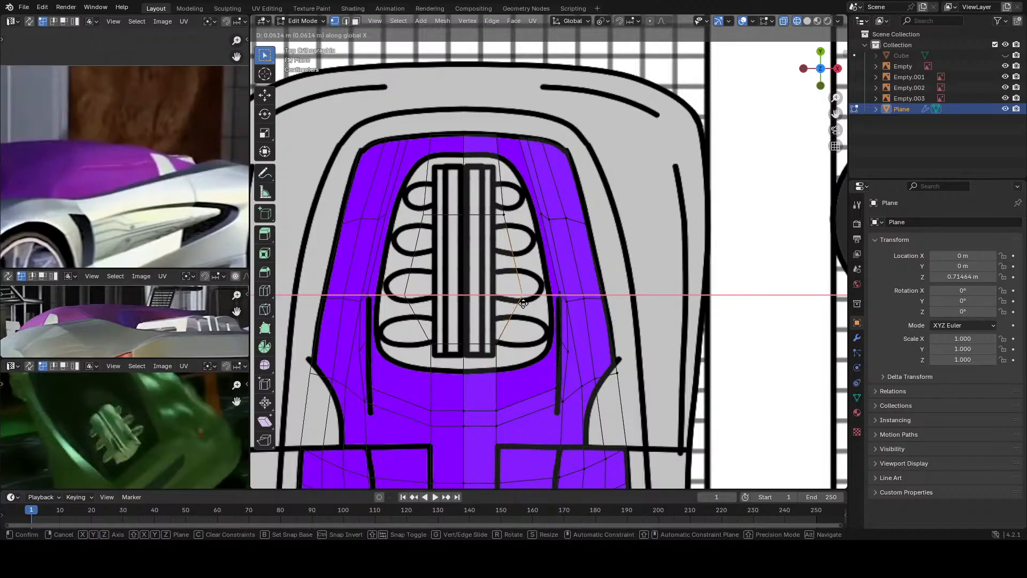
pyautogui.click(523, 302)
# Step: Move the side vertex on the strip's front loop cut outward along X, and shift the rear one slightly further out
pyautogui.click(498, 344)
pyautogui.press('g')
pyautogui.press('x')
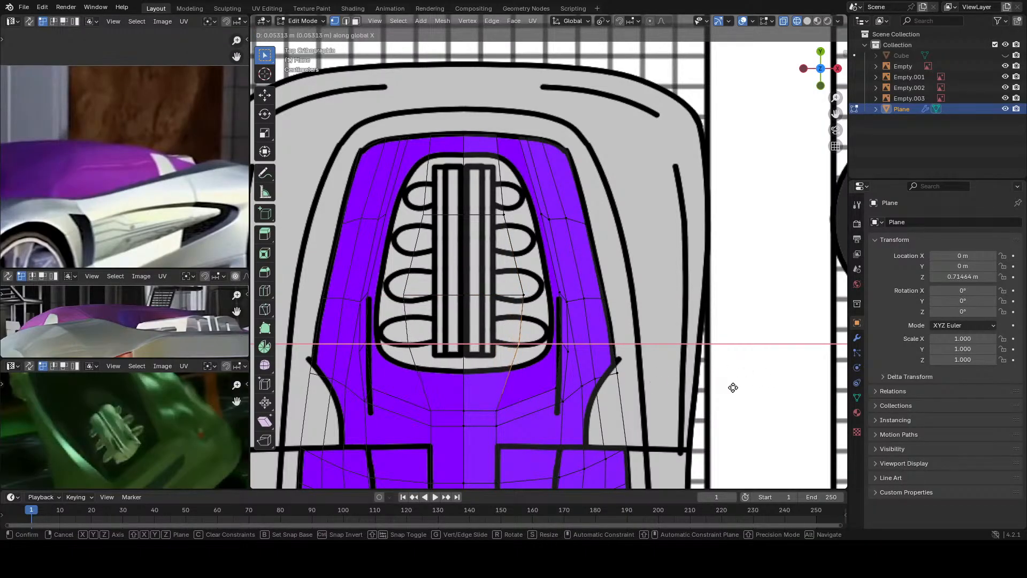
pyautogui.click(733, 387)
pyautogui.click(510, 211)
pyautogui.press('g')
pyautogui.press('x')
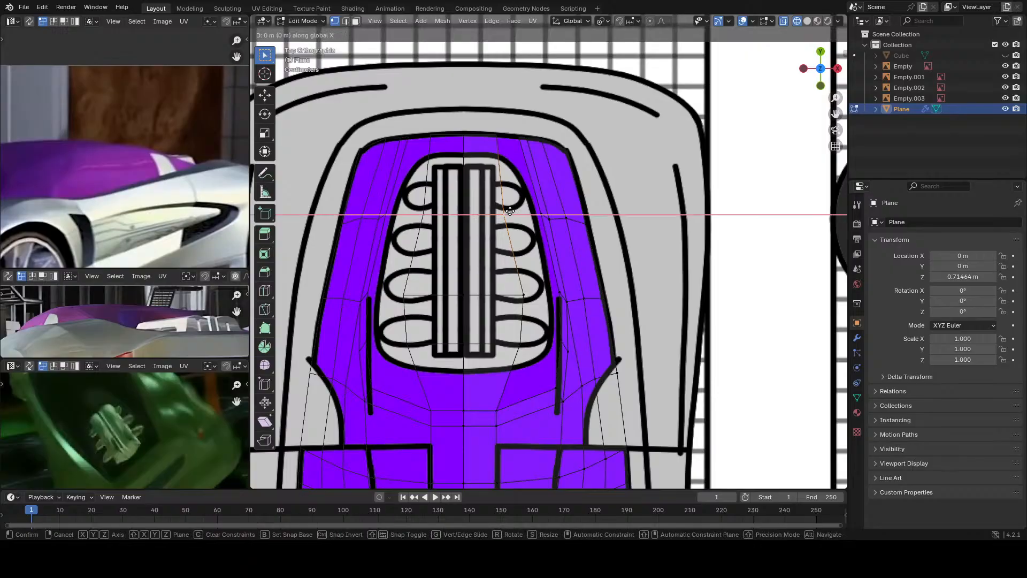
pyautogui.click(518, 214)
# Step: Fill the two front gaps between the central strip and the inner side strip with faces
pyautogui.scroll(3, 551, 345)
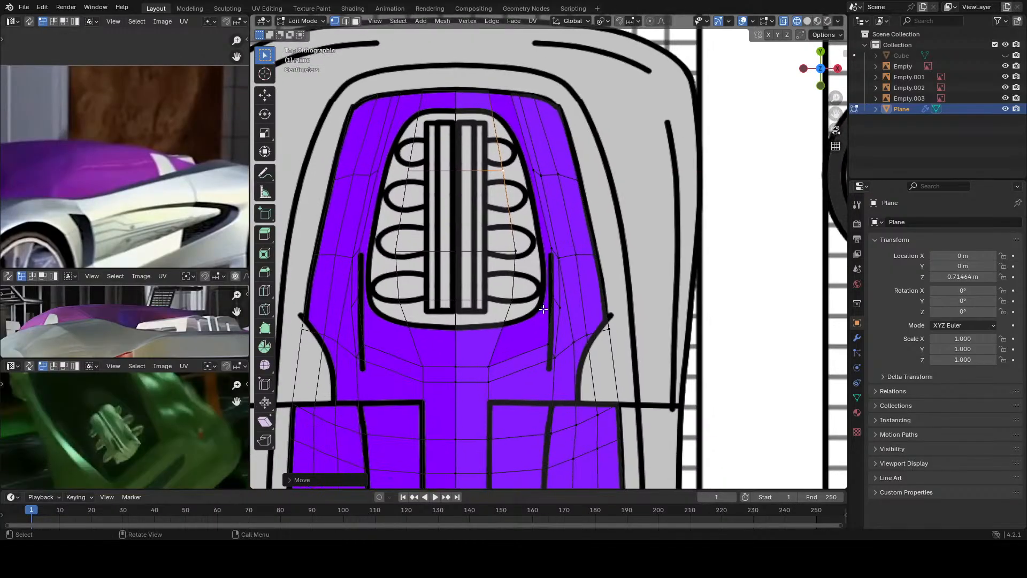
pyautogui.press('2')
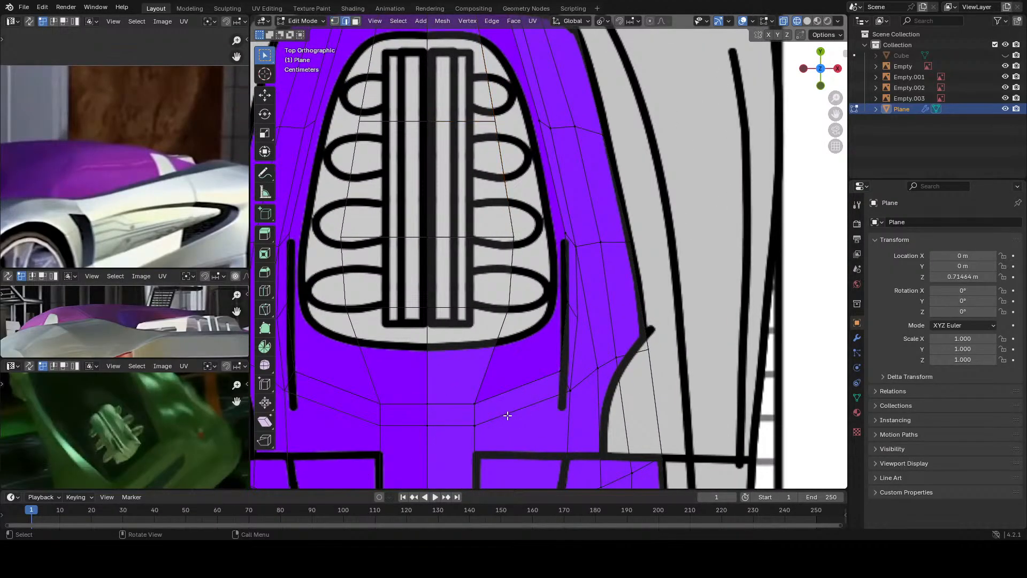
pyautogui.click(490, 356)
pyautogui.keyDown('shift'); pyautogui.click(563, 342); pyautogui.keyUp('shift')
pyautogui.keyDown('shift'); pyautogui.click(533, 389); pyautogui.keyUp('shift')
pyautogui.press('f')
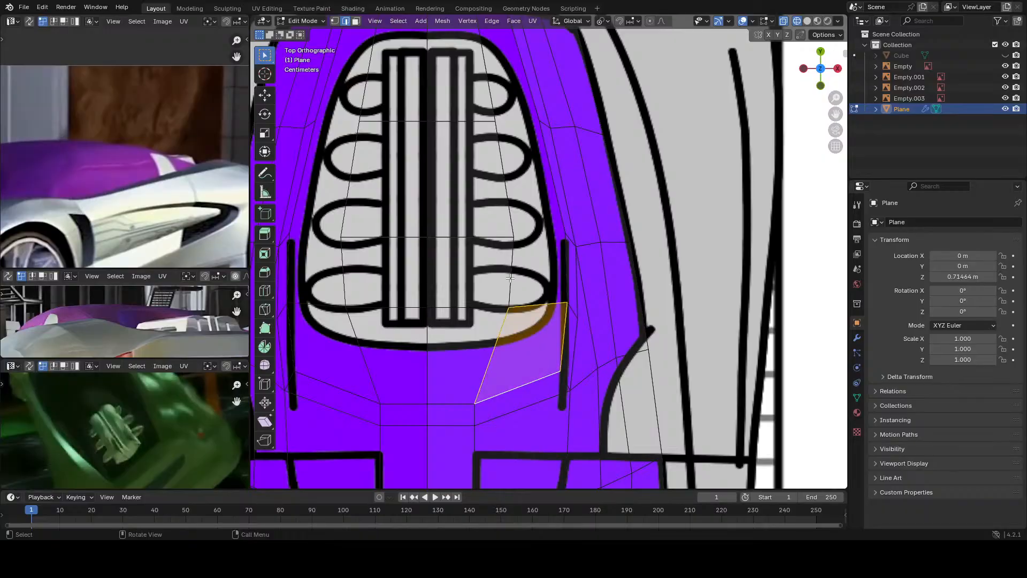
pyautogui.click(511, 275)
pyautogui.keyDown('shift'); pyautogui.click(565, 274); pyautogui.keyUp('shift')
pyautogui.keyDown('shift'); pyautogui.click(541, 305); pyautogui.keyUp('shift')
pyautogui.press('f')
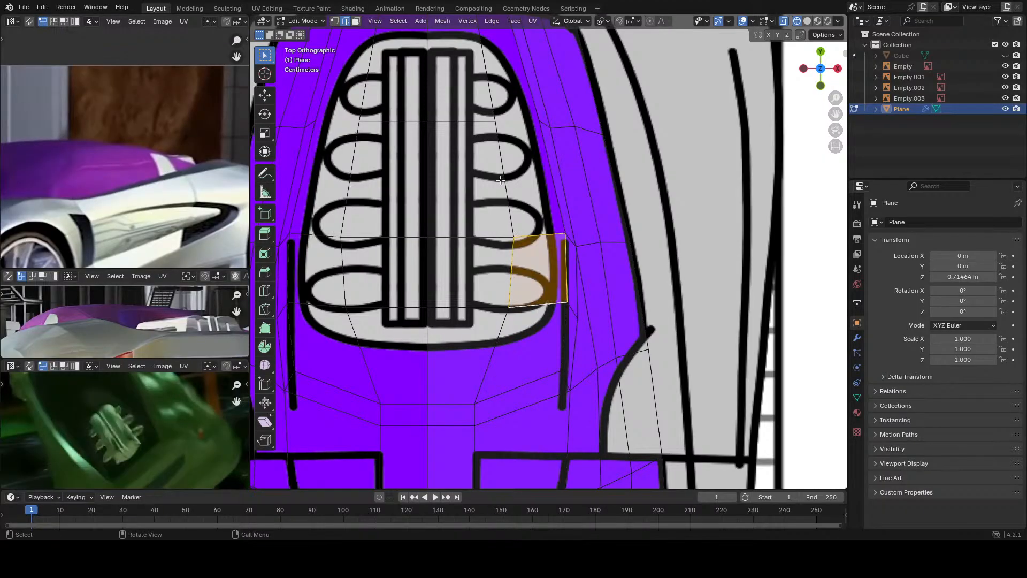
# Step: Fill the remaining two gaps beside the engine with faces, continuing back to the deck's rear edge
pyautogui.click(504, 180)
pyautogui.keyDown('shift'); pyautogui.click(552, 218); pyautogui.keyUp('shift')
pyautogui.keyDown('shift'); pyautogui.click(551, 233); pyautogui.keyUp('shift')
pyautogui.press('f')
pyautogui.keyDown('shift'); pyautogui.moveTo(521, 156); pyautogui.dragTo(562, 293, button='middle'); pyautogui.keyUp('shift')
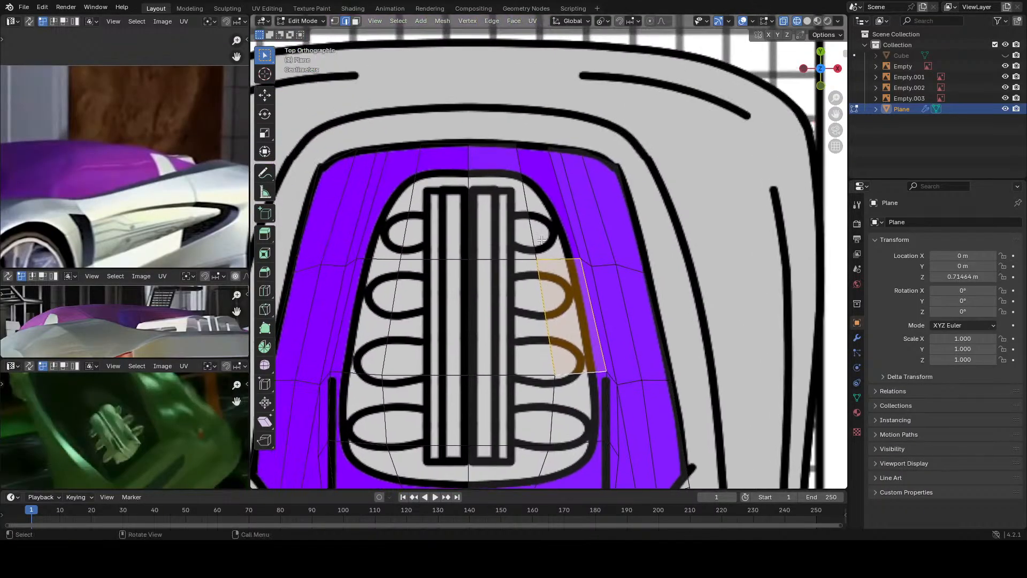
pyautogui.click(527, 203)
pyautogui.keyDown('shift'); pyautogui.click(570, 225); pyautogui.keyUp('shift')
pyautogui.keyDown('shift'); pyautogui.click(562, 258); pyautogui.keyUp('shift')
pyautogui.press('f')
# Step: Check the filled engine area in solid shading from perspective, and in solid and see-through shading from the top
pyautogui.scroll(-6, 563, 258)
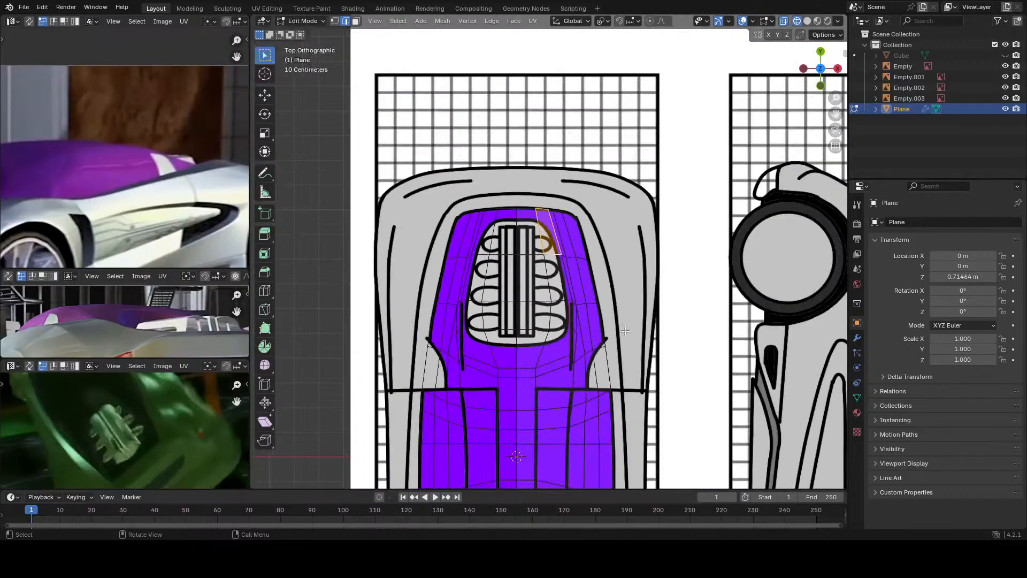
pyautogui.moveTo(563, 258); pyautogui.dragTo(469, 319, button='middle')
pyautogui.press('Tab')
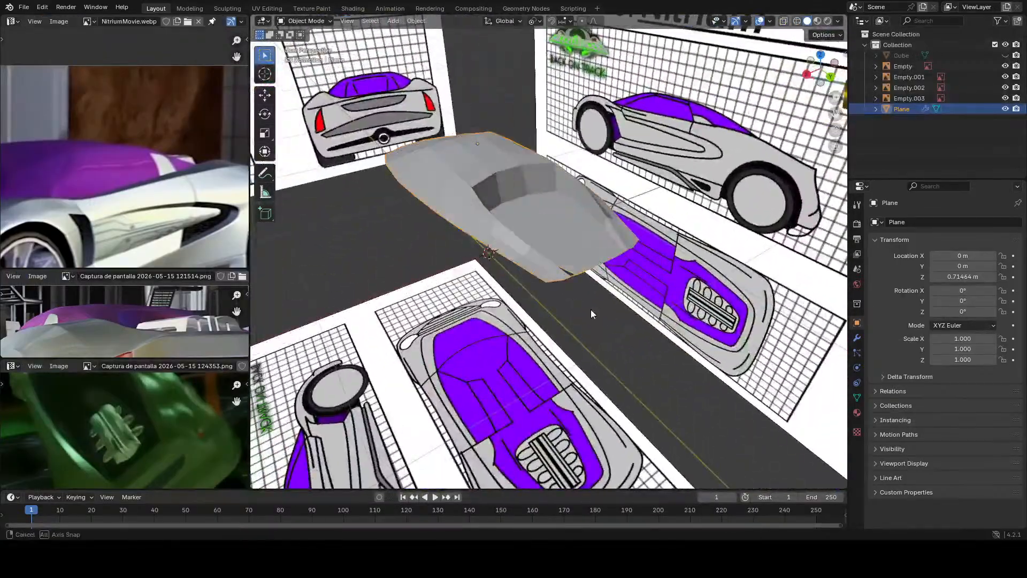
pyautogui.moveTo(590, 309); pyautogui.dragTo(502, 317, button='middle')
pyautogui.press('KP_7')
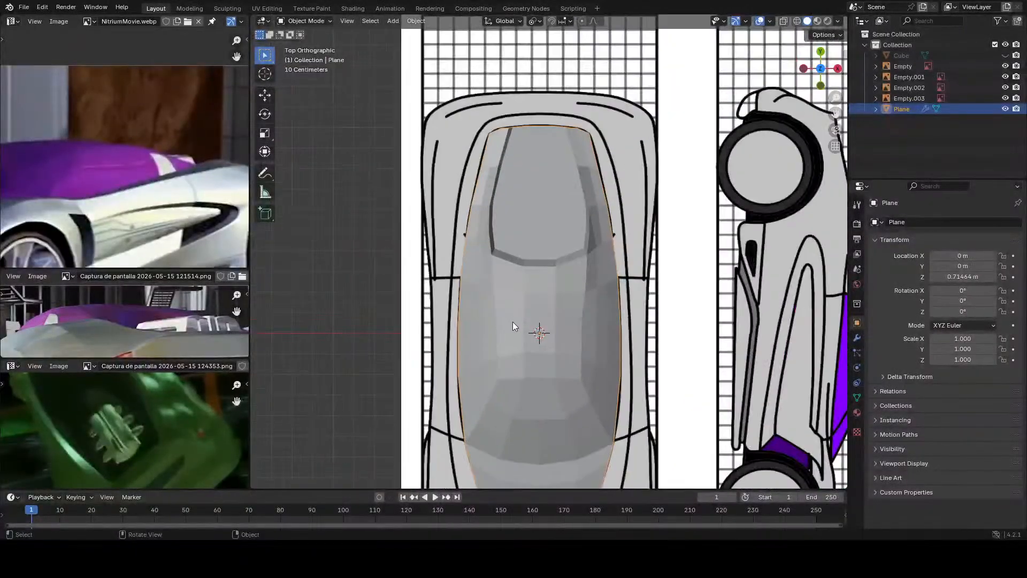
pyautogui.scroll(-3, 513, 322)
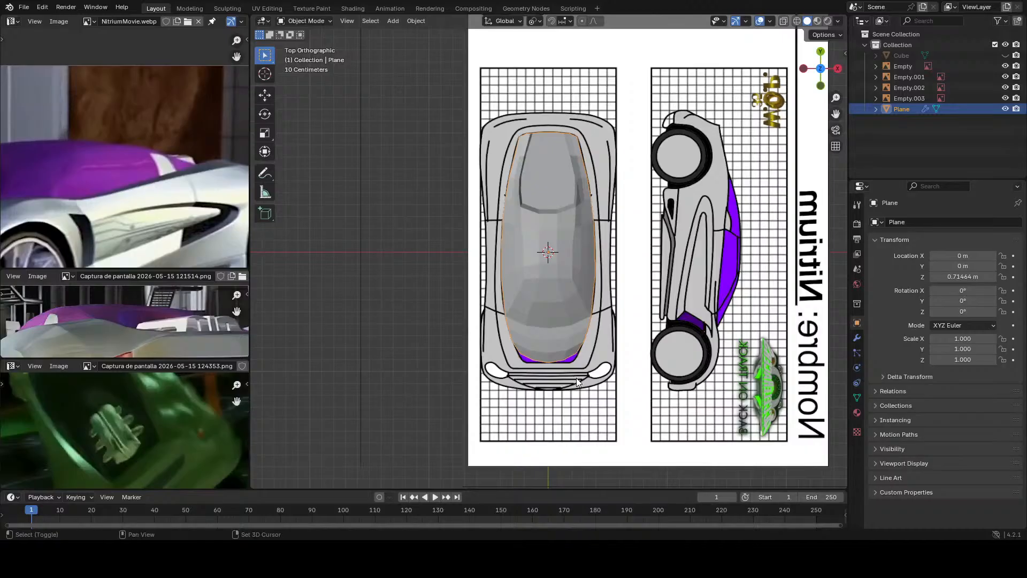
pyautogui.hotkey('alt', 'z')
pyautogui.keyDown('shift'); pyautogui.moveTo(553, 336); pyautogui.dragTo(564, 398, button='middle'); pyautogui.keyUp('shift')
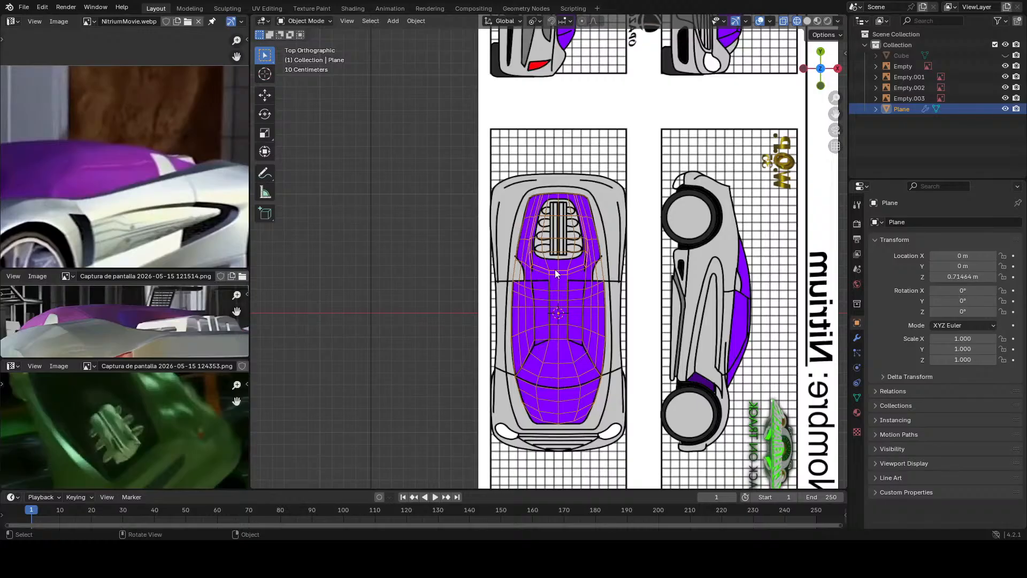
pyautogui.scroll(5, 598, 309)
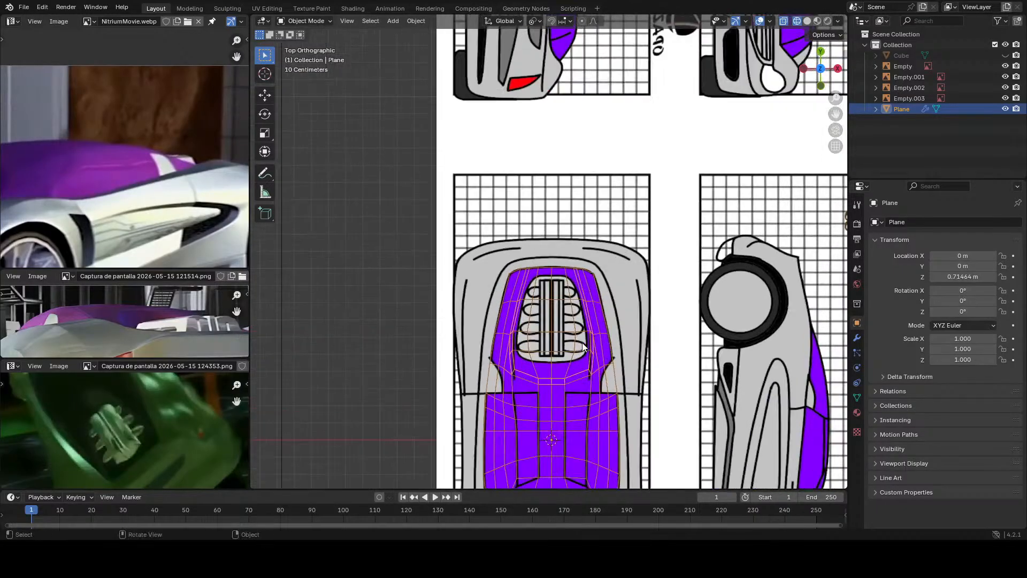
# Step: Nudge the rear-edge vertex beside the deck's outer corner slightly forward along Y to match the blueprint outline
pyautogui.press('Tab')
pyautogui.scroll(3, 568, 325)
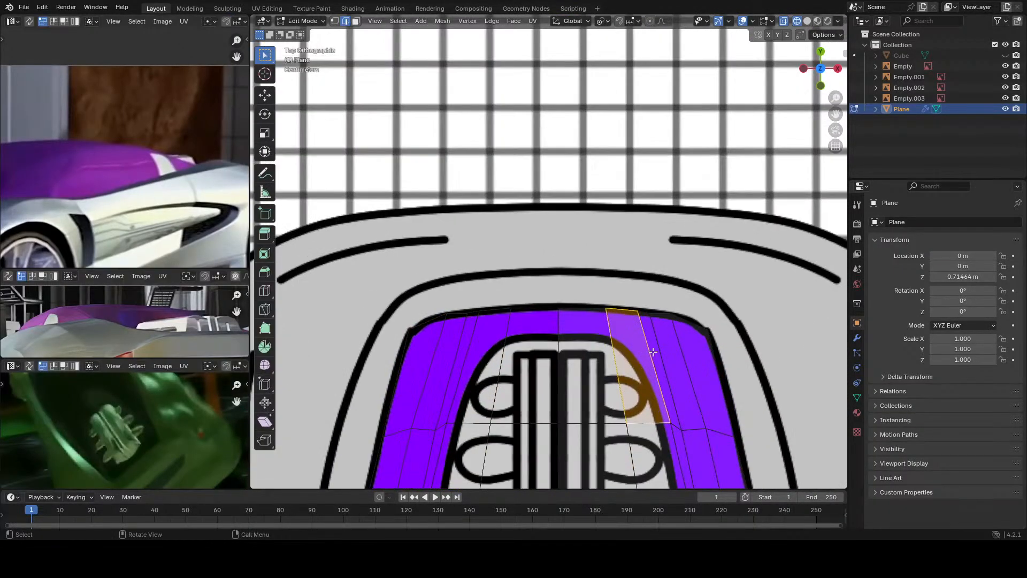
pyautogui.press('1')
pyautogui.keyDown('alt'); pyautogui.click(677, 315); pyautogui.keyUp('alt')
pyautogui.scroll(2, 598, 325)
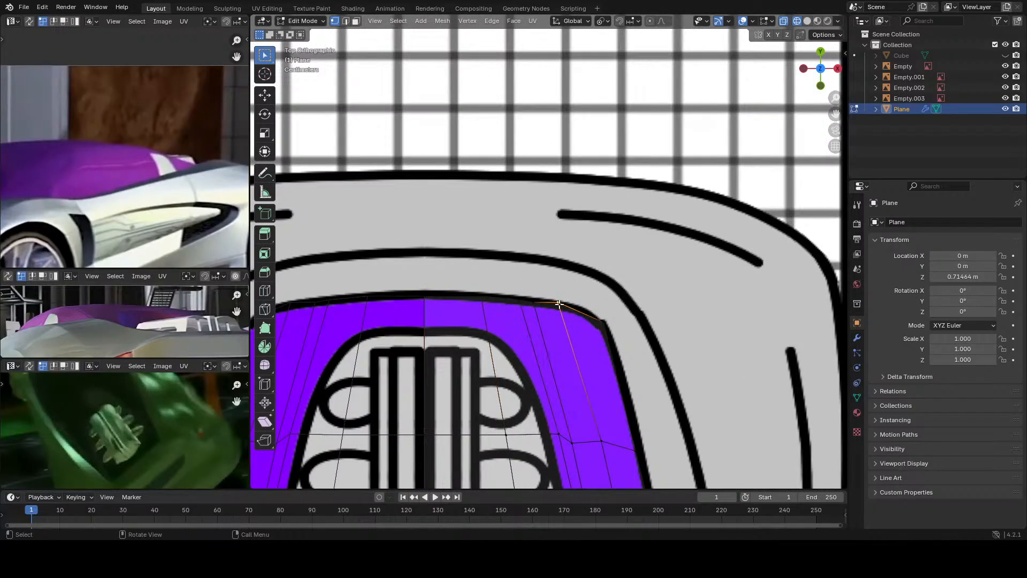
pyautogui.press('g')
pyautogui.press('y')
pyautogui.click(572, 350)
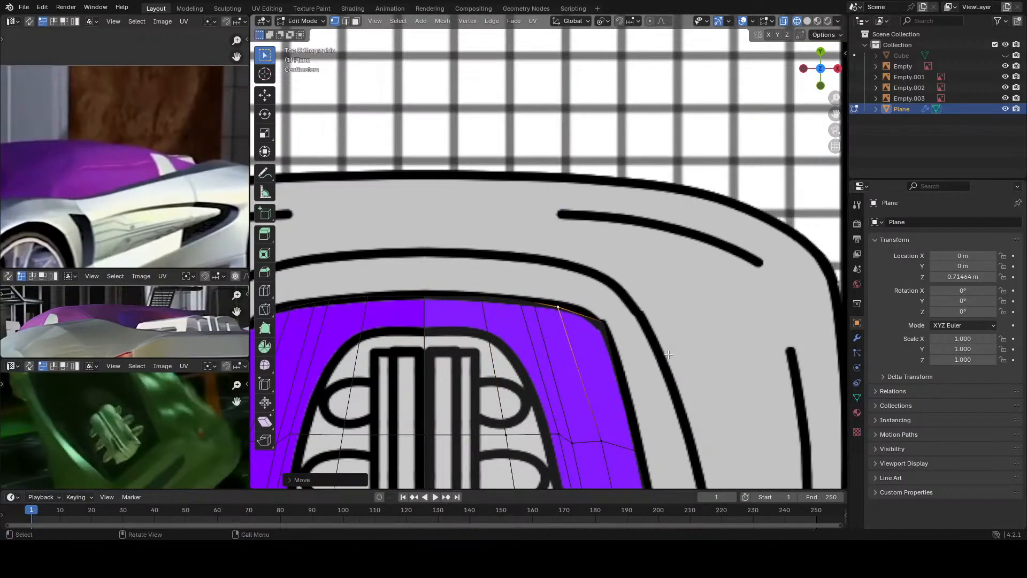
# Step: Examine the body mesh's outer boundary from the rear deck to the hood in top and side views
pyautogui.keyDown('ctrl'); pyautogui.click(424, 296); pyautogui.keyUp('ctrl')
pyautogui.scroll(-2, 463, 294)
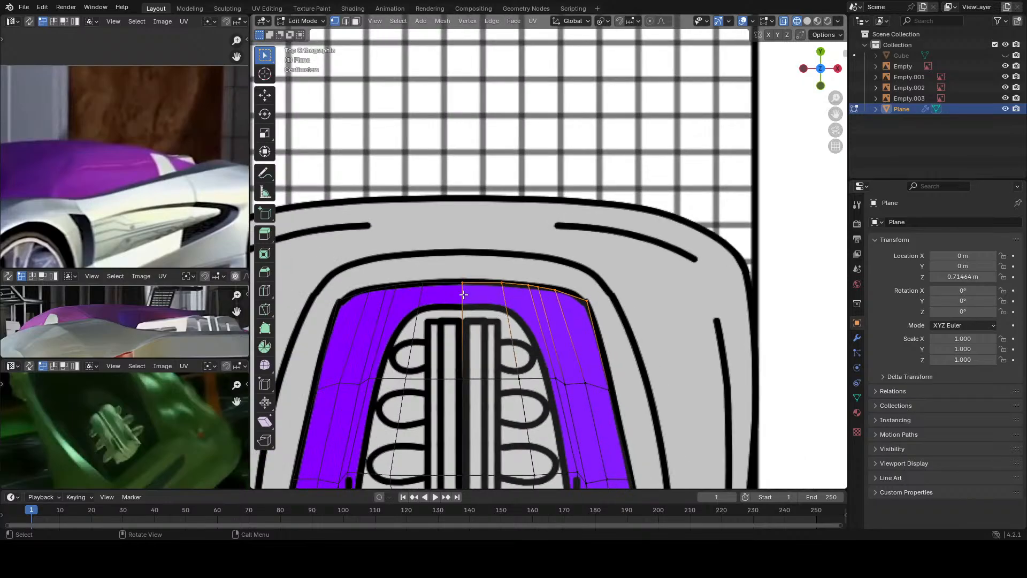
pyautogui.scroll(-4, 543, 351)
pyautogui.scroll(-2, 551, 368)
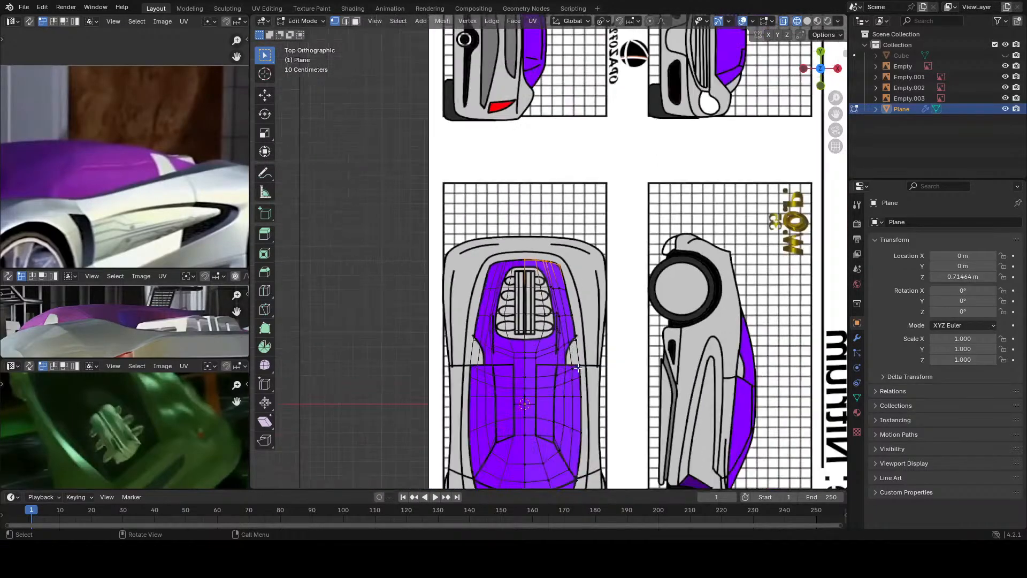
pyautogui.keyDown('shift'); pyautogui.scroll(-3, 589, 418); pyautogui.keyUp('shift')
pyautogui.scroll(-1, 605, 412)
pyautogui.scroll(4, 626, 407)
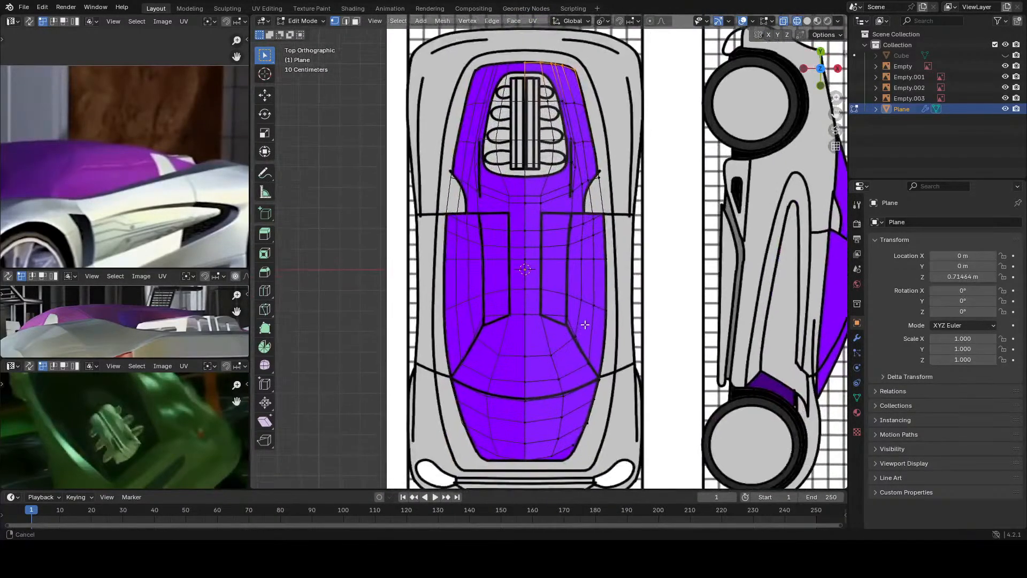
pyautogui.scroll(-4, 636, 402)
pyautogui.scroll(4, 636, 402)
pyautogui.keyDown('shift'); pyautogui.scroll(2, 637, 402); pyautogui.keyUp('shift')
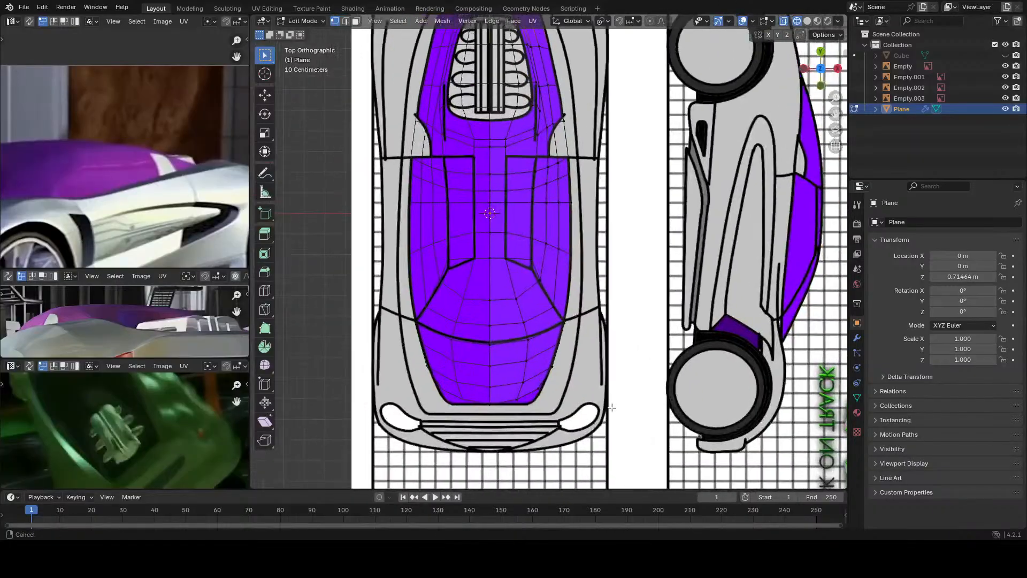
pyautogui.moveTo(636, 402)
pyautogui.mouseDown(button='middle')
pyautogui.moveTo(605, 414)
pyautogui.moveTo(514, 332)
pyautogui.moveTo(557, 357)
pyautogui.mouseUp(button='middle')
pyautogui.scroll(2, 514, 333)
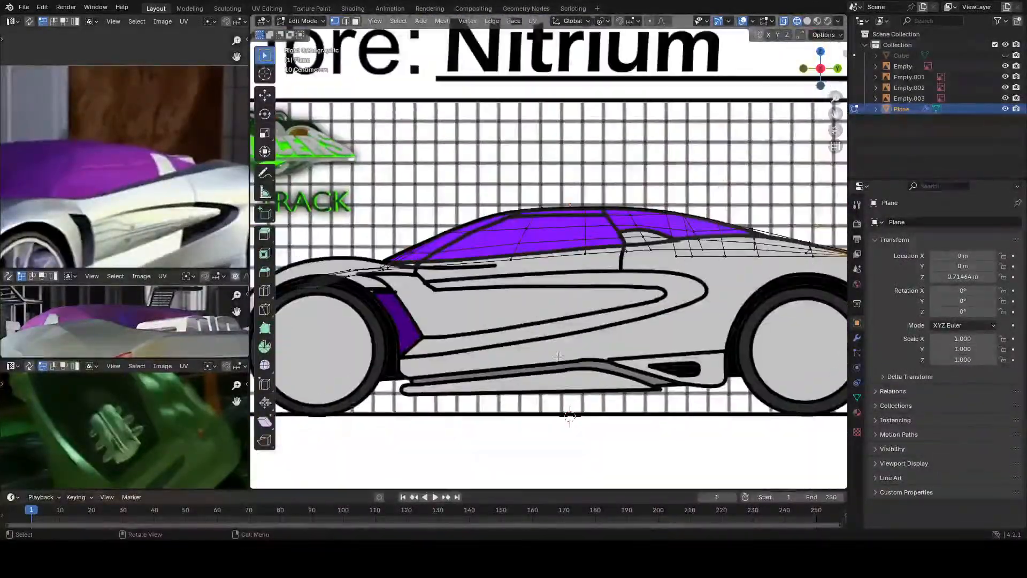
pyautogui.scroll(3, 558, 357)
pyautogui.scroll(4, 558, 357)
pyautogui.press('KP_7')
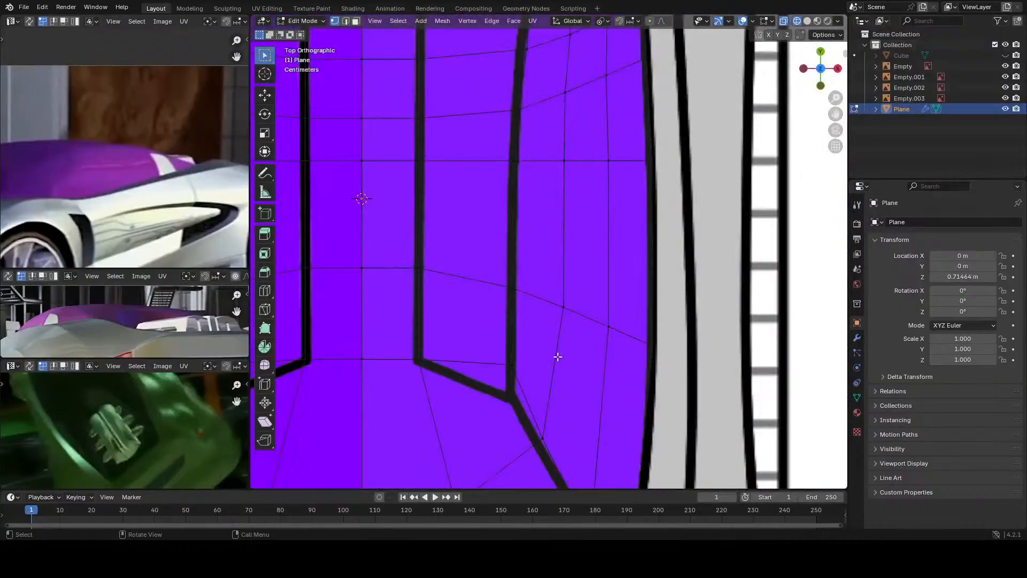
# Step: Extrude the body's outer side edge, from the hood back to the deck's rear corner, slightly outward along X
pyautogui.scroll(-4, 561, 364)
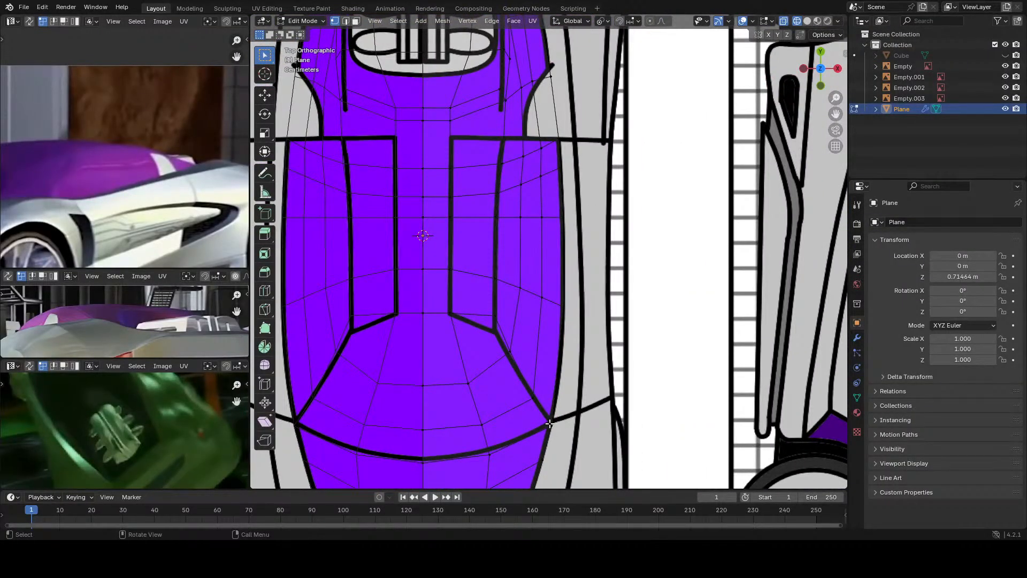
pyautogui.scroll(-5, 549, 423)
pyautogui.scroll(5, 559, 357)
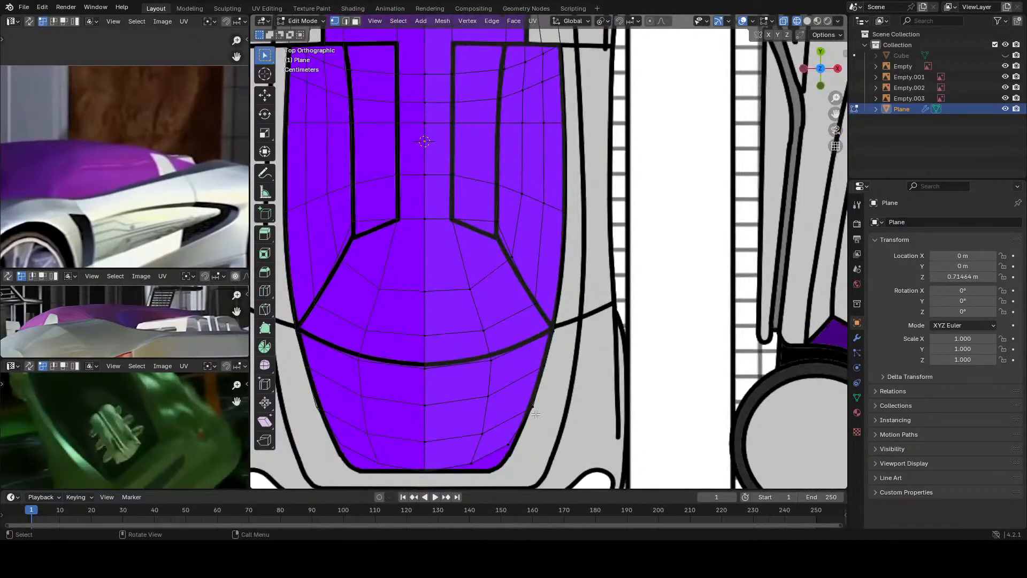
pyautogui.keyDown('shift'); pyautogui.moveTo(542, 133); pyautogui.dragTo(531, 356, button='middle'); pyautogui.keyUp('shift')
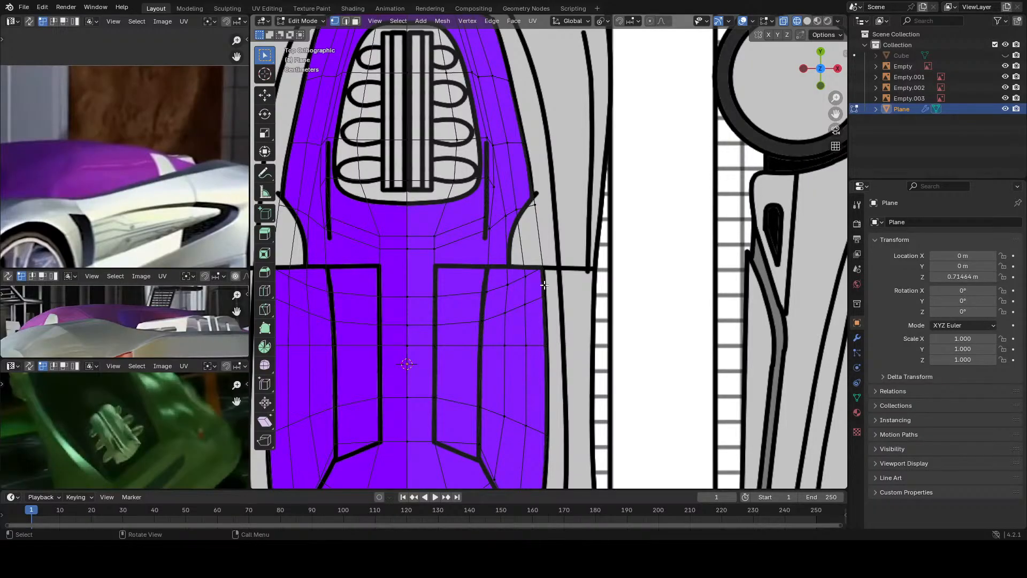
pyautogui.scroll(-1, 527, 245)
pyautogui.keyDown('shift'); pyautogui.moveTo(528, 245); pyautogui.dragTo(519, 285, button='middle'); pyautogui.keyUp('shift')
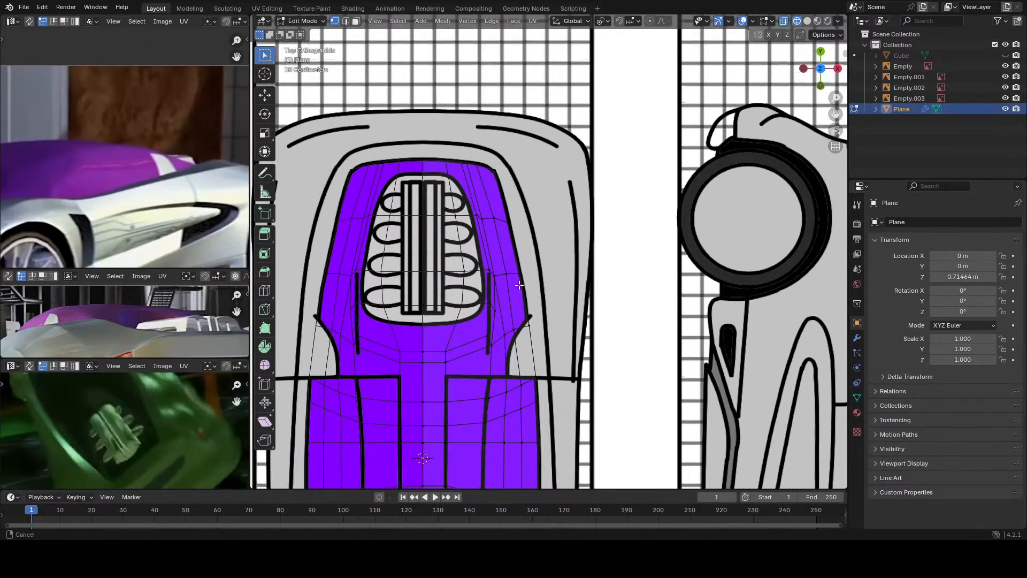
pyautogui.keyDown('ctrl'); pyautogui.click(495, 175); pyautogui.keyUp('ctrl')
pyautogui.scroll(-3, 514, 224)
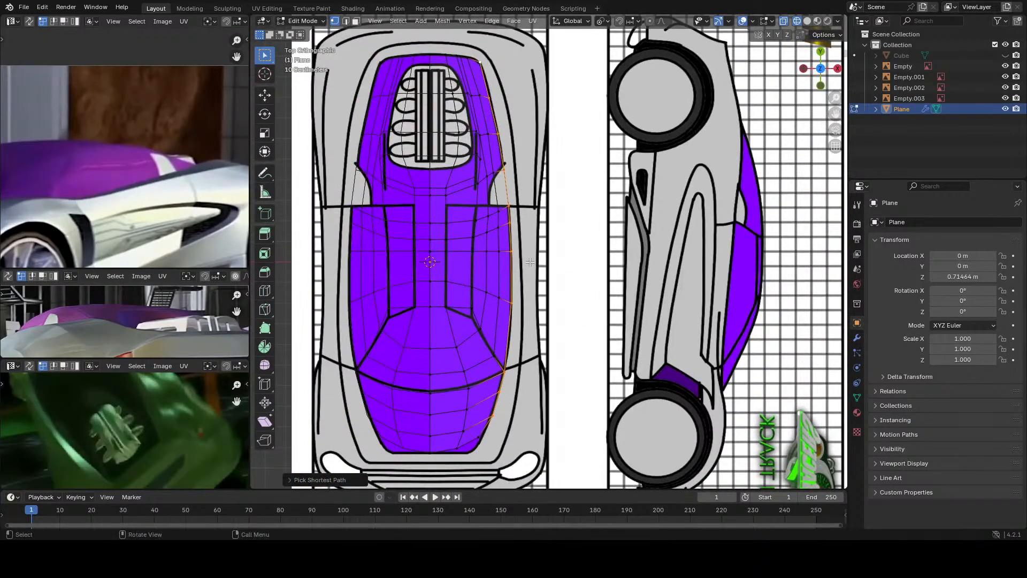
pyautogui.press('g')
pyautogui.press('x')
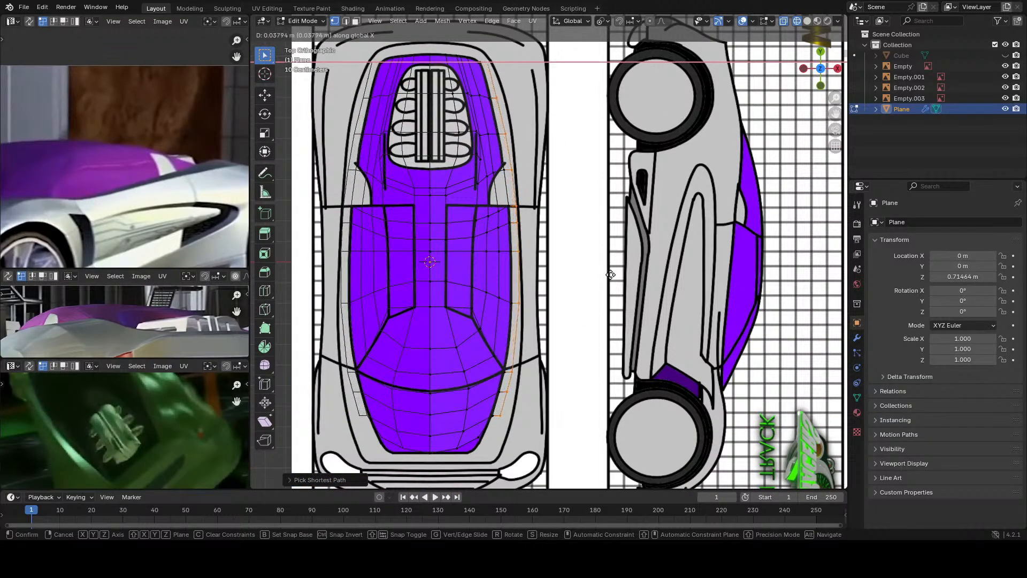
pyautogui.click(628, 279)
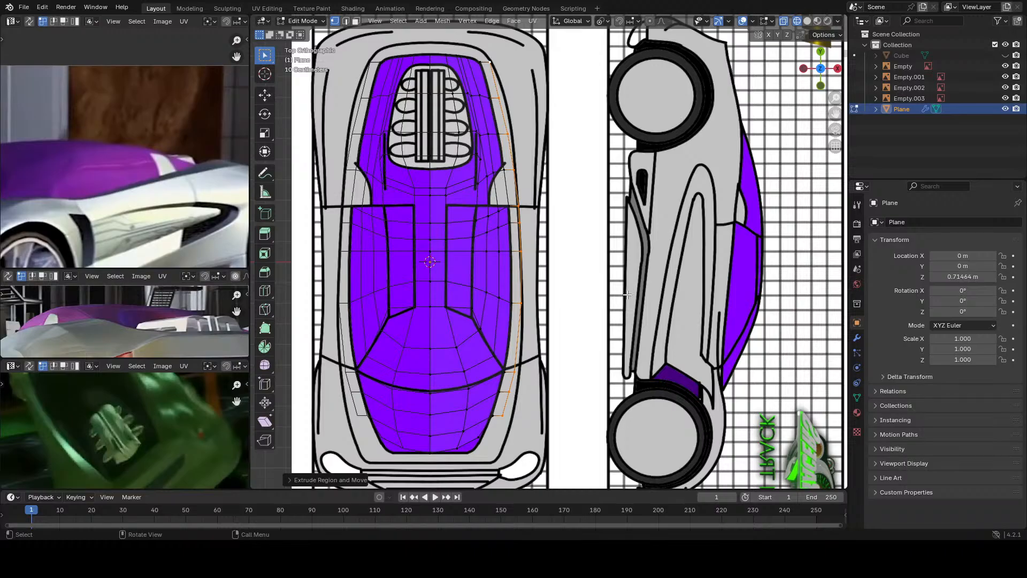
# Step: Raise the extruded side edge slightly along Z in the right side view
pyautogui.press('KP_3')
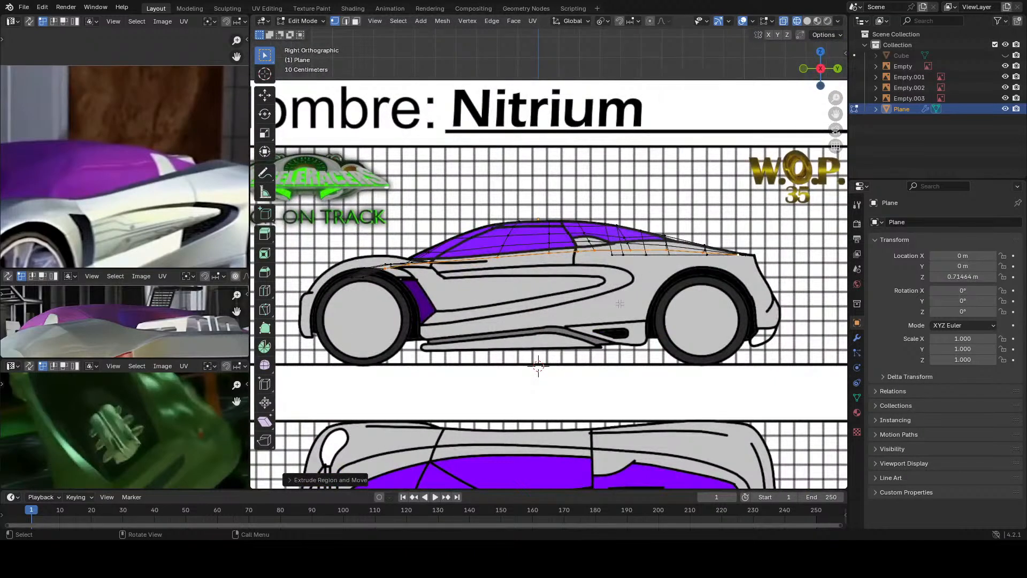
pyautogui.scroll(3, 619, 303)
pyautogui.press('g')
pyautogui.press('z')
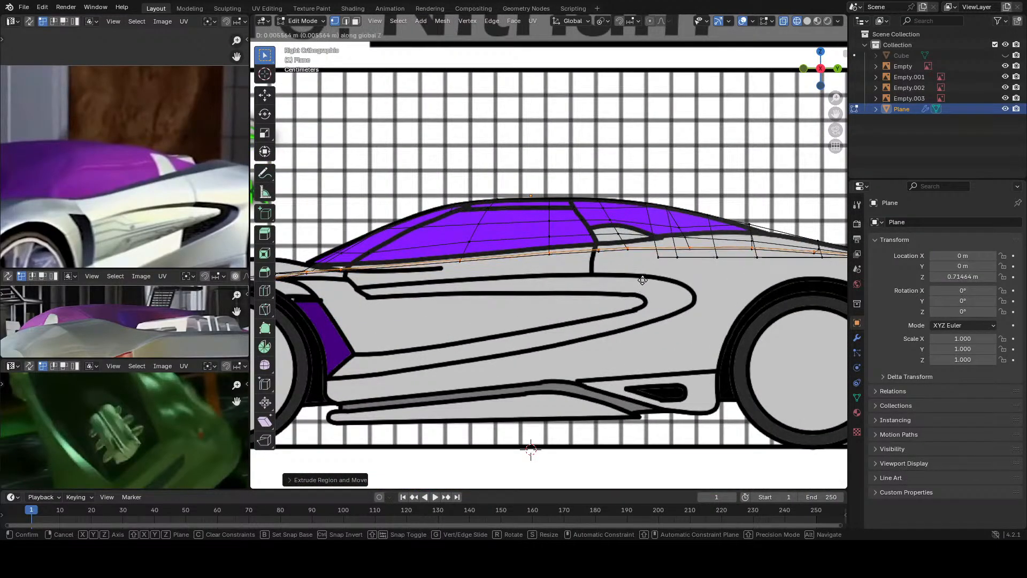
pyautogui.click(643, 273)
pyautogui.scroll(-2, 459, 287)
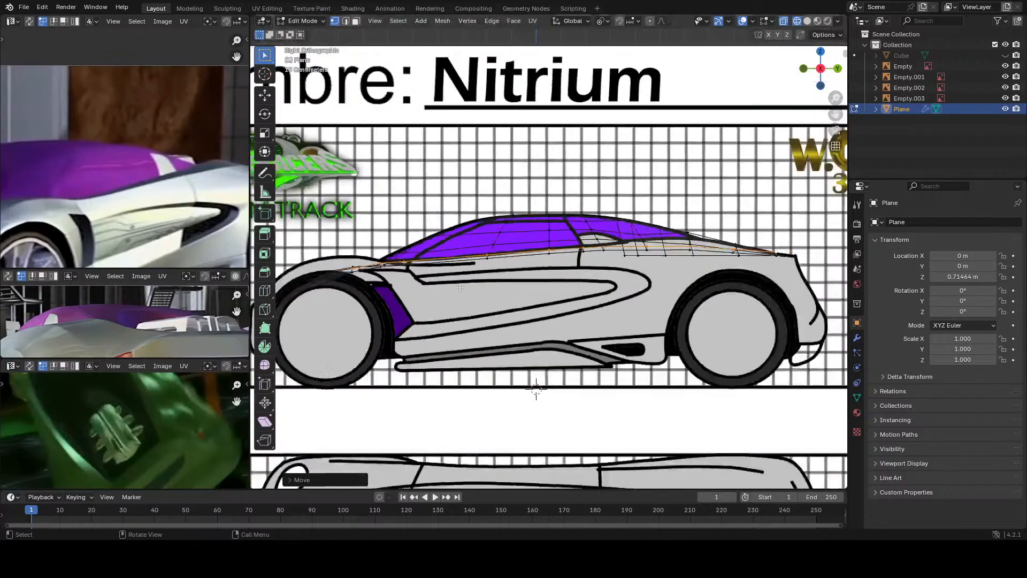
# Step: Raise the extruded side edge along Z in the right side view until its front vertex meets the front fender outline
pyautogui.scroll(-2, 460, 288)
pyautogui.scroll(3, 497, 285)
pyautogui.scroll(3, 500, 290)
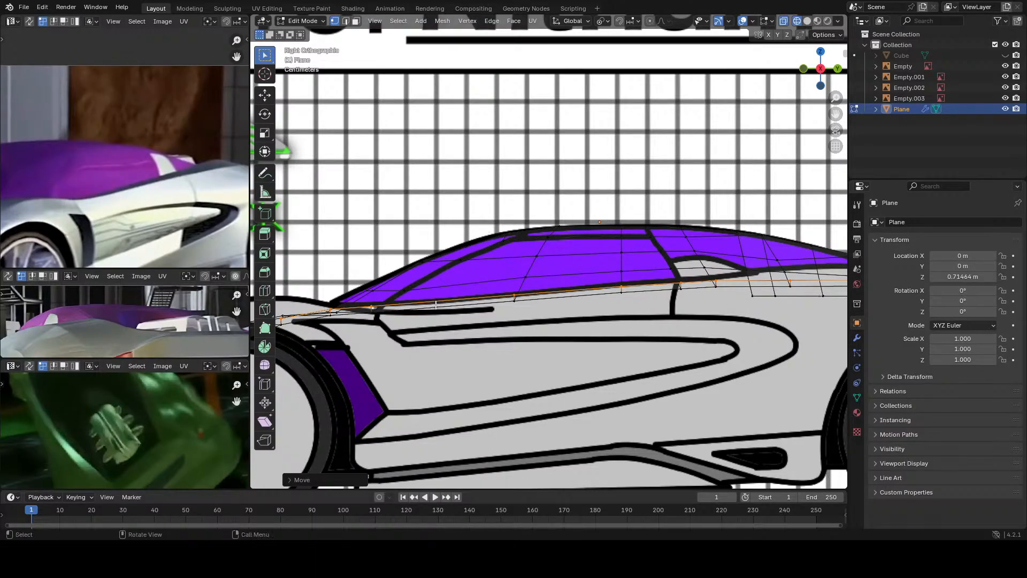
pyautogui.scroll(2, 436, 305)
pyautogui.scroll(-4, 539, 317)
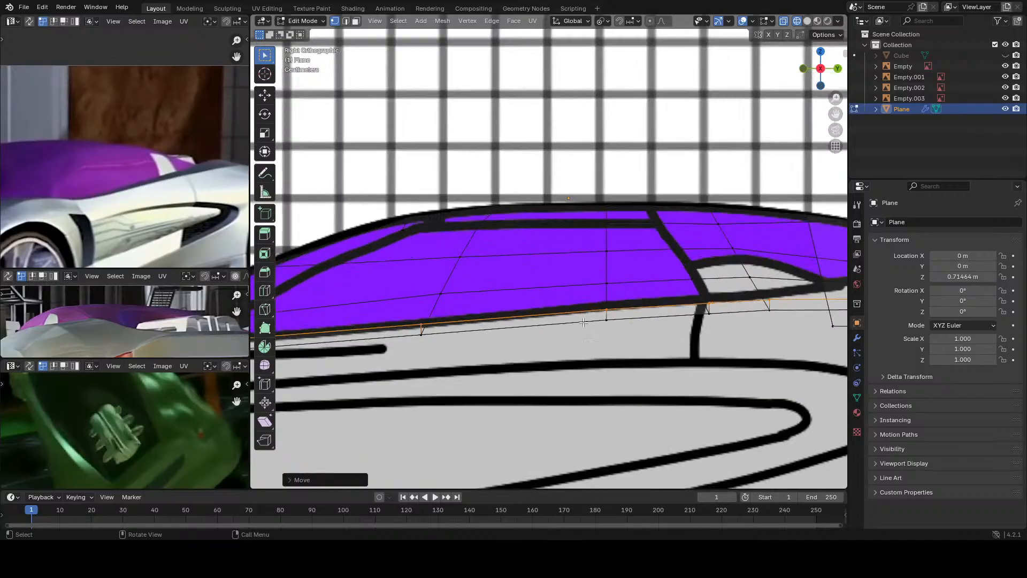
pyautogui.scroll(2, 457, 339)
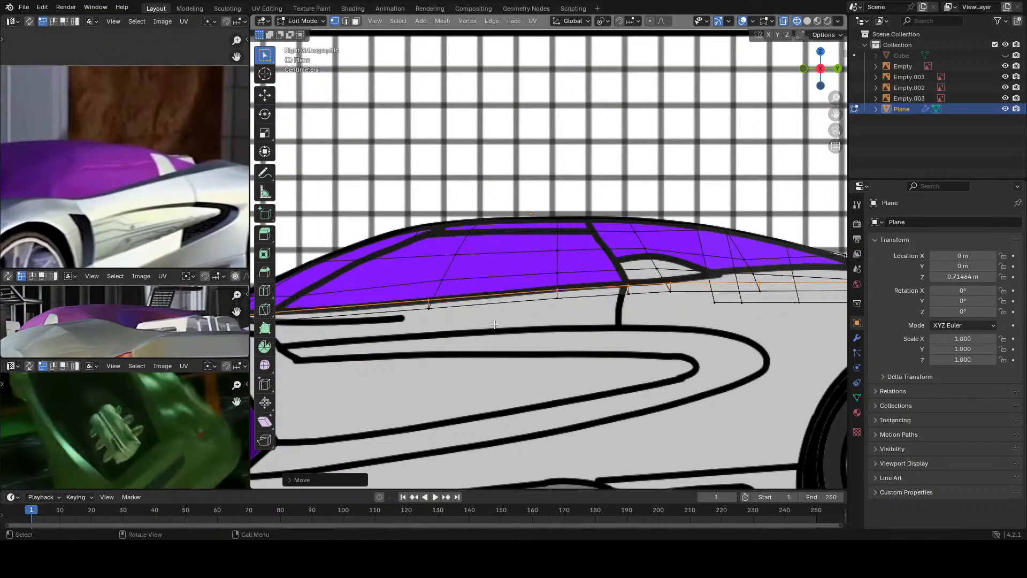
pyautogui.keyDown('shift'); pyautogui.moveTo(407, 340); pyautogui.dragTo(532, 345, button='middle'); pyautogui.keyUp('shift')
pyautogui.scroll(-2, 618, 332)
pyautogui.scroll(3, 535, 343)
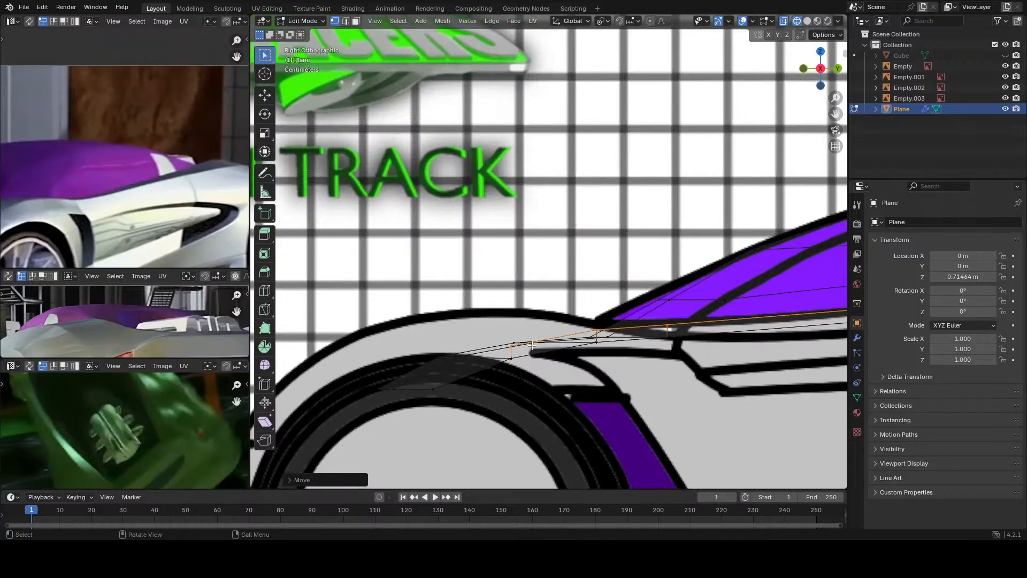
pyautogui.press('g')
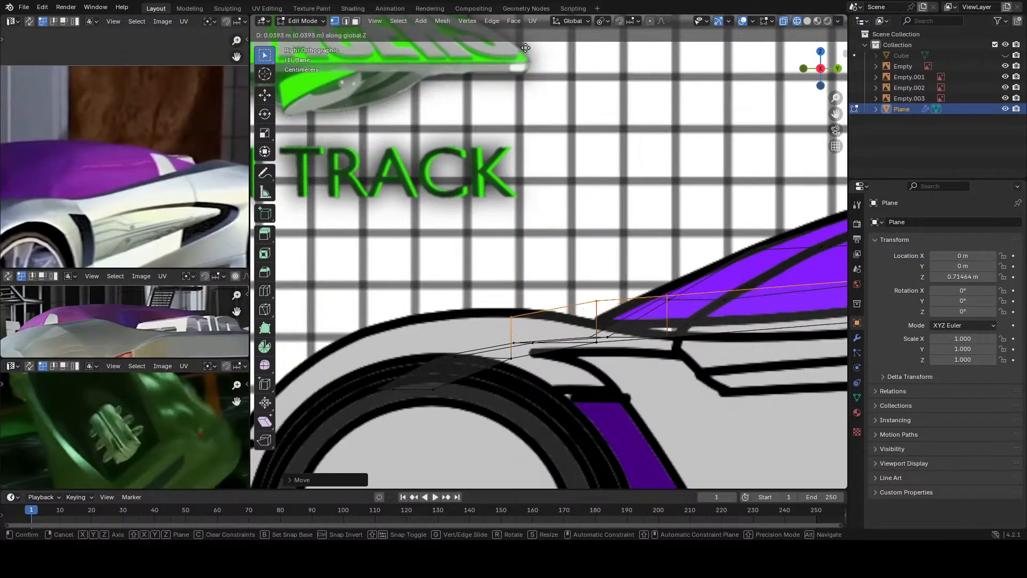
pyautogui.click(528, 24)
# Step: Lower the side-edge vertices behind the front one along Z onto the blueprint line at the base of the windshield and side window
pyautogui.keyDown('shift'); pyautogui.click(511, 313); pyautogui.keyUp('shift')
pyautogui.keyDown('shift'); pyautogui.moveTo(587, 320); pyautogui.dragTo(503, 312, button='middle'); pyautogui.keyUp('shift')
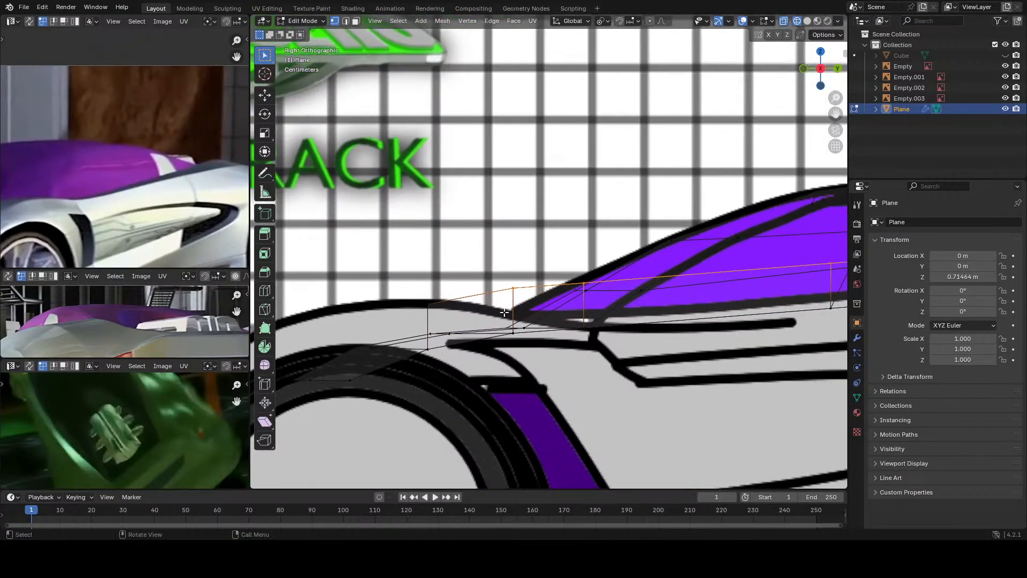
pyautogui.press('g')
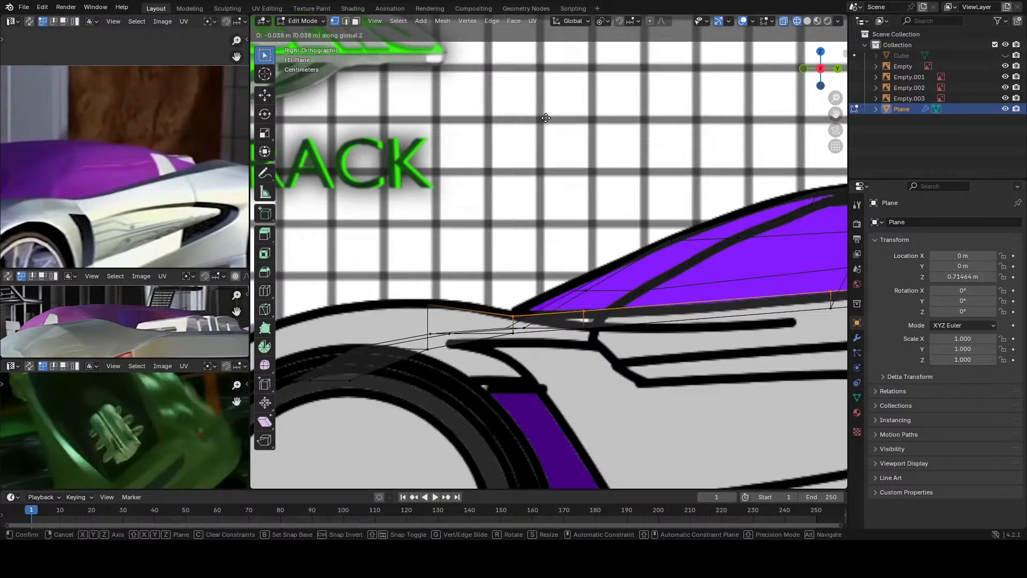
pyautogui.click(542, 203)
pyautogui.keyDown('shift'); pyautogui.moveTo(596, 270); pyautogui.dragTo(489, 261, button='middle'); pyautogui.keyUp('shift')
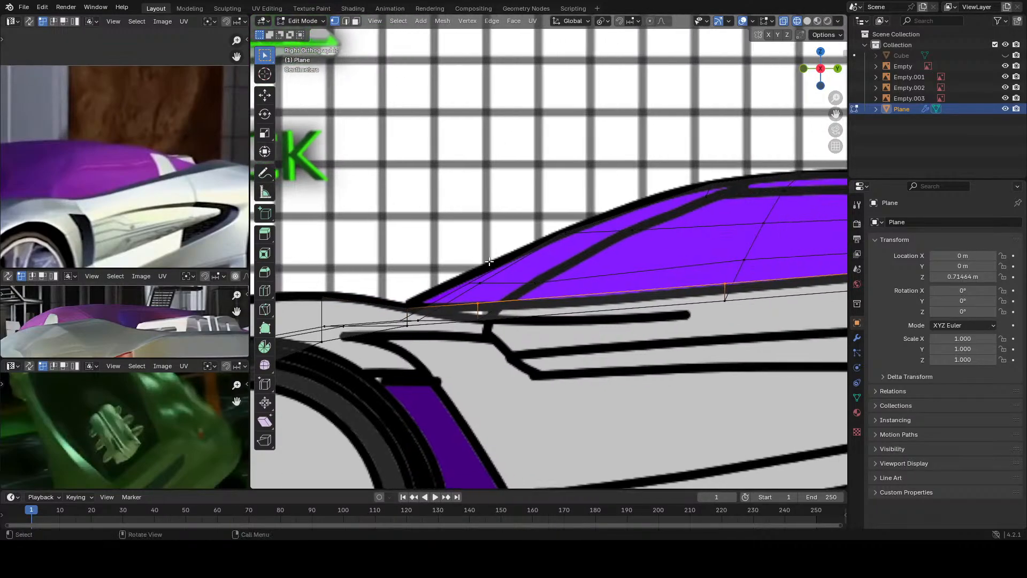
pyautogui.scroll(-2, 535, 301)
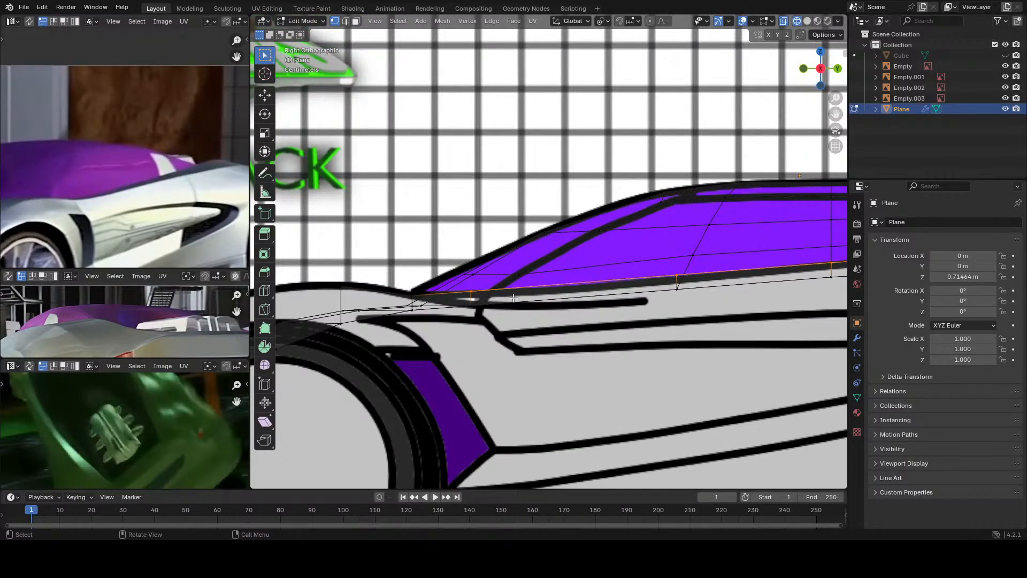
pyautogui.press('g')
pyautogui.press('z')
pyautogui.click(531, 333)
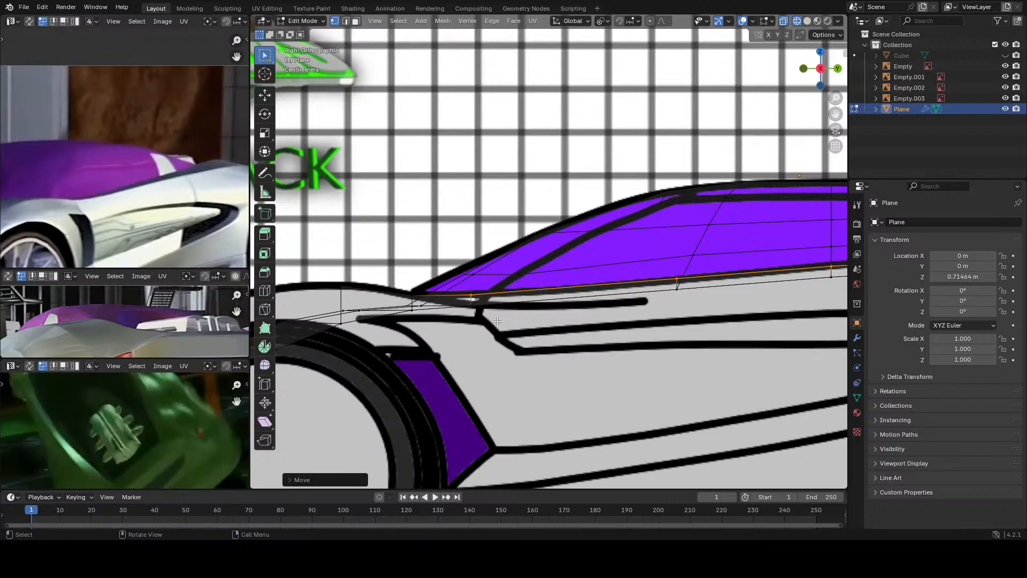
# Step: Fine-tune the side-edge vertices from mid-door rearward along Z so they follow the lower line of the side window
pyautogui.keyDown('shift'); pyautogui.moveTo(608, 286); pyautogui.dragTo(453, 291, button='middle'); pyautogui.keyUp('shift')
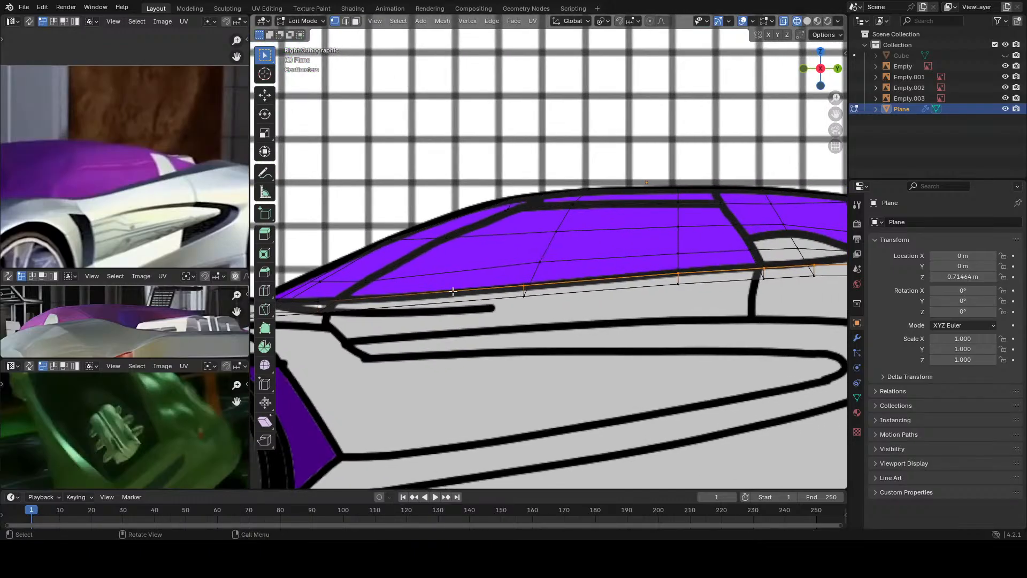
pyautogui.keyDown('shift'); pyautogui.click(524, 291); pyautogui.keyUp('shift')
pyautogui.keyDown('shift'); pyautogui.moveTo(454, 242); pyautogui.dragTo(409, 288, button='middle'); pyautogui.keyUp('shift')
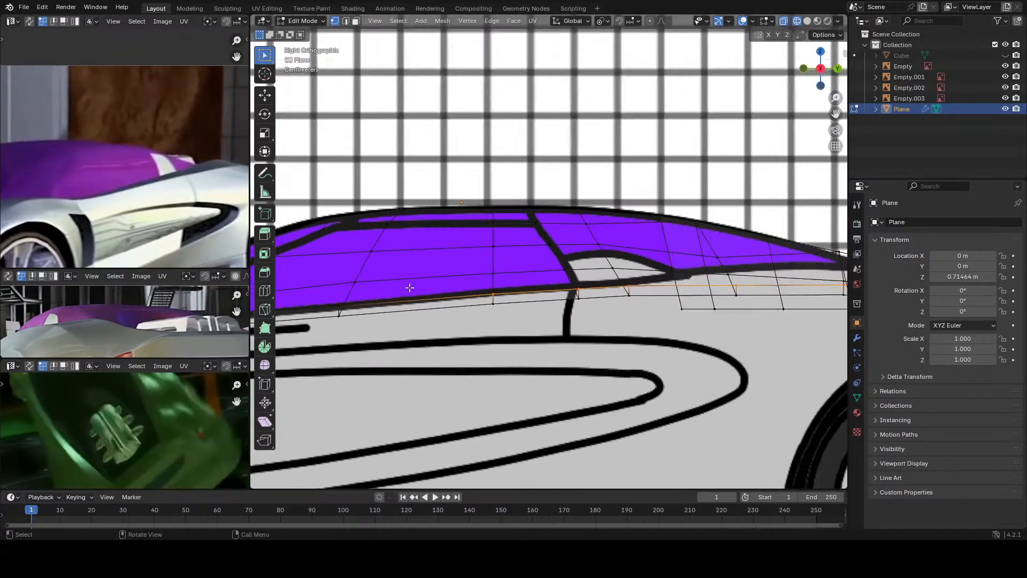
pyautogui.press('g')
pyautogui.click(479, 290)
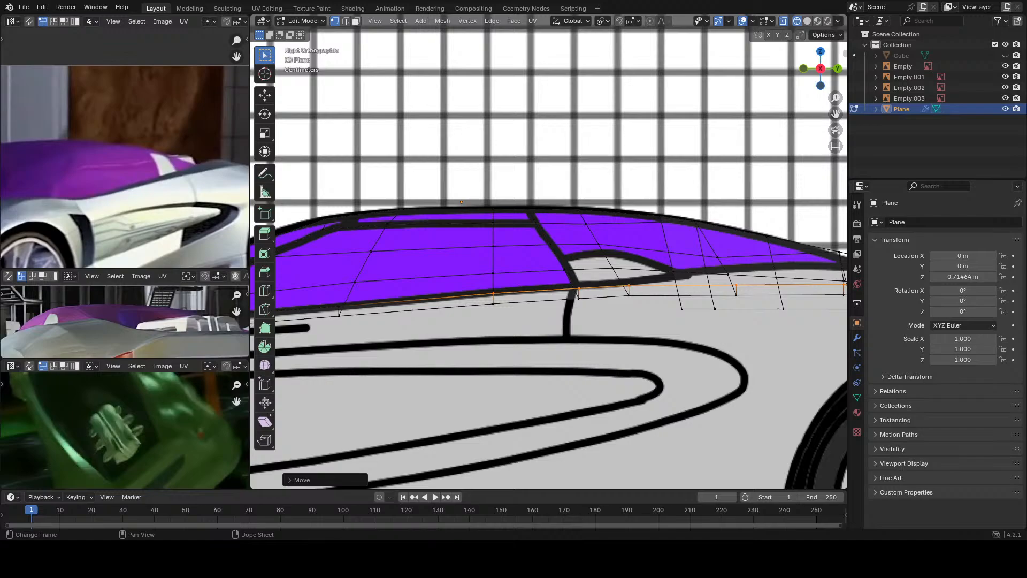
pyautogui.keyDown('shift'); pyautogui.moveTo(625, 310); pyautogui.dragTo(689, 325, button='middle'); pyautogui.keyUp('shift')
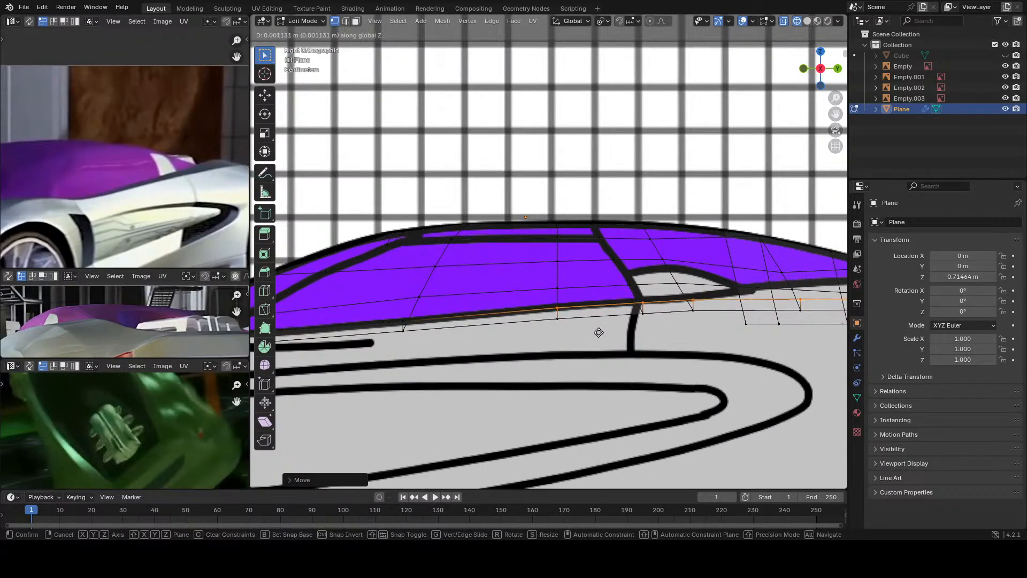
pyautogui.scroll(3, 599, 331)
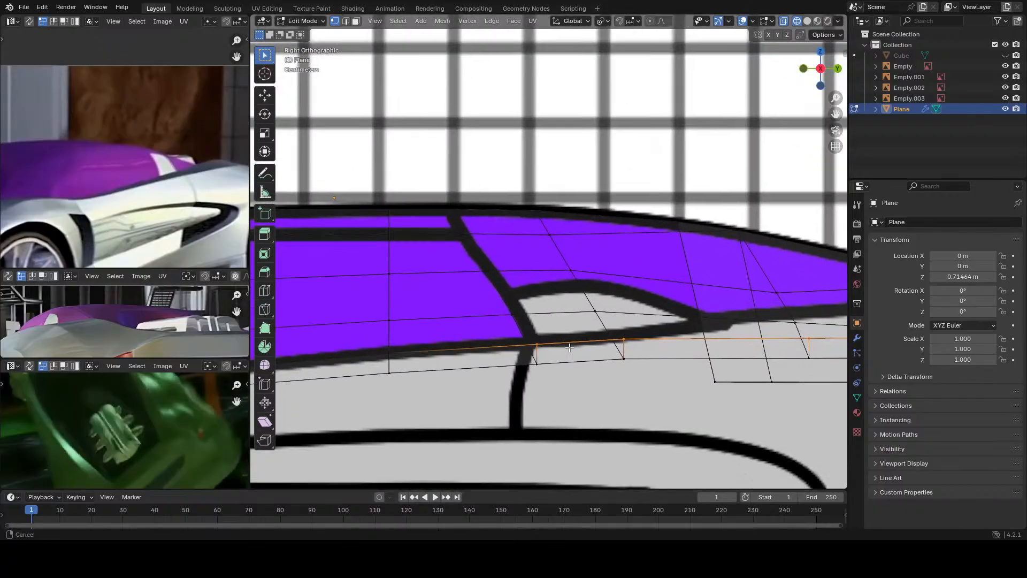
pyautogui.press('g')
pyautogui.click(559, 347)
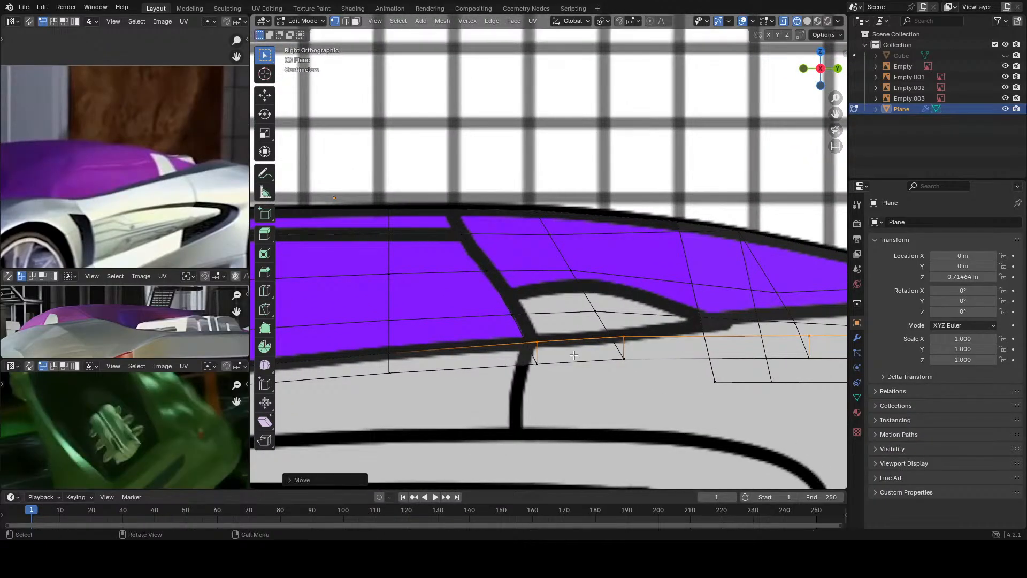
# Step: Raise the side-edge vertices behind the door along Z to the lower outline of the purple rear section
pyautogui.scroll(-3, 557, 348)
pyautogui.scroll(1, 526, 374)
pyautogui.scroll(1, 527, 380)
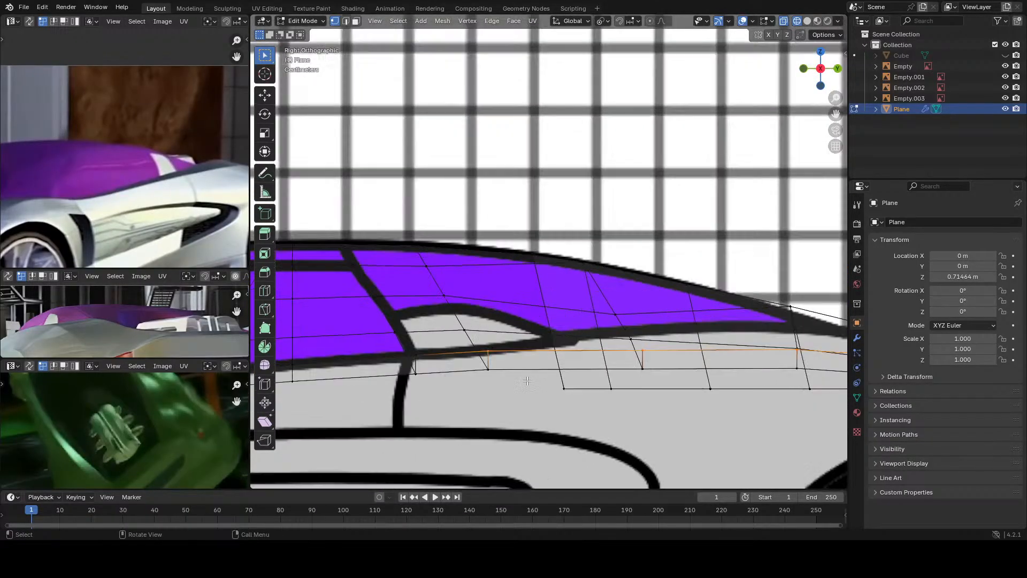
pyautogui.press('g')
pyautogui.click(536, 372)
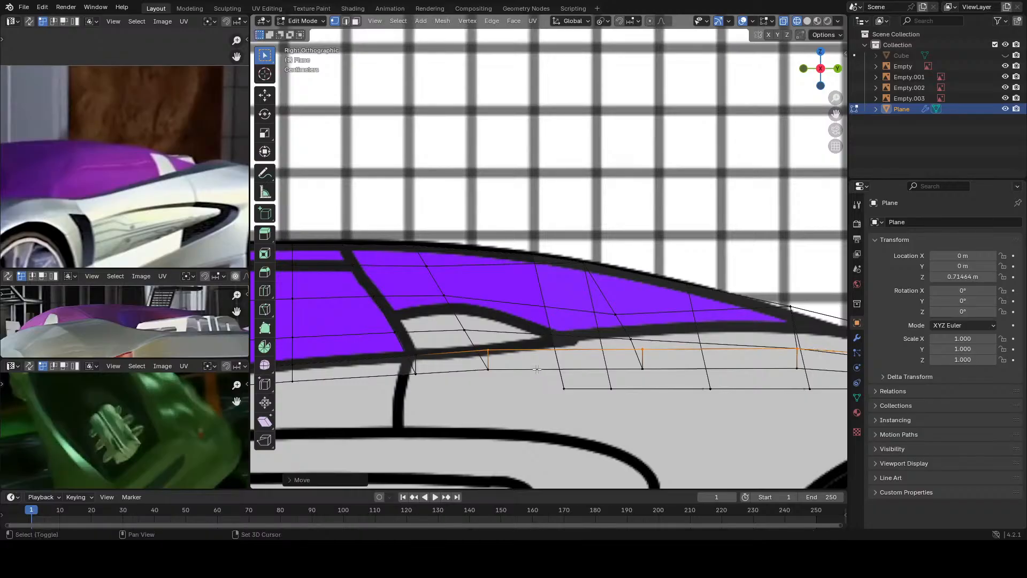
pyautogui.keyDown('shift'); pyautogui.moveTo(570, 320); pyautogui.dragTo(507, 321, button='middle'); pyautogui.keyUp('shift')
pyautogui.press('g')
pyautogui.press('z')
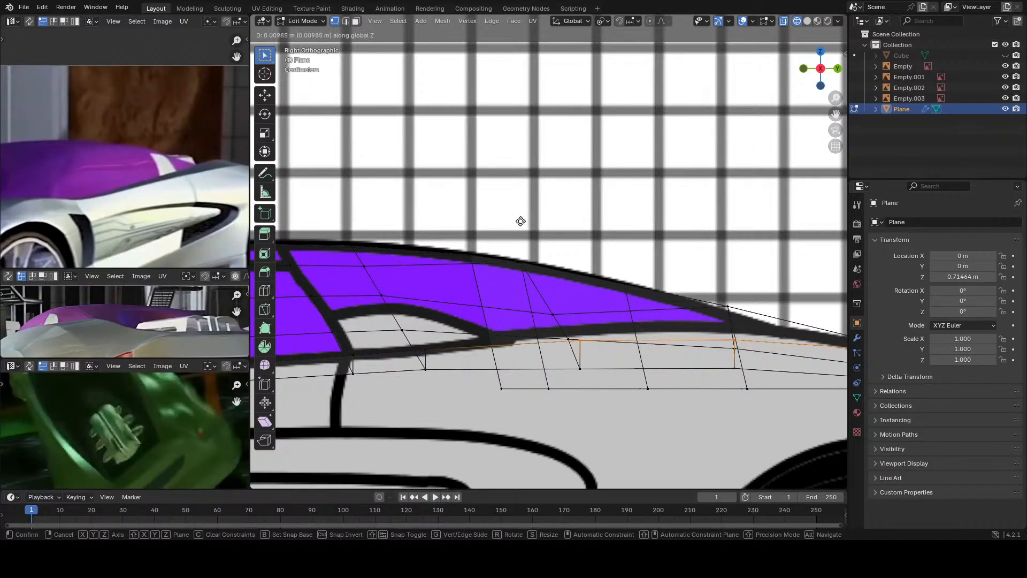
pyautogui.click(527, 132)
# Step: Adjust the rearmost side-edge vertices along Z so the edge slopes down along the rear deck outline
pyautogui.keyDown('shift'); pyautogui.moveTo(712, 343); pyautogui.dragTo(568, 338, button='middle'); pyautogui.keyUp('shift')
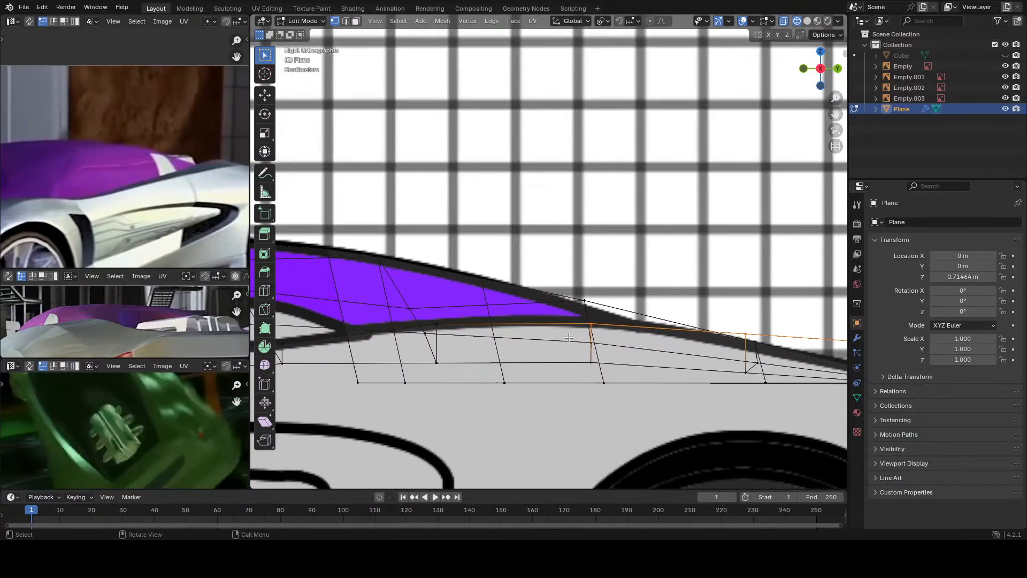
pyautogui.keyDown('shift'); pyautogui.click(591, 325); pyautogui.keyUp('shift')
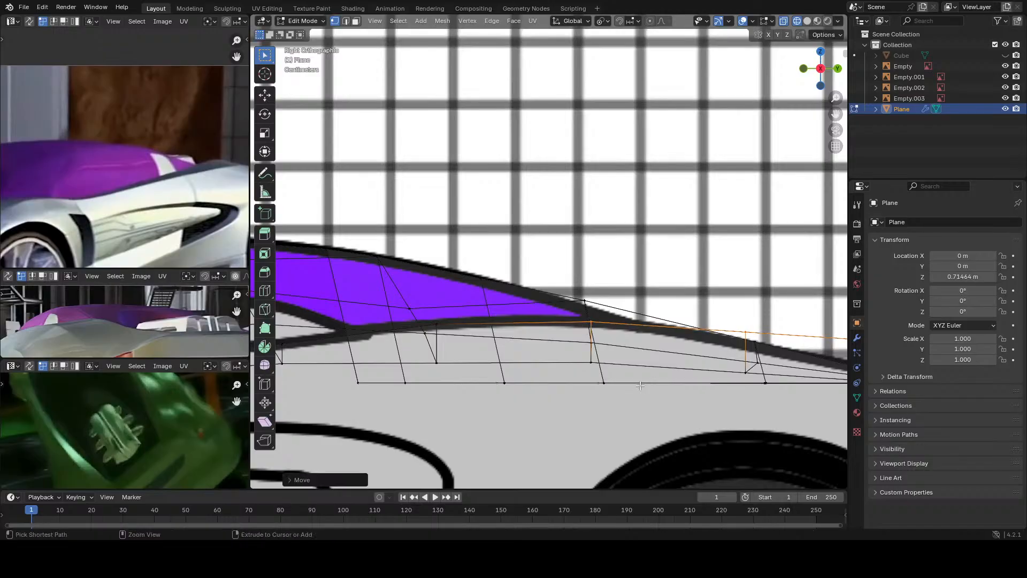
pyautogui.keyDown('shift'); pyautogui.moveTo(626, 322); pyautogui.dragTo(481, 292, button='middle'); pyautogui.keyUp('shift')
pyautogui.press('g')
pyautogui.press('z')
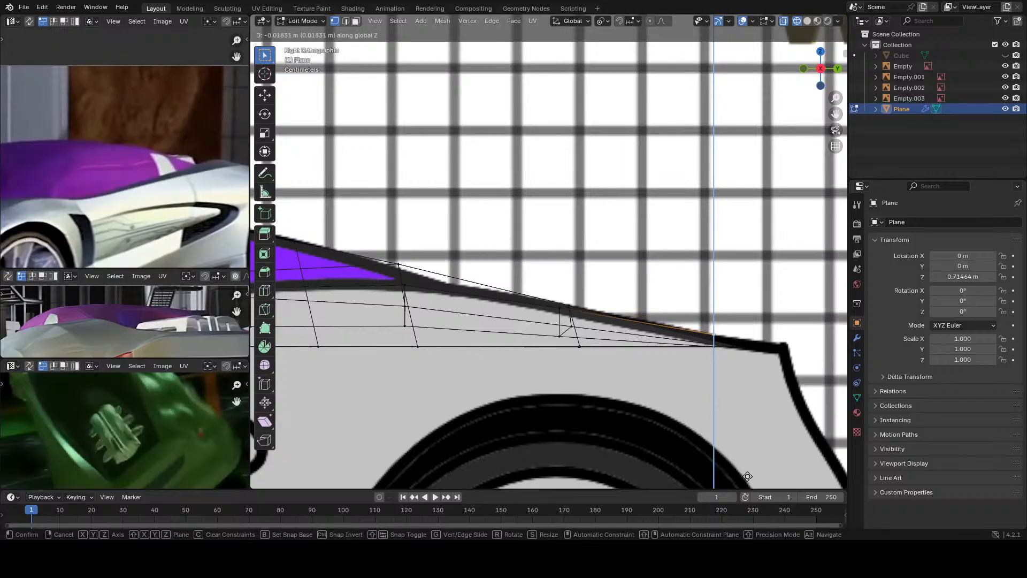
pyautogui.click(689, 166)
# Step: Scale the selected vertices at the deck's rear end along Z and save the file
pyautogui.scroll(-6, 541, 308)
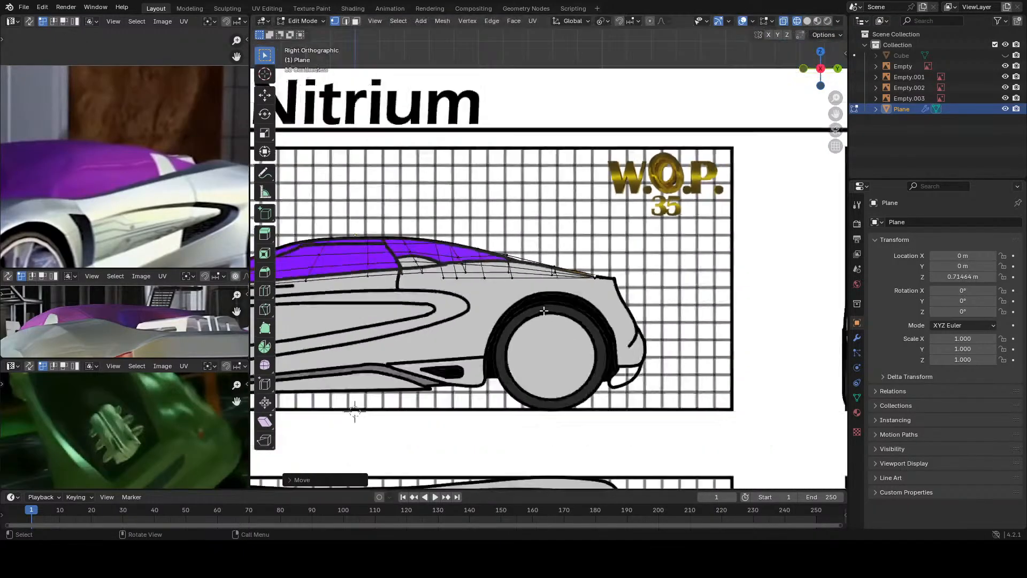
pyautogui.scroll(10, 539, 302)
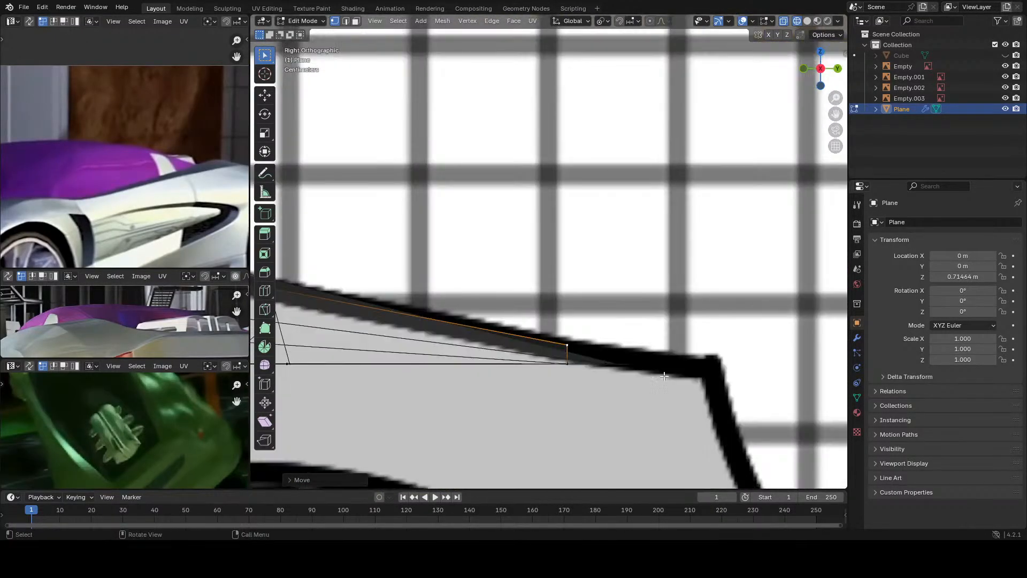
pyautogui.hotkey('ctrl', 'z')
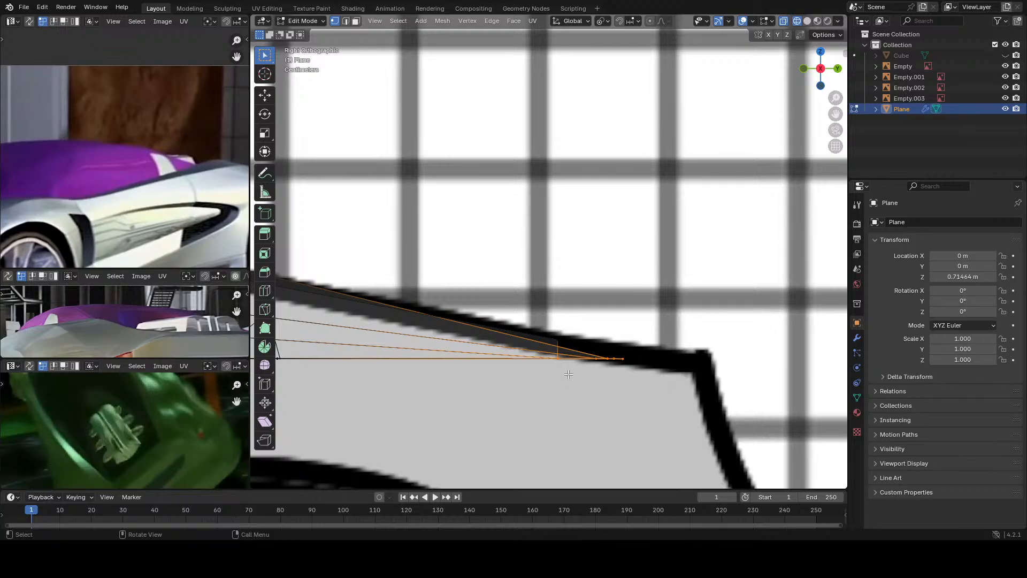
pyautogui.press('s')
pyautogui.press('z')
pyautogui.click(568, 375)
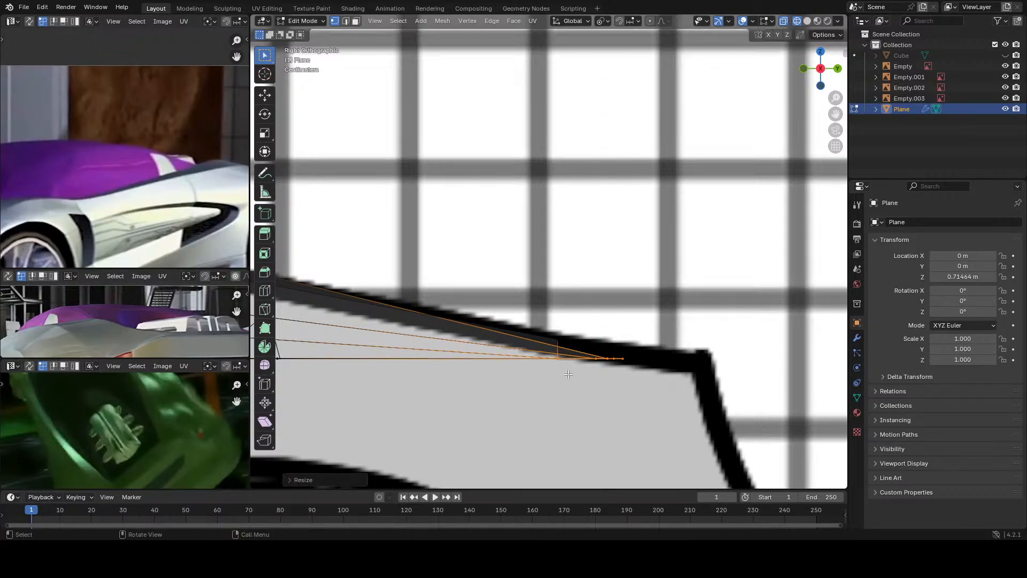
pyautogui.hotkey('ctrl', 's')
# Step: In top view, move the side-edge vertex beside the windshield's lower corner outward along X onto the blueprint's body line
pyautogui.scroll(-10, 568, 374)
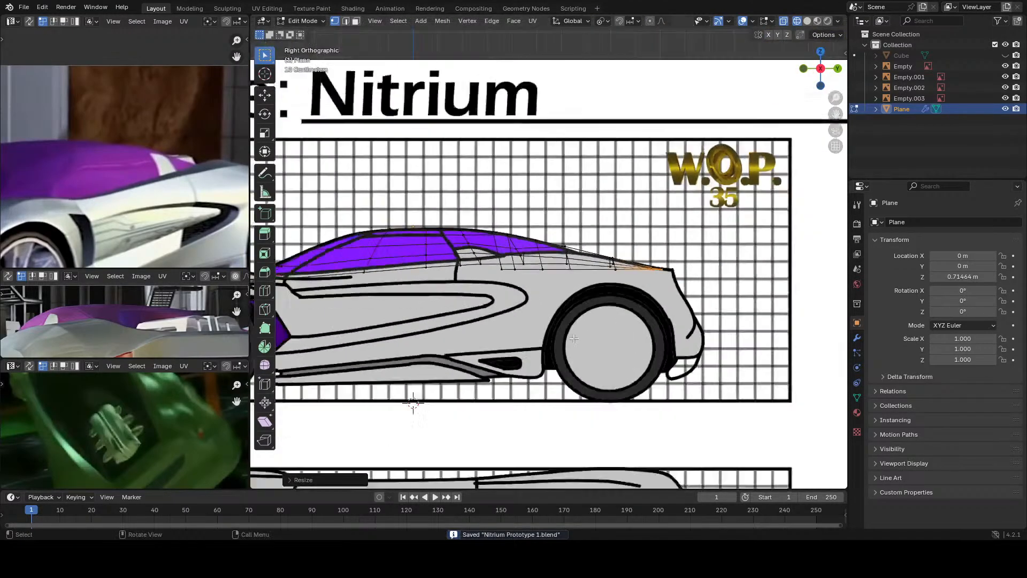
pyautogui.scroll(7, 551, 327)
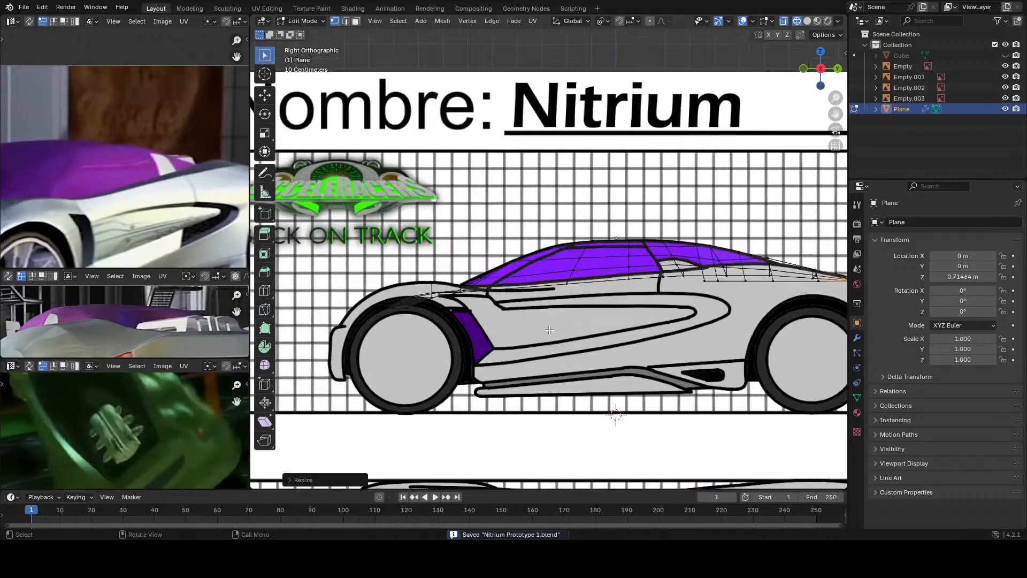
pyautogui.scroll(-3, 564, 338)
pyautogui.press('KP_7')
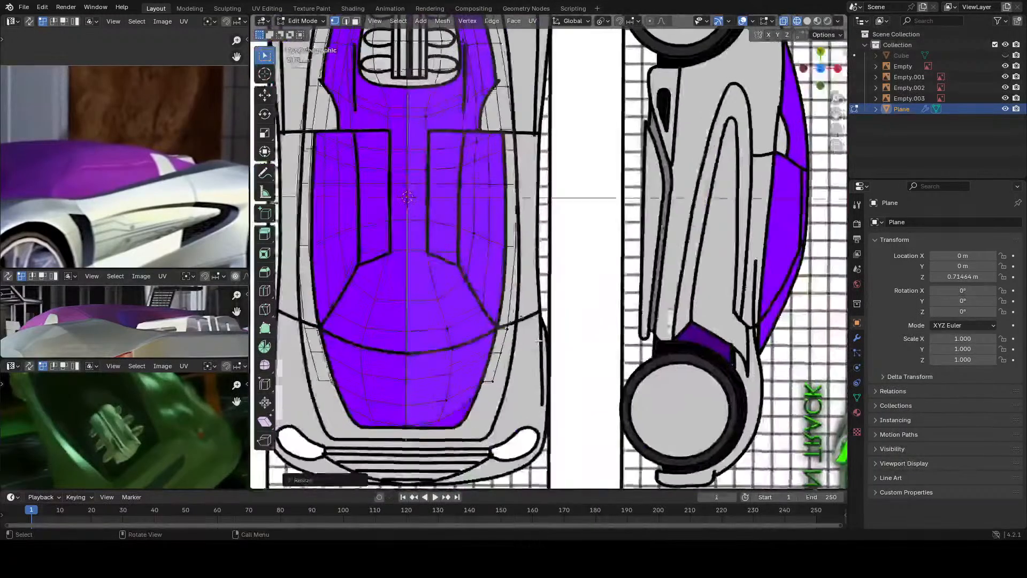
pyautogui.scroll(3, 538, 340)
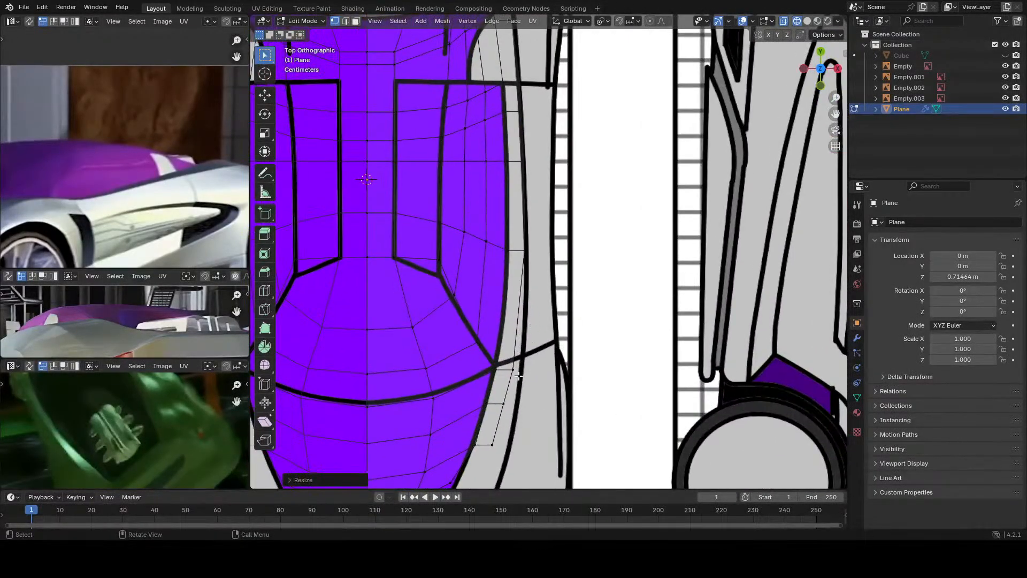
pyautogui.click(518, 376)
pyautogui.press('g')
pyautogui.press('x')
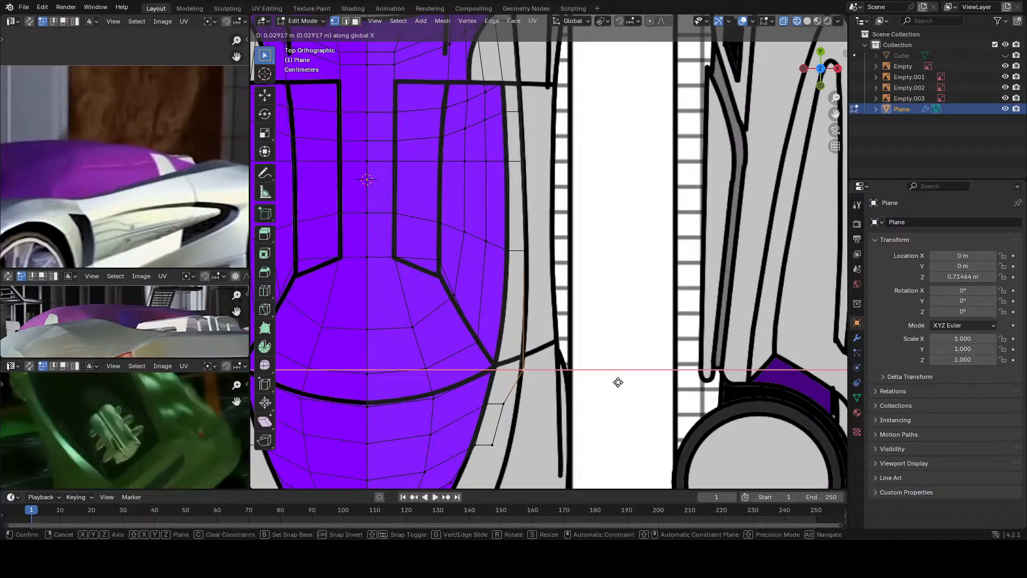
pyautogui.click(530, 428)
# Step: Move the two front side-edge vertices beside the hood outward along X onto the same blueprint line
pyautogui.click(503, 404)
pyautogui.press('g')
pyautogui.press('x')
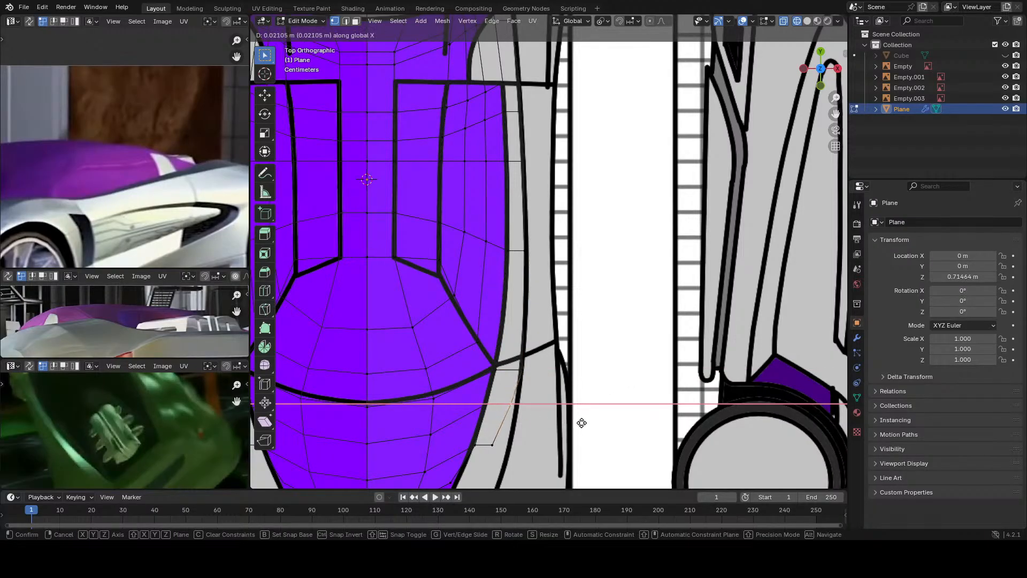
pyautogui.click(636, 430)
pyautogui.click(493, 443)
pyautogui.press('g')
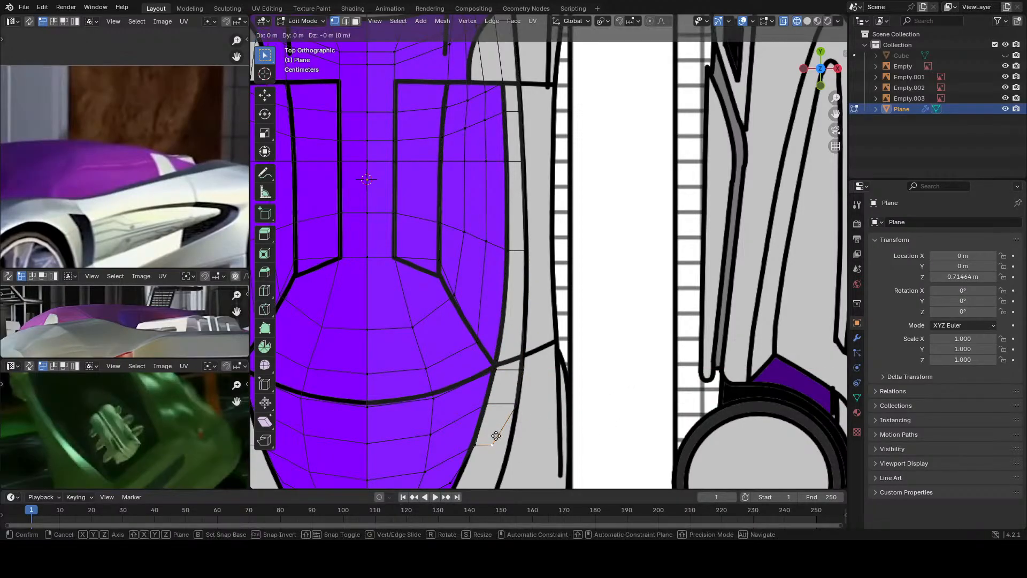
pyautogui.press('x')
pyautogui.click(668, 446)
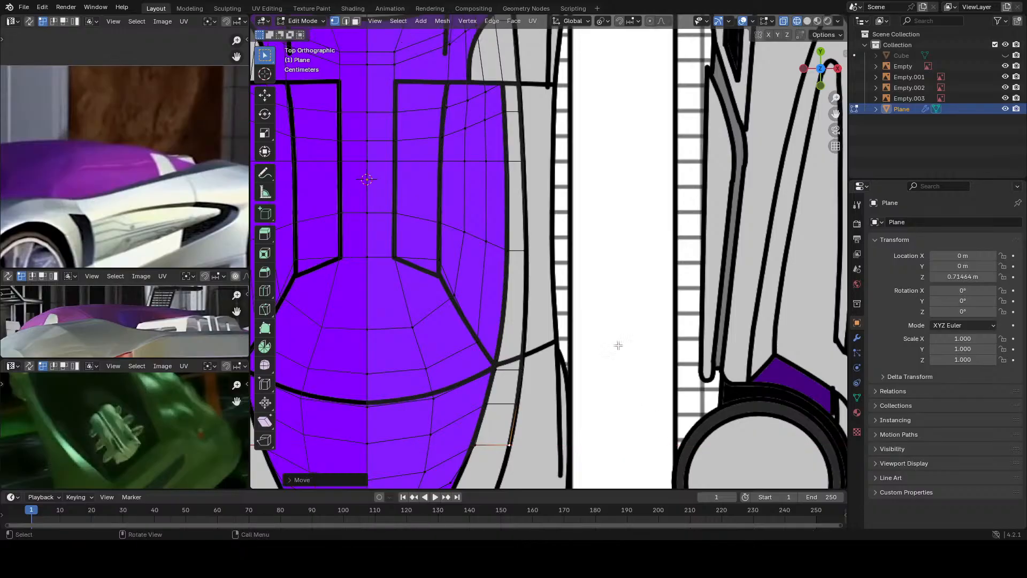
# Step: Move the two side-edge vertices beside the engine's front half outward along X onto the blueprint's body line
pyautogui.keyDown('shift'); pyautogui.scroll(6, 617, 344); pyautogui.keyUp('shift')
pyautogui.click(545, 330)
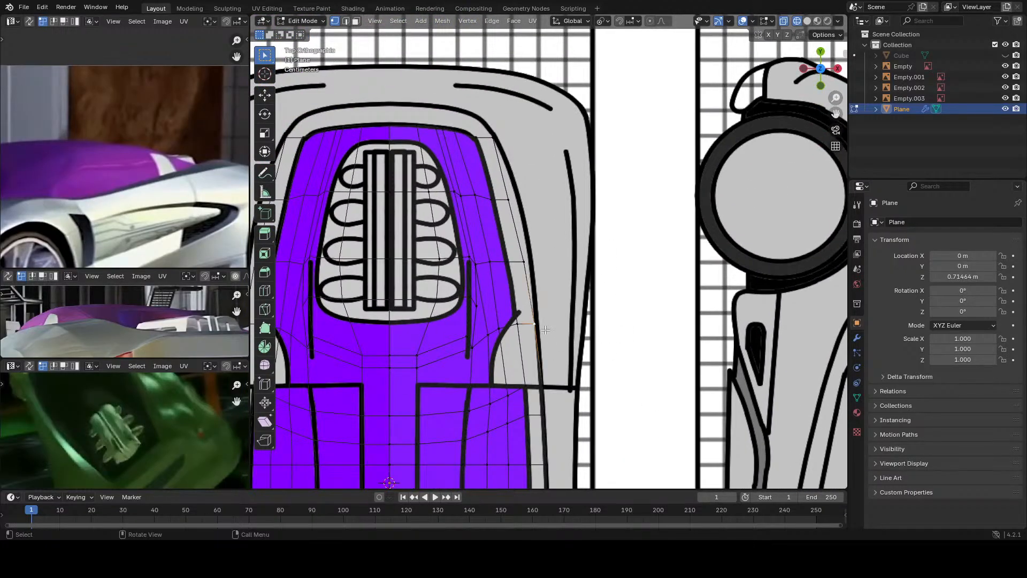
pyautogui.press('g')
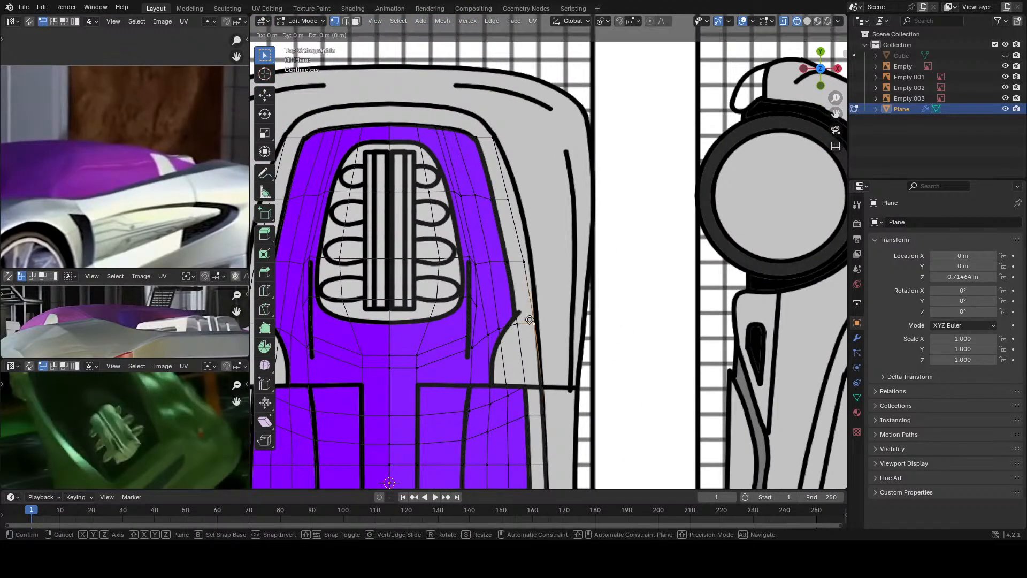
pyautogui.press('x')
pyautogui.click(559, 319)
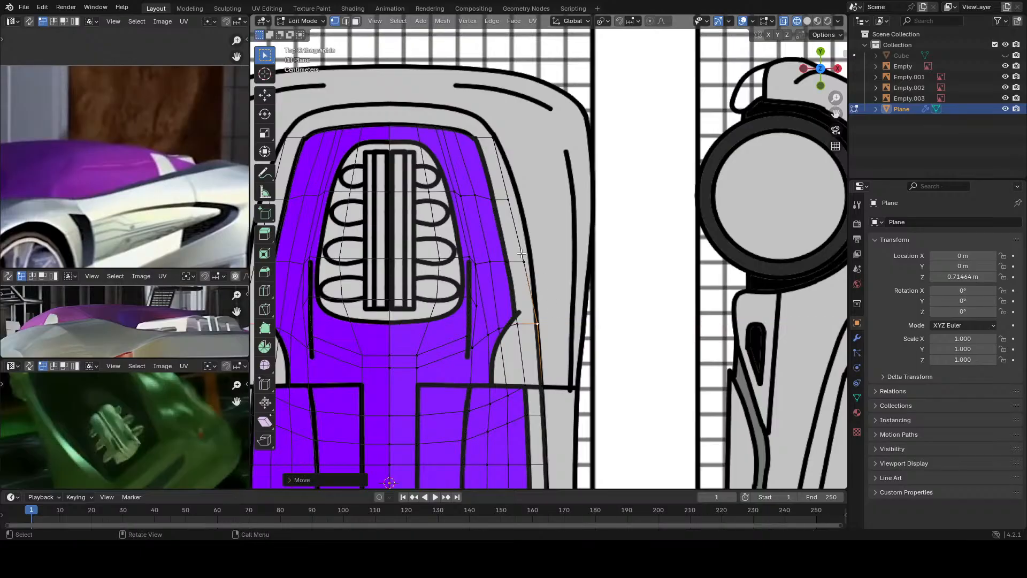
pyautogui.click(523, 261)
pyautogui.press('g')
pyautogui.press('x')
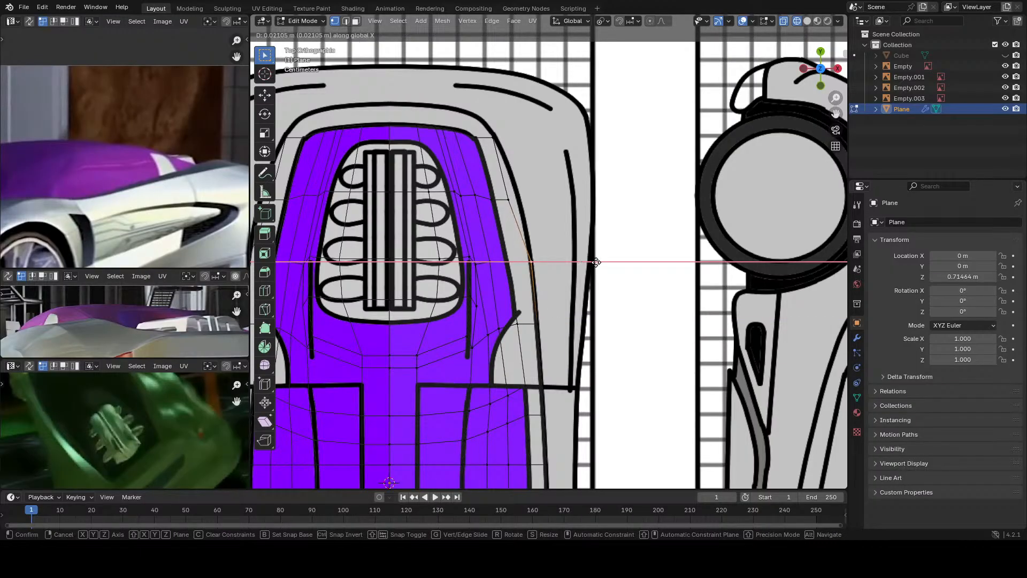
pyautogui.click(595, 262)
# Step: Move the side-edge vertex beside the engine's rear half outward along X, and place the rear corner vertex on the blueprint line
pyautogui.click(507, 199)
pyautogui.press('g')
pyautogui.press('x')
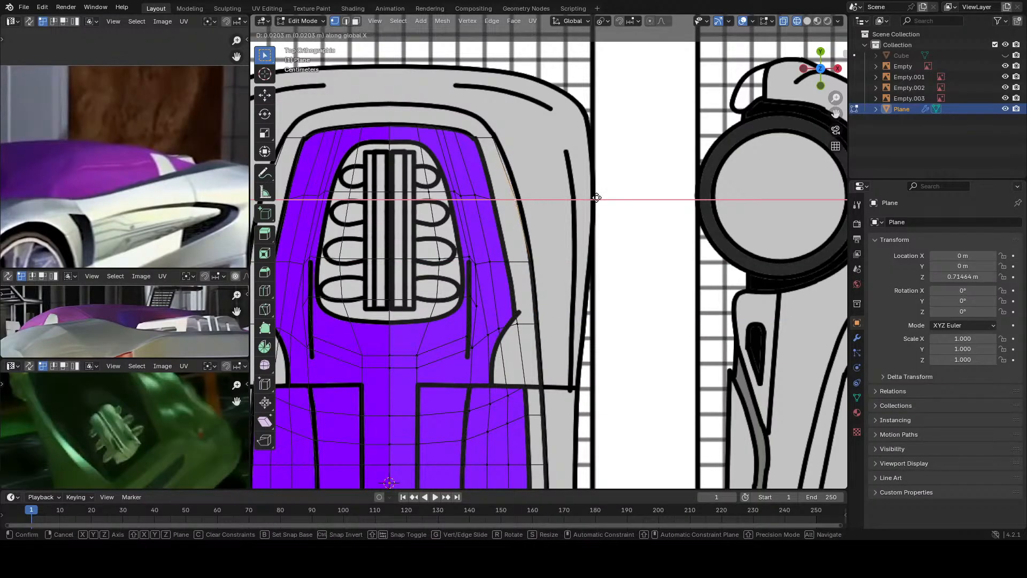
pyautogui.click(614, 193)
pyautogui.click(493, 139)
pyautogui.press('g')
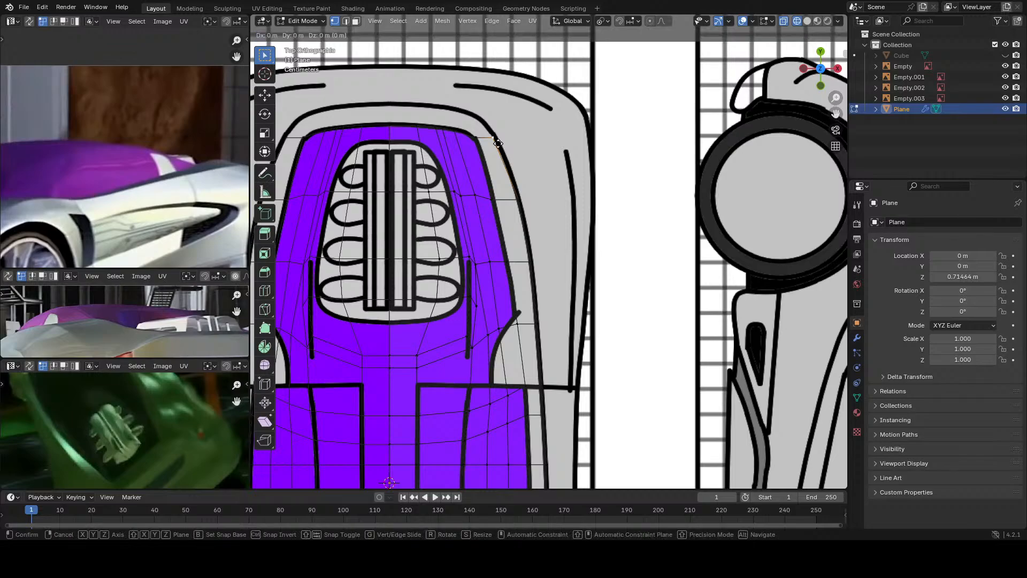
pyautogui.click(409, 439)
# Step: Reposition the two side-edge vertices just ahead of the rear corner along the blueprint's curved body line
pyautogui.scroll(4, 508, 269)
pyautogui.click(519, 284)
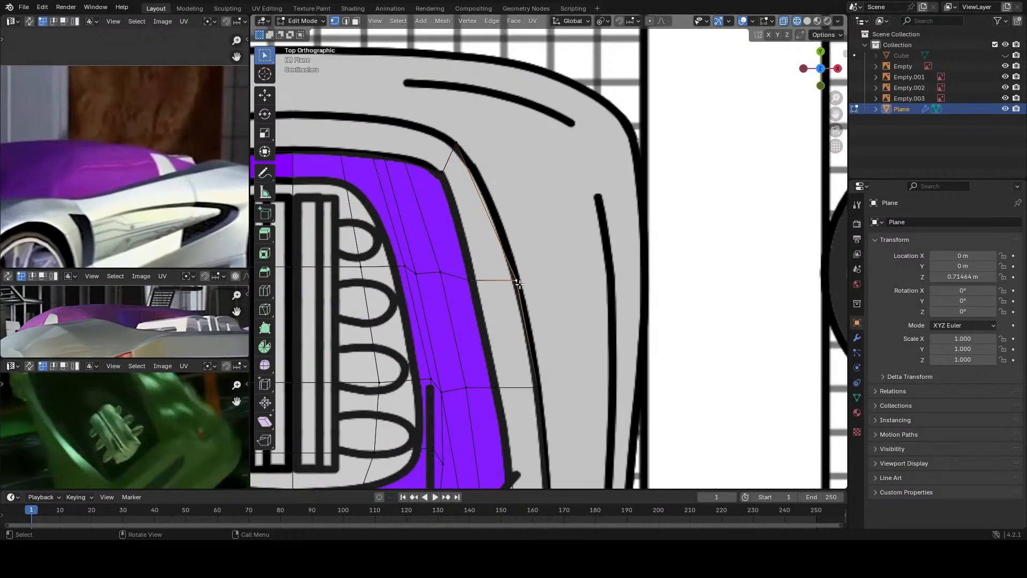
pyautogui.press('g')
pyautogui.keyDown('shift'); pyautogui.click(493, 159); pyautogui.keyUp('shift')
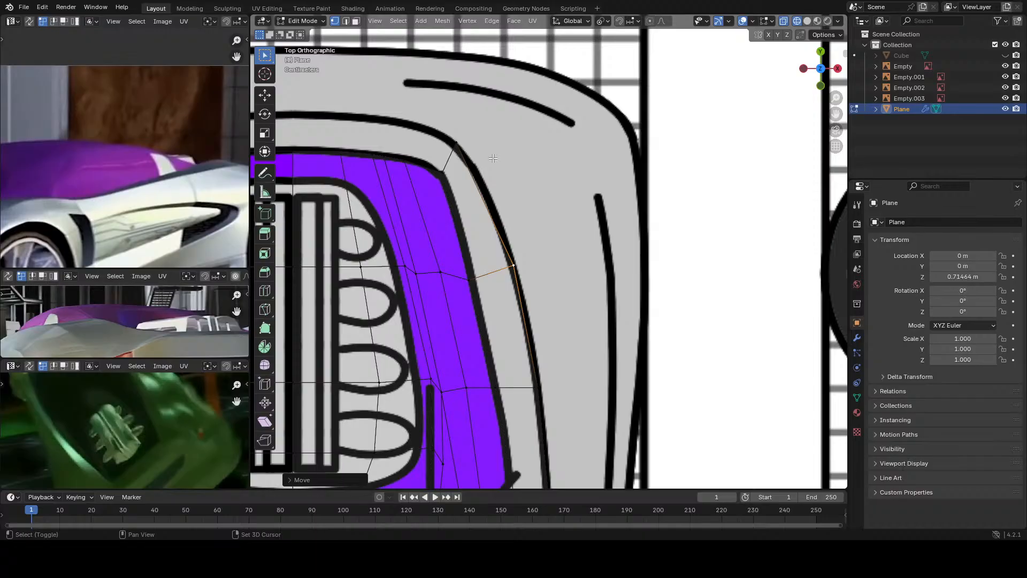
pyautogui.click(537, 388)
pyautogui.press('g')
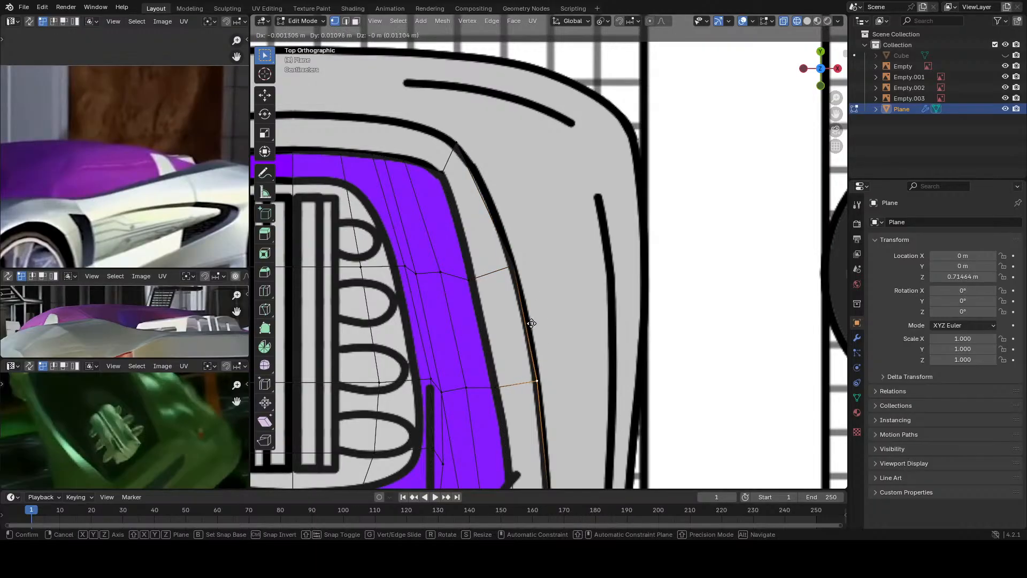
pyautogui.click(530, 327)
# Step: Examine the deck's rear corner in top, side and perspective views against the blueprint and the reference image
pyautogui.keyDown('shift'); pyautogui.moveTo(491, 177); pyautogui.dragTo(630, 374, button='middle'); pyautogui.keyUp('shift')
pyautogui.click(592, 345)
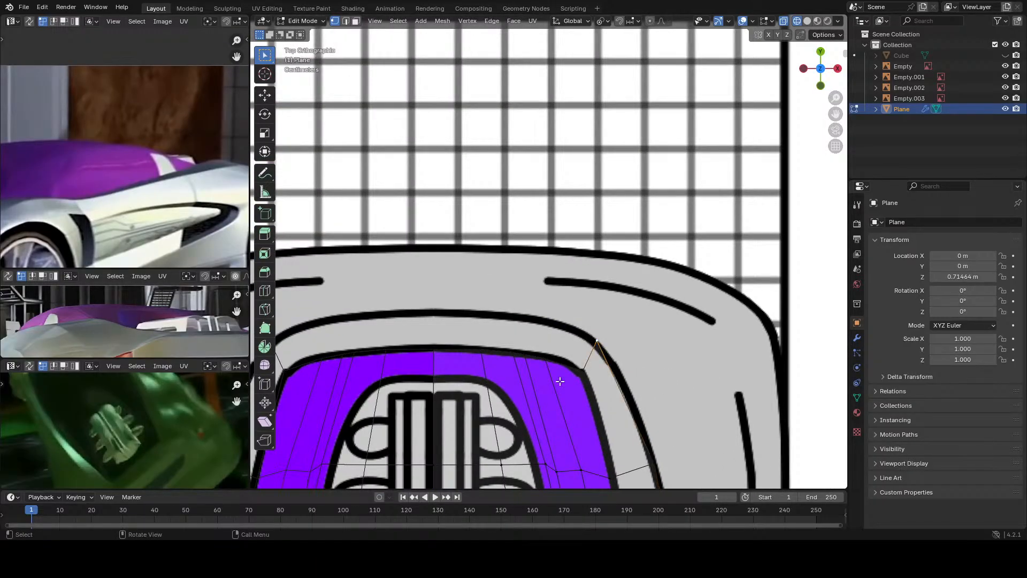
pyautogui.scroll(-6, 558, 381)
pyautogui.scroll(5, 546, 366)
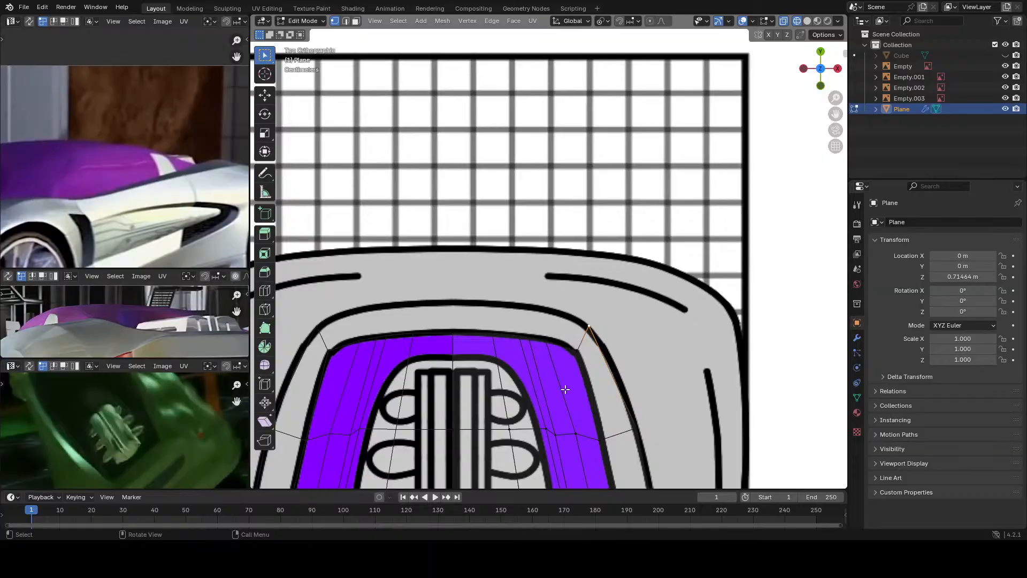
pyautogui.press('KP_3')
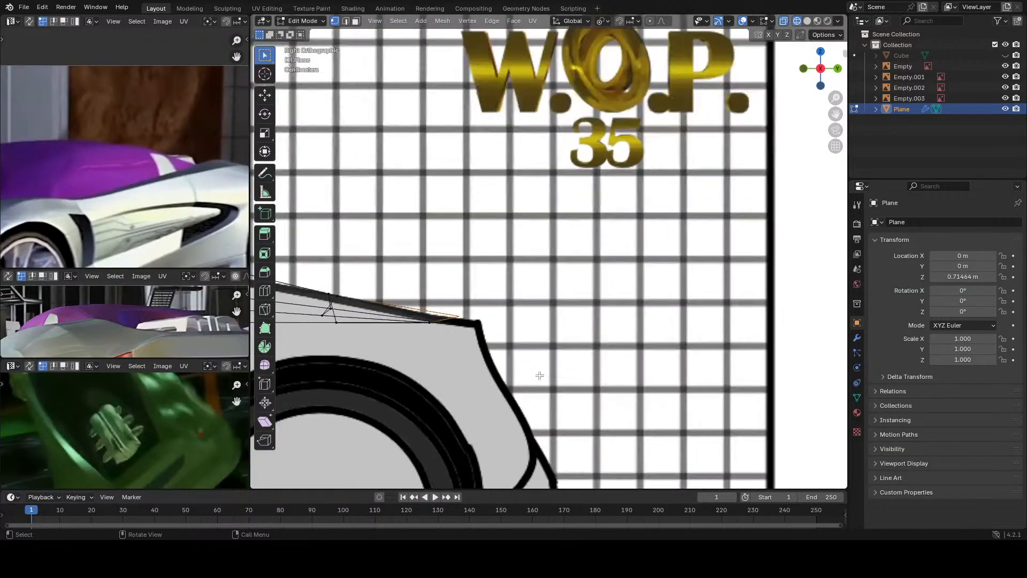
pyautogui.keyDown('shift'); pyautogui.moveTo(446, 368); pyautogui.dragTo(456, 368, button='middle'); pyautogui.keyUp('shift')
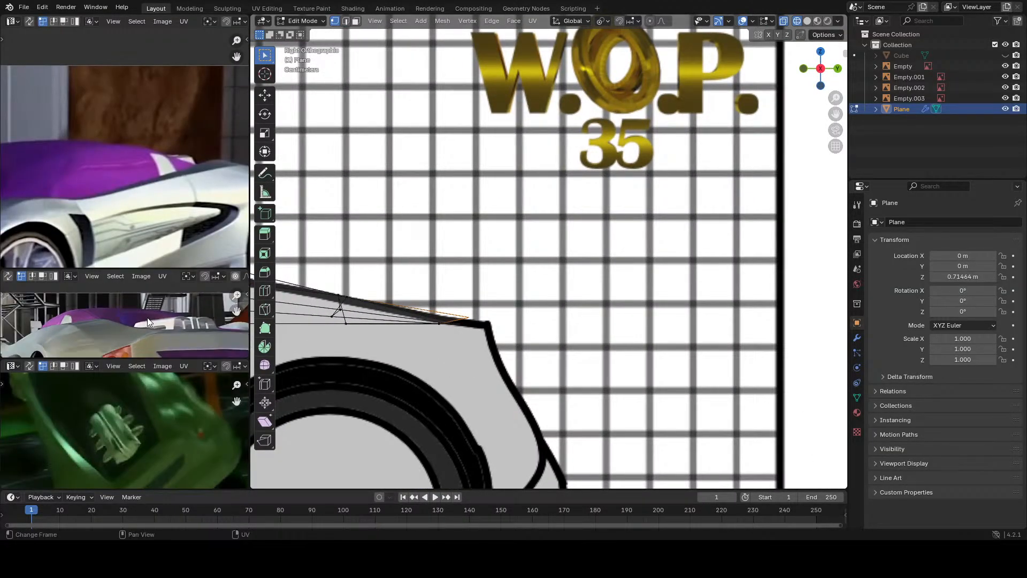
pyautogui.scroll(-2, 469, 345)
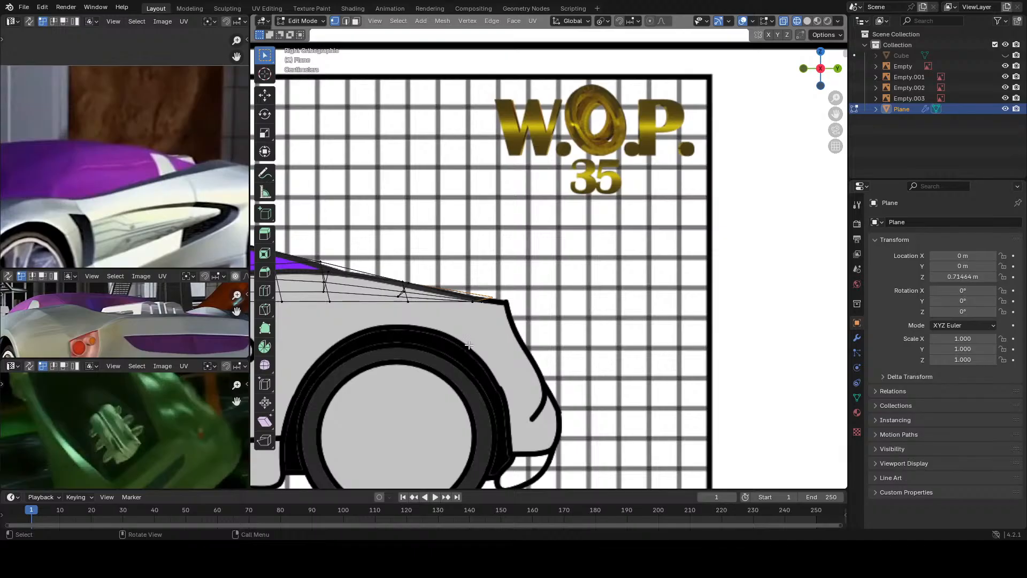
pyautogui.scroll(-3, 469, 345)
pyautogui.moveTo(469, 345); pyautogui.dragTo(542, 349, button='middle')
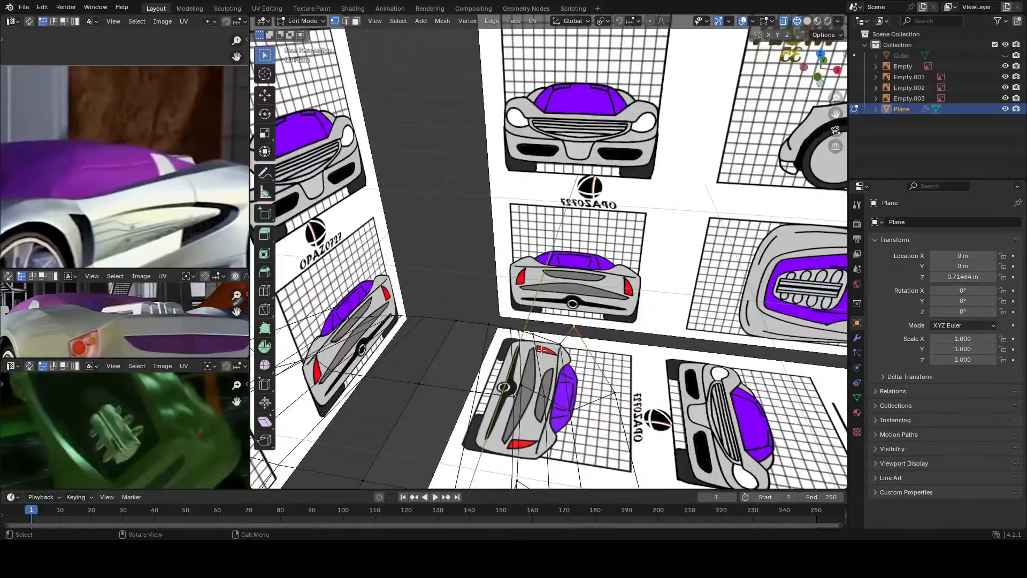
pyautogui.press('KP_3')
pyautogui.scroll(5, 461, 321)
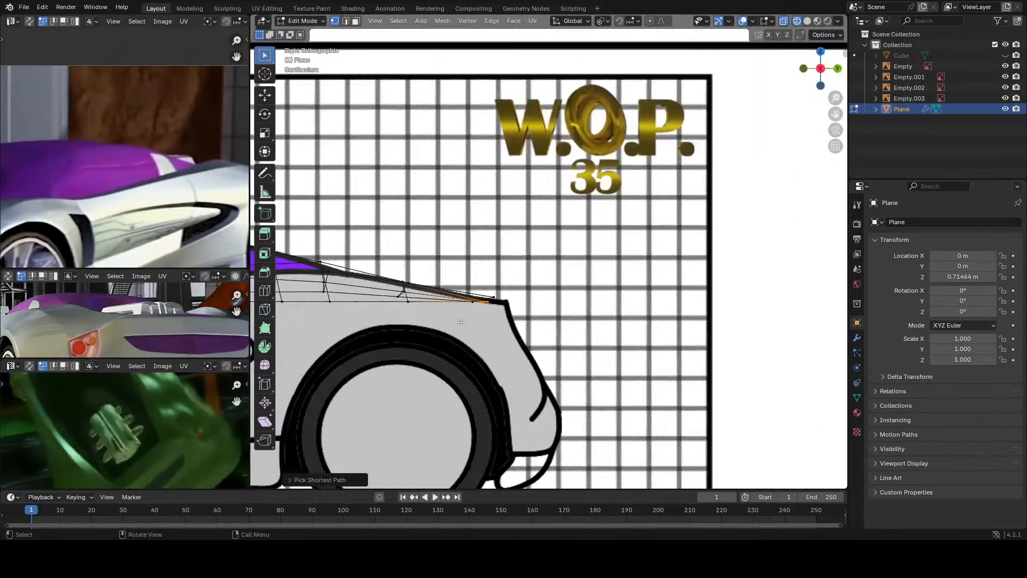
# Step: In side view, select the deck's rear edge vertices as a path and extrude them rearward and slightly upward
pyautogui.keyDown('ctrl'); pyautogui.click(461, 321); pyautogui.keyUp('ctrl')
pyautogui.scroll(4, 461, 322)
pyautogui.keyDown('shift'); pyautogui.moveTo(461, 321); pyautogui.dragTo(525, 330, button='middle'); pyautogui.keyUp('shift')
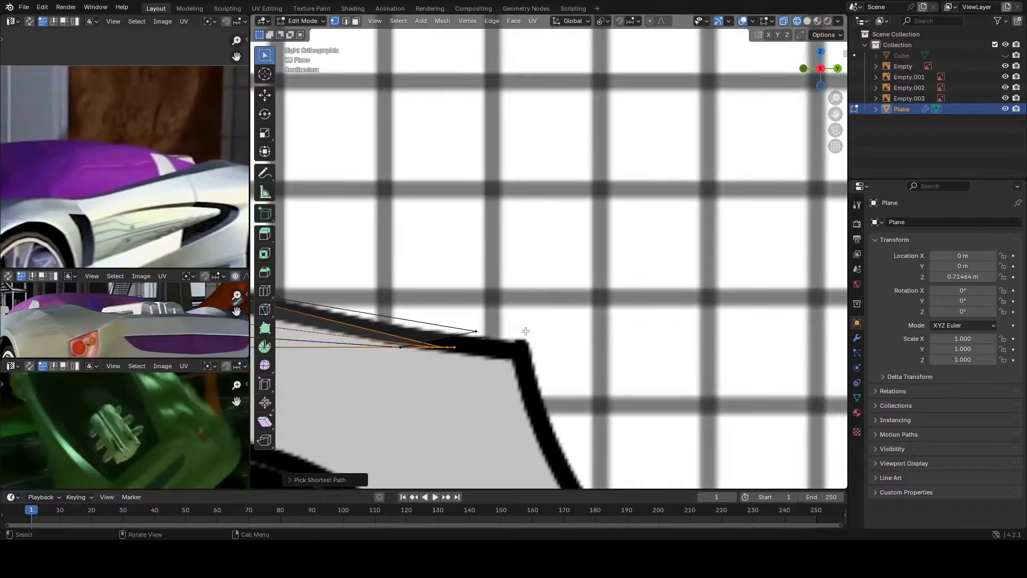
pyautogui.press('g')
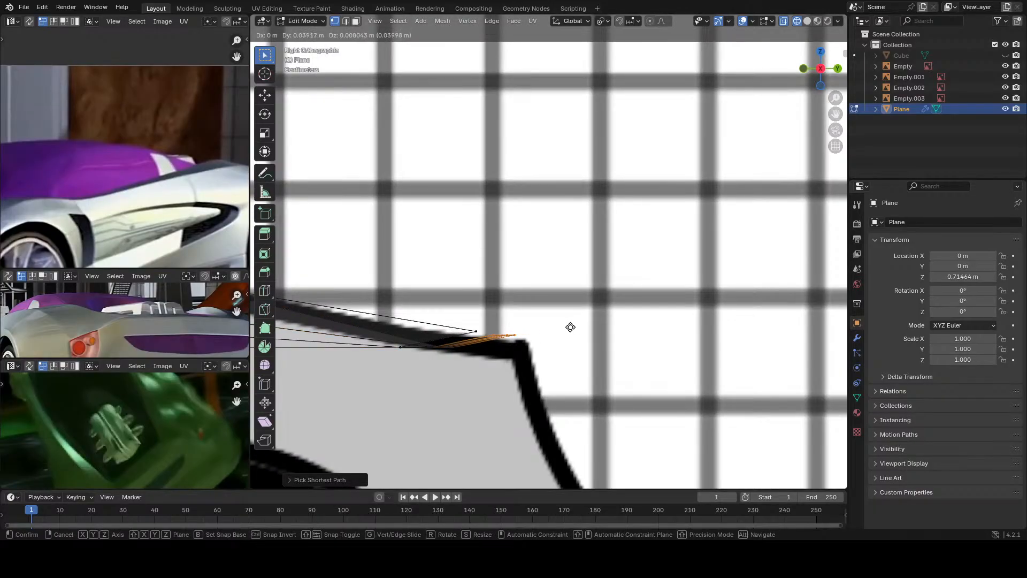
pyautogui.click(571, 325)
# Step: In top view, scale up the extruded rear row slightly and move it rearward onto the blueprint's rear deck outline
pyautogui.press('KP_7')
pyautogui.scroll(-2, 572, 327)
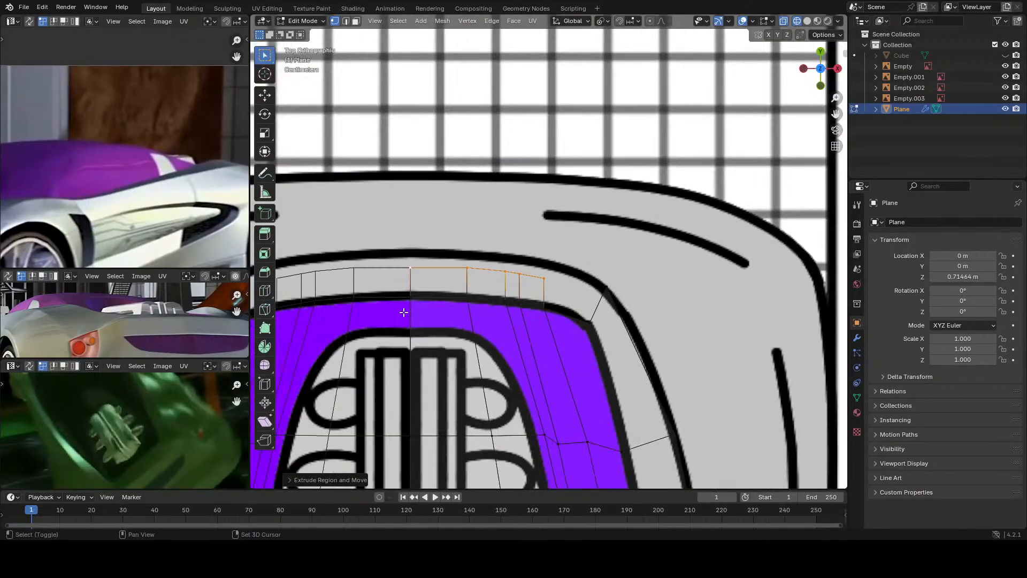
pyautogui.scroll(1, 568, 319)
pyautogui.press('s')
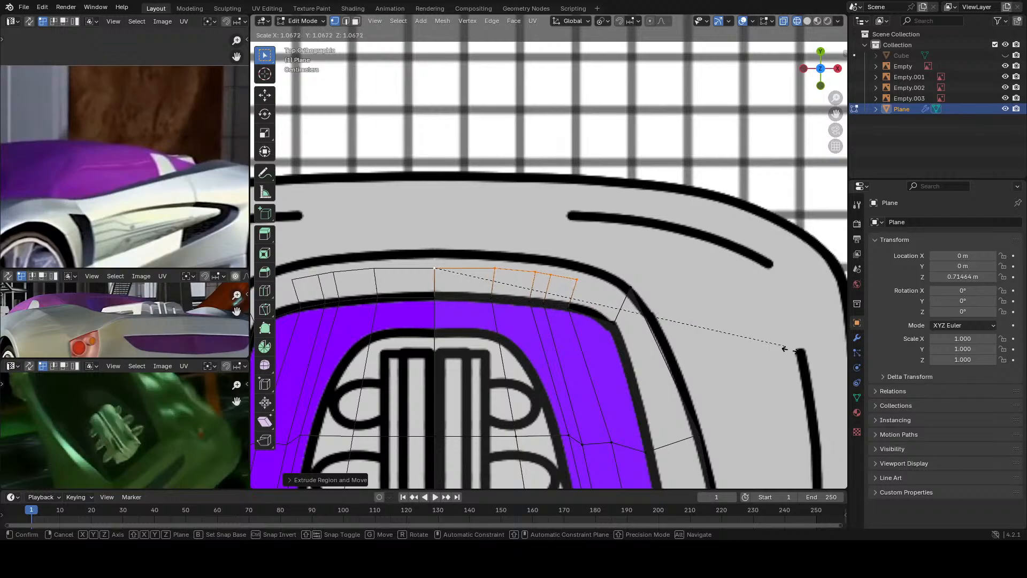
pyautogui.press('Return')
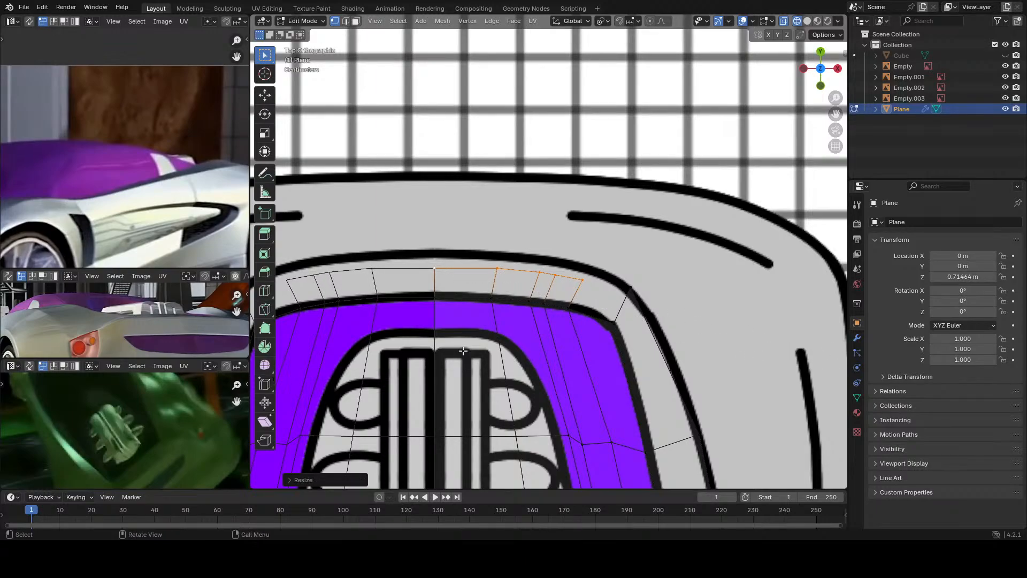
pyautogui.press('g')
pyautogui.click(470, 218)
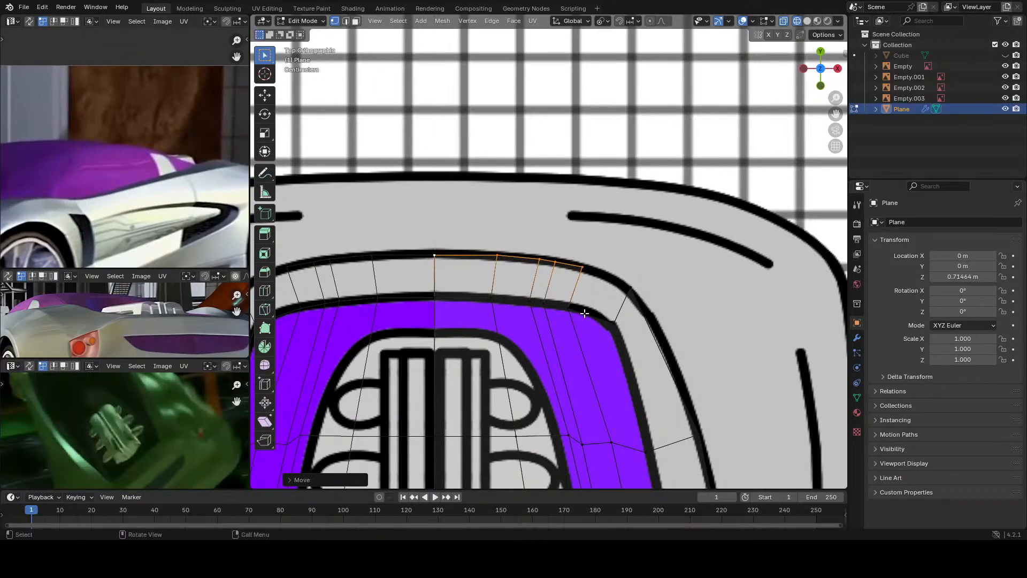
# Step: Fill the gap between the rear strip and the side strip at the rear corner with a face and save the file
pyautogui.press('2')
pyautogui.click(592, 316)
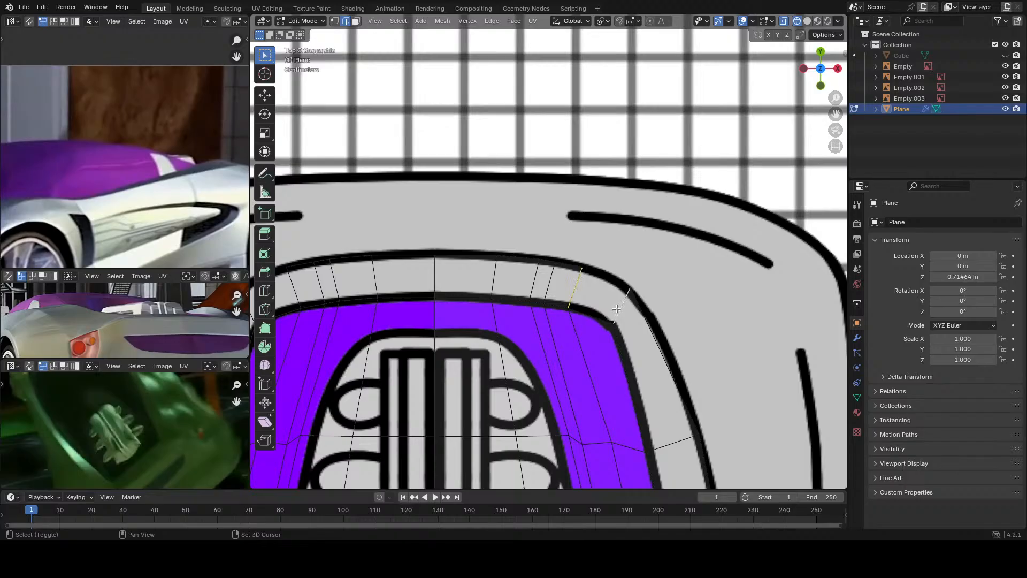
pyautogui.press('f')
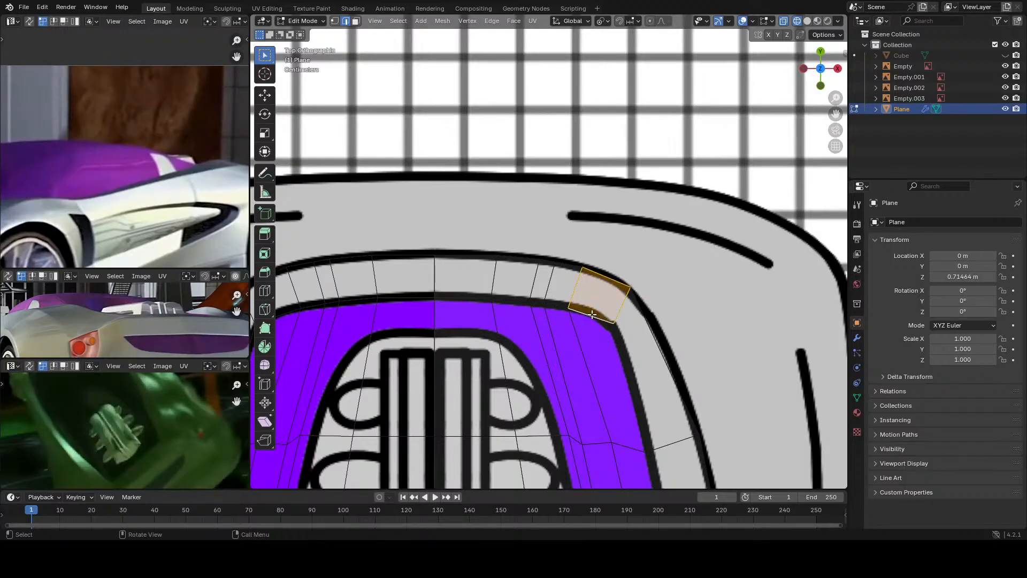
pyautogui.scroll(-5, 619, 381)
pyautogui.scroll(2, 619, 381)
pyautogui.scroll(-4, 618, 380)
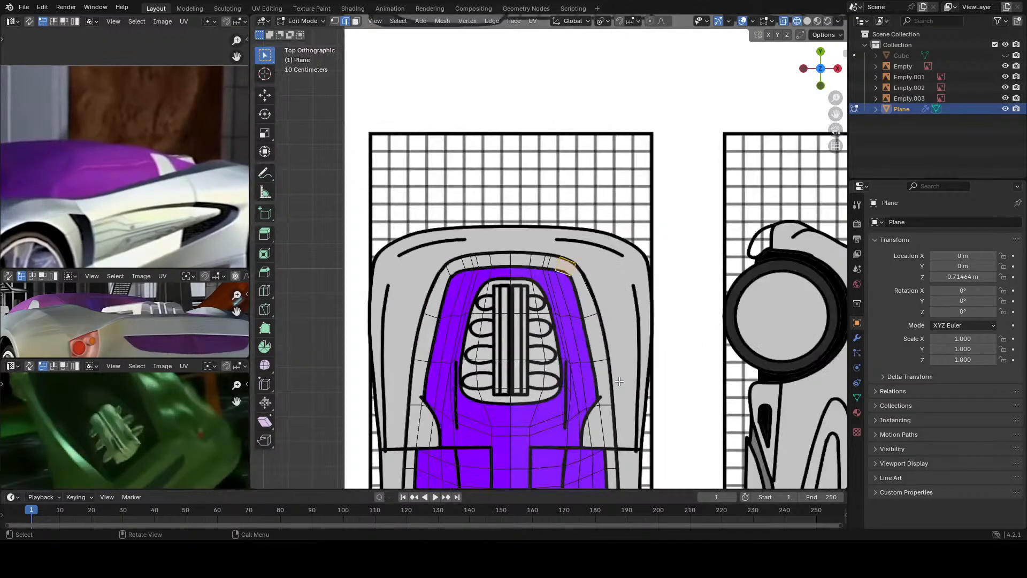
pyautogui.moveTo(618, 381); pyautogui.dragTo(523, 302, button='middle')
pyautogui.scroll(2, 523, 302)
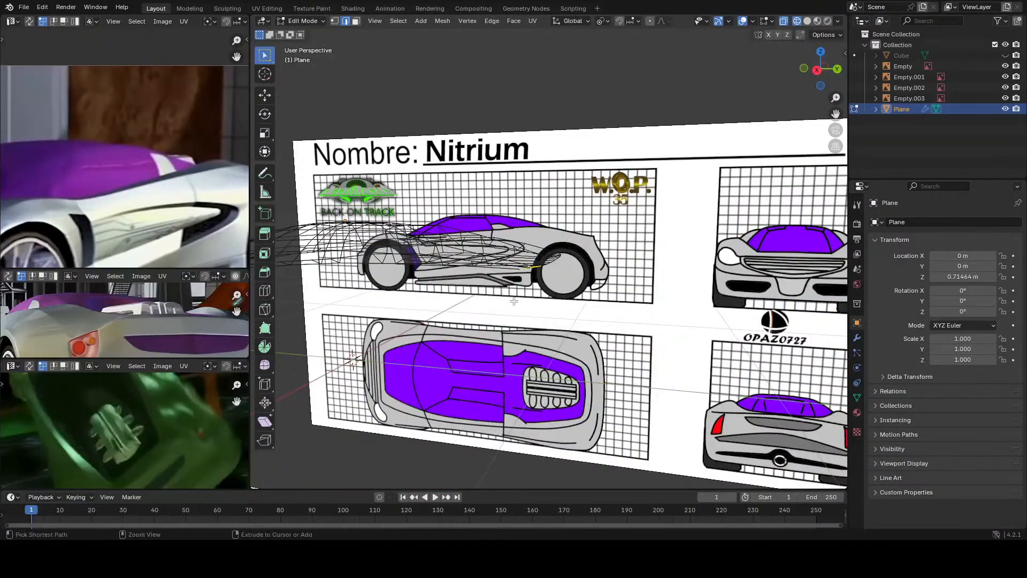
pyautogui.hotkey('ctrl', 's')
# Step: Examine the body shell in solid shading and wireframe from perspective, side and top views
pyautogui.scroll(1, 508, 301)
pyautogui.scroll(-3, 507, 324)
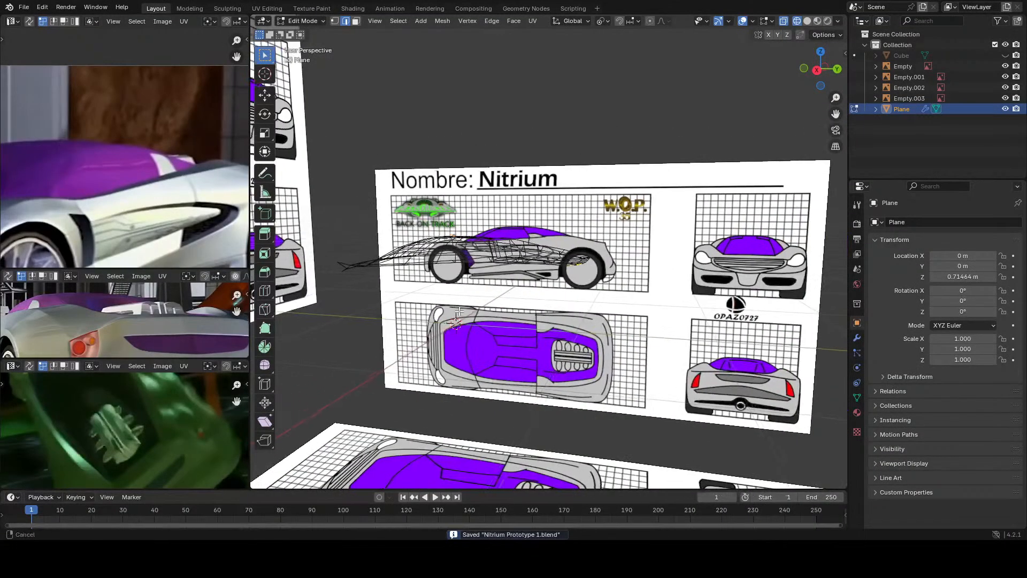
pyautogui.moveTo(507, 324); pyautogui.dragTo(574, 355, button='middle')
pyautogui.moveTo(580, 388); pyautogui.dragTo(580, 364, button='middle')
pyautogui.press('KP_3')
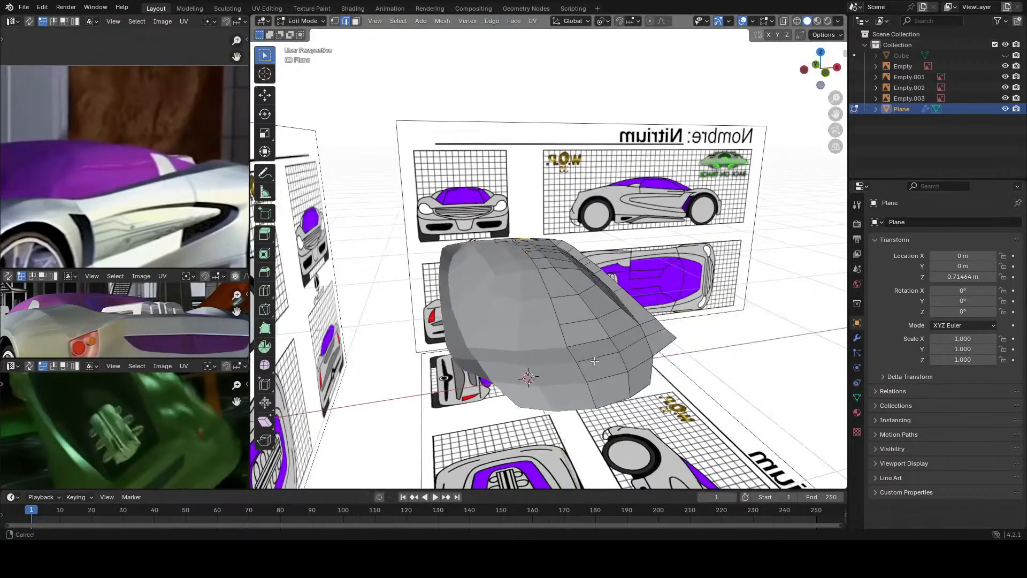
pyautogui.scroll(4, 594, 361)
pyautogui.hotkey('alt', 'z')
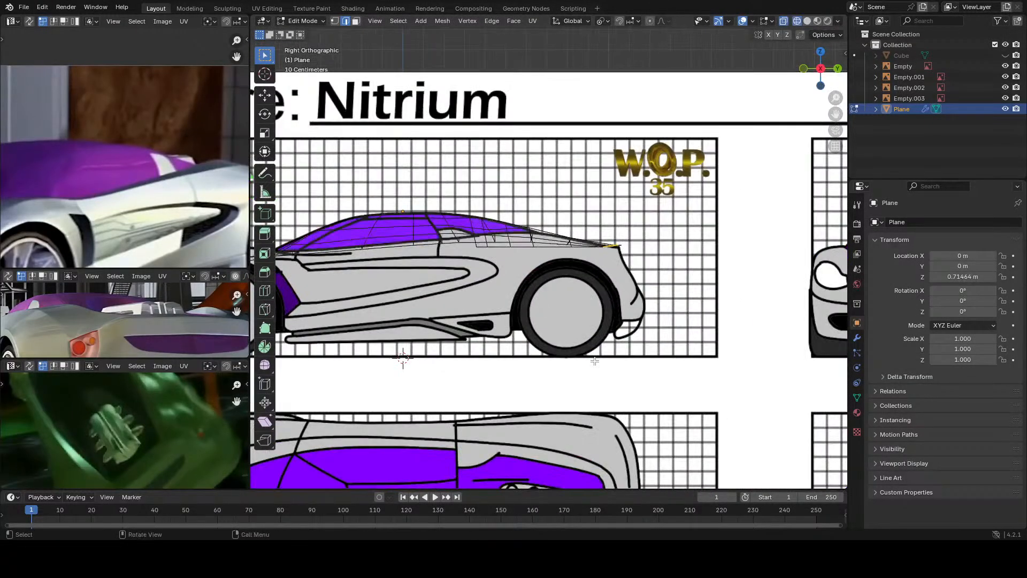
pyautogui.moveTo(490, 337); pyautogui.dragTo(446, 347, button='middle')
pyautogui.moveTo(570, 308); pyautogui.dragTo(566, 328, button='middle')
pyautogui.press('KP_7')
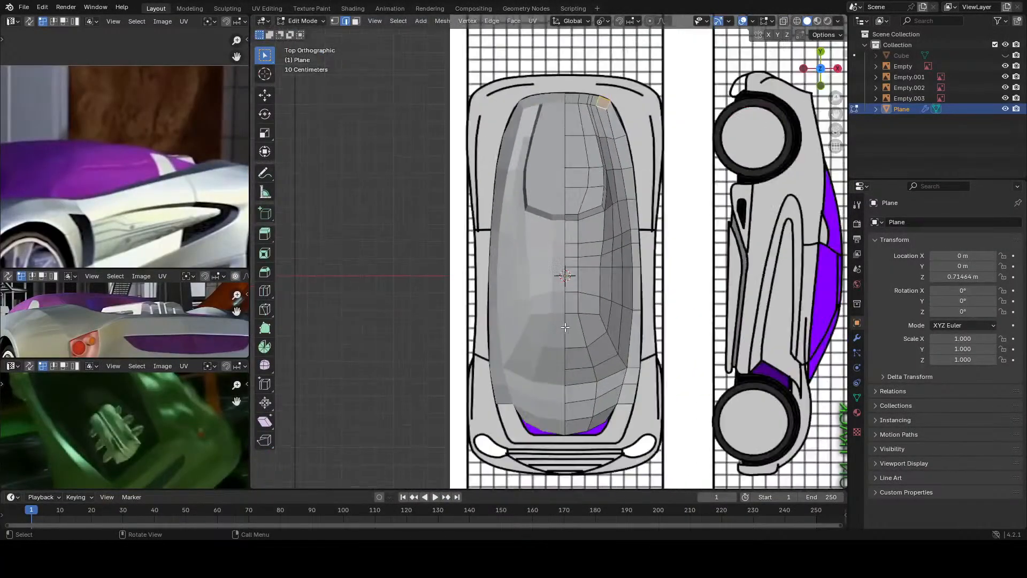
# Step: Compare the shell's side edge with the side-view blueprint from the front wheel arch to the rear deck
pyautogui.press('KP_3')
pyautogui.scroll(3, 564, 324)
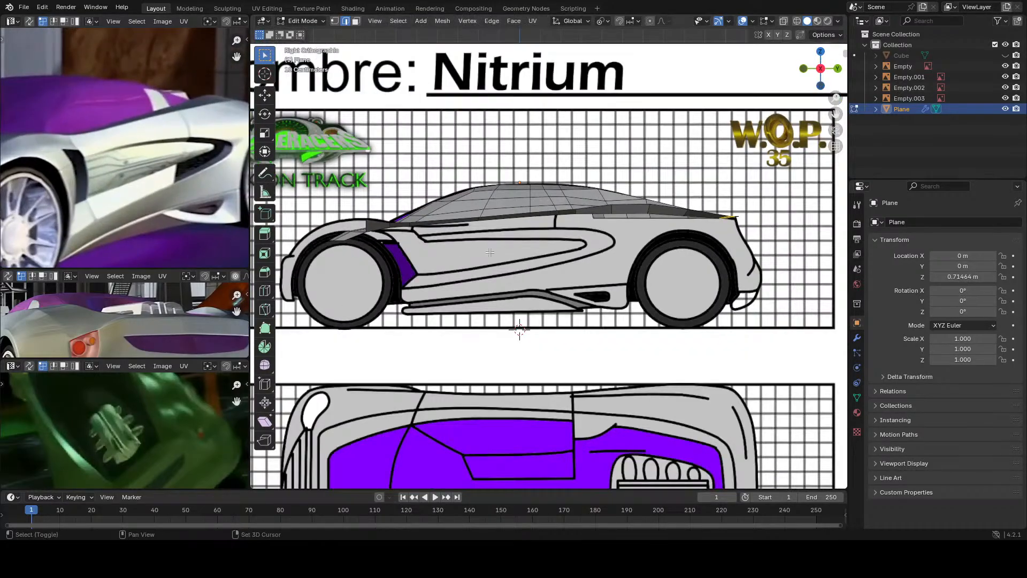
pyautogui.scroll(-1, 481, 257)
pyautogui.keyDown('shift'); pyautogui.moveTo(481, 257); pyautogui.dragTo(512, 261, button='middle'); pyautogui.keyUp('shift')
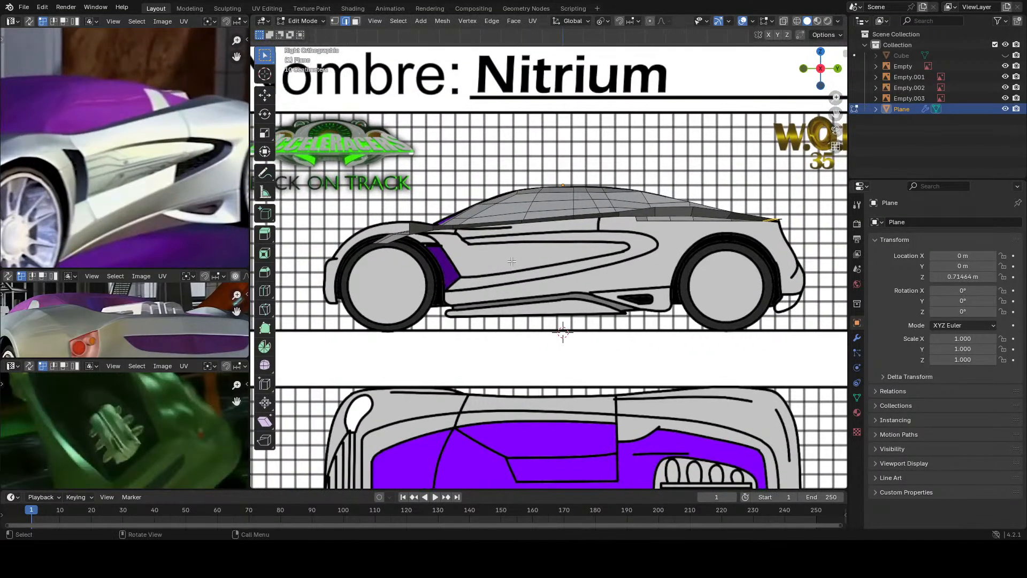
pyautogui.scroll(3, 469, 264)
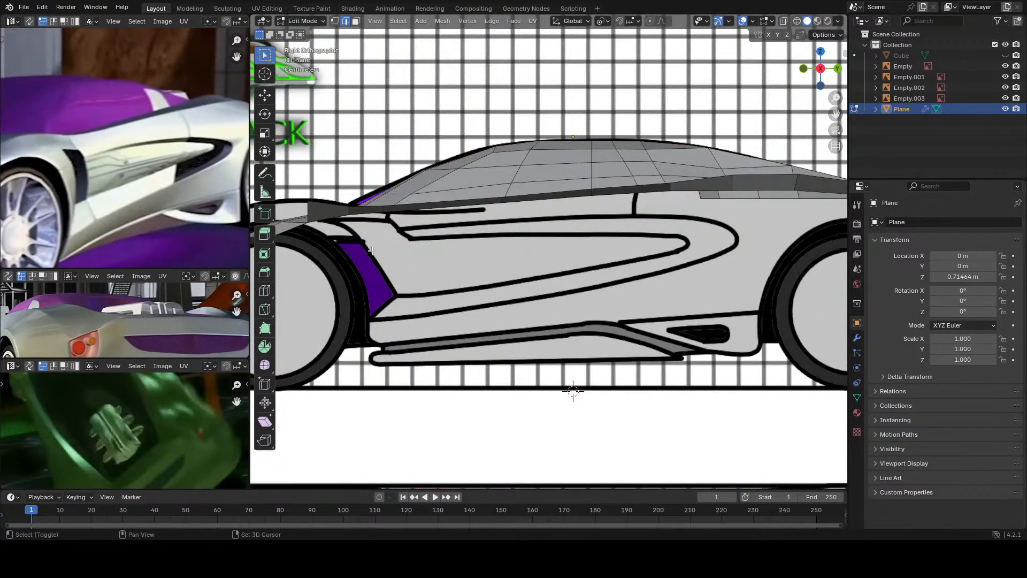
pyautogui.scroll(-2, 453, 274)
pyautogui.scroll(4, 507, 298)
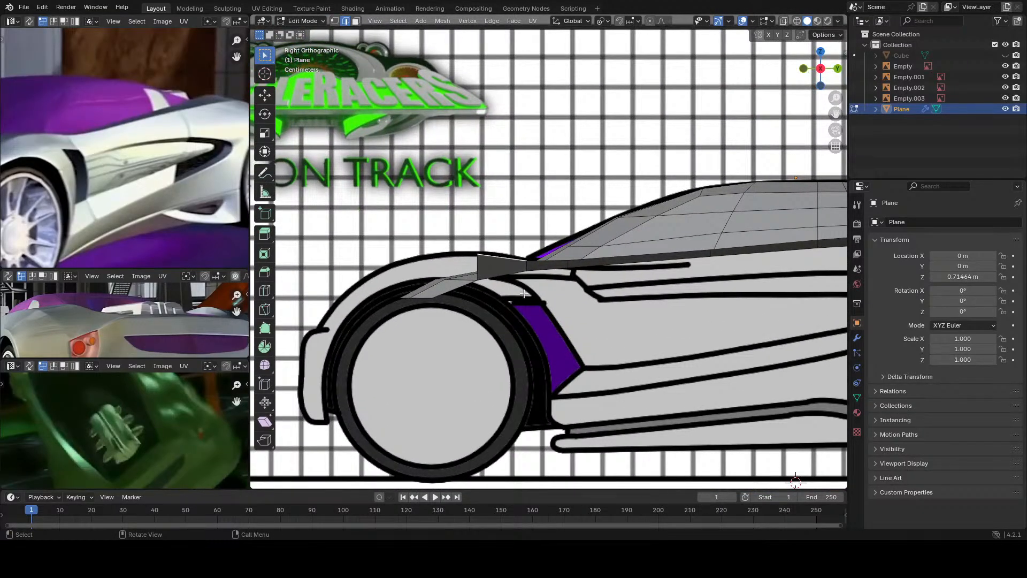
pyautogui.scroll(-4, 524, 294)
pyautogui.scroll(4, 542, 346)
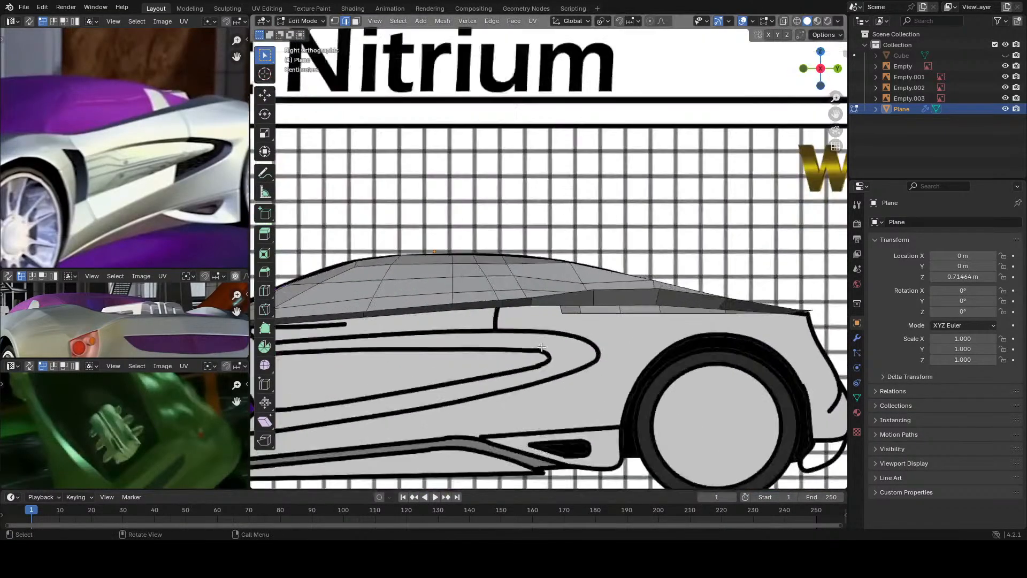
# Step: Select the shell's side edge run between front and rear fenders and extrude it straight down to the blueprint's upper door crease
pyautogui.scroll(-1, 332, 209)
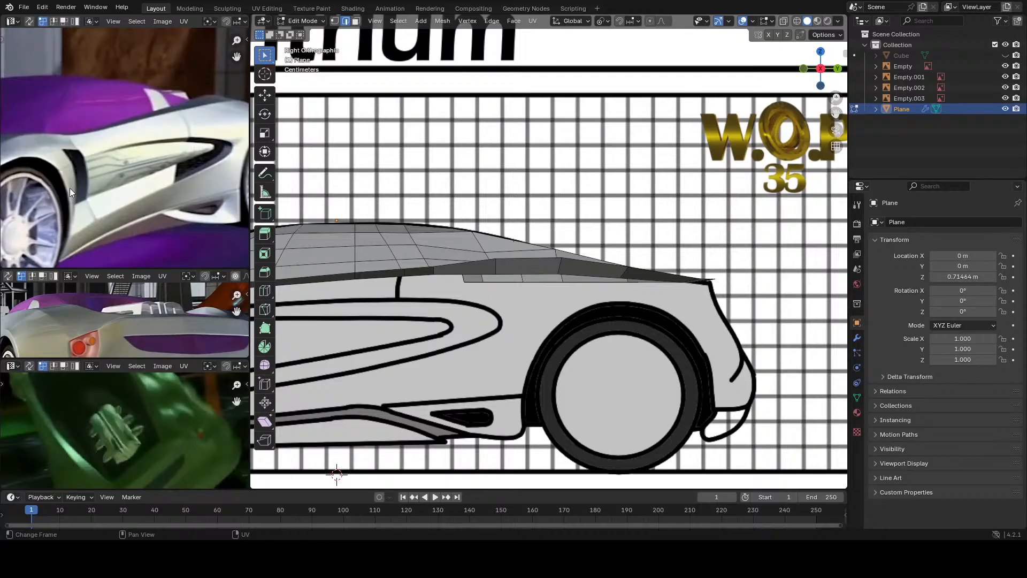
pyautogui.keyDown('ctrl'); pyautogui.click(543, 261); pyautogui.keyUp('ctrl')
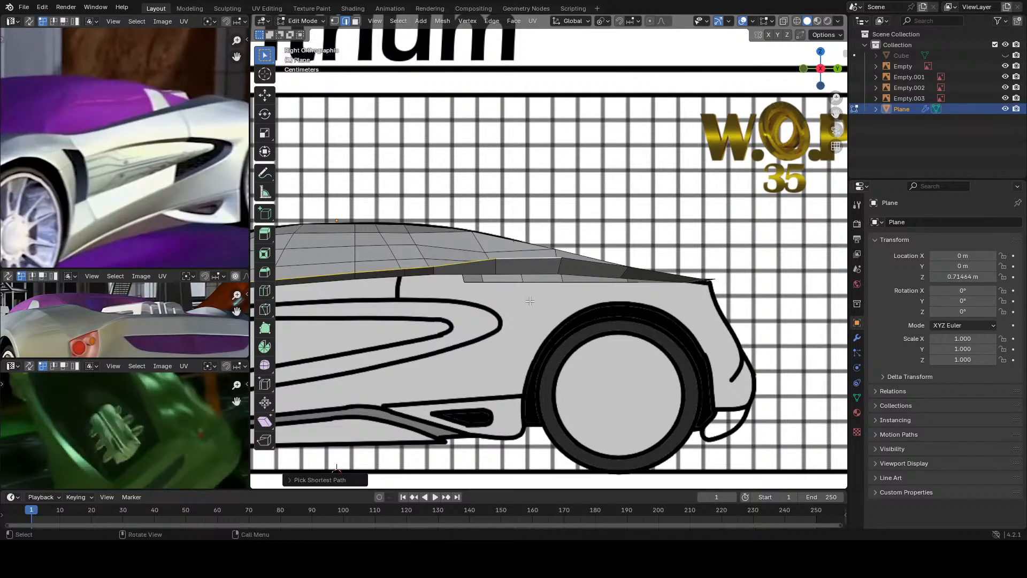
pyautogui.scroll(-3, 531, 300)
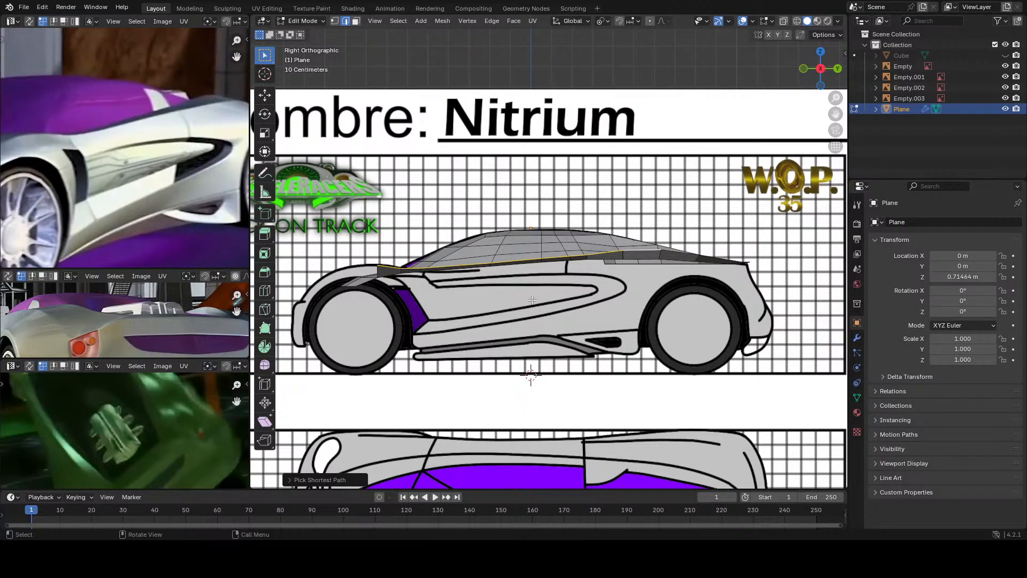
pyautogui.hotkey('alt', 'z')
pyautogui.scroll(5, 529, 301)
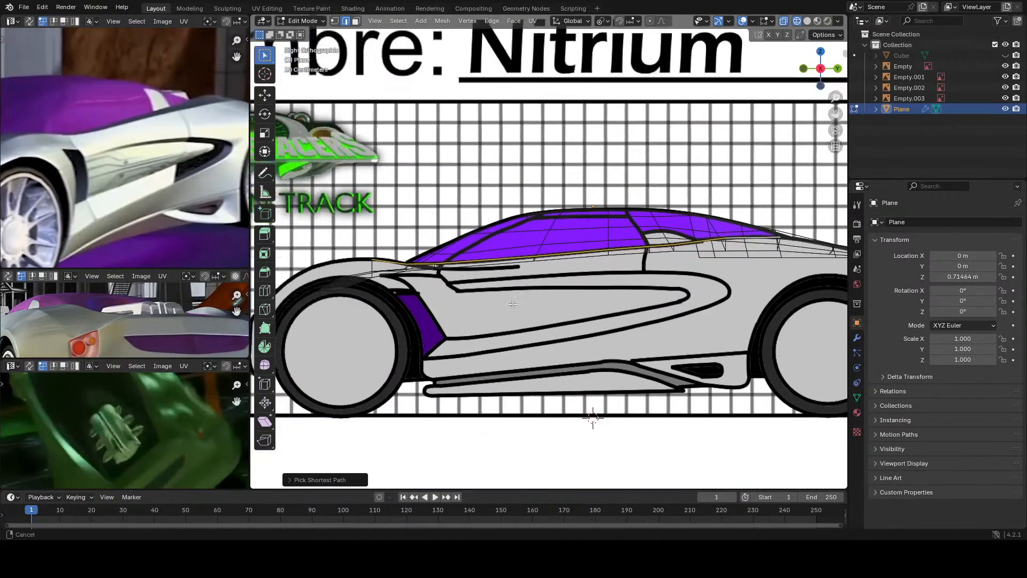
pyautogui.press('g')
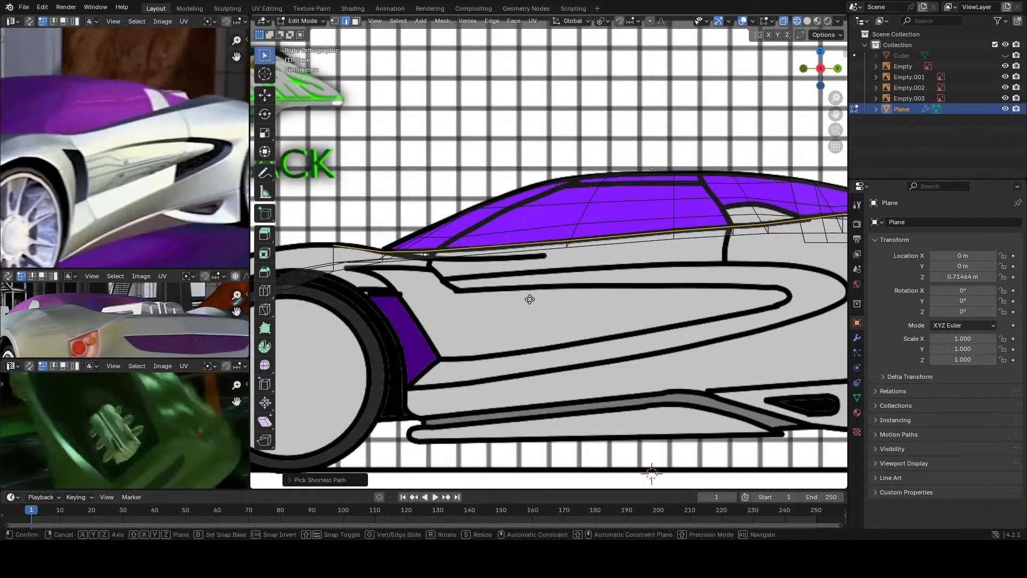
pyautogui.press('z')
pyautogui.click(544, 327)
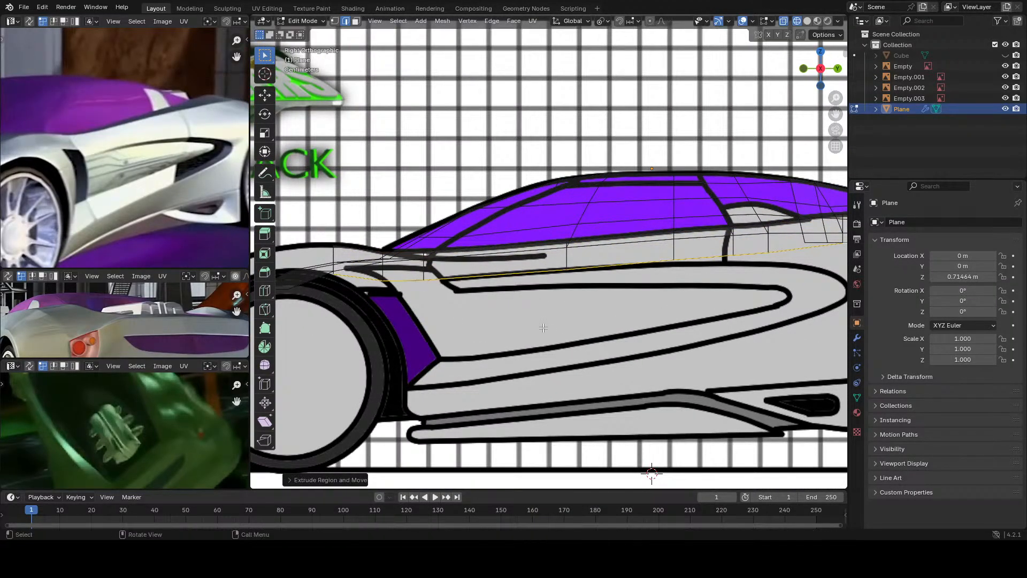
# Step: In front view, move the newly extruded side edge outward along X over the headlight area of the blueprint
pyautogui.press('KP_1')
pyautogui.scroll(5, 623, 309)
pyautogui.scroll(-5, 623, 309)
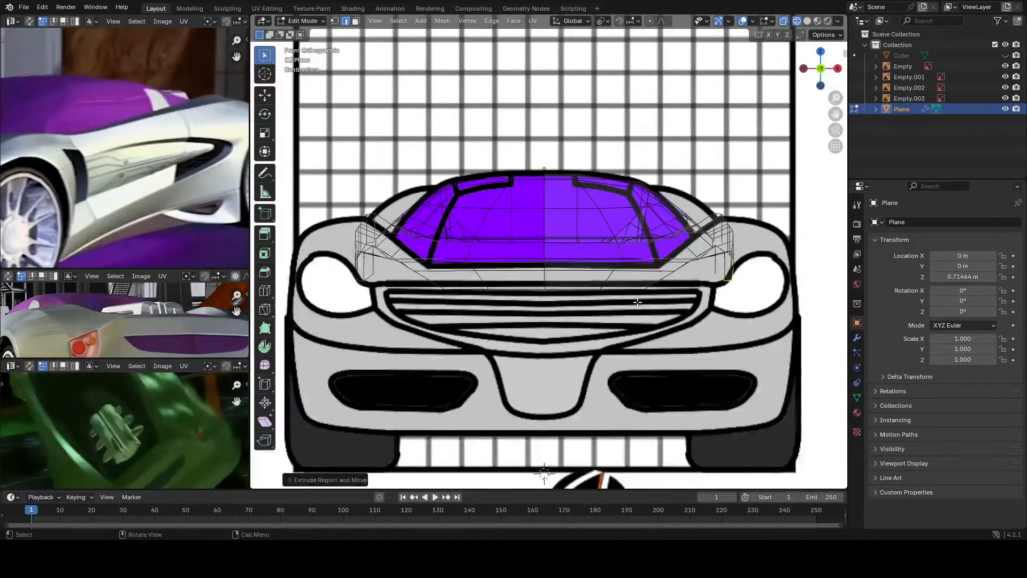
pyautogui.scroll(5, 620, 280)
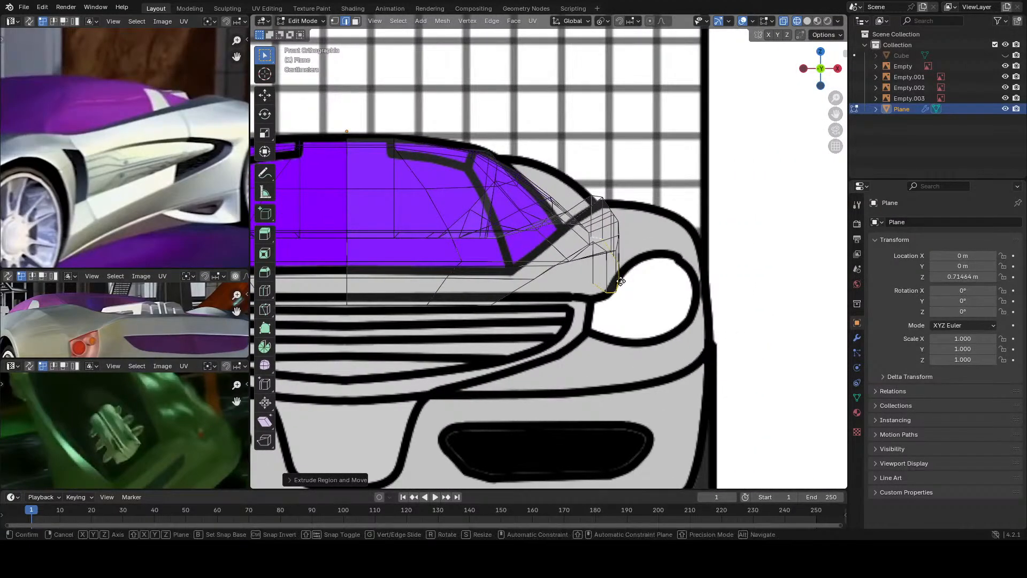
pyautogui.press('e')
pyautogui.press('x')
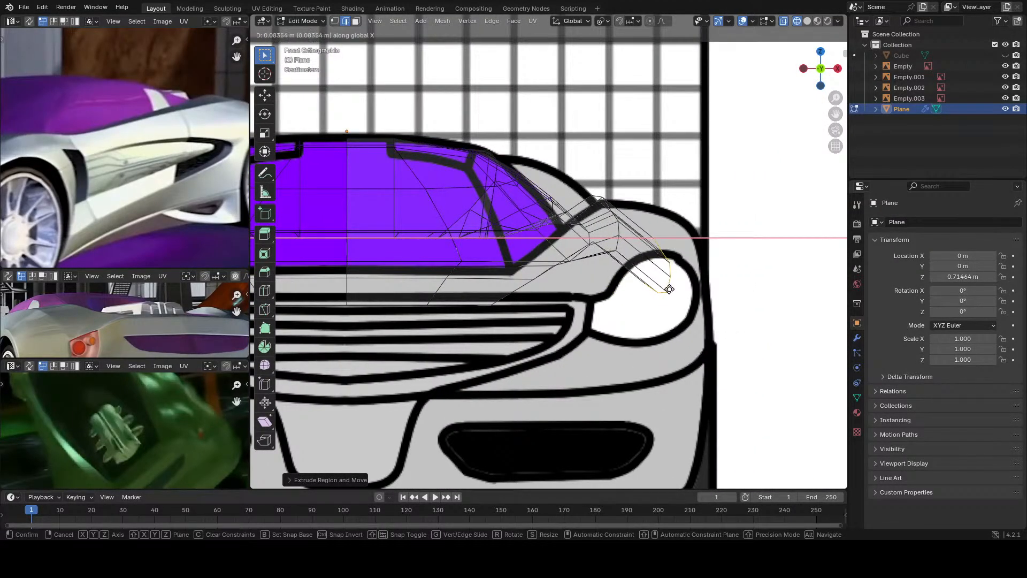
pyautogui.click(662, 289)
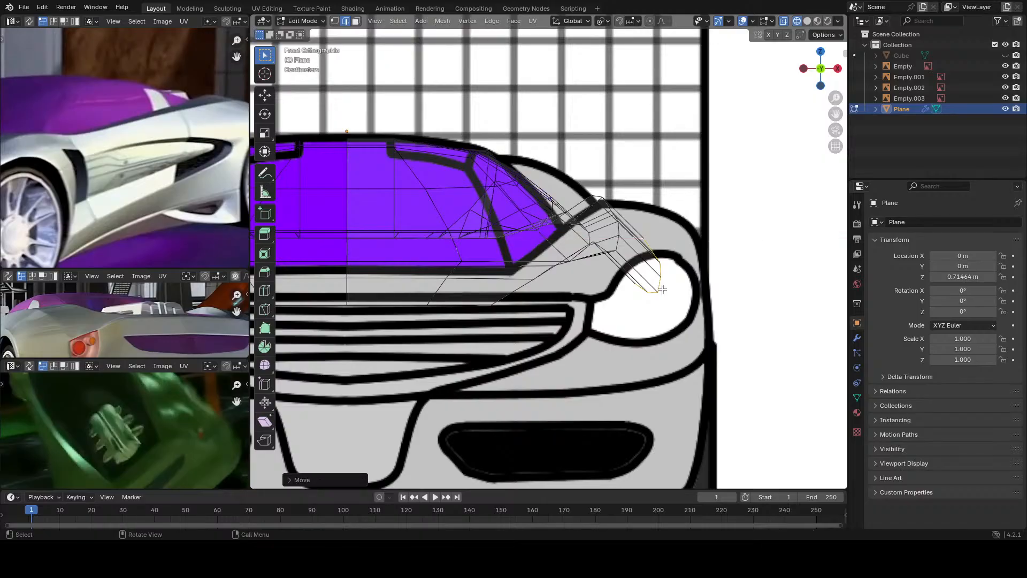
# Step: In side view, lower the strip's bottom vertex at mid-door vertically onto the blueprint's upper door crease
pyautogui.press('KP_3')
pyautogui.scroll(-5, 659, 280)
pyautogui.scroll(4, 513, 342)
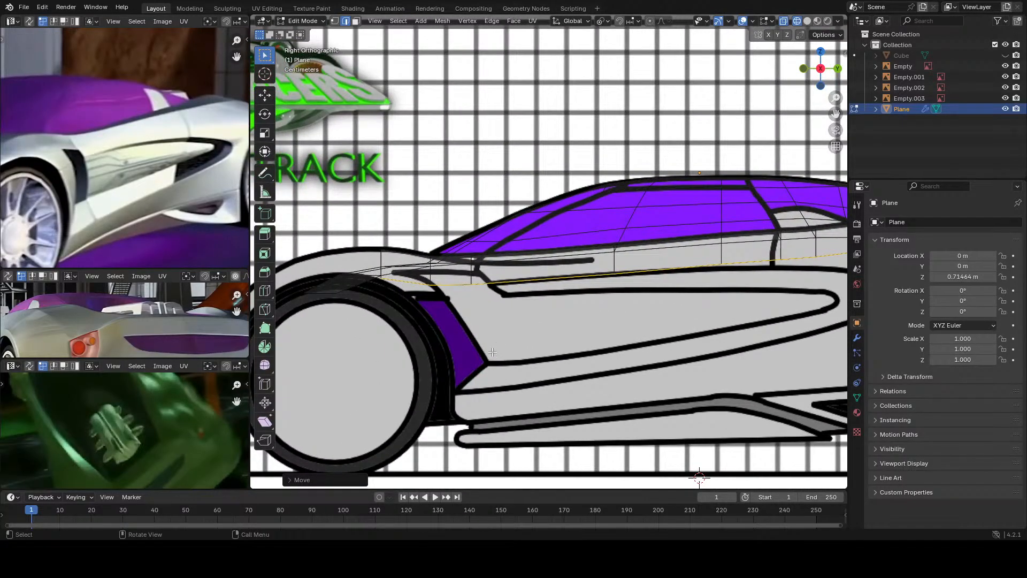
pyautogui.scroll(-6, 481, 352)
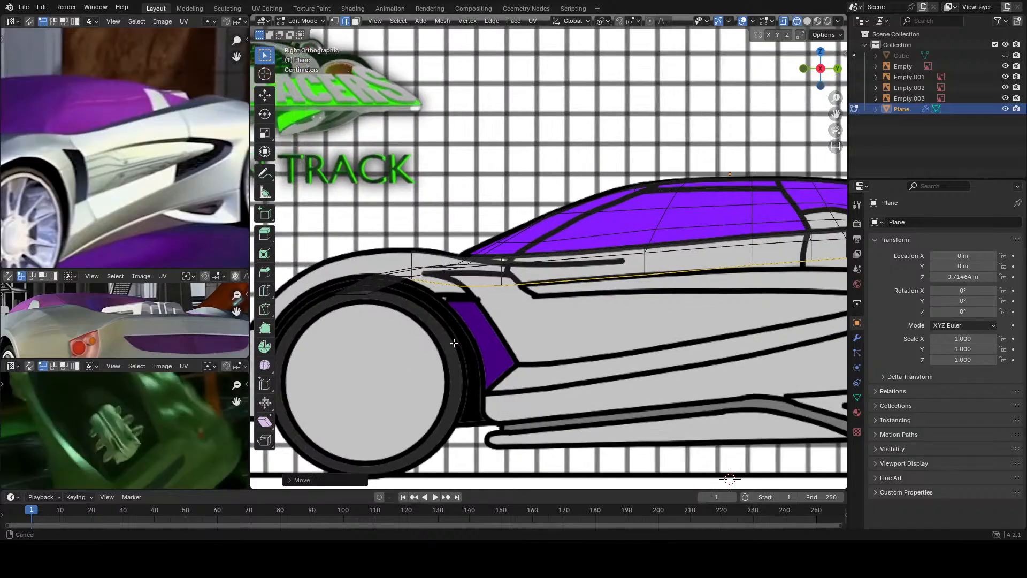
pyautogui.moveTo(480, 351); pyautogui.dragTo(594, 362, button='middle')
pyautogui.press('KP_3')
pyautogui.scroll(7, 591, 362)
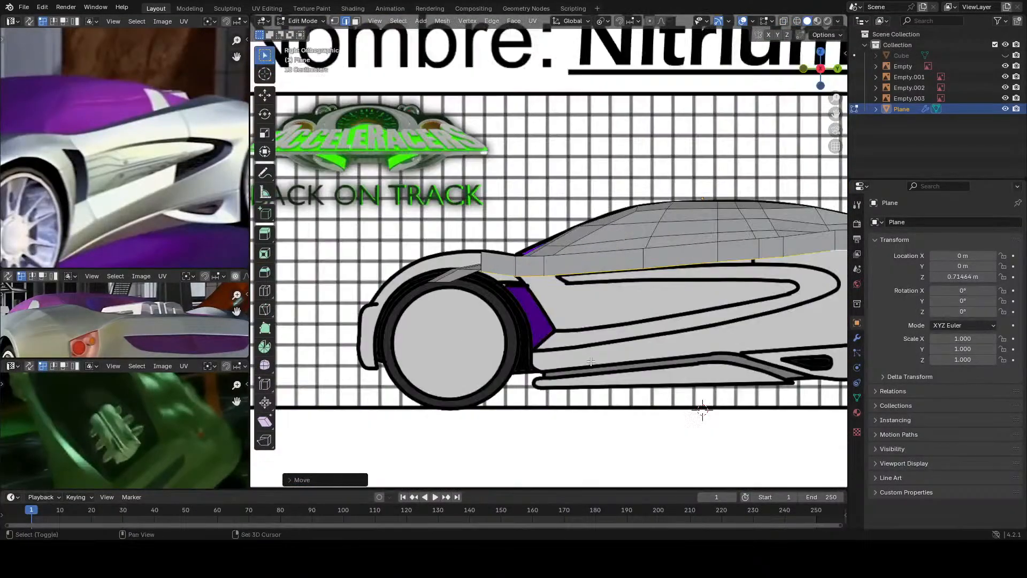
pyautogui.press('1')
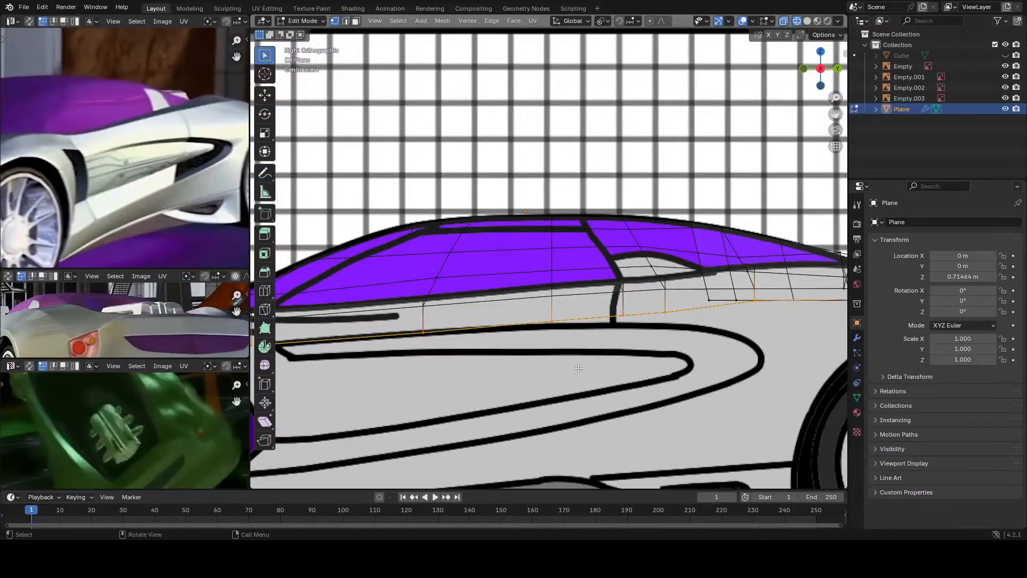
pyautogui.scroll(3, 537, 394)
pyautogui.click(583, 319)
pyautogui.press('g')
pyautogui.press('z')
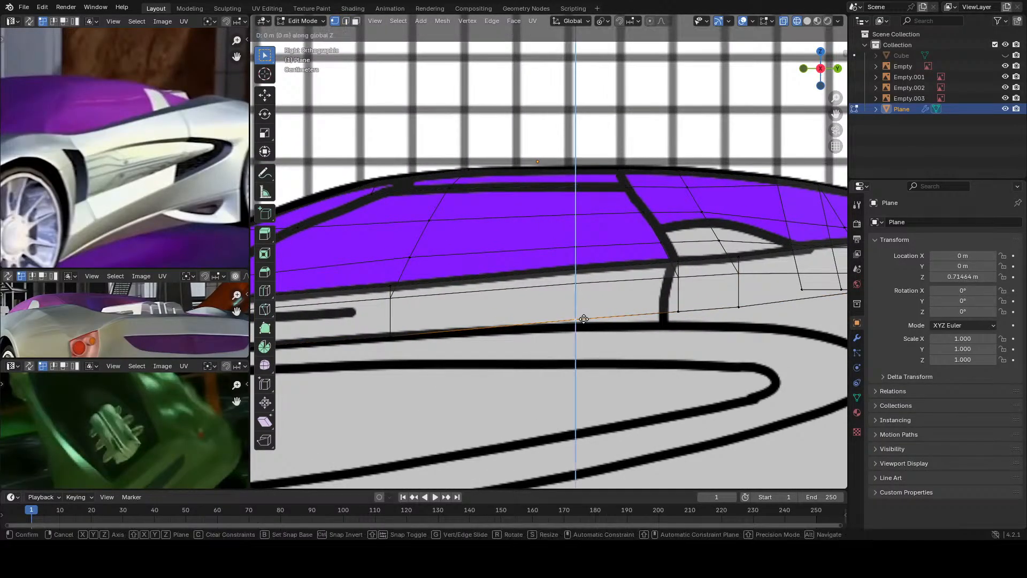
pyautogui.click(602, 388)
# Step: Lower the next two bottom vertices, at and behind the door's rear seam, vertically onto the upper crease line
pyautogui.click(679, 311)
pyautogui.press('g')
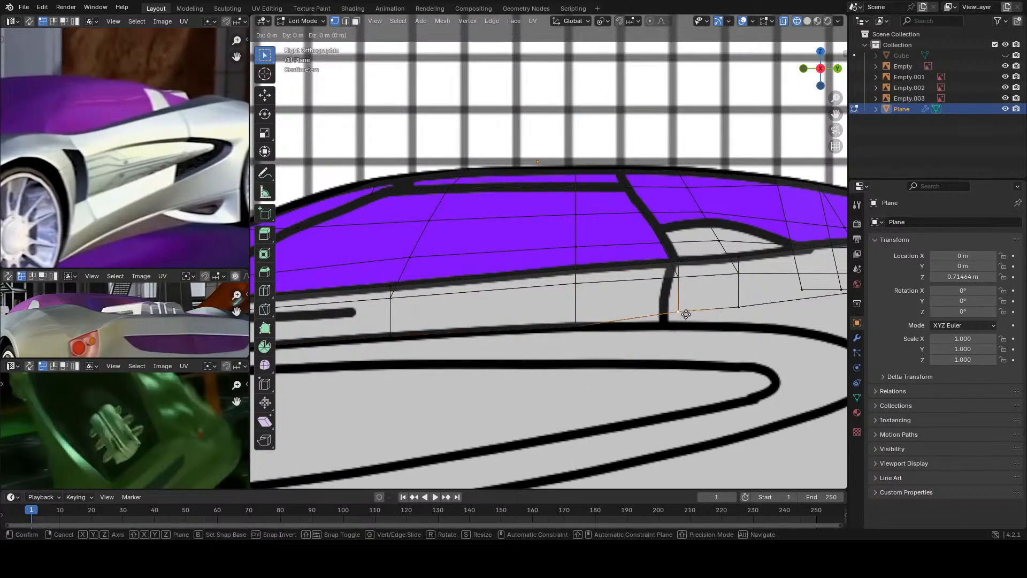
pyautogui.press('z')
pyautogui.click(713, 356)
pyautogui.keyDown('shift'); pyautogui.moveTo(712, 355); pyautogui.dragTo(480, 390, button='middle'); pyautogui.keyUp('shift')
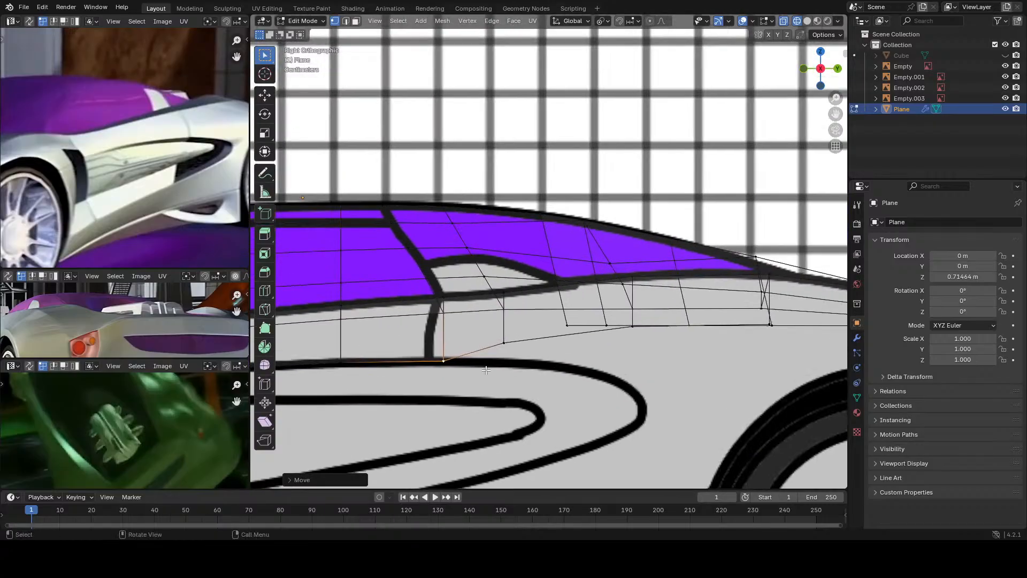
pyautogui.click(508, 347)
pyautogui.press('g')
pyautogui.press('z')
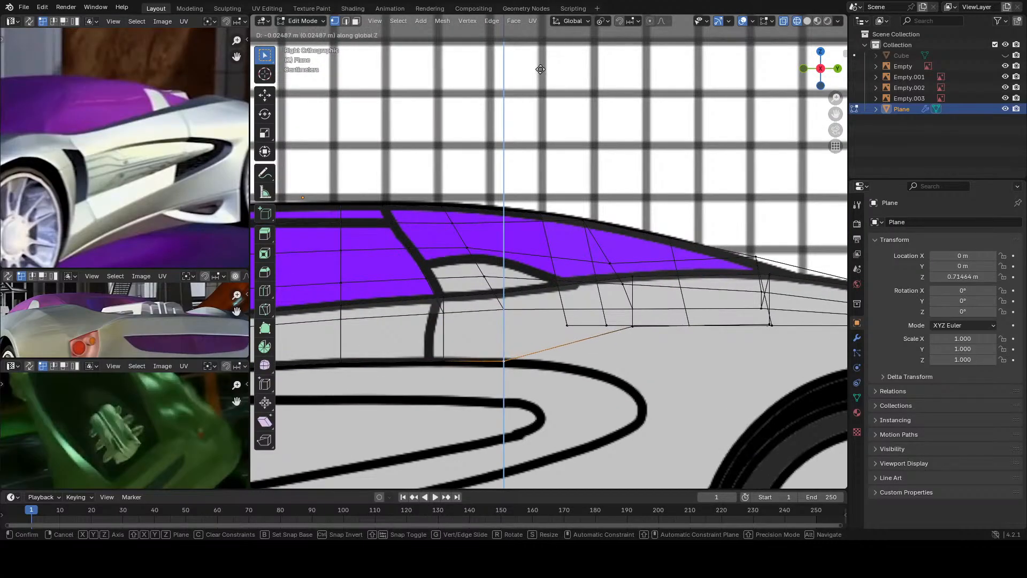
pyautogui.click(540, 70)
# Step: Lower the strip's two rearmost bottom vertices and shift the last one rearward onto the top of the rear wheel arch outline
pyautogui.keyDown('shift'); pyautogui.moveTo(561, 300); pyautogui.dragTo(604, 259, button='middle'); pyautogui.keyUp('shift')
pyautogui.scroll(-8, 428, 208)
pyautogui.press('KP_3')
pyautogui.press('KP_Decimal')
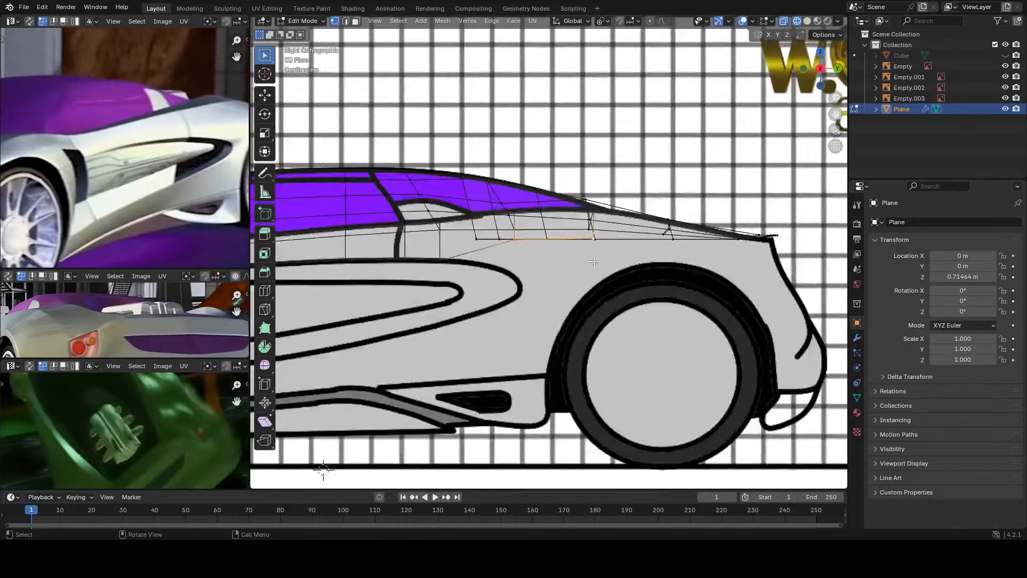
pyautogui.press('g')
pyautogui.press('z')
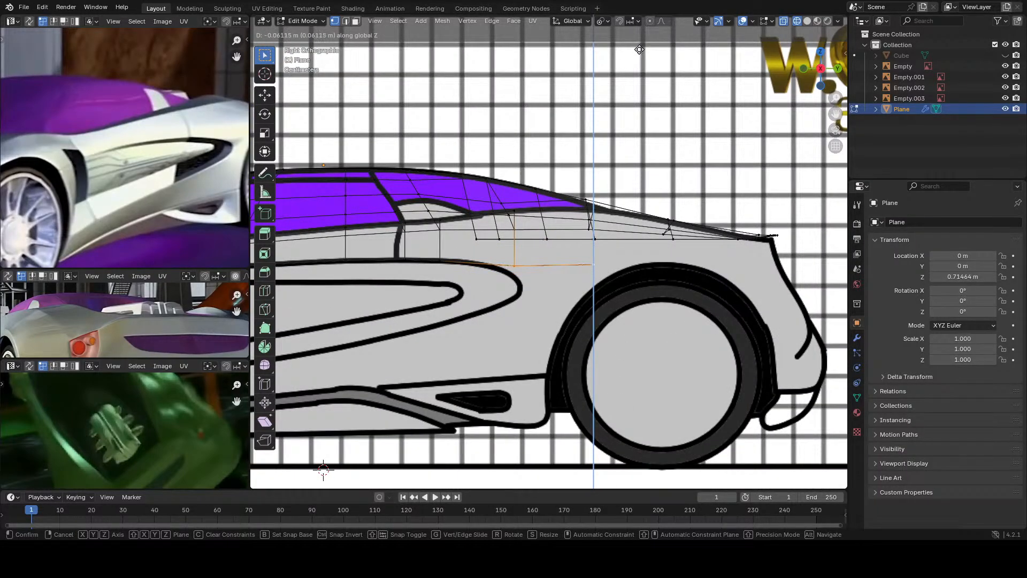
pyautogui.click(648, 130)
pyautogui.press('g')
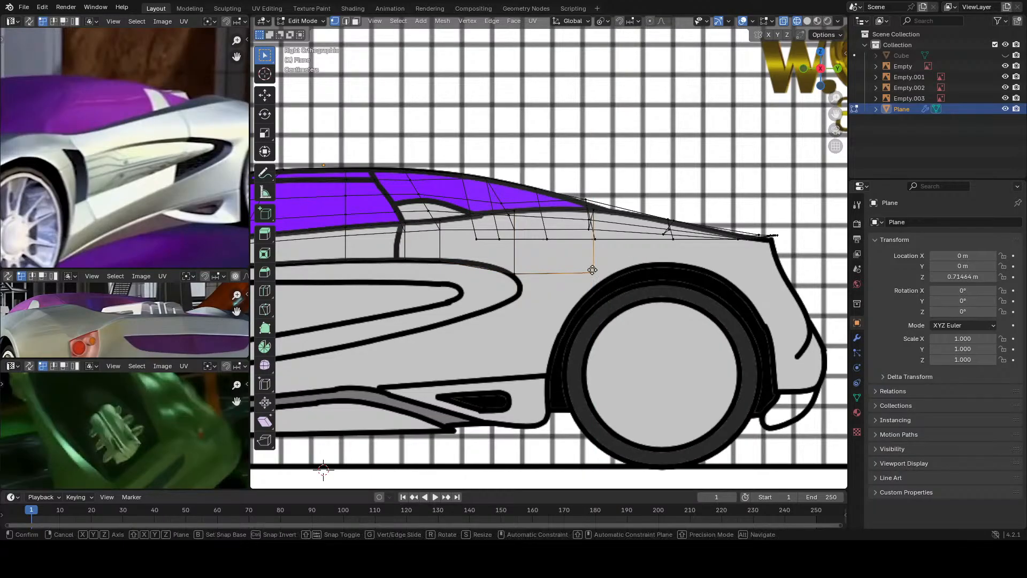
pyautogui.click(617, 270)
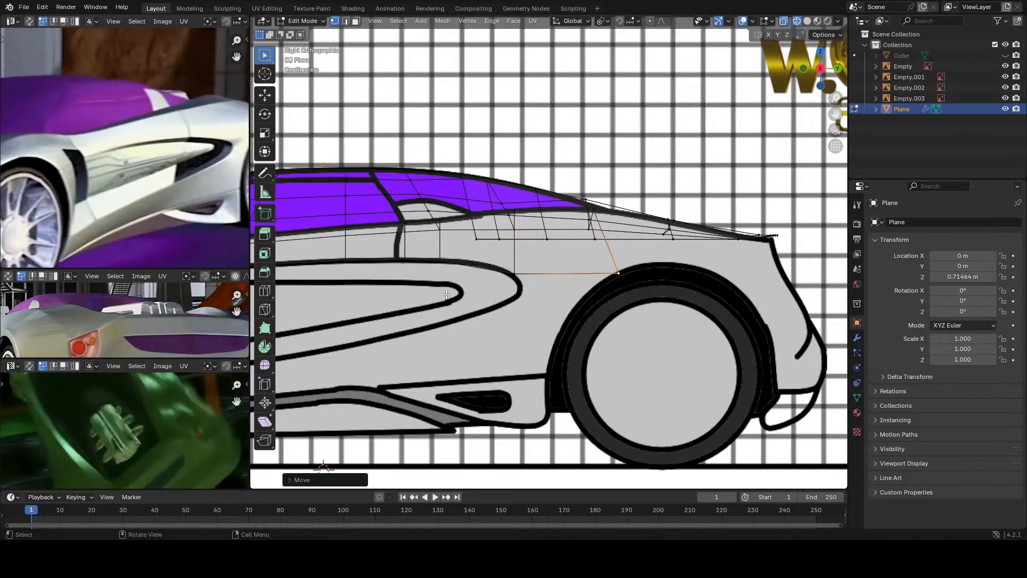
# Step: Align the bottom vertex near the door's rear seam with the seam line, moving it along Y about 0.023 m forward and about 0.007 m back
pyautogui.keyDown('shift'); pyautogui.moveTo(446, 295); pyautogui.dragTo(652, 279, button='middle'); pyautogui.keyUp('shift')
pyautogui.scroll(-3, 653, 279)
pyautogui.keyDown('shift'); pyautogui.moveTo(482, 263); pyautogui.dragTo(522, 258, button='middle'); pyautogui.keyUp('shift')
pyautogui.scroll(1, 523, 258)
pyautogui.scroll(4, 523, 258)
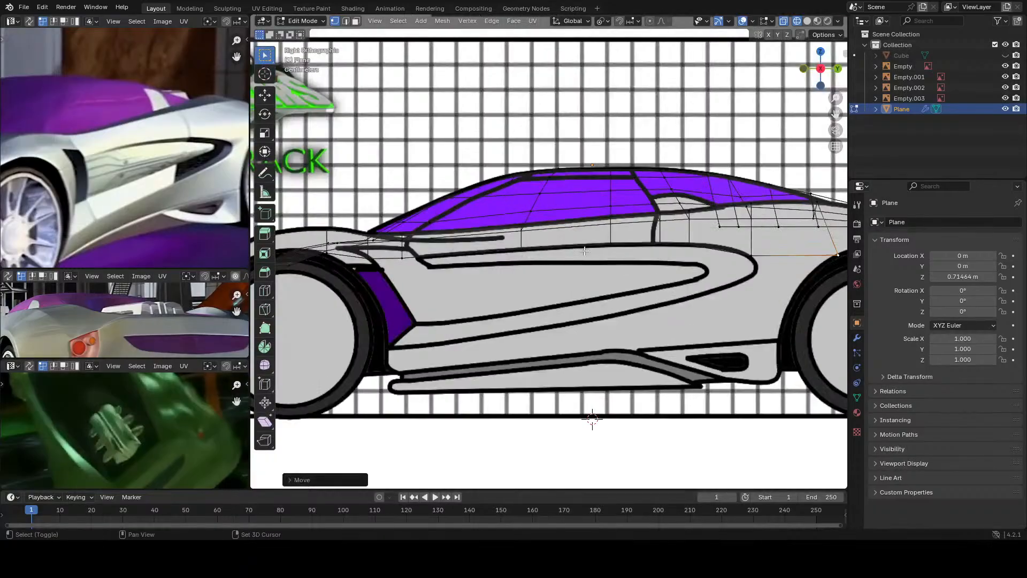
pyautogui.keyDown('shift'); pyautogui.click(433, 288); pyautogui.keyUp('shift')
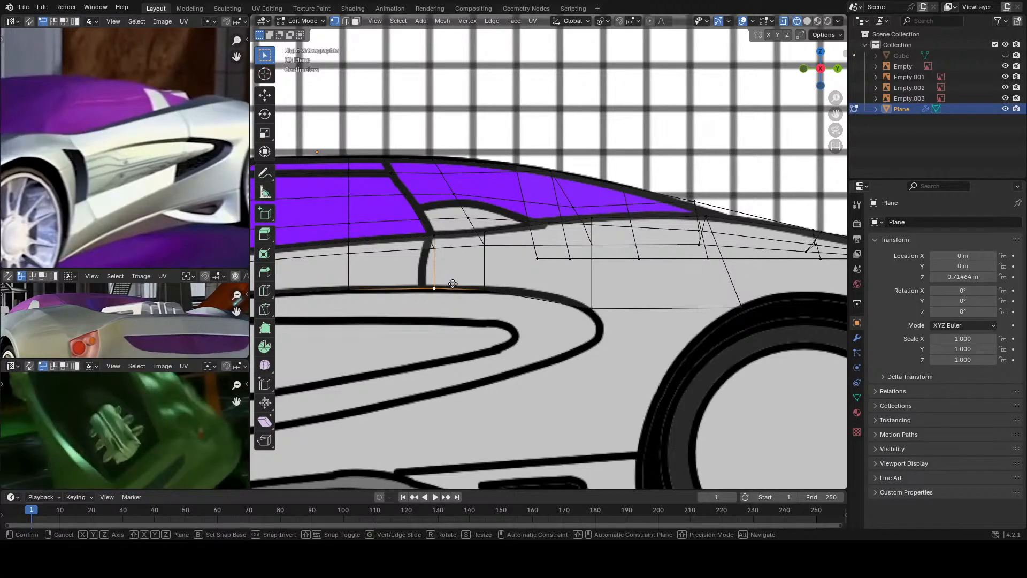
pyautogui.press('g')
pyautogui.press('y')
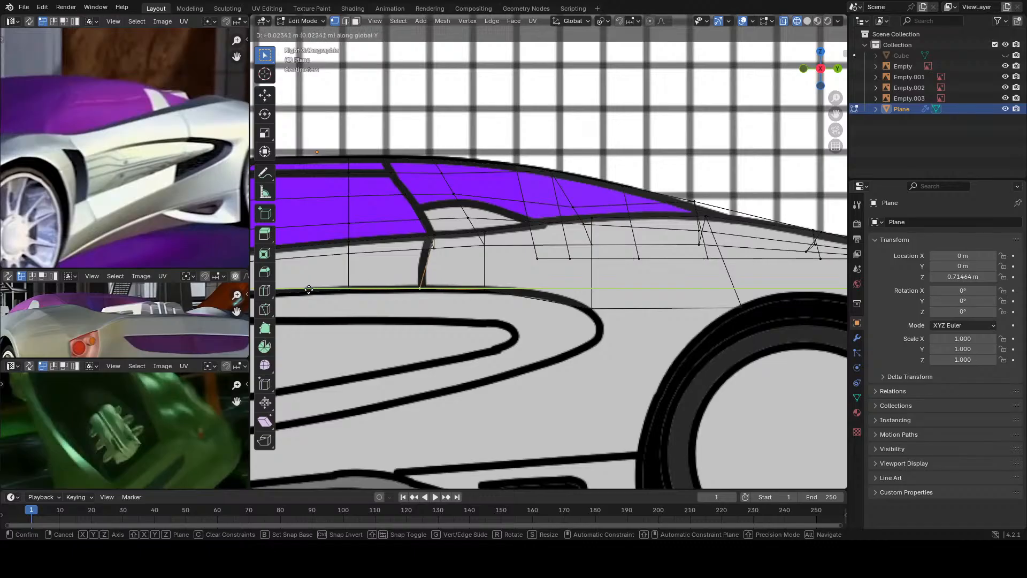
pyautogui.click(311, 290)
pyautogui.scroll(-4, 310, 289)
pyautogui.keyDown('shift'); pyautogui.moveTo(444, 291); pyautogui.dragTo(599, 292, button='middle'); pyautogui.keyUp('shift')
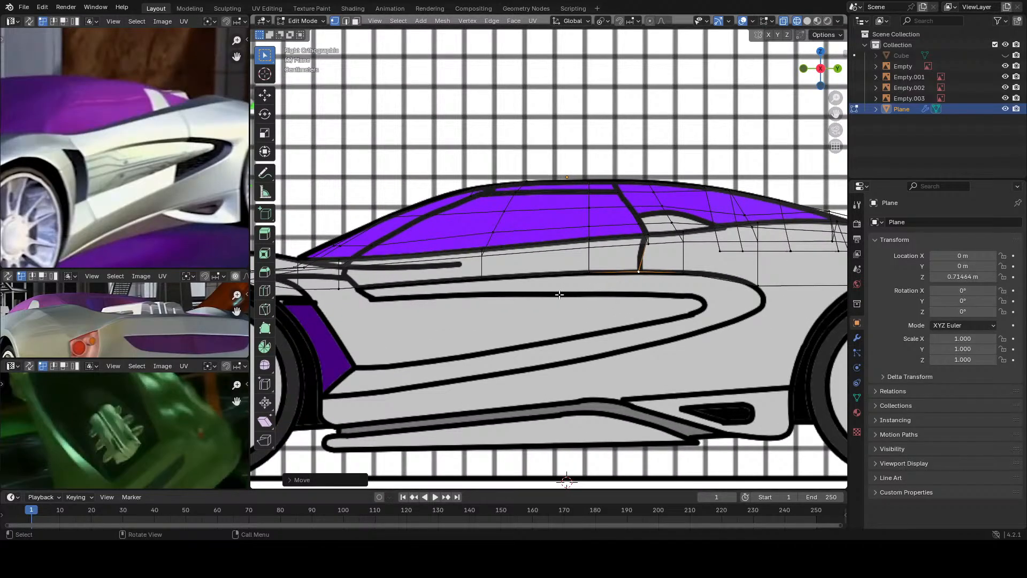
pyautogui.press('g')
pyautogui.press('y')
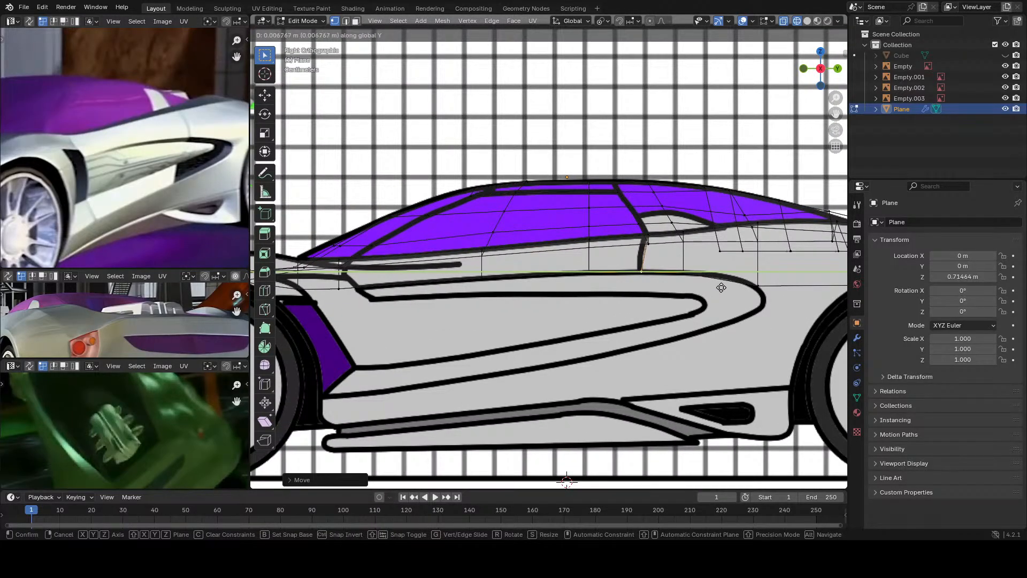
pyautogui.click(721, 287)
# Step: Slide the bottom vertex near the door's front seam rearward along its edge onto the corner of the seam line
pyautogui.scroll(-5, 588, 375)
pyautogui.scroll(7, 512, 310)
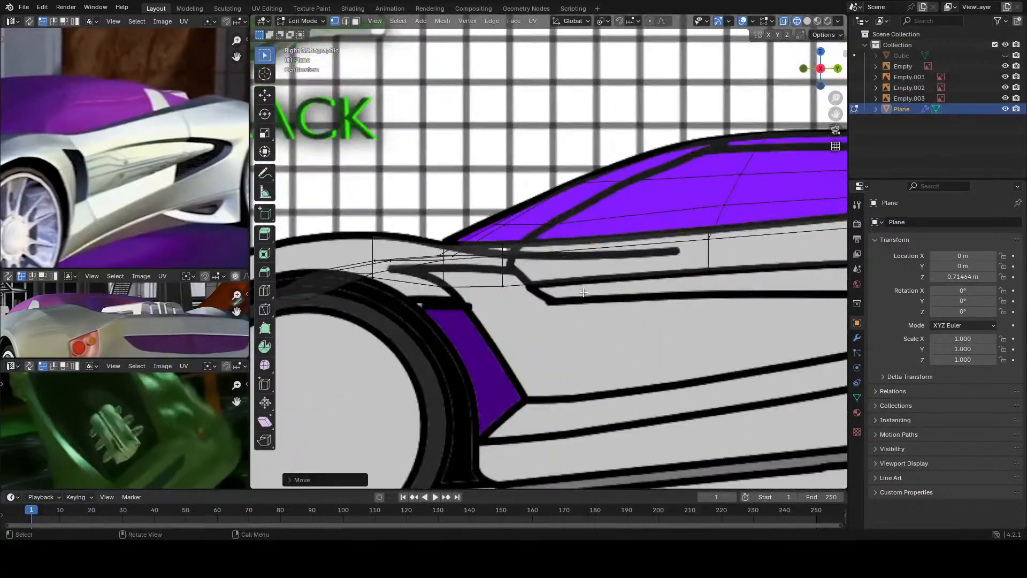
pyautogui.scroll(1, 514, 309)
pyautogui.click(523, 293)
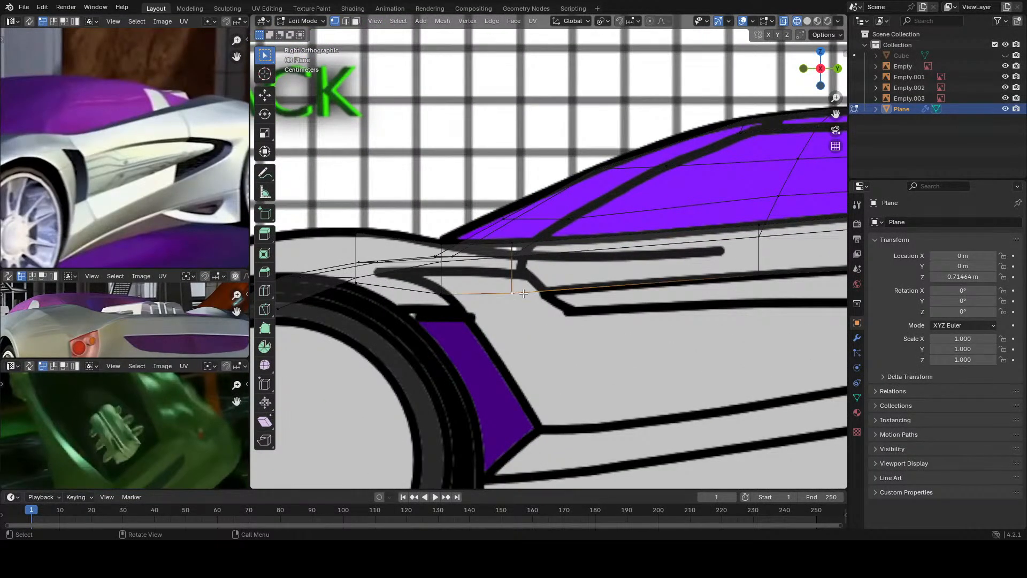
pyautogui.hotkey('shift', 'v')
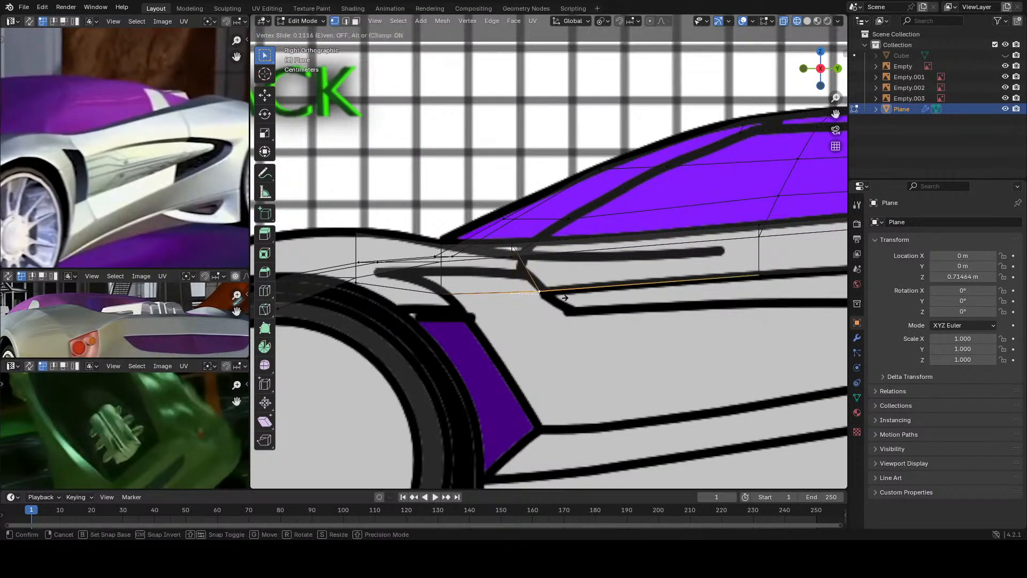
pyautogui.click(564, 295)
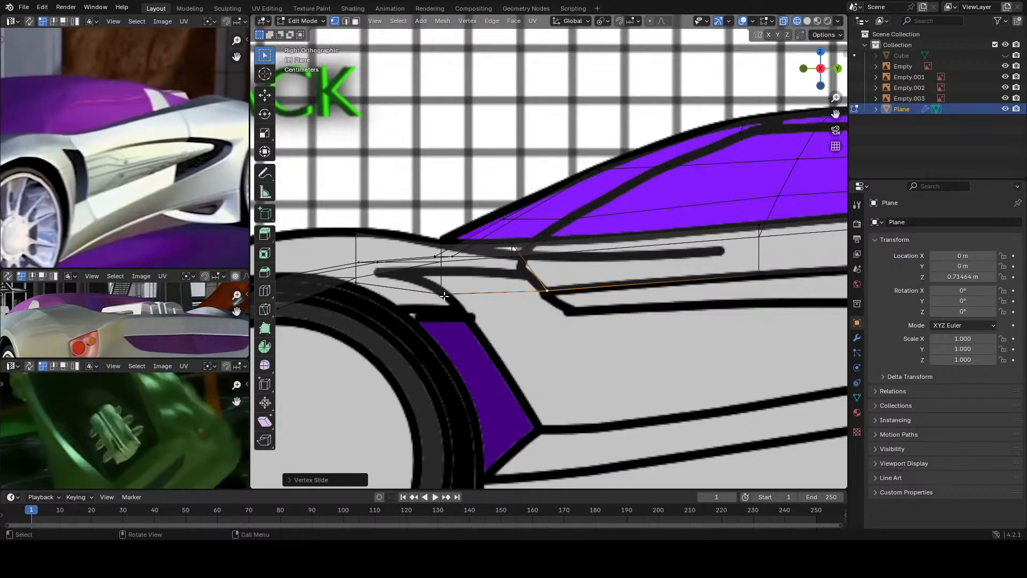
# Step: Move the bottom vertex above the purple side vent about 0.017 m rearward and 0.004 m down onto the fender line
pyautogui.scroll(-4, 449, 296)
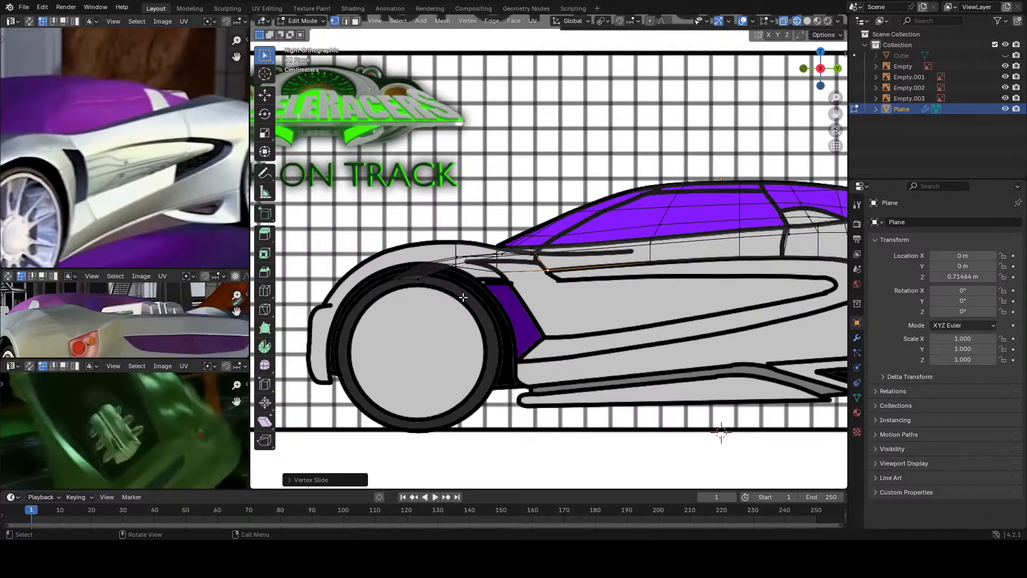
pyautogui.scroll(3, 464, 299)
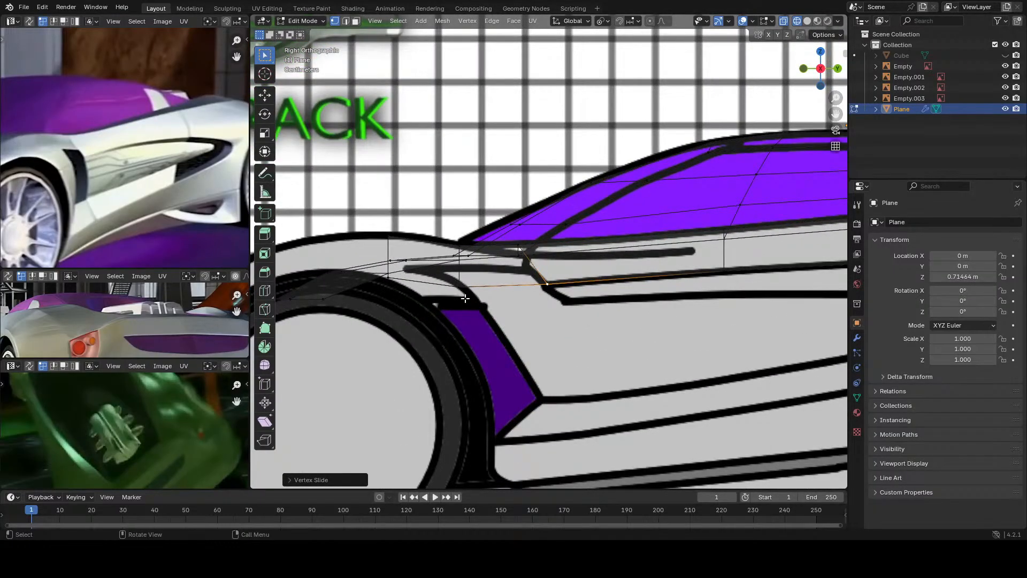
pyautogui.click(466, 285)
pyautogui.press('g')
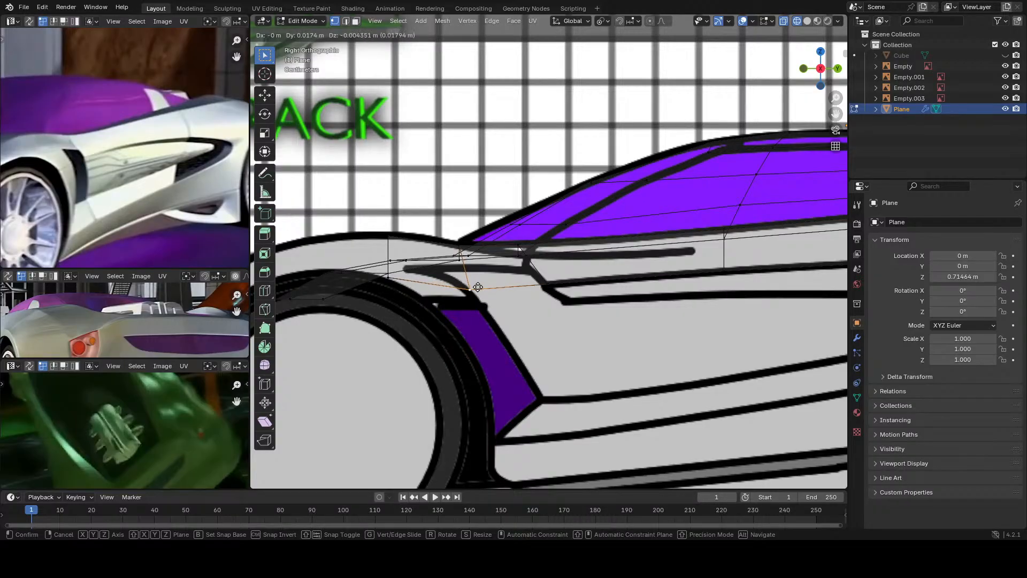
pyautogui.click(476, 286)
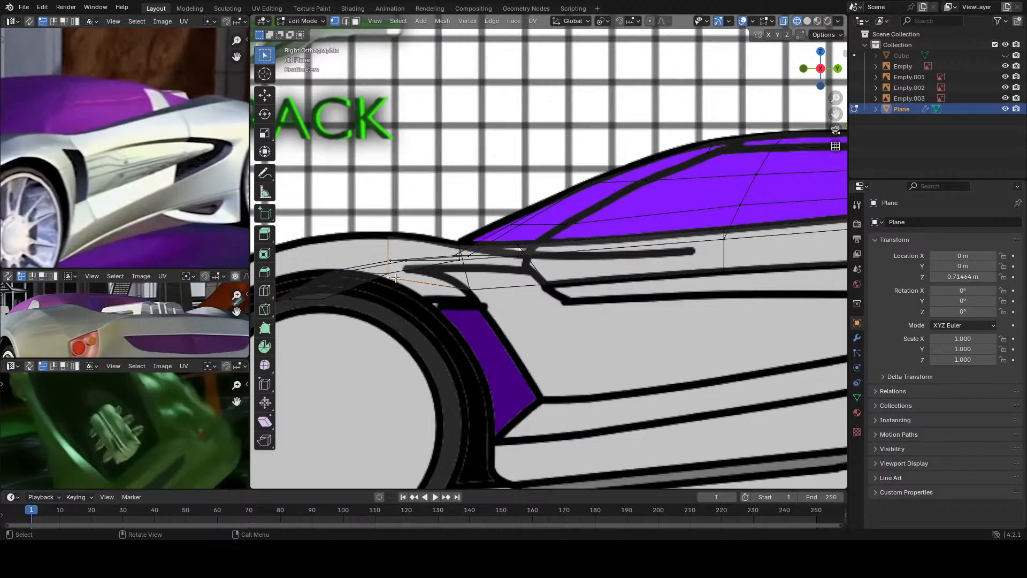
# Step: Move the strip's frontmost bottom vertex down and rearward toward the purple side vent, then level it with its neighbour by scaling Z to 0
pyautogui.press('g')
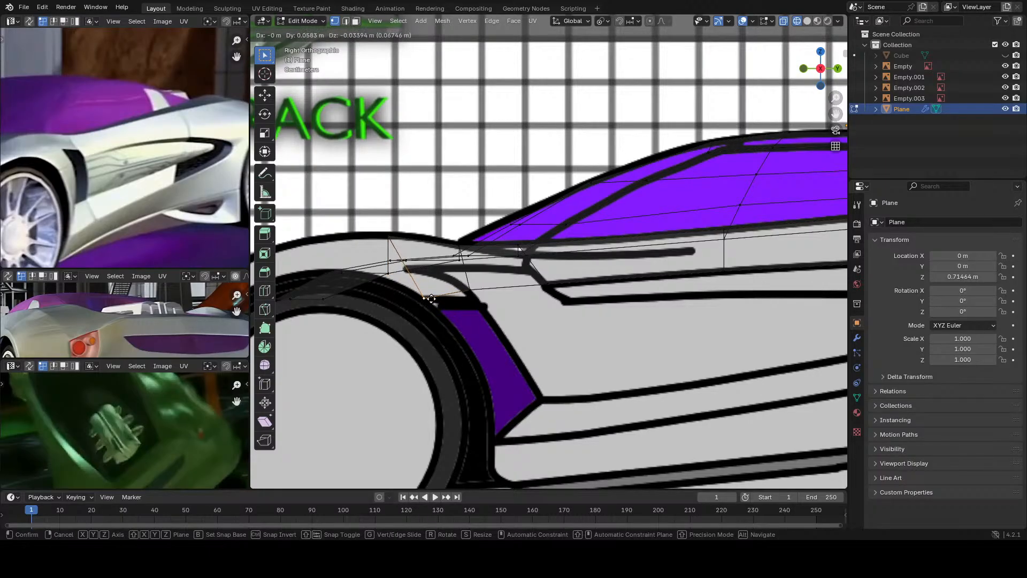
pyautogui.click(423, 296)
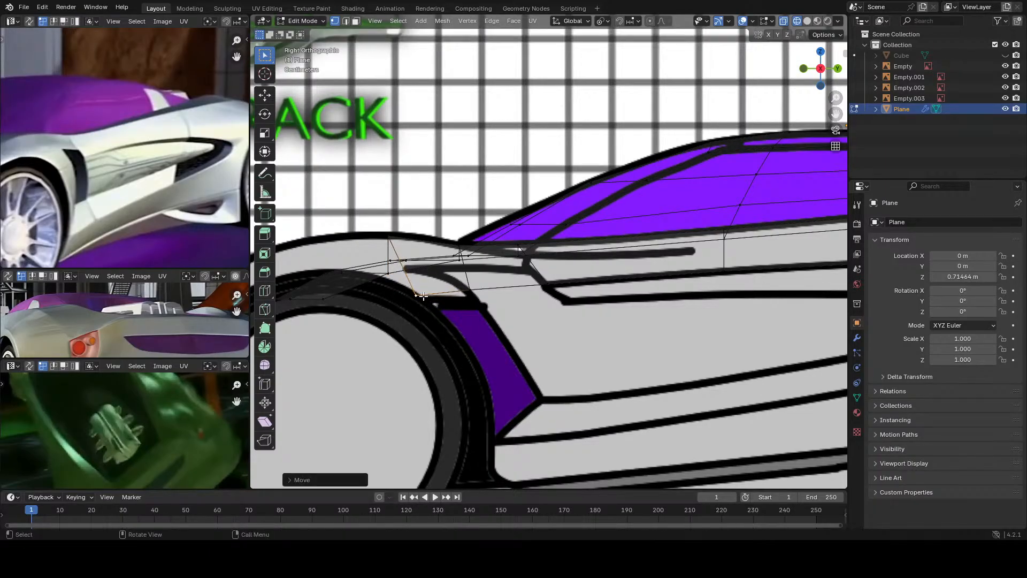
pyautogui.keyDown('shift'); pyautogui.click(466, 290); pyautogui.keyUp('shift')
pyautogui.press('s')
pyautogui.press('z')
pyautogui.press('0')
pyautogui.press('Return')
# Step: Lower the two levelled front bottom vertices slightly along Z toward the line above the purple side vent
pyautogui.press('g')
pyautogui.press('z')
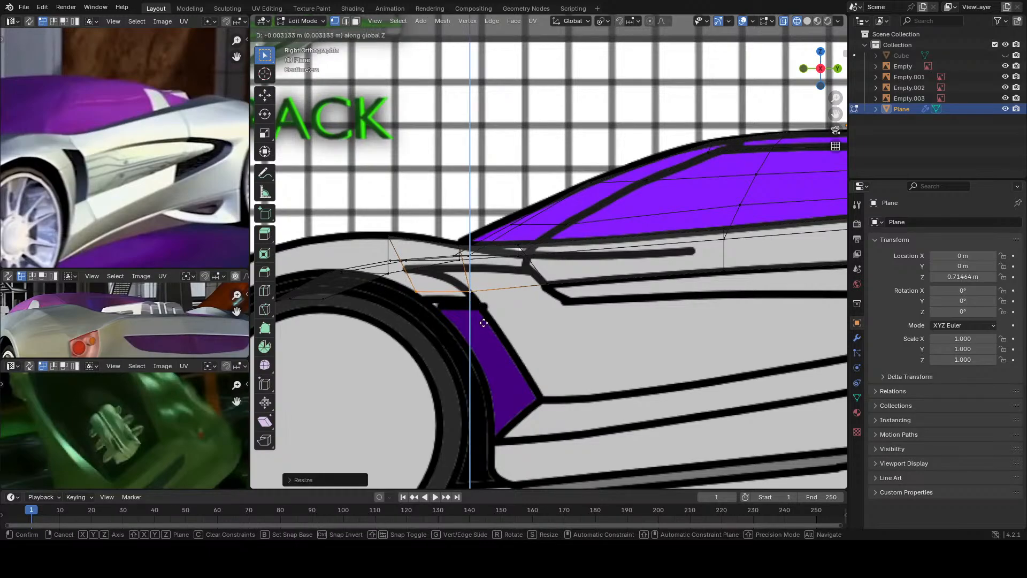
pyautogui.click(473, 322)
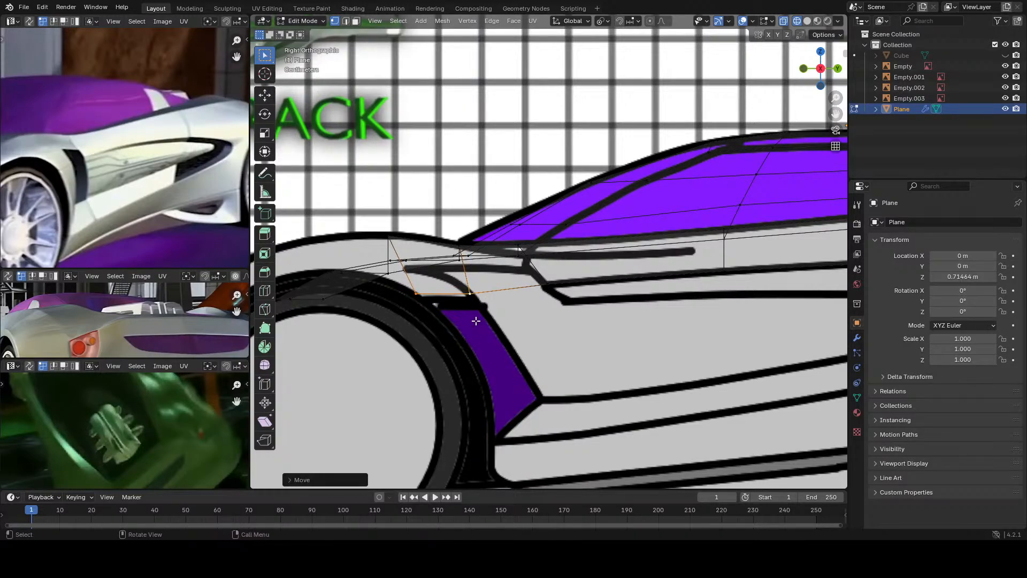
pyautogui.scroll(-4, 480, 321)
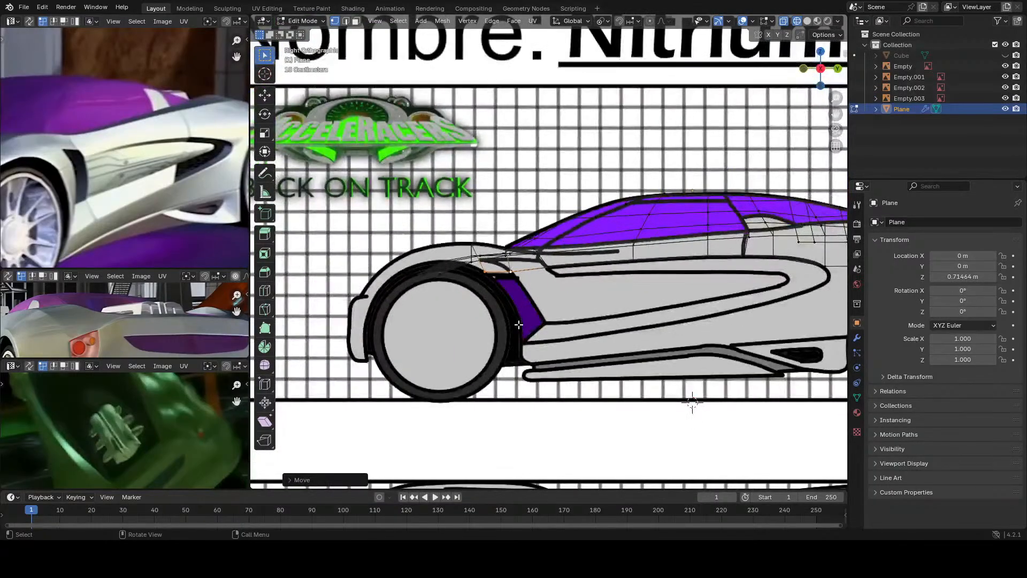
pyautogui.scroll(3, 529, 331)
pyautogui.scroll(-6, 529, 331)
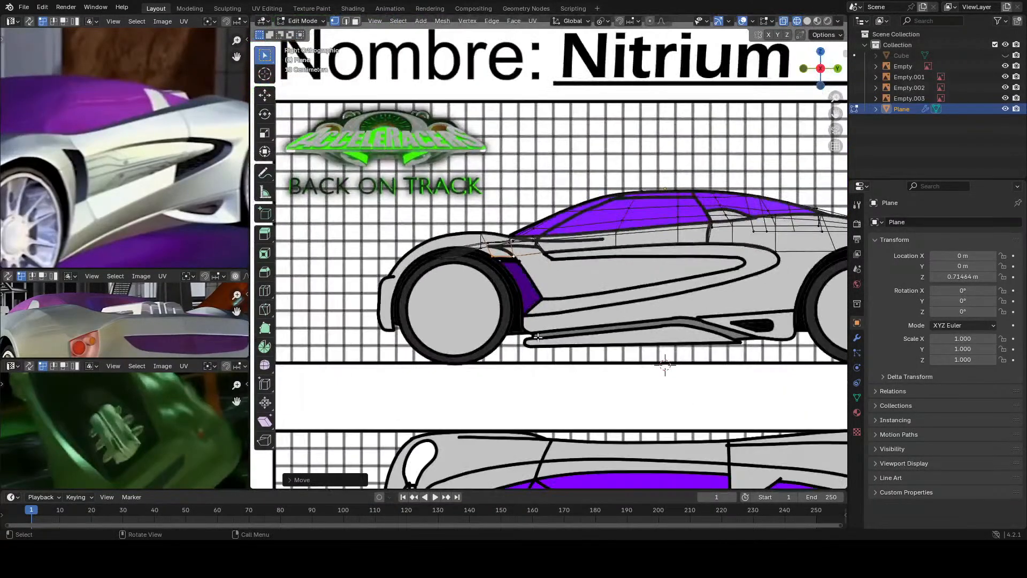
# Step: Add a centred lengthwise loop cut through the side strip and move the new loop outward along X
pyautogui.moveTo(556, 327)
pyautogui.mouseDown(button='middle')
pyautogui.moveTo(610, 353)
pyautogui.moveTo(635, 320)
pyautogui.moveTo(569, 318)
pyautogui.mouseUp(button='middle')
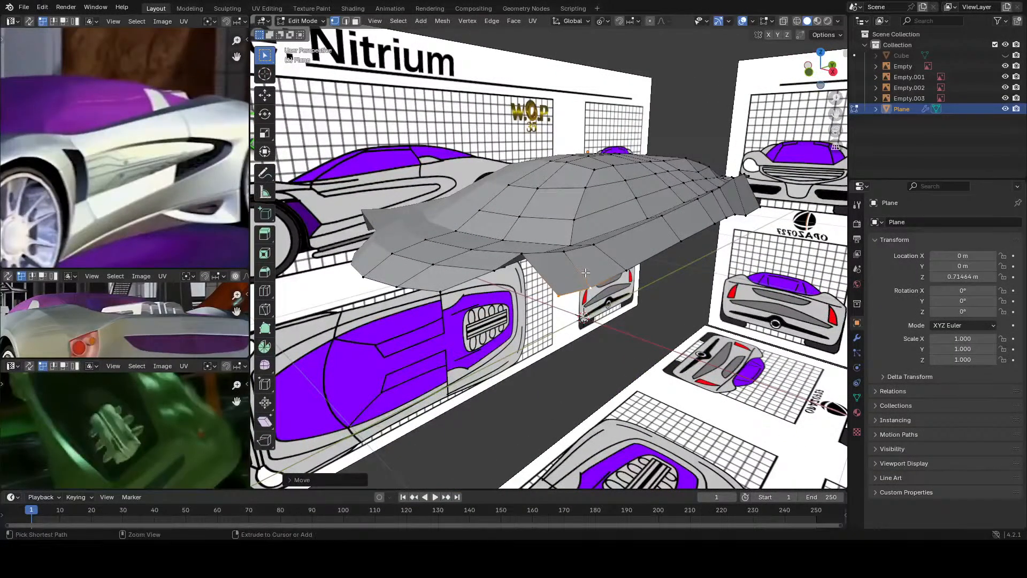
pyautogui.hotkey('ctrl', 'r')
pyautogui.click(587, 263)
pyautogui.rightClick(587, 263)
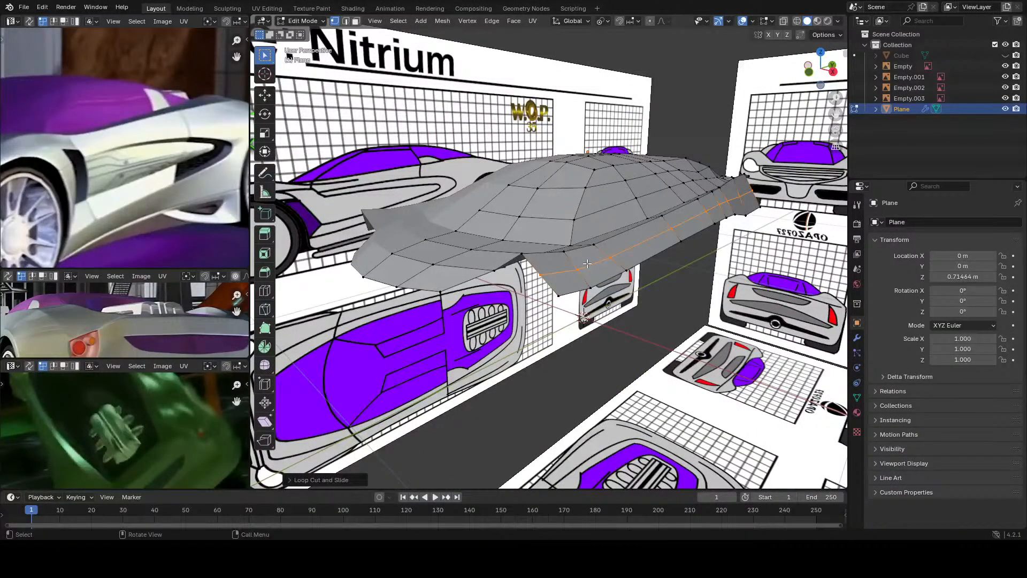
pyautogui.press('g')
pyautogui.press('x')
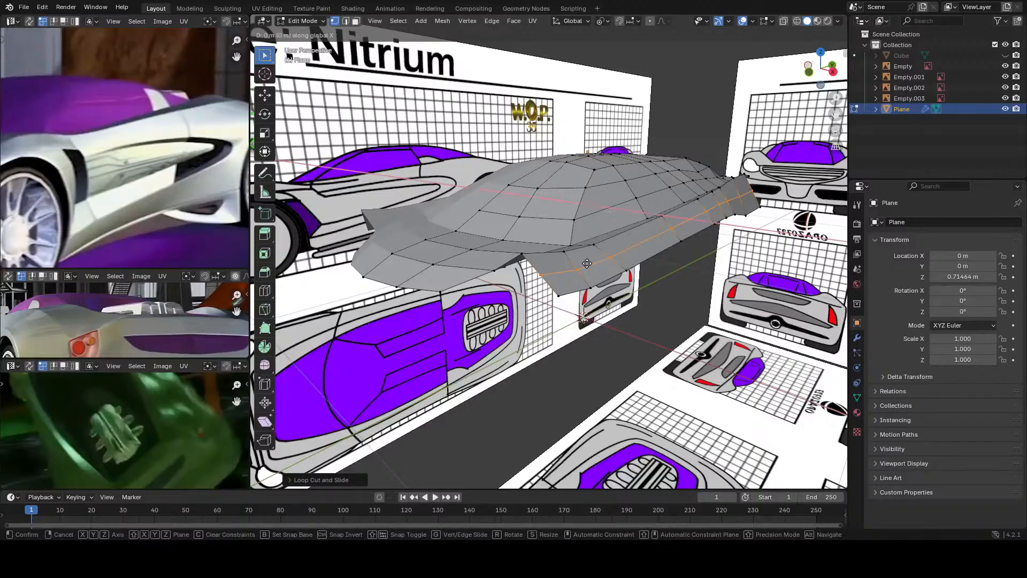
pyautogui.click(610, 267)
pyautogui.scroll(-3, 623, 268)
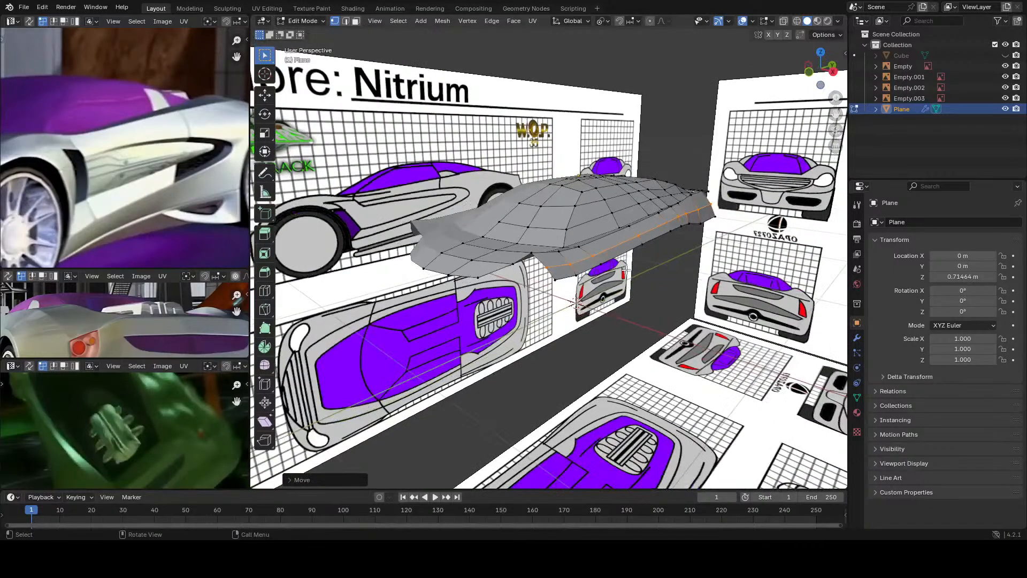
pyautogui.scroll(2, 626, 271)
# Step: In the right view, slide the new loop's second vertex from the front forward along its edge above the purple side vent
pyautogui.press('KP_3')
pyautogui.hotkey('alt', 'z')
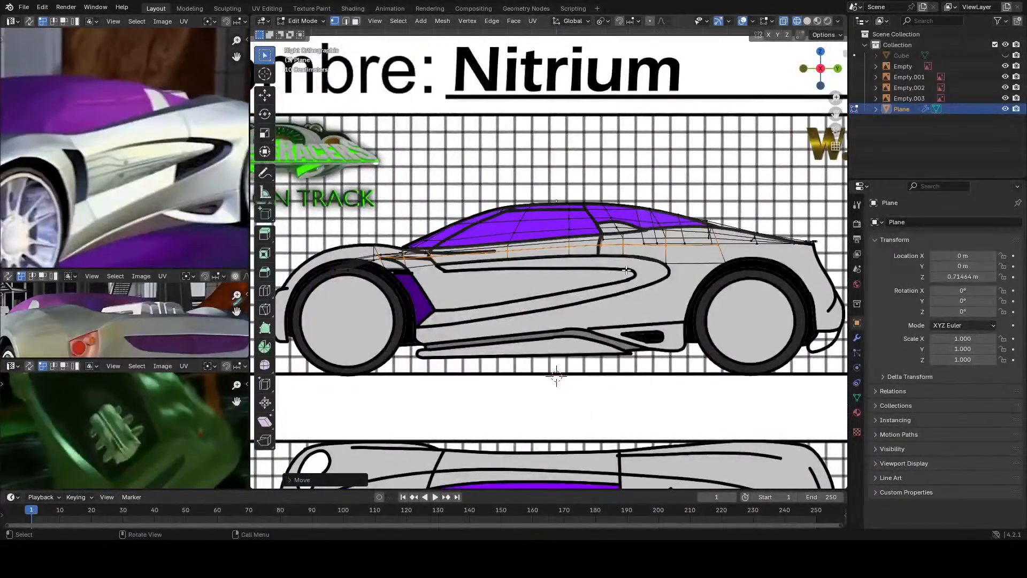
pyautogui.scroll(4, 509, 260)
pyautogui.keyDown('shift'); pyautogui.moveTo(509, 260); pyautogui.dragTo(615, 284, button='middle'); pyautogui.keyUp('shift')
pyautogui.scroll(5, 548, 289)
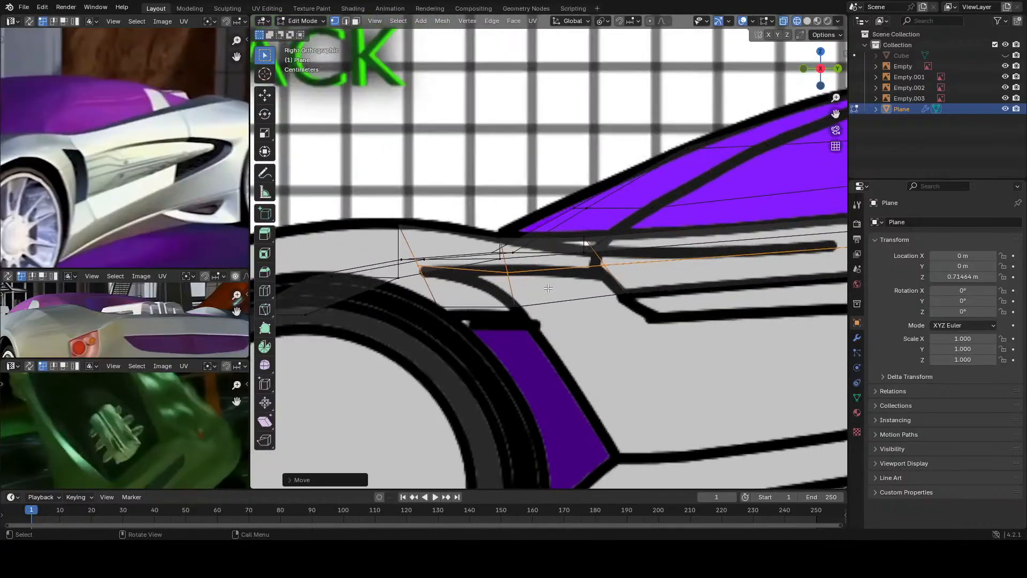
pyautogui.click(506, 273)
pyautogui.press('g')
pyautogui.press('g')
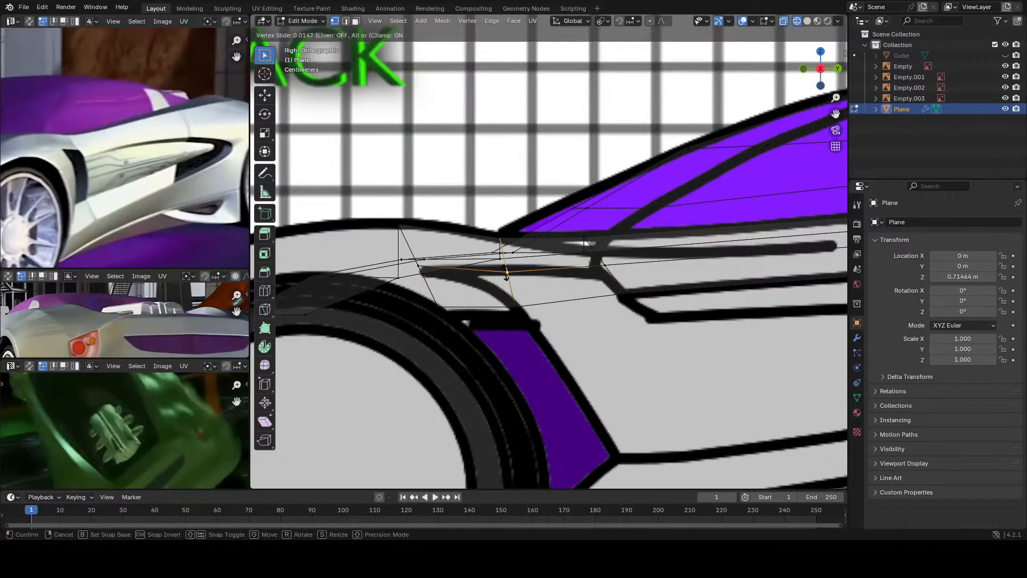
pyautogui.click(474, 266)
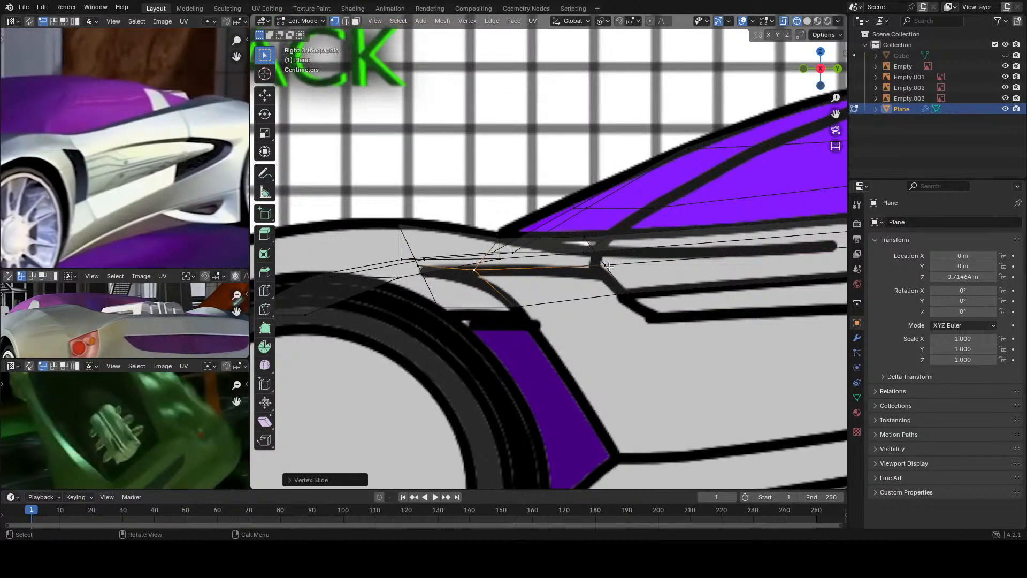
# Step: Raise the slid vertex about 0.010 m and slide the loop's frontmost vertex up along the strip's front edge
pyautogui.press('g')
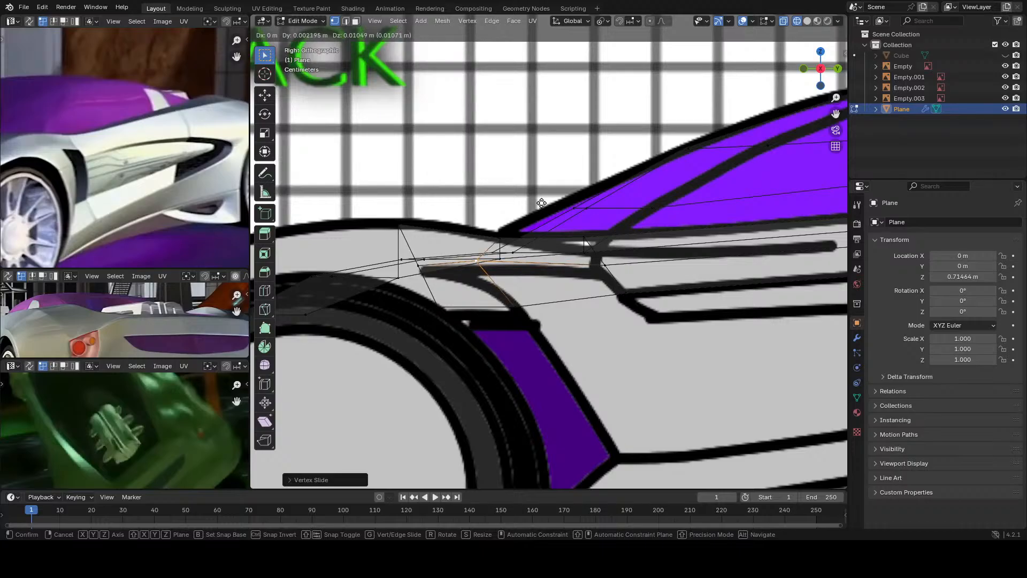
pyautogui.press('g')
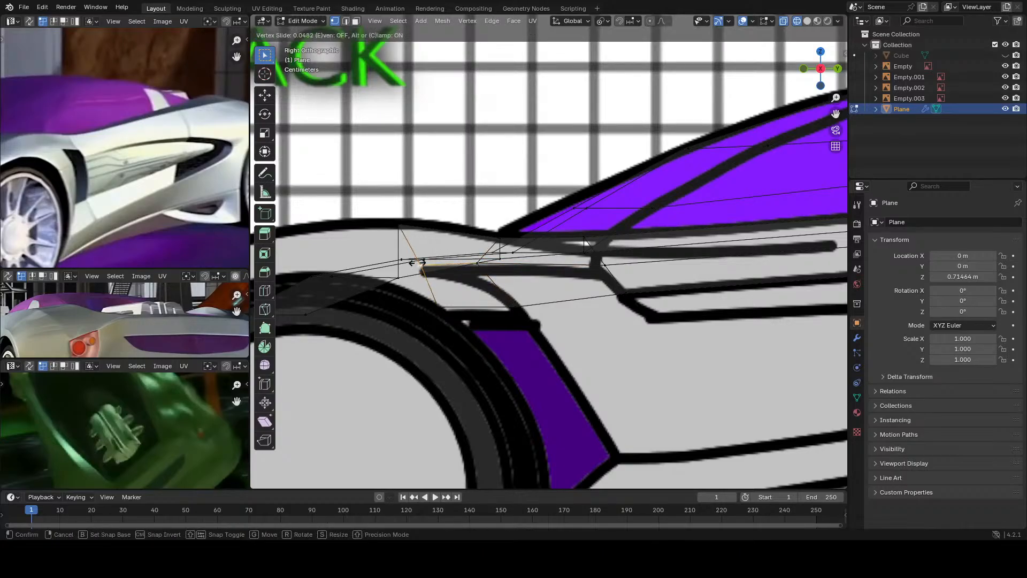
pyautogui.click(414, 250)
pyautogui.scroll(-5, 534, 267)
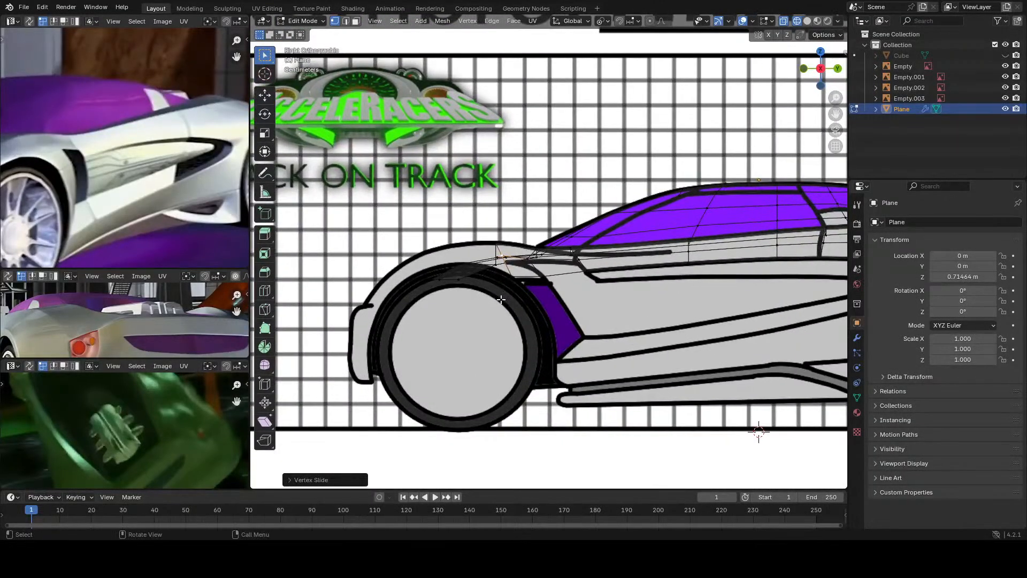
# Step: Examine the reshaped front end of the side strip in solid shading, in perspective and against the side blueprint
pyautogui.moveTo(535, 278)
pyautogui.mouseDown(button='middle')
pyautogui.moveTo(583, 307)
pyautogui.moveTo(576, 320)
pyautogui.moveTo(489, 324)
pyautogui.mouseUp(button='middle')
pyautogui.hotkey('shift', 'z')
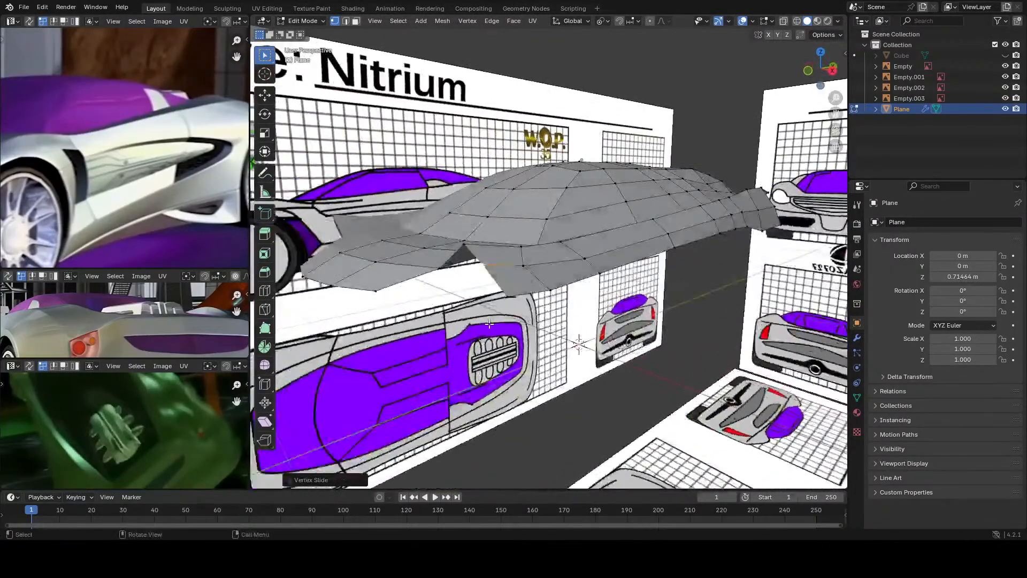
pyautogui.scroll(5, 488, 324)
pyautogui.scroll(-4, 489, 324)
pyautogui.scroll(4, 535, 324)
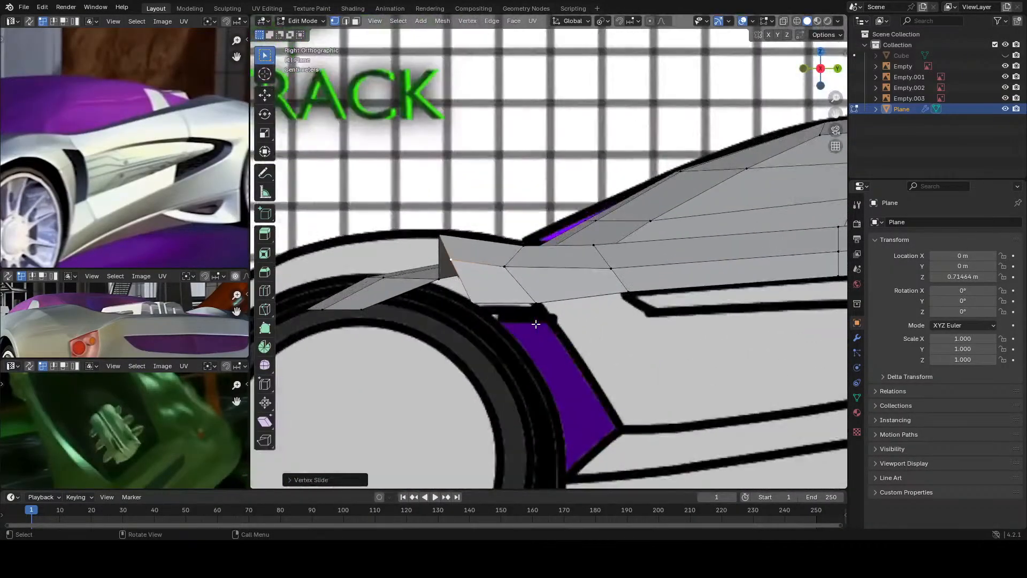
pyautogui.scroll(2, 536, 324)
pyautogui.keyDown('shift'); pyautogui.moveTo(479, 289); pyautogui.dragTo(474, 268, button='middle'); pyautogui.keyUp('shift')
pyautogui.click(466, 261)
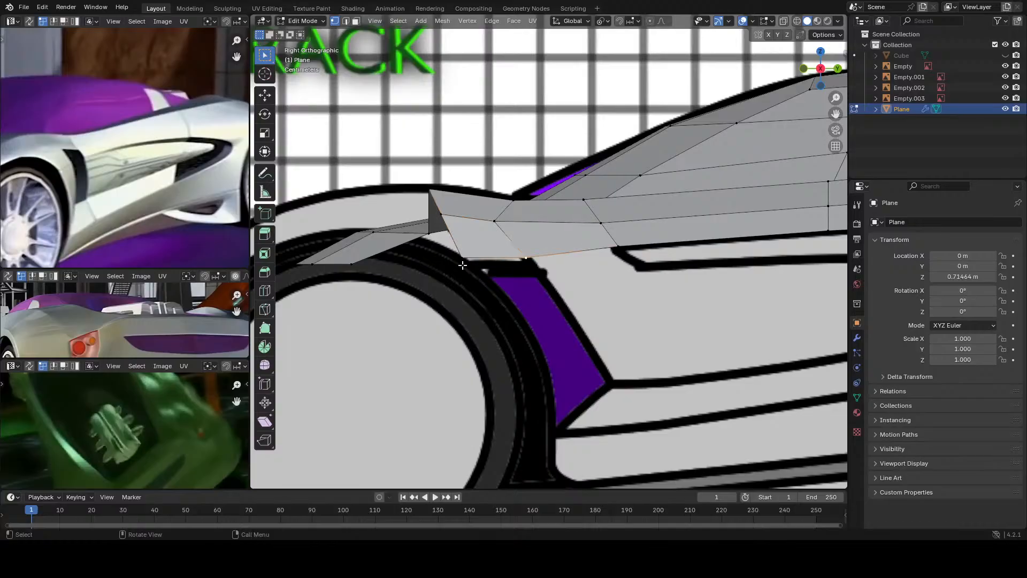
pyautogui.scroll(-3, 535, 304)
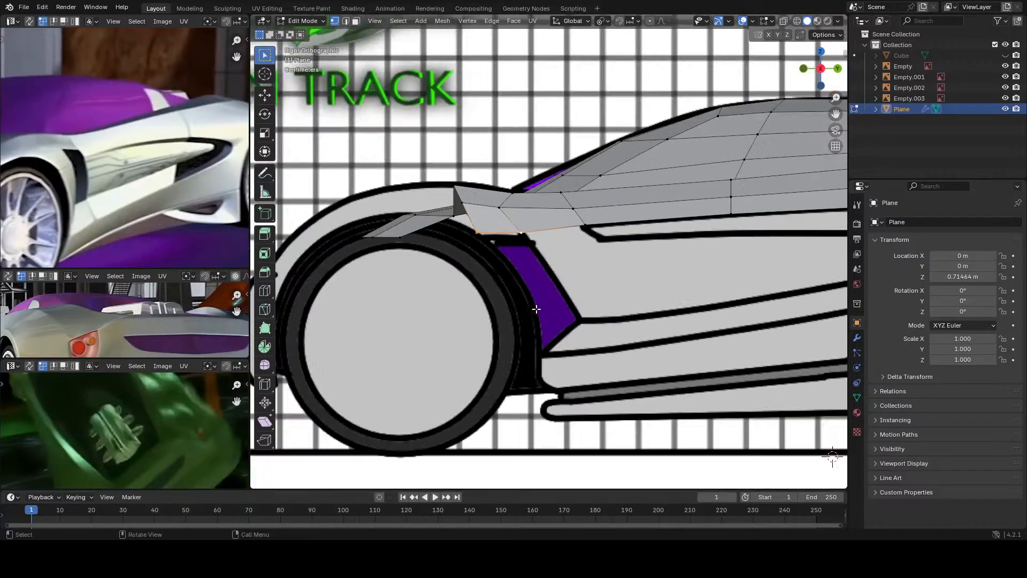
pyautogui.scroll(1, 538, 321)
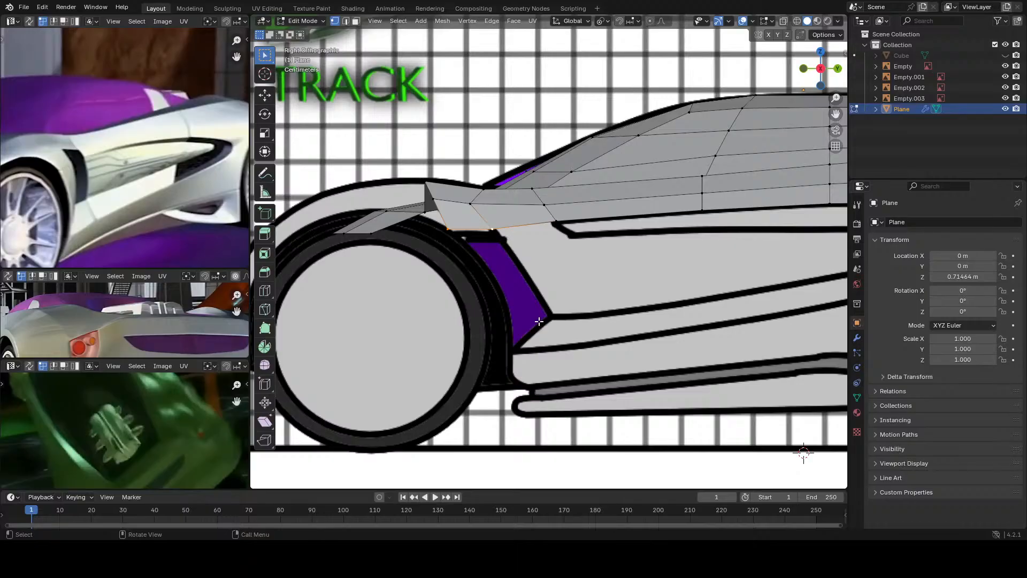
# Step: Examine how the strip's bottom edge follows the blueprint's side recess lines from the purple vent to the rear
pyautogui.scroll(-2, 539, 321)
pyautogui.keyDown('shift'); pyautogui.moveTo(573, 300); pyautogui.dragTo(495, 299, button='middle'); pyautogui.keyUp('shift')
pyautogui.scroll(2, 539, 284)
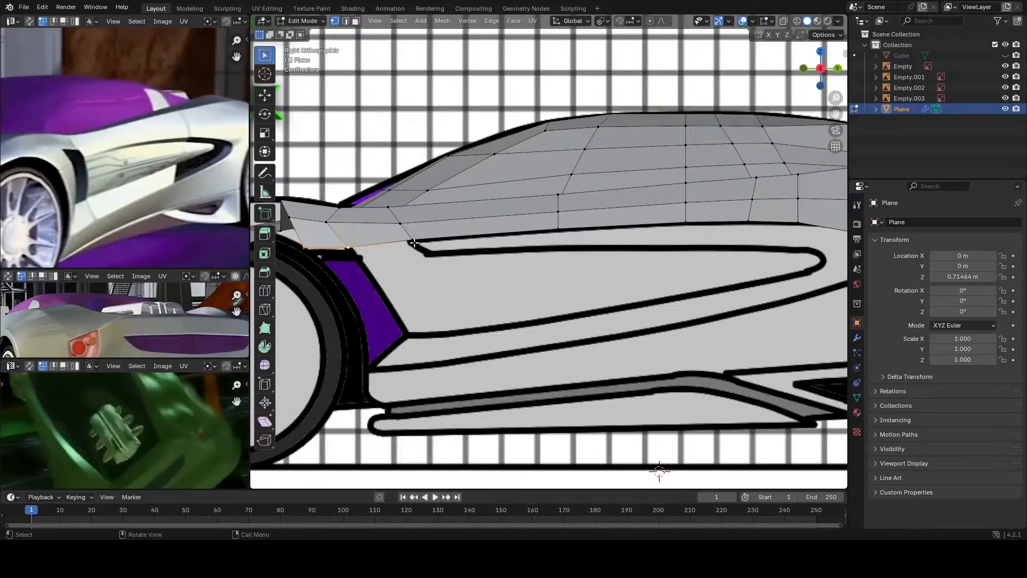
pyautogui.keyDown('shift'); pyautogui.moveTo(802, 257); pyautogui.dragTo(714, 259, button='middle'); pyautogui.keyUp('shift')
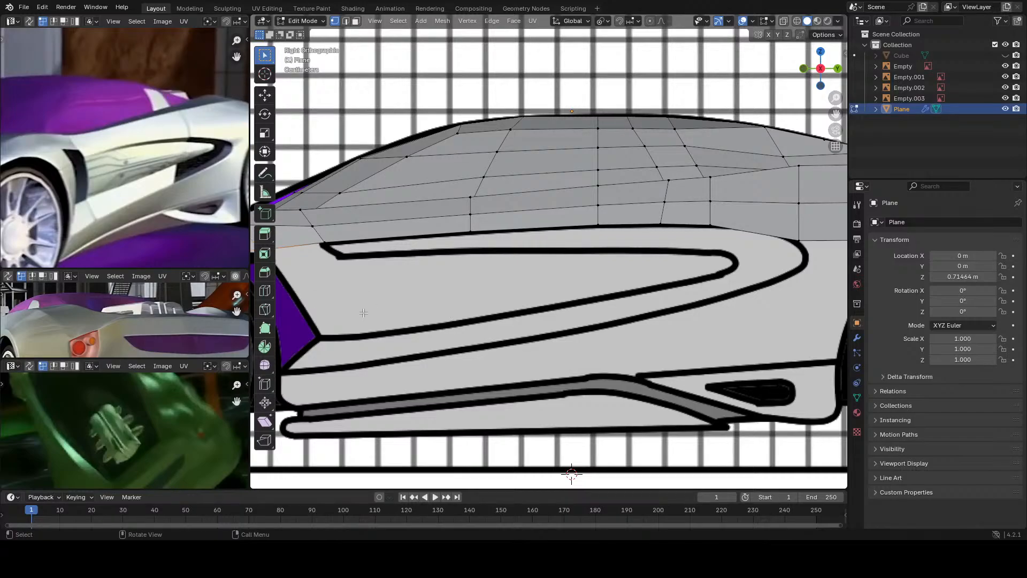
pyautogui.keyDown('shift'); pyautogui.moveTo(364, 313); pyautogui.dragTo(470, 314, button='middle'); pyautogui.keyUp('shift')
pyautogui.keyDown('shift'); pyautogui.moveTo(580, 296); pyautogui.dragTo(557, 295, button='middle'); pyautogui.keyUp('shift')
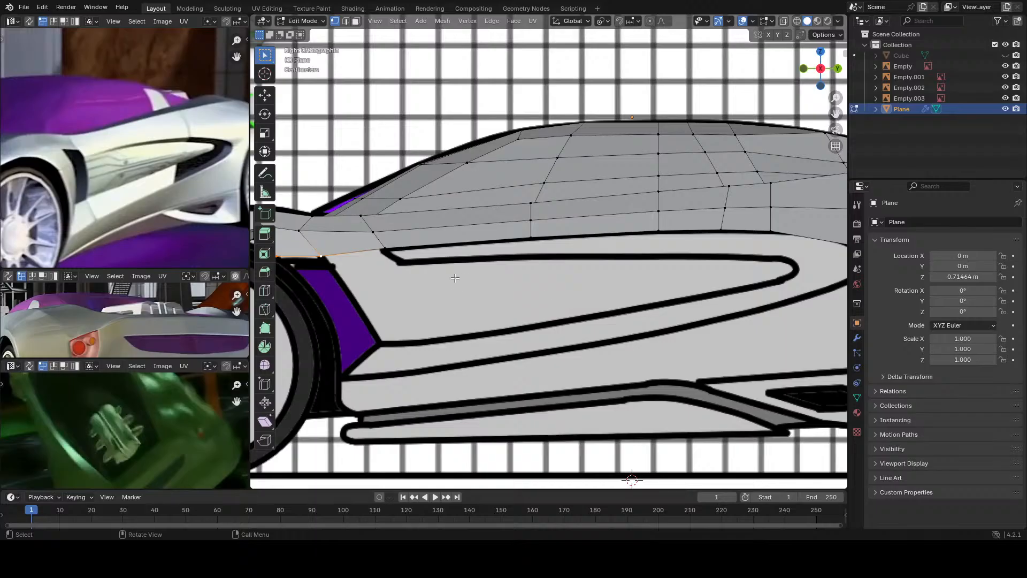
pyautogui.click(419, 239)
pyautogui.keyDown('shift'); pyautogui.moveTo(432, 274); pyautogui.dragTo(406, 265, button='middle'); pyautogui.keyUp('shift')
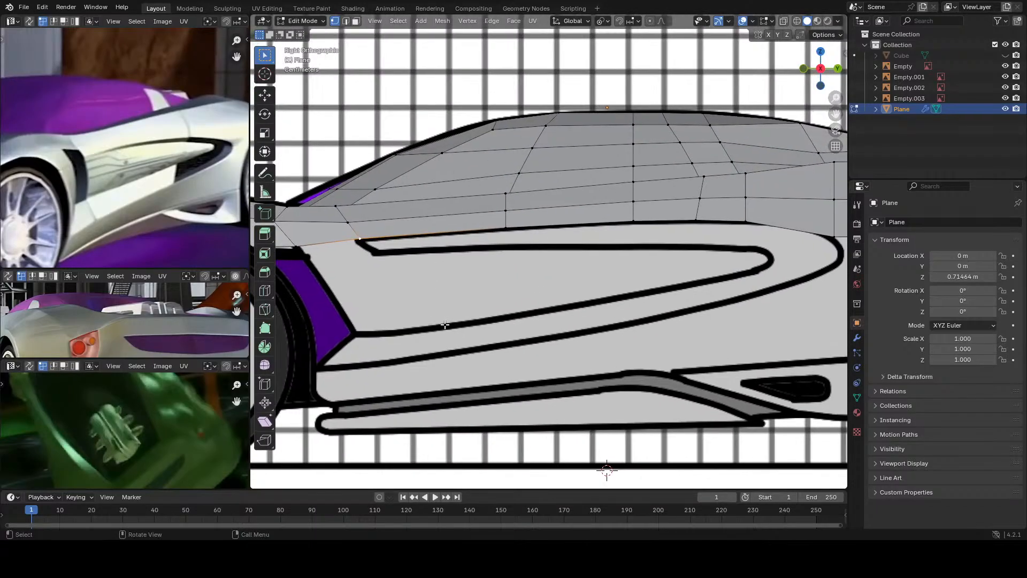
# Step: Select the strip's bottom edges along the rear part of the side recess's upper line in edge mode
pyautogui.click(747, 222)
pyautogui.click(377, 235)
pyautogui.press('2')
pyautogui.keyDown('shift'); pyautogui.click(670, 222); pyautogui.keyUp('shift')
pyautogui.keyDown('shift'); pyautogui.click(722, 221); pyautogui.keyUp('shift')
pyautogui.keyDown('shift'); pyautogui.click(779, 227); pyautogui.keyUp('shift')
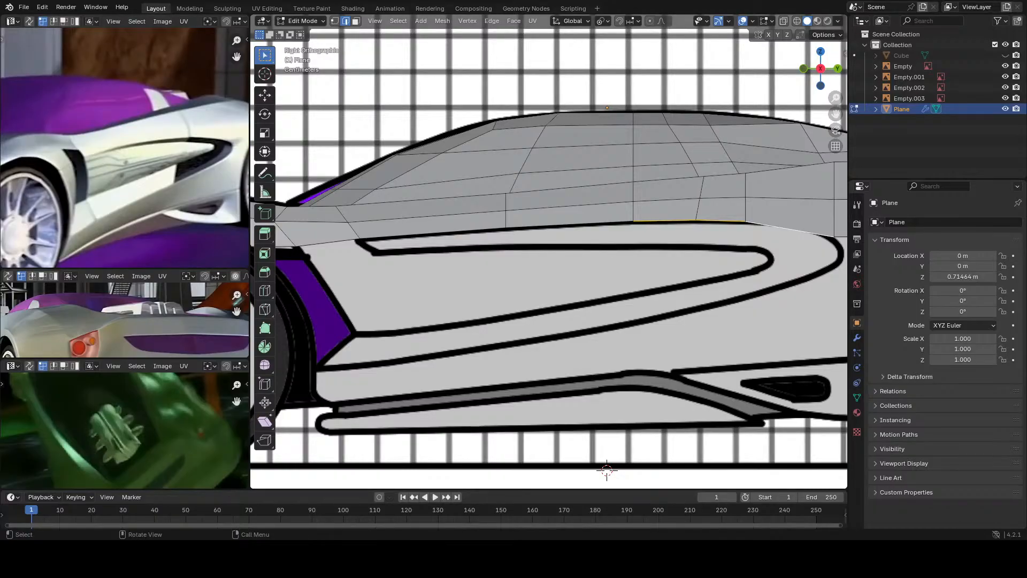
pyautogui.scroll(-2, 124, 147)
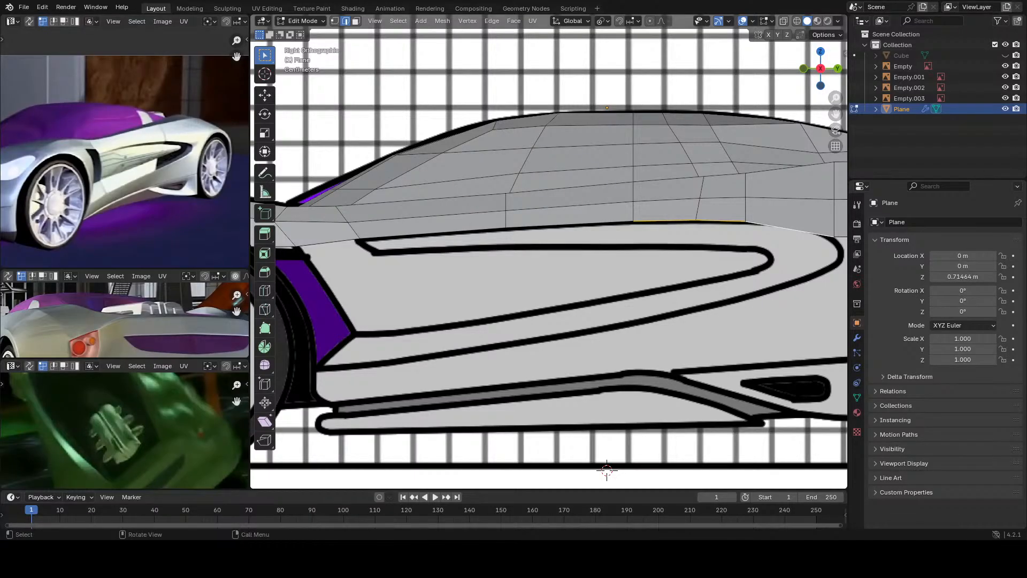
pyautogui.scroll(-2, 589, 402)
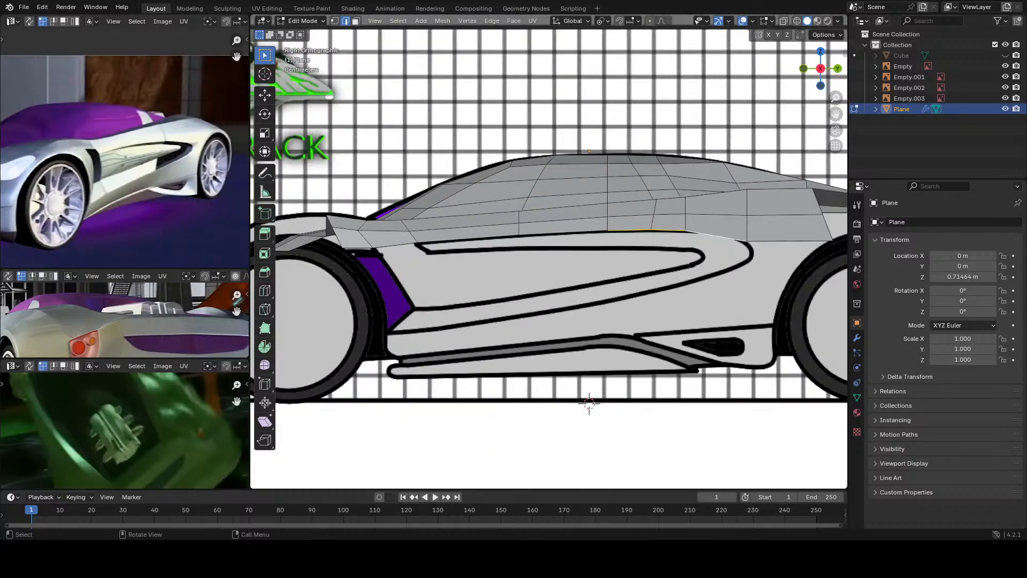